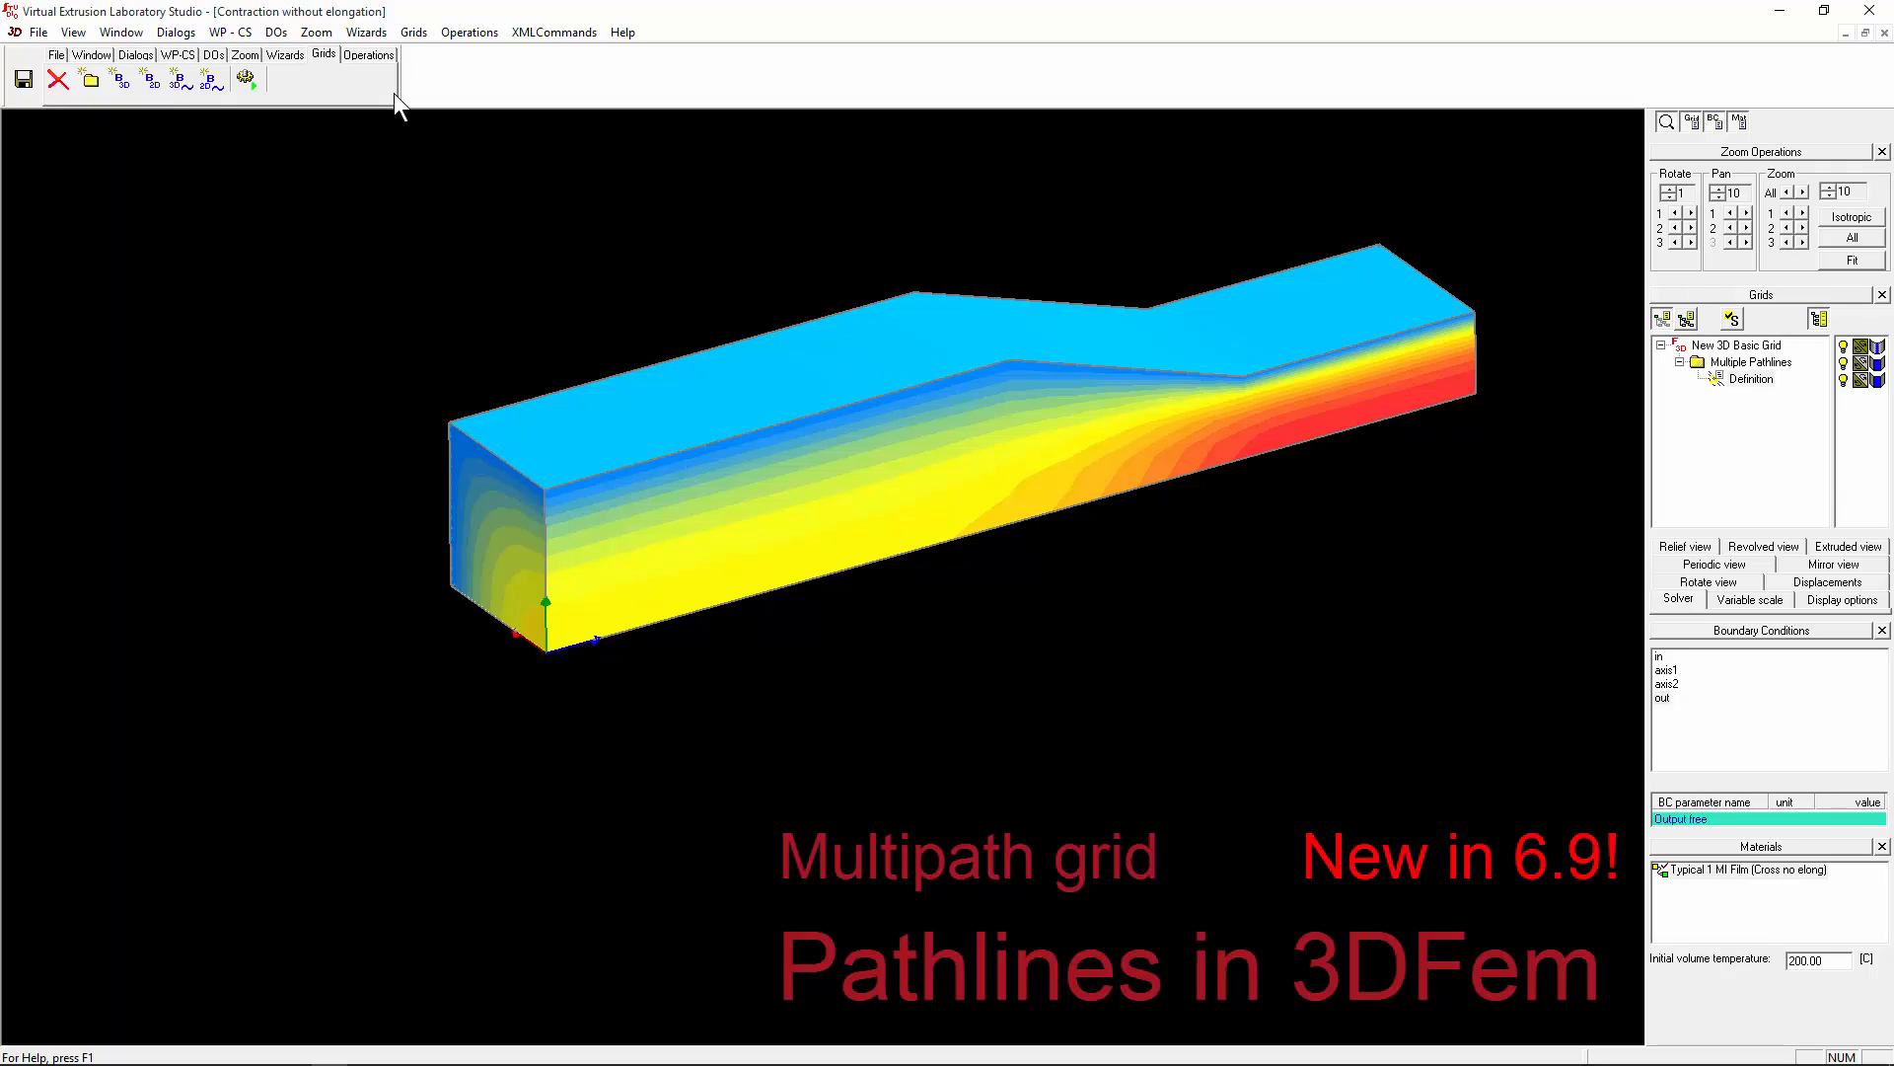
# Step: Begin a 2D quadrilateral element on the duct's inlet face and accept its first node at x 1, y 1, z 0
pyautogui.click(353, 55)
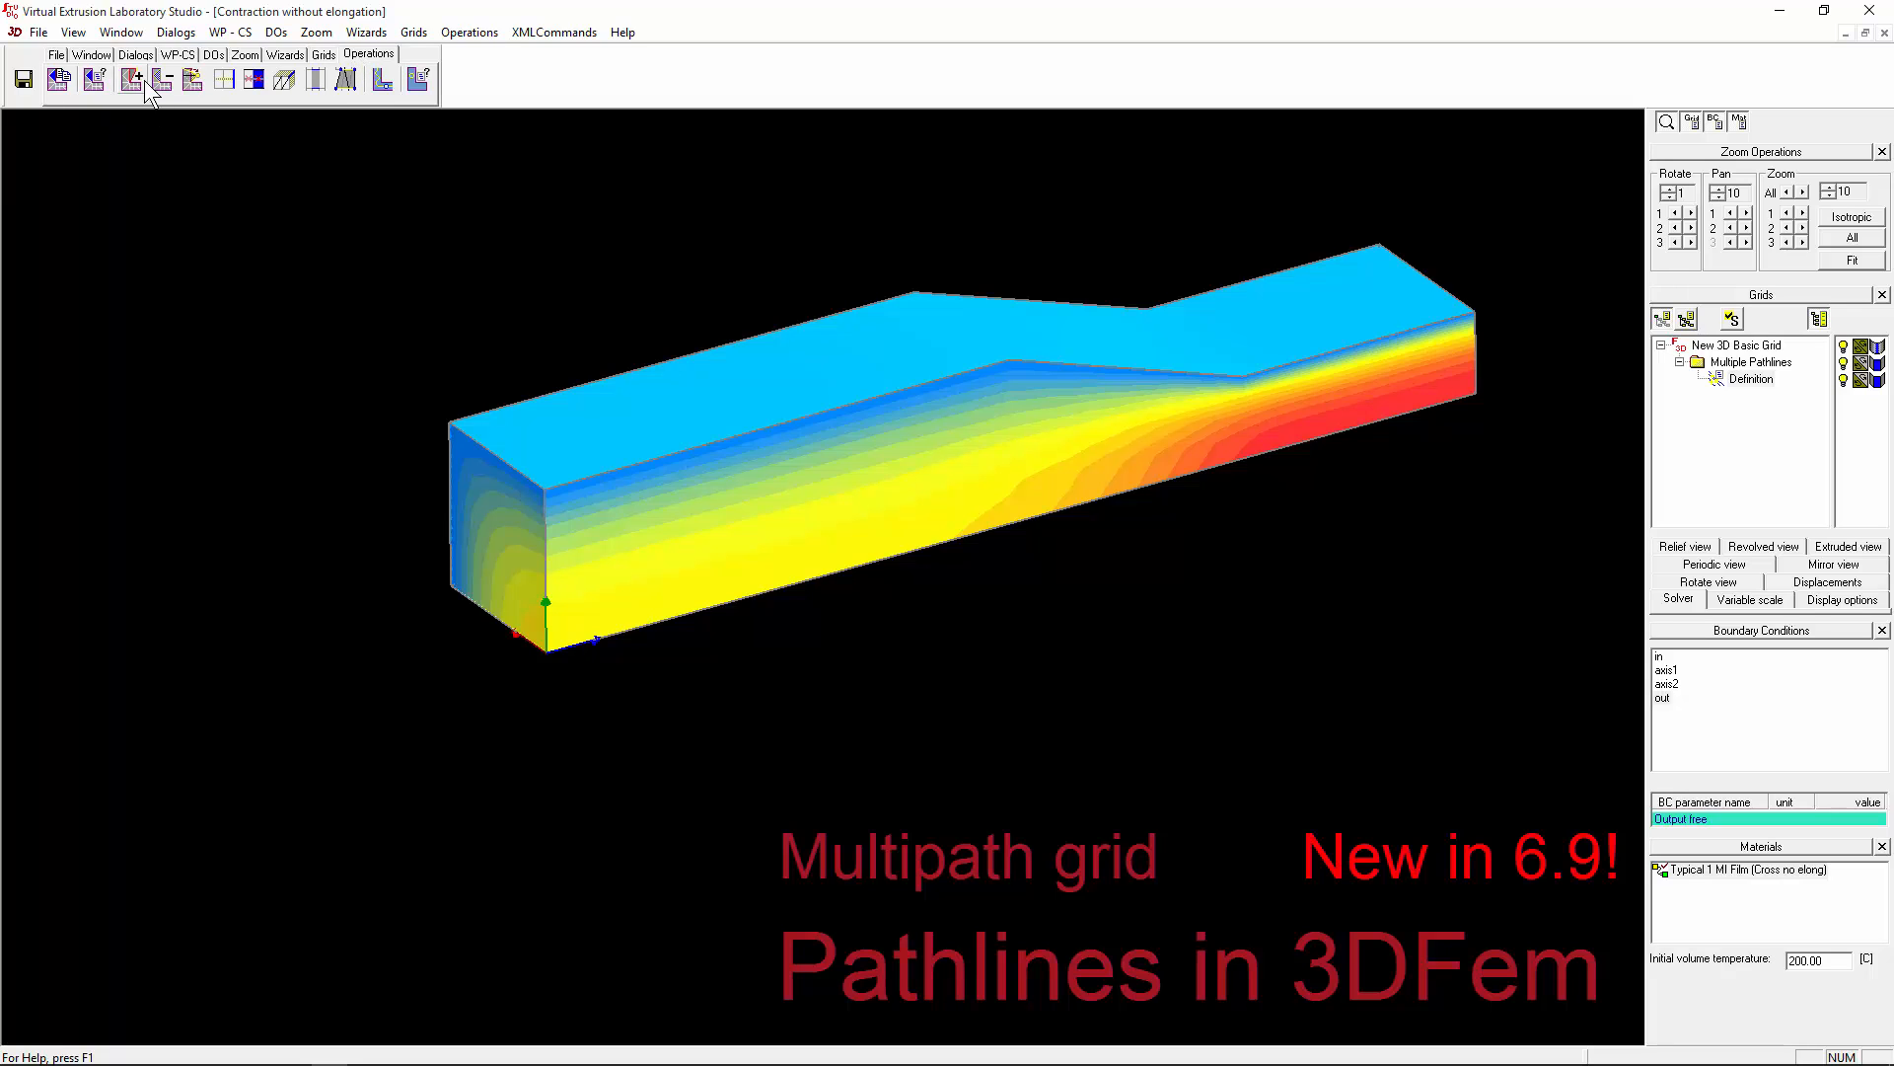
pyautogui.moveTo(959, 473)
pyautogui.mouseDown()
pyautogui.moveTo(955, 395)
pyautogui.moveTo(948, 471)
pyautogui.mouseUp()
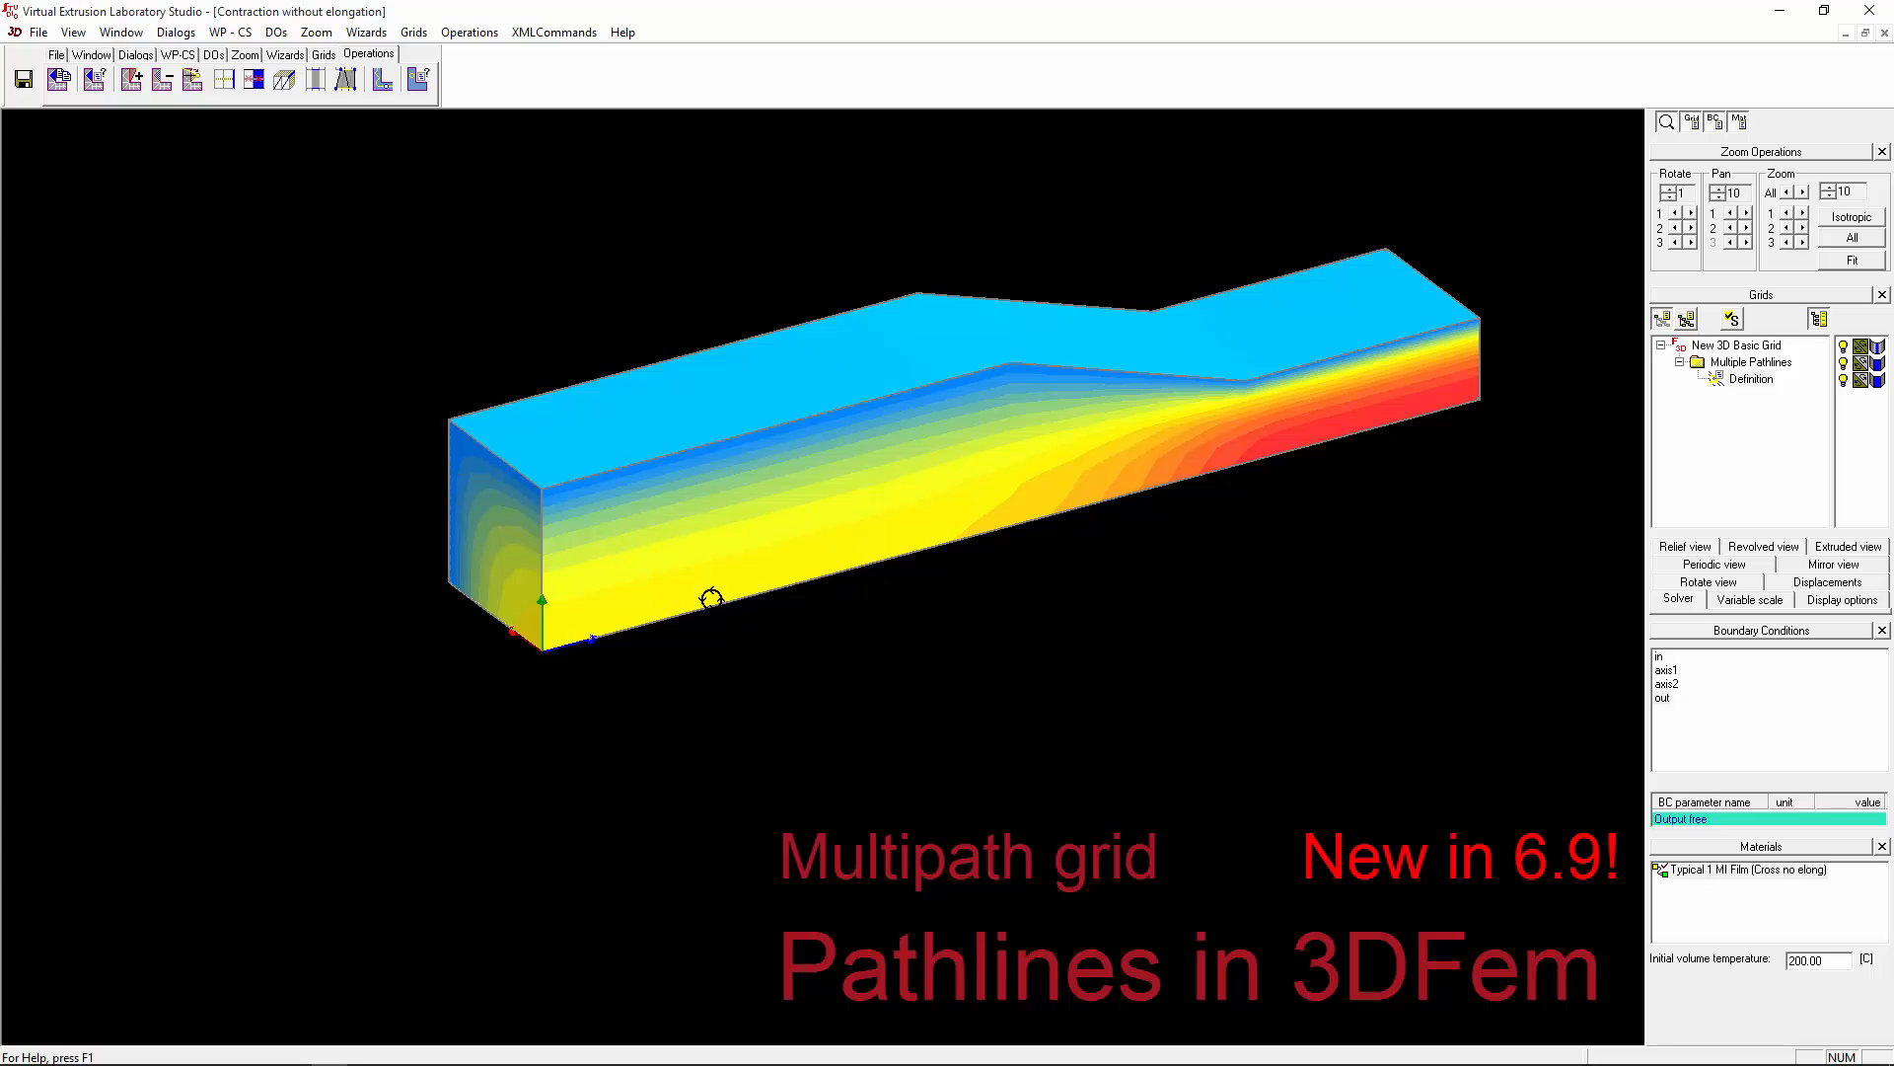
pyautogui.moveTo(711, 598); pyautogui.dragTo(744, 624, button='middle')
pyautogui.scroll(6, 515, 506)
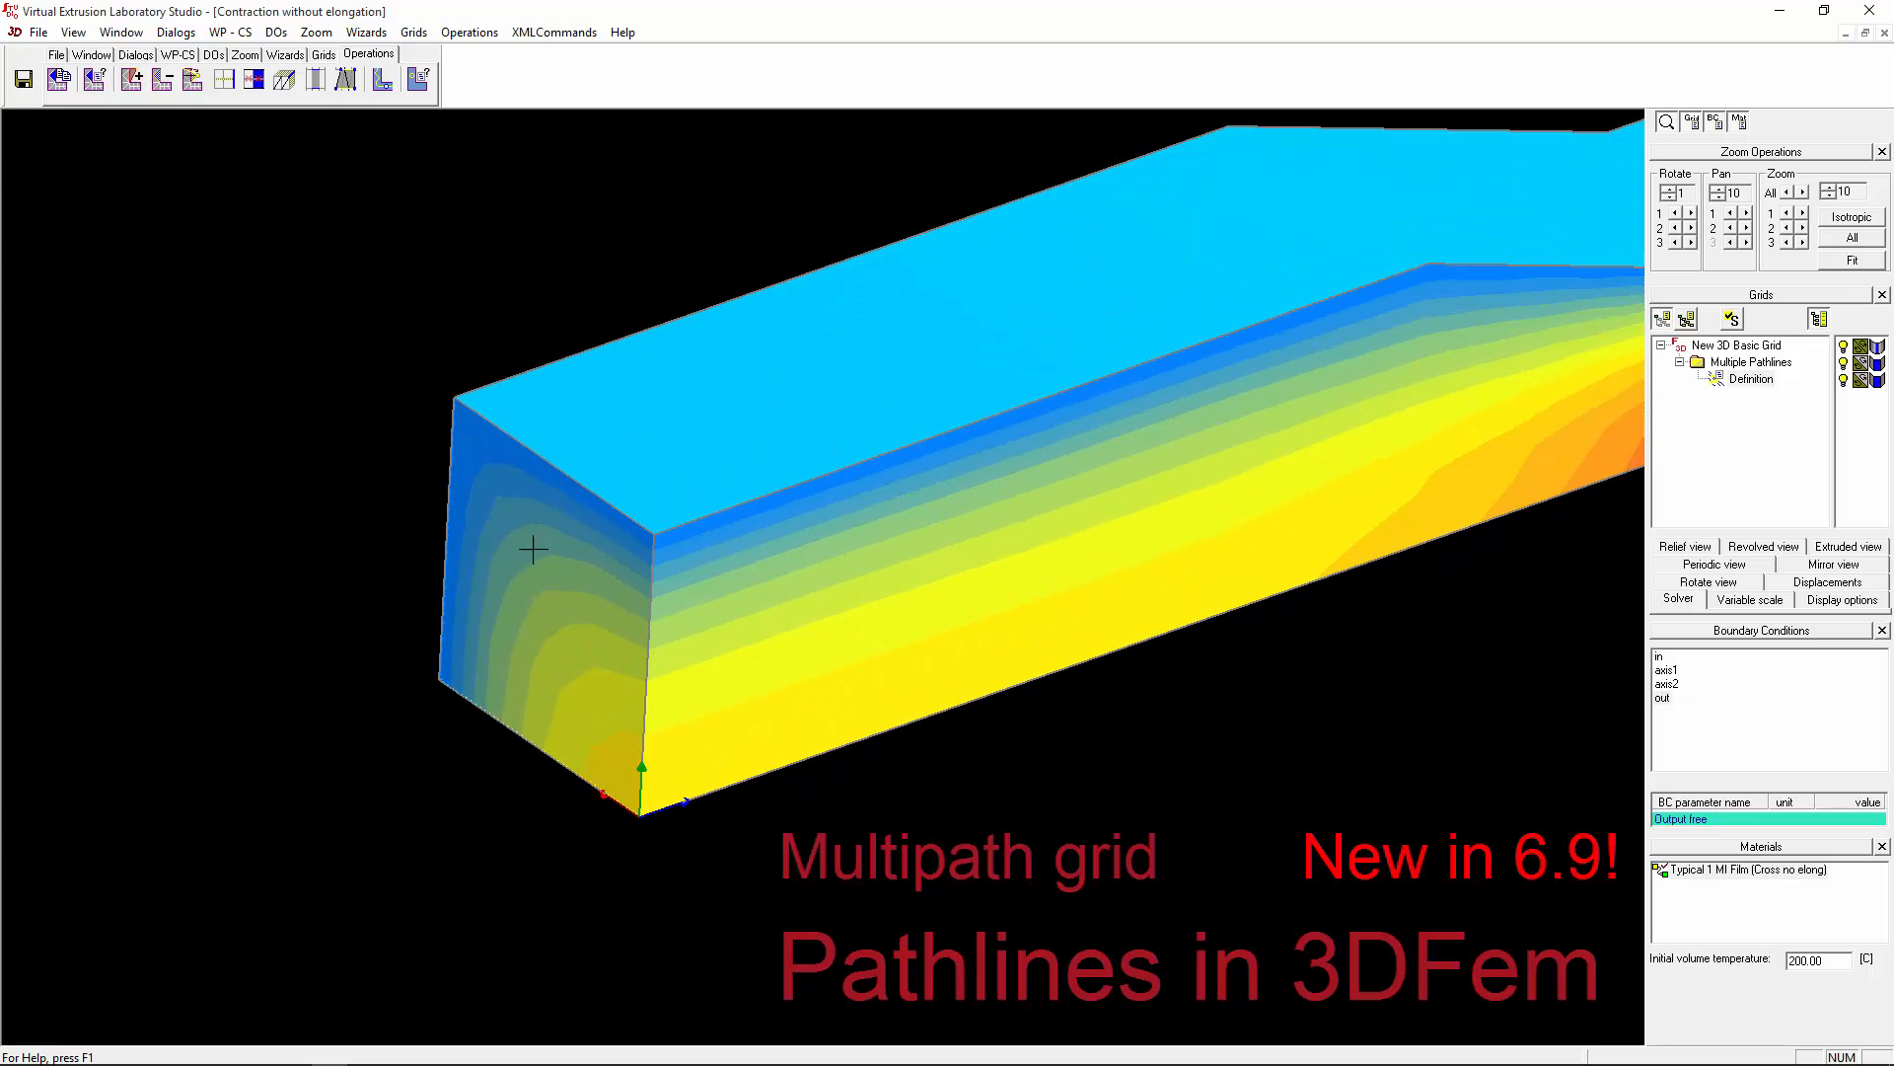
pyautogui.click(131, 79)
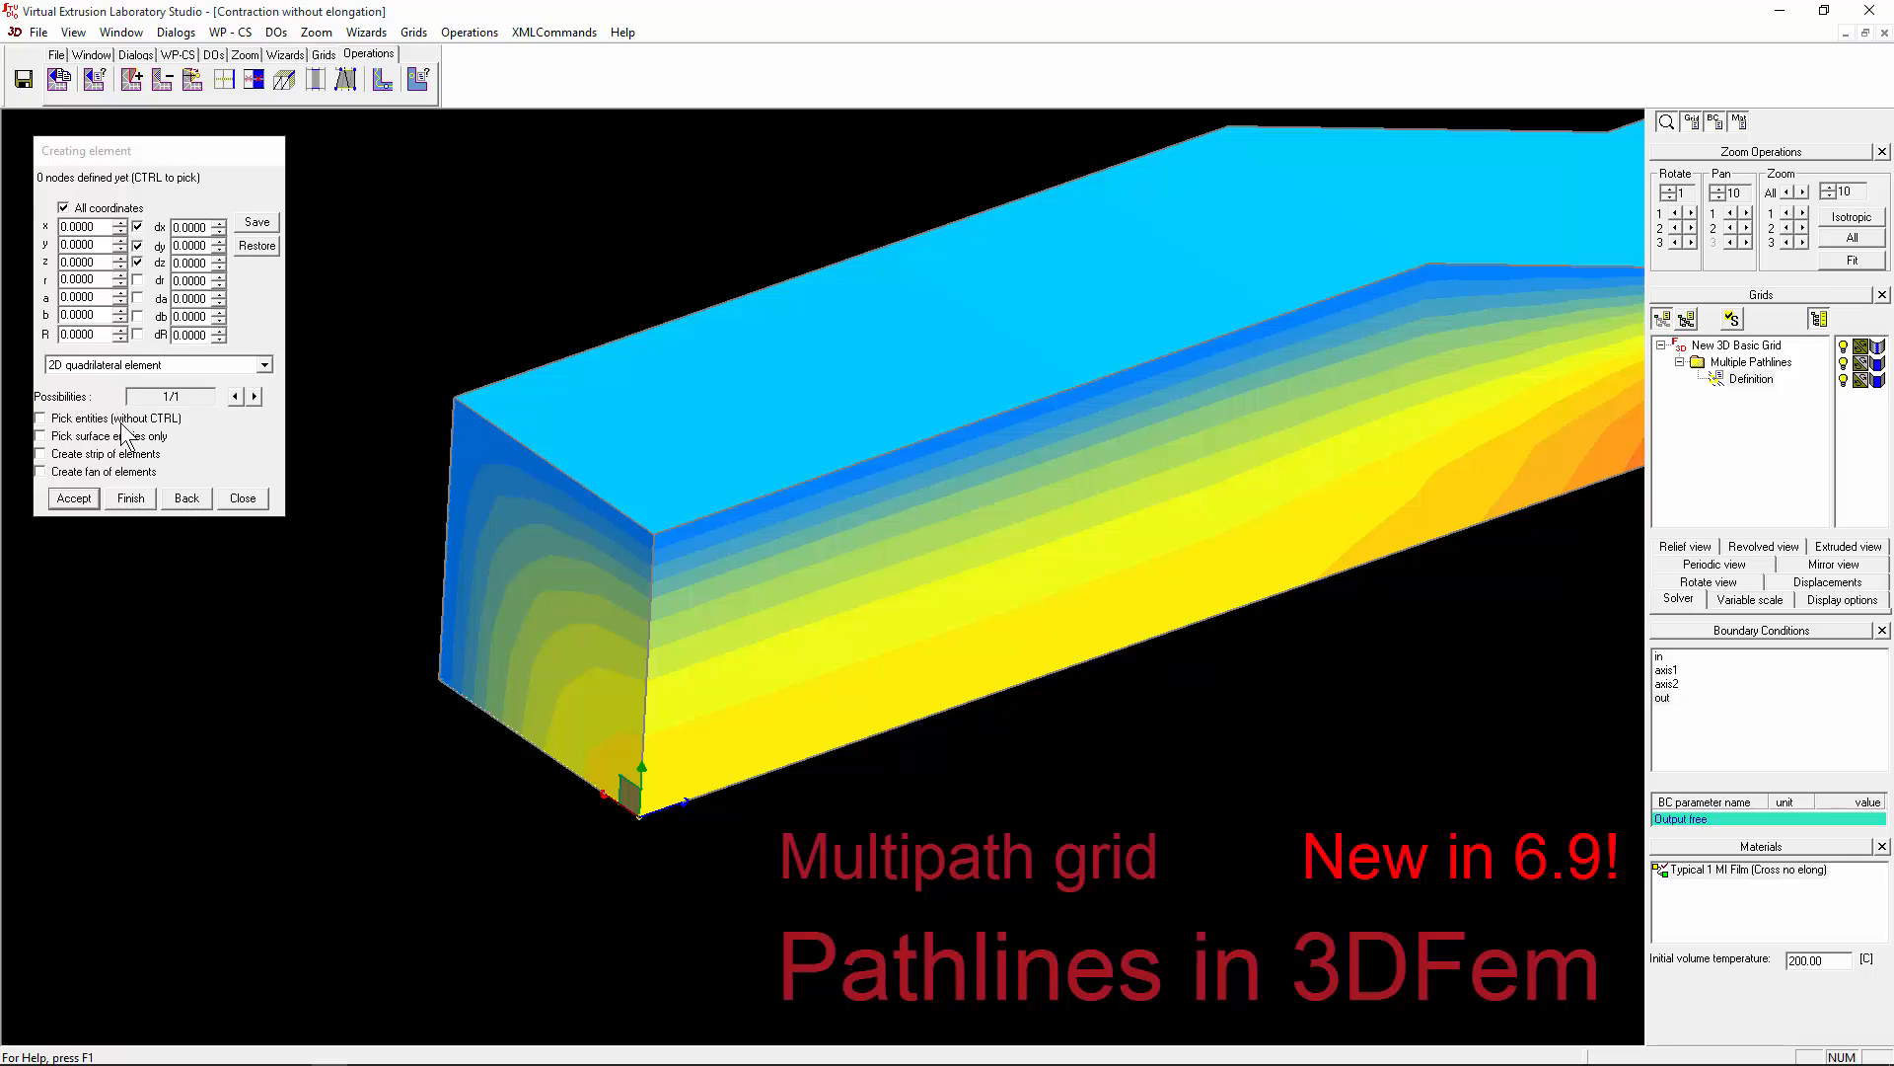
pyautogui.click(137, 226)
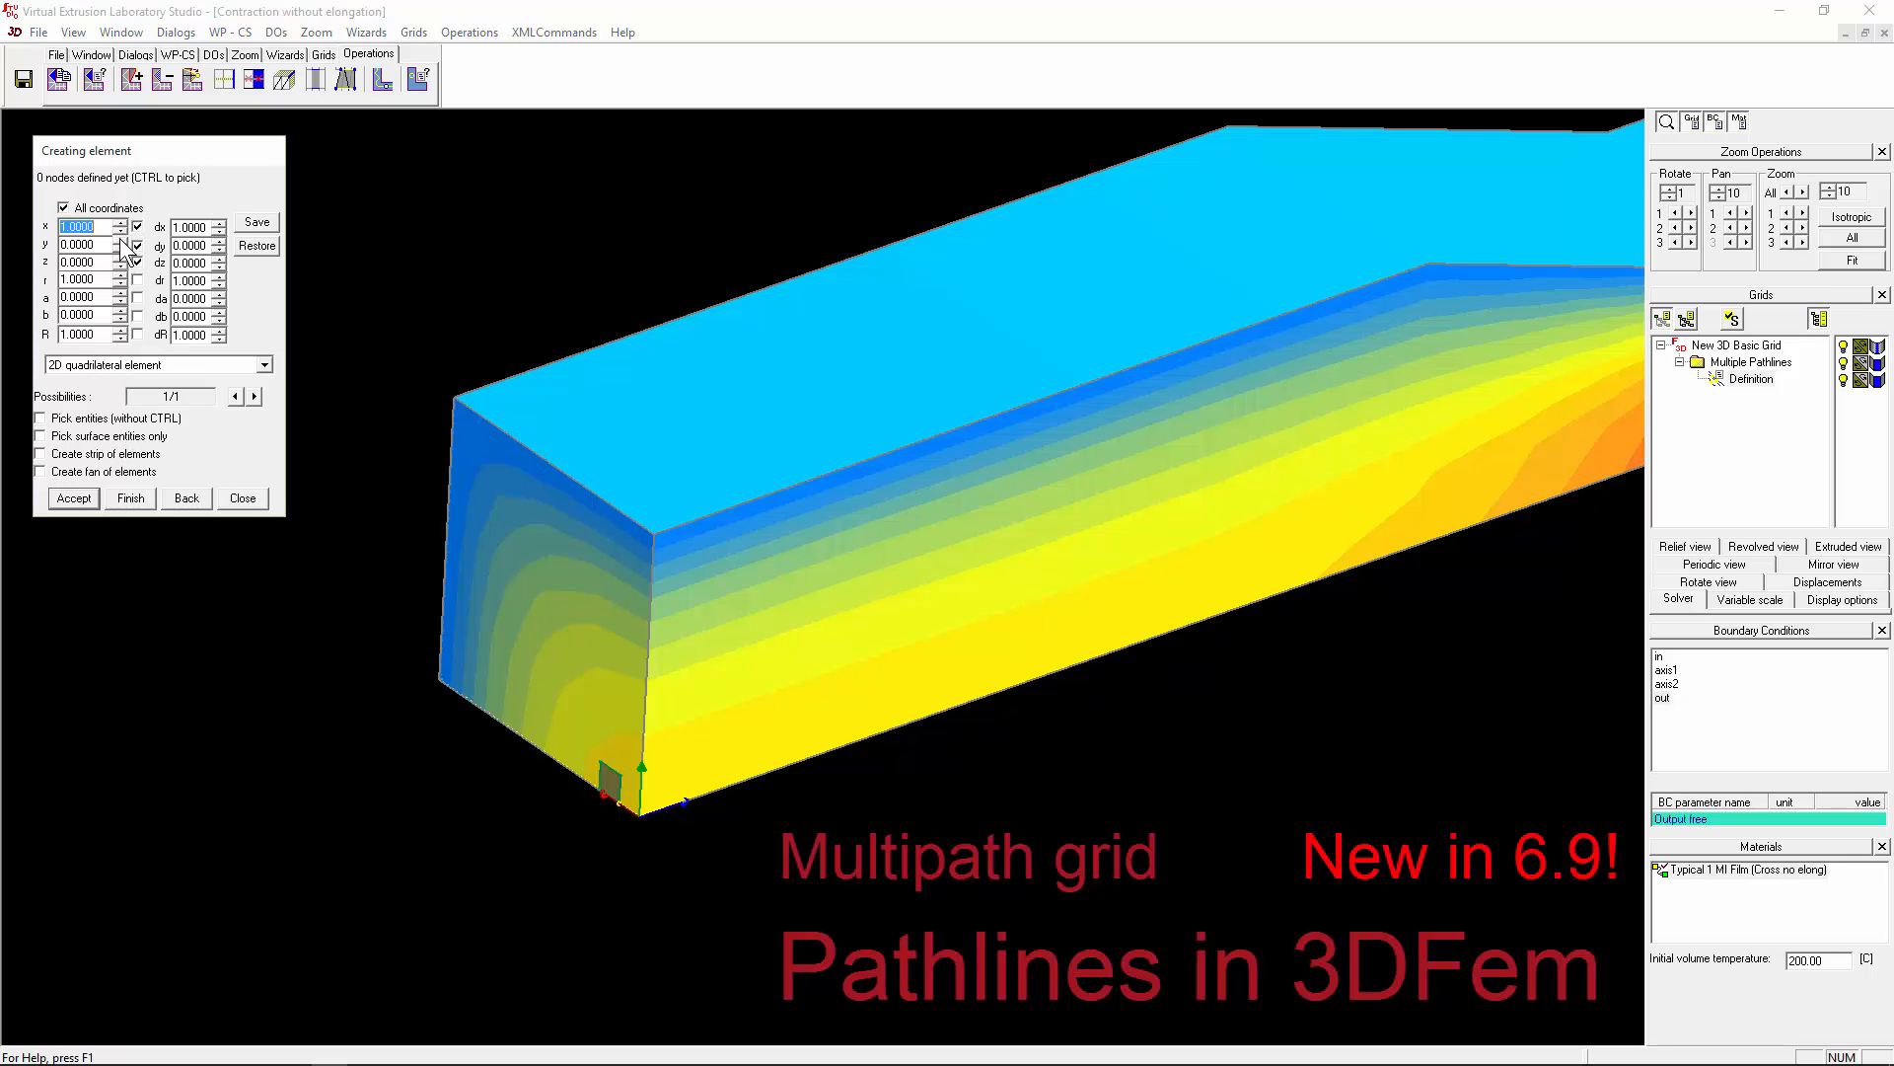
pyautogui.click(137, 245)
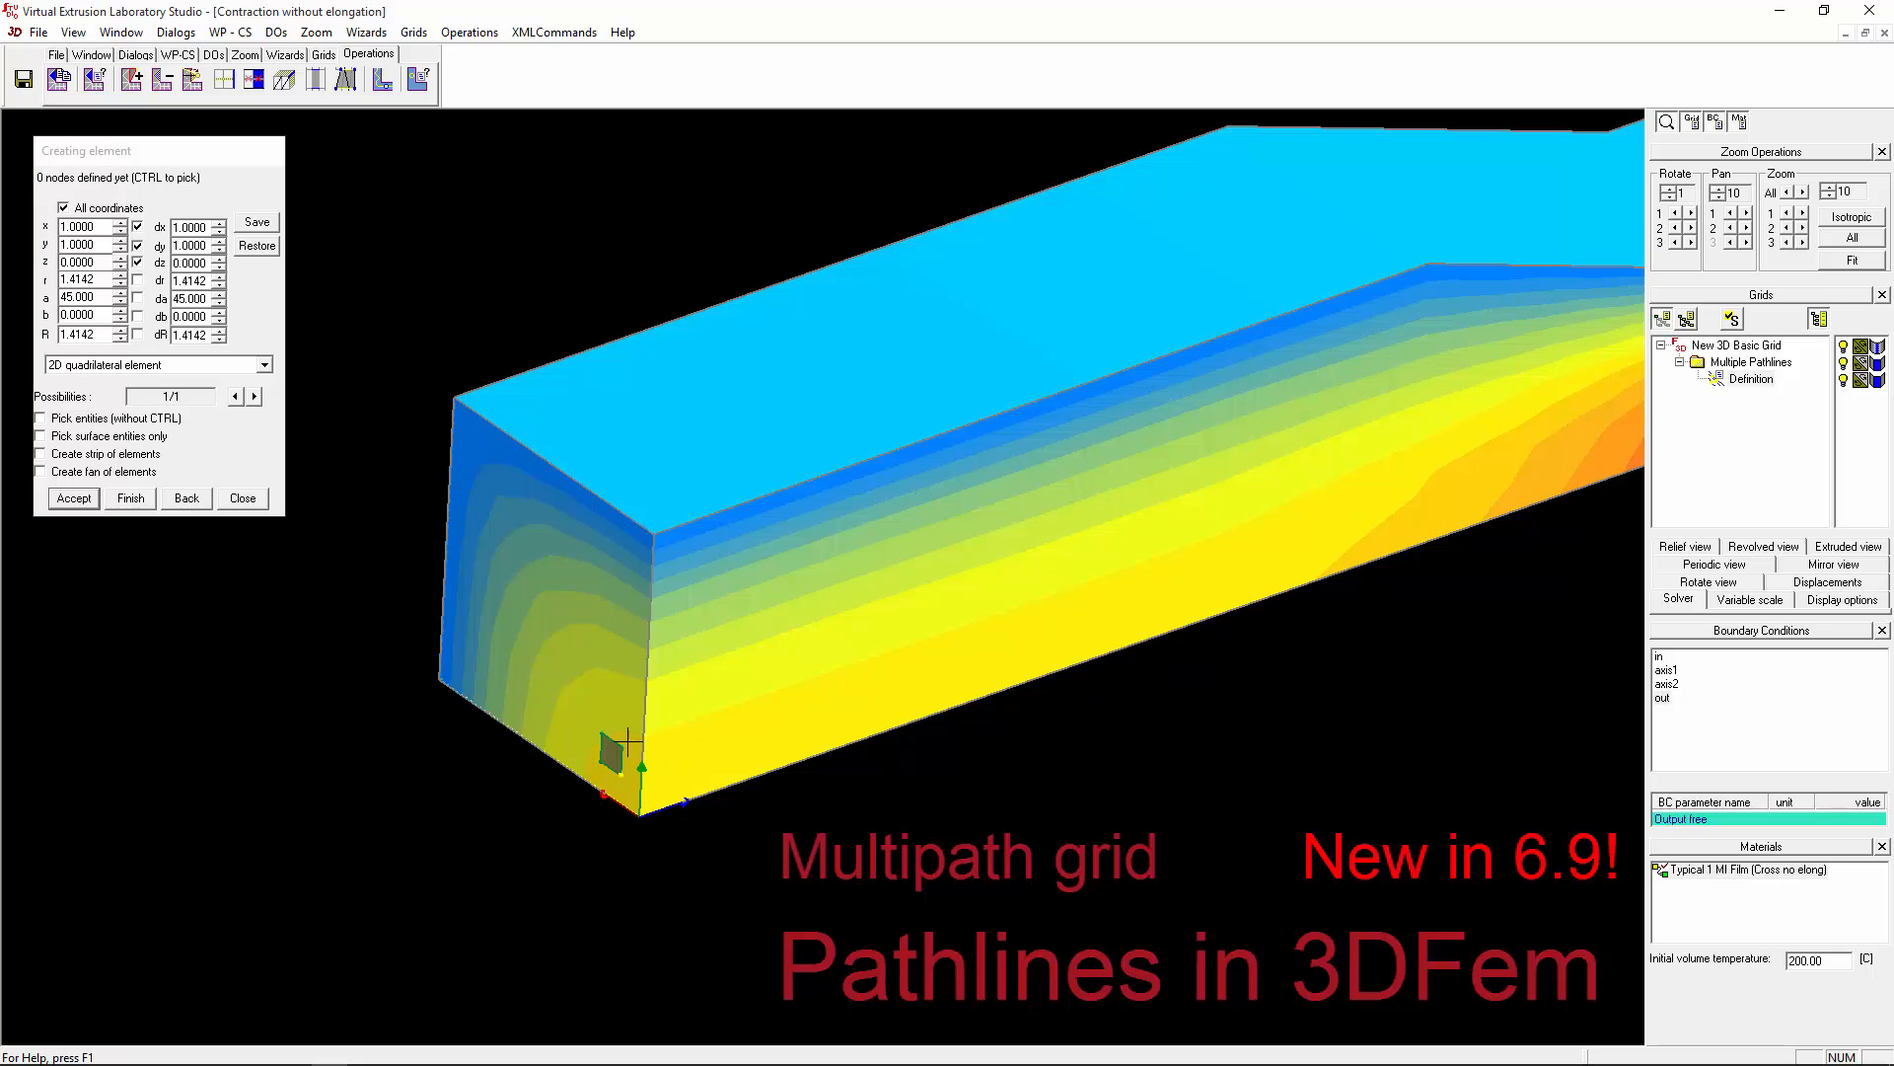
pyautogui.click(65, 499)
# Step: Set the opposite node's x to 8 with y 1 and z 0, then finish the quadrilateral element and close its dialog
pyautogui.click(119, 222)
pyautogui.click(120, 222)
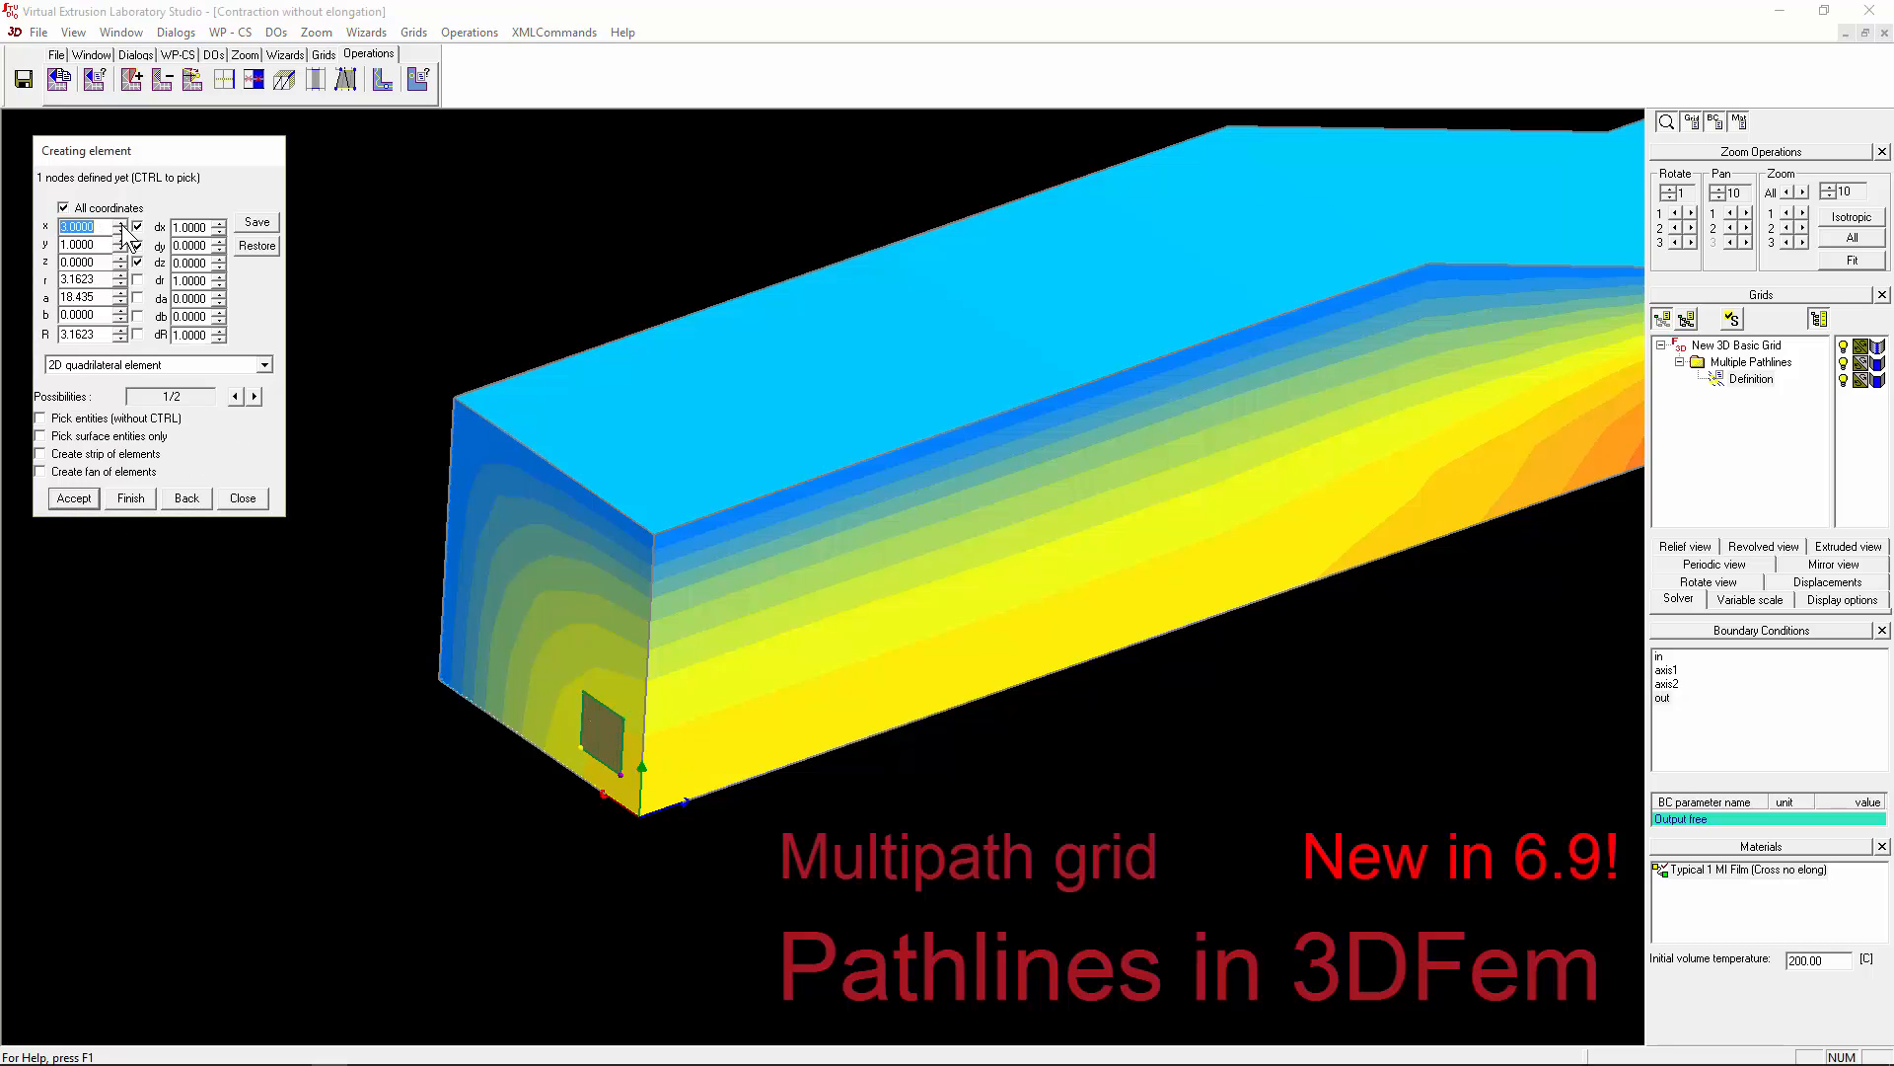
pyautogui.click(119, 222)
pyautogui.click(119, 222)
pyautogui.click(119, 222)
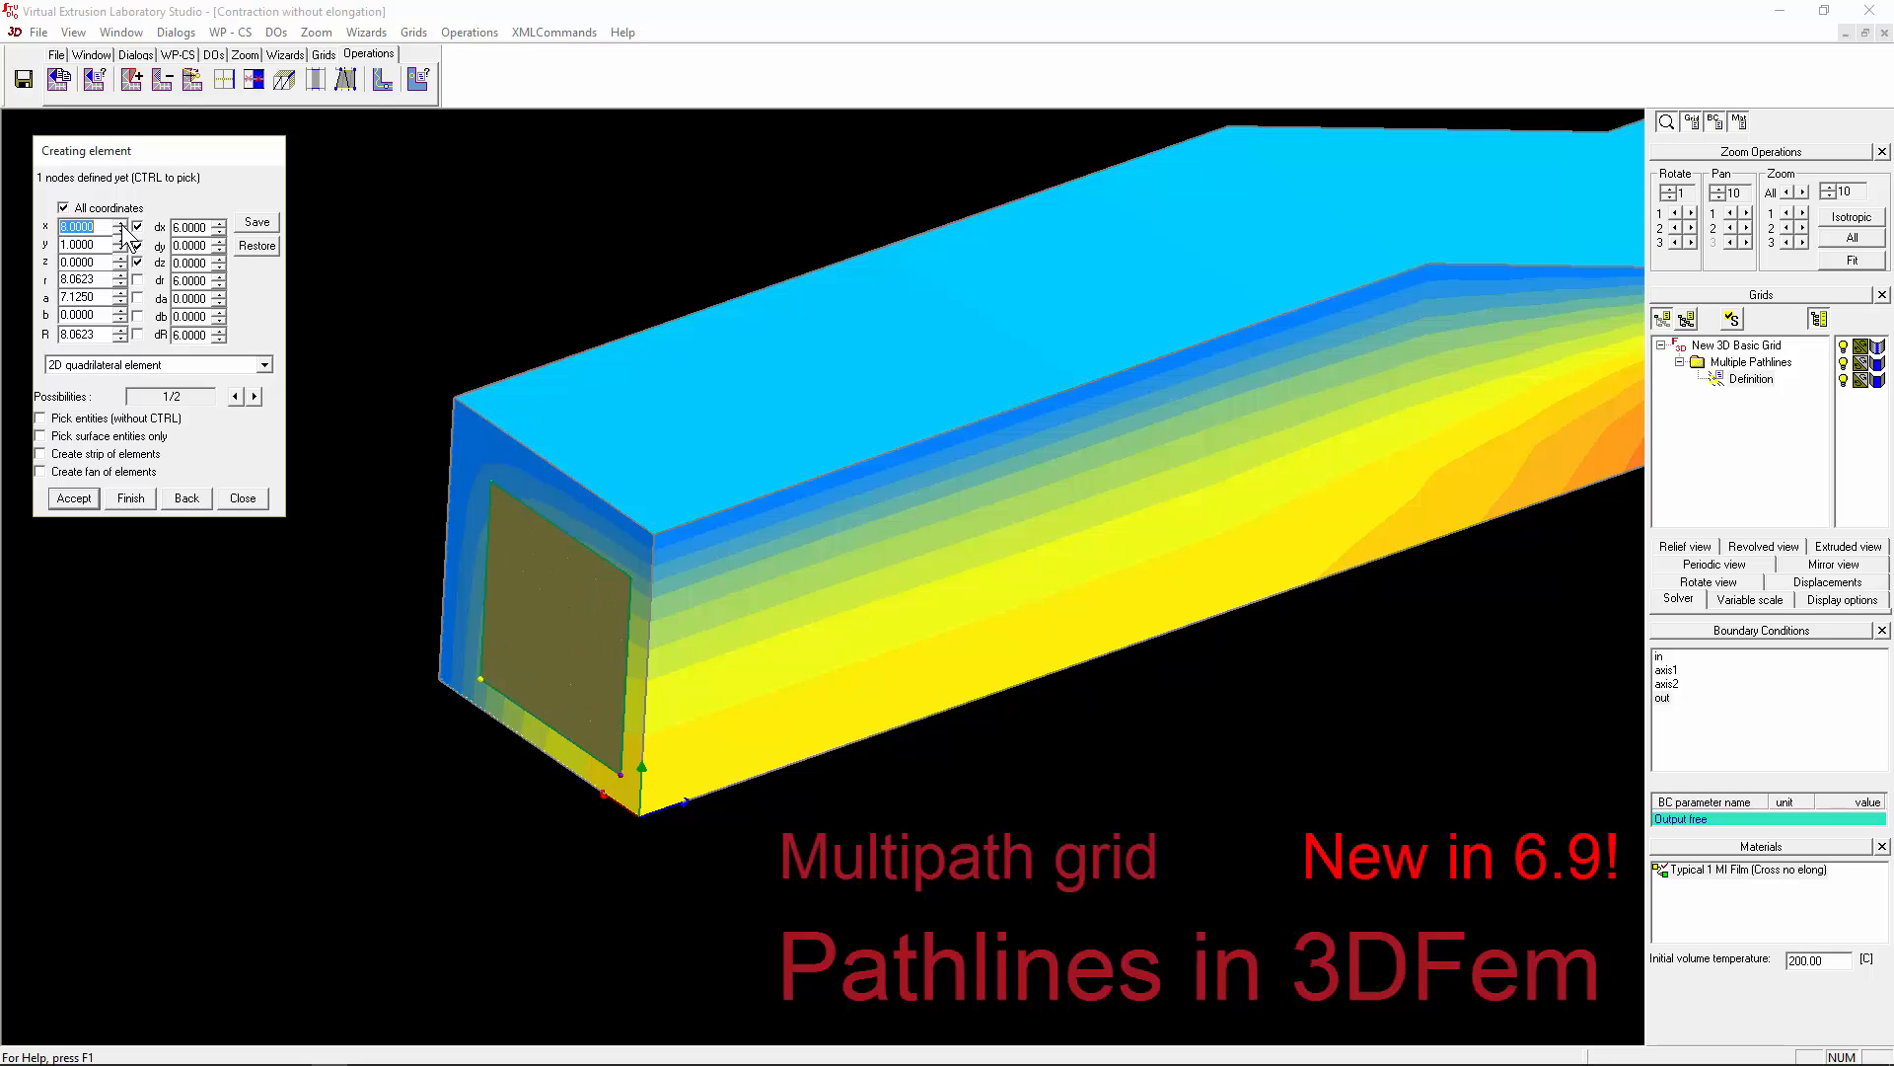
pyautogui.moveTo(649, 679); pyautogui.dragTo(627, 636)
pyautogui.click(134, 497)
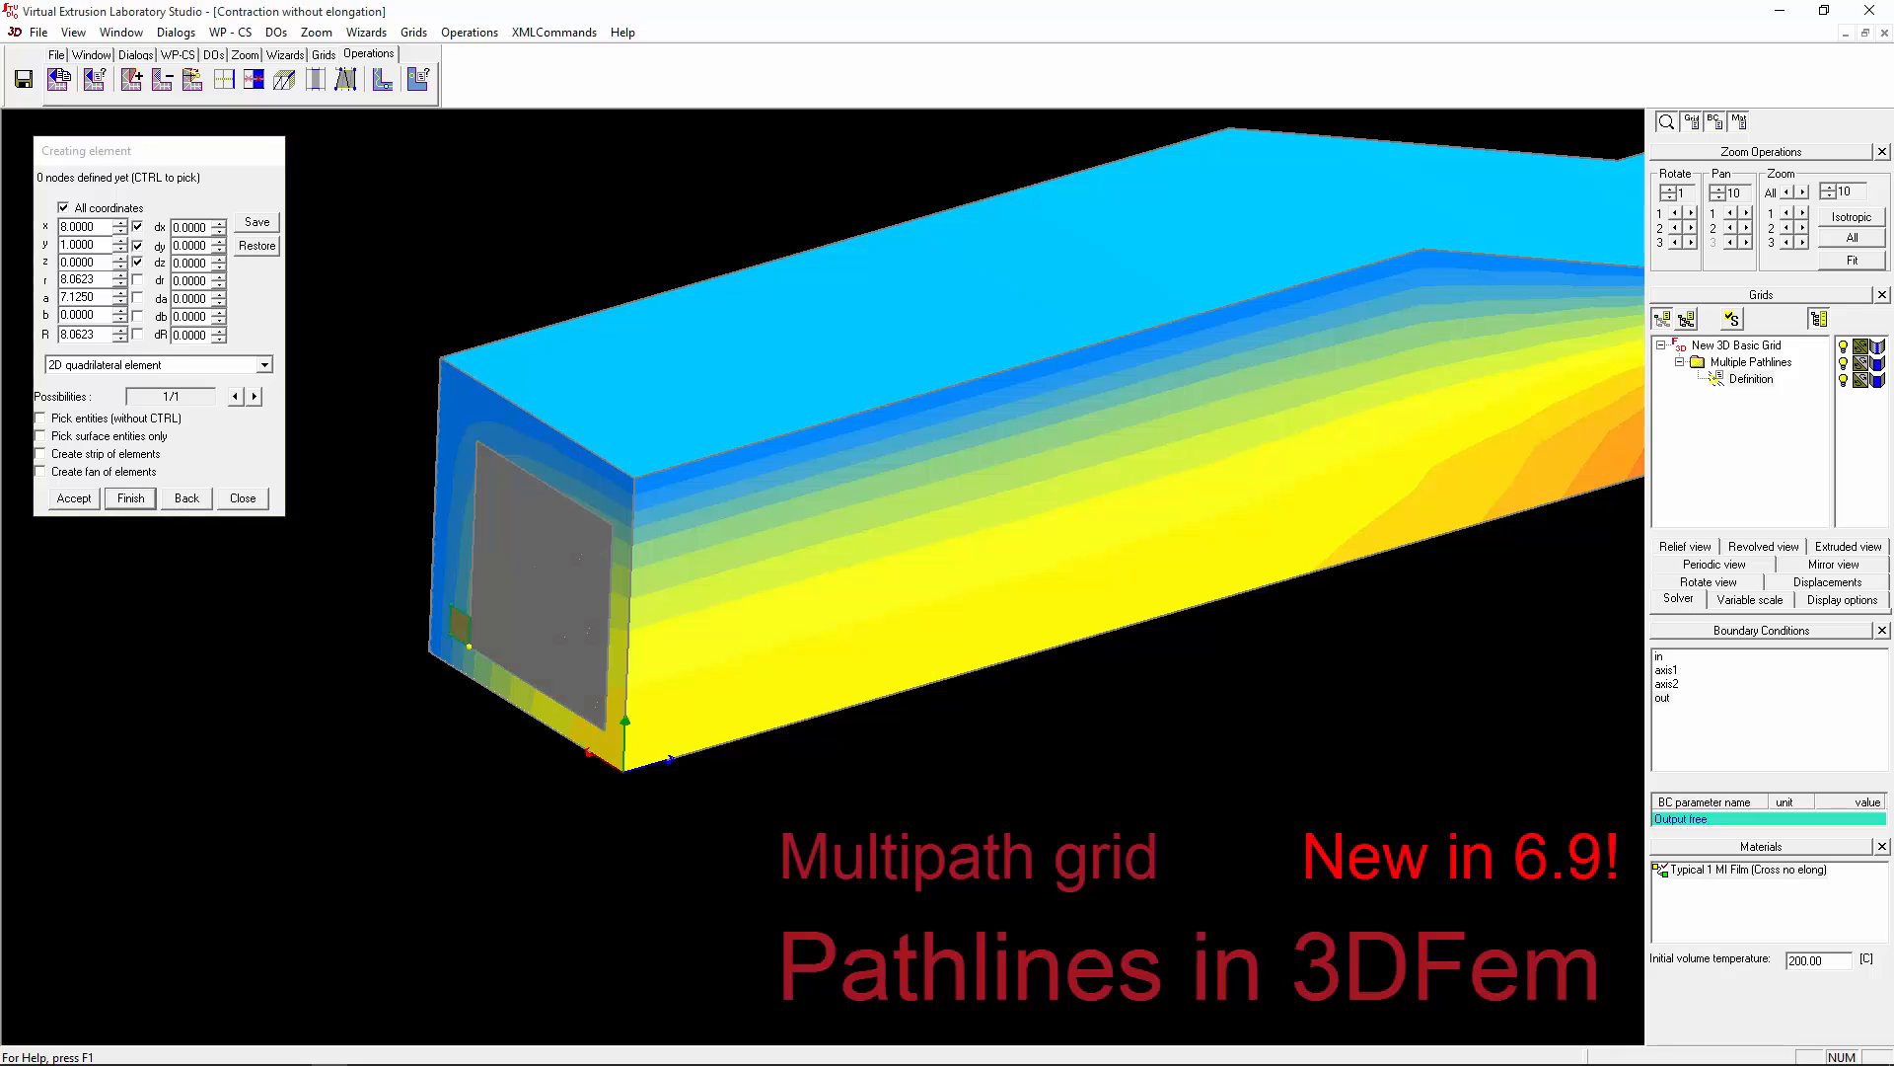
pyautogui.click(243, 502)
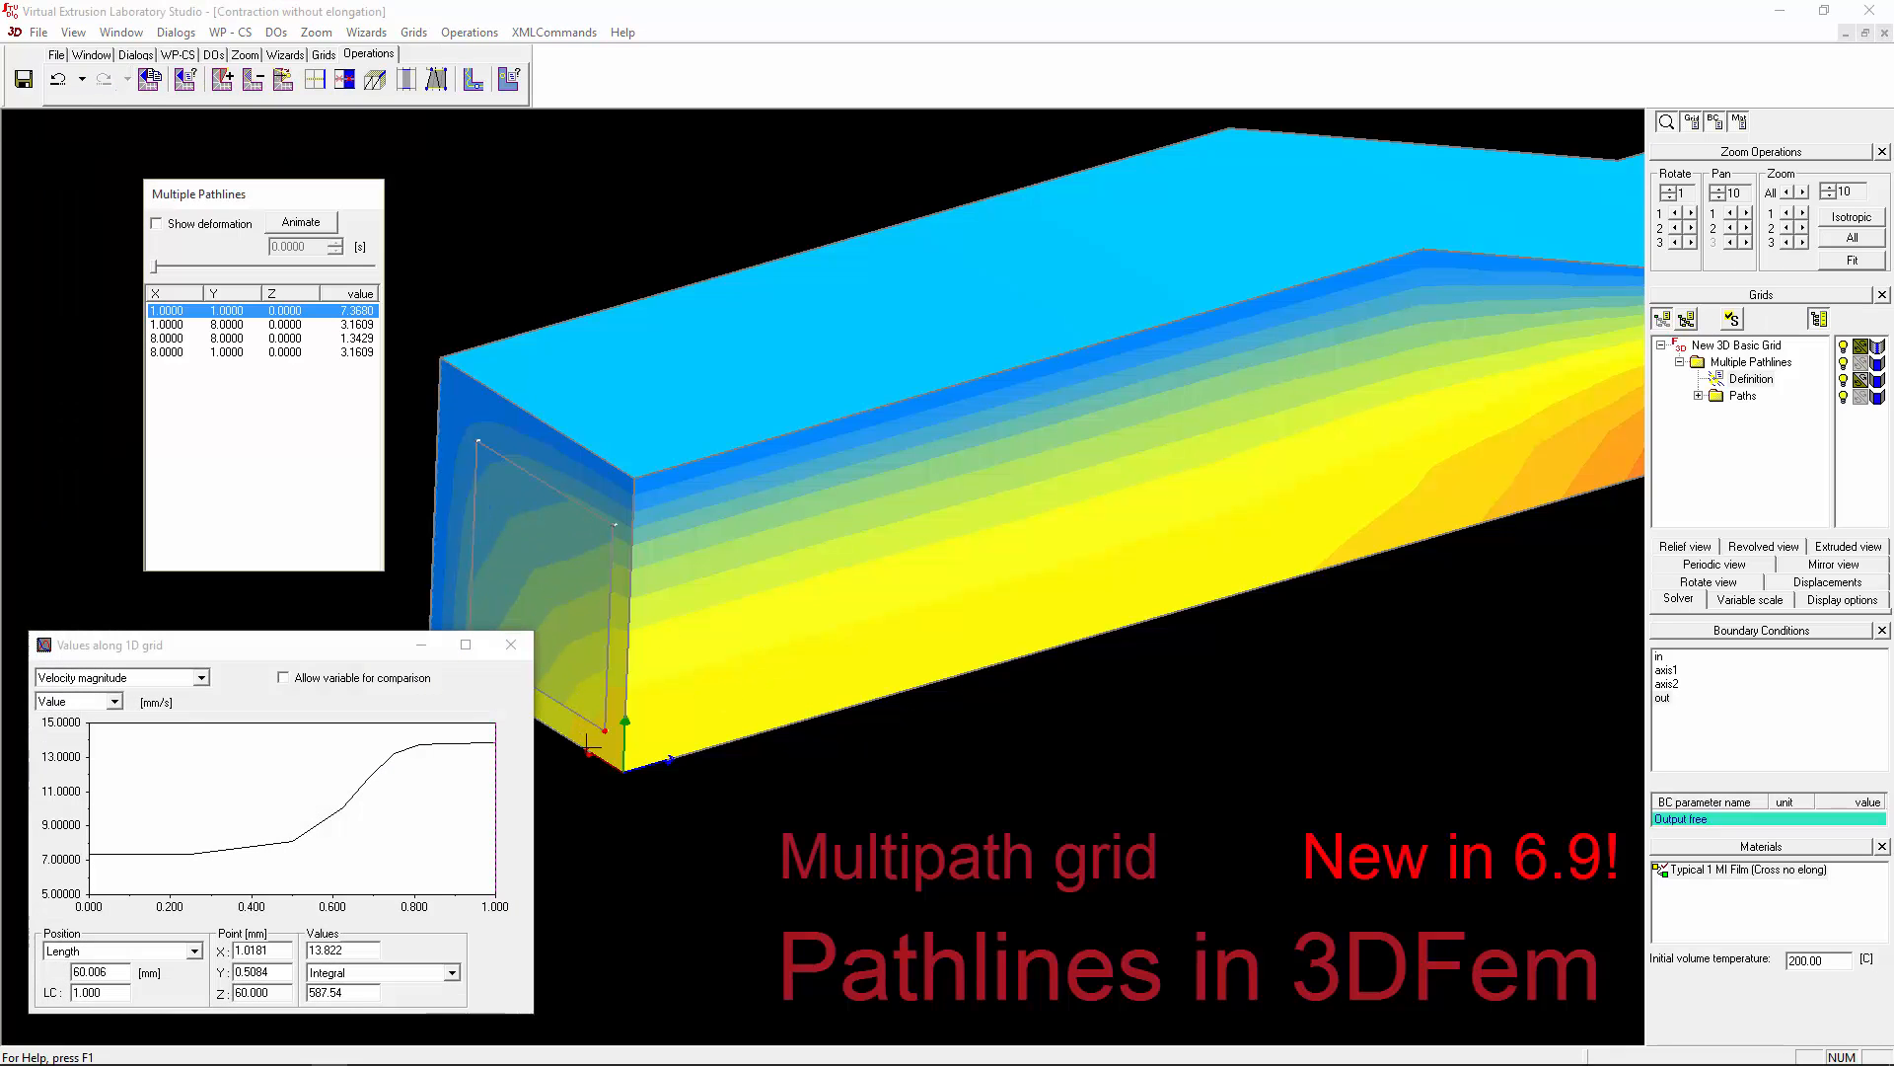
# Step: Change the display mode of New 3D Basic Grid to reveal the pathlines running inside the contraction
pyautogui.click(1750, 380)
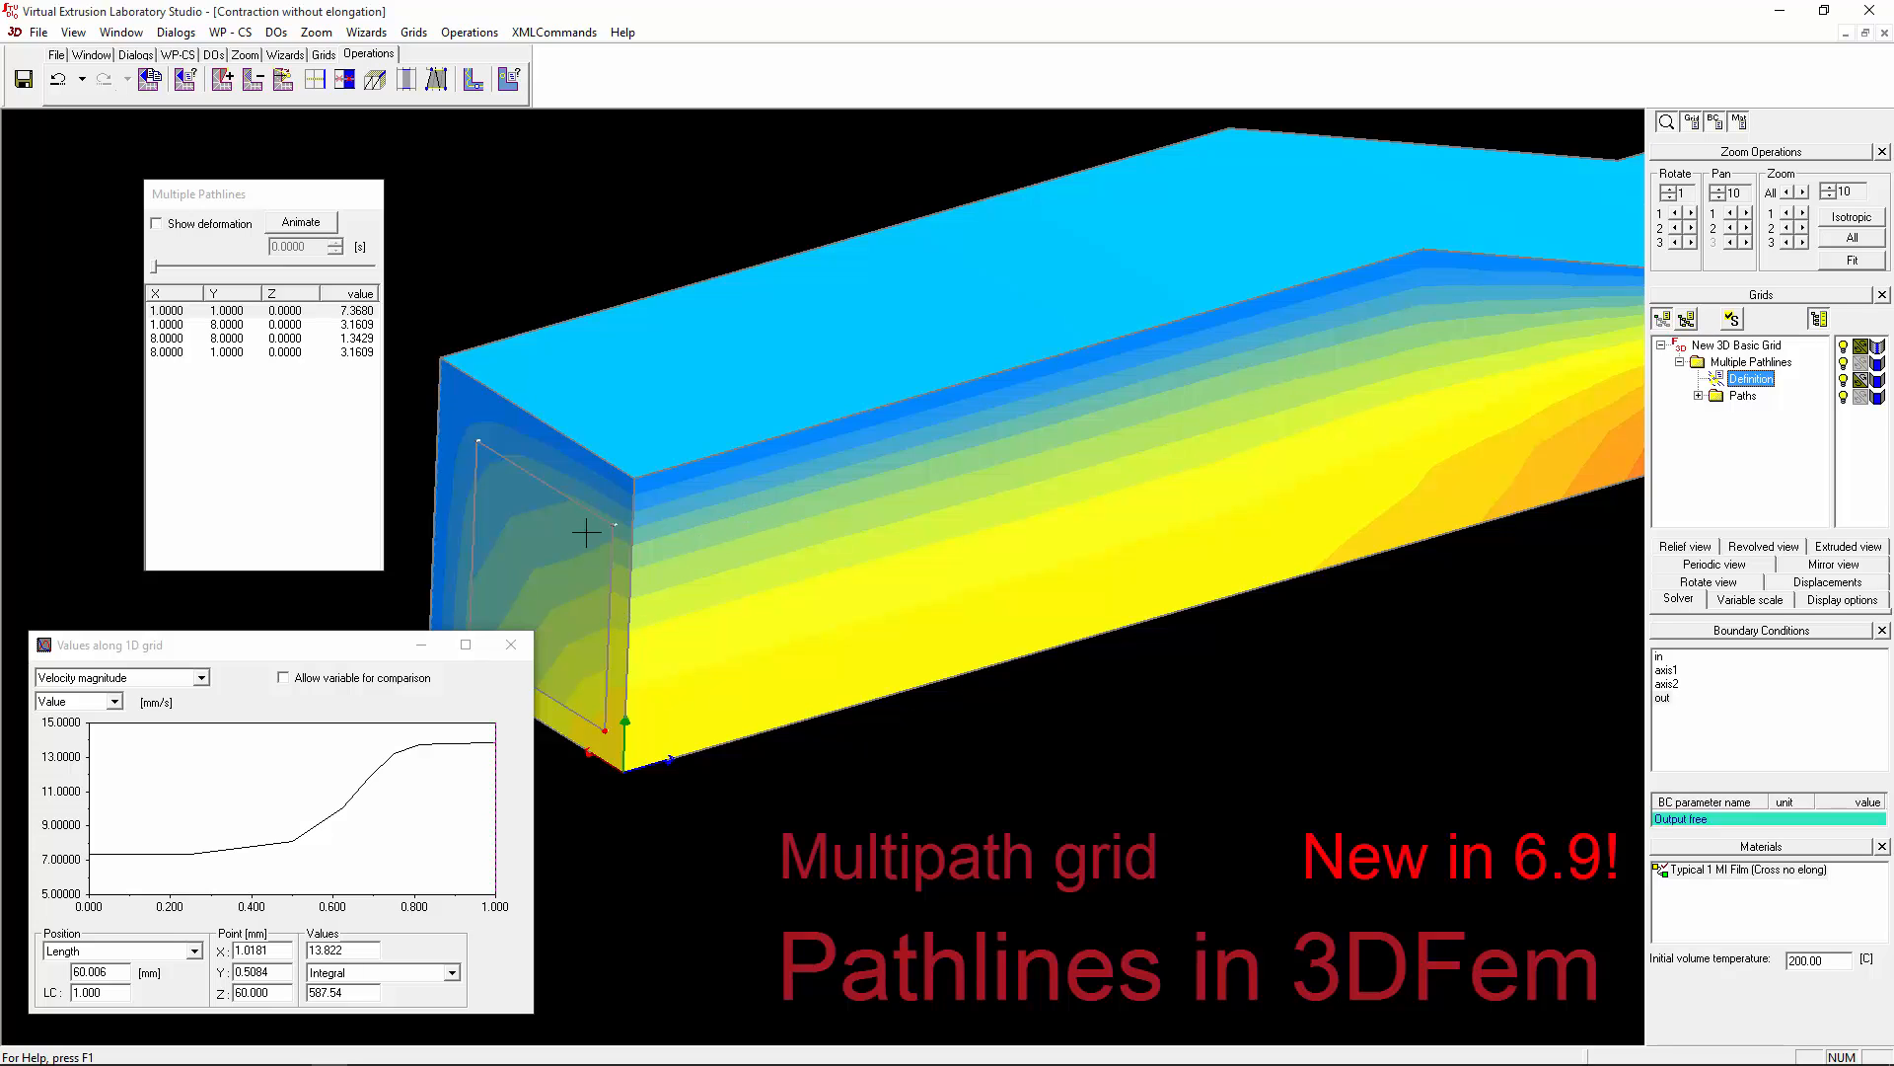
pyautogui.scroll(-3, 577, 483)
pyautogui.moveTo(578, 484); pyautogui.dragTo(559, 477, button='middle')
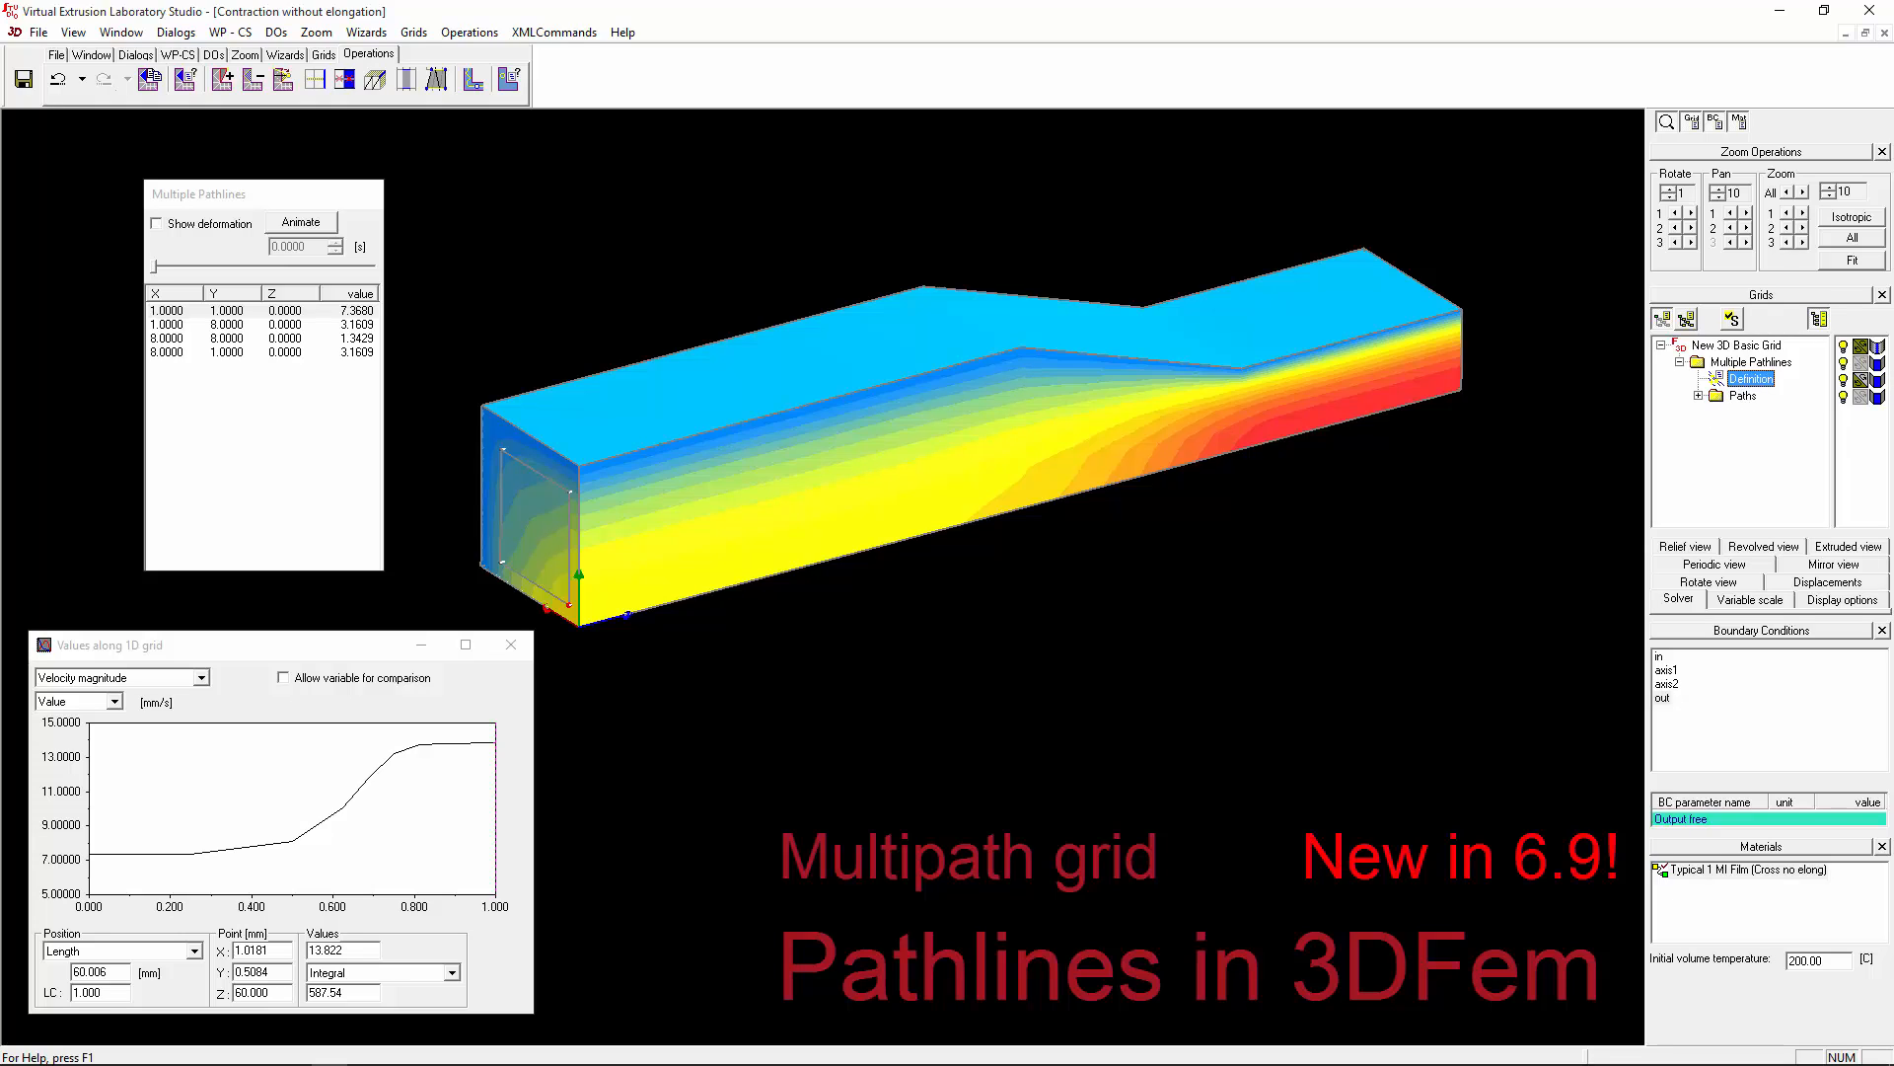
pyautogui.moveTo(1579, 434); pyautogui.dragTo(1879, 427, button='middle')
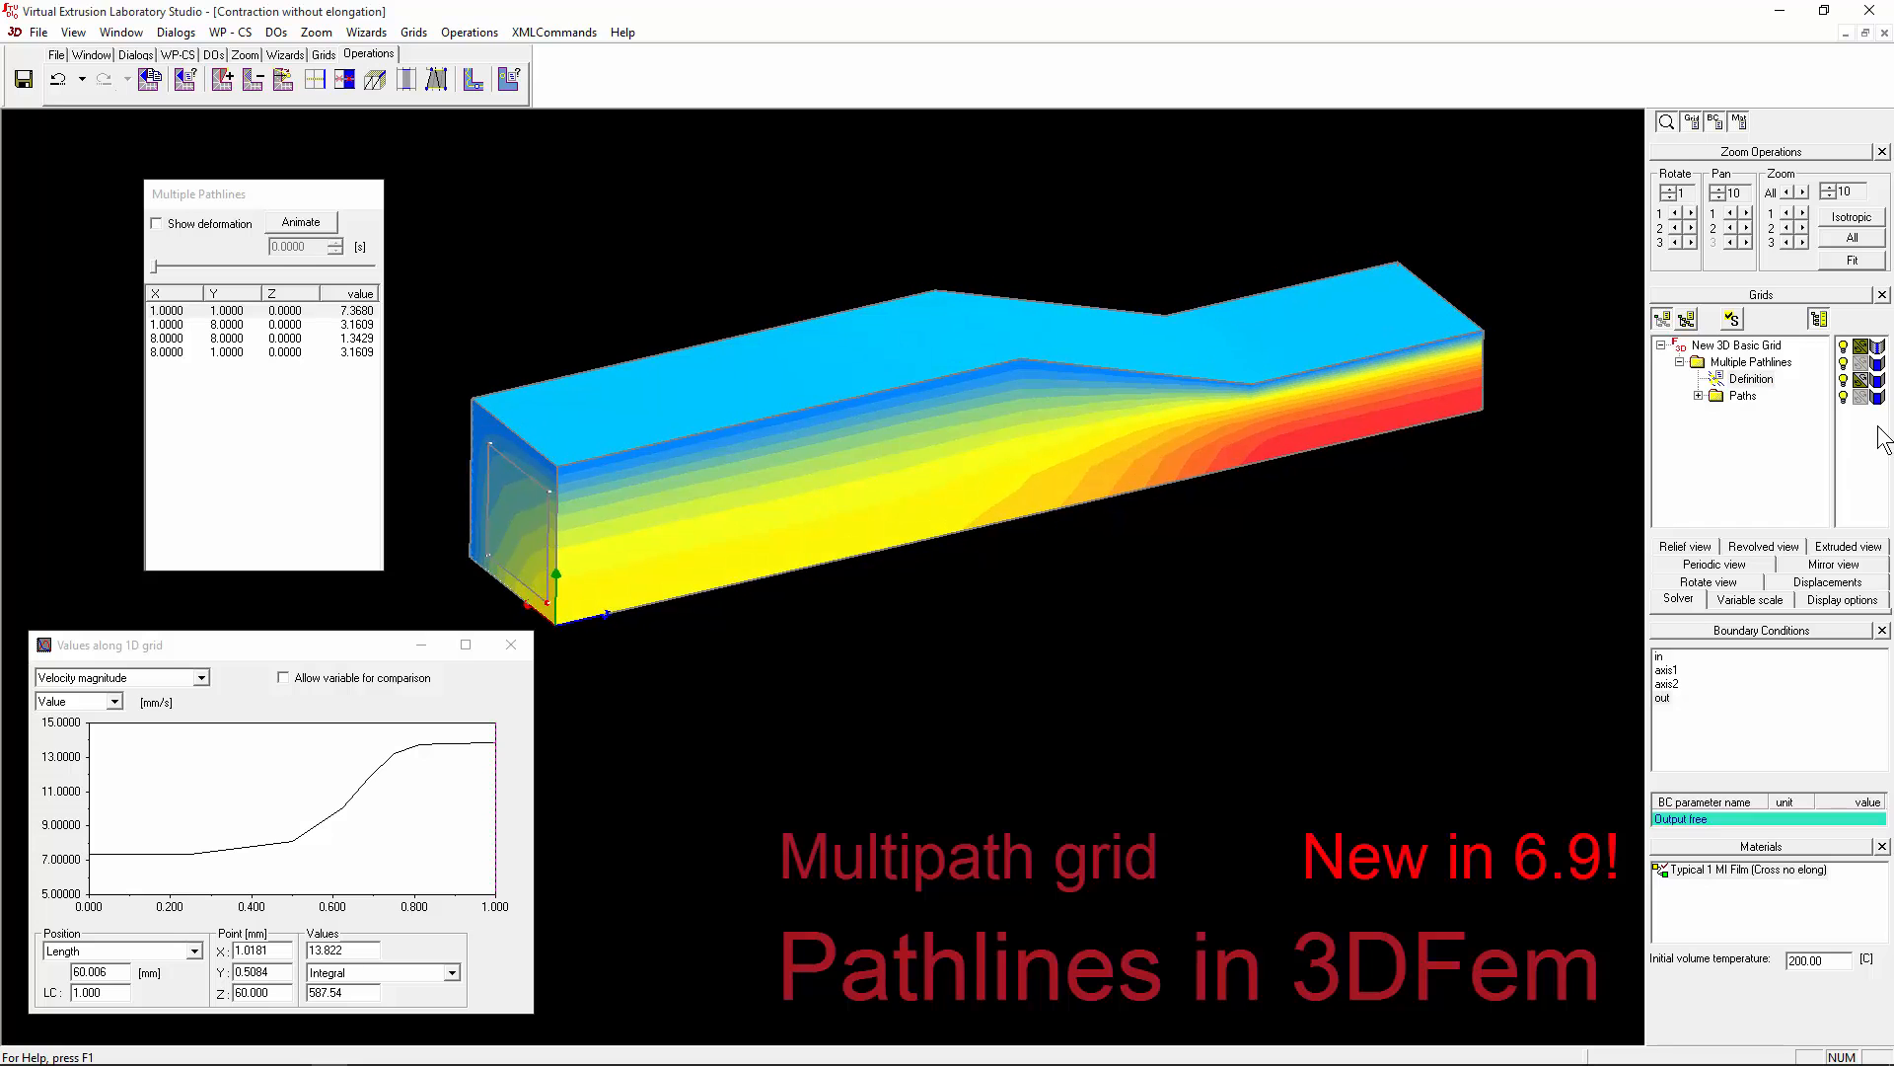
pyautogui.click(1859, 348)
pyautogui.moveTo(906, 493); pyautogui.dragTo(1018, 386, button='middle')
pyautogui.moveTo(1042, 487); pyautogui.dragTo(1090, 523, button='middle')
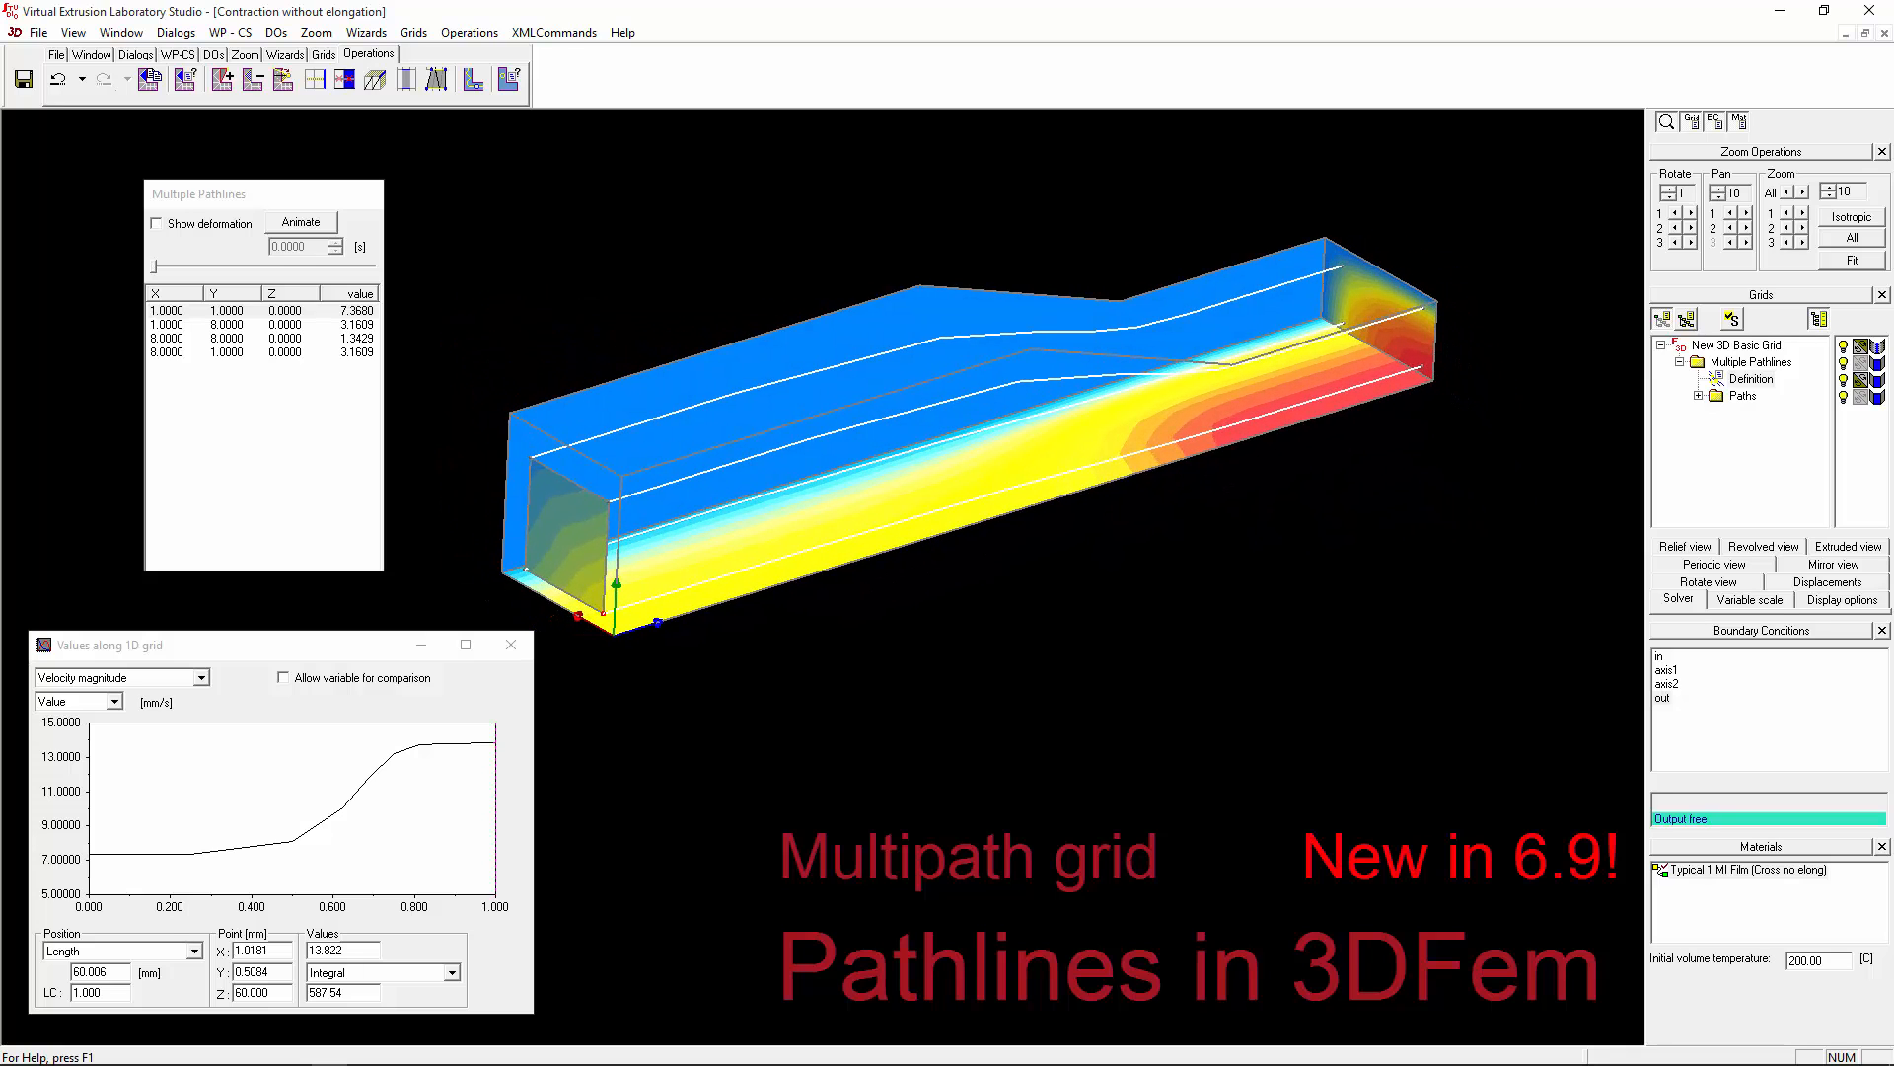
pyautogui.click(1748, 380)
pyautogui.moveTo(940, 530); pyautogui.dragTo(868, 520, button='middle')
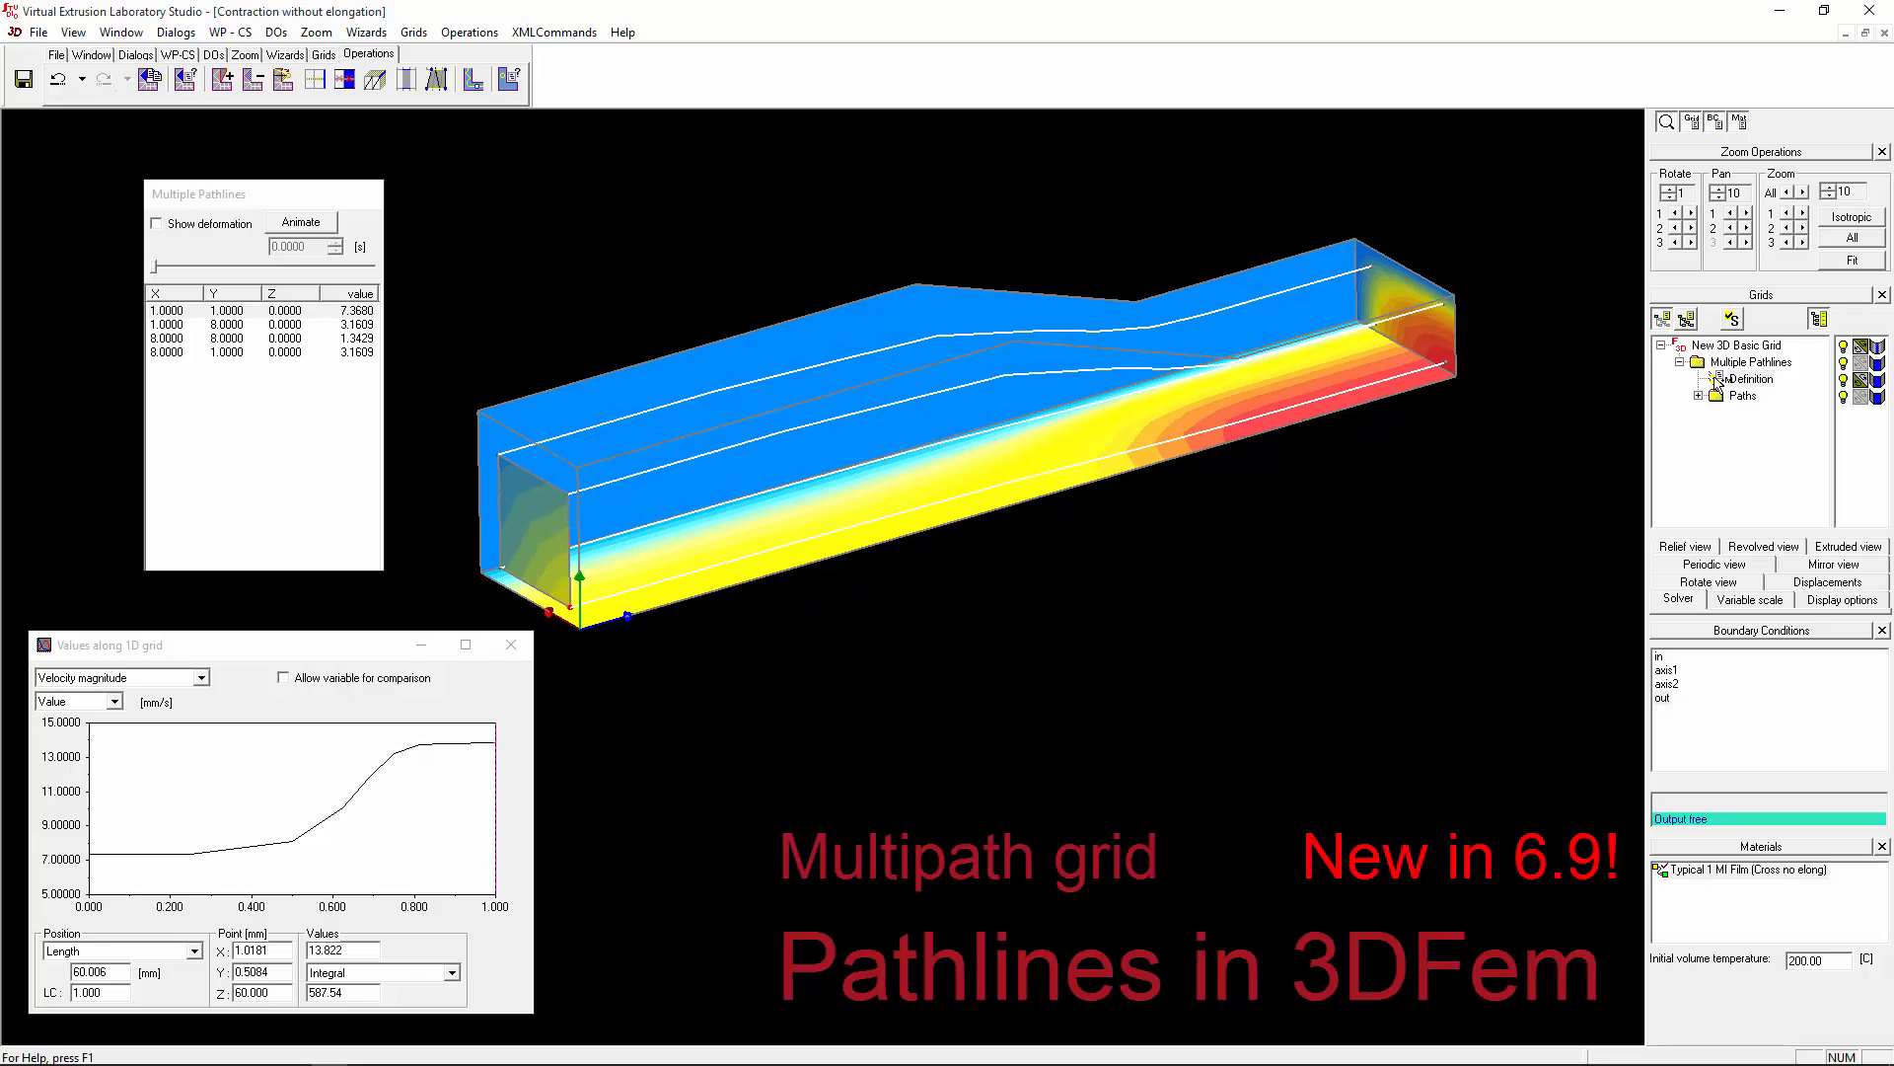
# Step: Expand the Paths group and examine the velocity magnitude along the first and second pathlines
pyautogui.click(1754, 379)
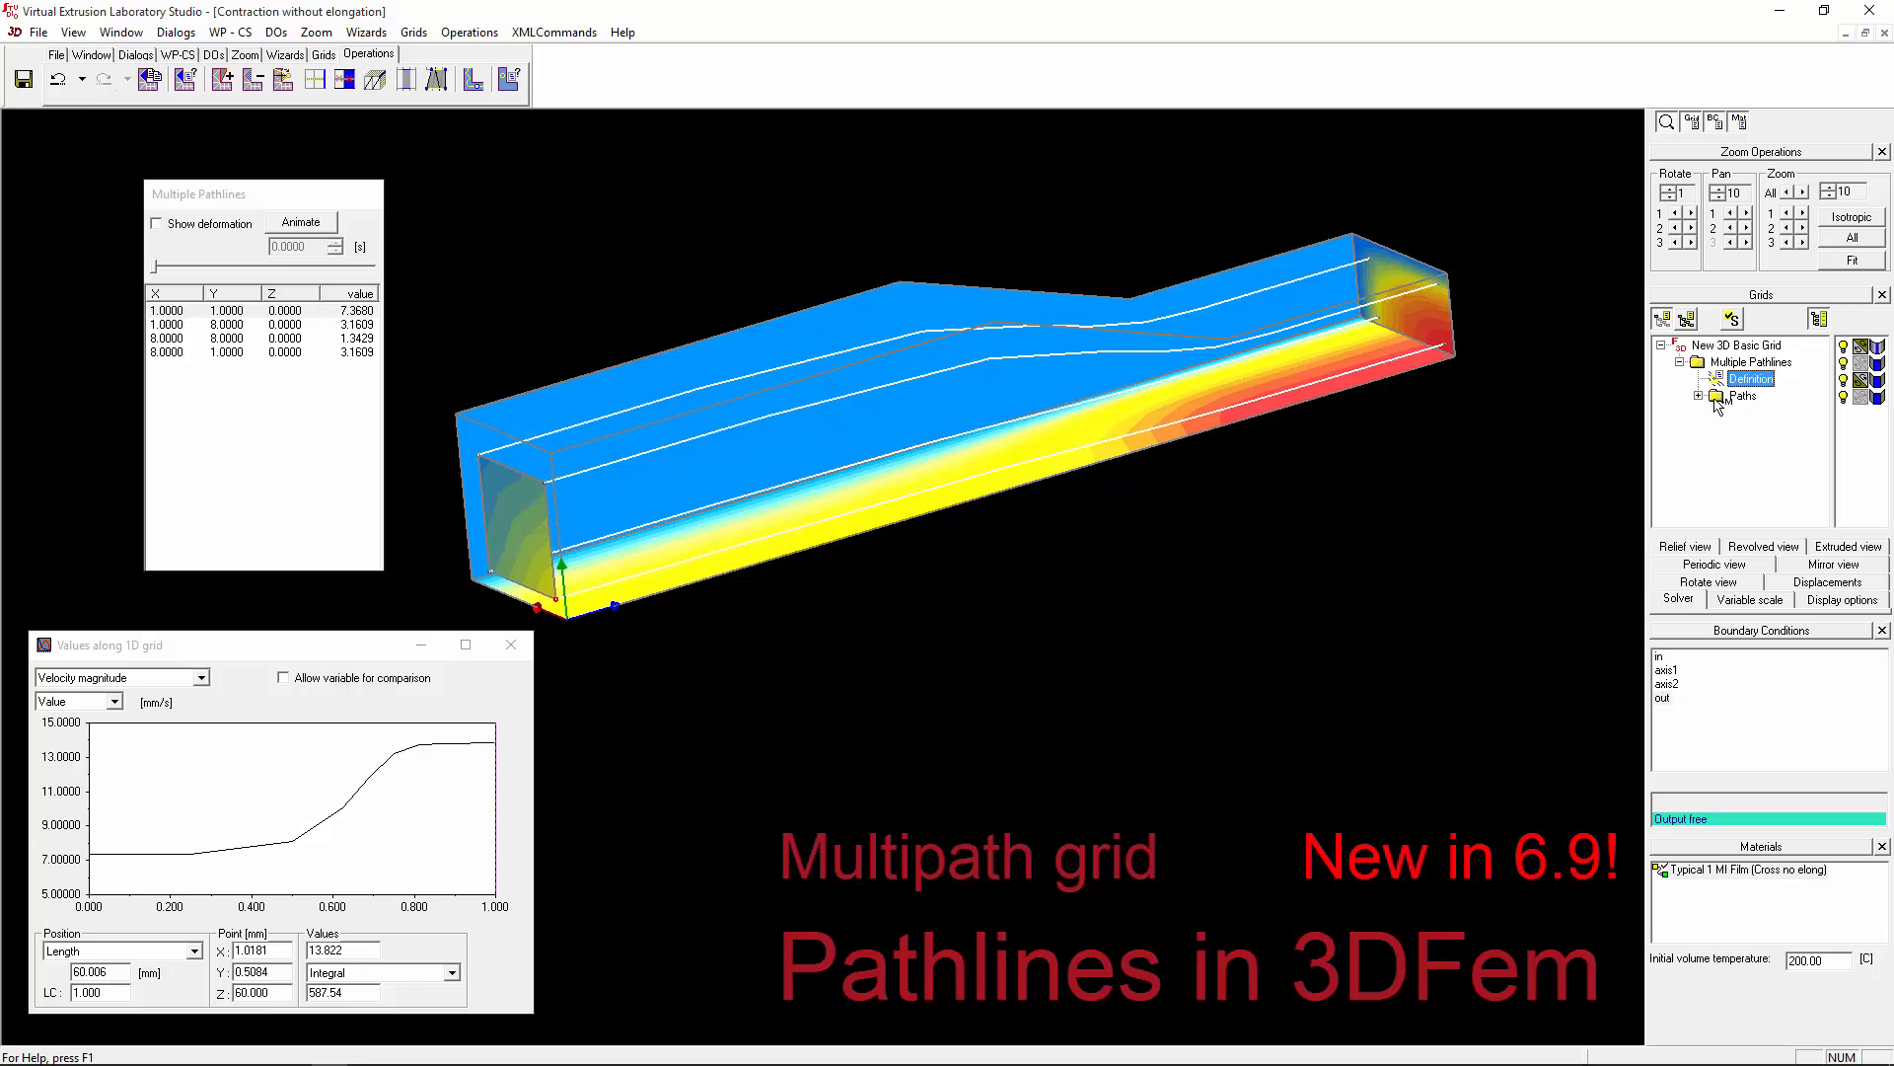
pyautogui.click(1699, 396)
pyautogui.click(1755, 413)
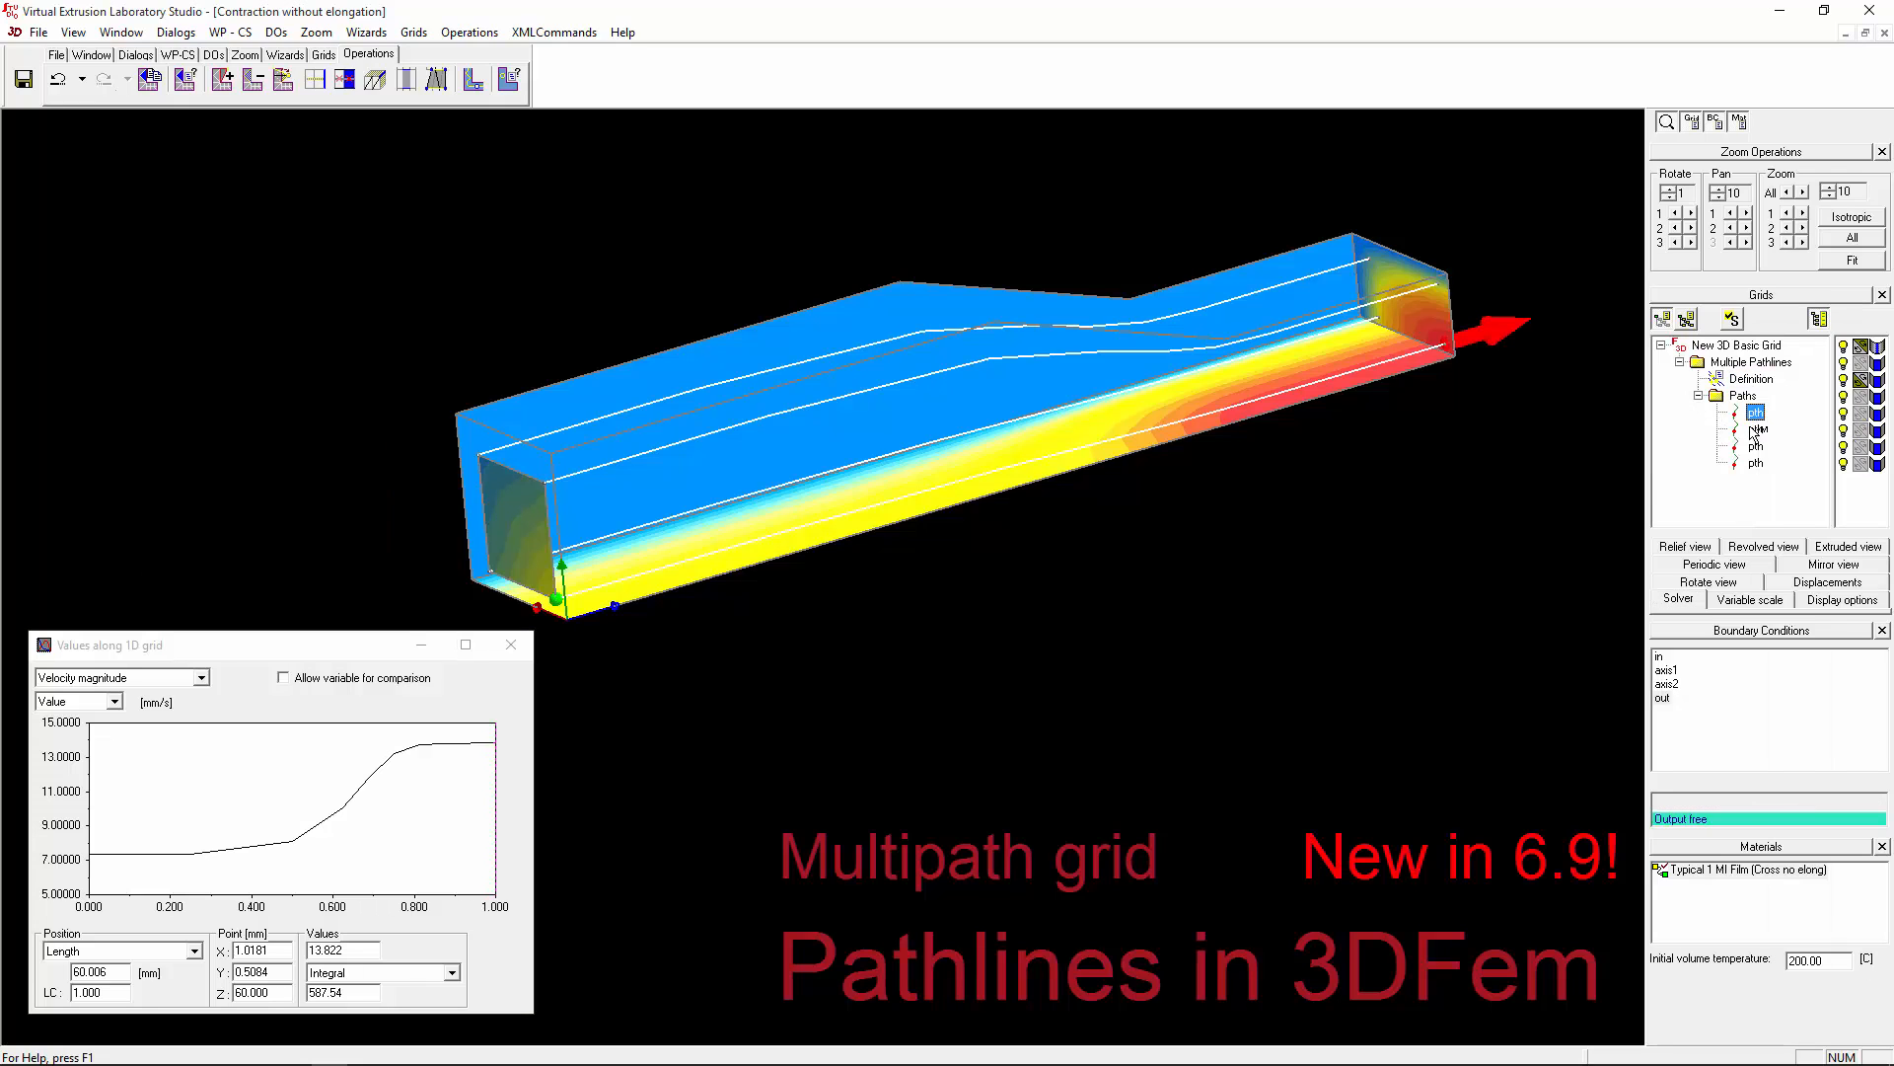
pyautogui.click(316, 834)
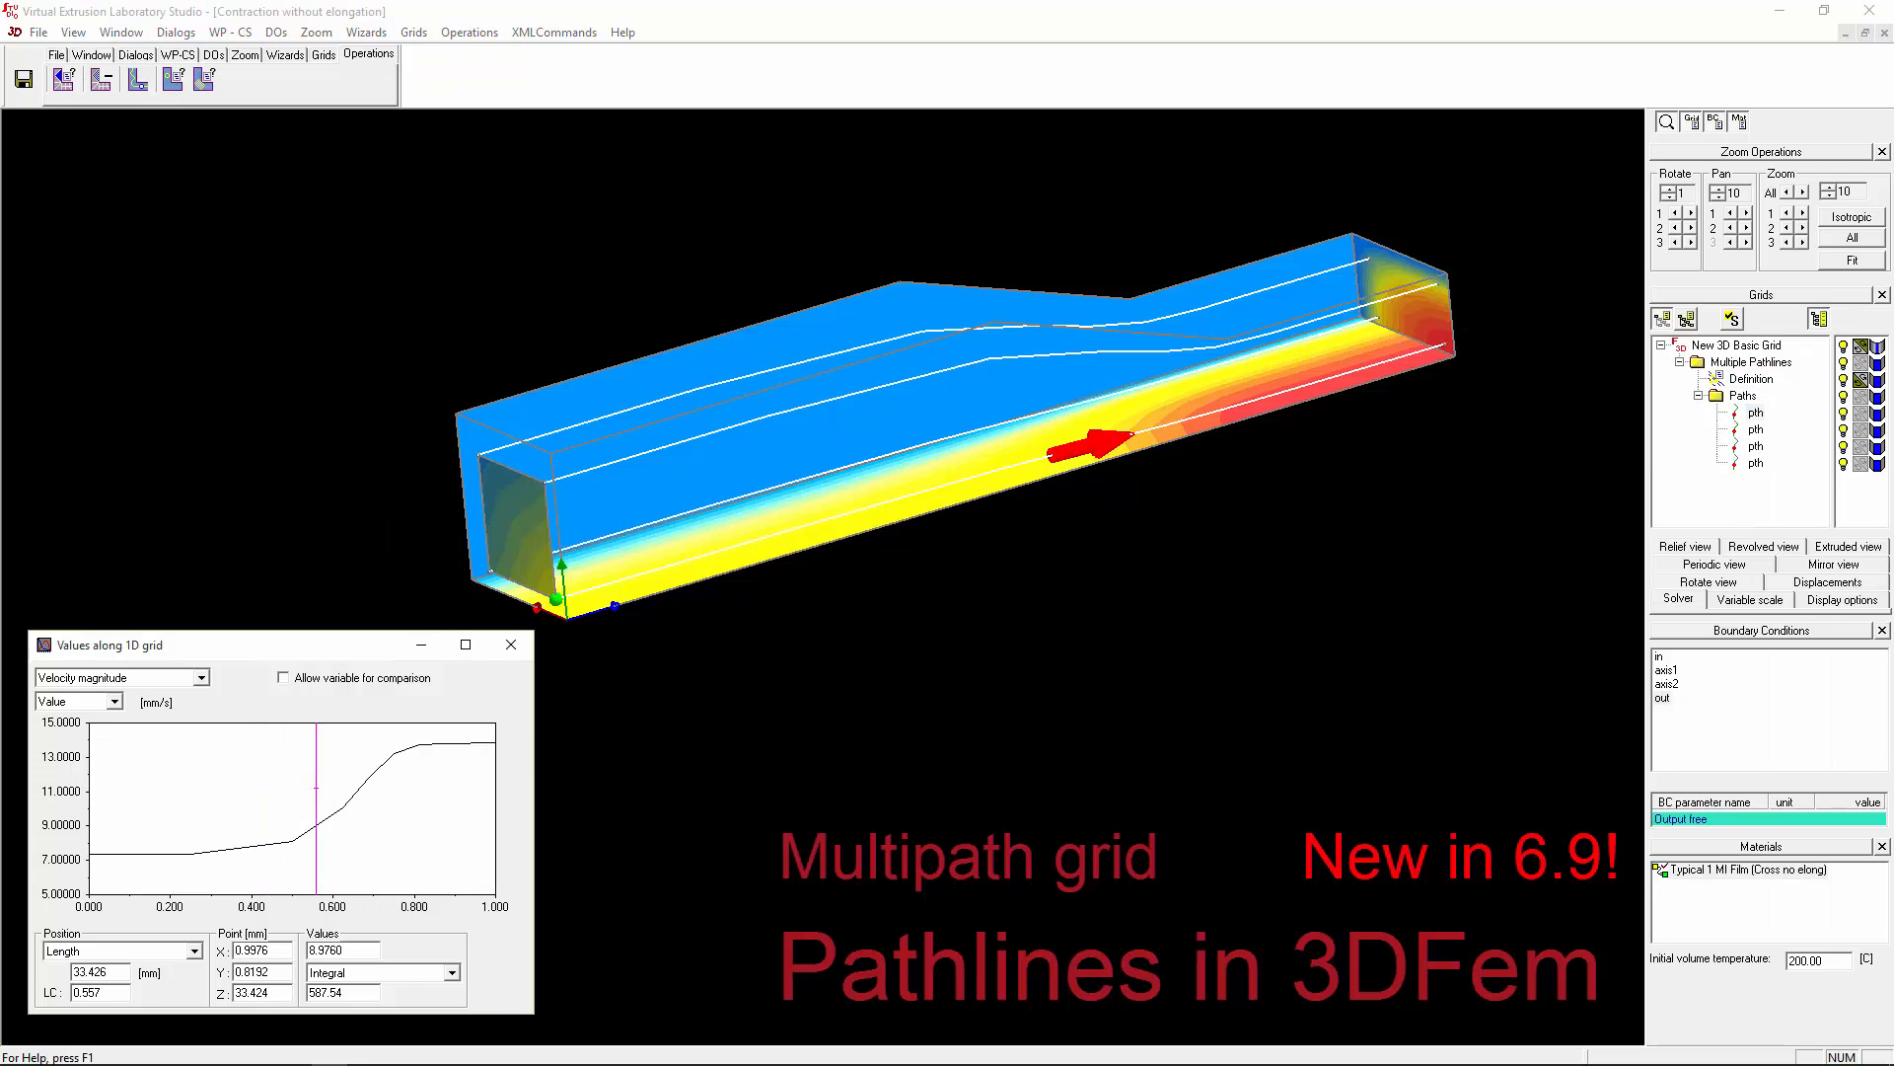
pyautogui.click(1756, 430)
pyautogui.moveTo(277, 775); pyautogui.dragTo(239, 794)
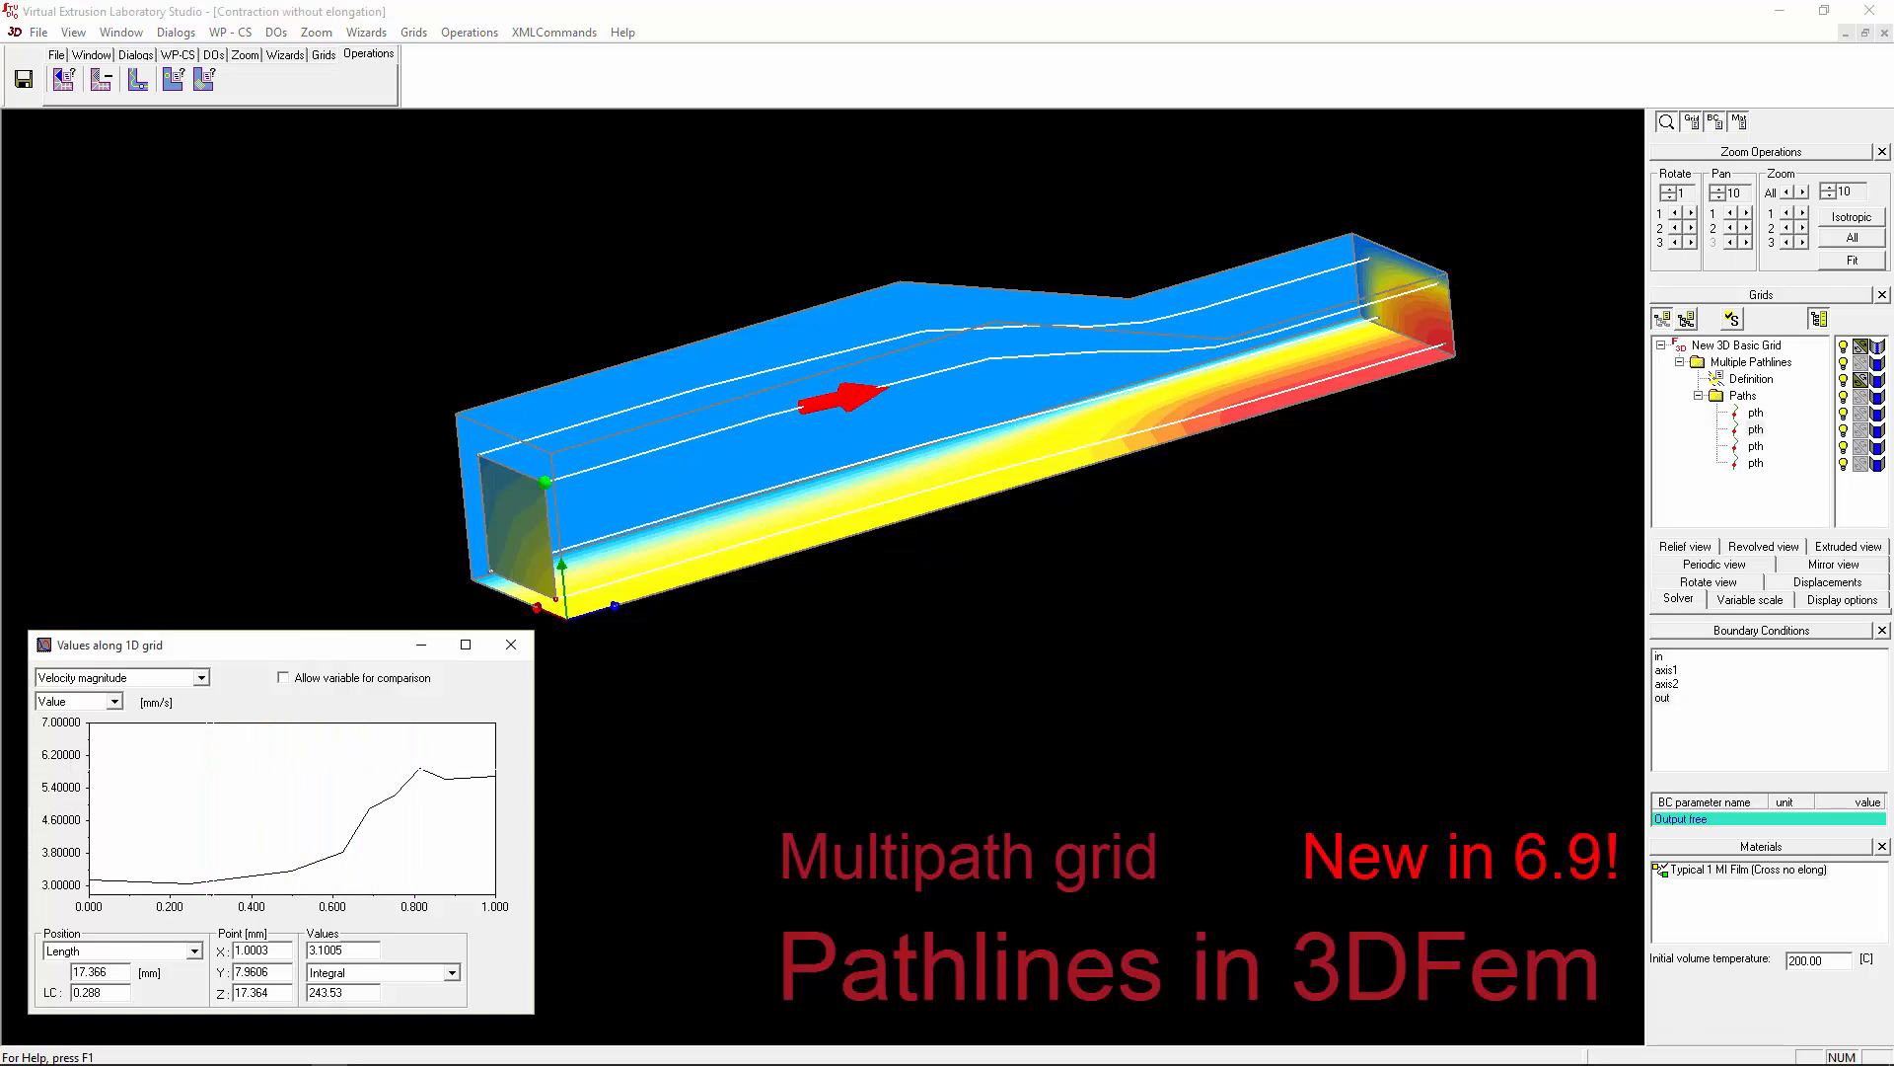
# Step: Open the Multiple Pathlines definition for manual editing and enlarge the editor so its full text lines fit
pyautogui.click(1758, 379)
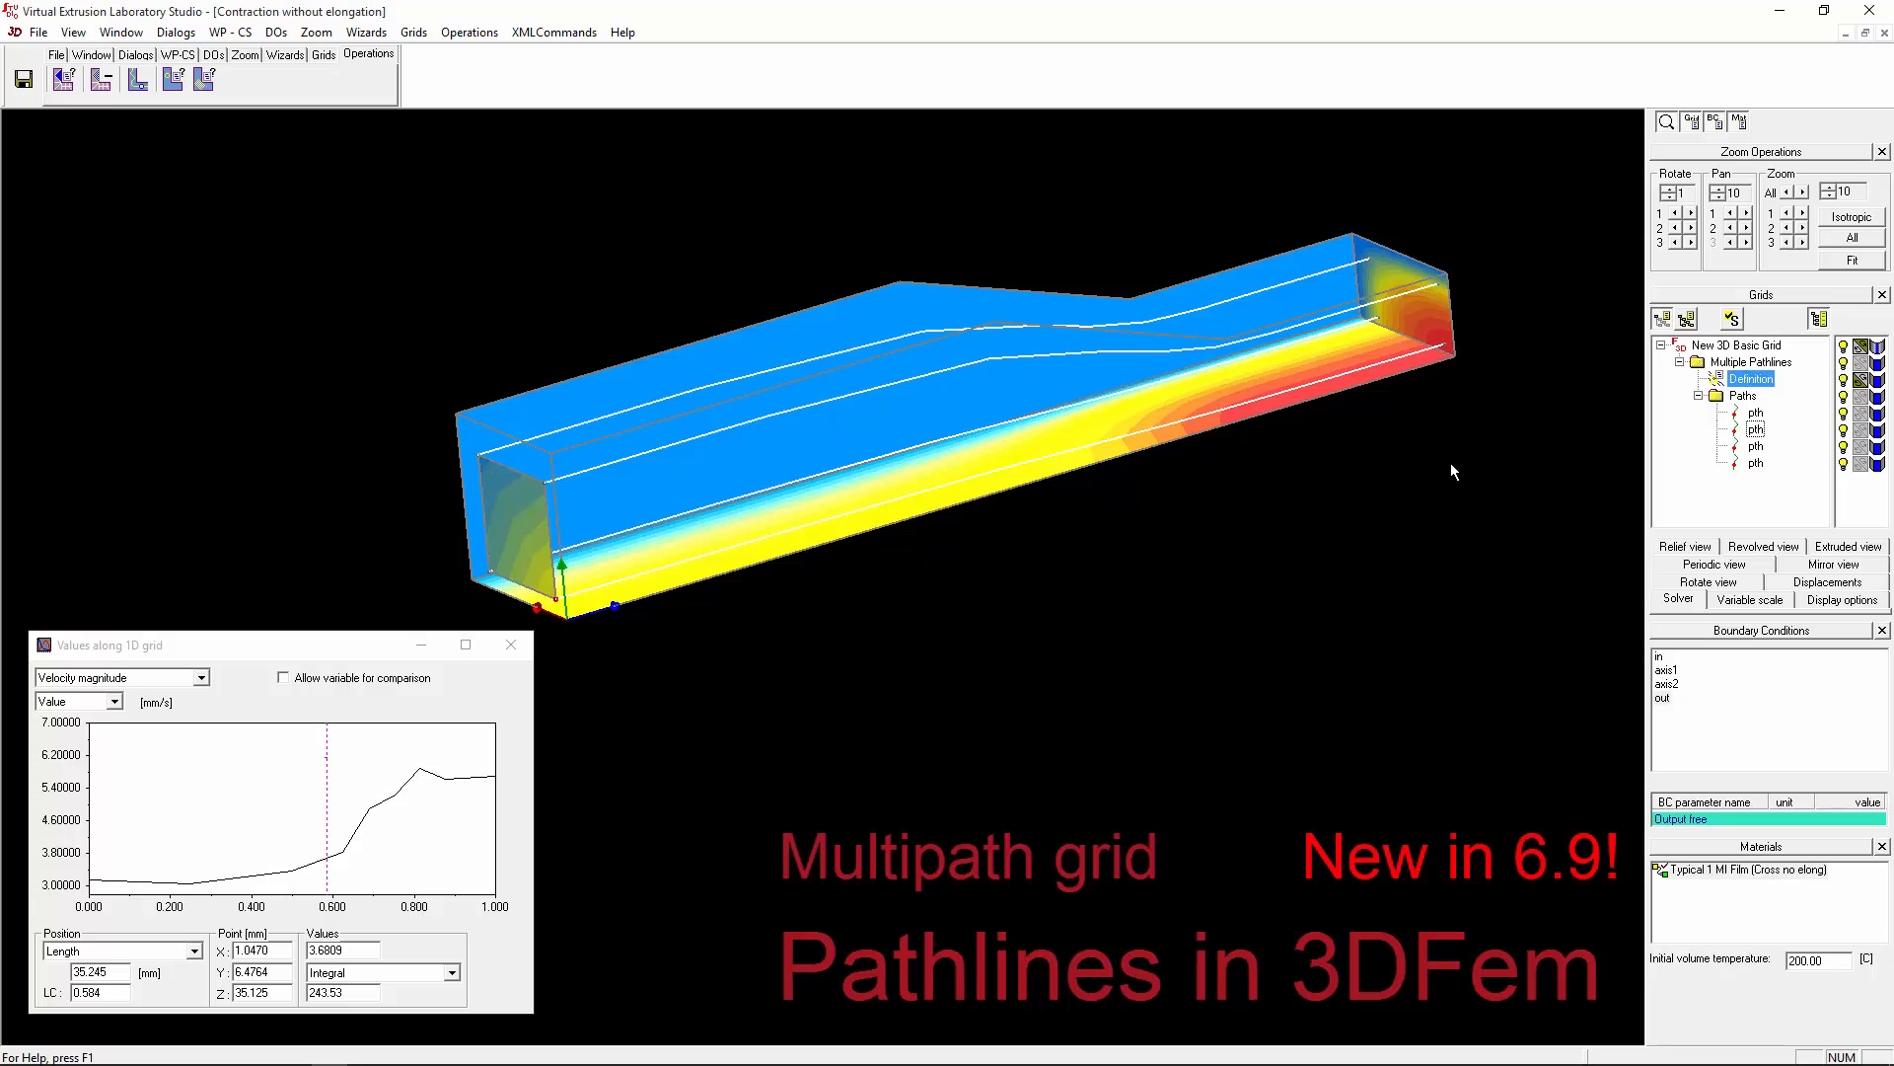
pyautogui.moveTo(975, 453); pyautogui.dragTo(1004, 471, button='middle')
pyautogui.scroll(-2, 962, 483)
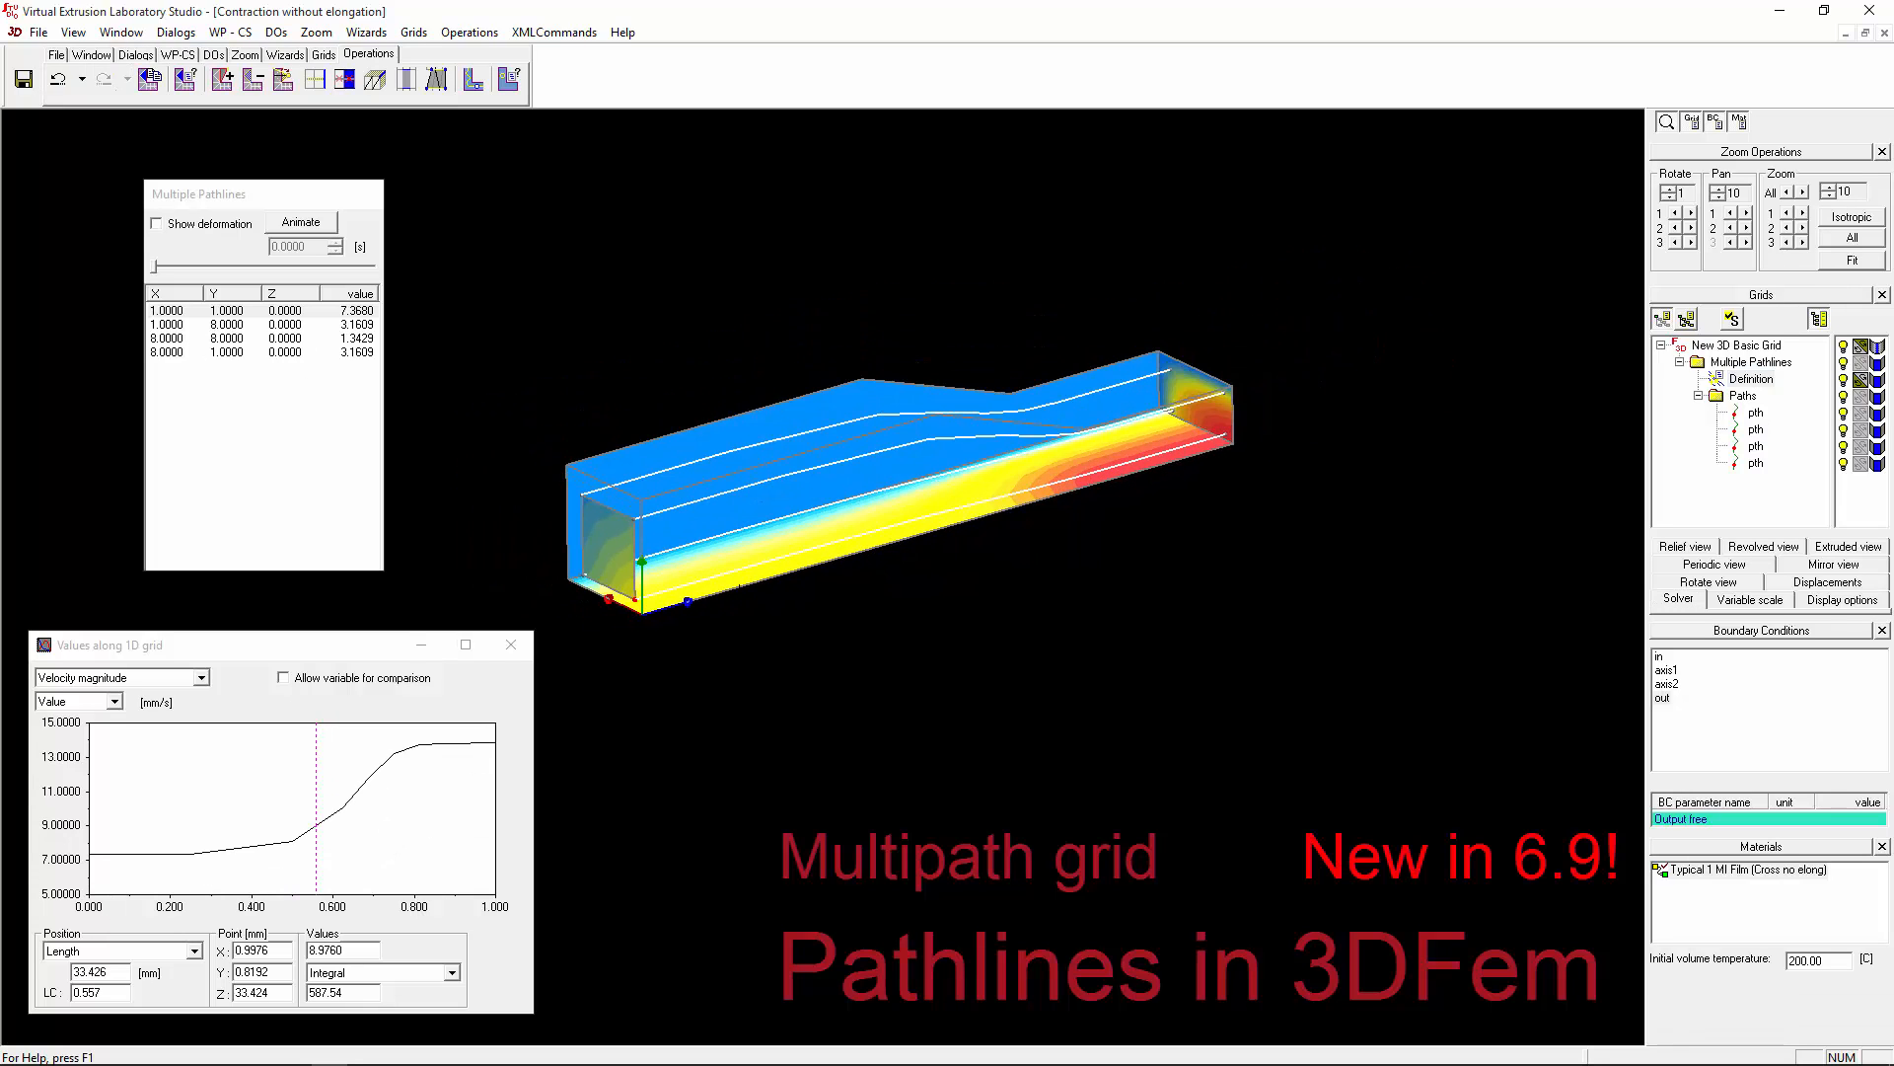
pyautogui.scroll(6, 685, 609)
pyautogui.scroll(1, 684, 608)
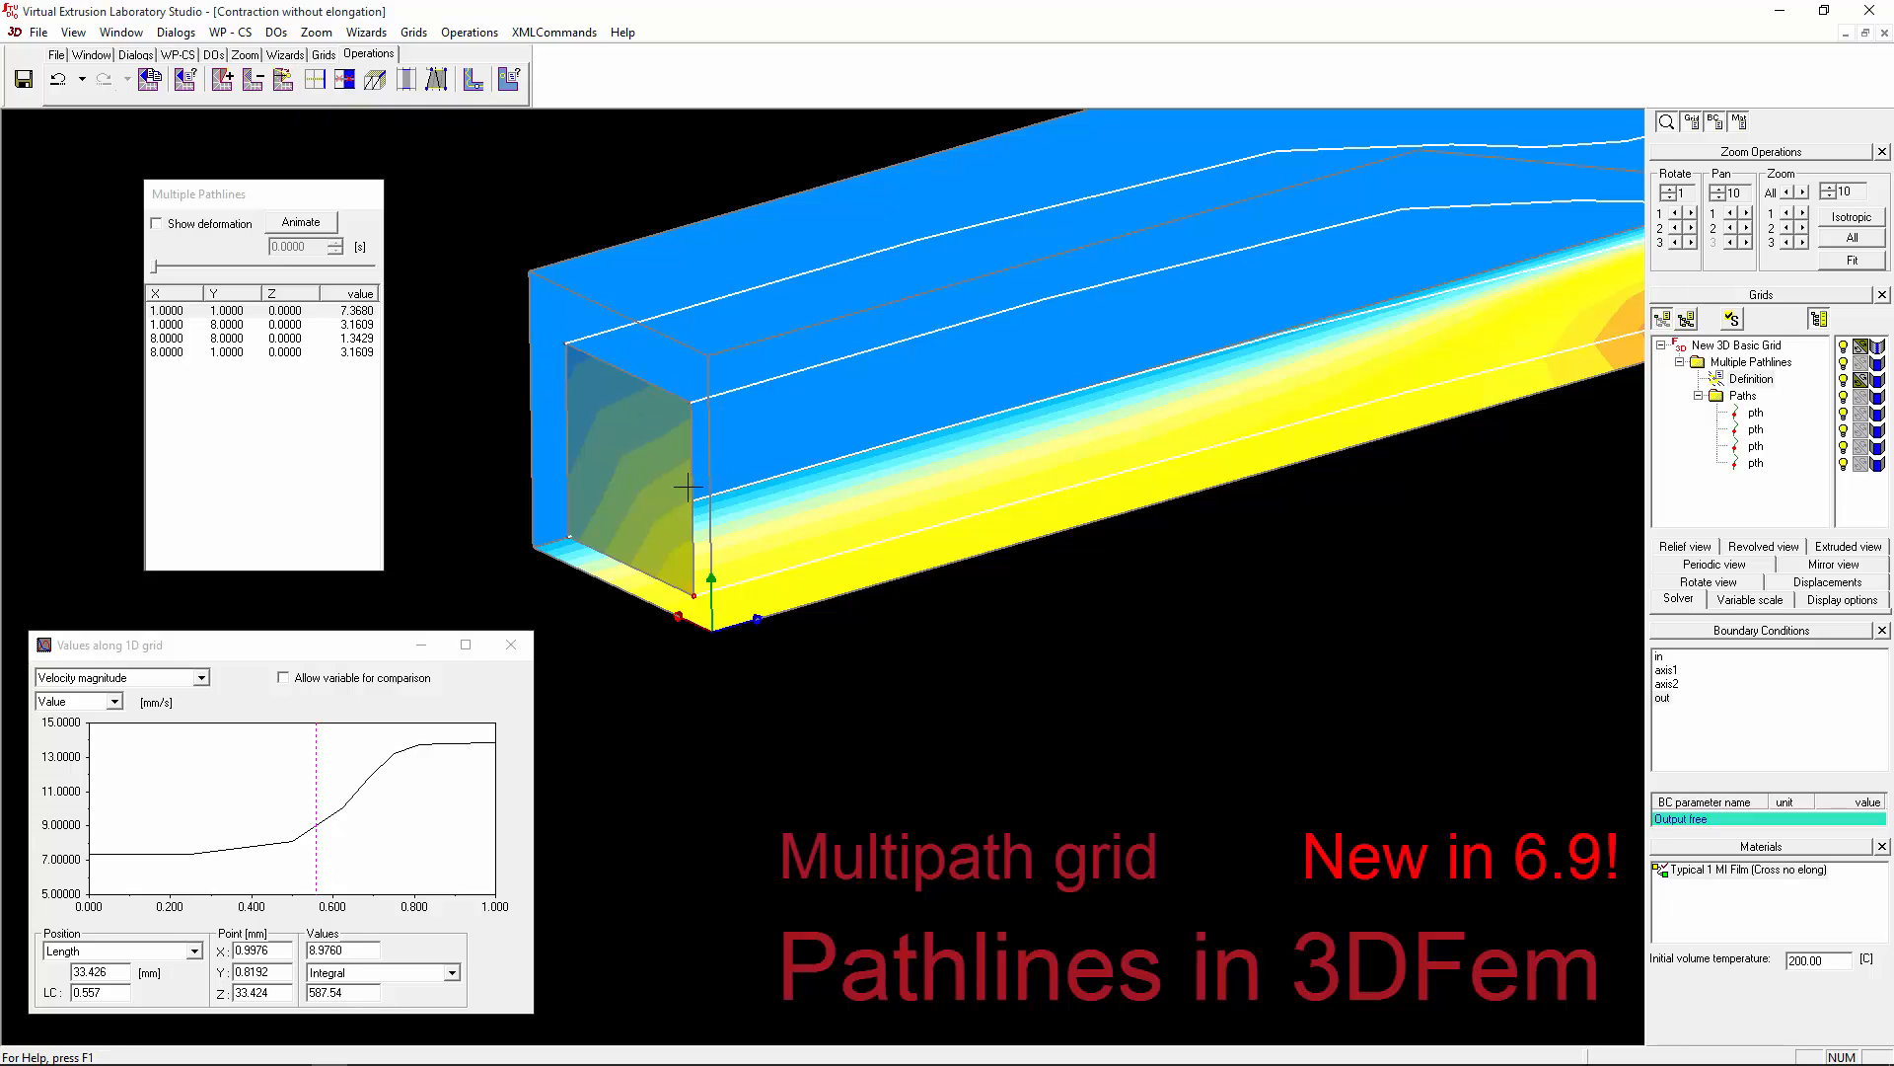
pyautogui.moveTo(803, 566)
pyautogui.mouseDown()
pyautogui.moveTo(719, 550)
pyautogui.moveTo(814, 525)
pyautogui.moveTo(797, 580)
pyautogui.mouseUp()
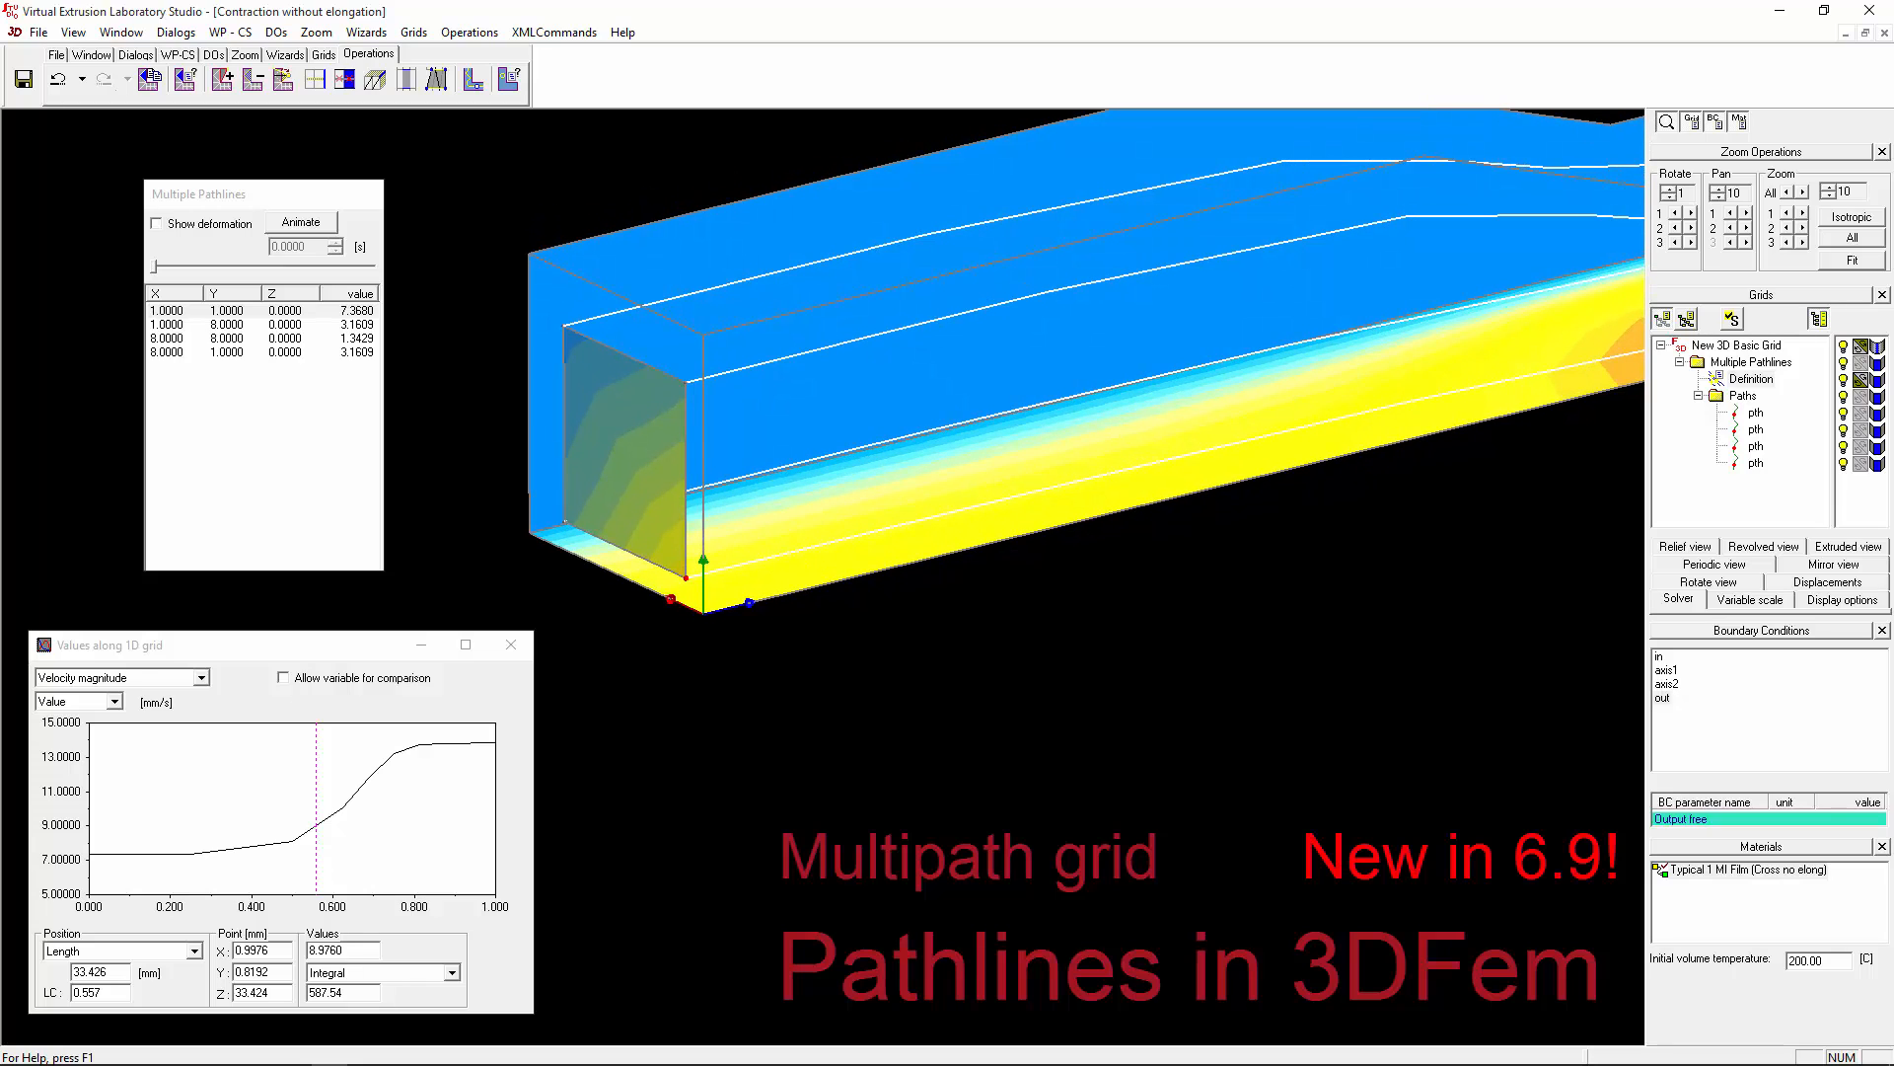
pyautogui.click(1749, 379)
pyautogui.rightClick(1752, 380)
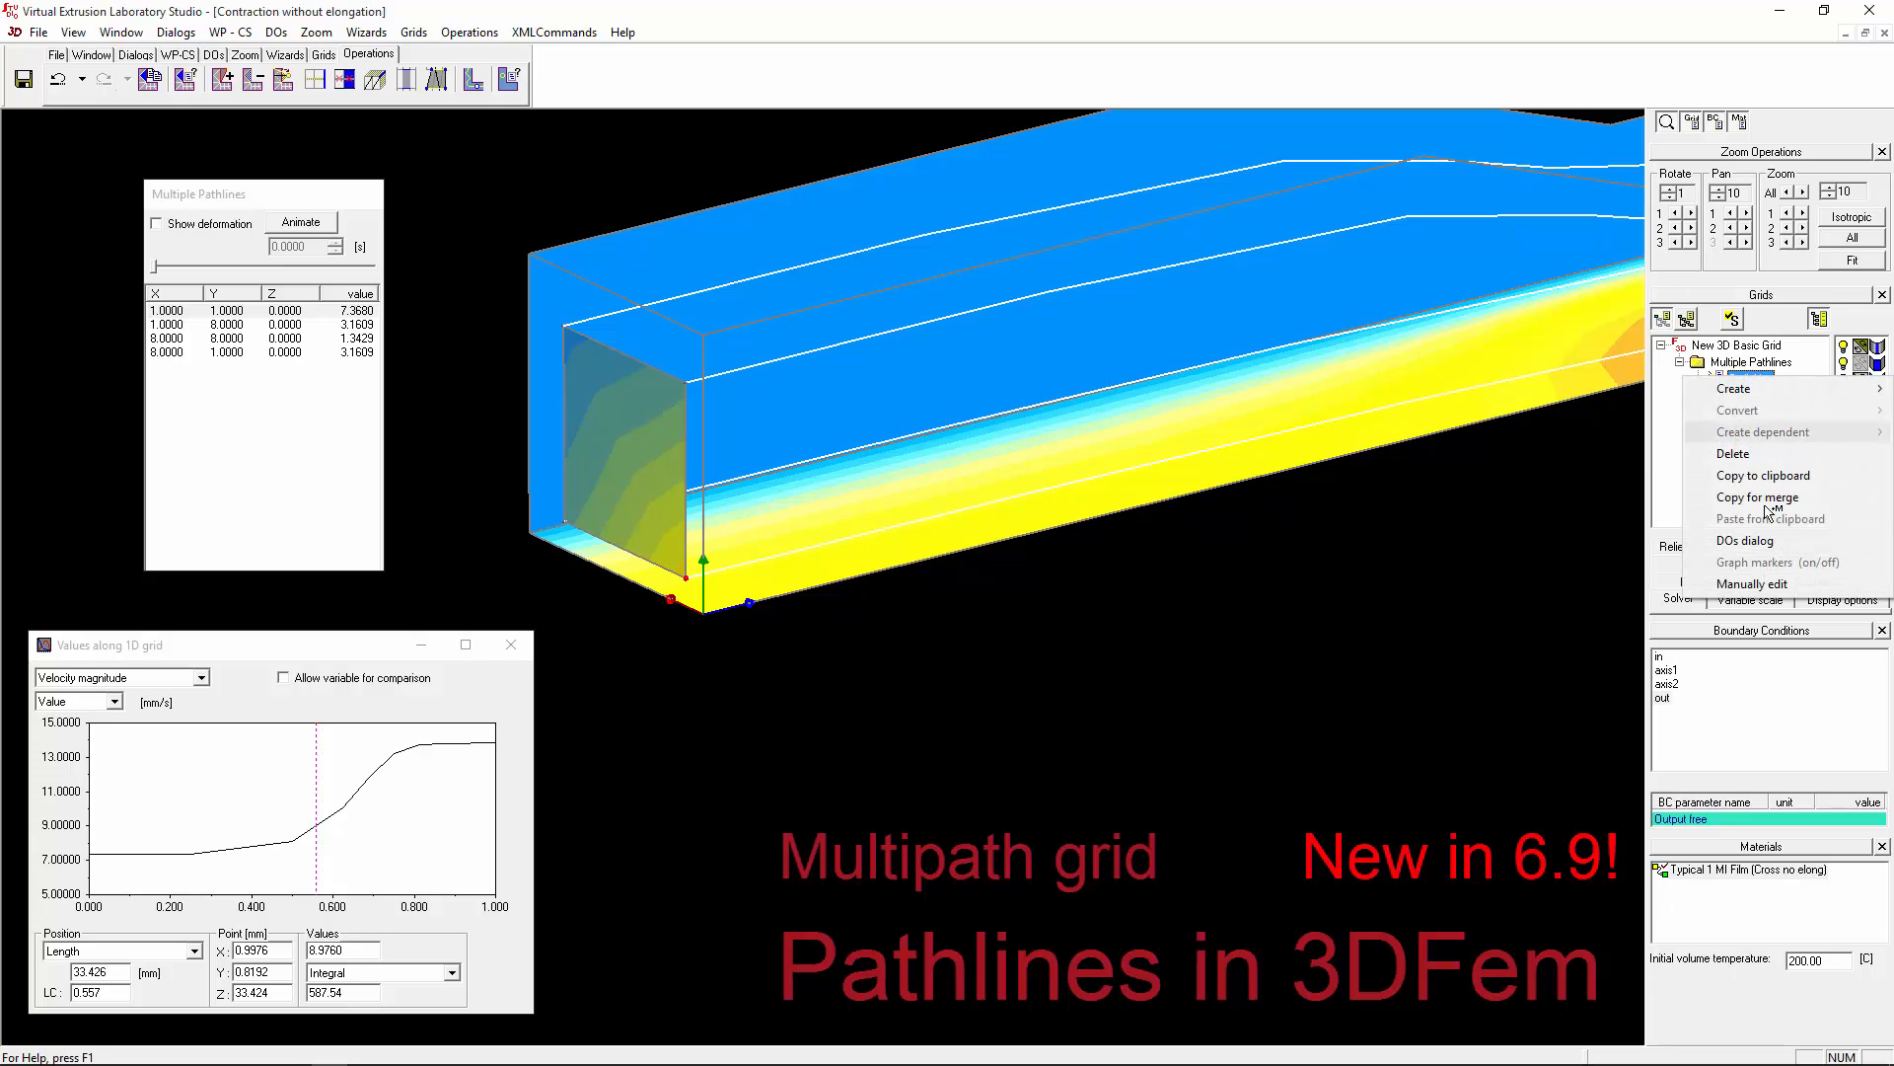
pyautogui.click(1754, 585)
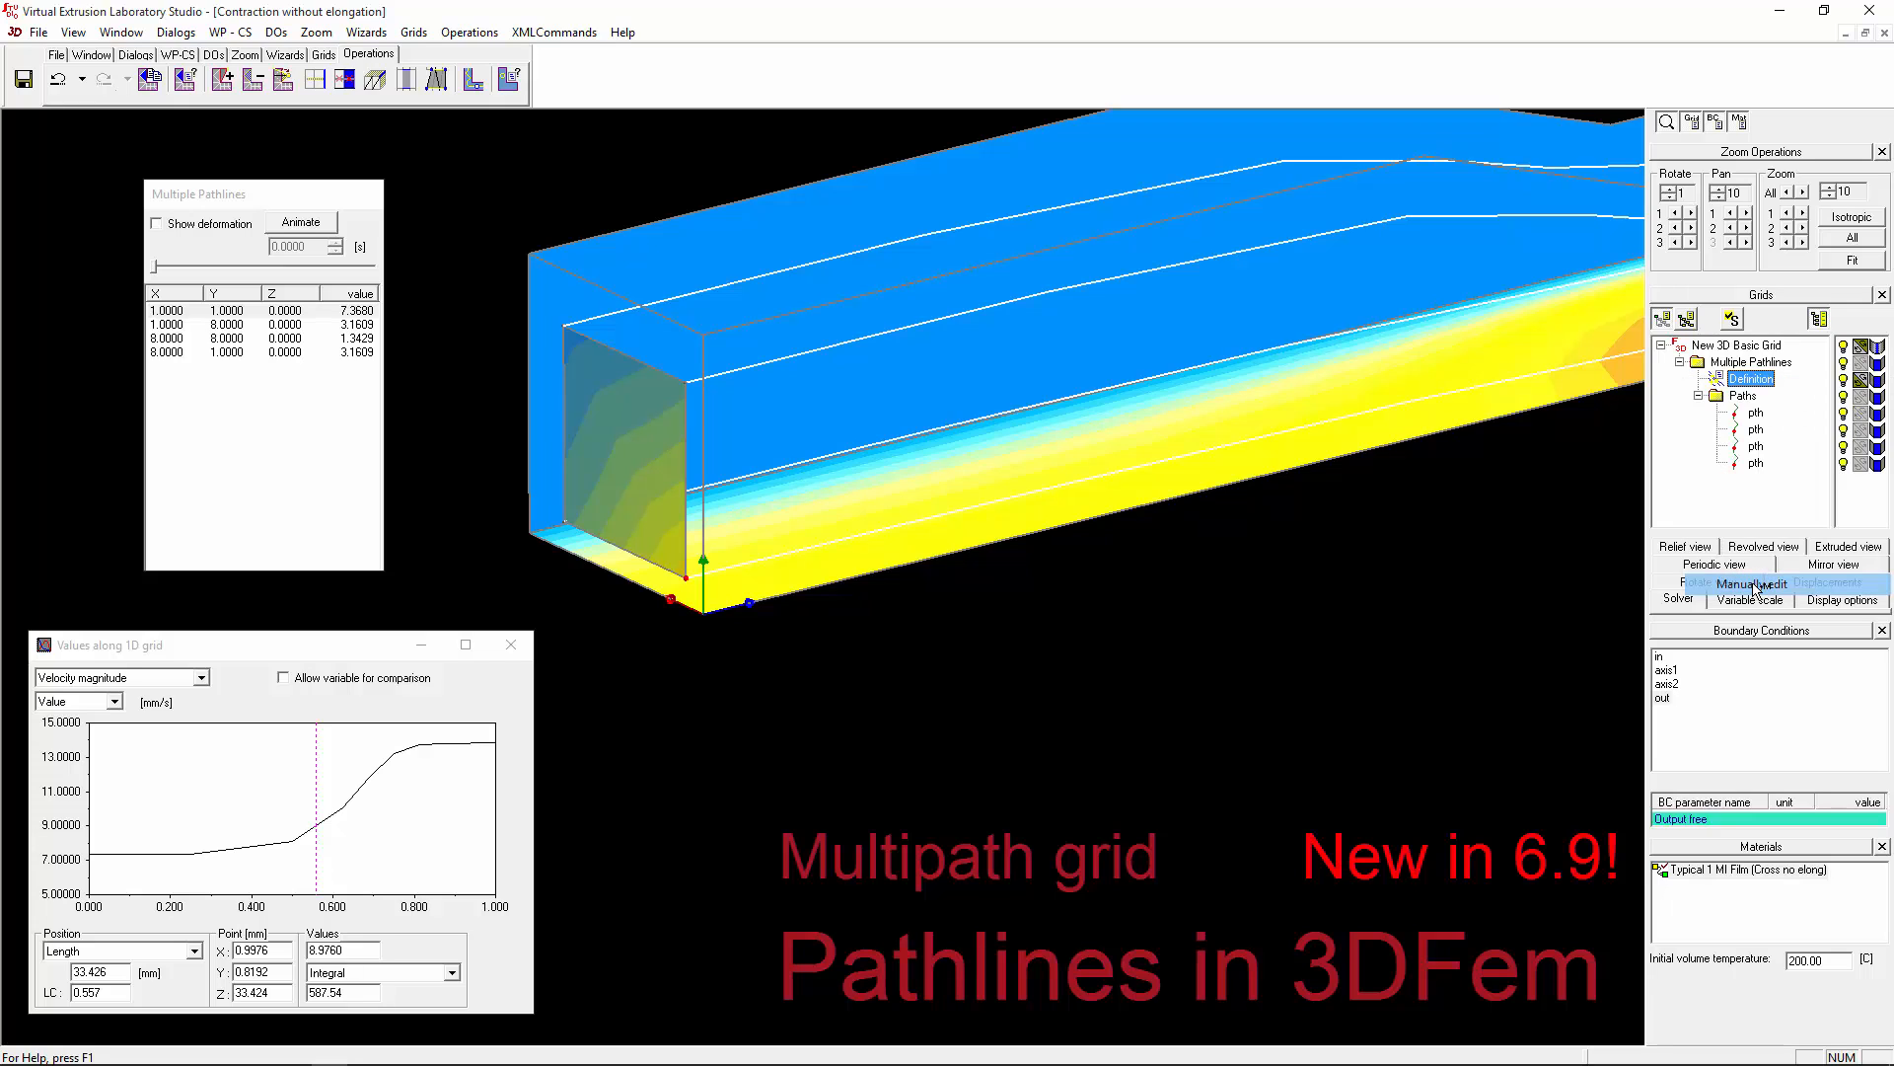
pyautogui.moveTo(939, 361); pyautogui.dragTo(886, 290)
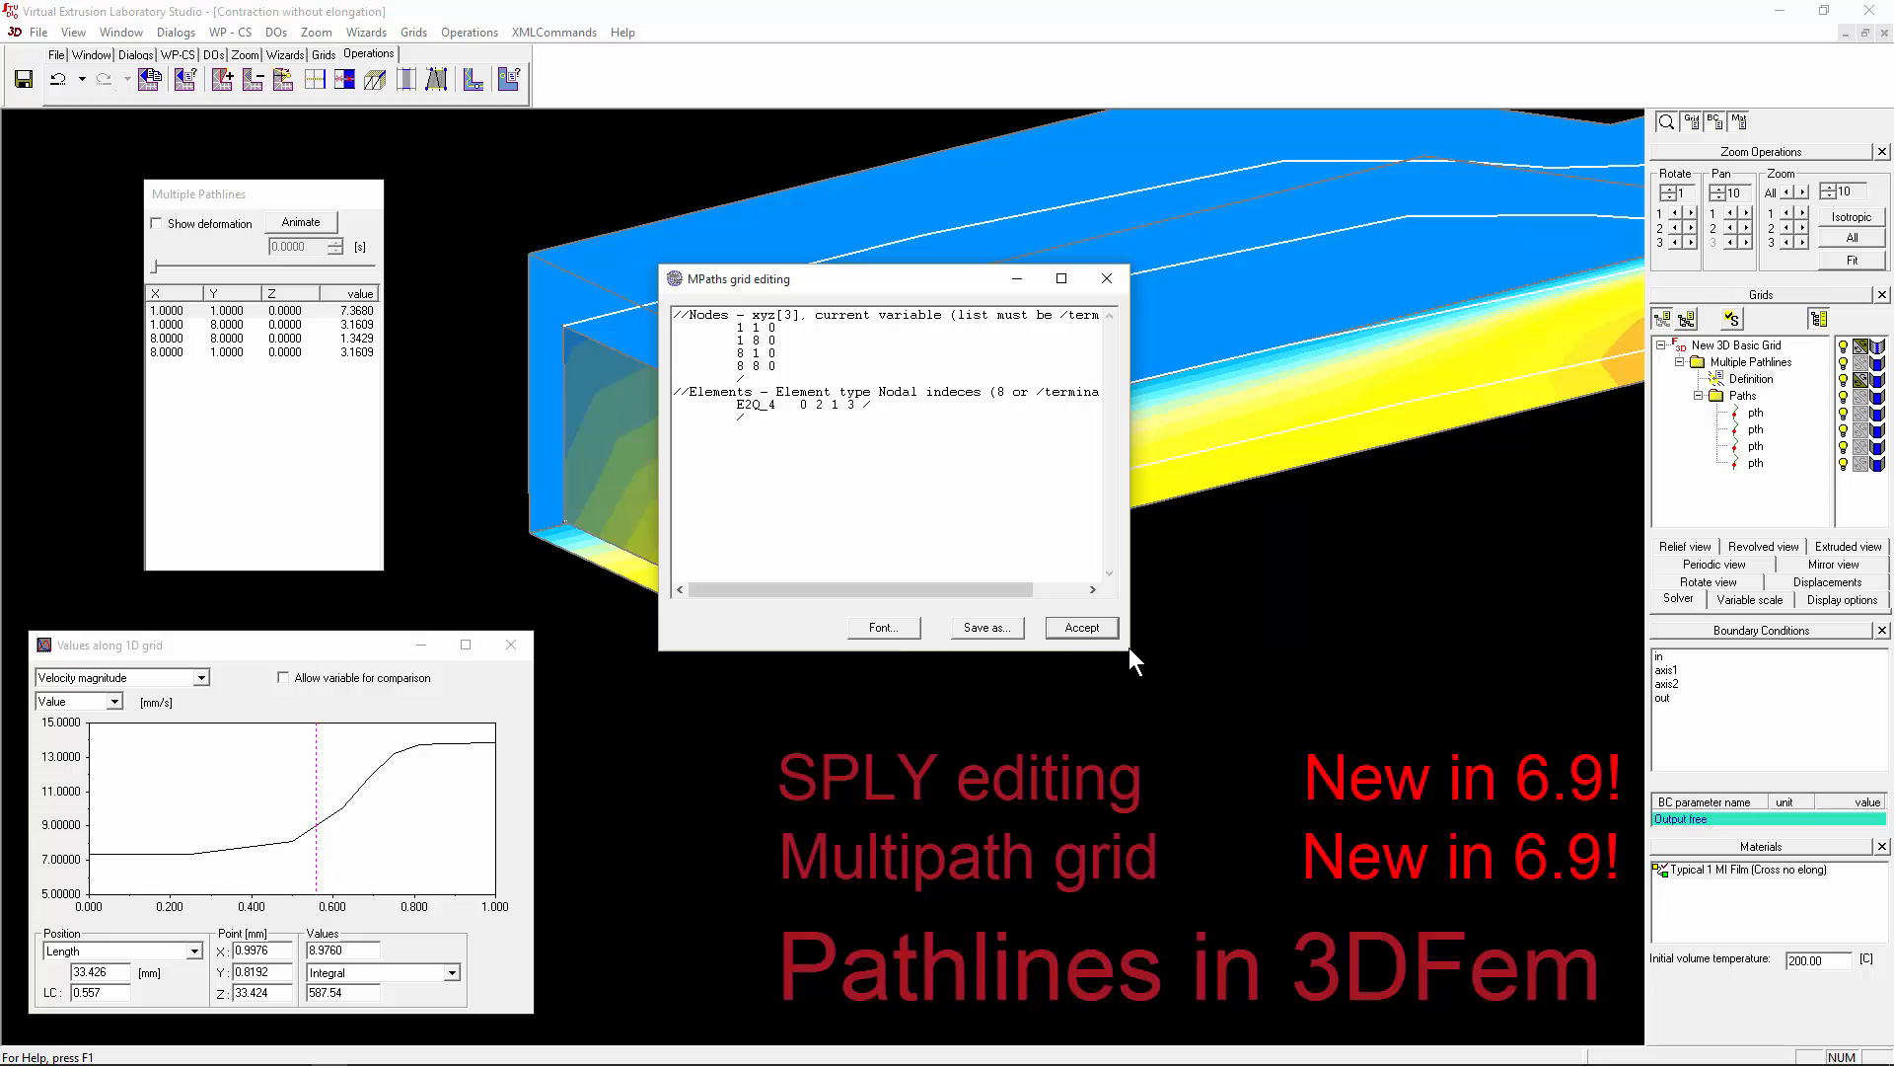
pyautogui.moveTo(1129, 648); pyautogui.dragTo(1413, 818)
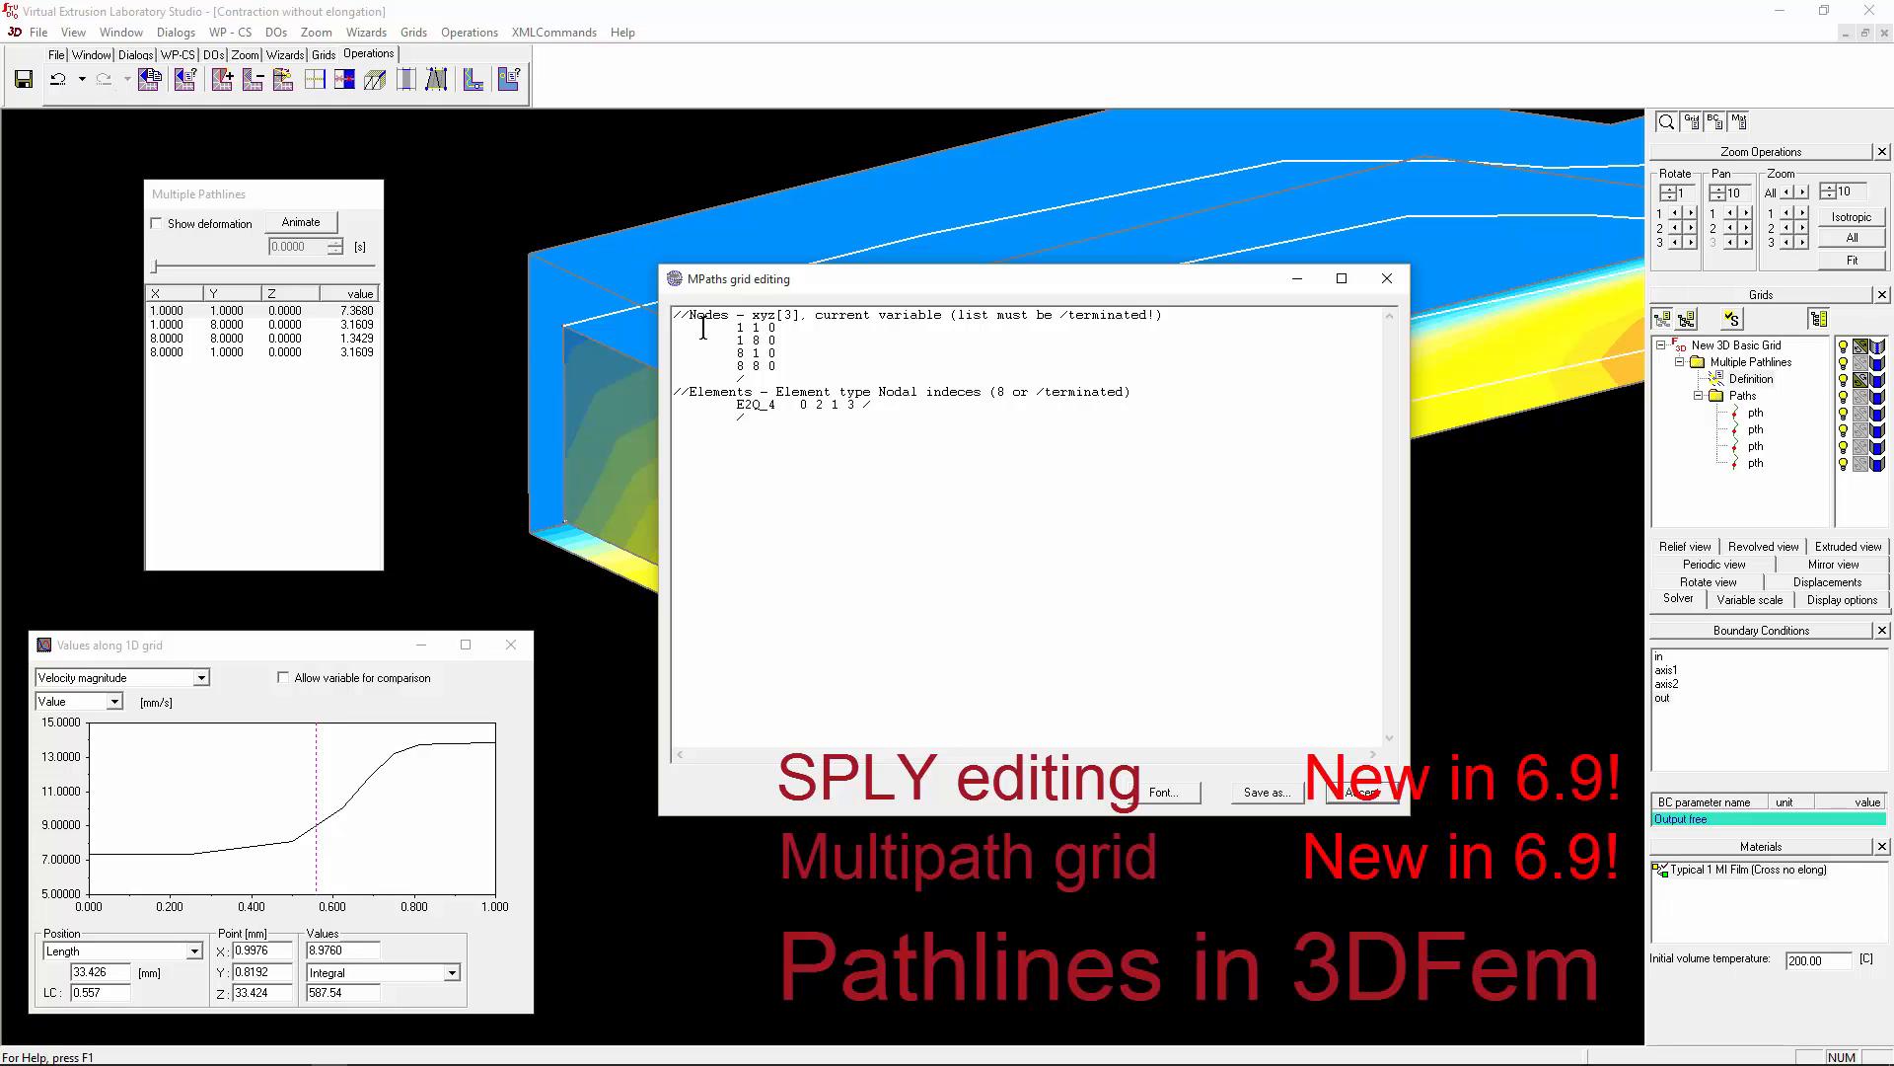
# Step: Add a node with coordinates 5 5 10 at the end of the node list and accept the edited pathline definition
pyautogui.moveTo(742, 327); pyautogui.dragTo(824, 351)
pyautogui.moveTo(744, 405); pyautogui.dragTo(863, 406)
pyautogui.click(812, 418)
pyautogui.click(805, 371)
pyautogui.press('Return')
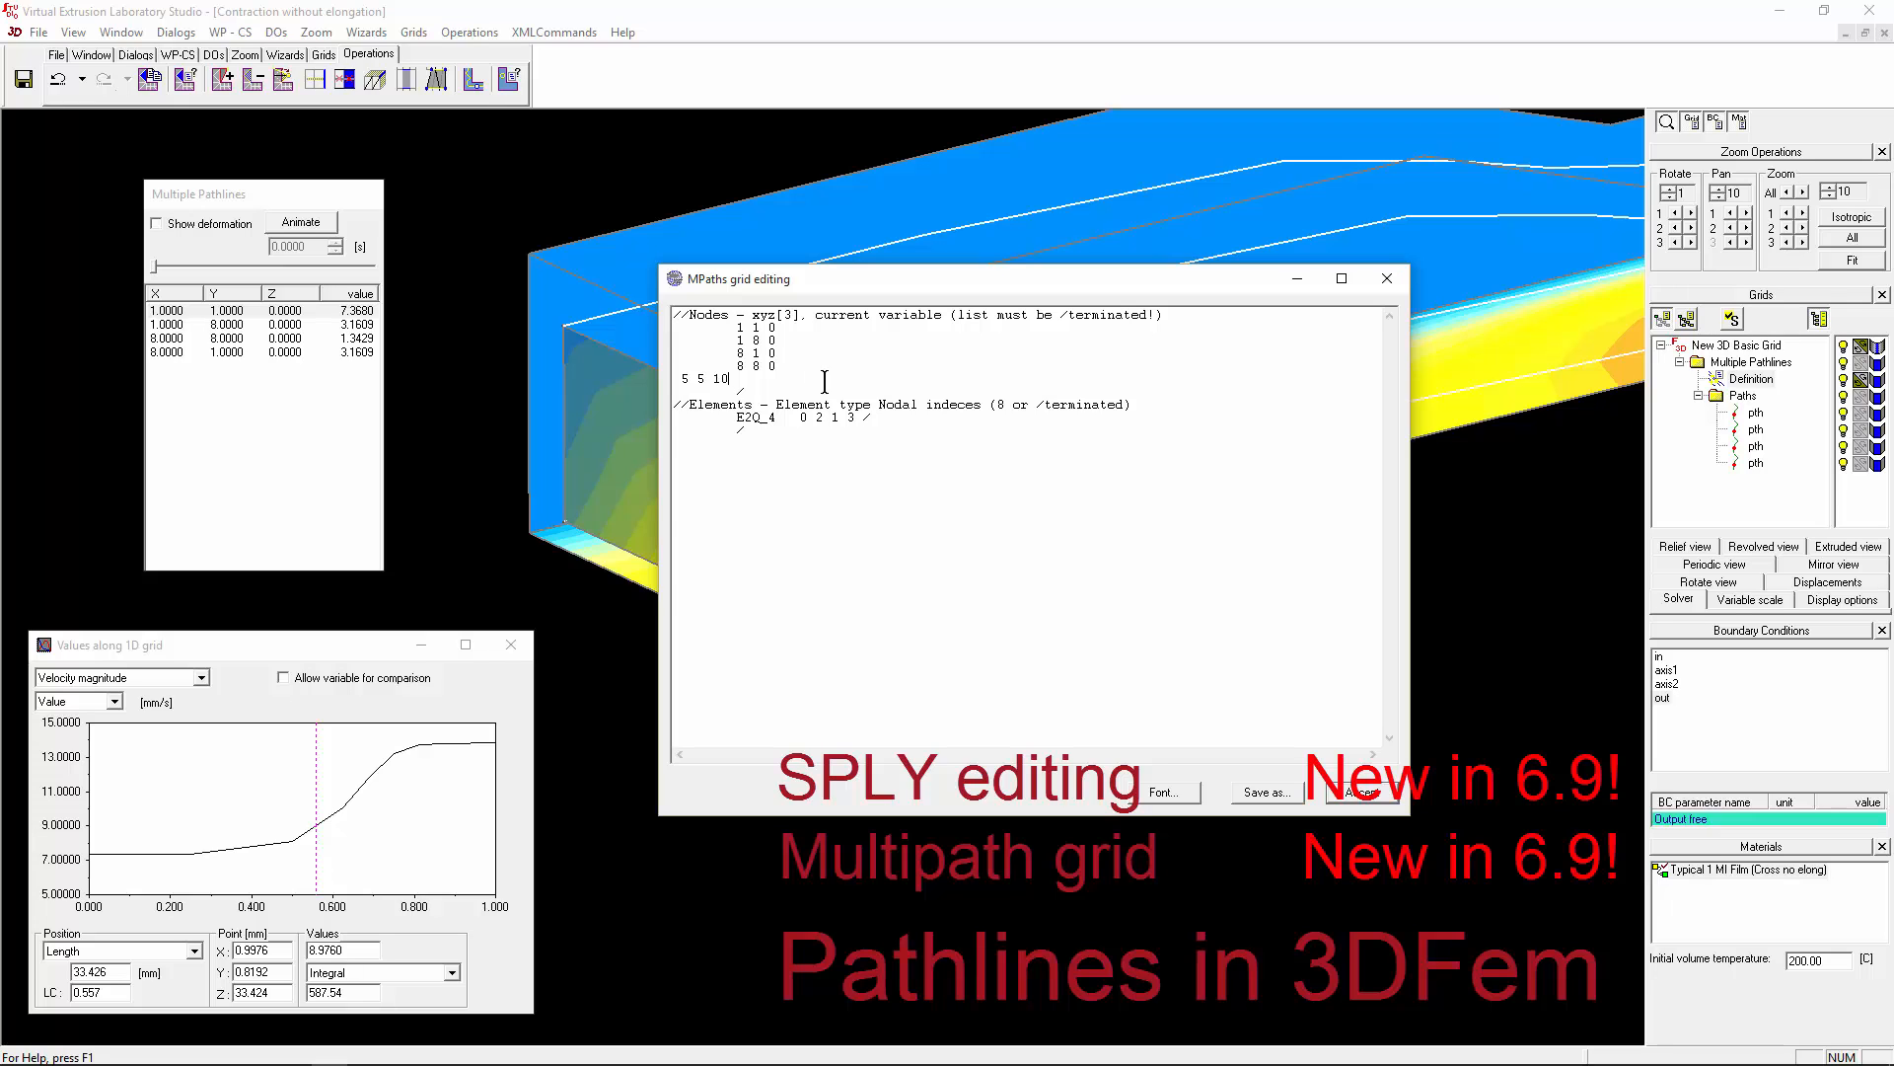
pyautogui.click(1351, 795)
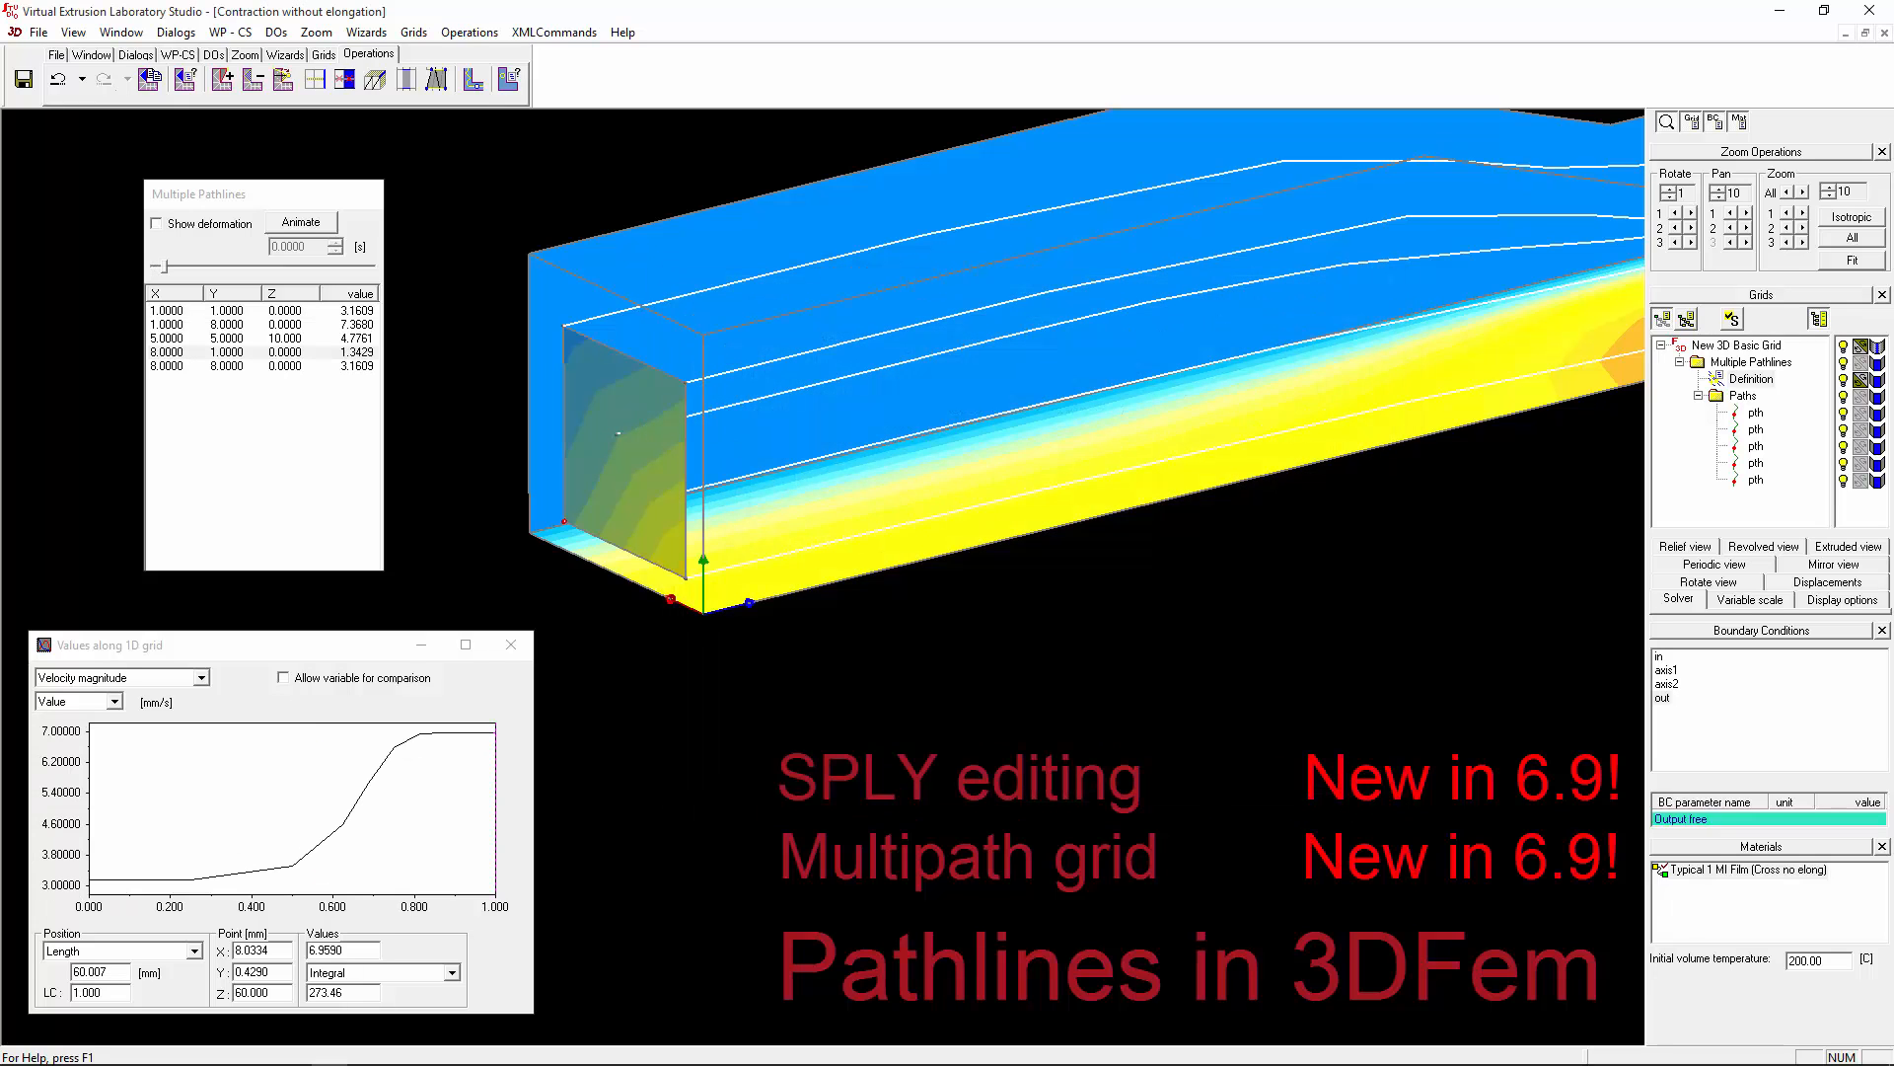
# Step: Examine the added pathline inside the duct and its velocity magnitude graph, then return to the pathline definition
pyautogui.scroll(-2, 786, 537)
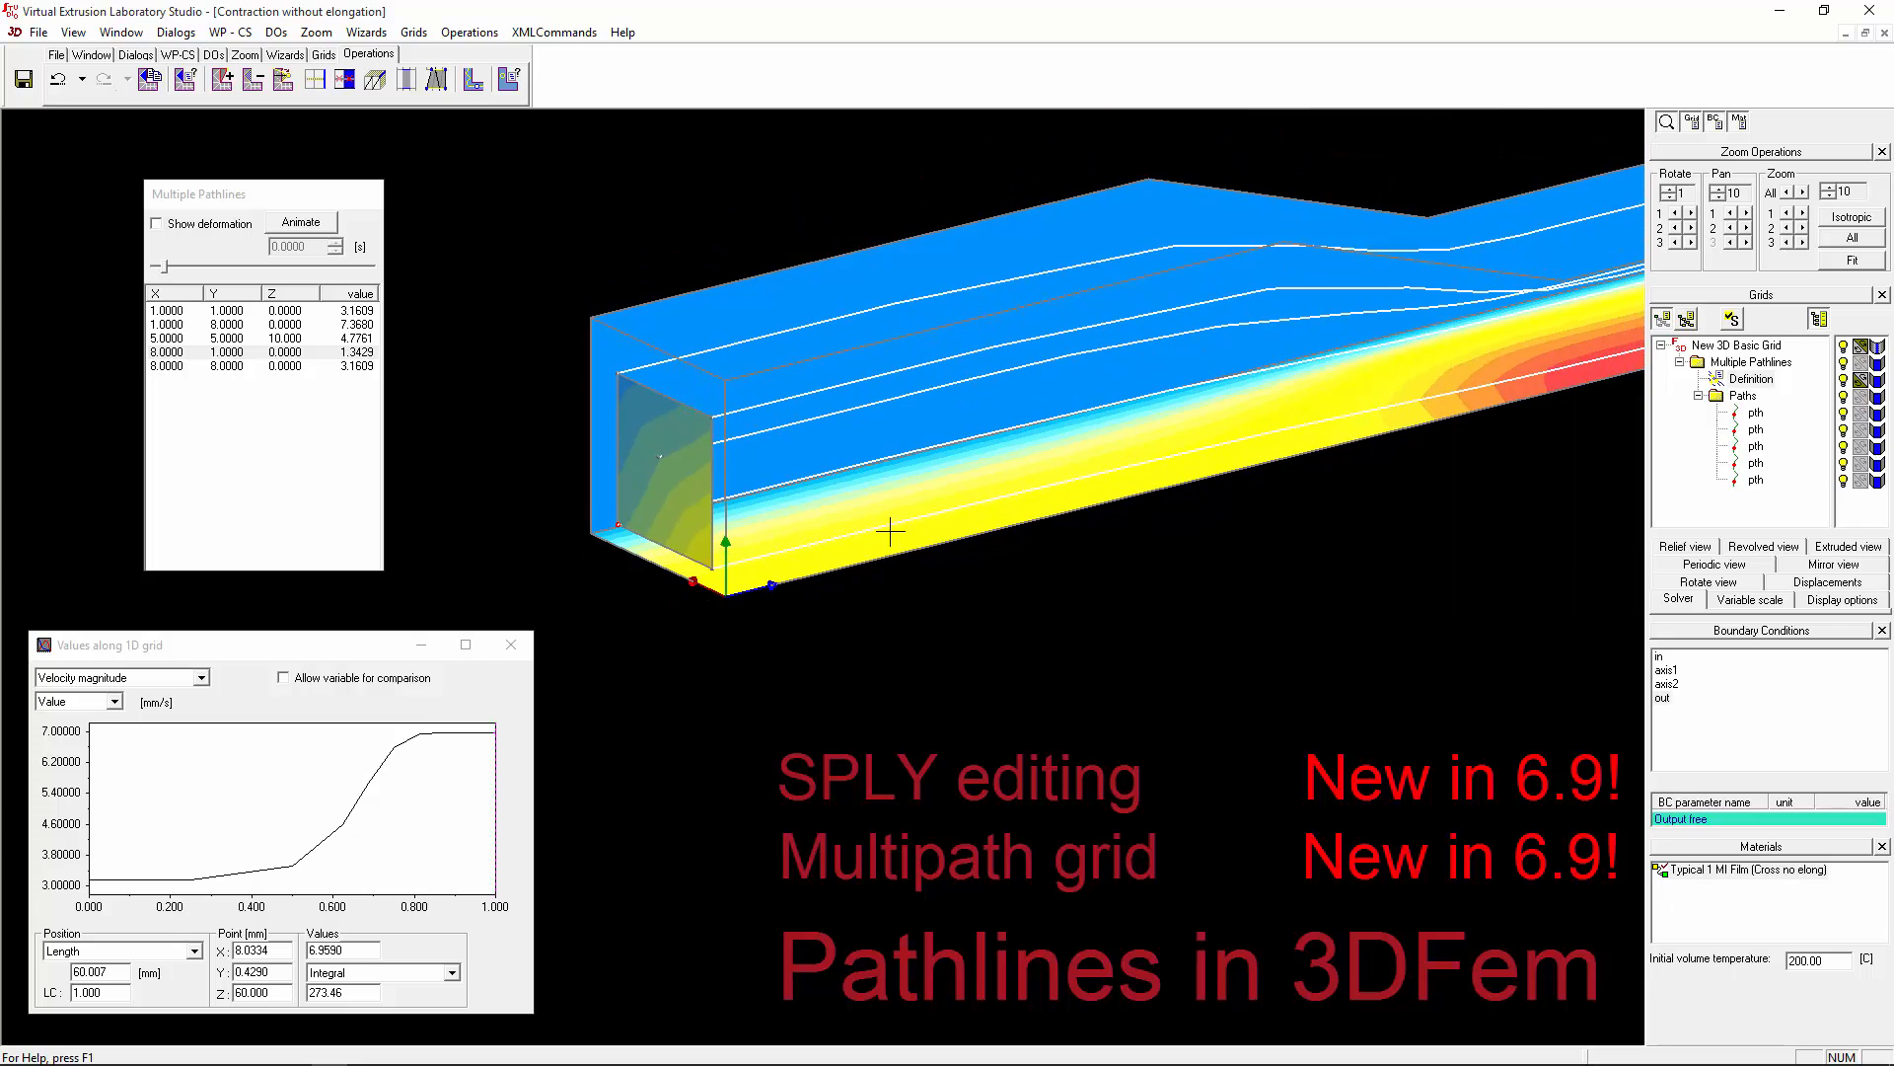
pyautogui.moveTo(959, 530); pyautogui.dragTo(658, 470, button='middle')
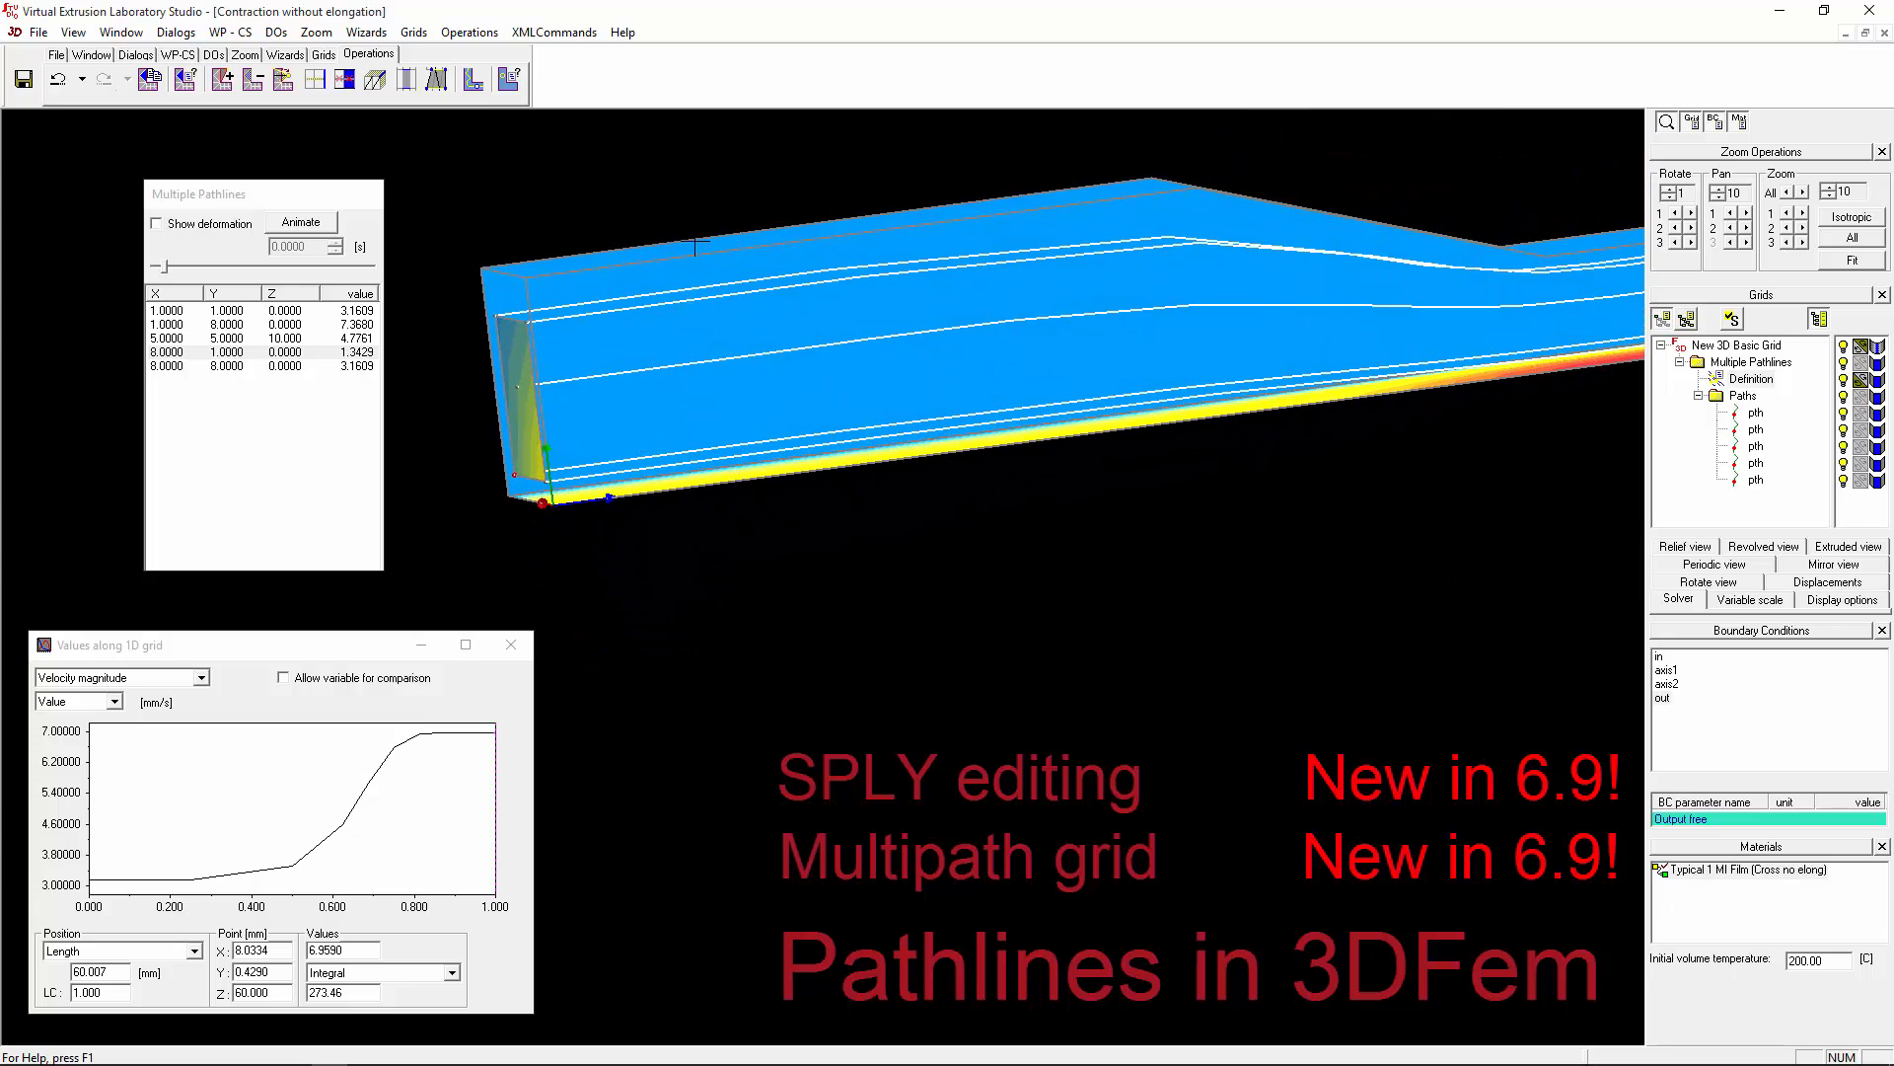
pyautogui.click(1755, 480)
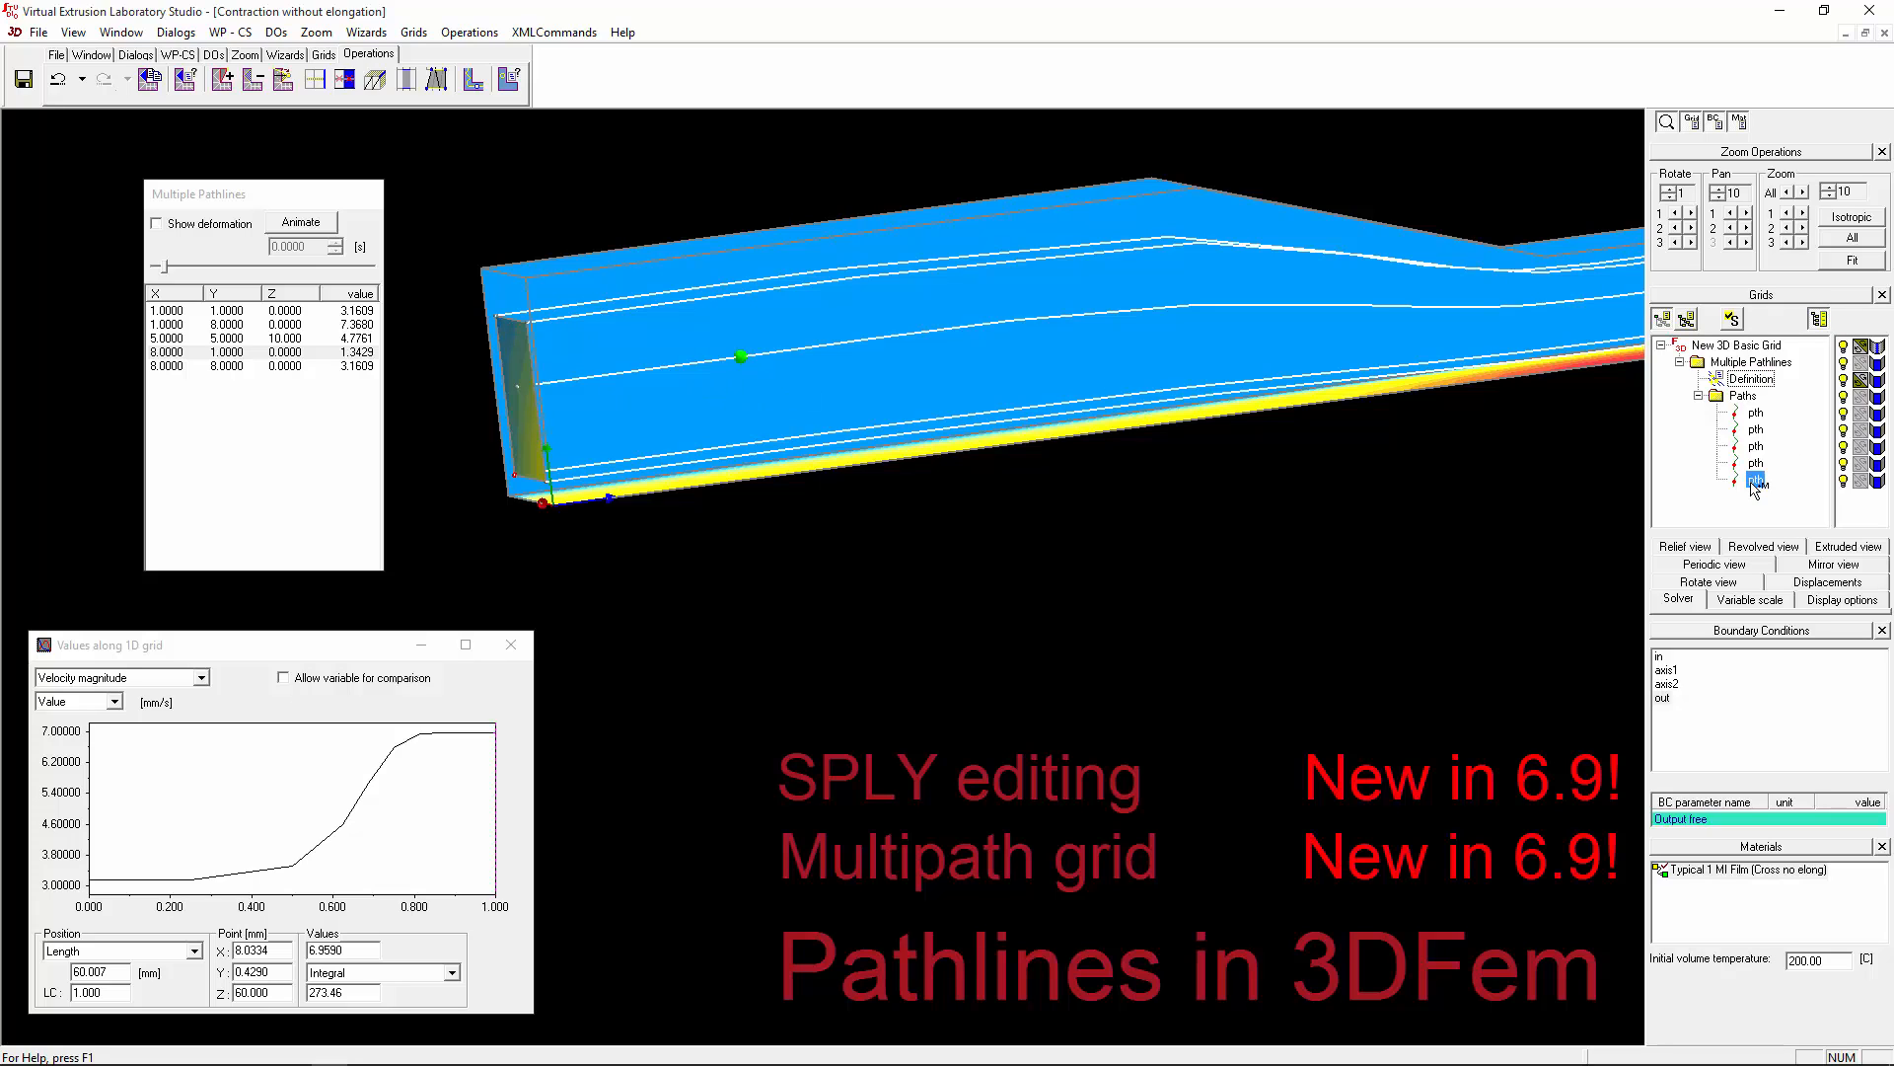
pyautogui.moveTo(313, 811); pyautogui.dragTo(159, 781)
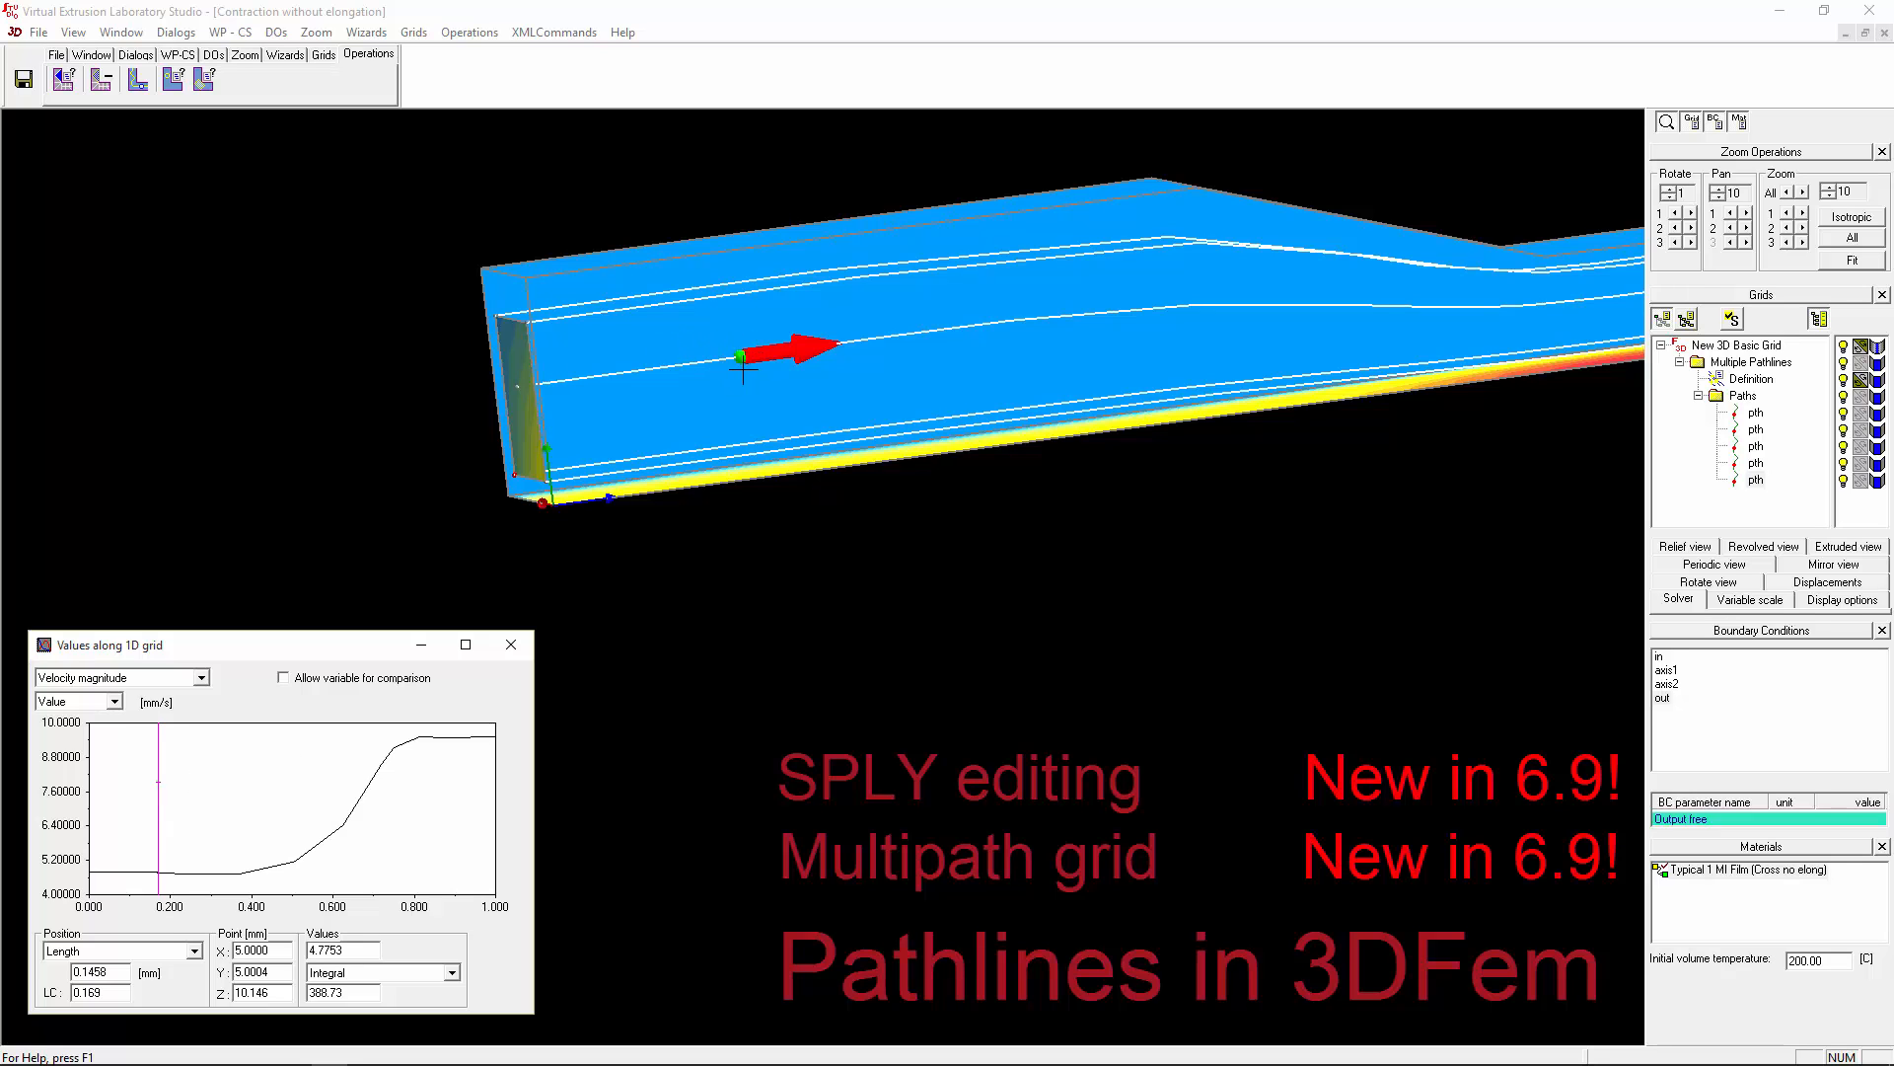
pyautogui.moveTo(755, 370); pyautogui.dragTo(743, 408)
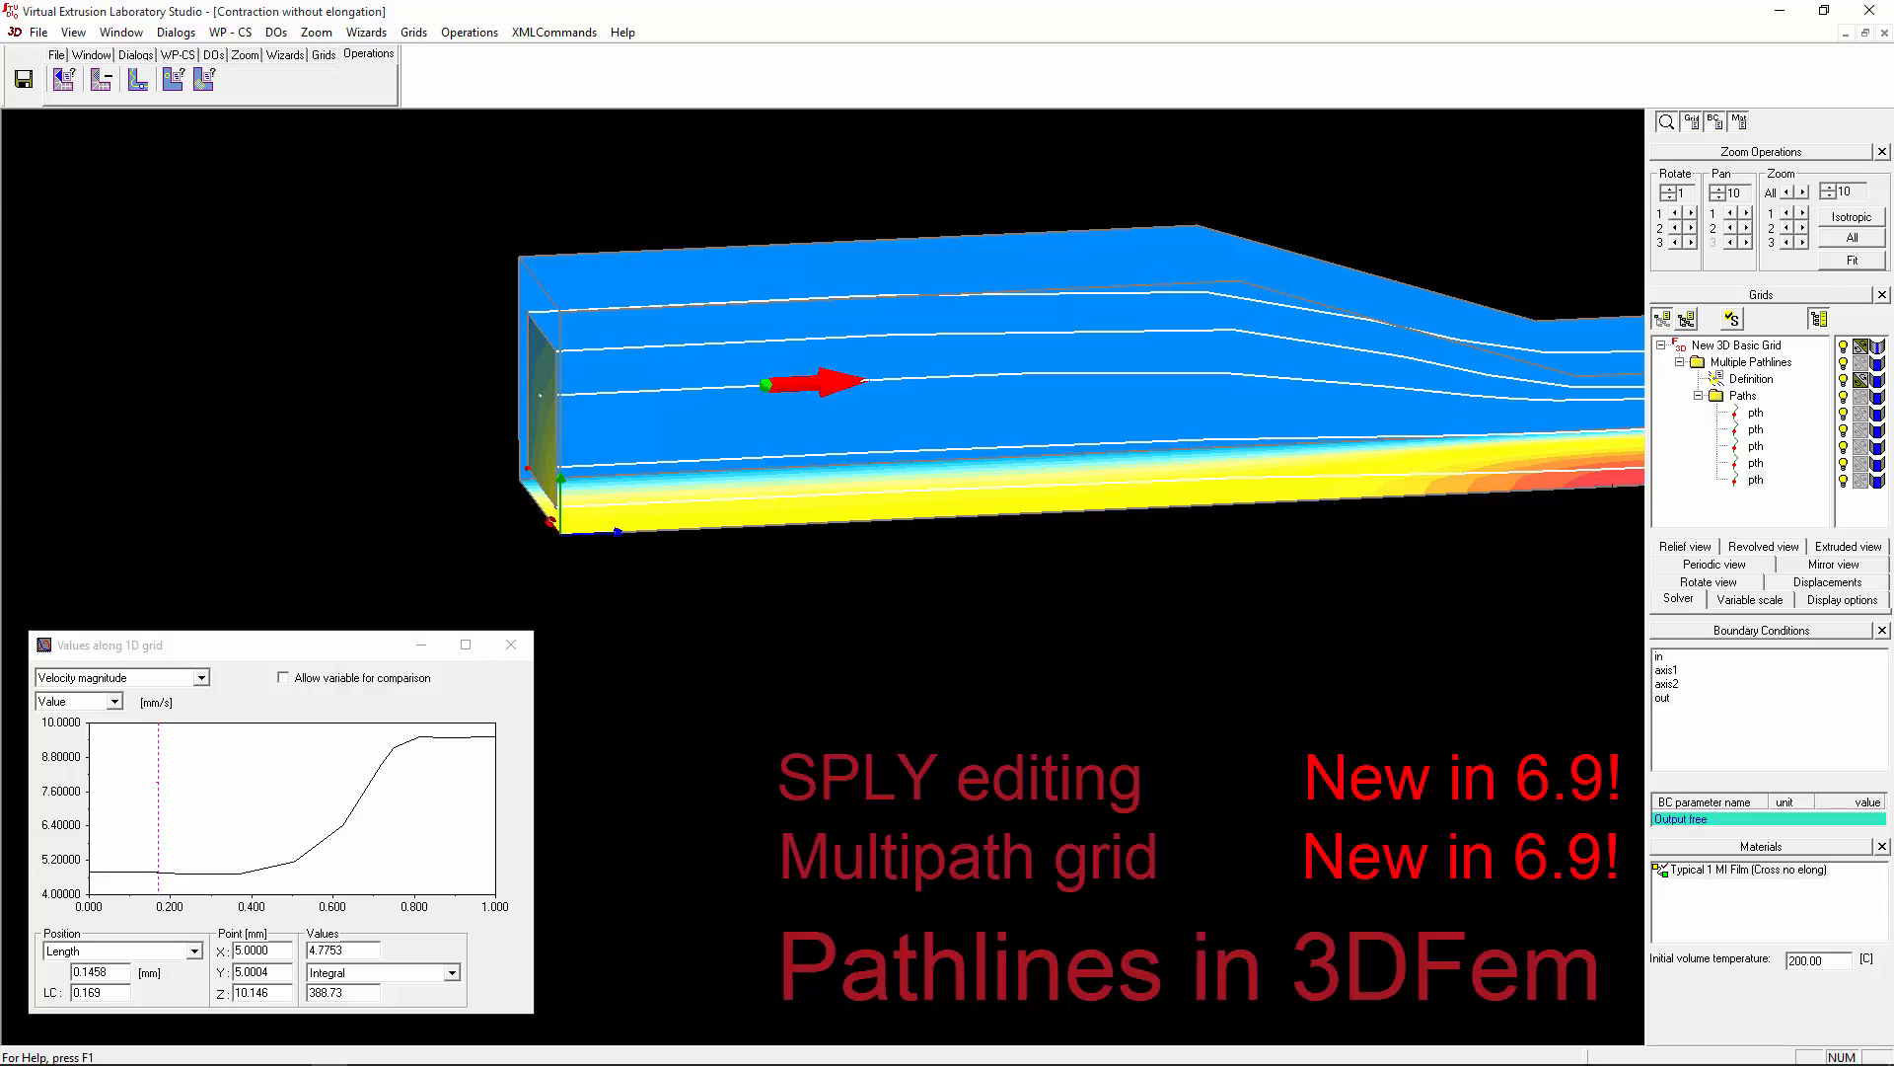
pyautogui.click(1755, 479)
pyautogui.click(1752, 379)
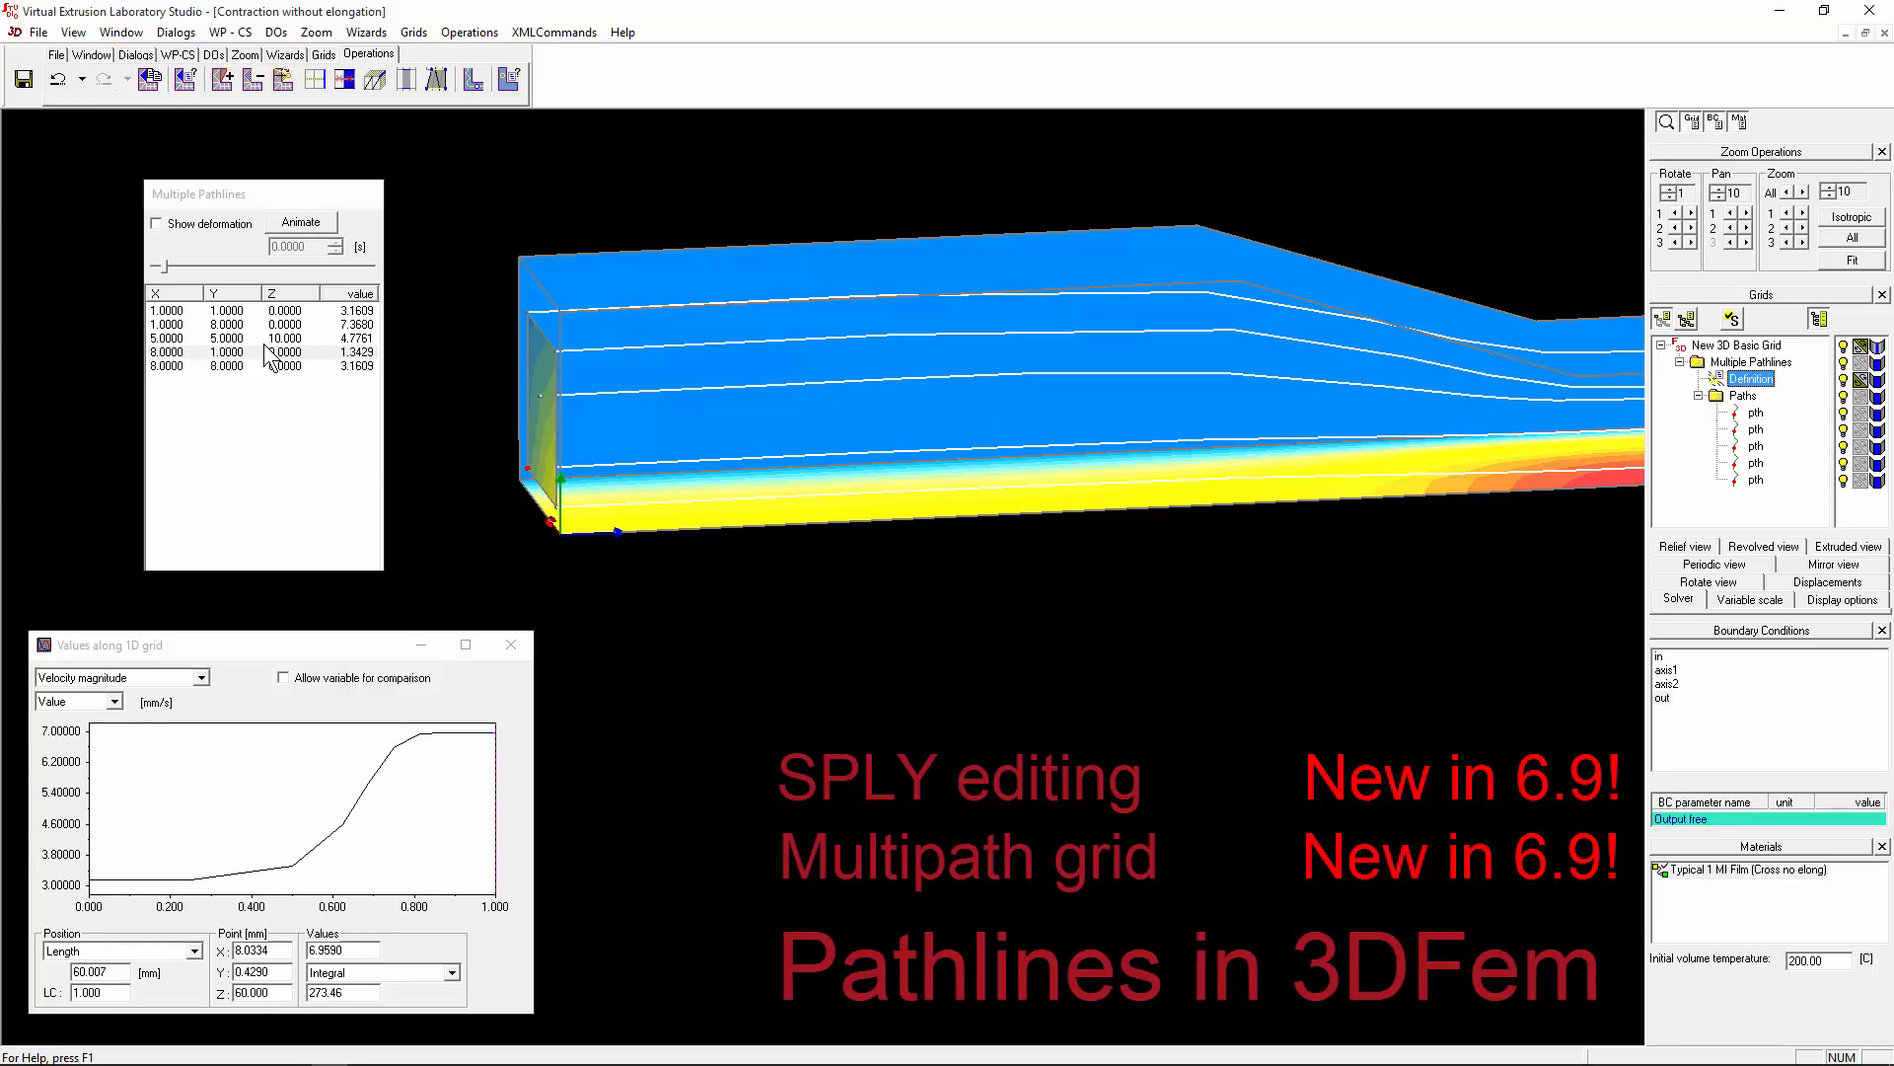
# Step: Delete the 5 5 10 node from the Multiple Pathlines definition, adjust the element's node indices, and accept the edit
pyautogui.click(168, 265)
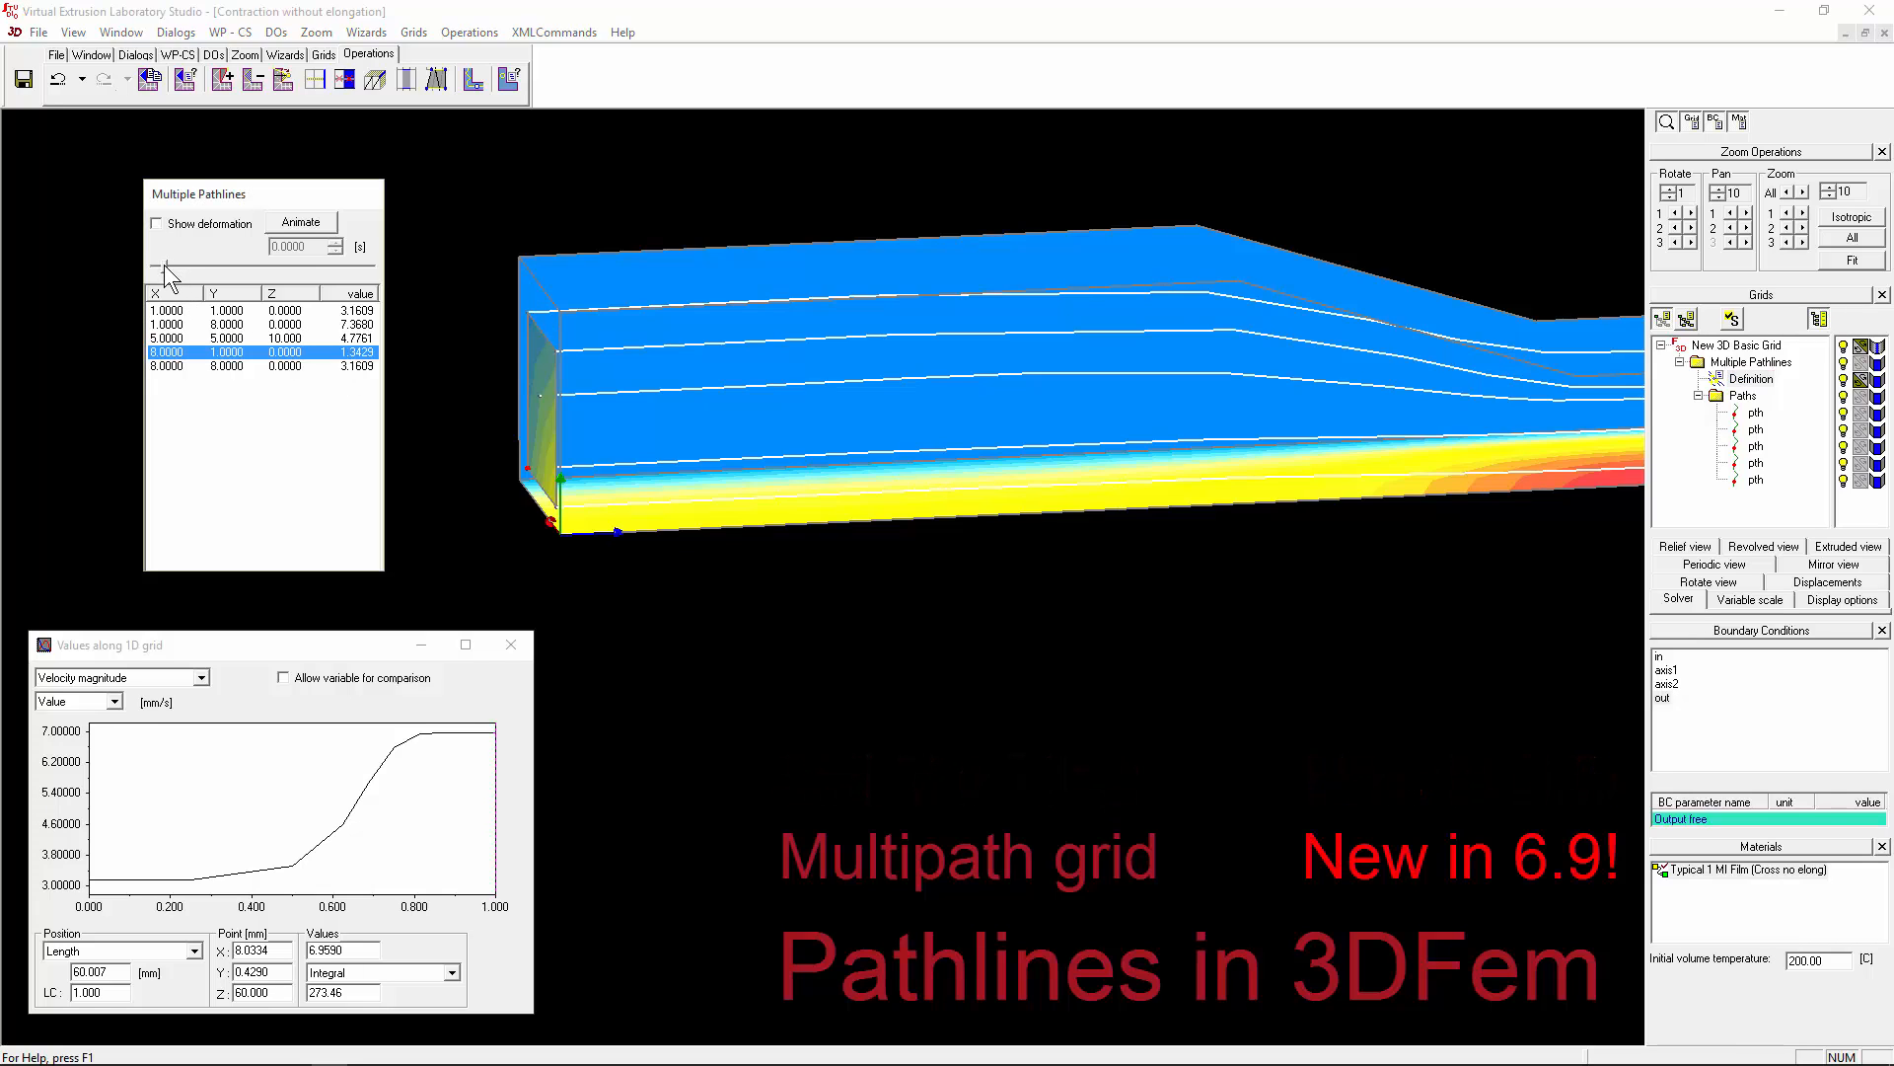
pyautogui.rightClick(1751, 377)
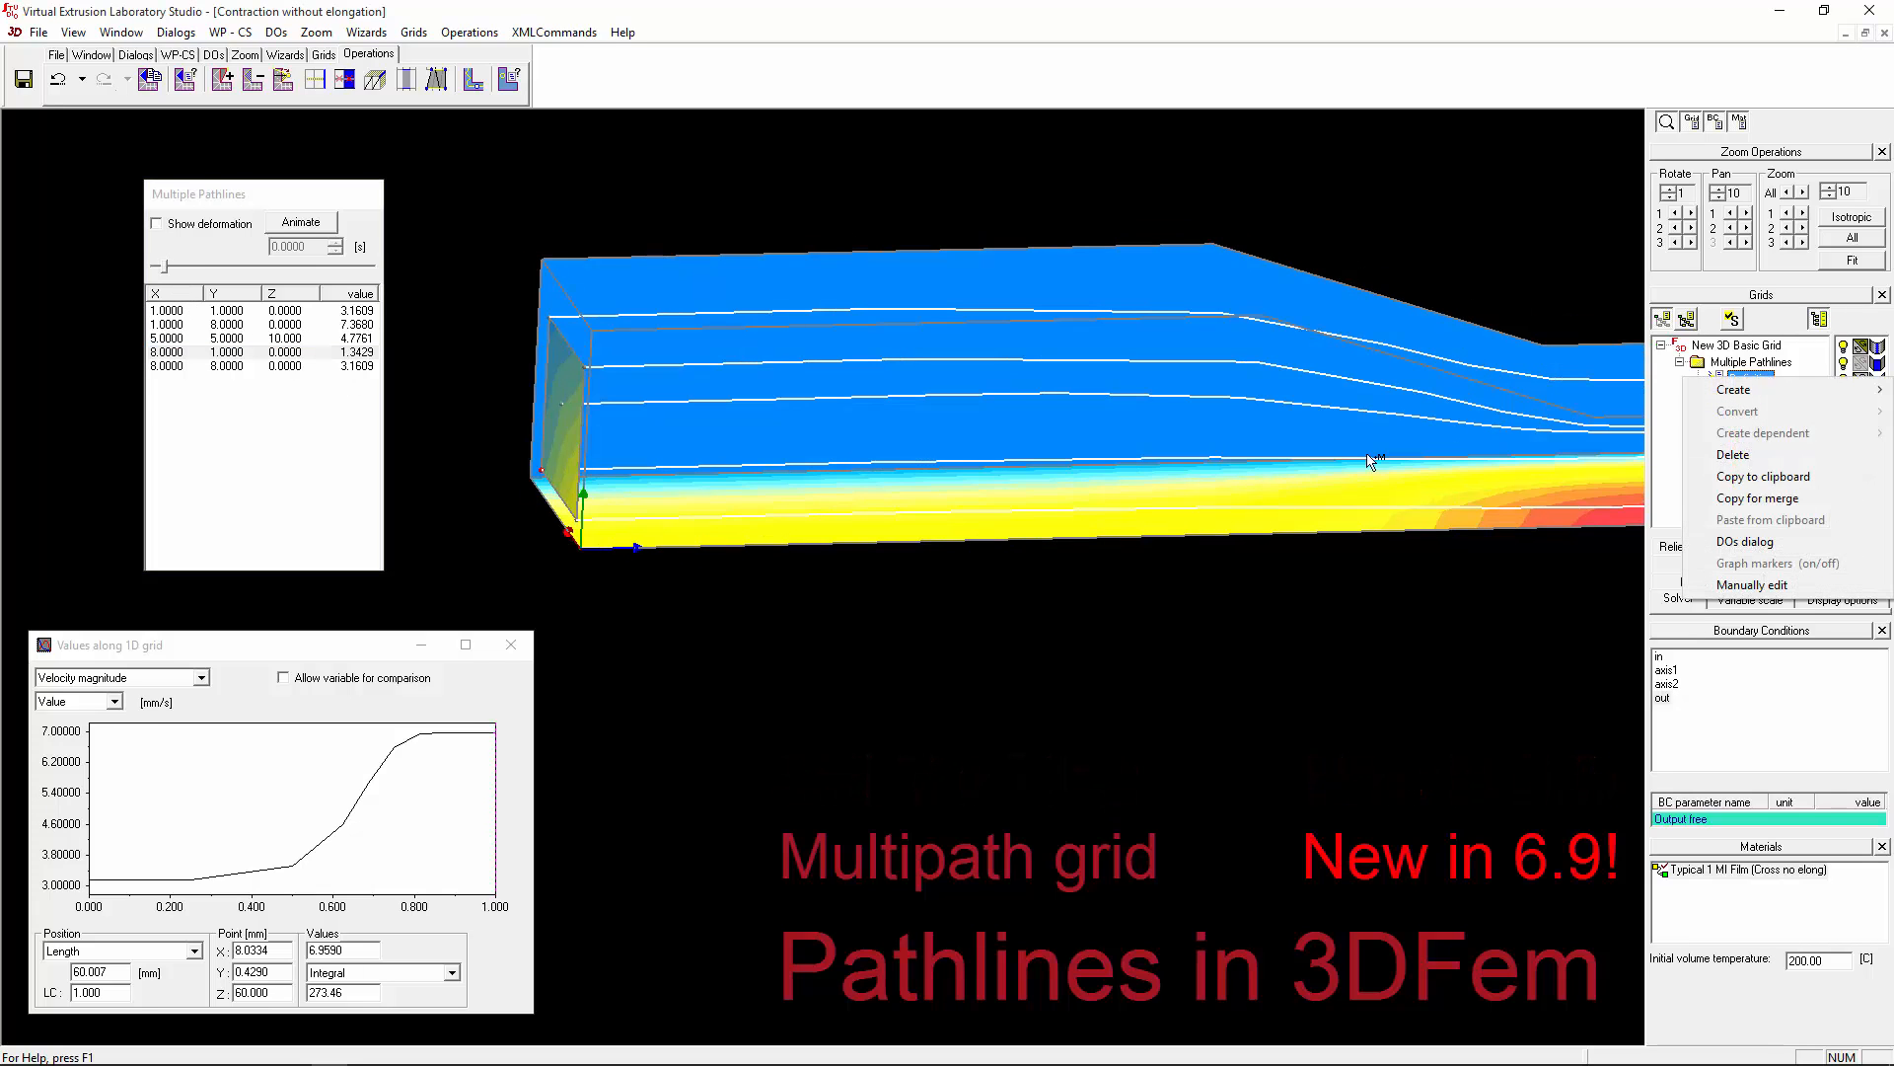
pyautogui.click(1766, 585)
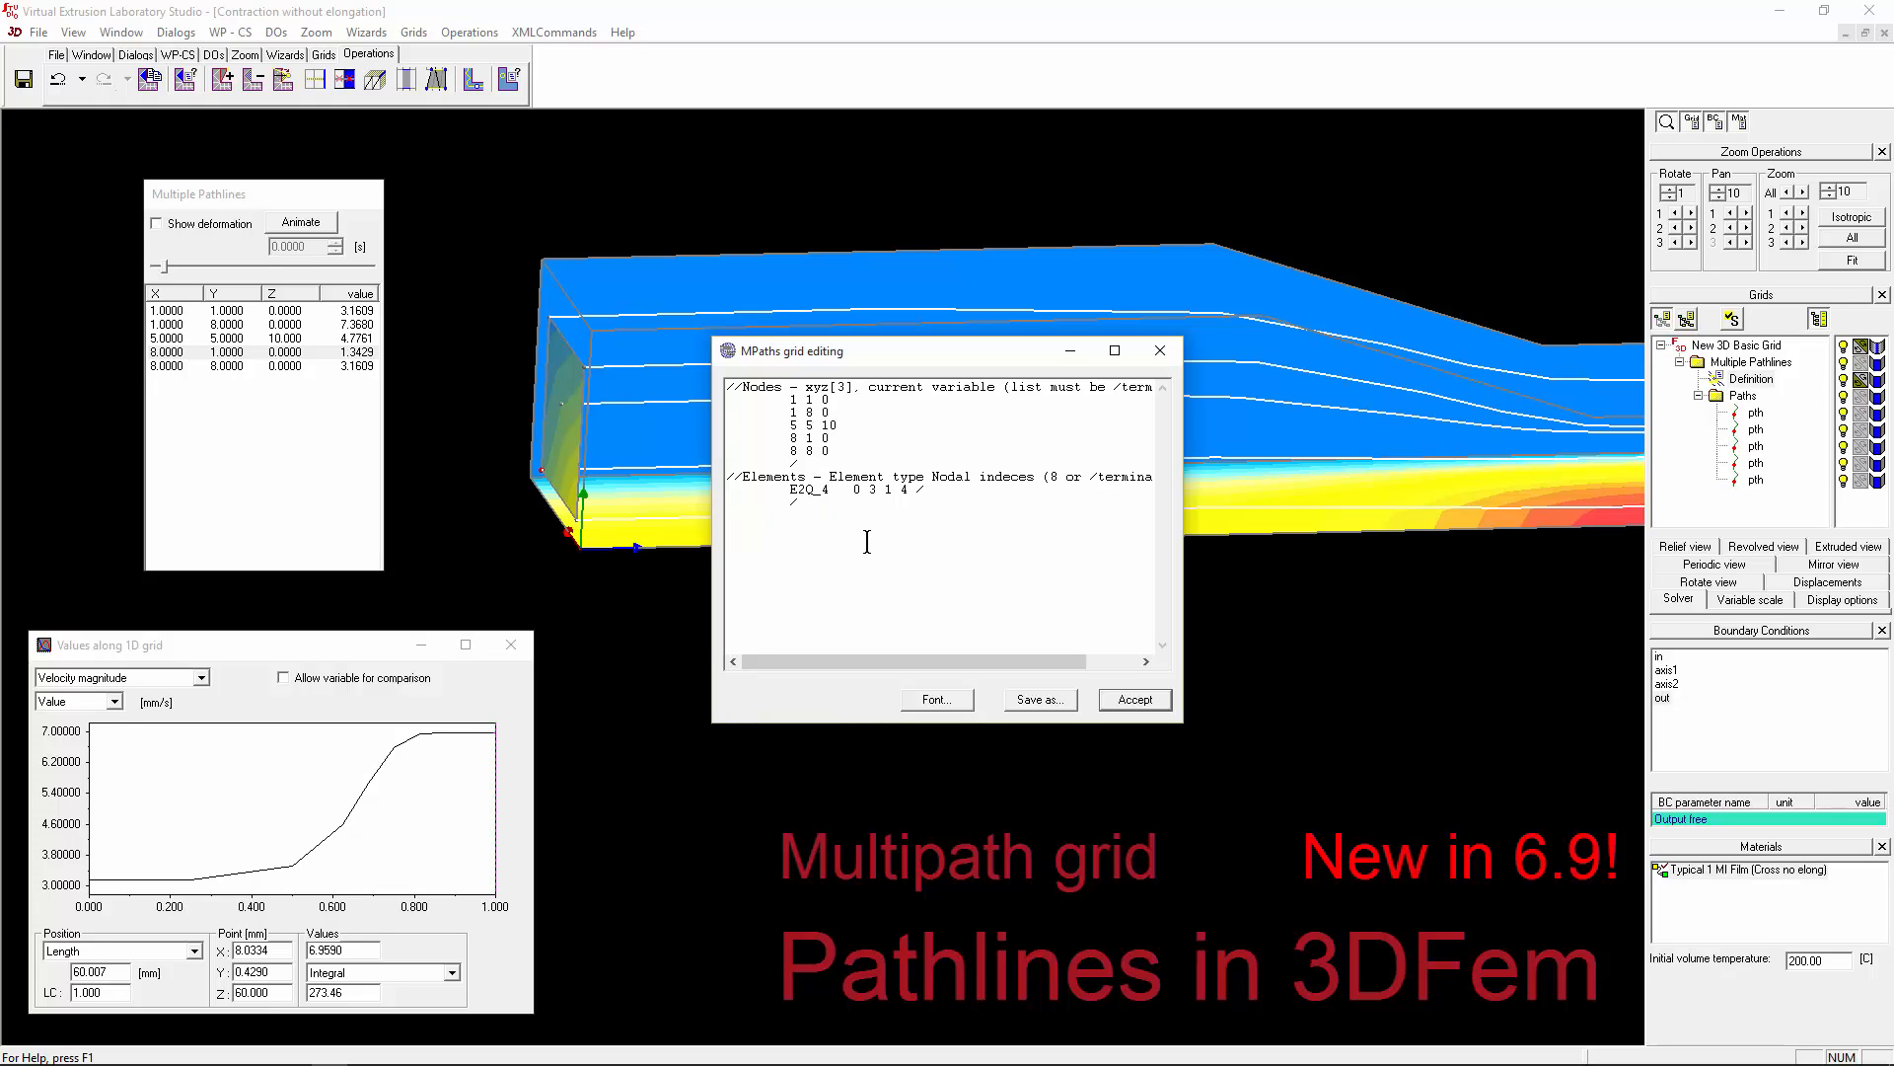
pyautogui.hotkey('shift', 'Down')
pyautogui.press('Delete')
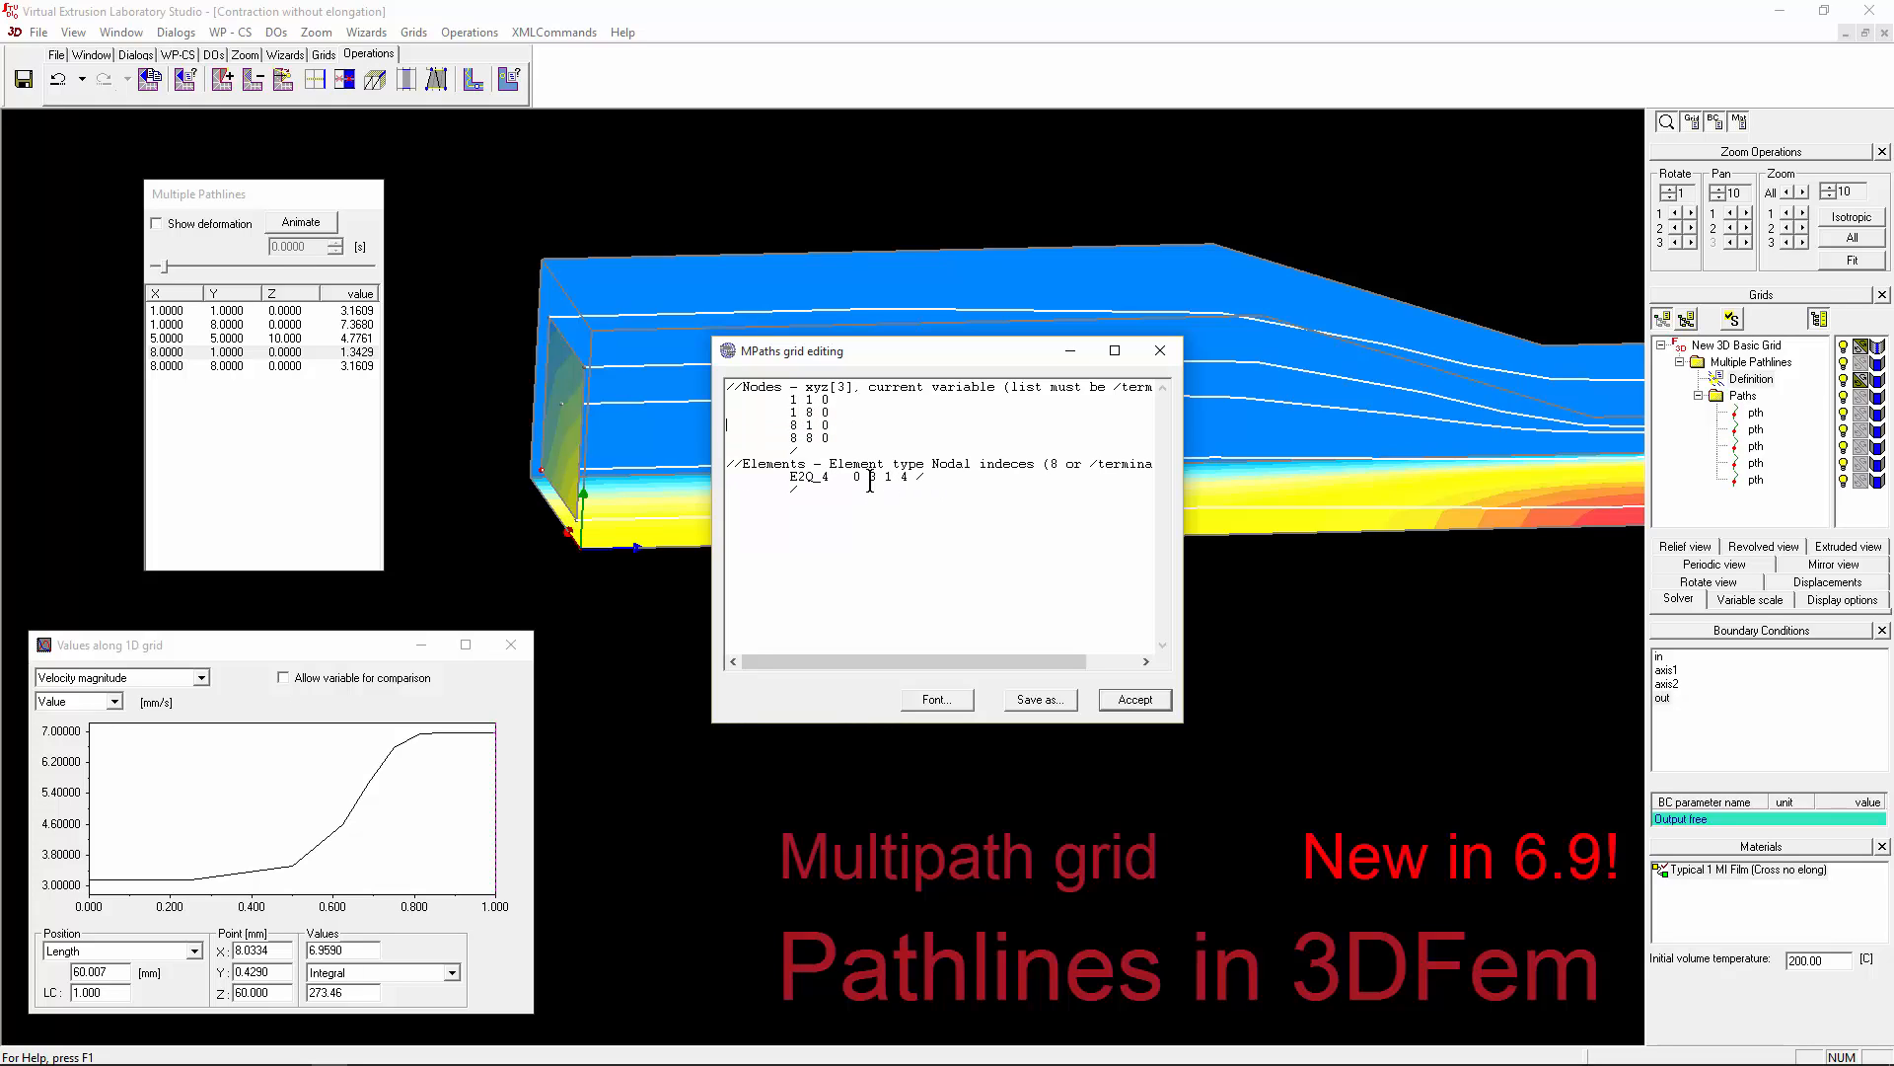
pyautogui.click(871, 479)
pyautogui.click(1123, 701)
# Step: Examine the remaining pathlines in the duct and look up the commands for creating pathlines from XYZ or ZRA files
pyautogui.moveTo(748, 532); pyautogui.dragTo(868, 582, button='middle')
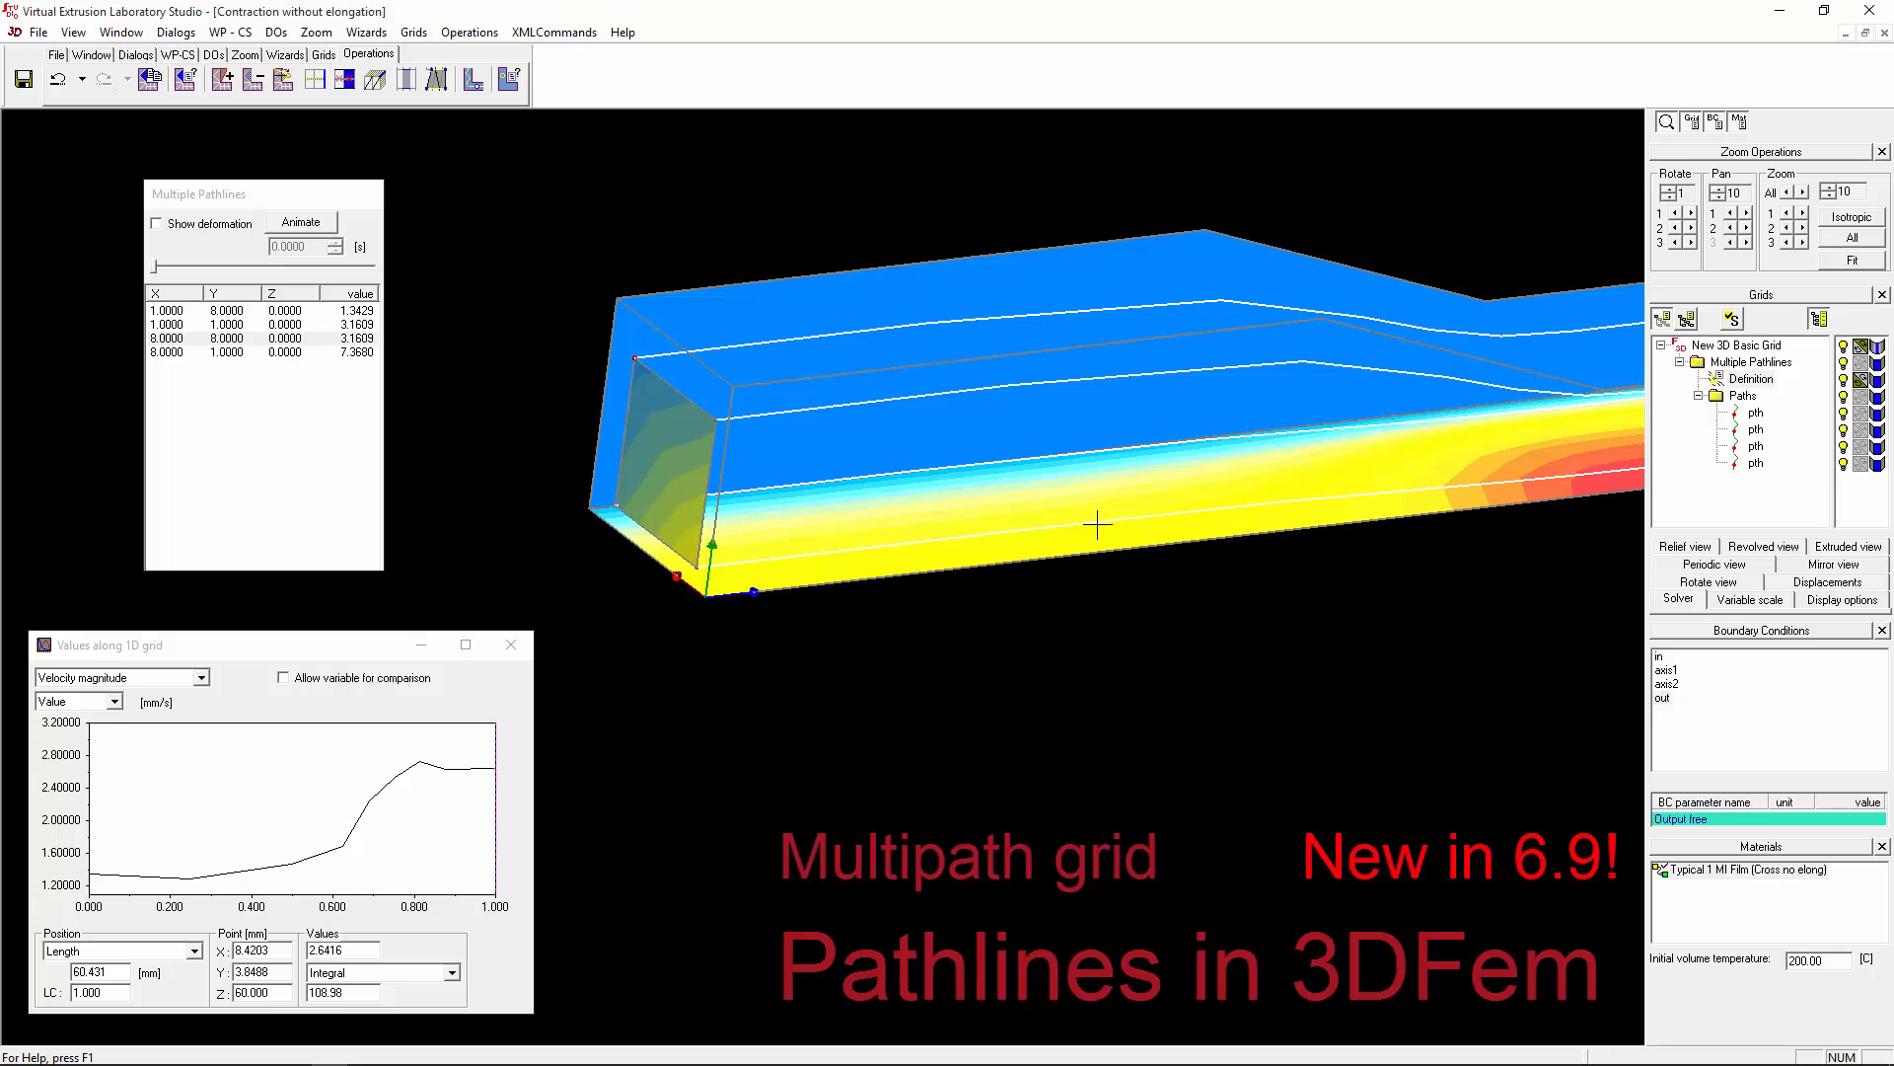
pyautogui.moveTo(930, 430); pyautogui.dragTo(792, 359, button='middle')
pyautogui.click(544, 35)
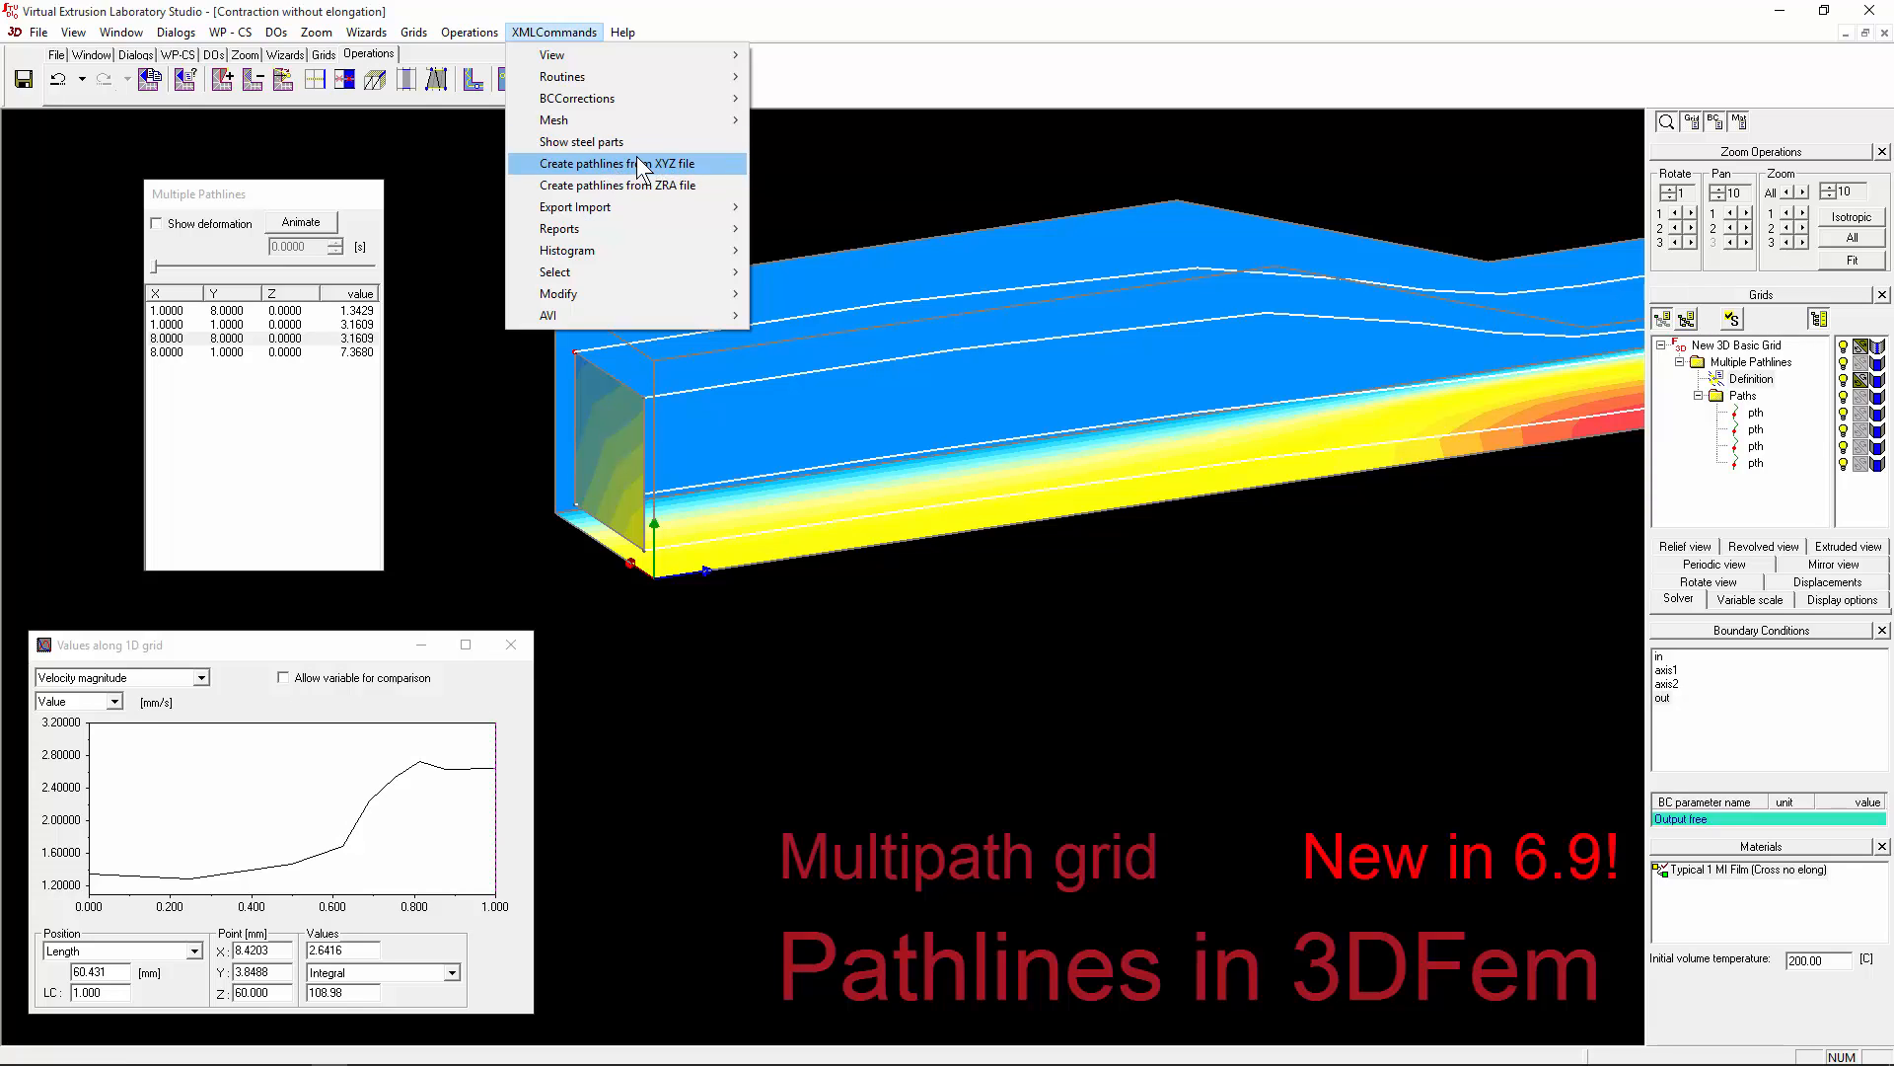
pyautogui.click(824, 479)
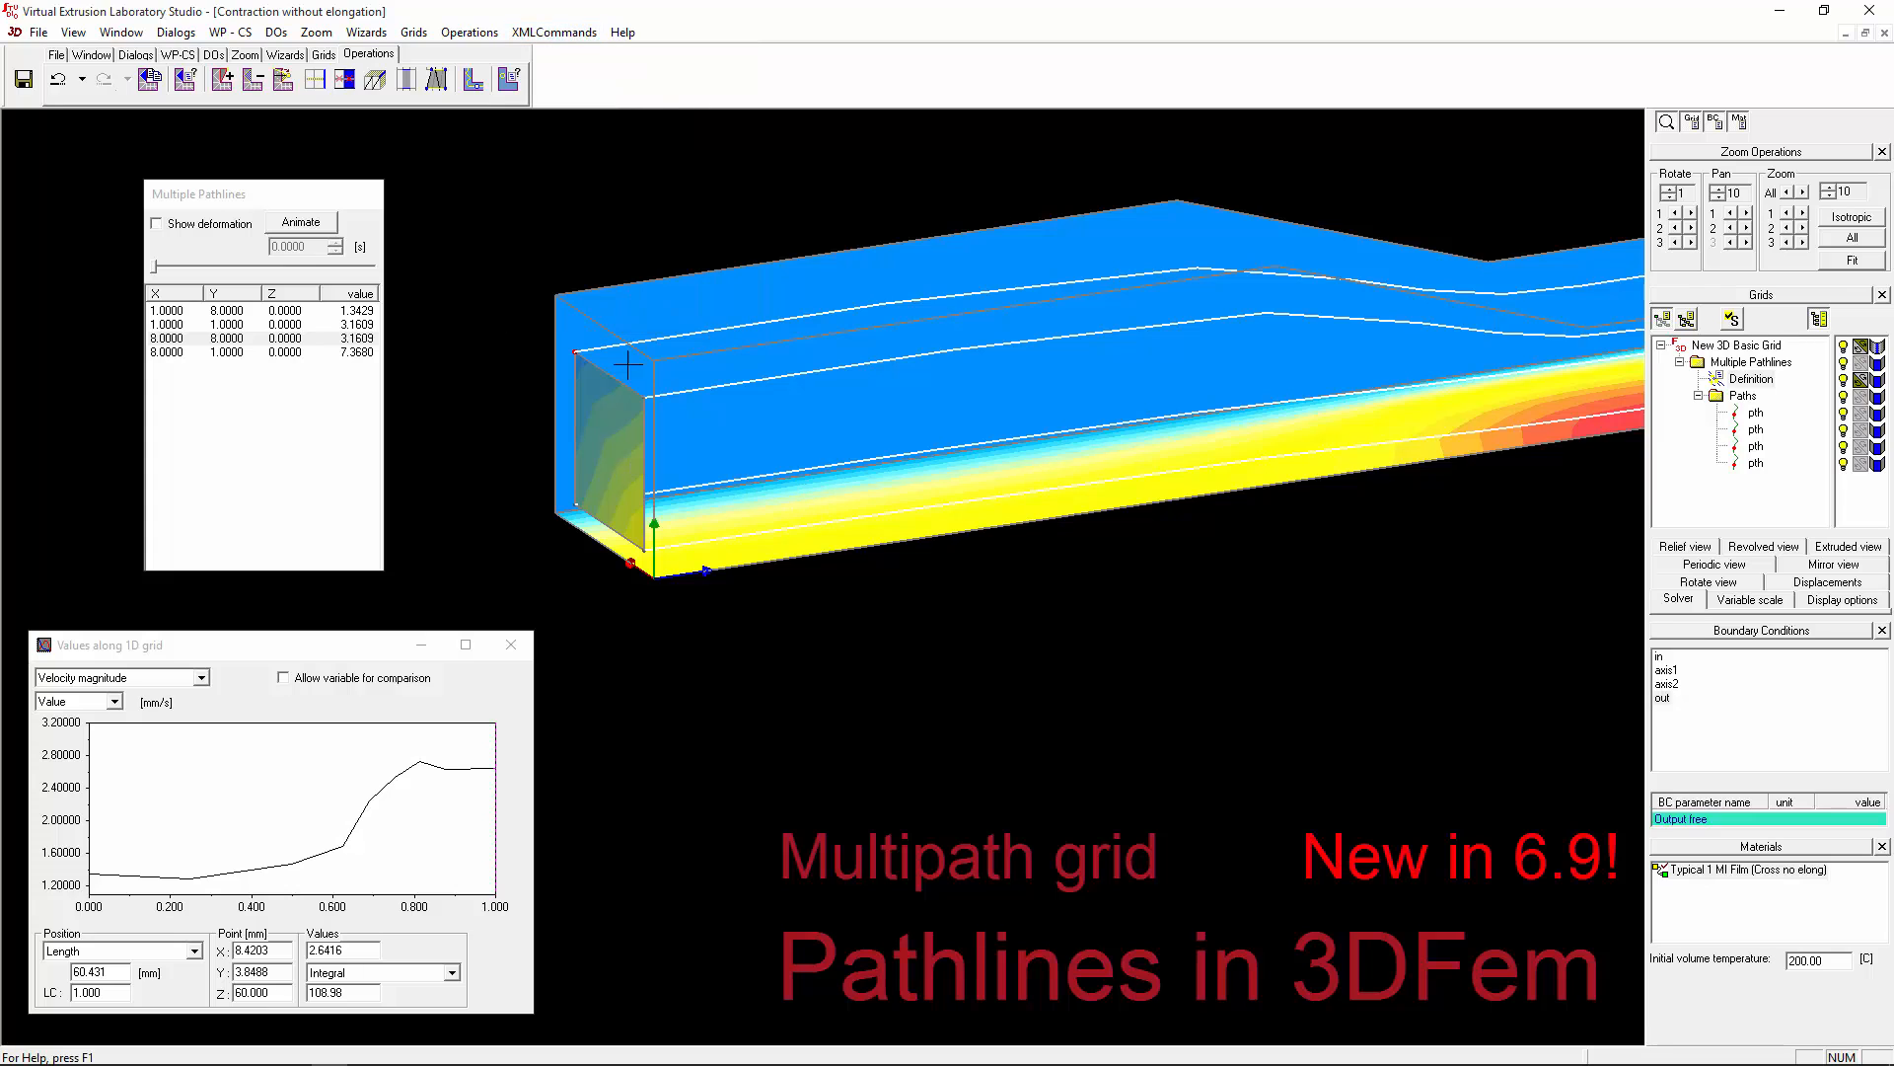
# Step: Enable the deformation display for the multiple pathlines and advance the deformation time to 5.5369 s
pyautogui.moveTo(654, 441); pyautogui.dragTo(715, 499, button='middle')
pyautogui.scroll(-5, 659, 509)
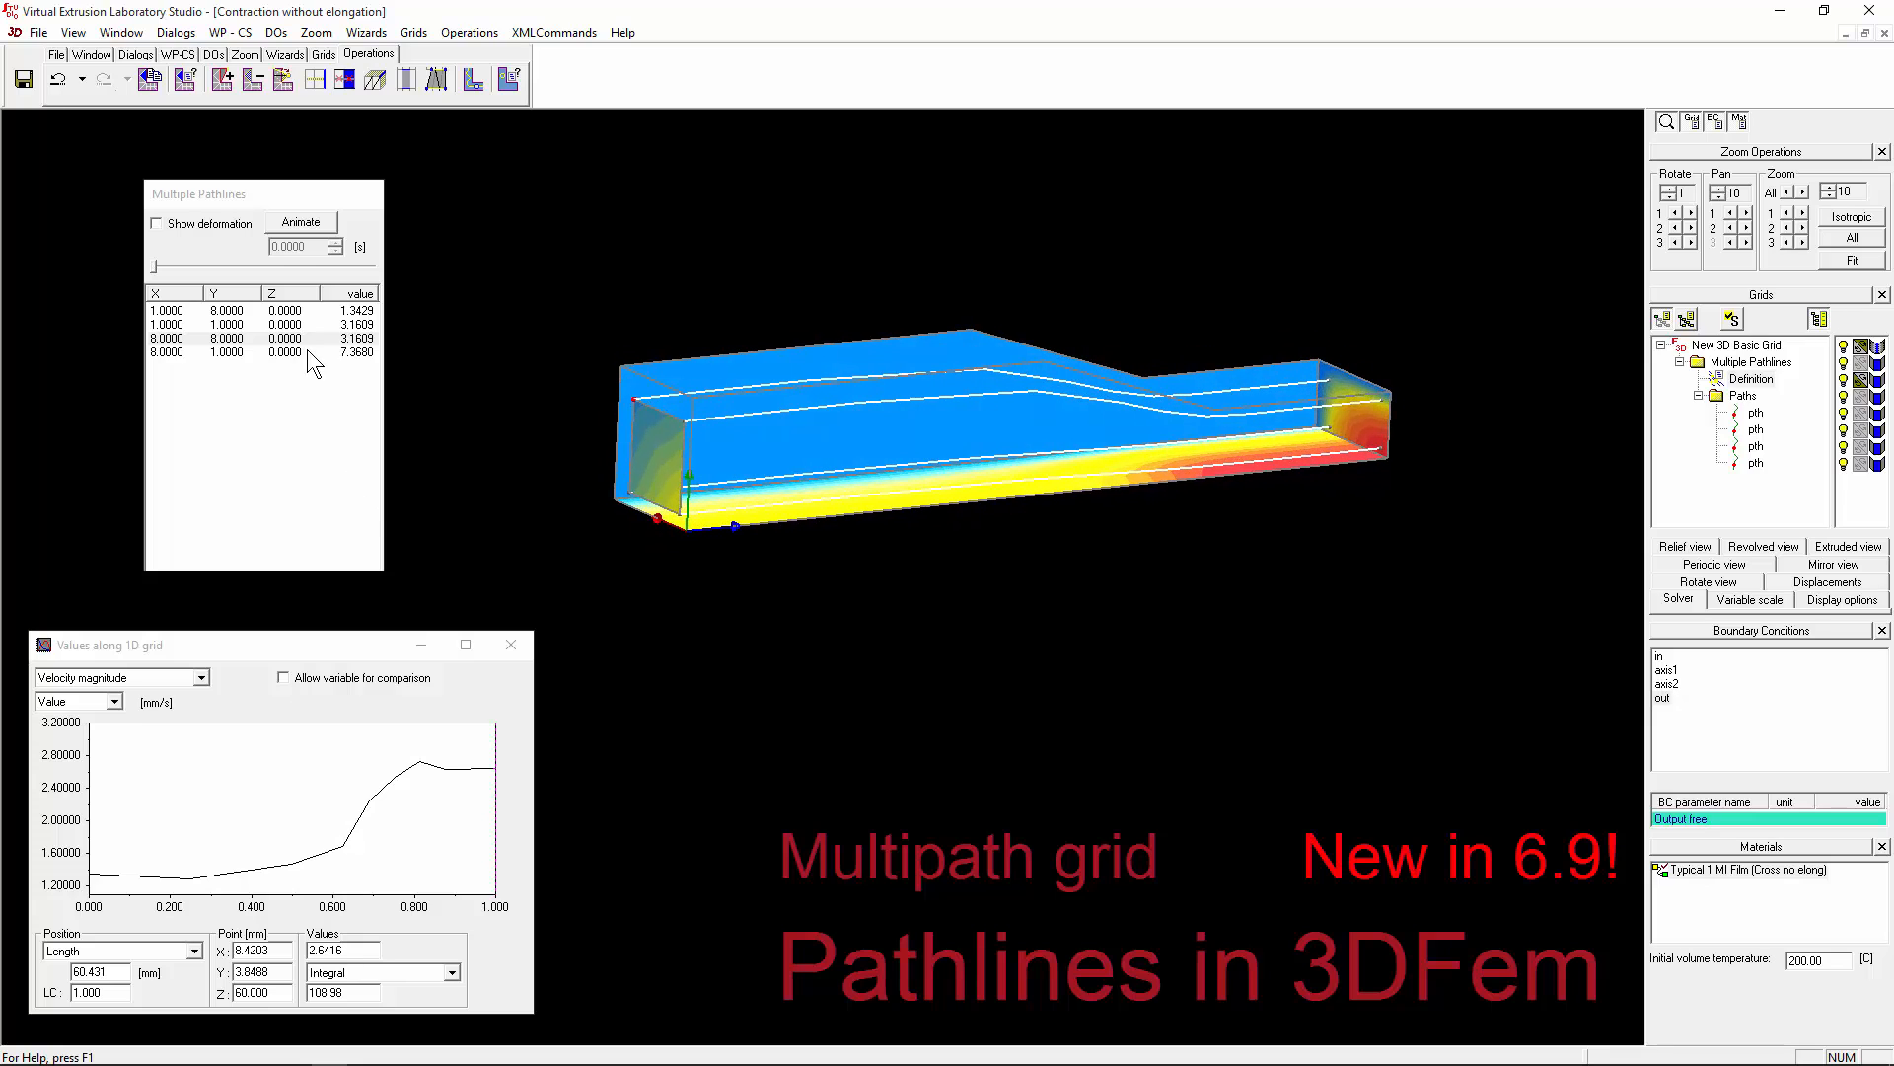
pyautogui.click(211, 225)
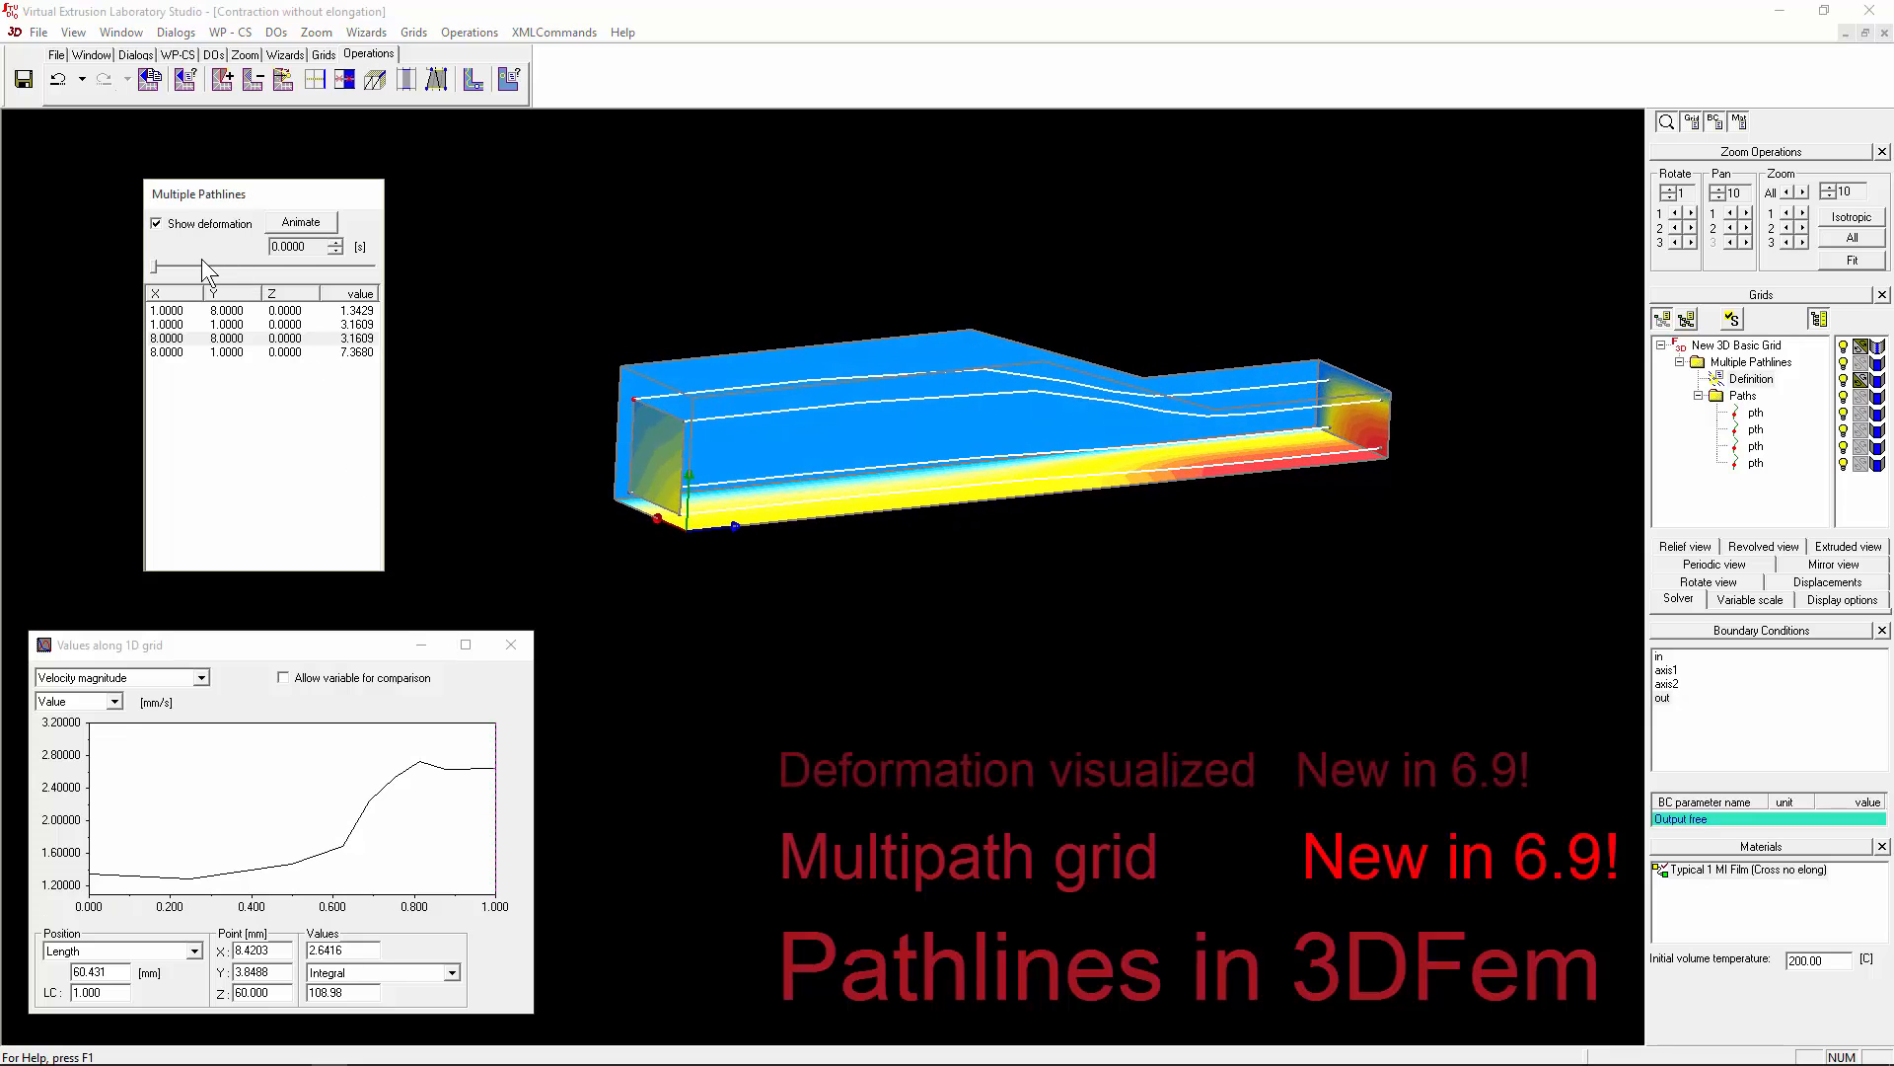
pyautogui.moveTo(156, 264)
pyautogui.mouseDown()
pyautogui.moveTo(223, 271)
pyautogui.moveTo(187, 268)
pyautogui.mouseUp()
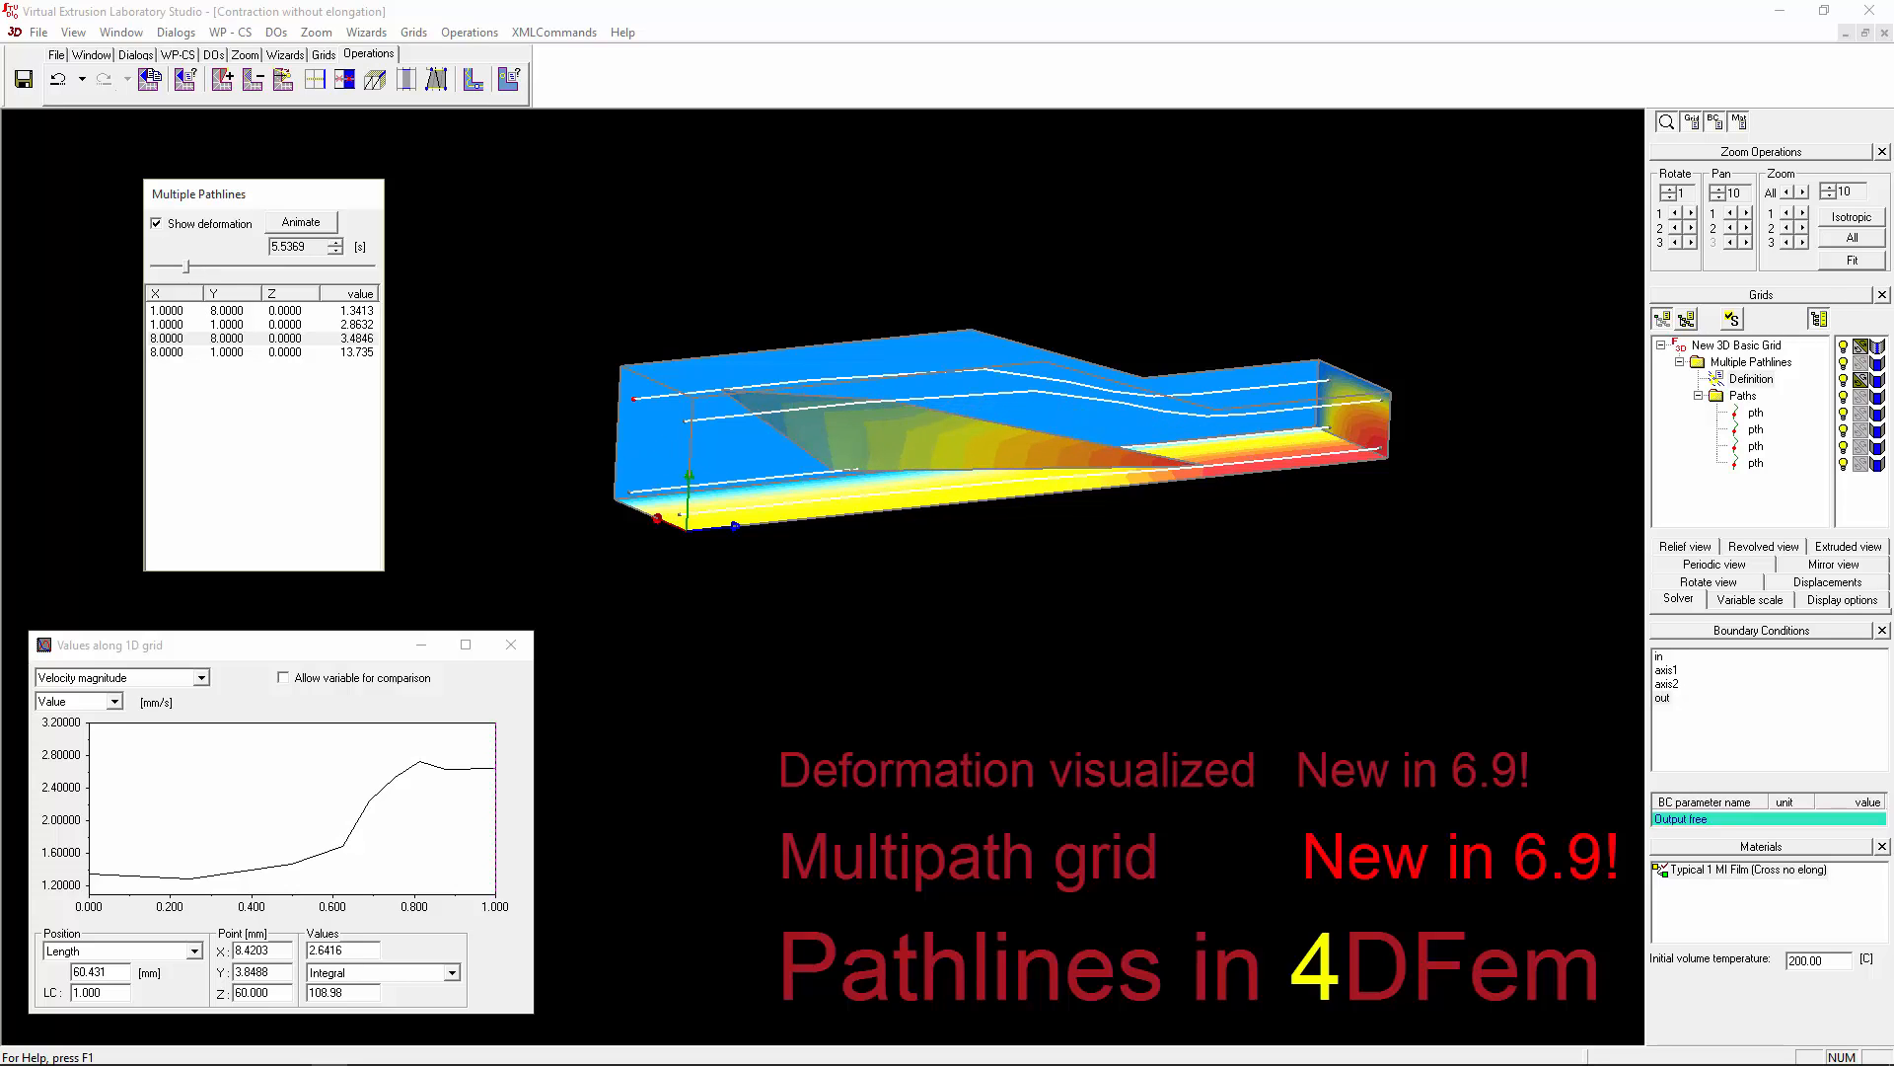
pyautogui.moveTo(1064, 501); pyautogui.dragTo(1124, 496)
pyautogui.moveTo(1184, 424)
pyautogui.mouseDown()
pyautogui.moveTo(1187, 467)
pyautogui.moveTo(1202, 449)
pyautogui.mouseUp()
pyautogui.moveTo(998, 489); pyautogui.dragTo(918, 361)
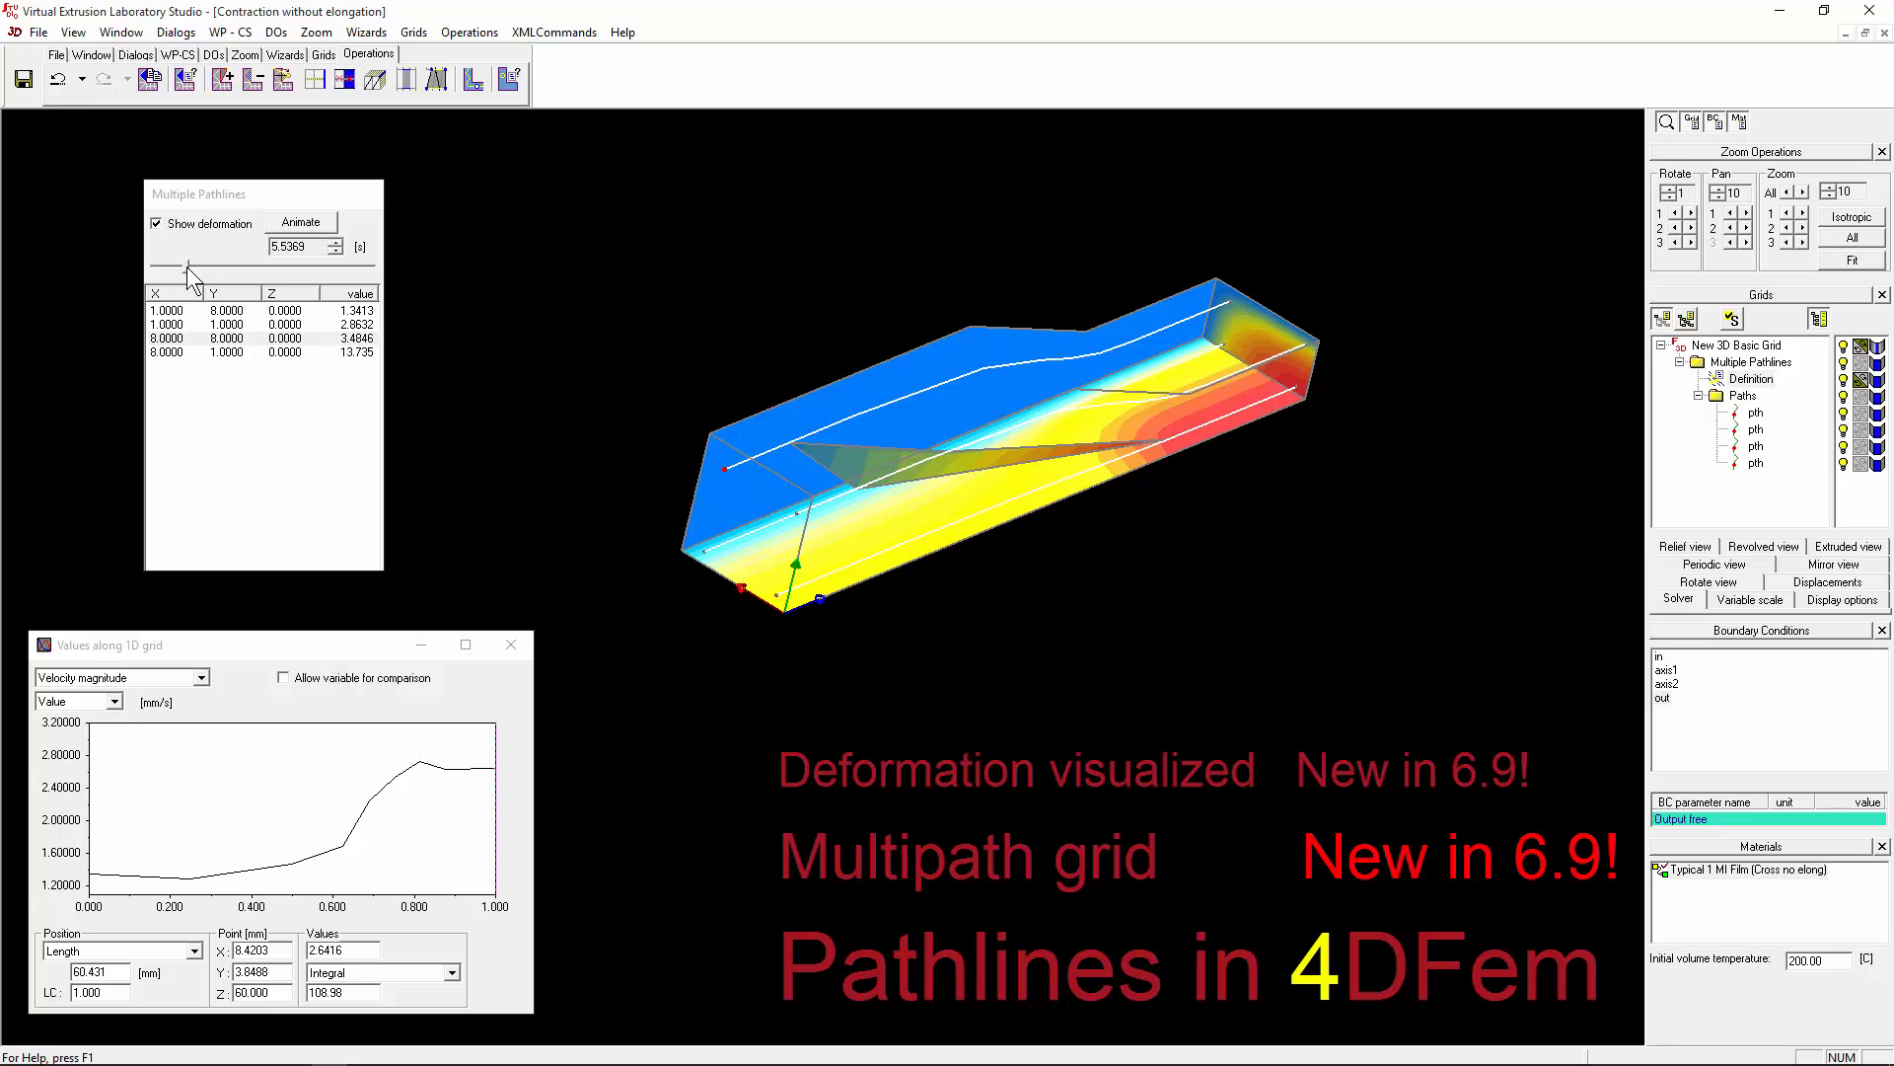
# Step: Advance the deformation time to 36.916 s and assign the Basic 3D display set to the definition grid
pyautogui.moveTo(186, 267); pyautogui.dragTo(411, 287)
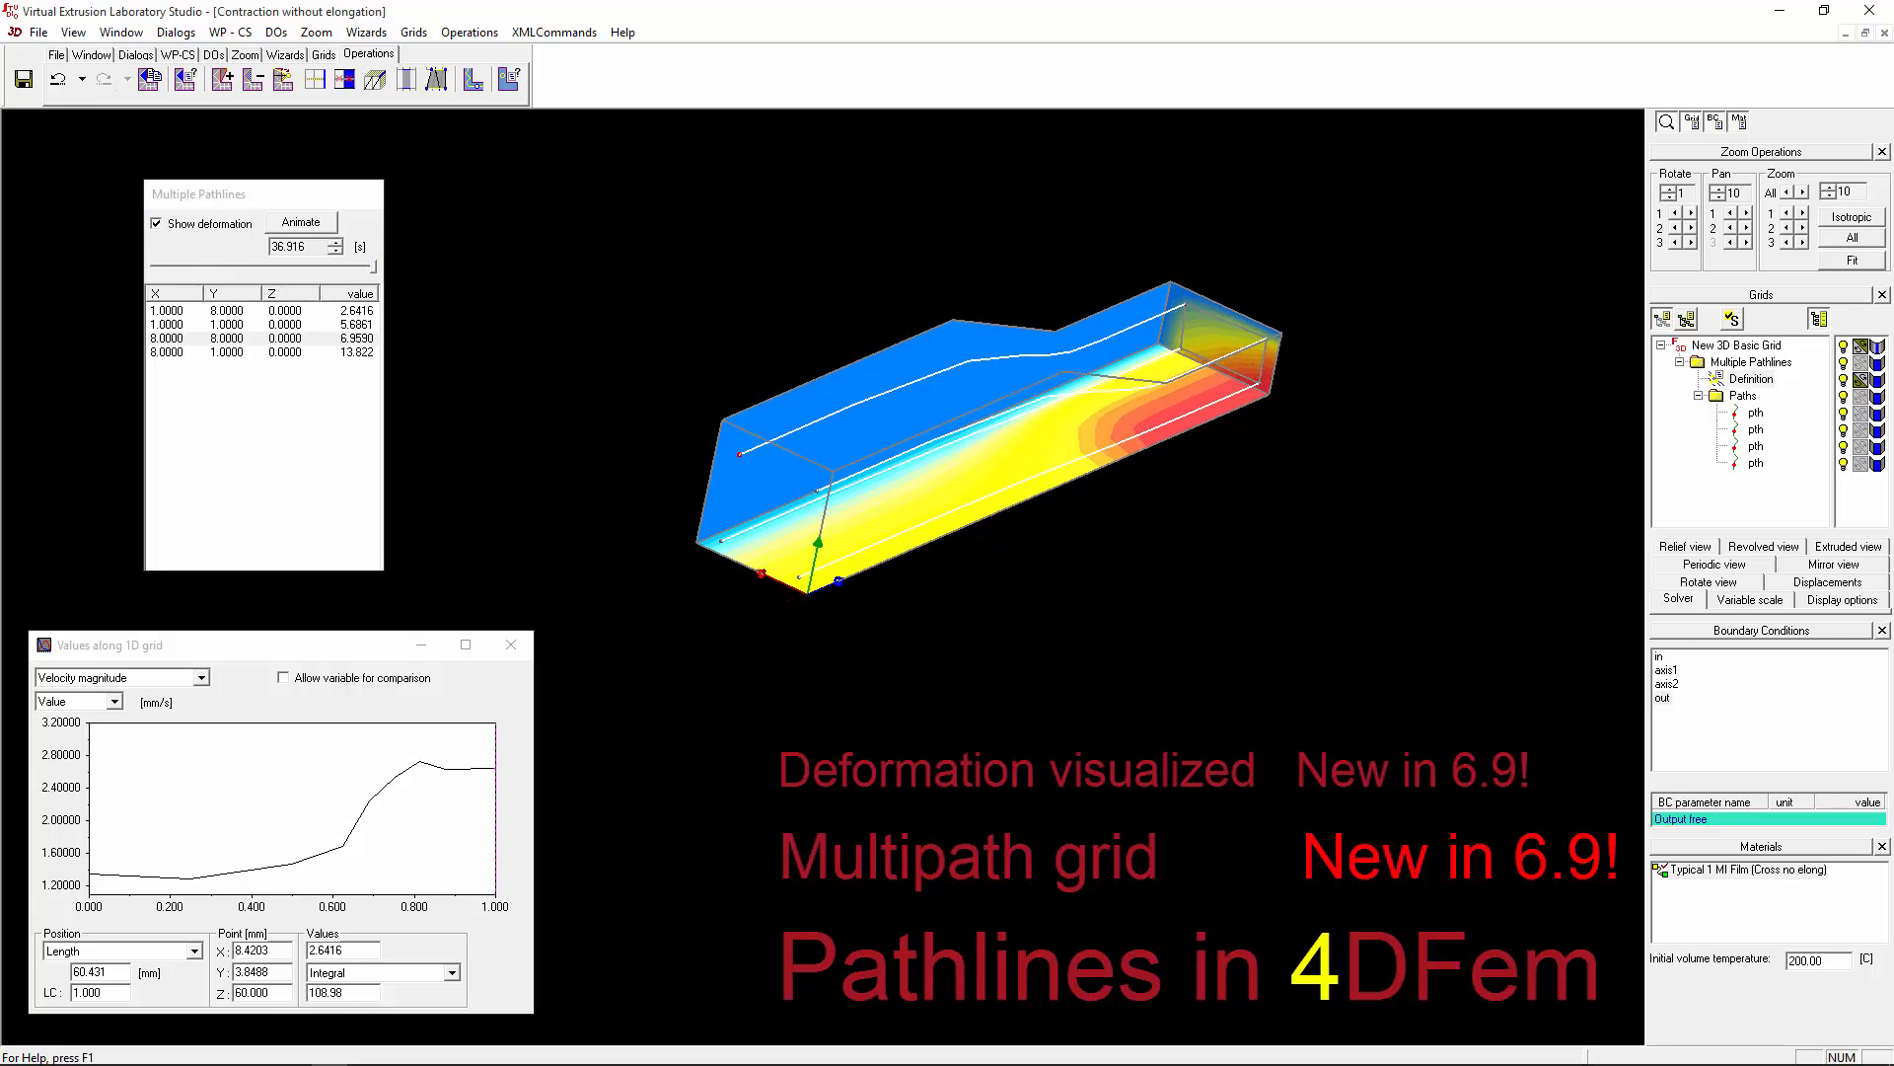
pyautogui.click(1825, 601)
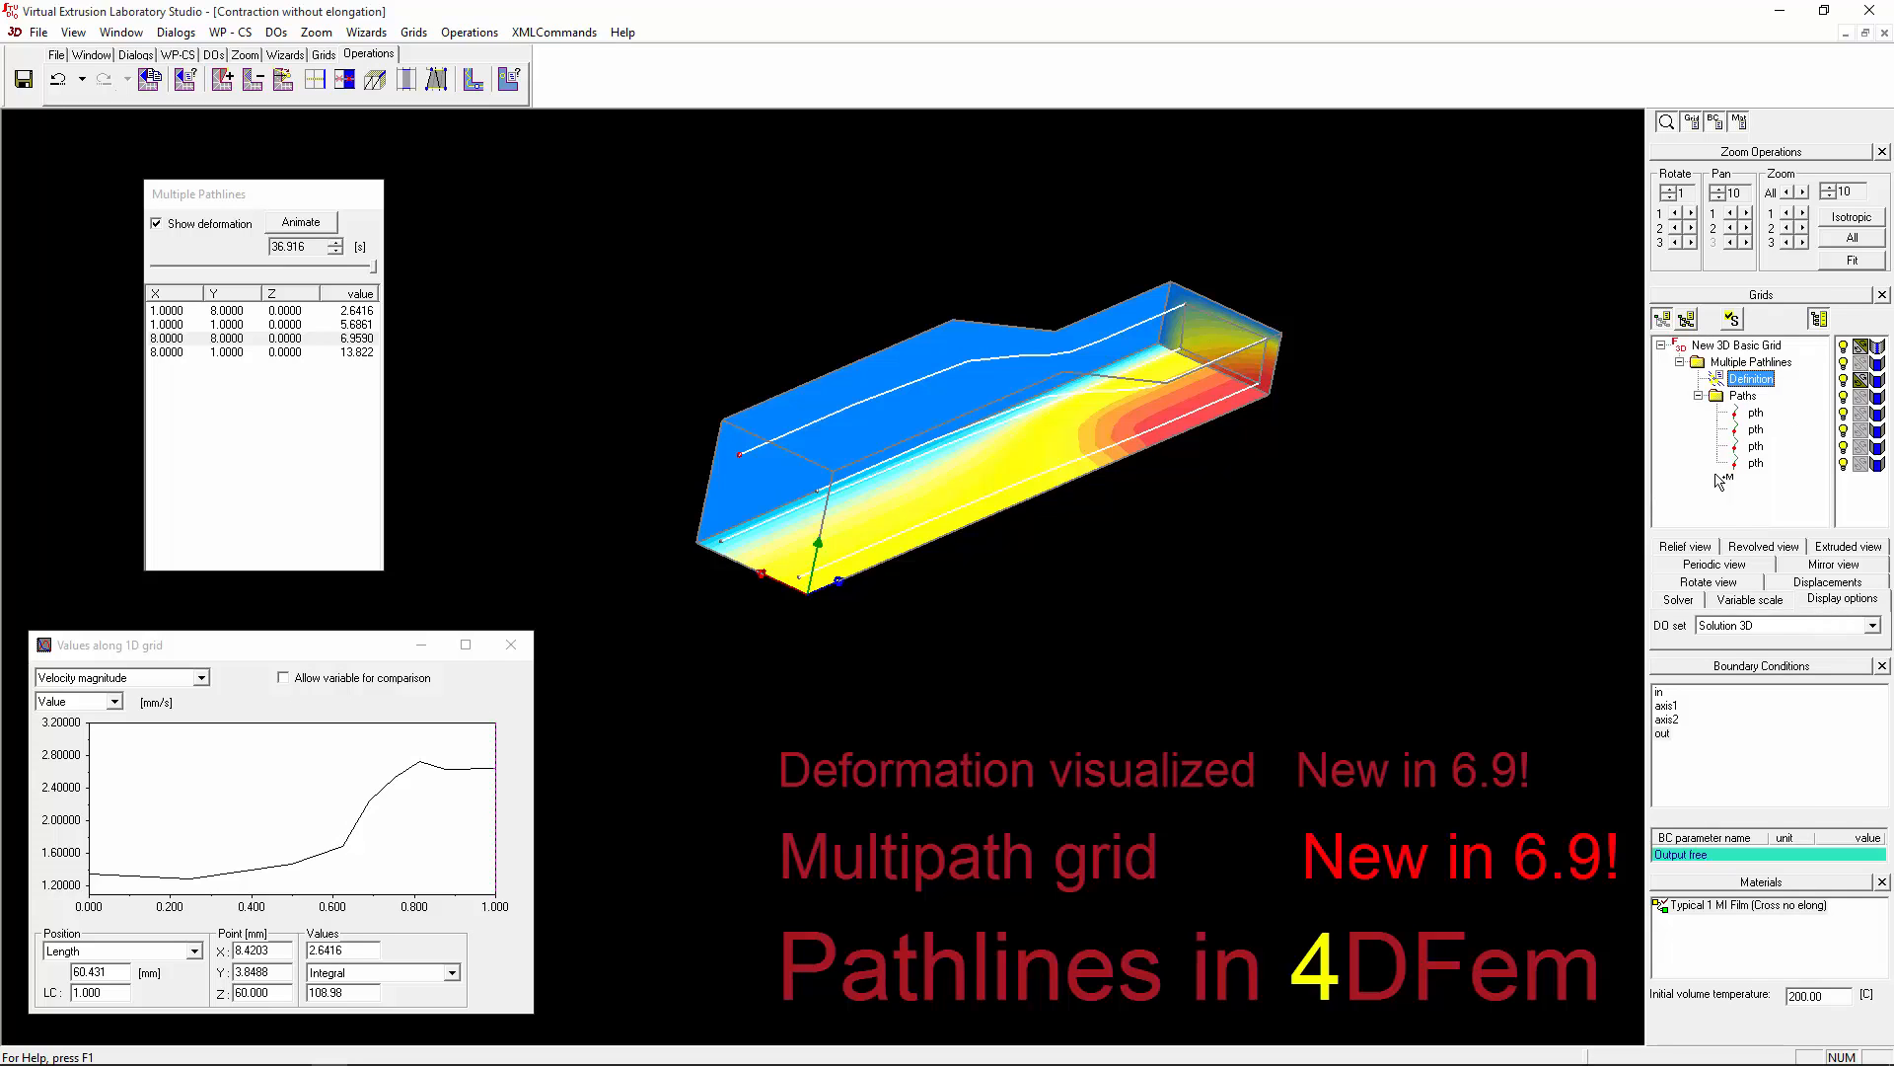
pyautogui.click(1751, 631)
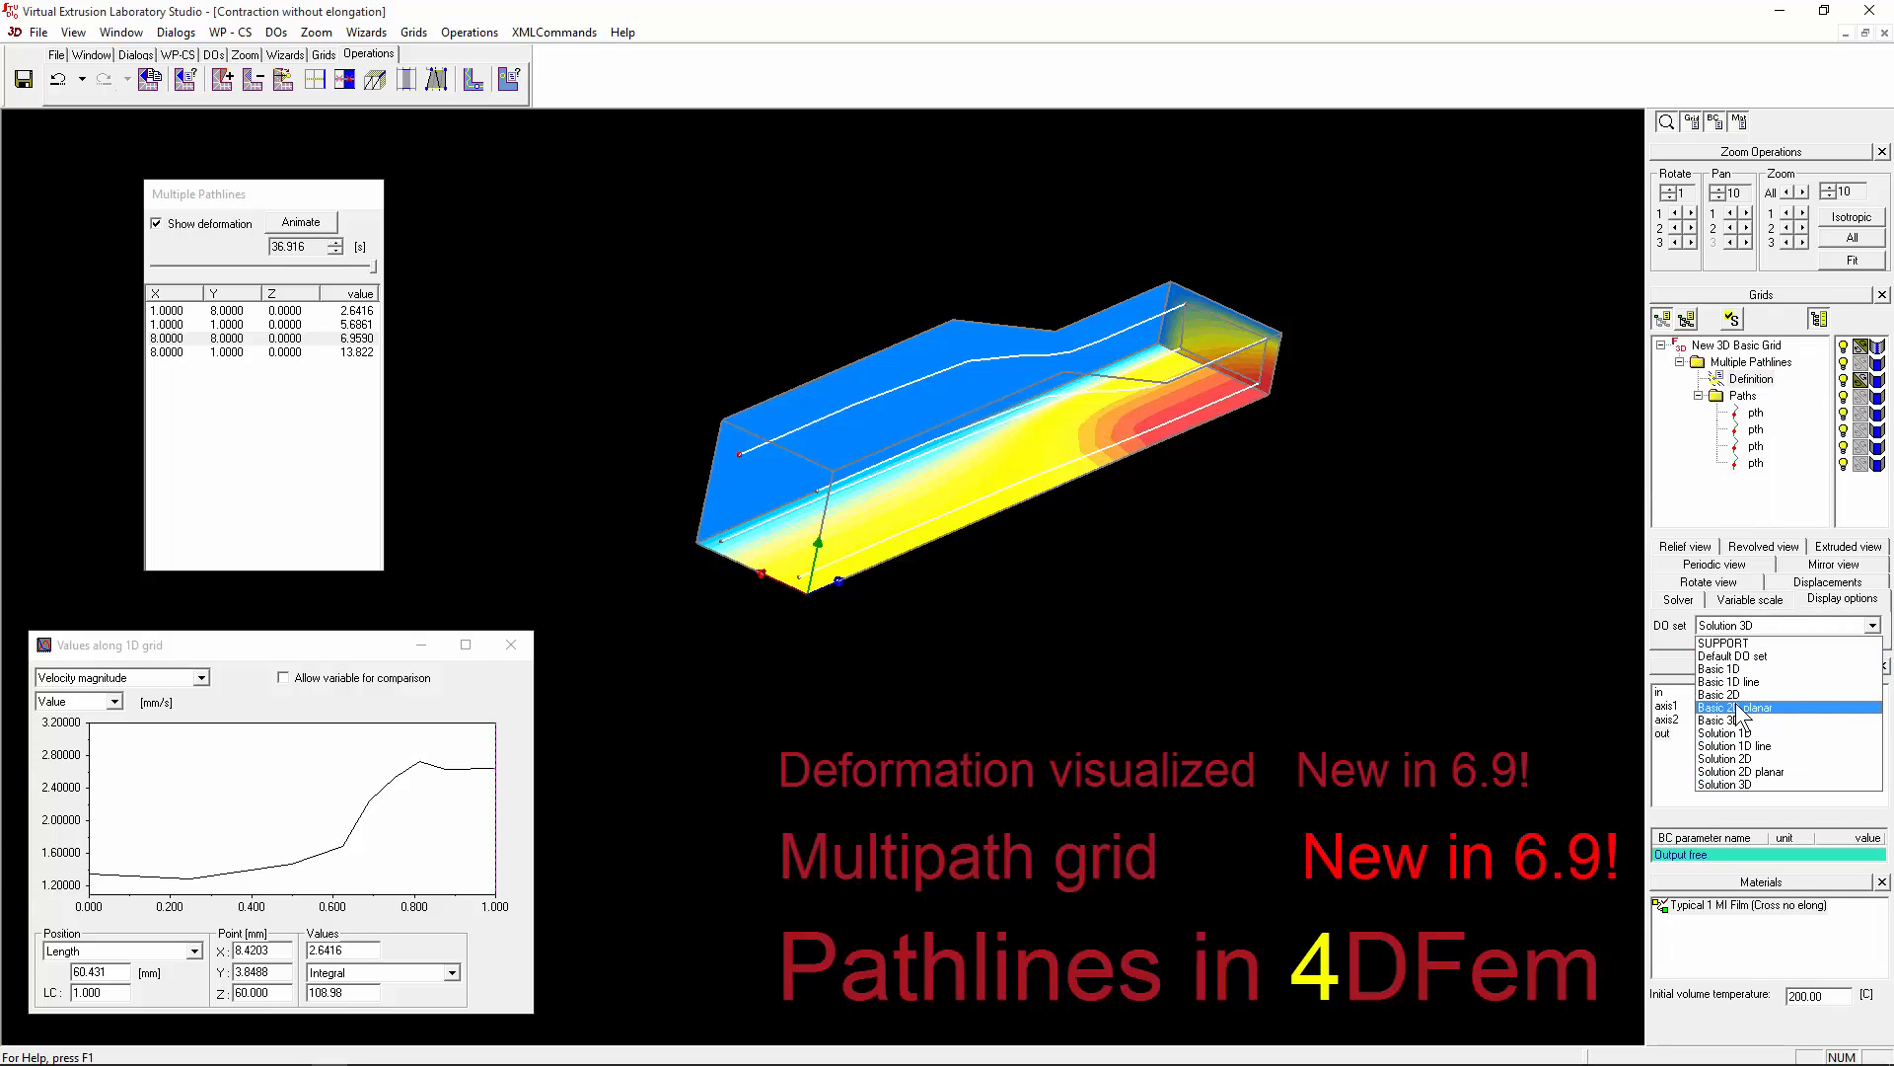
pyautogui.click(1735, 721)
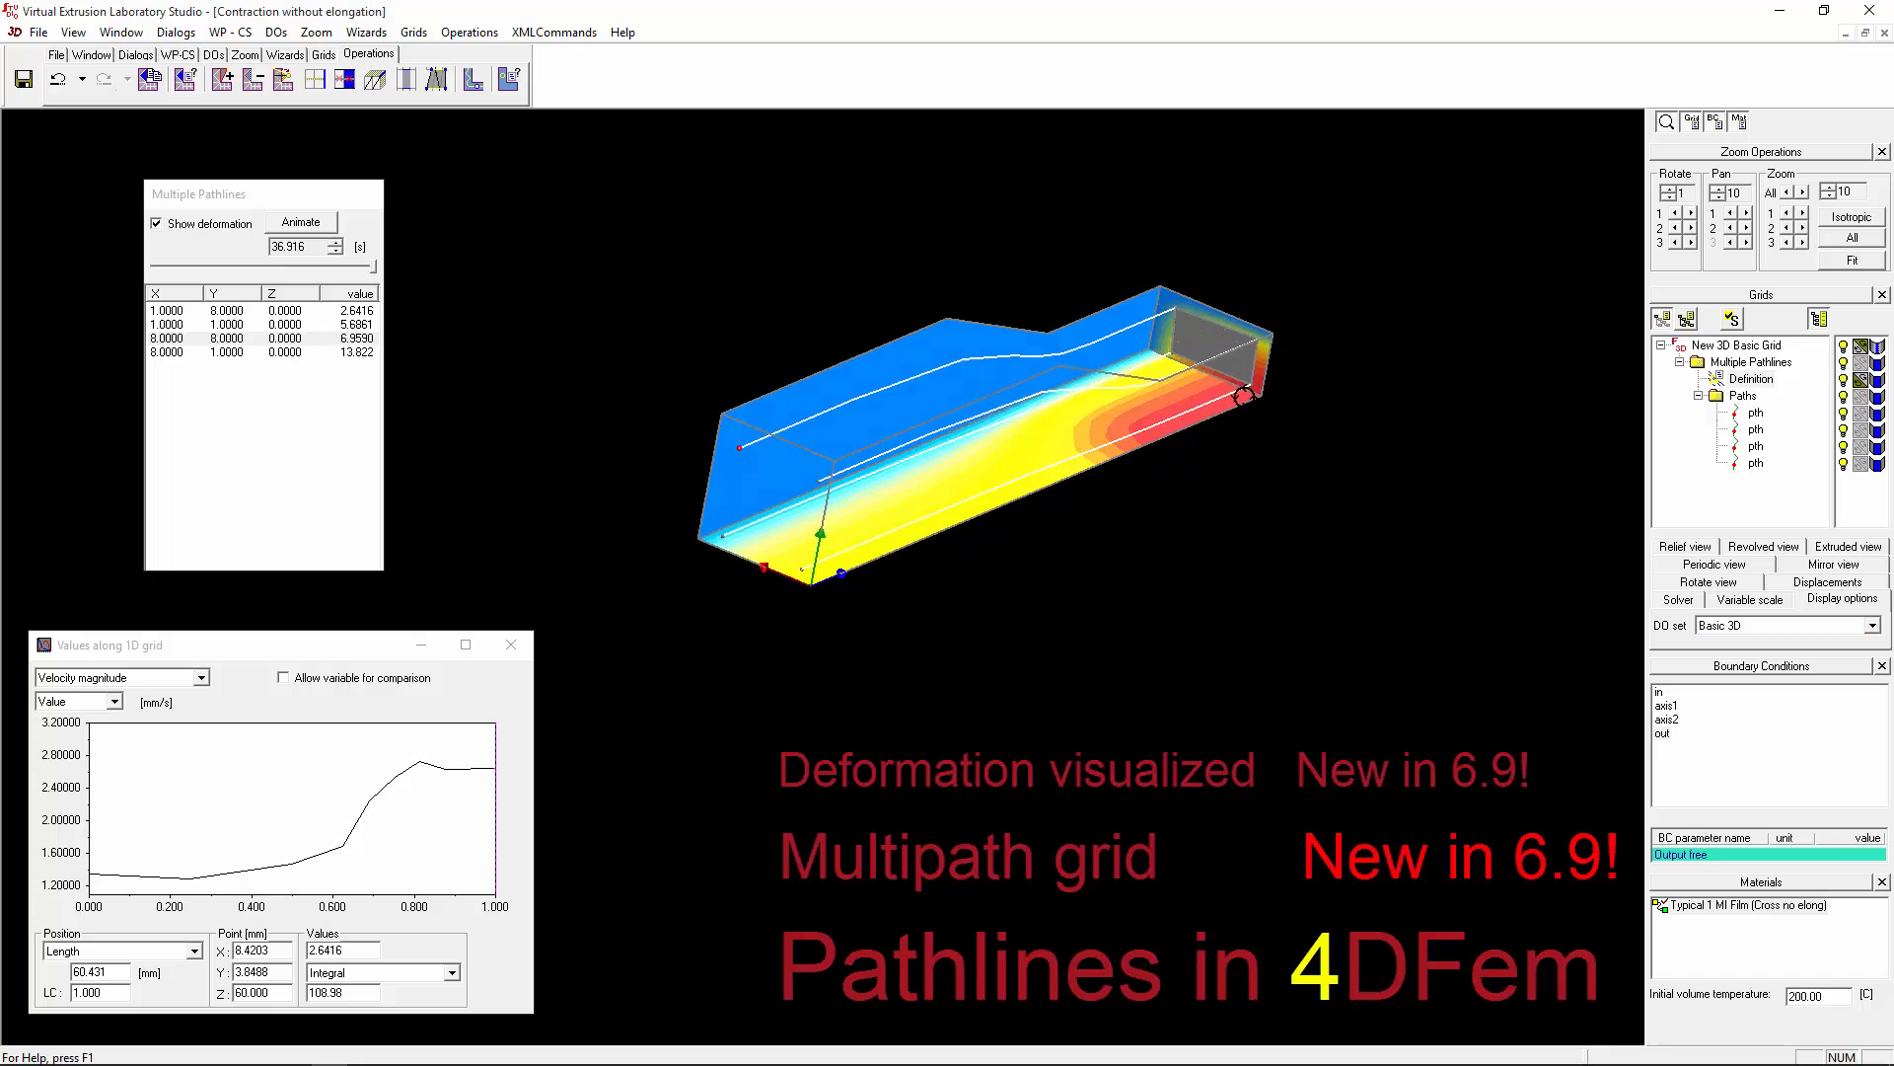
# Step: Examine the shape of the deformed definition grid at the duct outlet from the front and at an angle
pyautogui.moveTo(1194, 341); pyautogui.dragTo(883, 424)
pyautogui.scroll(3, 882, 464)
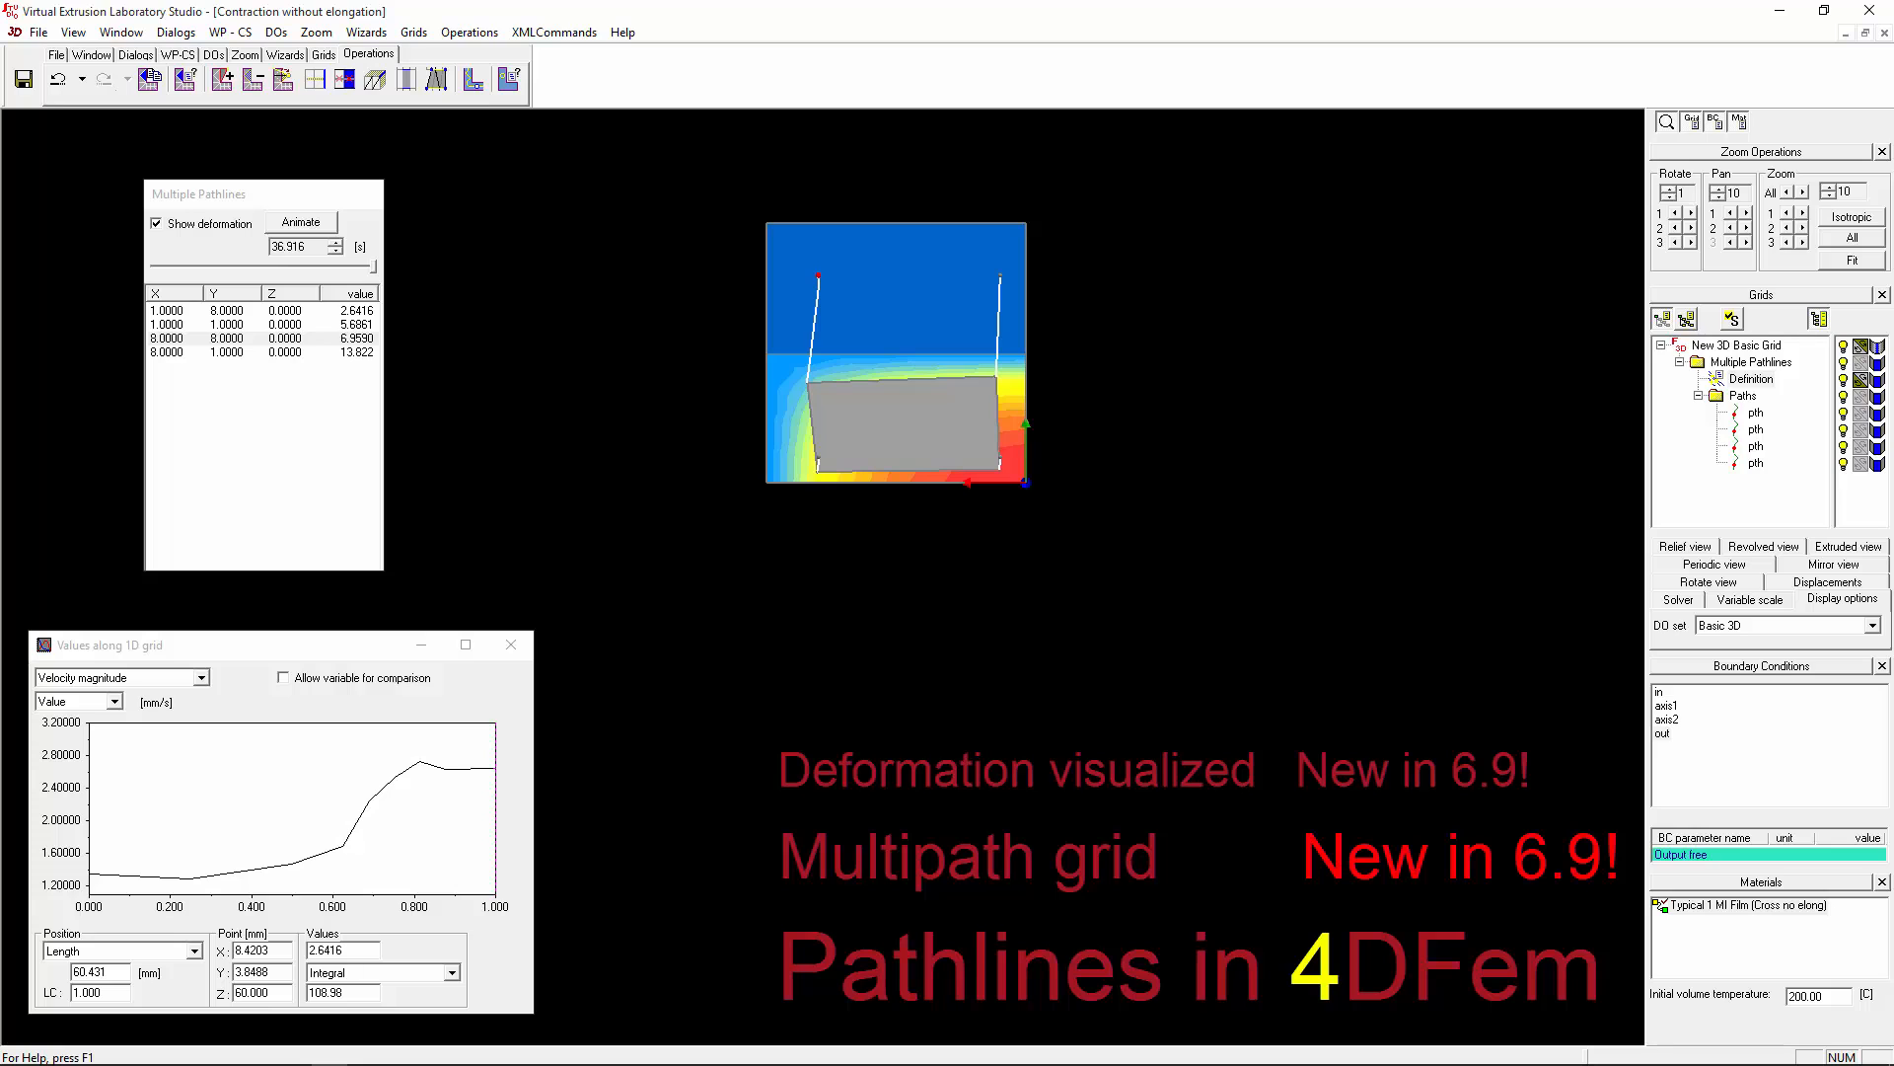
pyautogui.moveTo(908, 494); pyautogui.dragTo(1359, 331)
pyautogui.moveTo(1007, 601); pyautogui.dragTo(1028, 509)
pyautogui.scroll(-5, 1028, 509)
pyautogui.moveTo(1251, 479); pyautogui.dragTo(1196, 465)
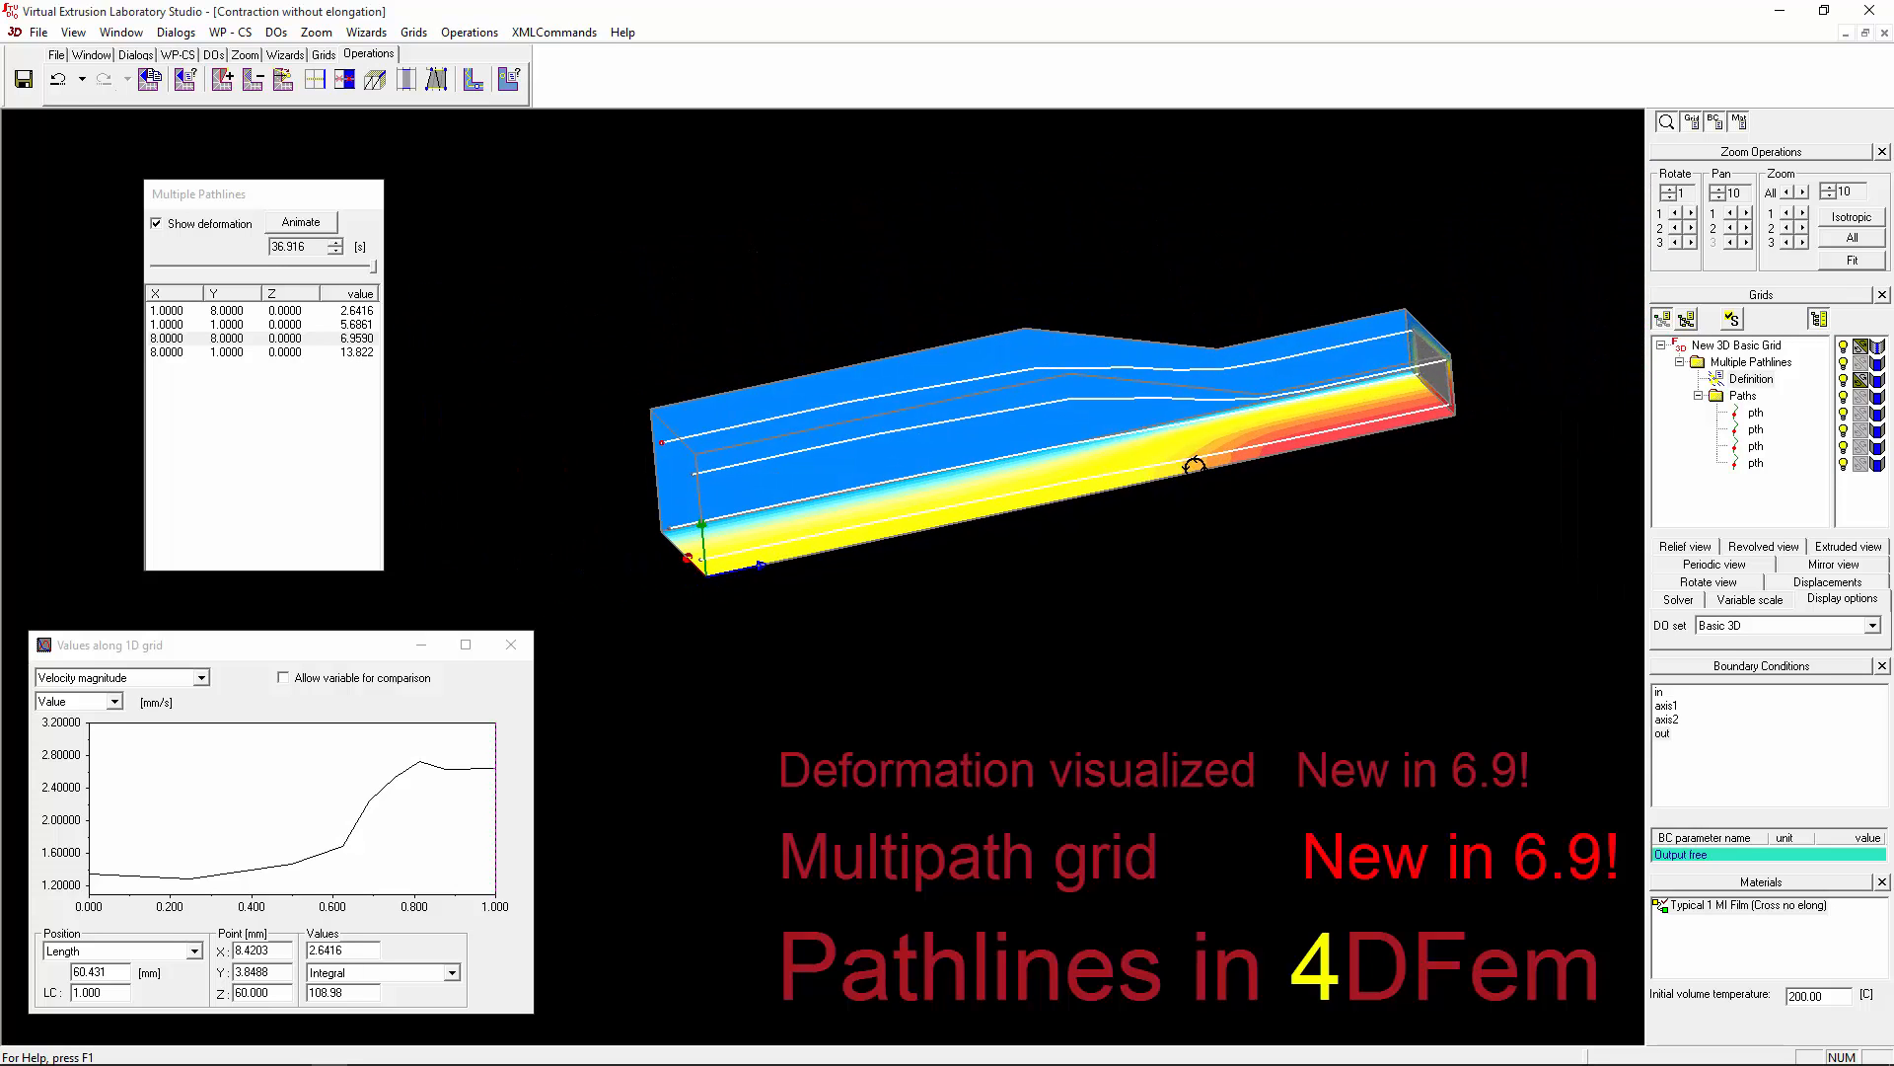
# Step: Return the deformation to its starting time and examine the undeformed definition grid at the duct inlet
pyautogui.moveTo(373, 266); pyautogui.dragTo(154, 281)
pyautogui.moveTo(987, 493); pyautogui.dragTo(1026, 480)
pyautogui.scroll(5, 716, 515)
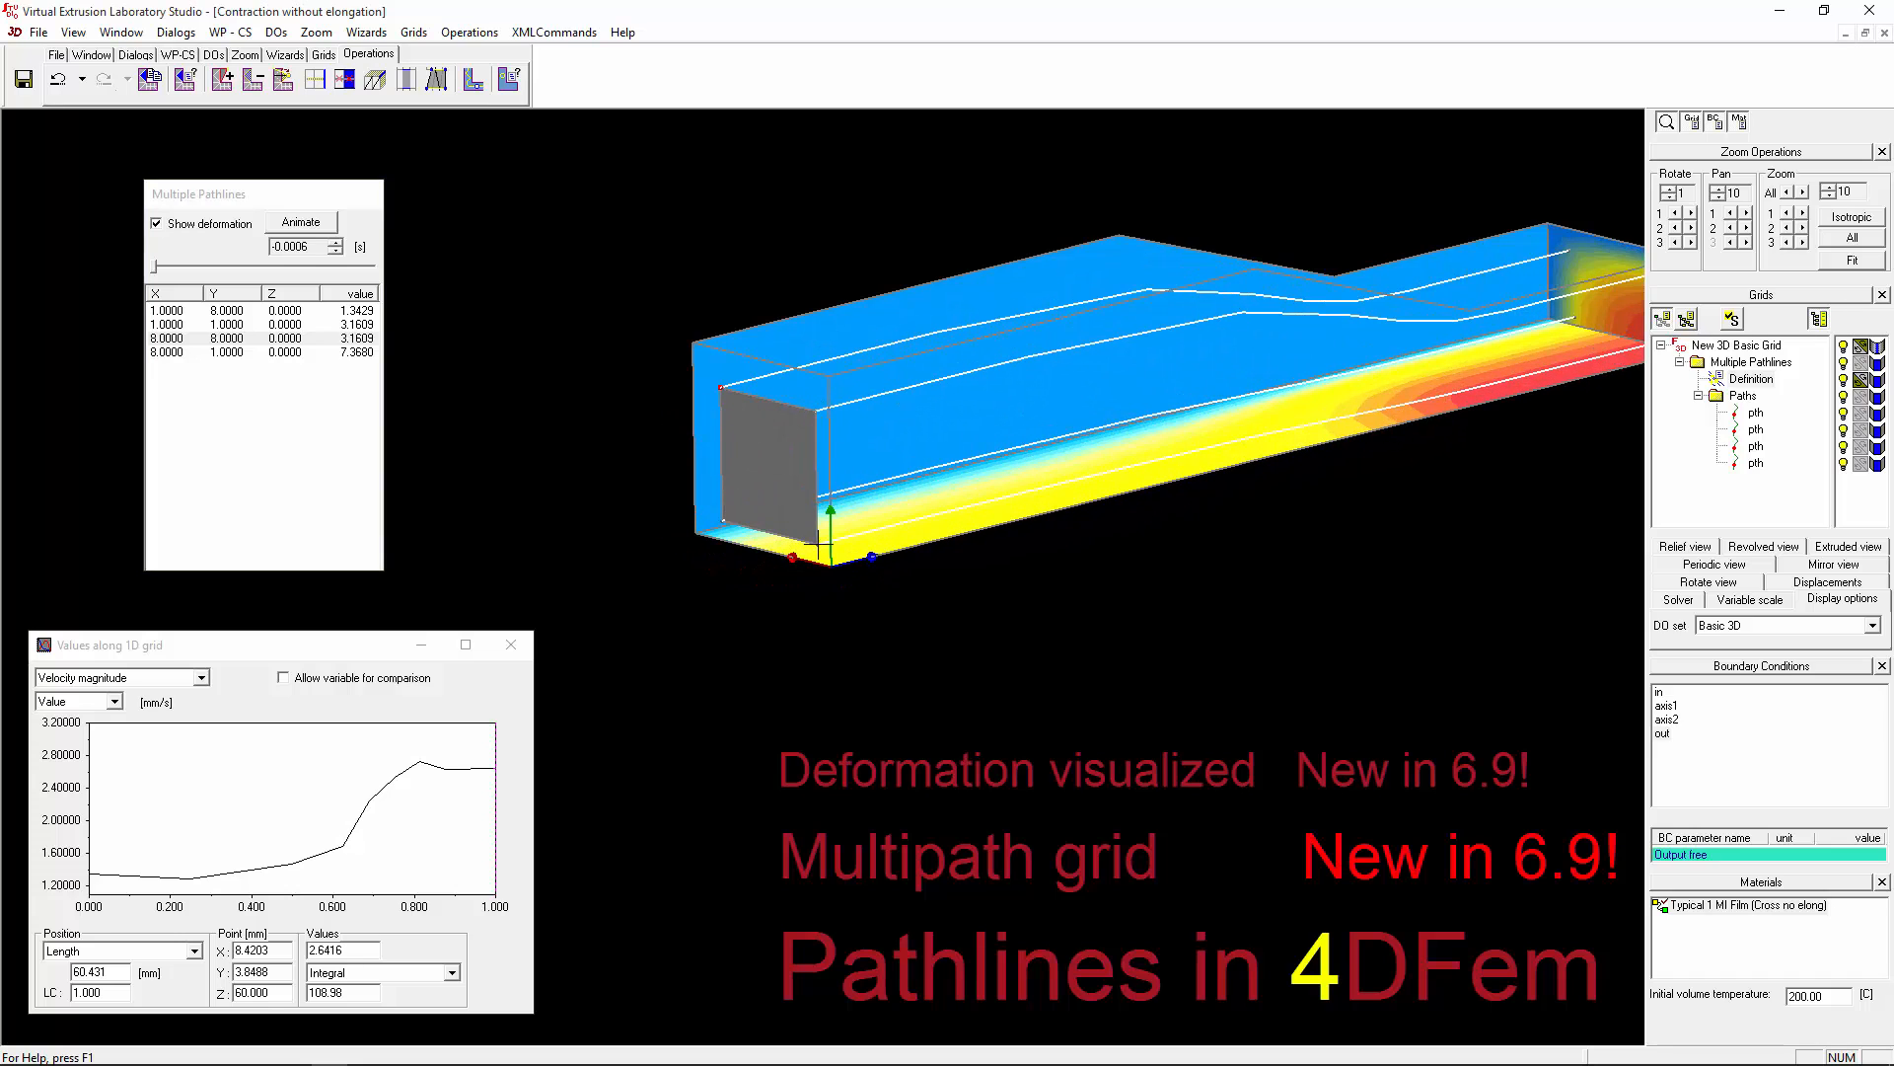
pyautogui.scroll(2, 903, 463)
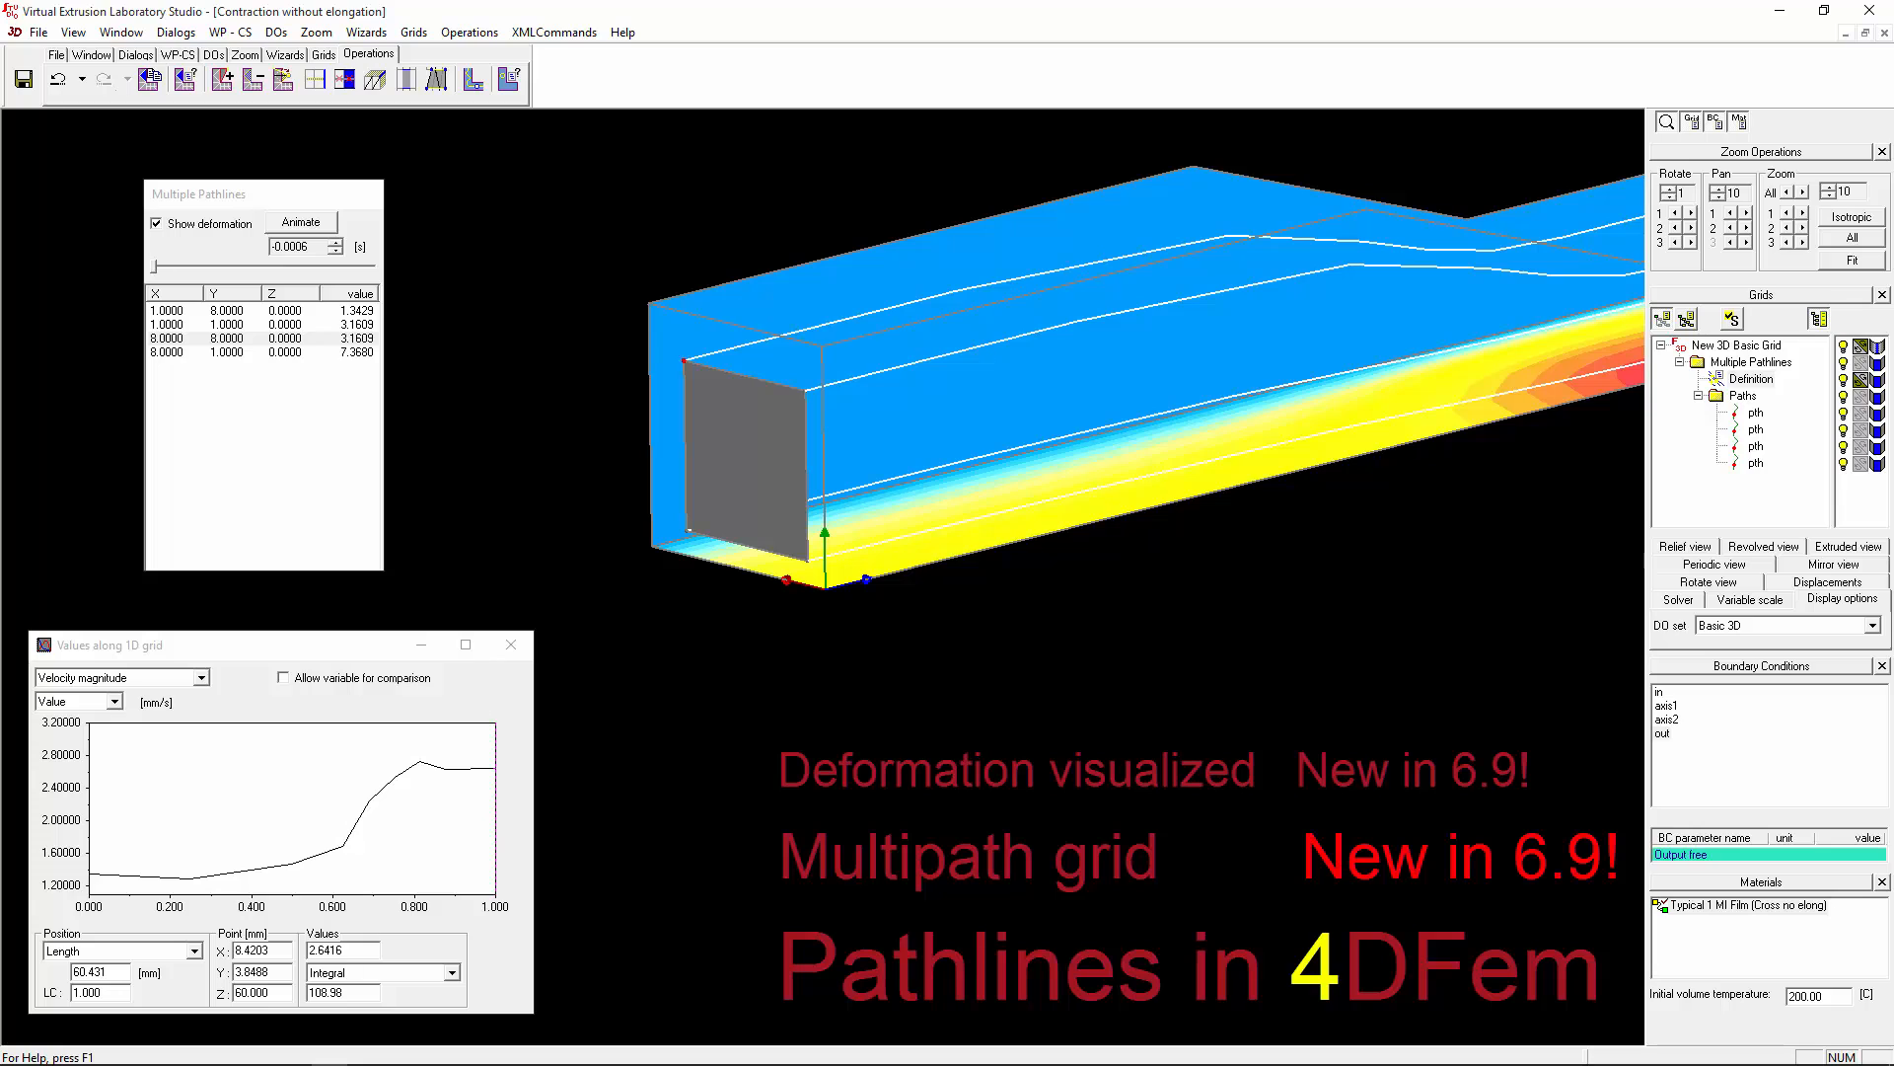
# Step: Split the definition grid at the inlet into a 4 by 4 element mesh and display its element edges
pyautogui.click(316, 80)
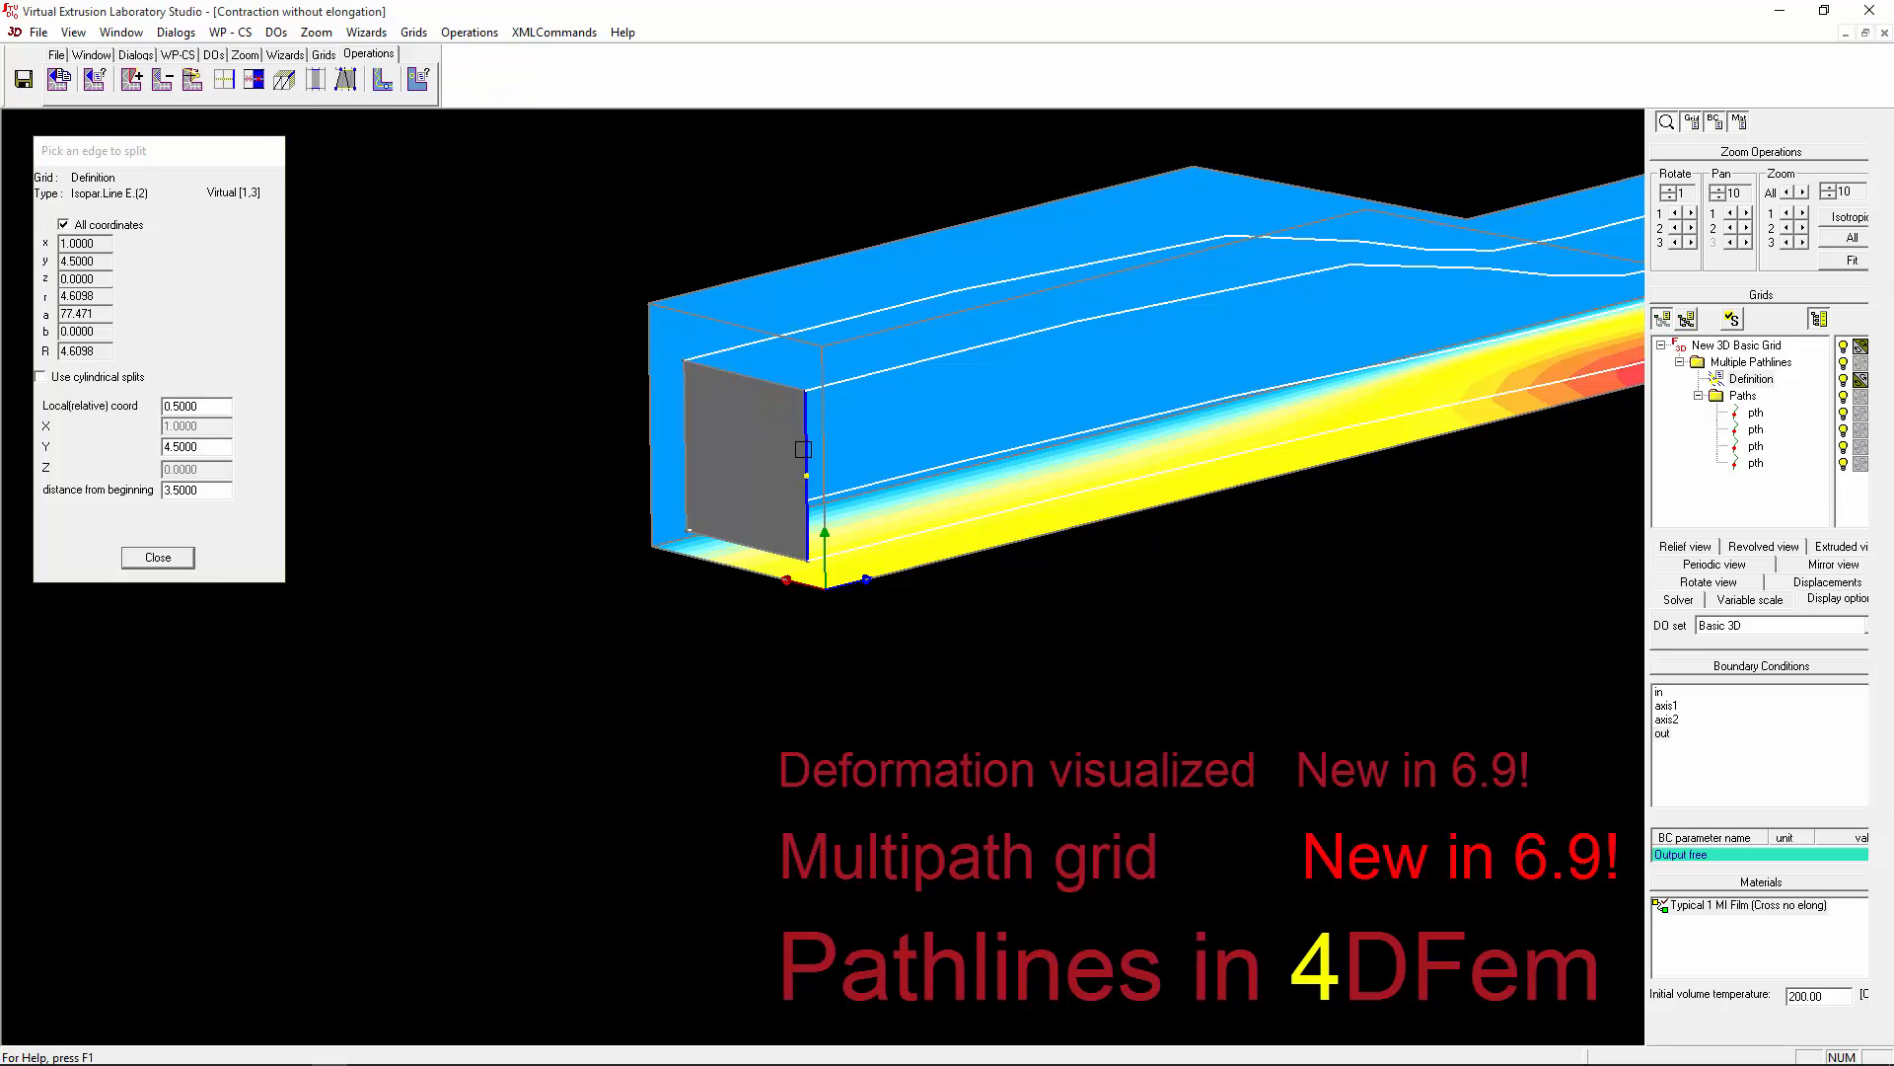
pyautogui.click(214, 54)
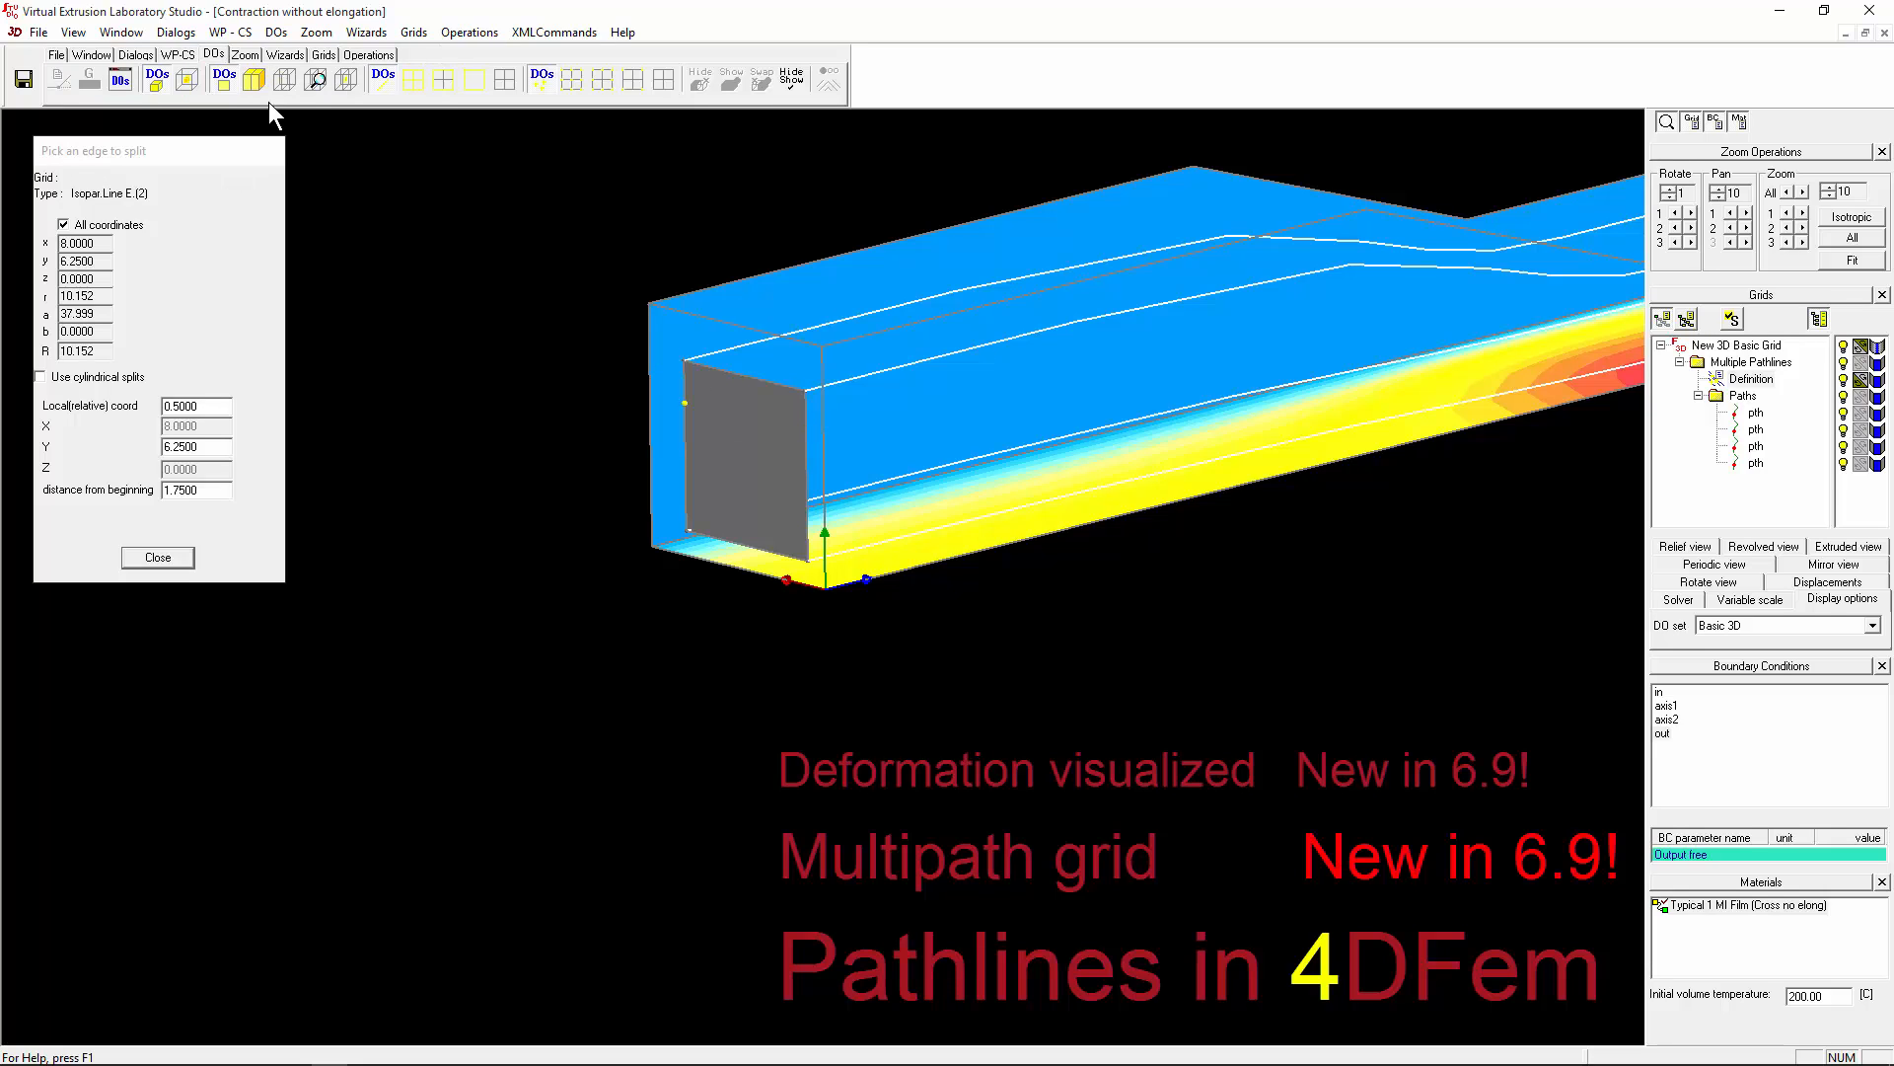
pyautogui.click(413, 81)
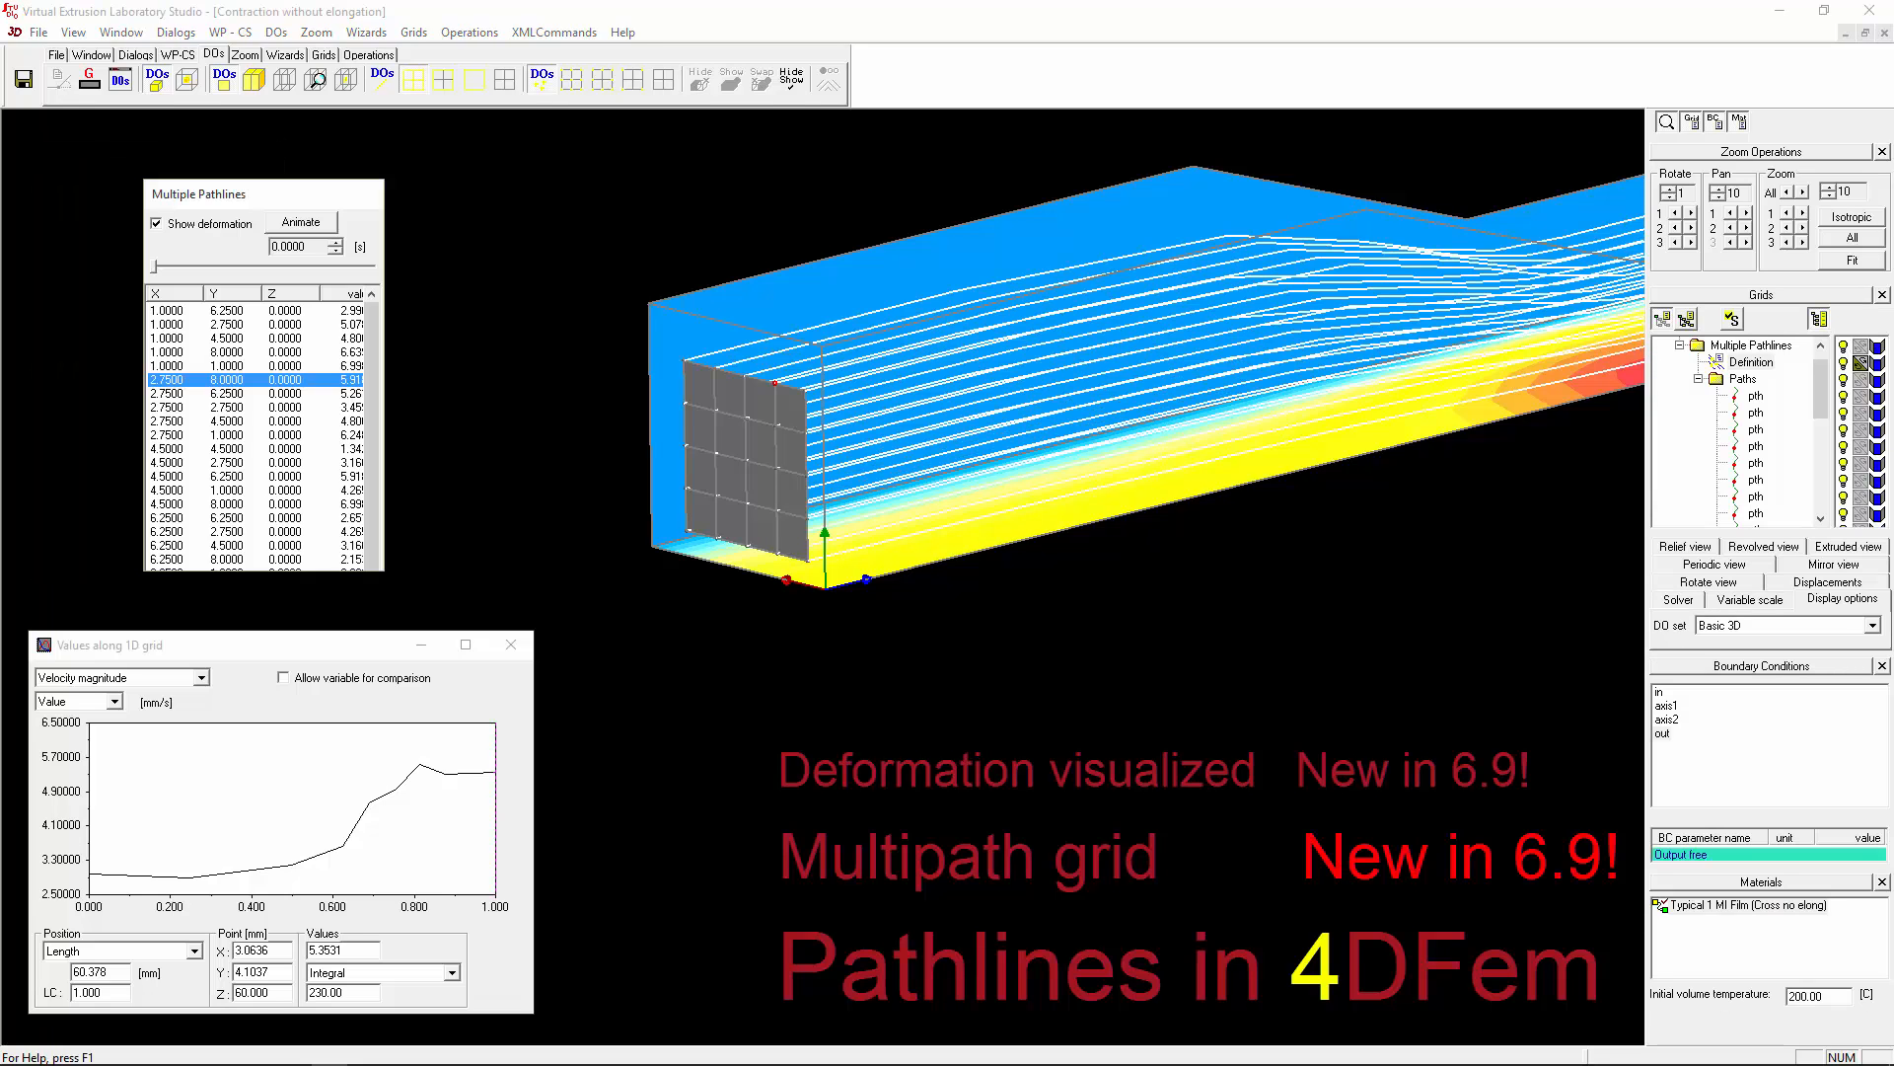
# Step: Collapse the Paths group and hide all pathlines so only the definition grid shows inside the duct
pyautogui.moveTo(825, 582); pyautogui.dragTo(744, 601, button='middle')
pyautogui.scroll(-7, 679, 583)
pyautogui.click(1751, 362)
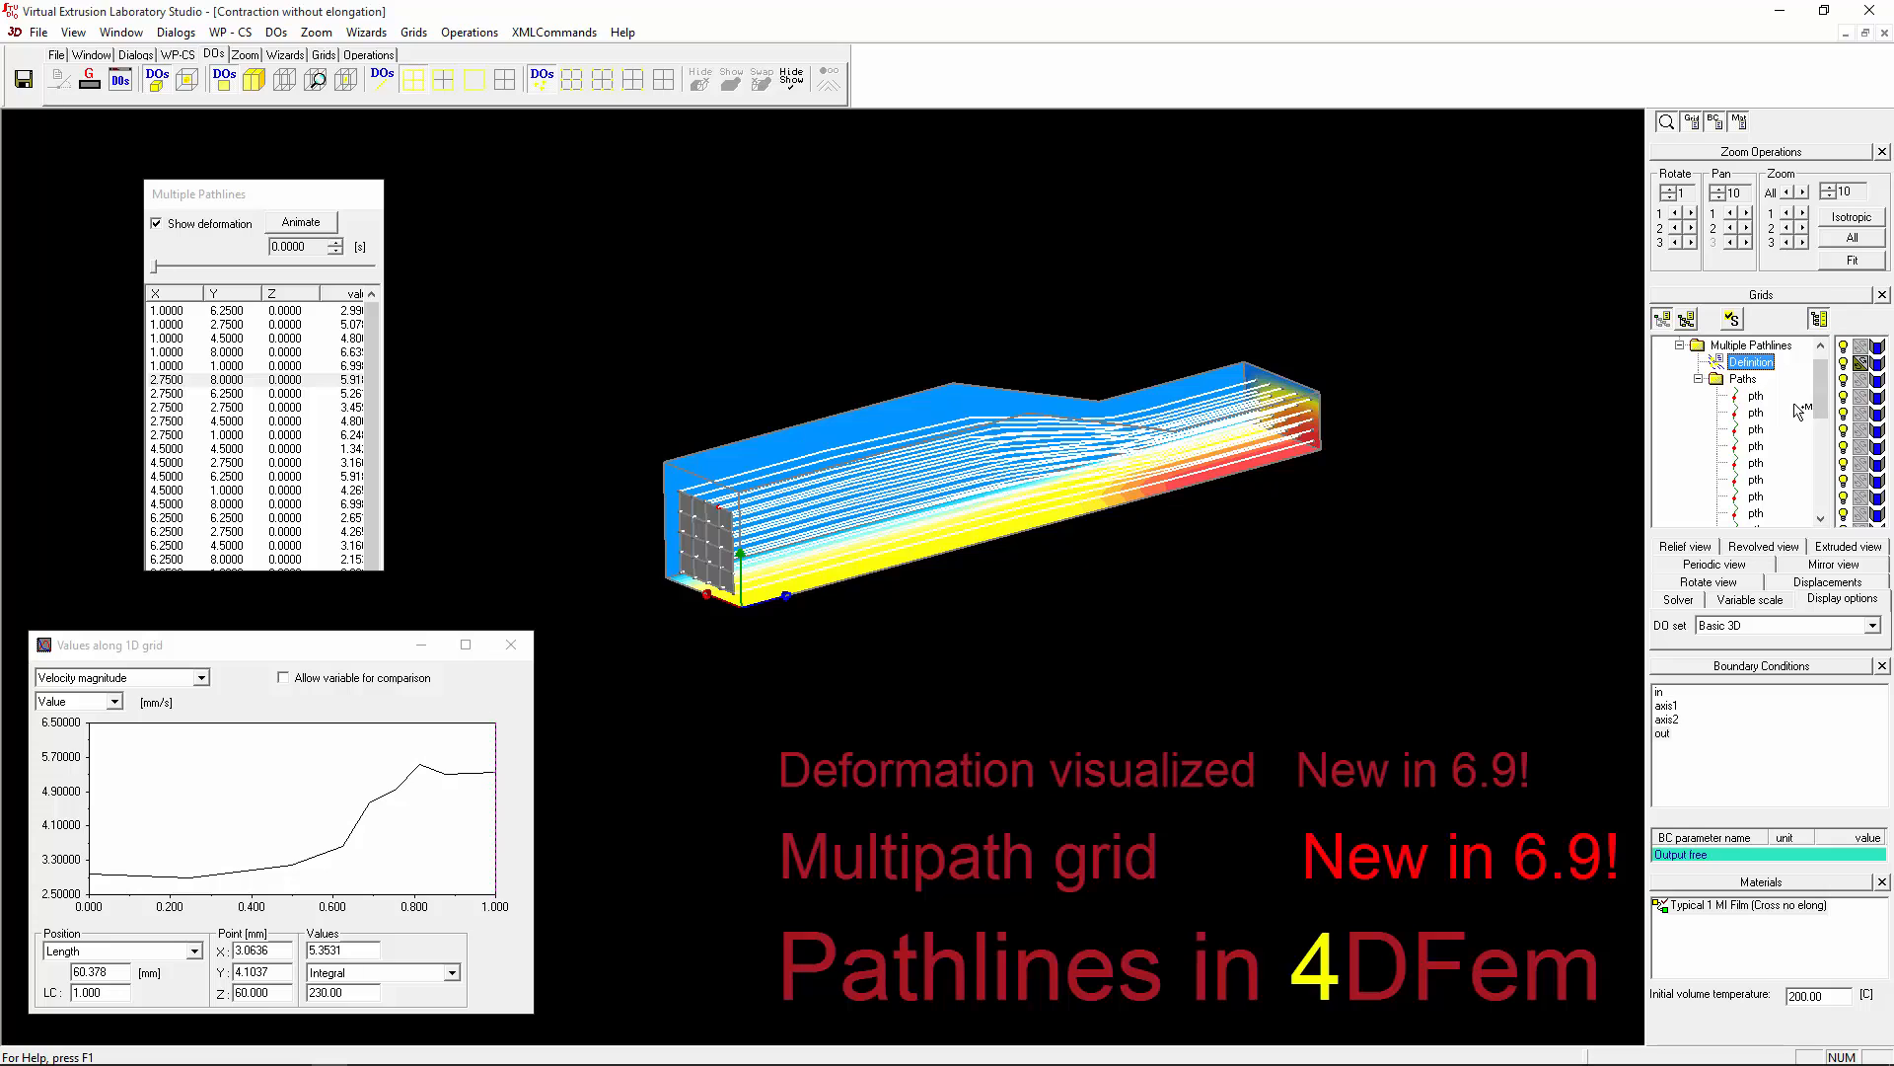
pyautogui.moveTo(1821, 365)
pyautogui.mouseDown()
pyautogui.moveTo(1822, 393)
pyautogui.moveTo(1821, 350)
pyautogui.mouseUp()
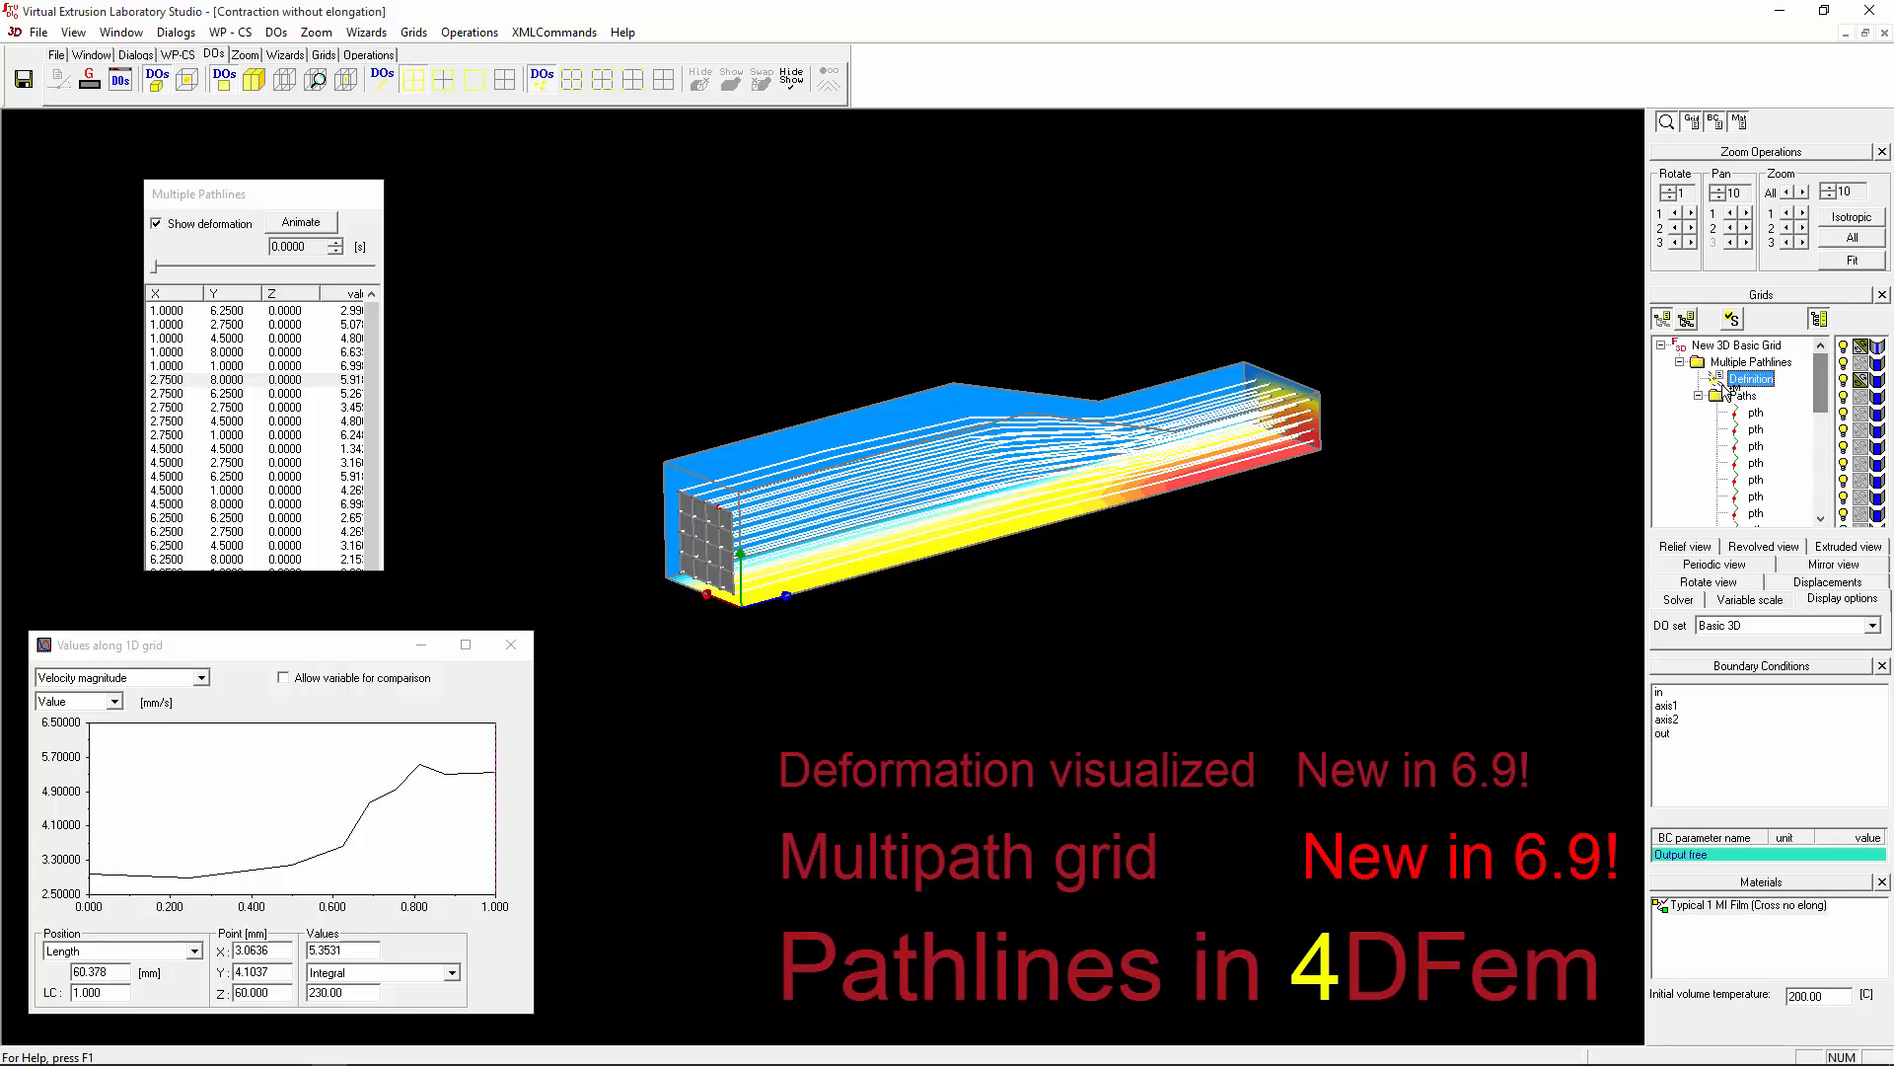
pyautogui.click(1698, 396)
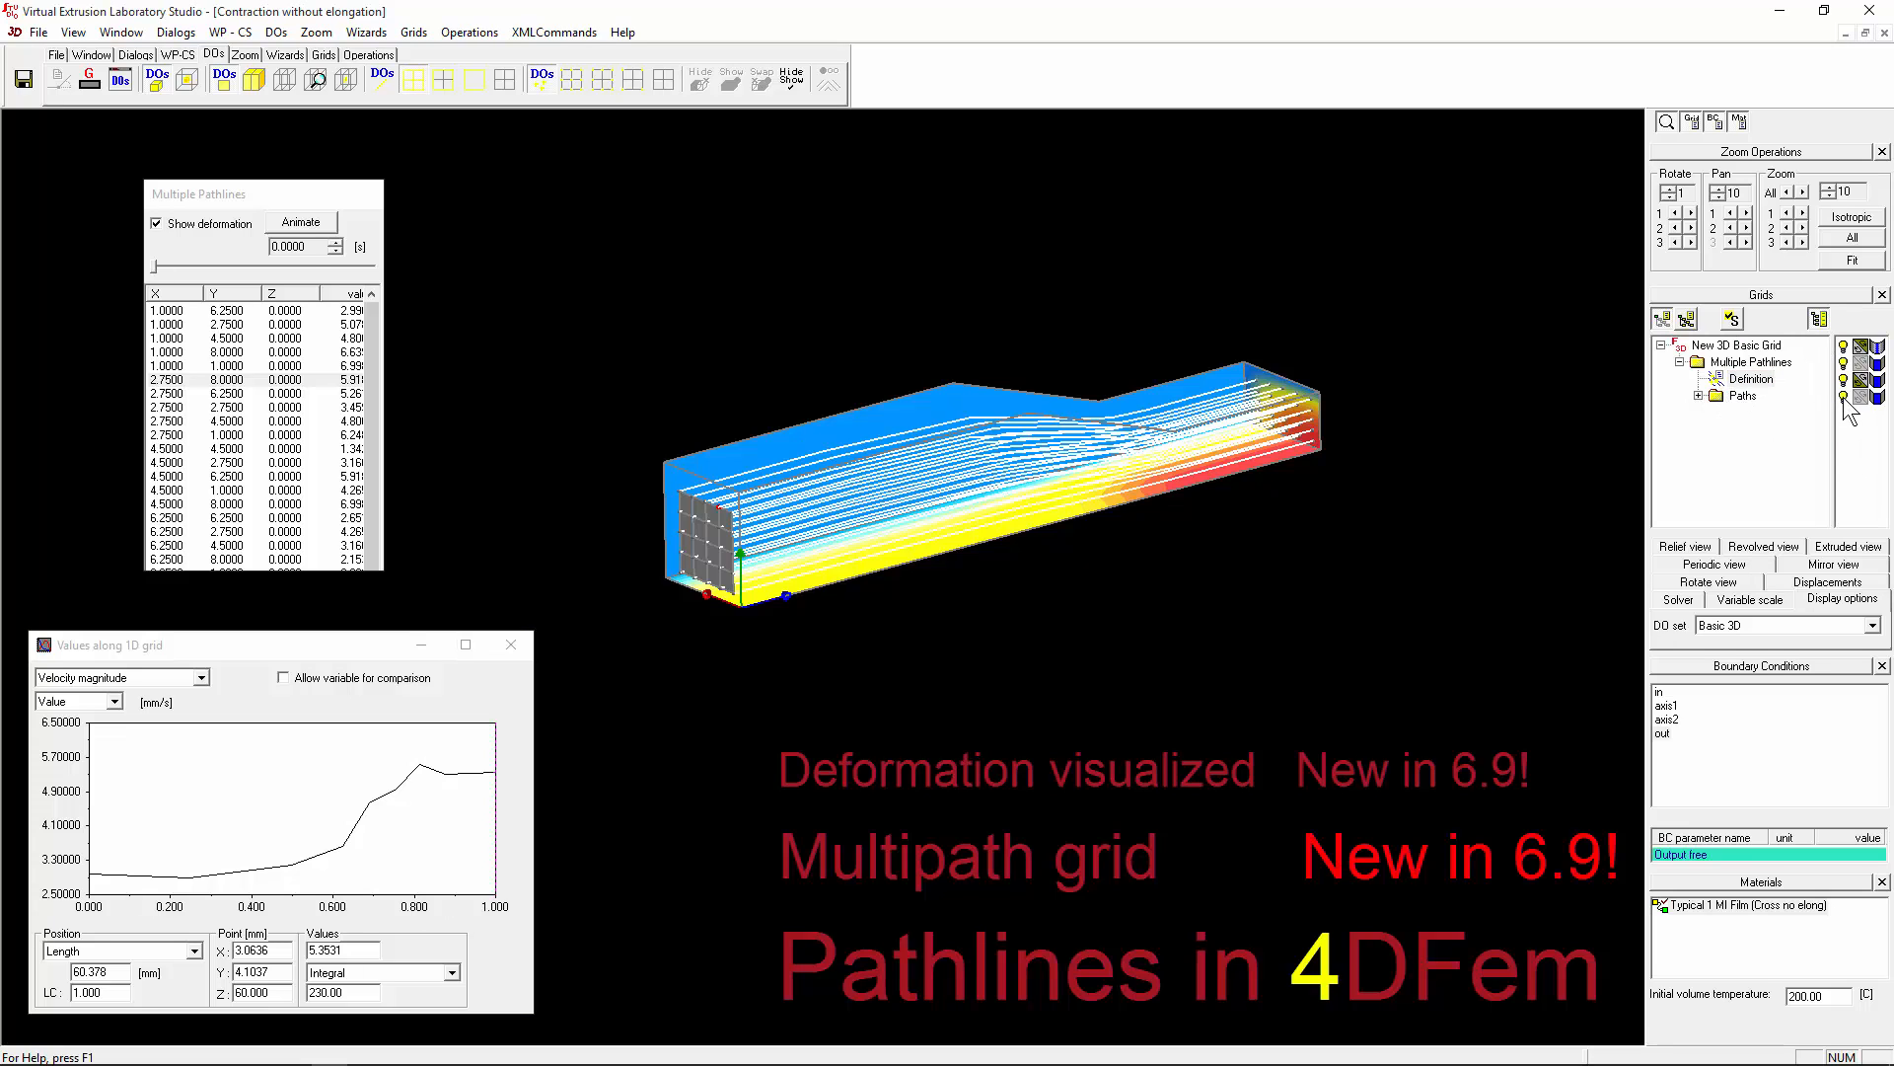
pyautogui.click(1843, 362)
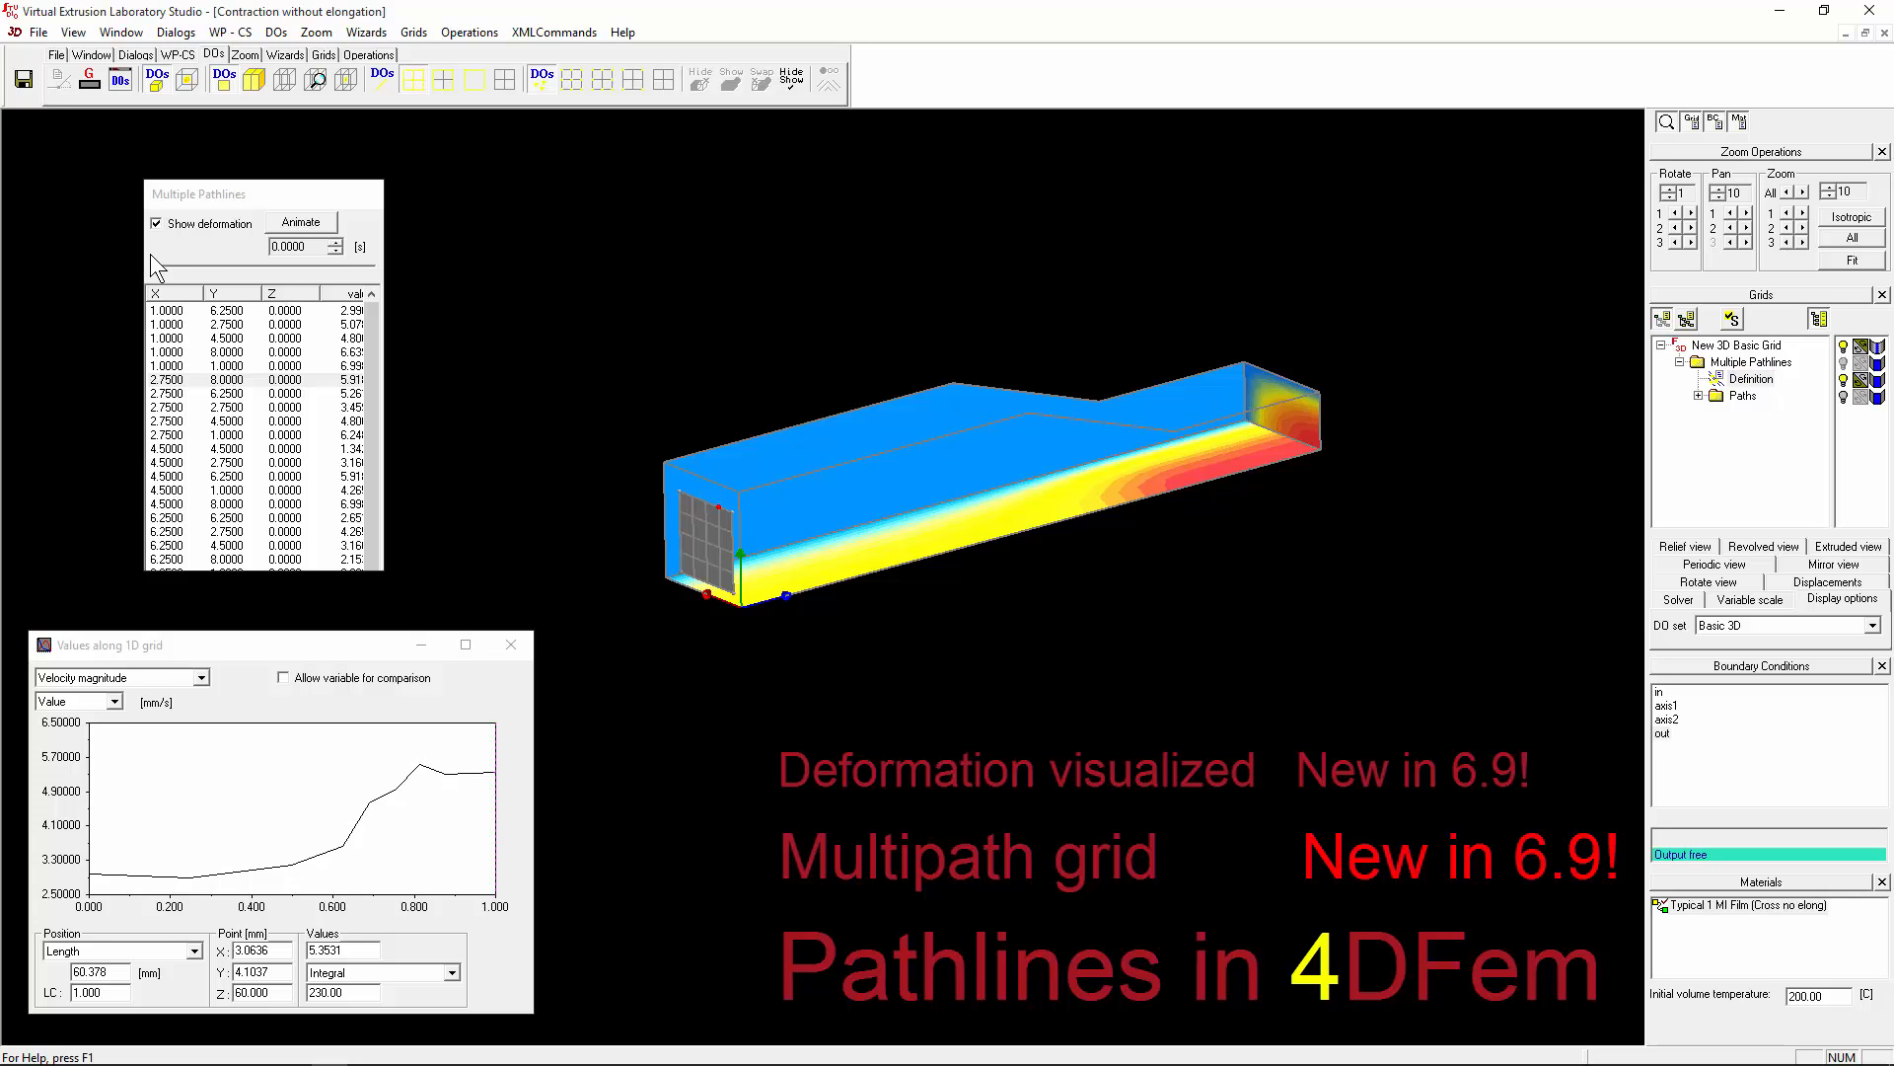
# Step: Advance the deformation time to 2.2144 s and turn off the element edges of the definition grid
pyautogui.moveTo(156, 265); pyautogui.dragTo(168, 259)
pyautogui.moveTo(772, 562); pyautogui.dragTo(1174, 523, button='middle')
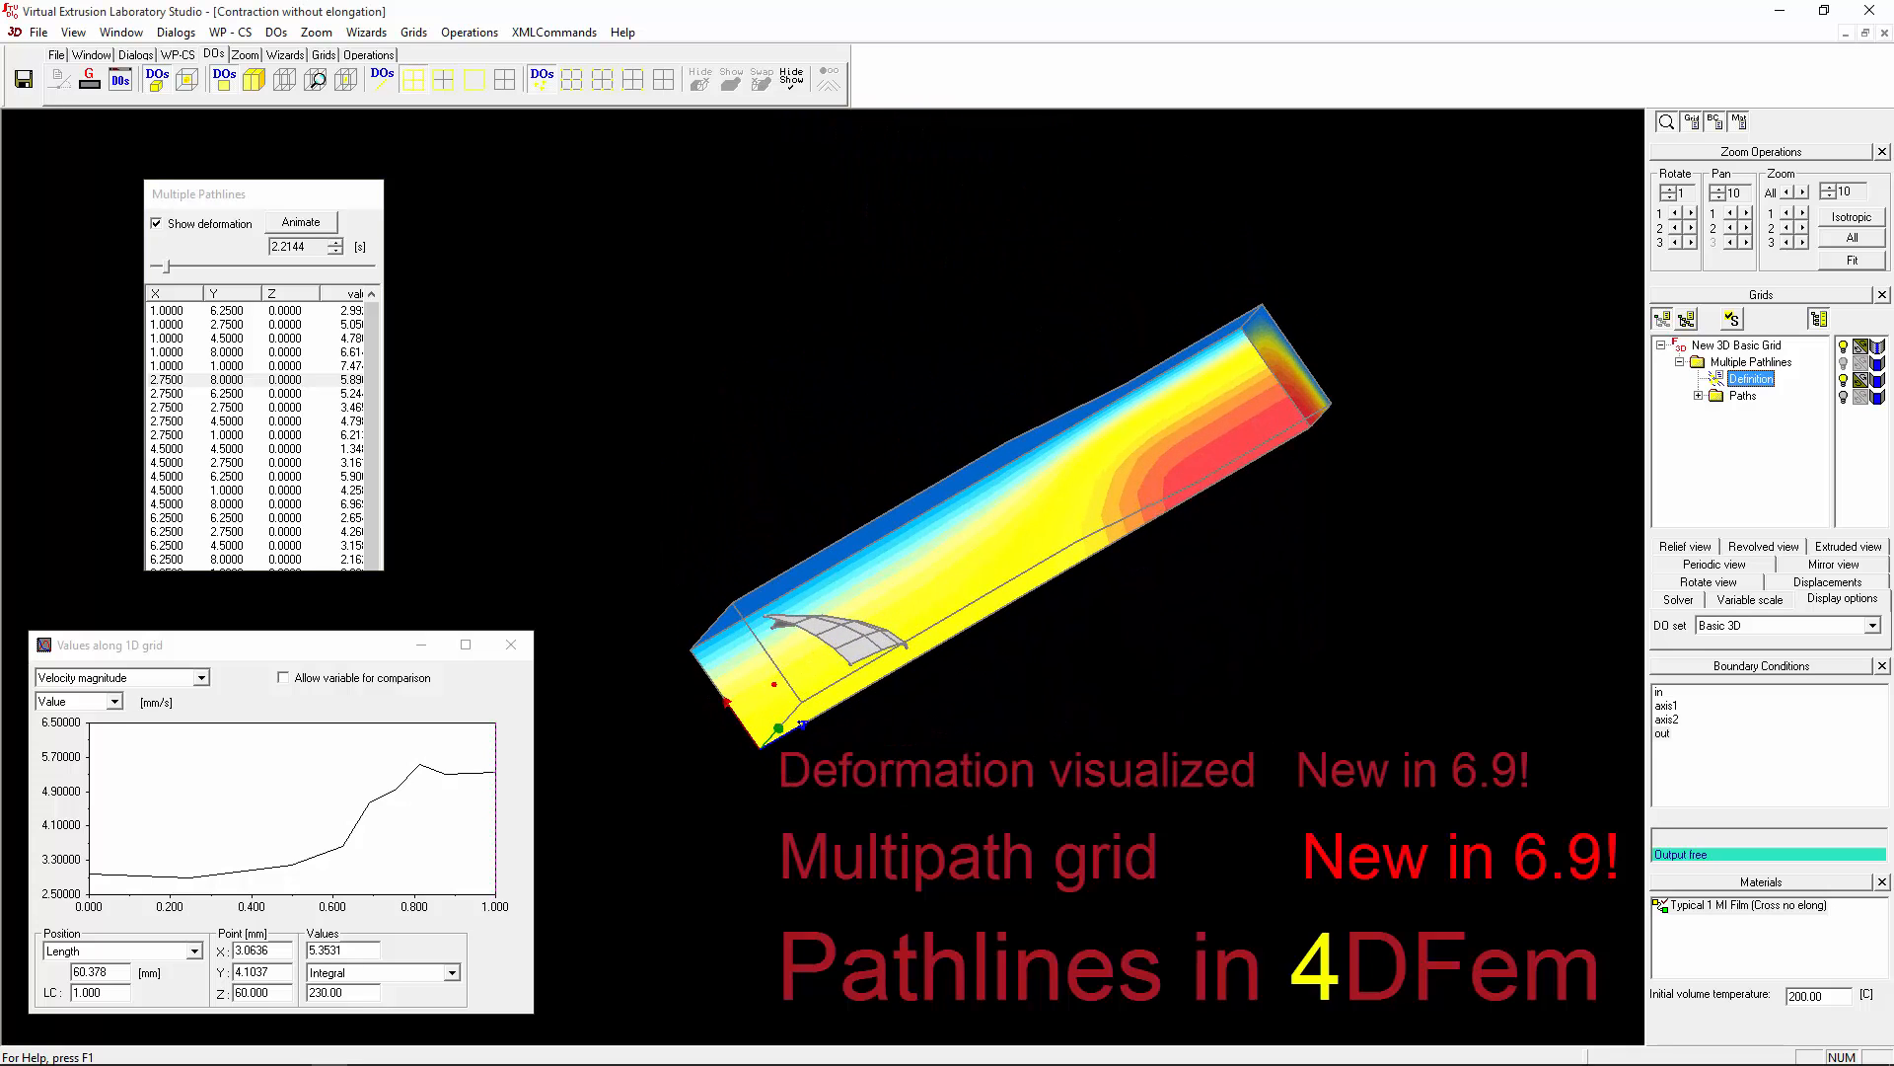
pyautogui.click(1877, 351)
pyautogui.click(474, 81)
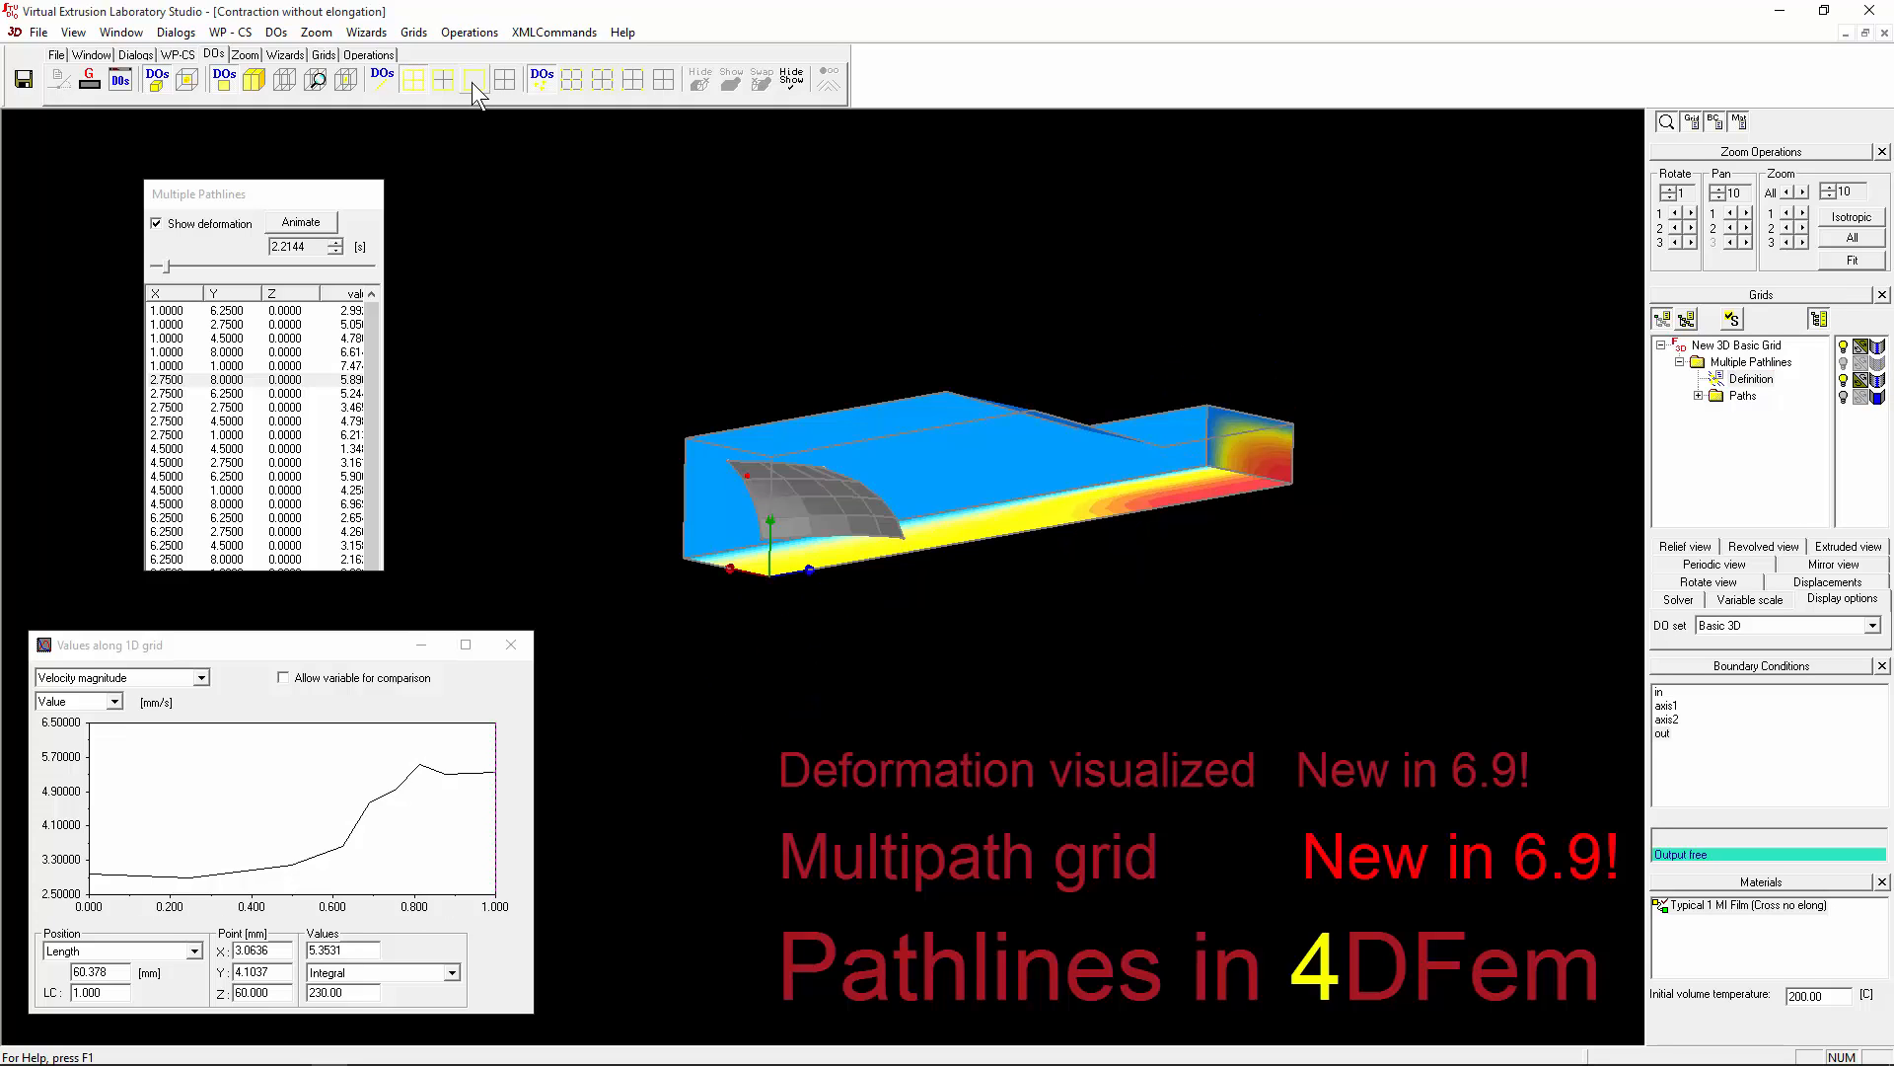
pyautogui.moveTo(947, 395); pyautogui.dragTo(987, 513, button='middle')
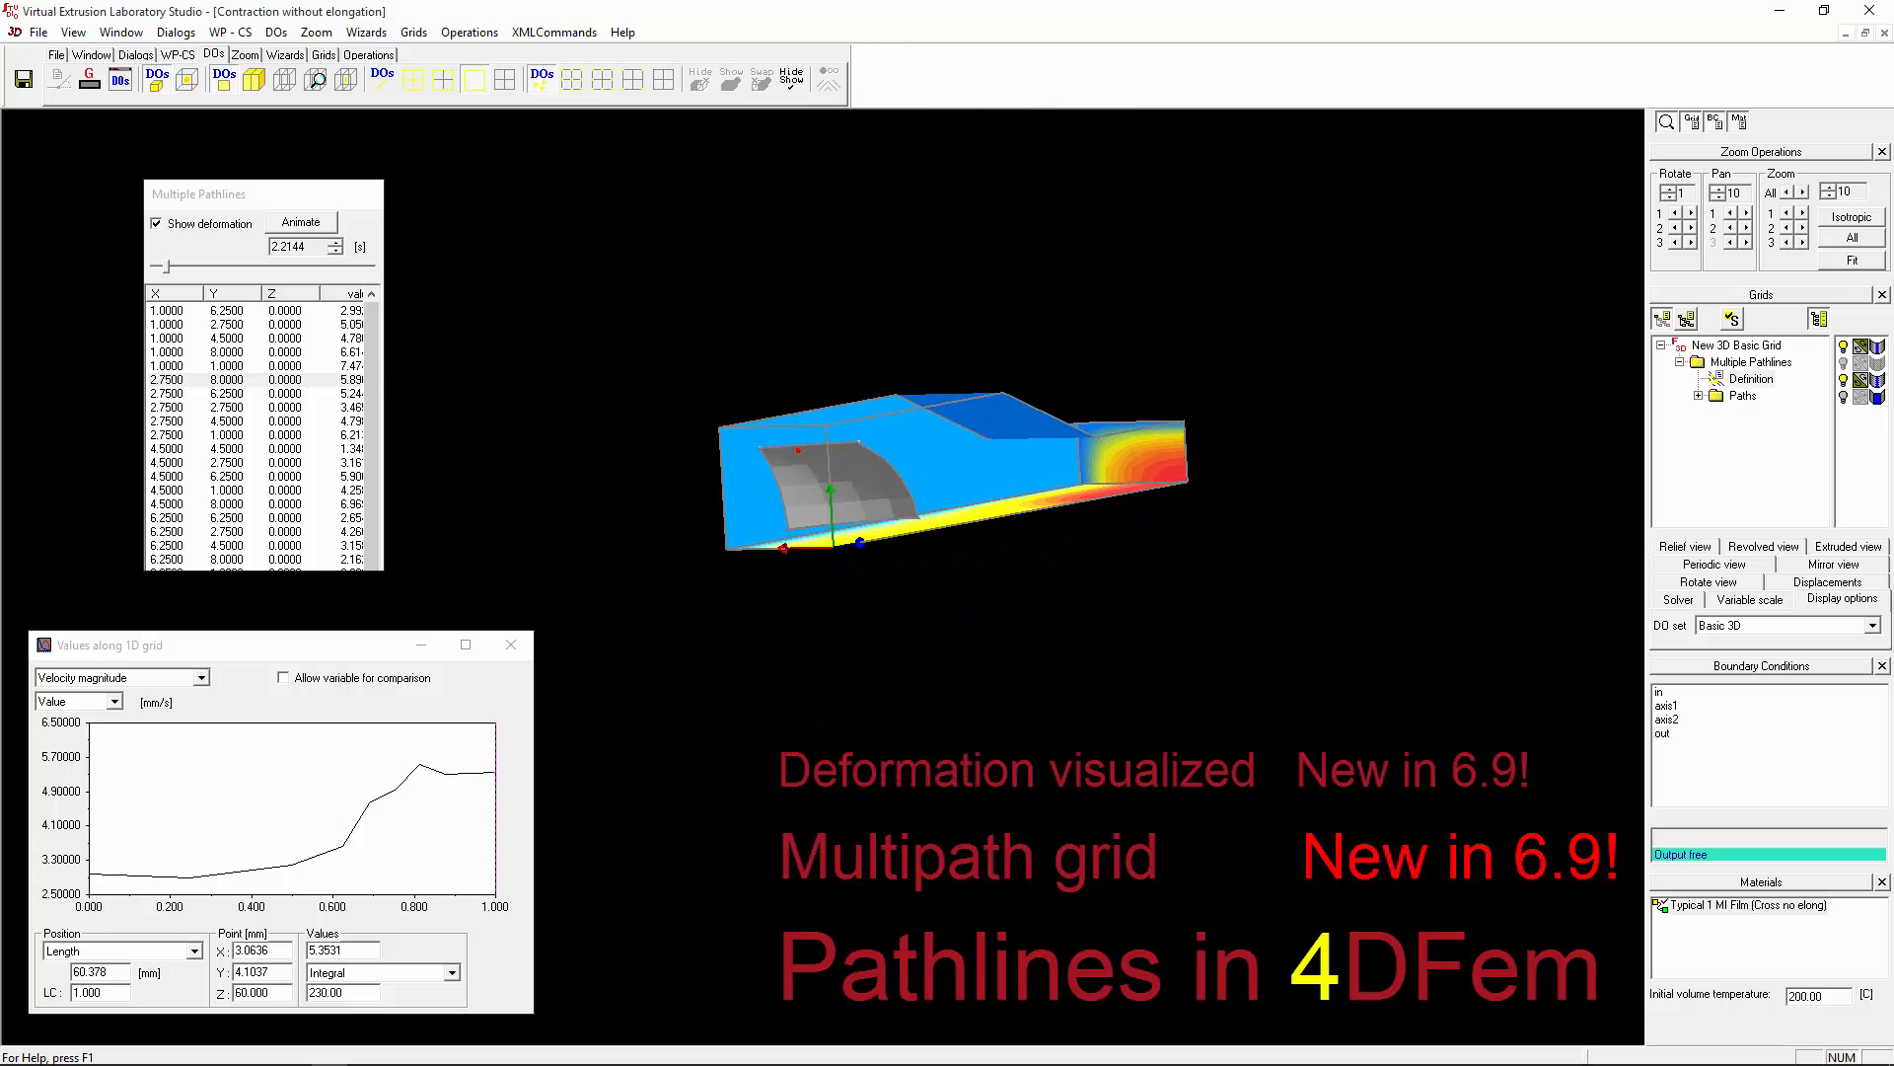
# Step: Advance the refined grid's deformation to 36.916 s and examine its shape against the outlet cross-section
pyautogui.moveTo(167, 267); pyautogui.dragTo(375, 258)
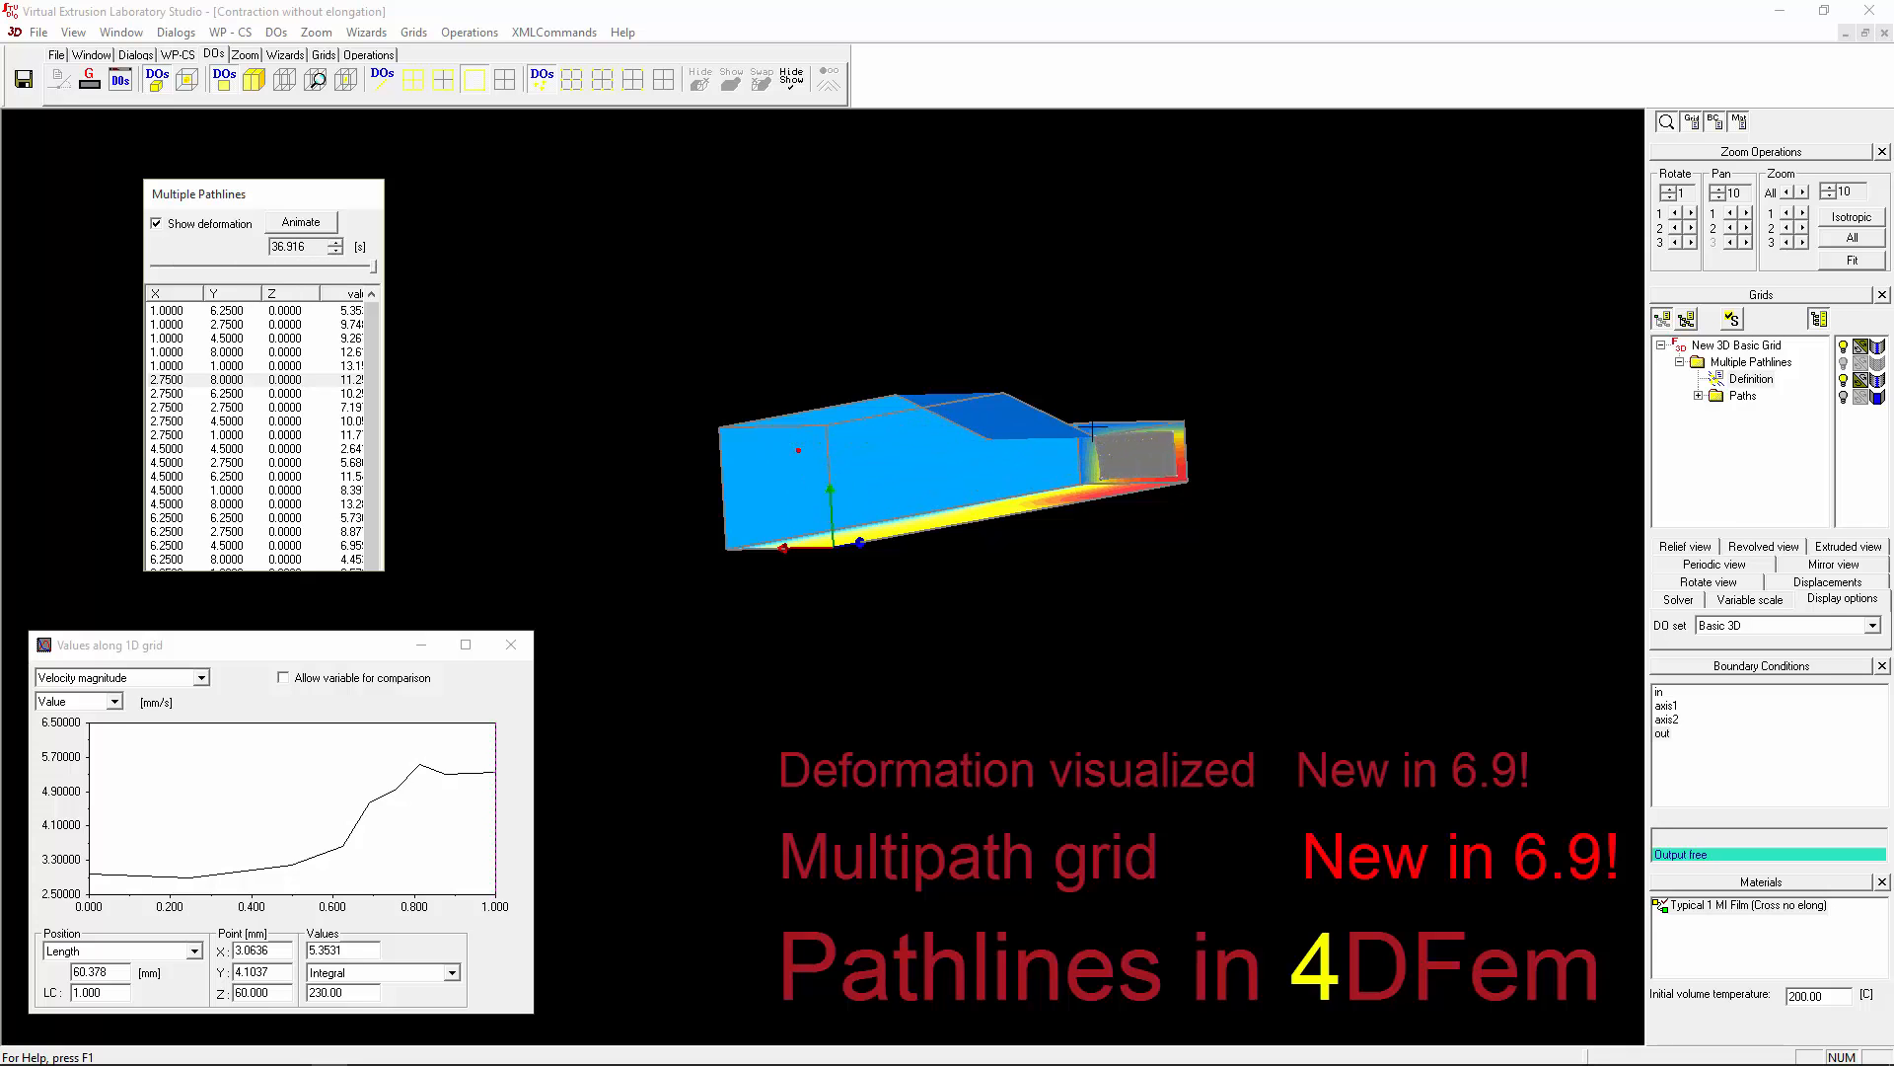
pyautogui.moveTo(1120, 477); pyautogui.dragTo(1038, 518, button='middle')
pyautogui.moveTo(1022, 550); pyautogui.dragTo(871, 444)
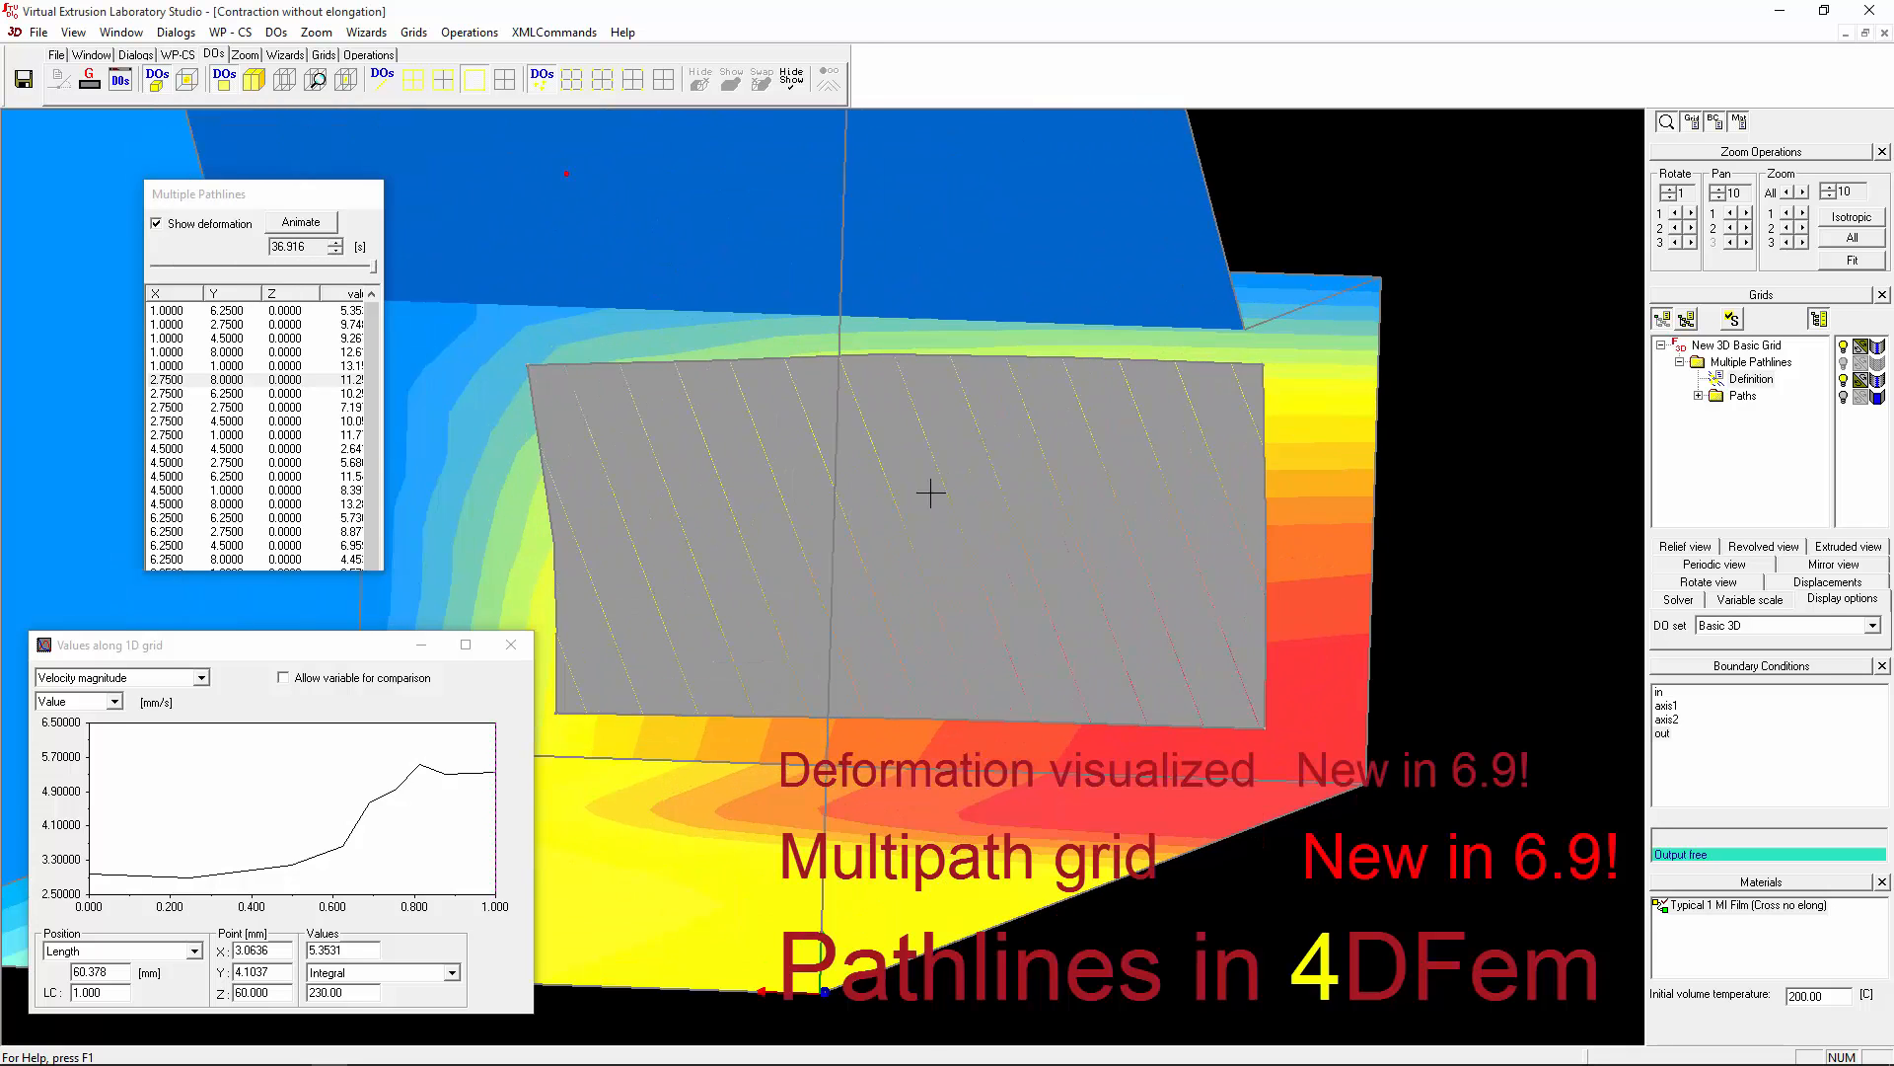
pyautogui.moveTo(930, 493); pyautogui.dragTo(993, 495, button='middle')
pyautogui.press('3')
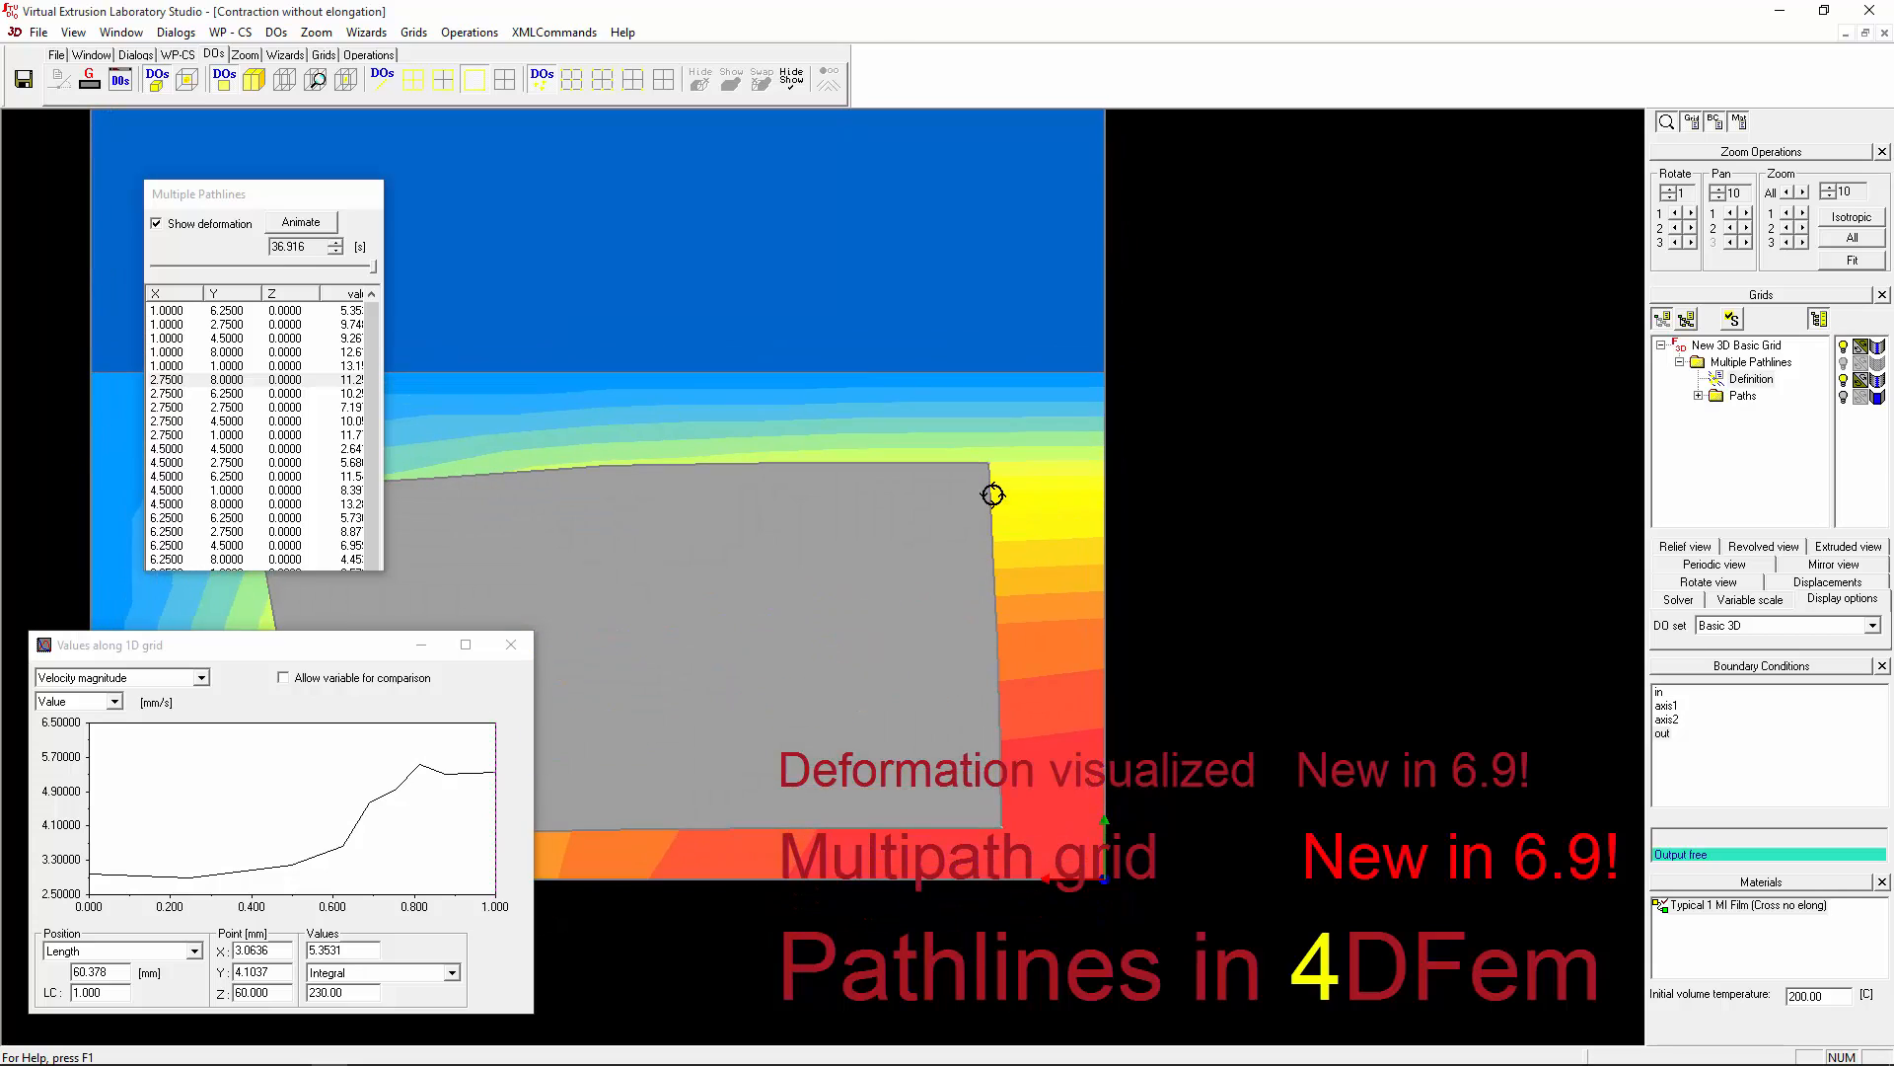
pyautogui.press('f')
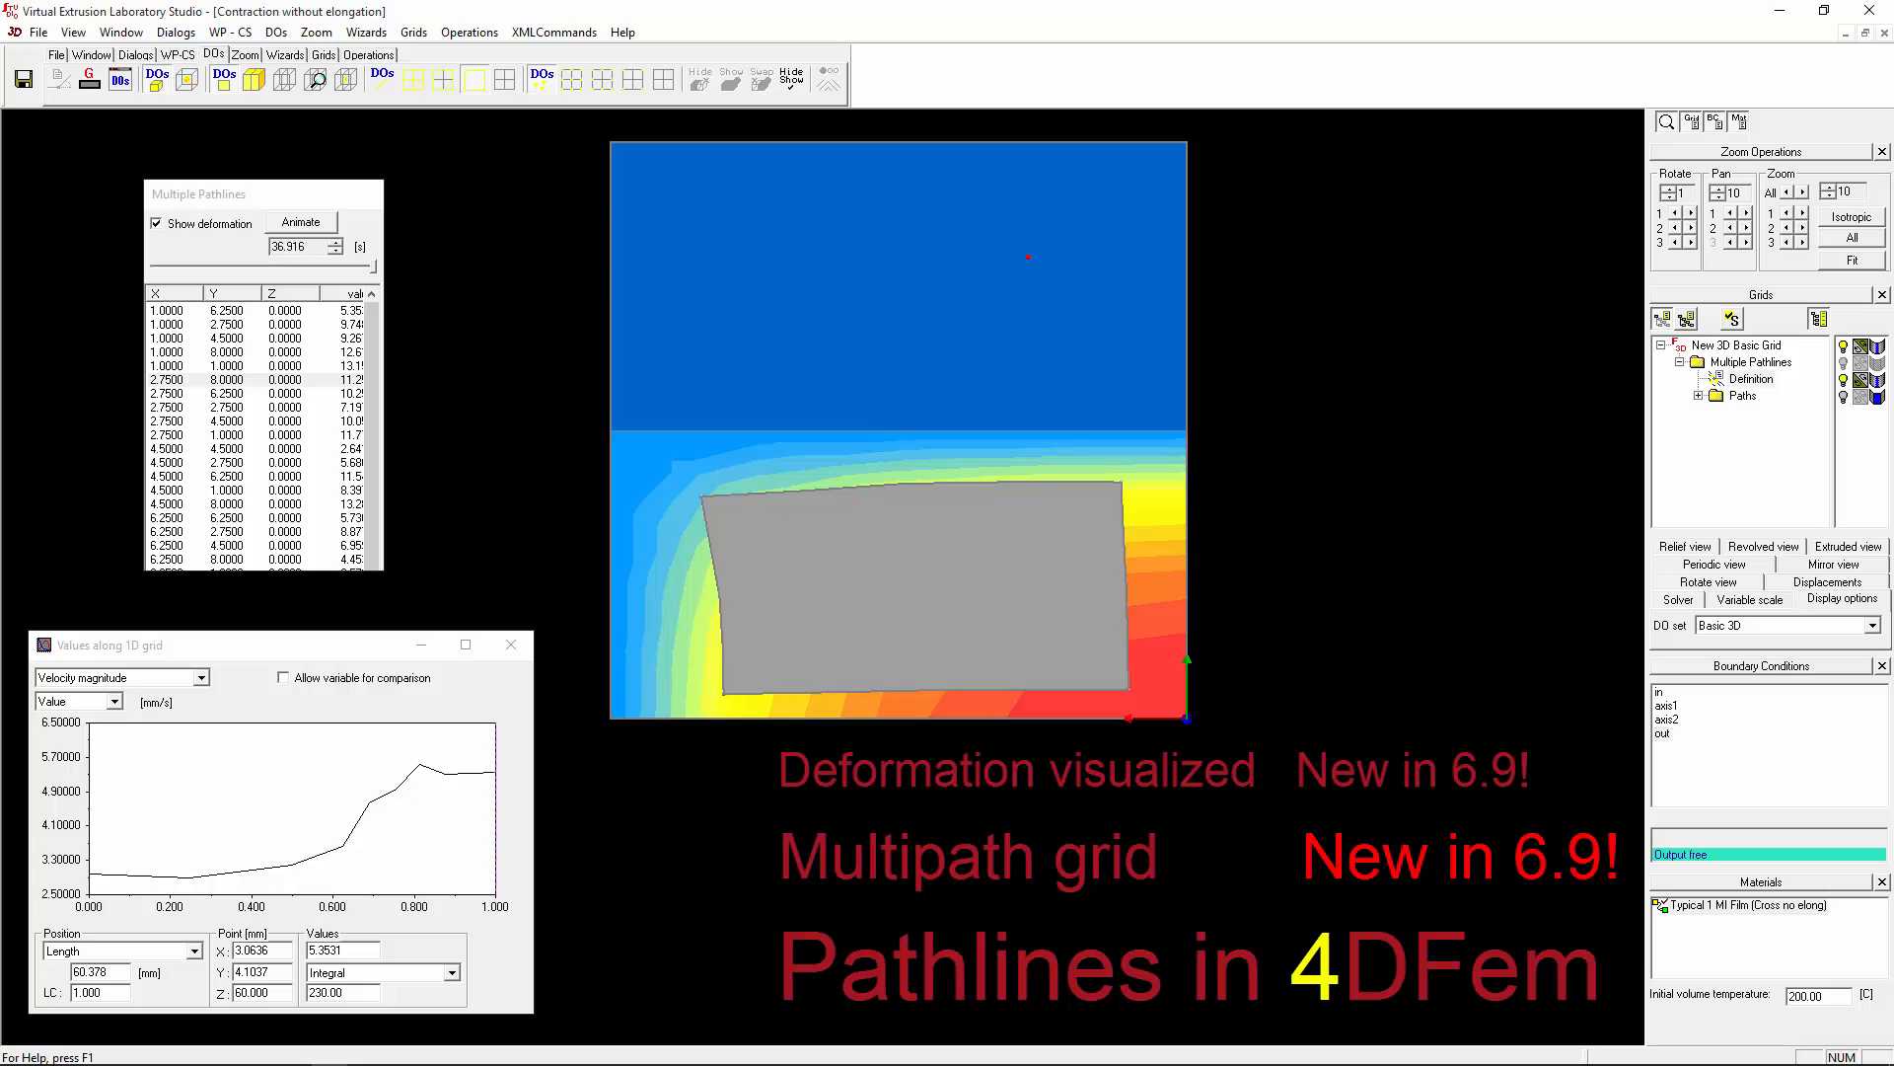
pyautogui.scroll(-4, 1362, 451)
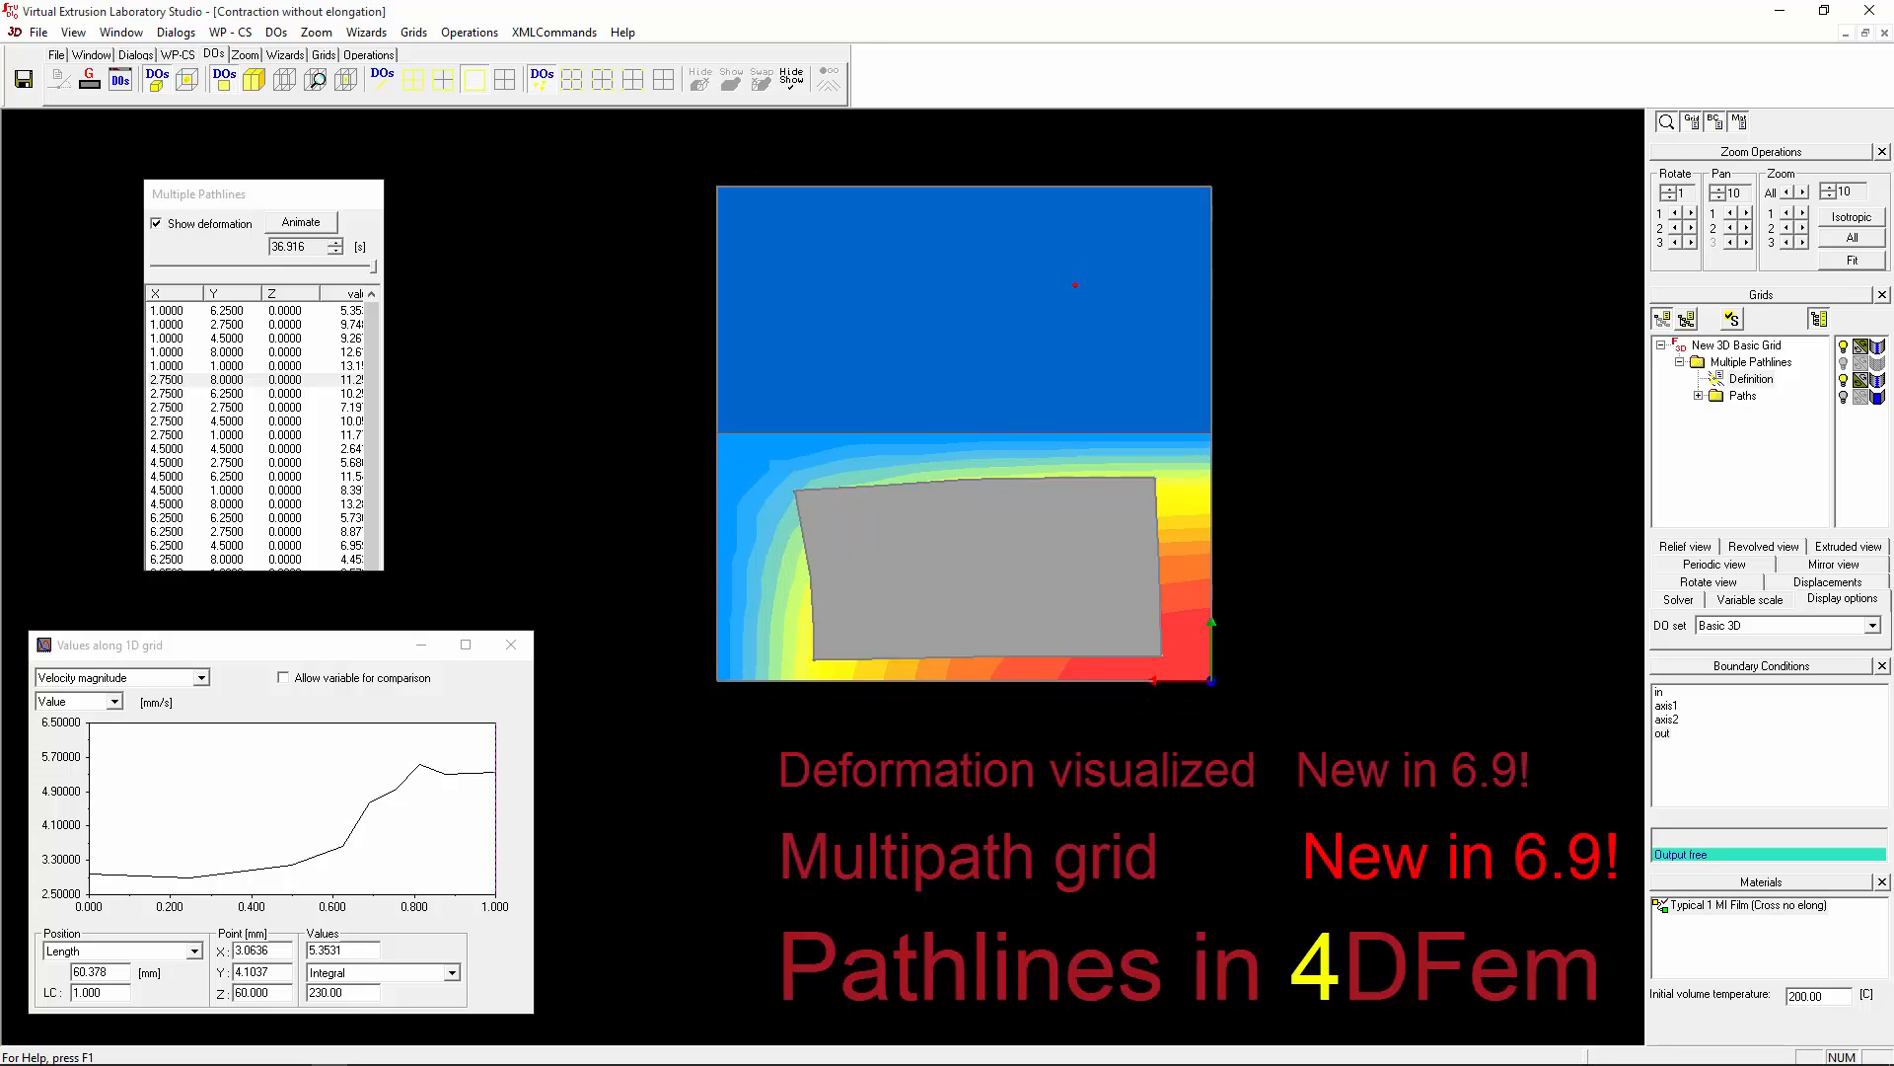
pyautogui.moveTo(1362, 451); pyautogui.dragTo(1036, 567, button='middle')
pyautogui.scroll(-6, 839, 515)
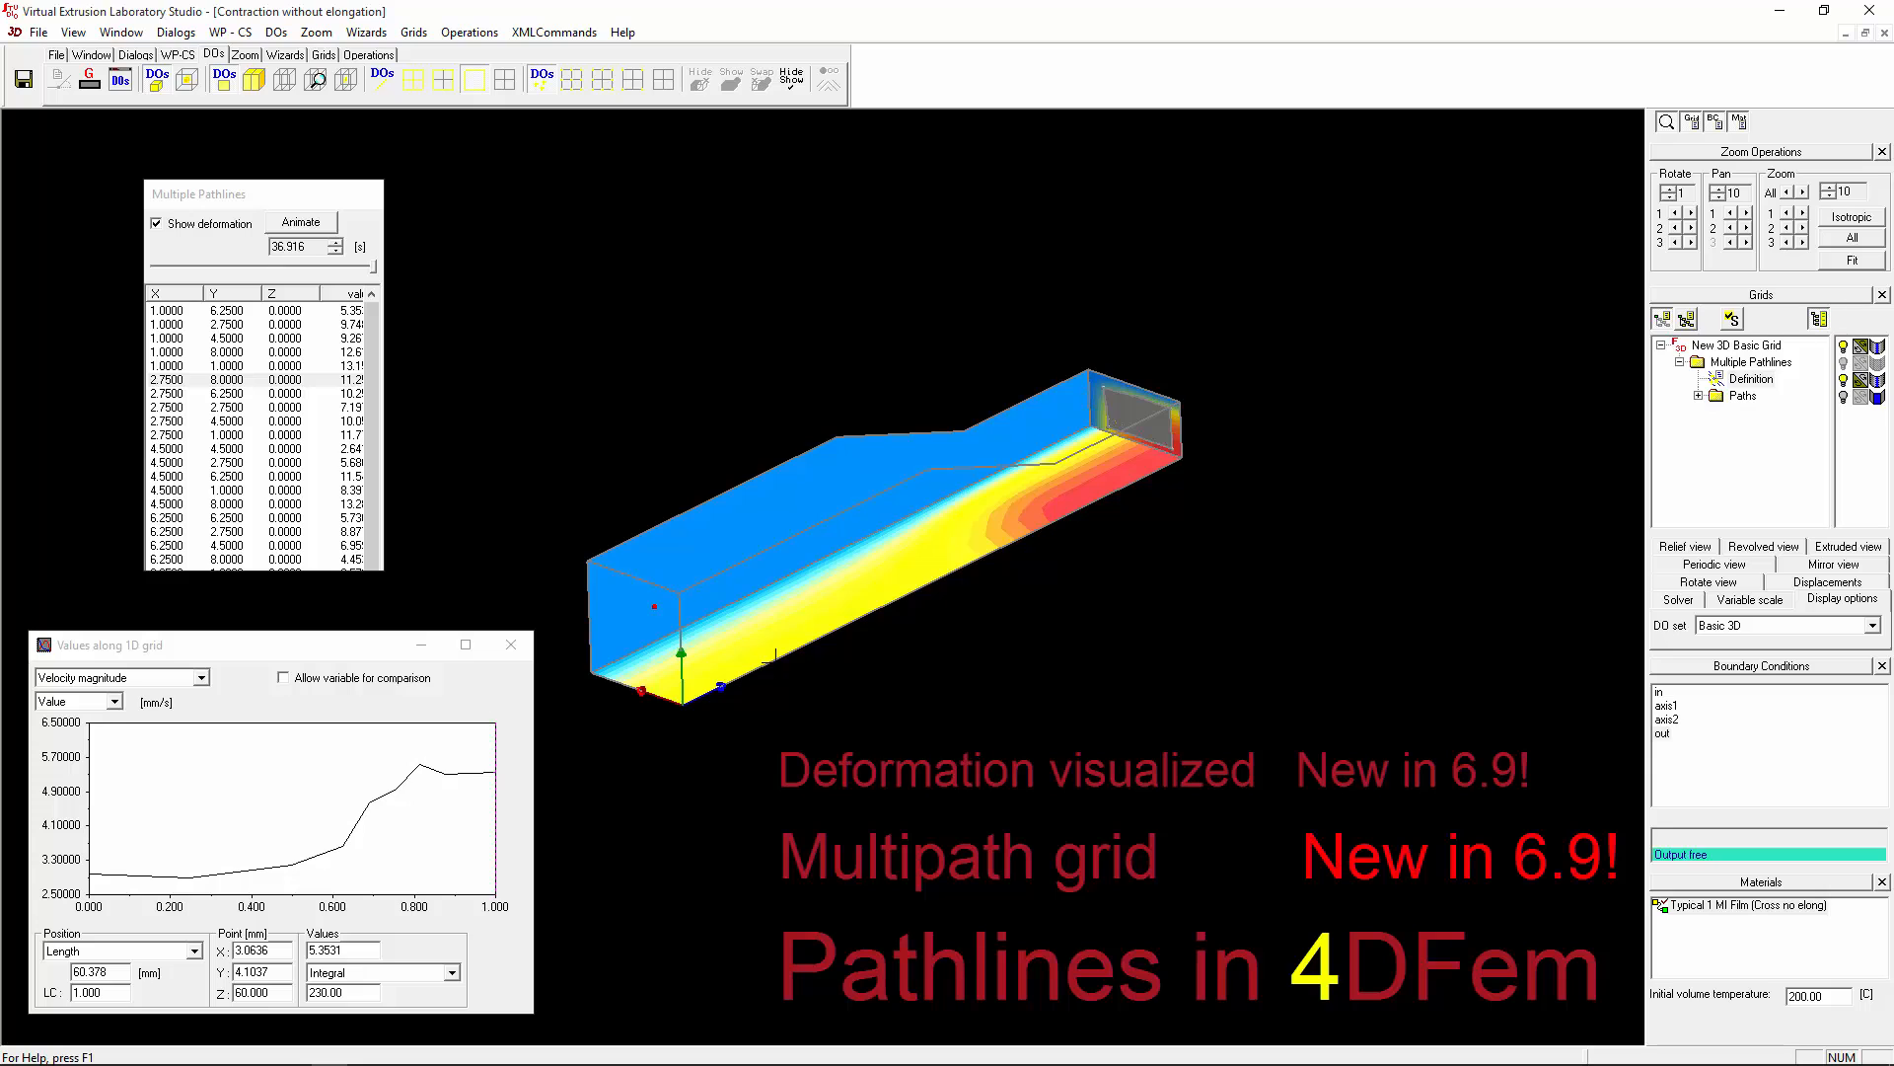
# Step: Inspect the grid at the duct outlet and return its deformation time to -0.0006 s at the inlet
pyautogui.scroll(2, 747, 640)
pyautogui.moveTo(785, 610); pyautogui.dragTo(930, 538, button='middle')
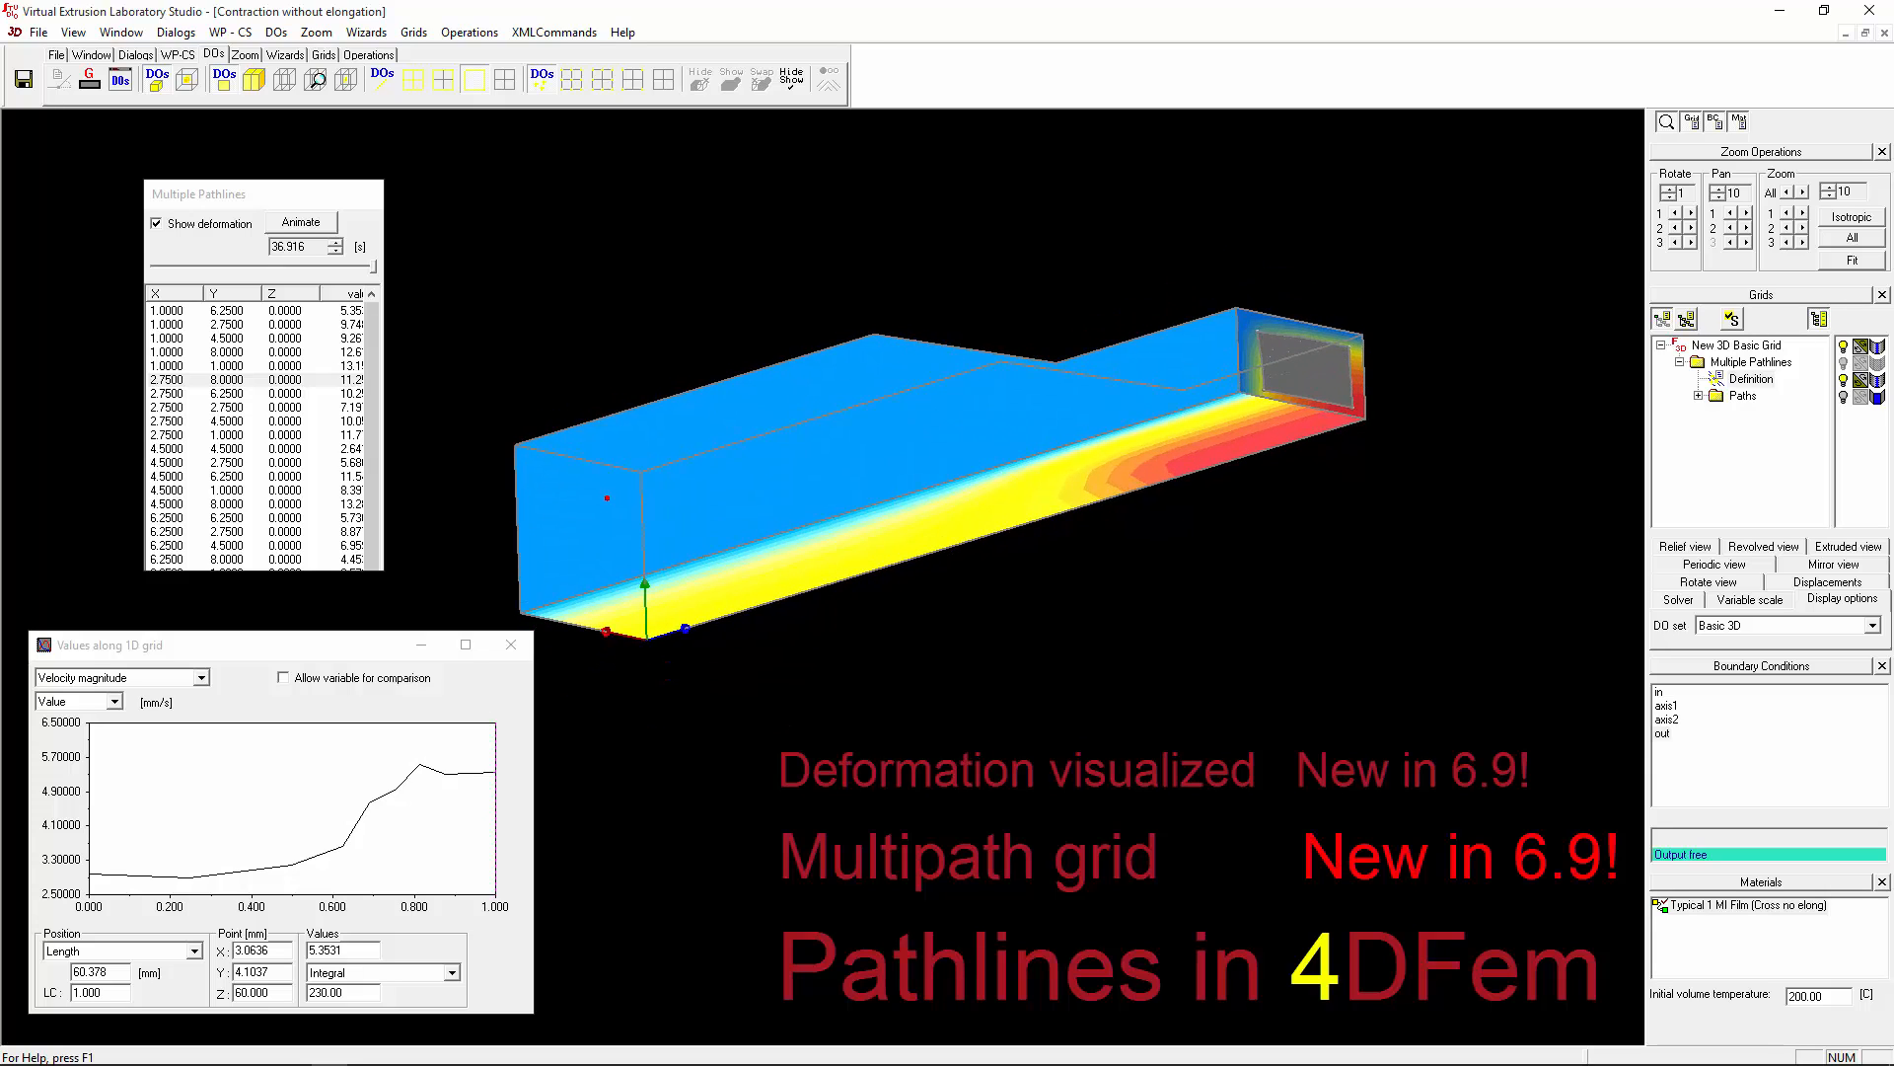
pyautogui.click(1733, 381)
pyautogui.moveTo(838, 448); pyautogui.dragTo(860, 454, button='middle')
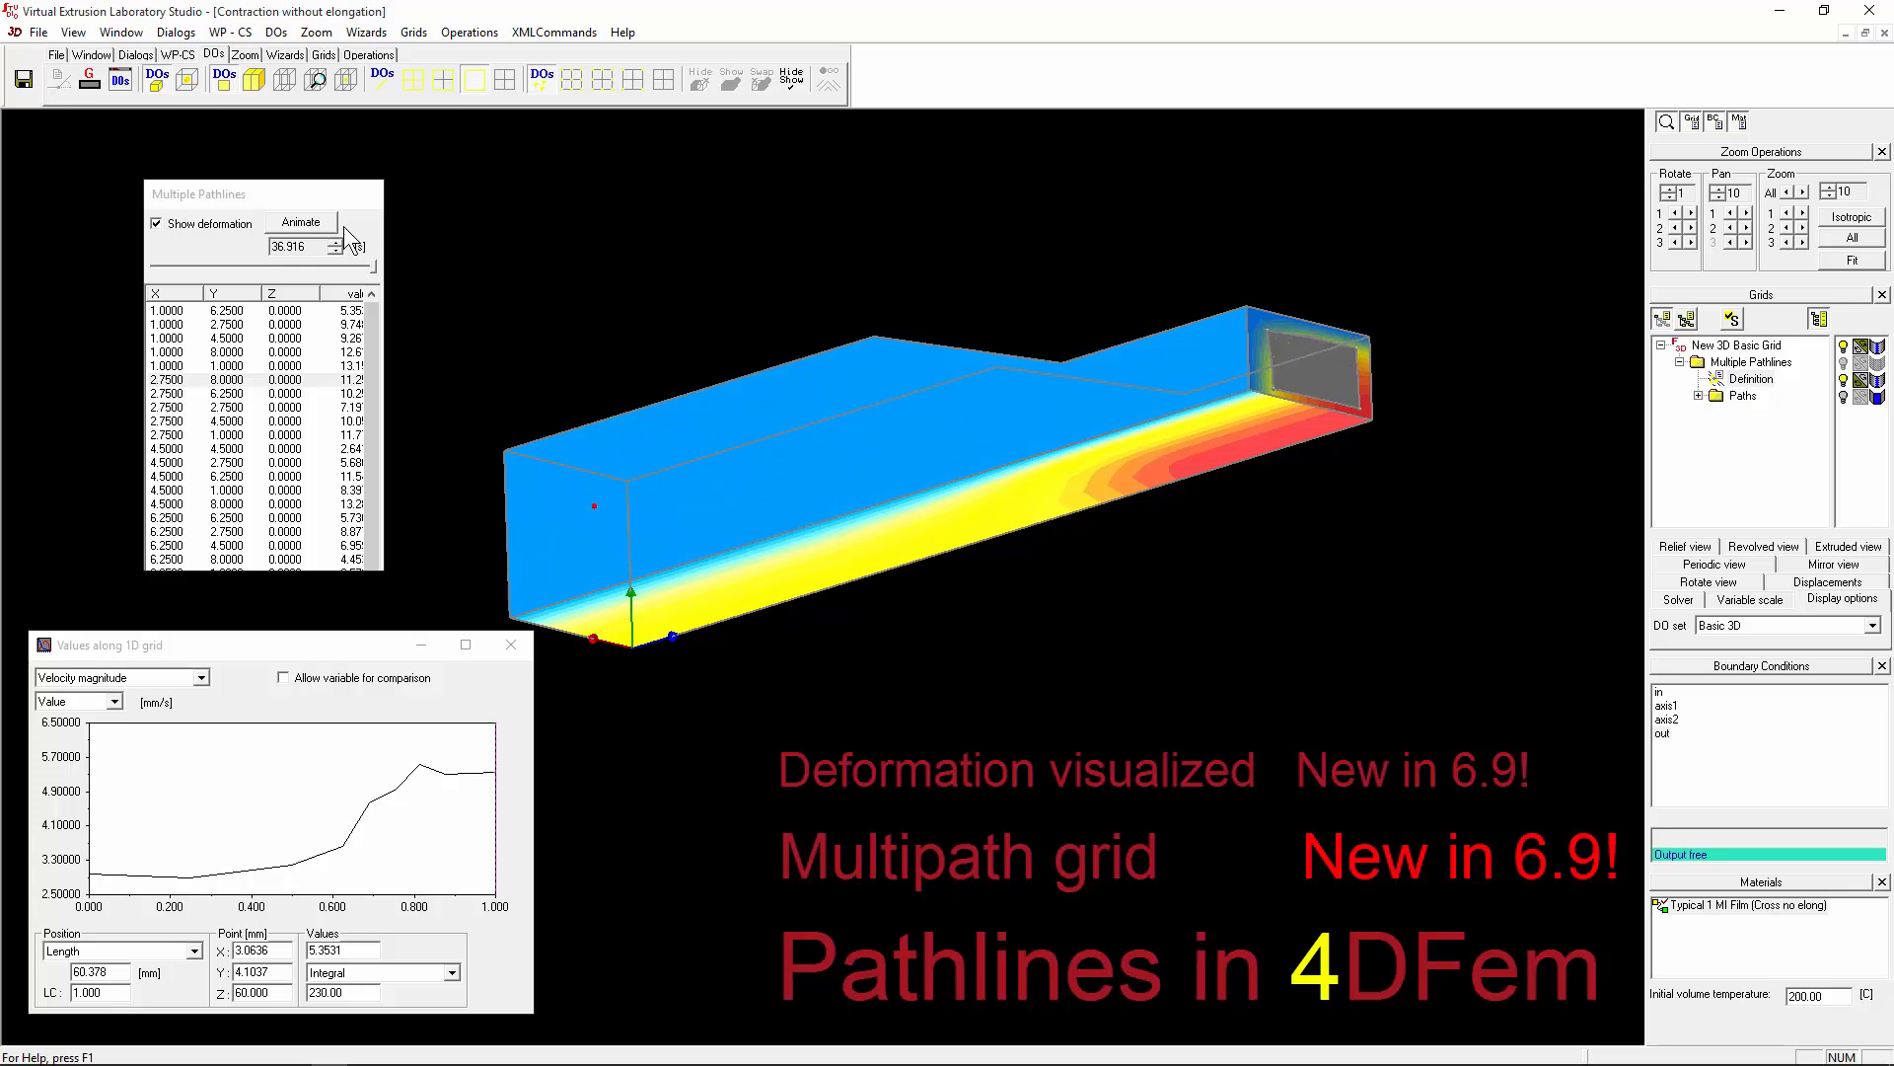
pyautogui.moveTo(372, 269); pyautogui.dragTo(148, 272)
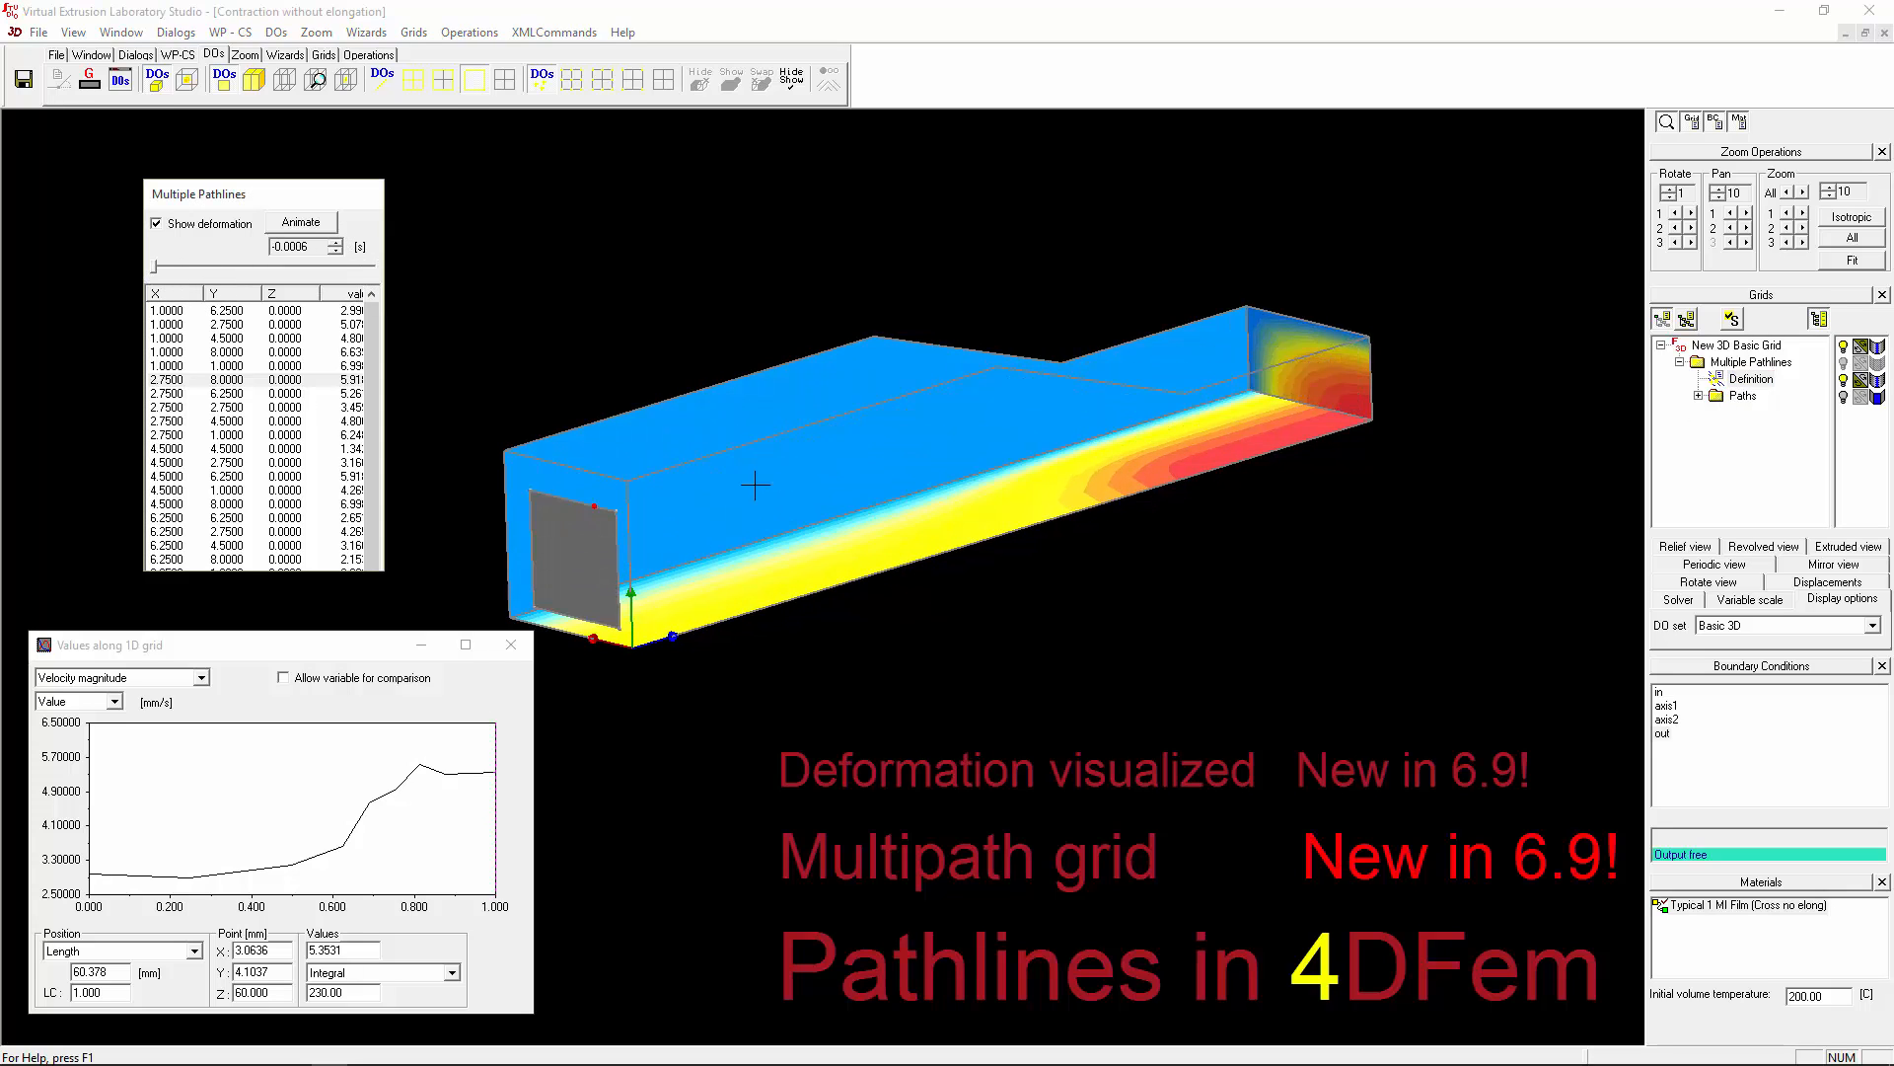
# Step: Delete the existing Multiple Pathlines grid and add a new multiple-pathlines grid under New 3D Basic Grid
pyautogui.doubleClick(1763, 362)
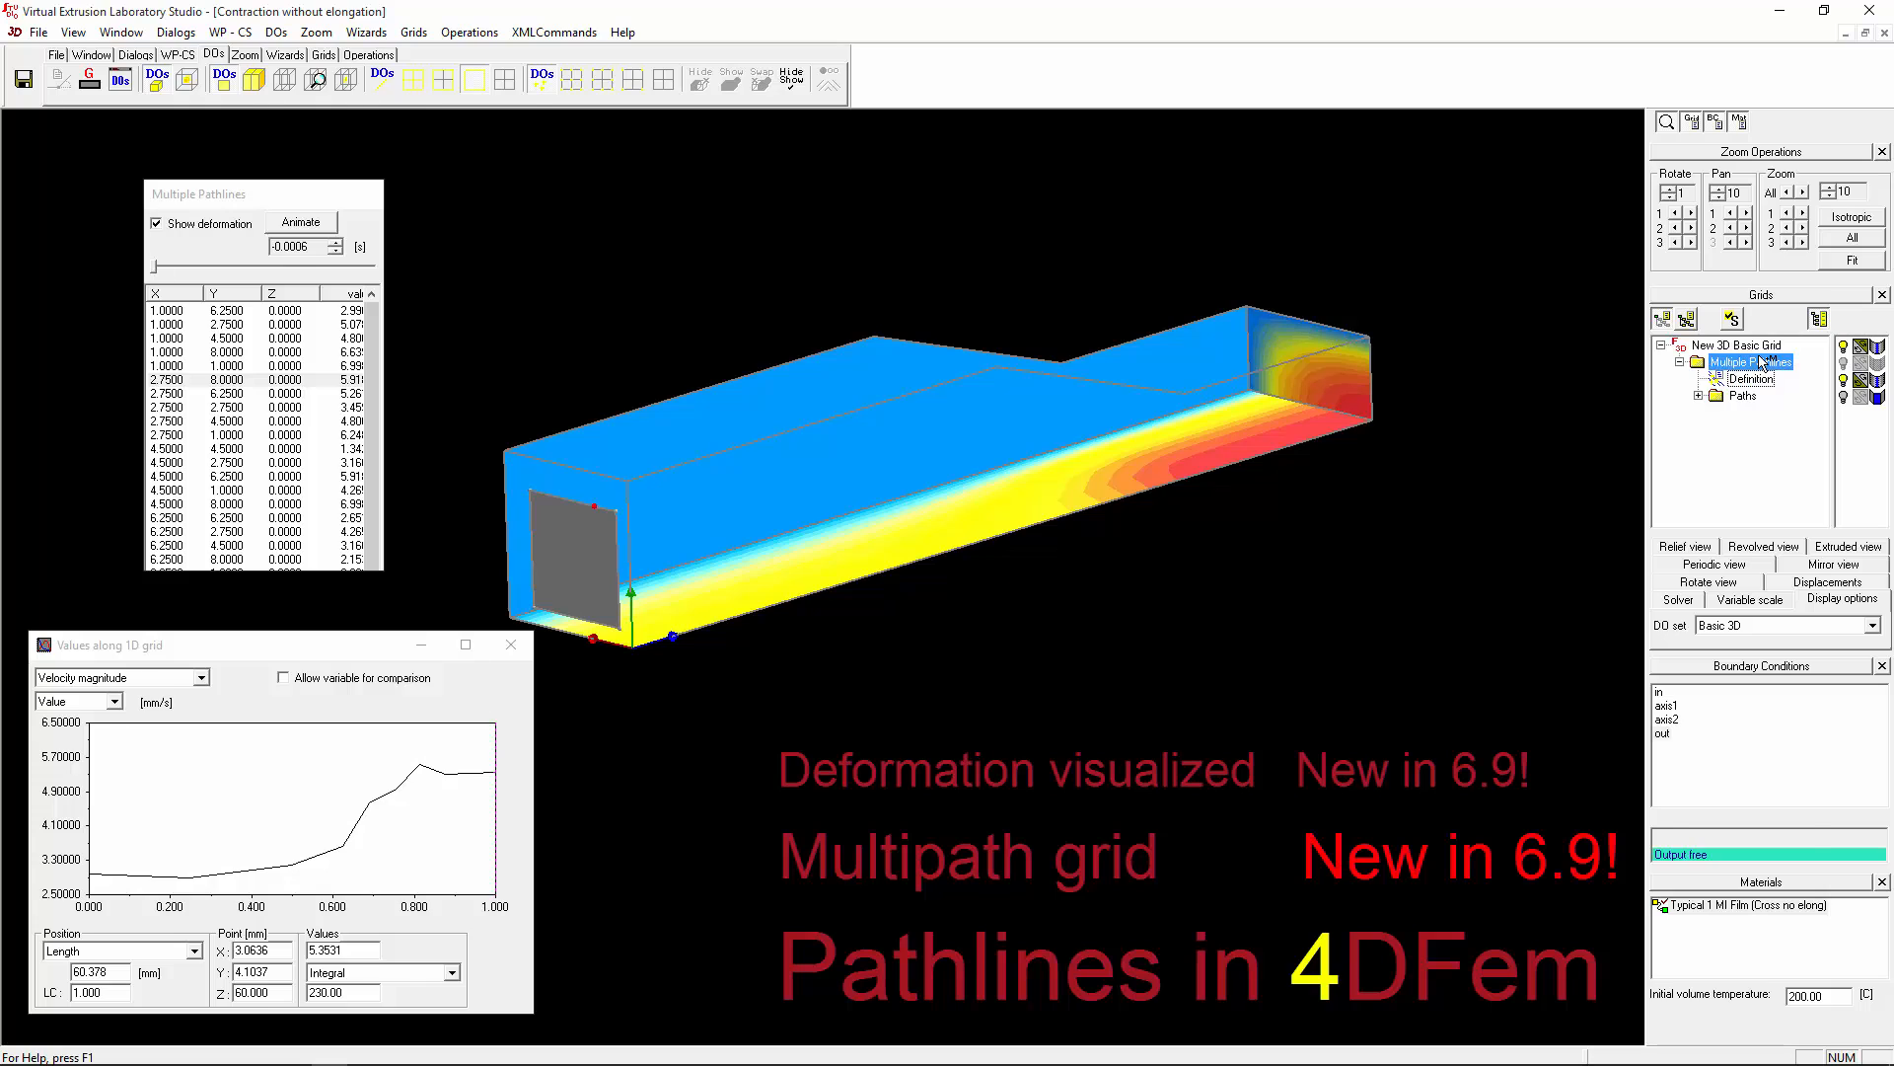
pyautogui.press('Delete')
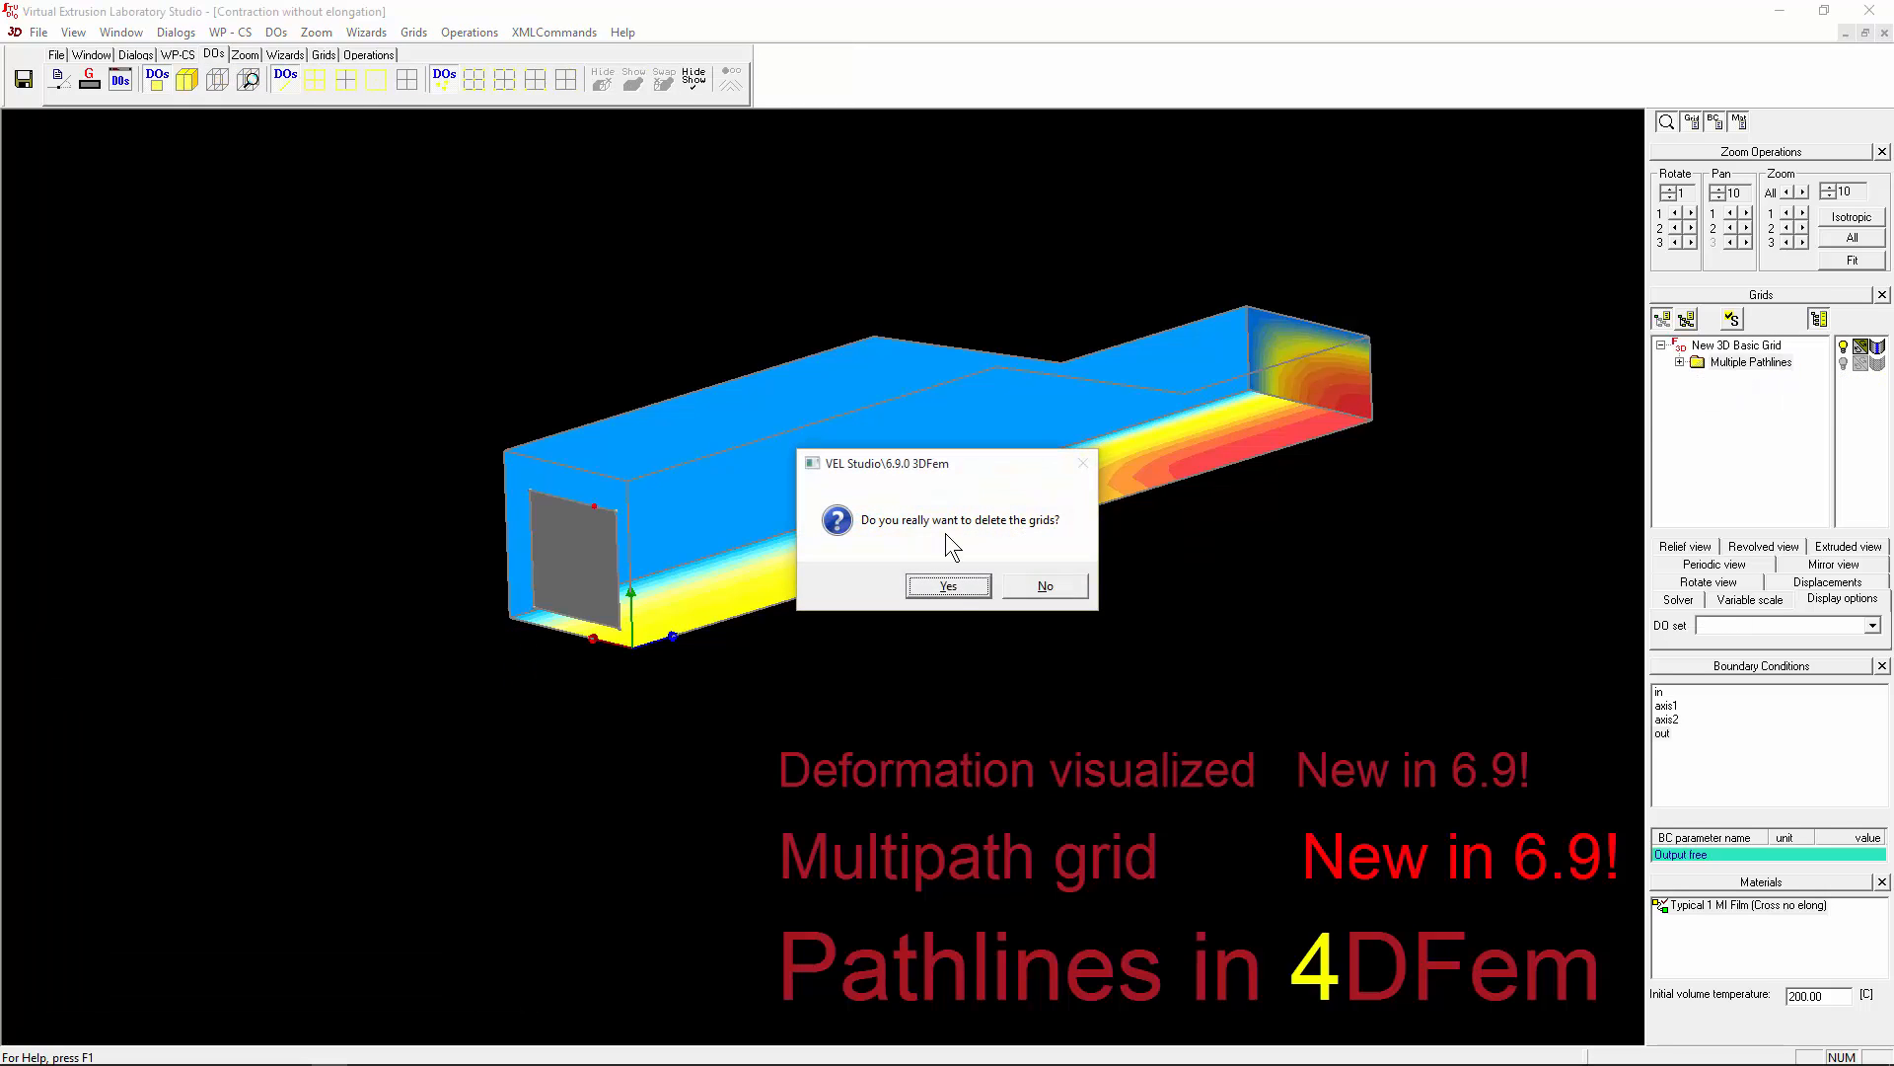
pyautogui.click(947, 587)
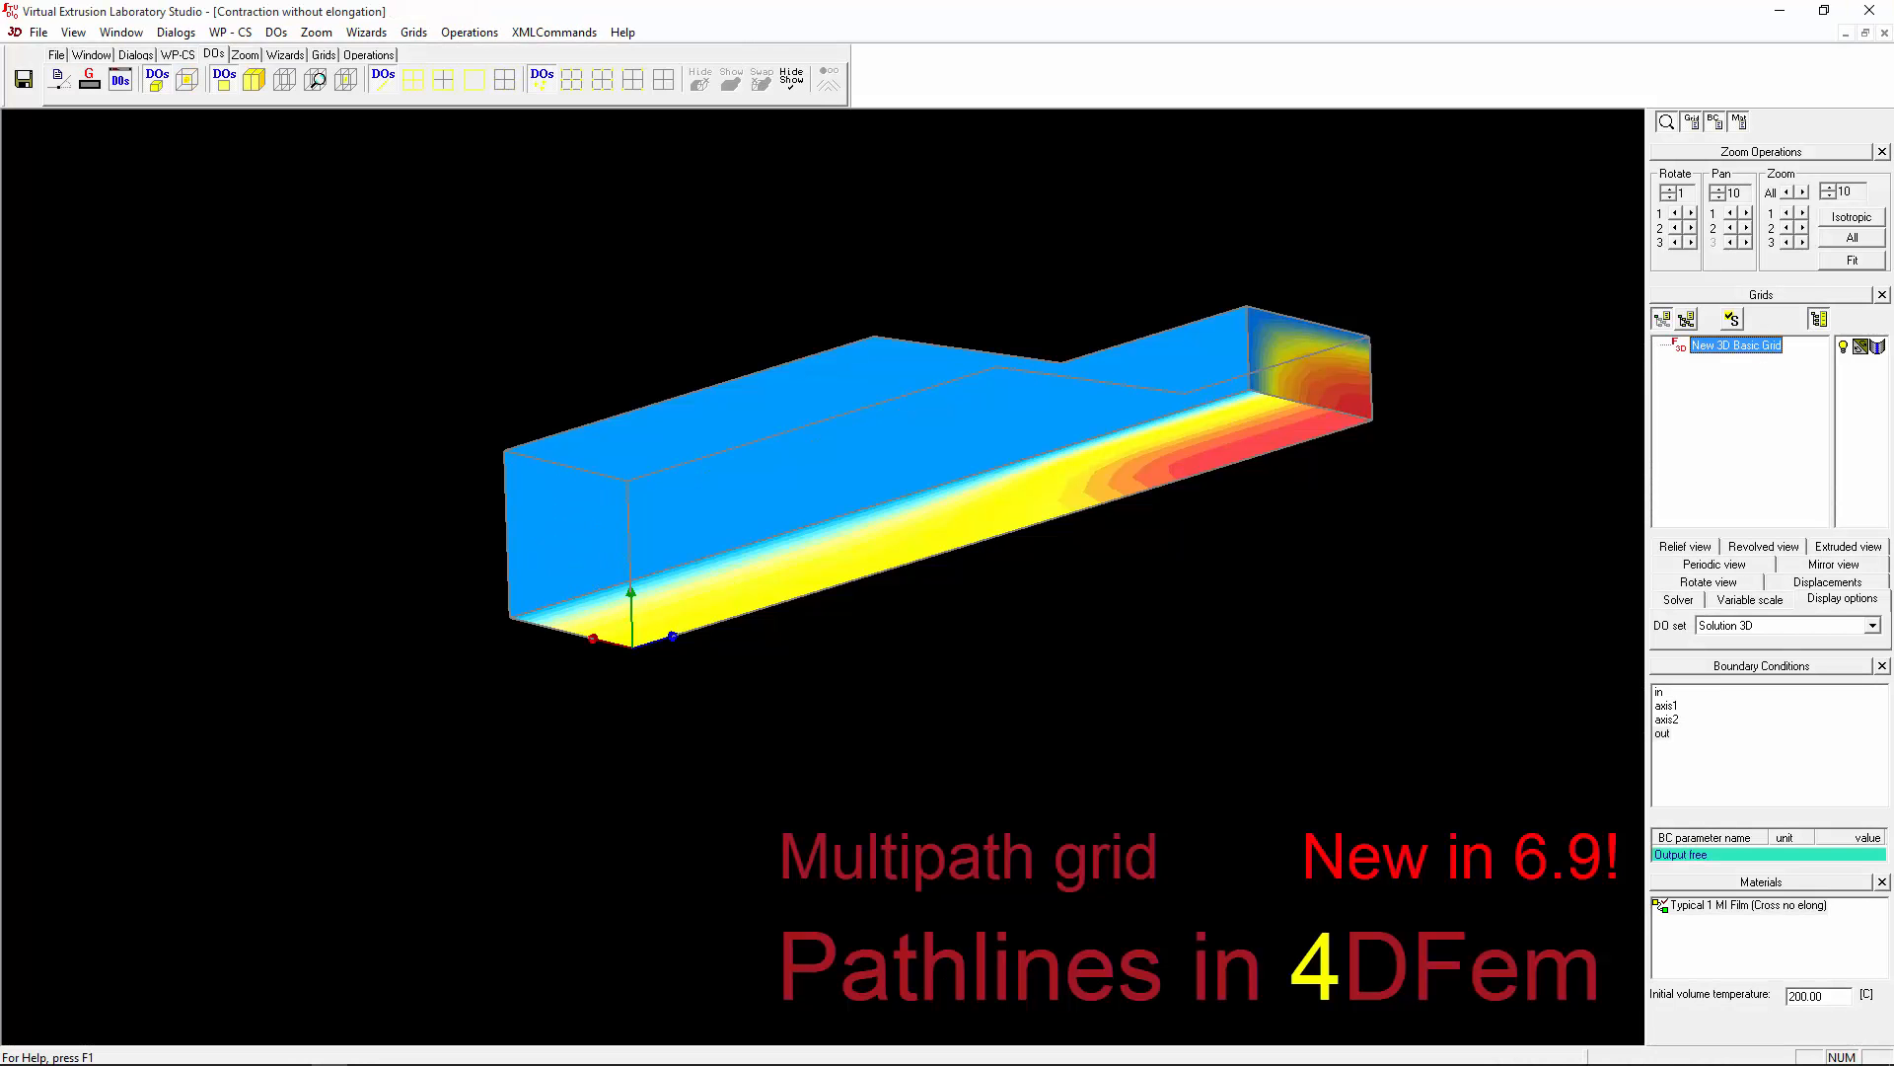
pyautogui.click(324, 54)
pyautogui.click(413, 81)
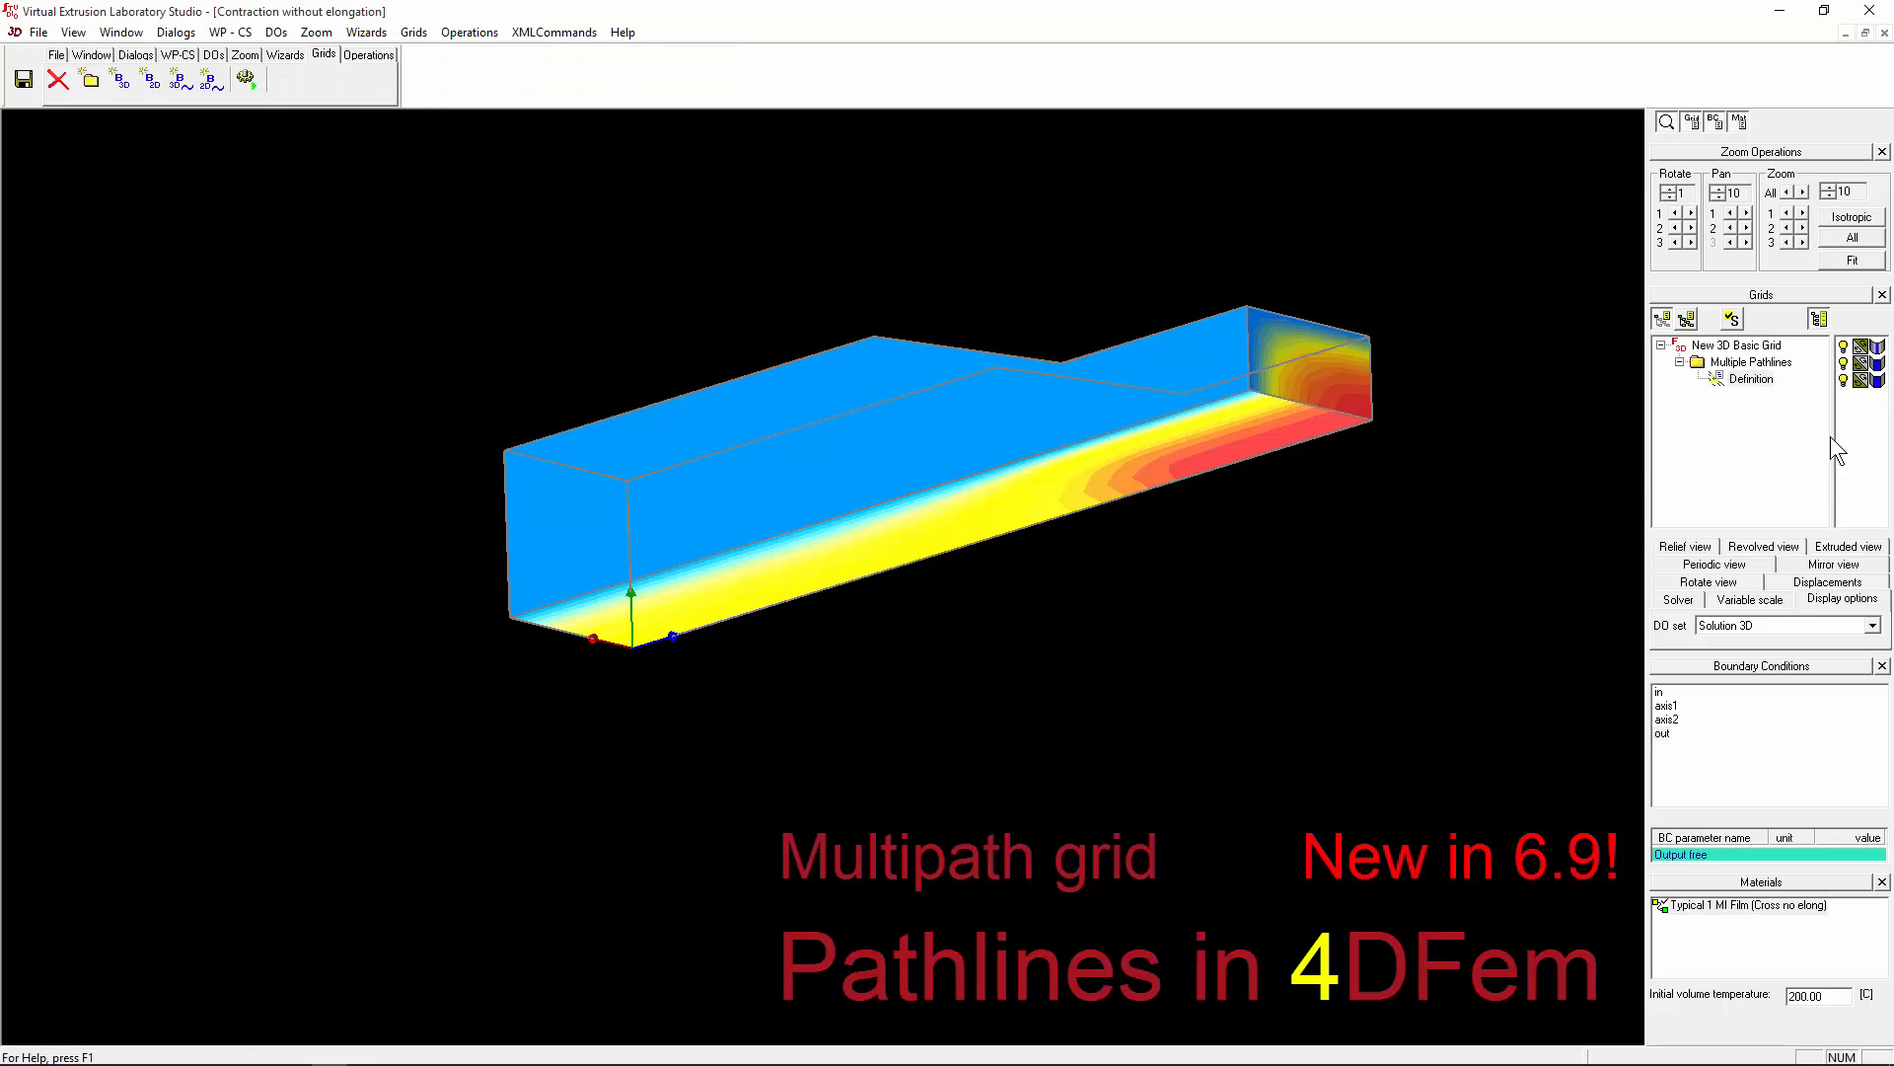
# Step: Create a 3D brick element (hexahedra) in the Definition grid at x 4, y 4, z 2
pyautogui.click(369, 55)
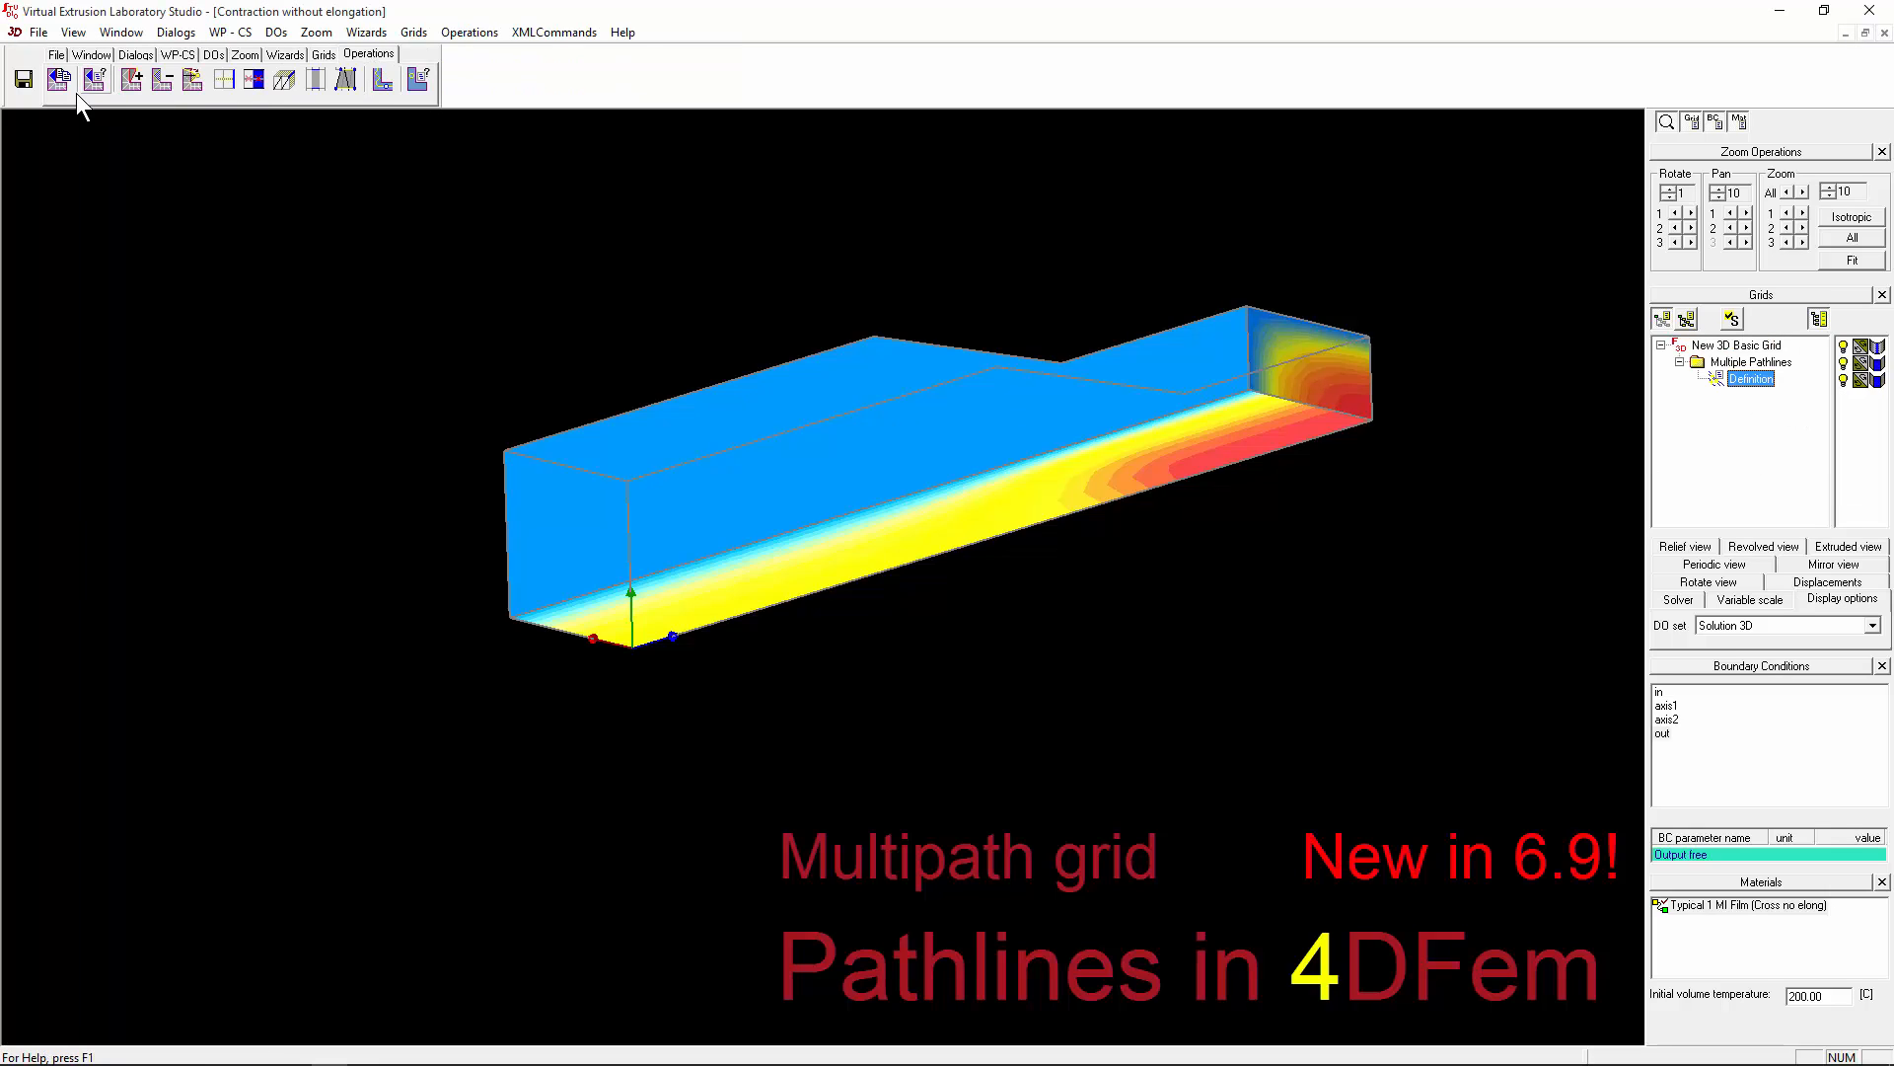
pyautogui.click(134, 81)
pyautogui.click(160, 365)
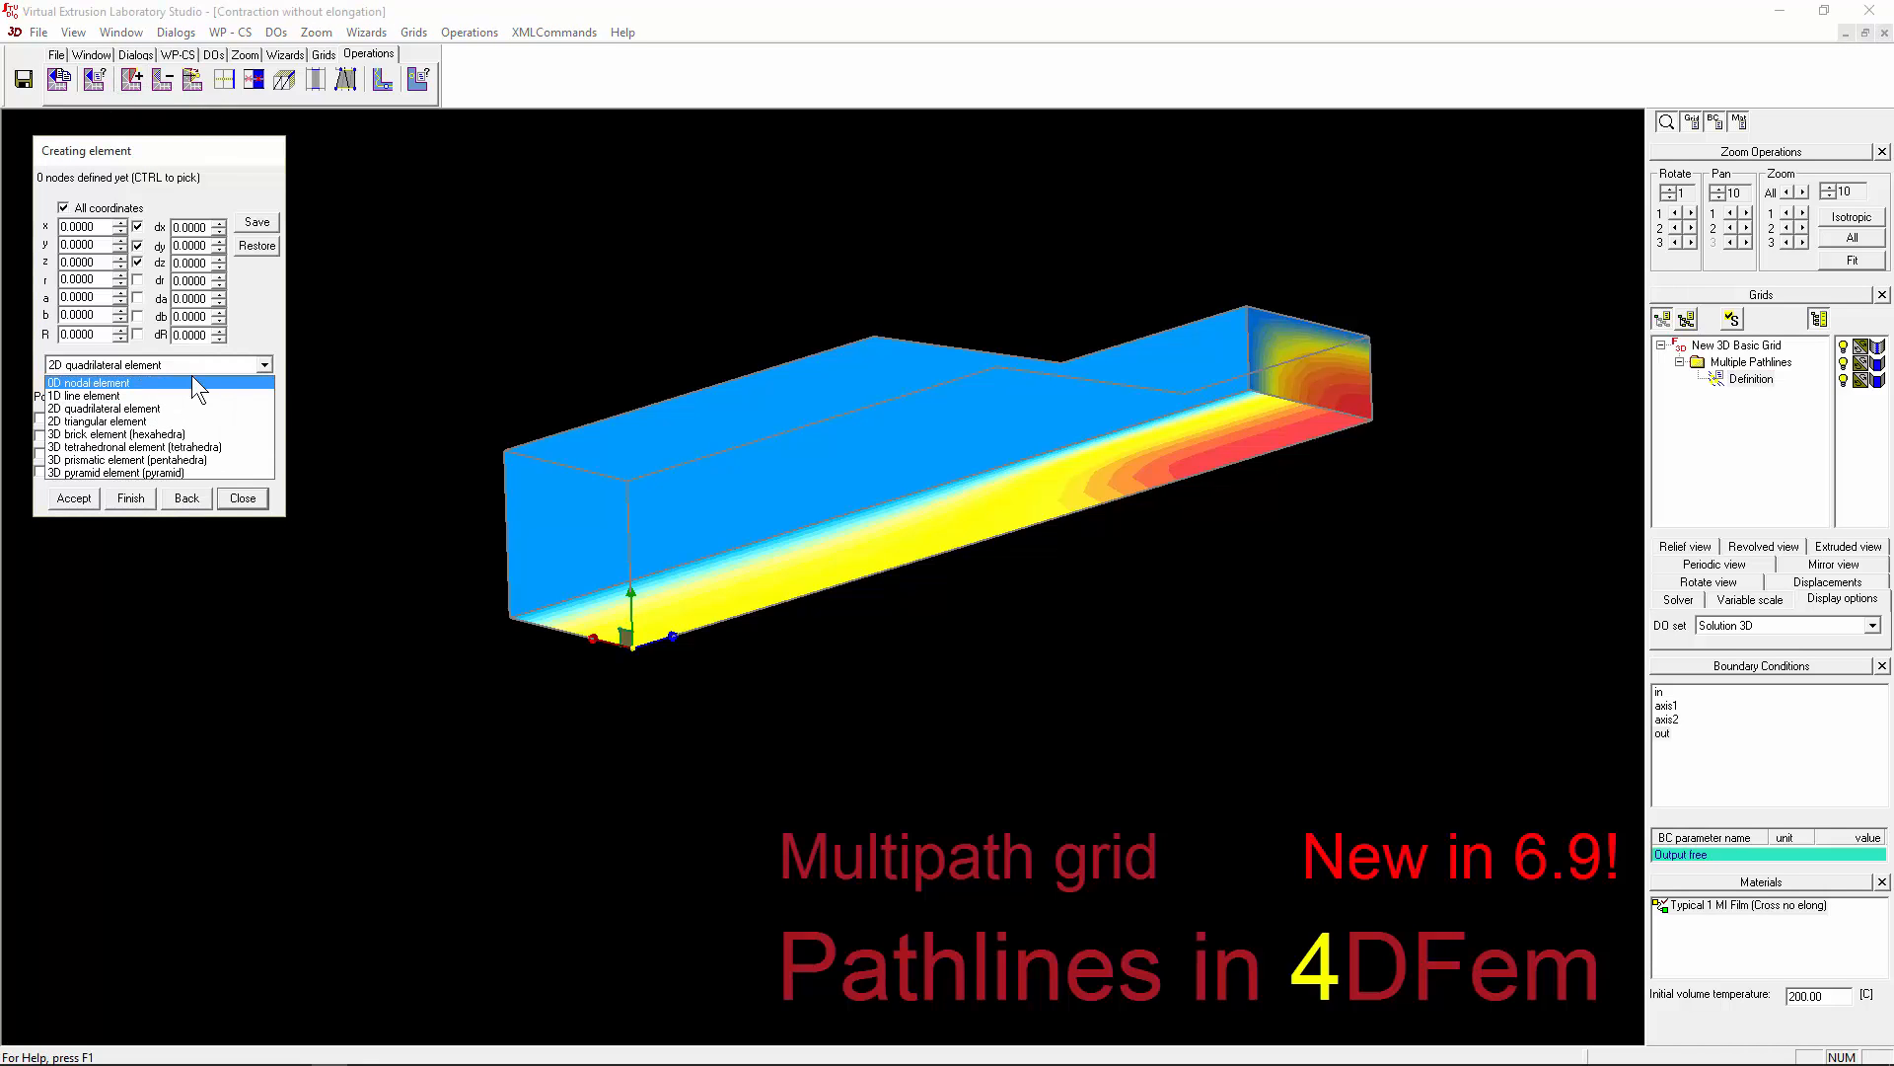
pyautogui.click(108, 434)
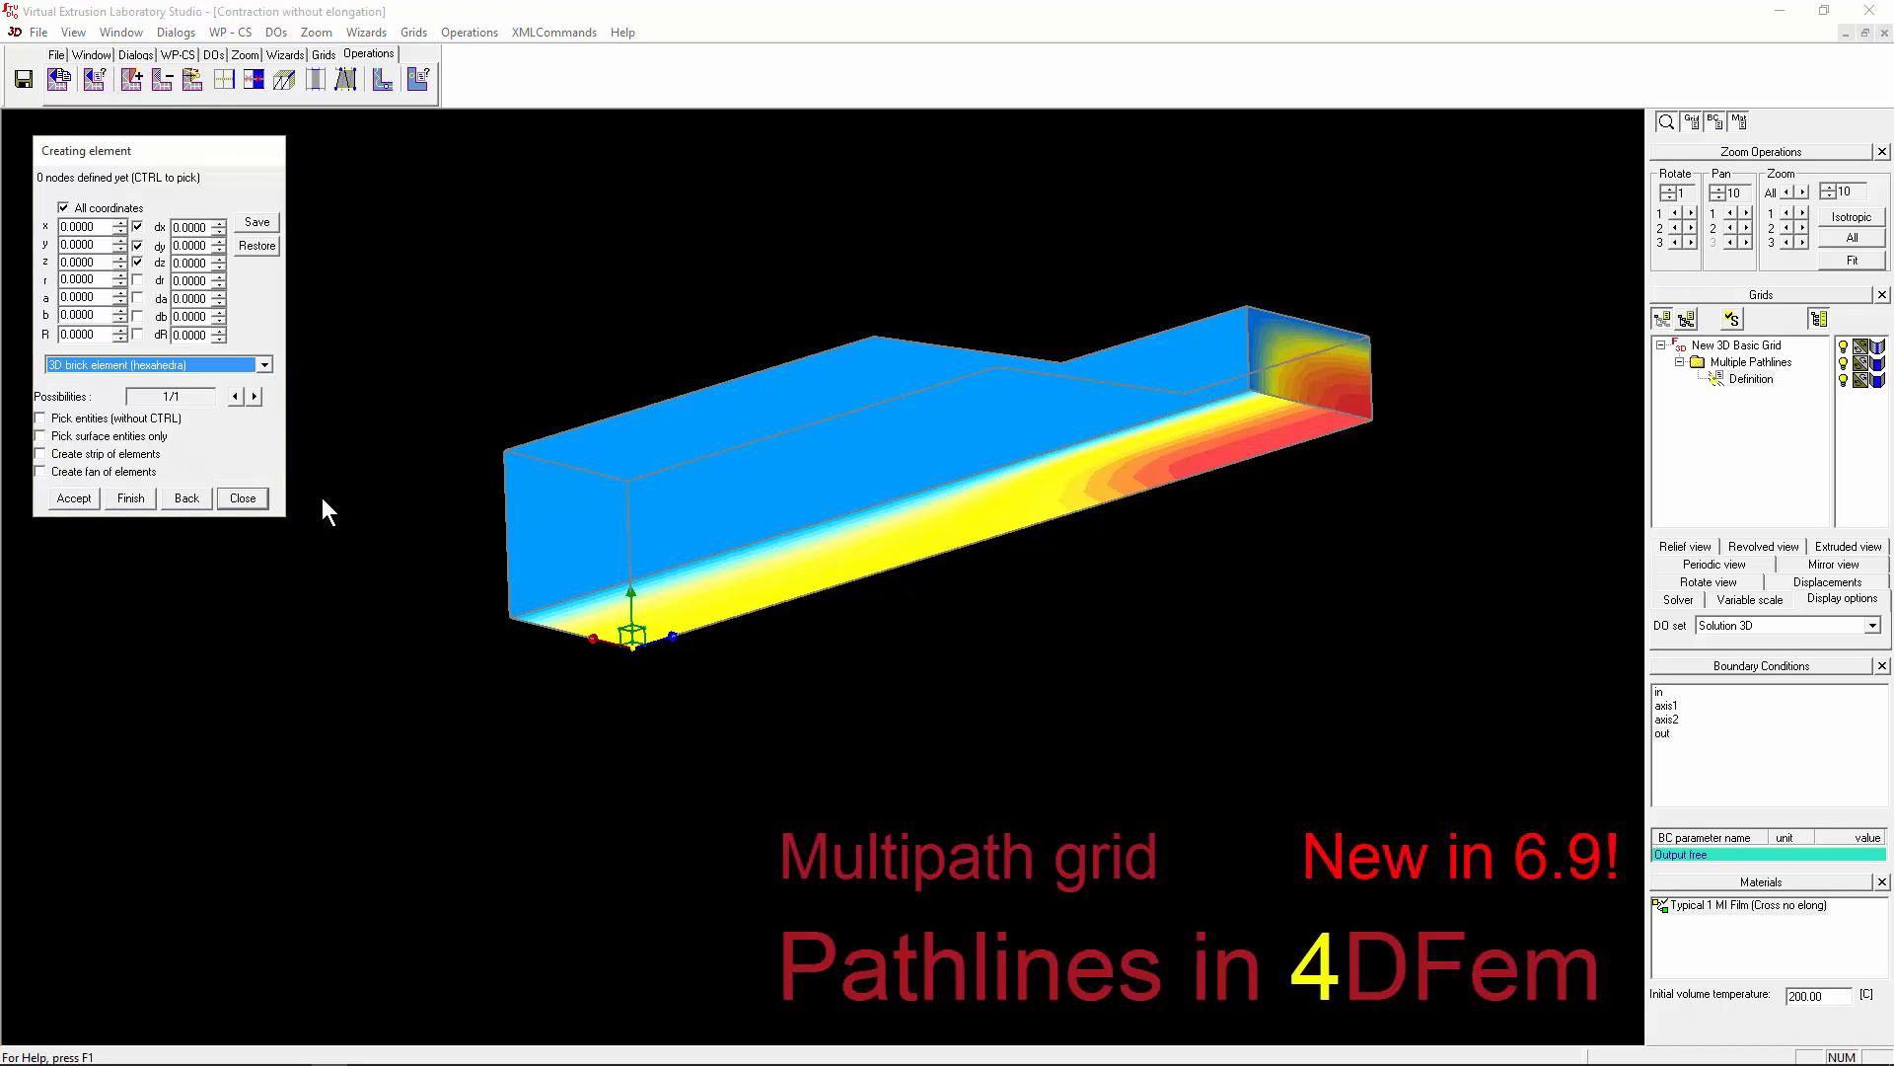
pyautogui.click(120, 223)
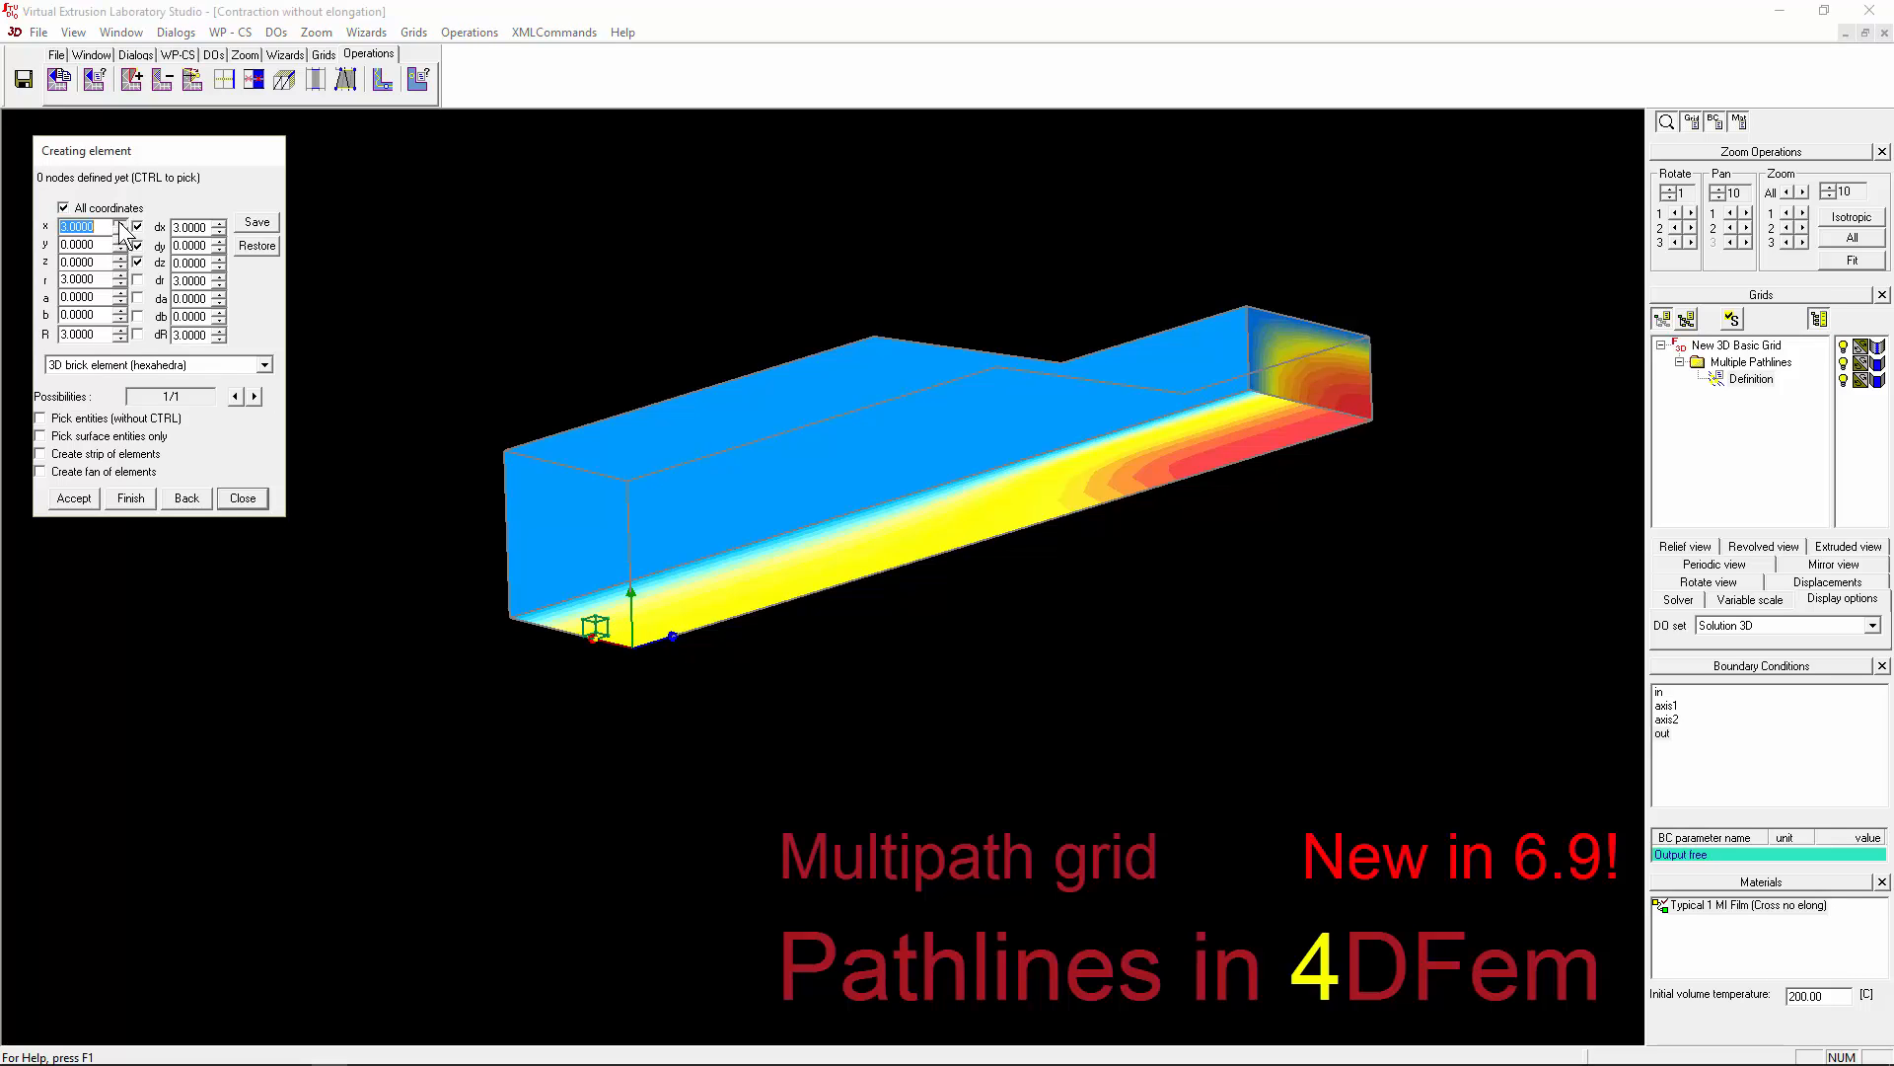
pyautogui.click(120, 241)
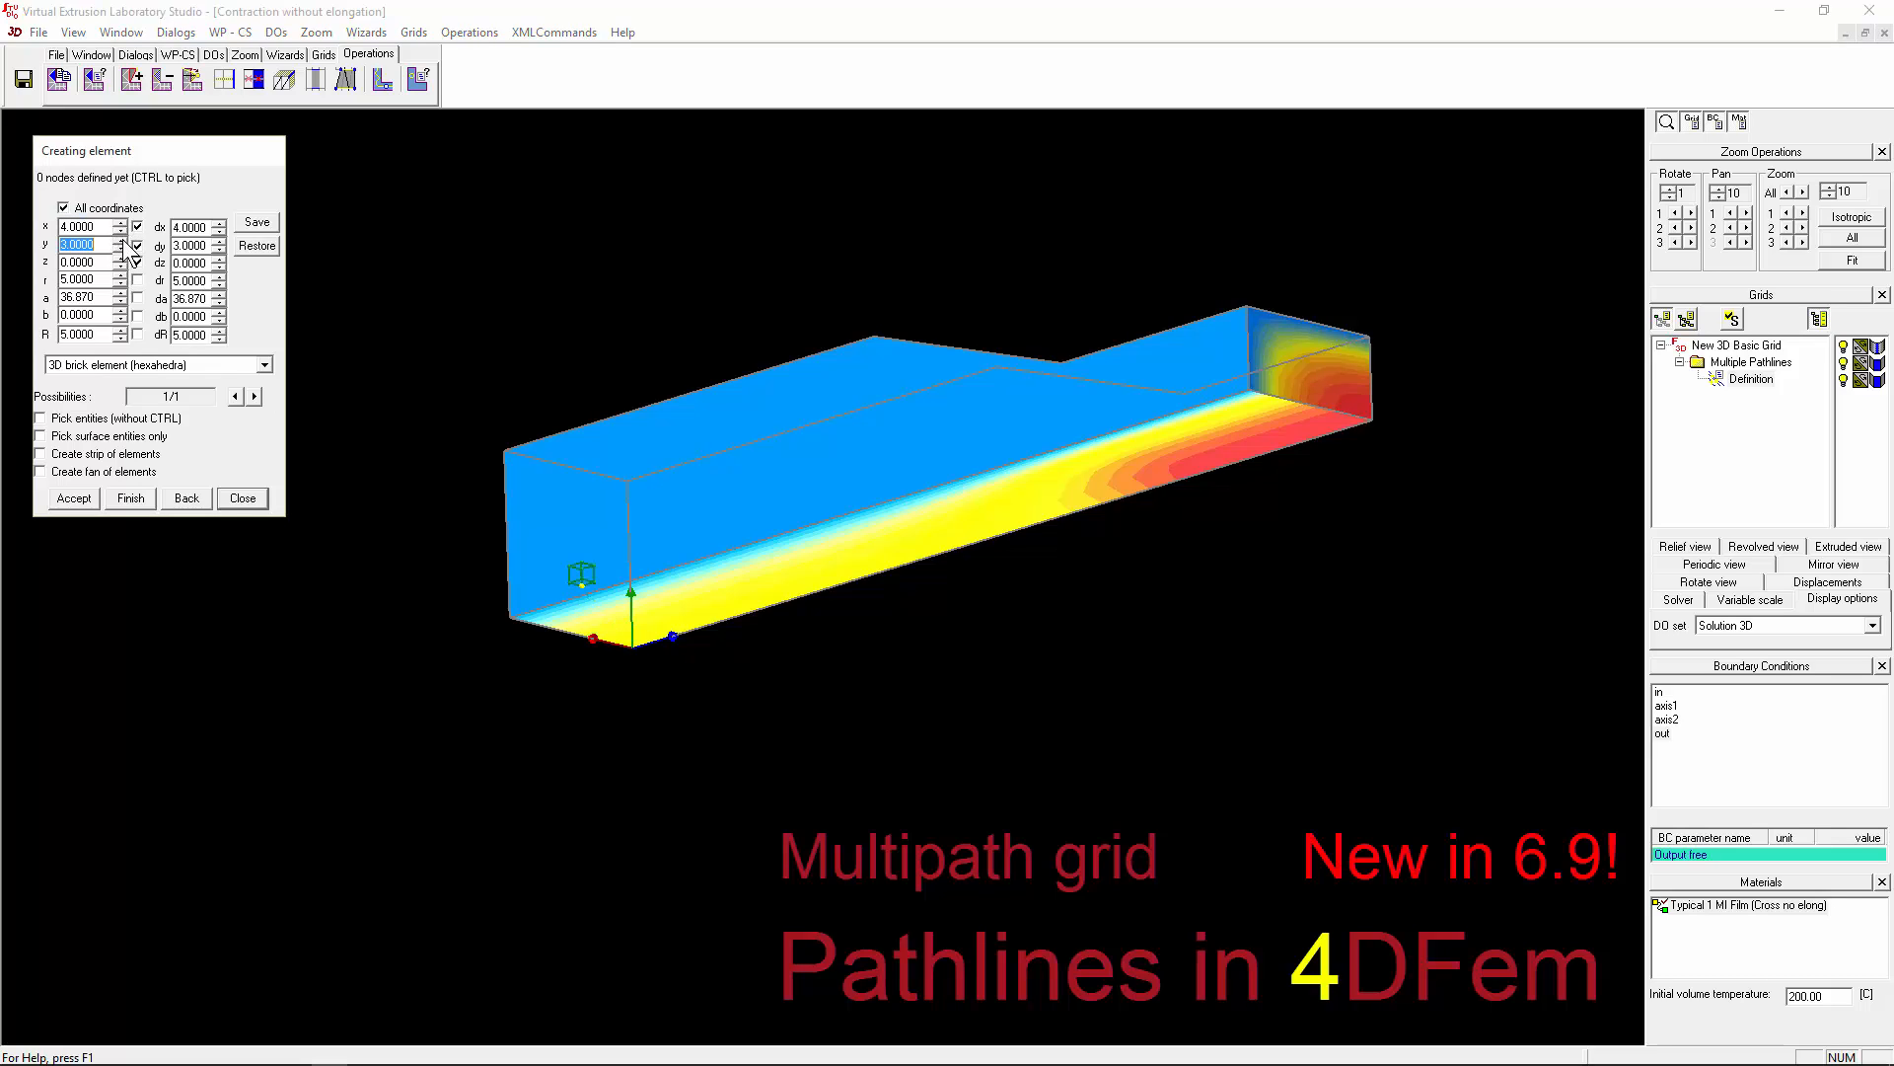
pyautogui.click(120, 258)
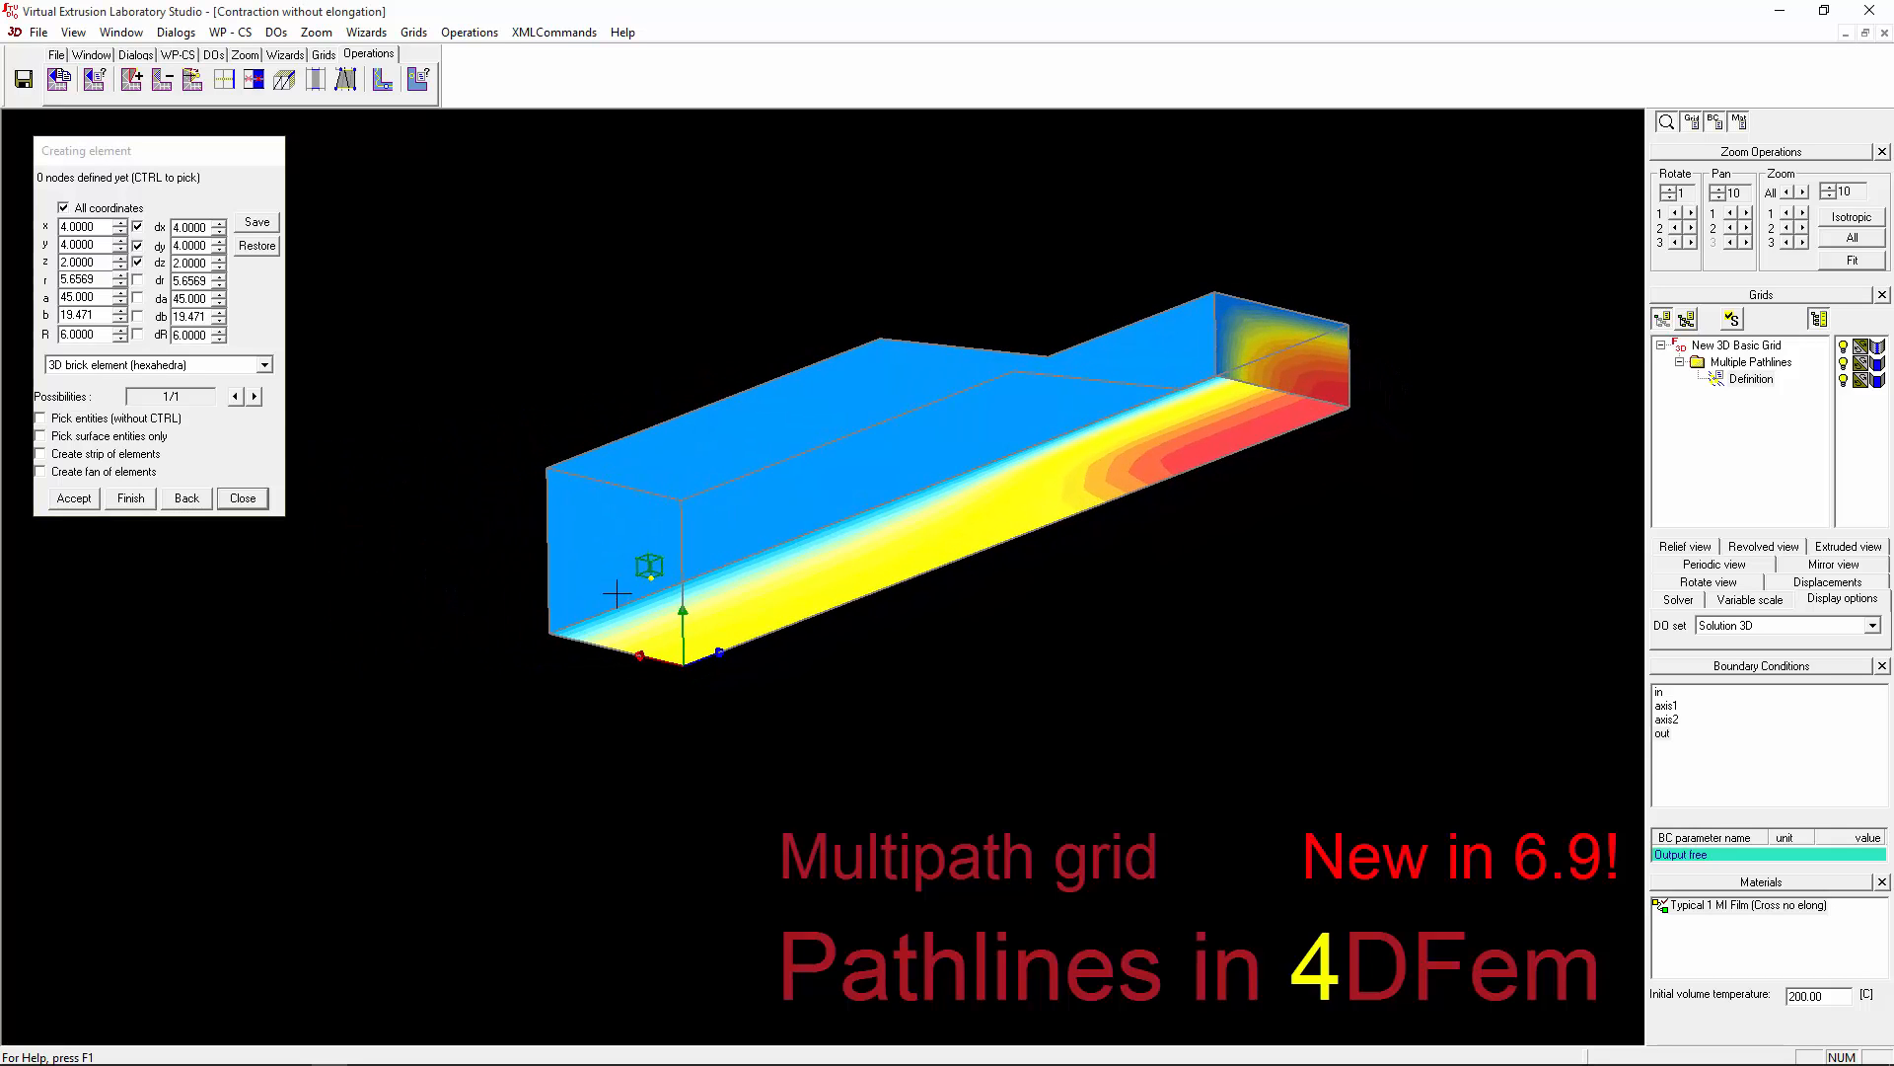
pyautogui.click(130, 496)
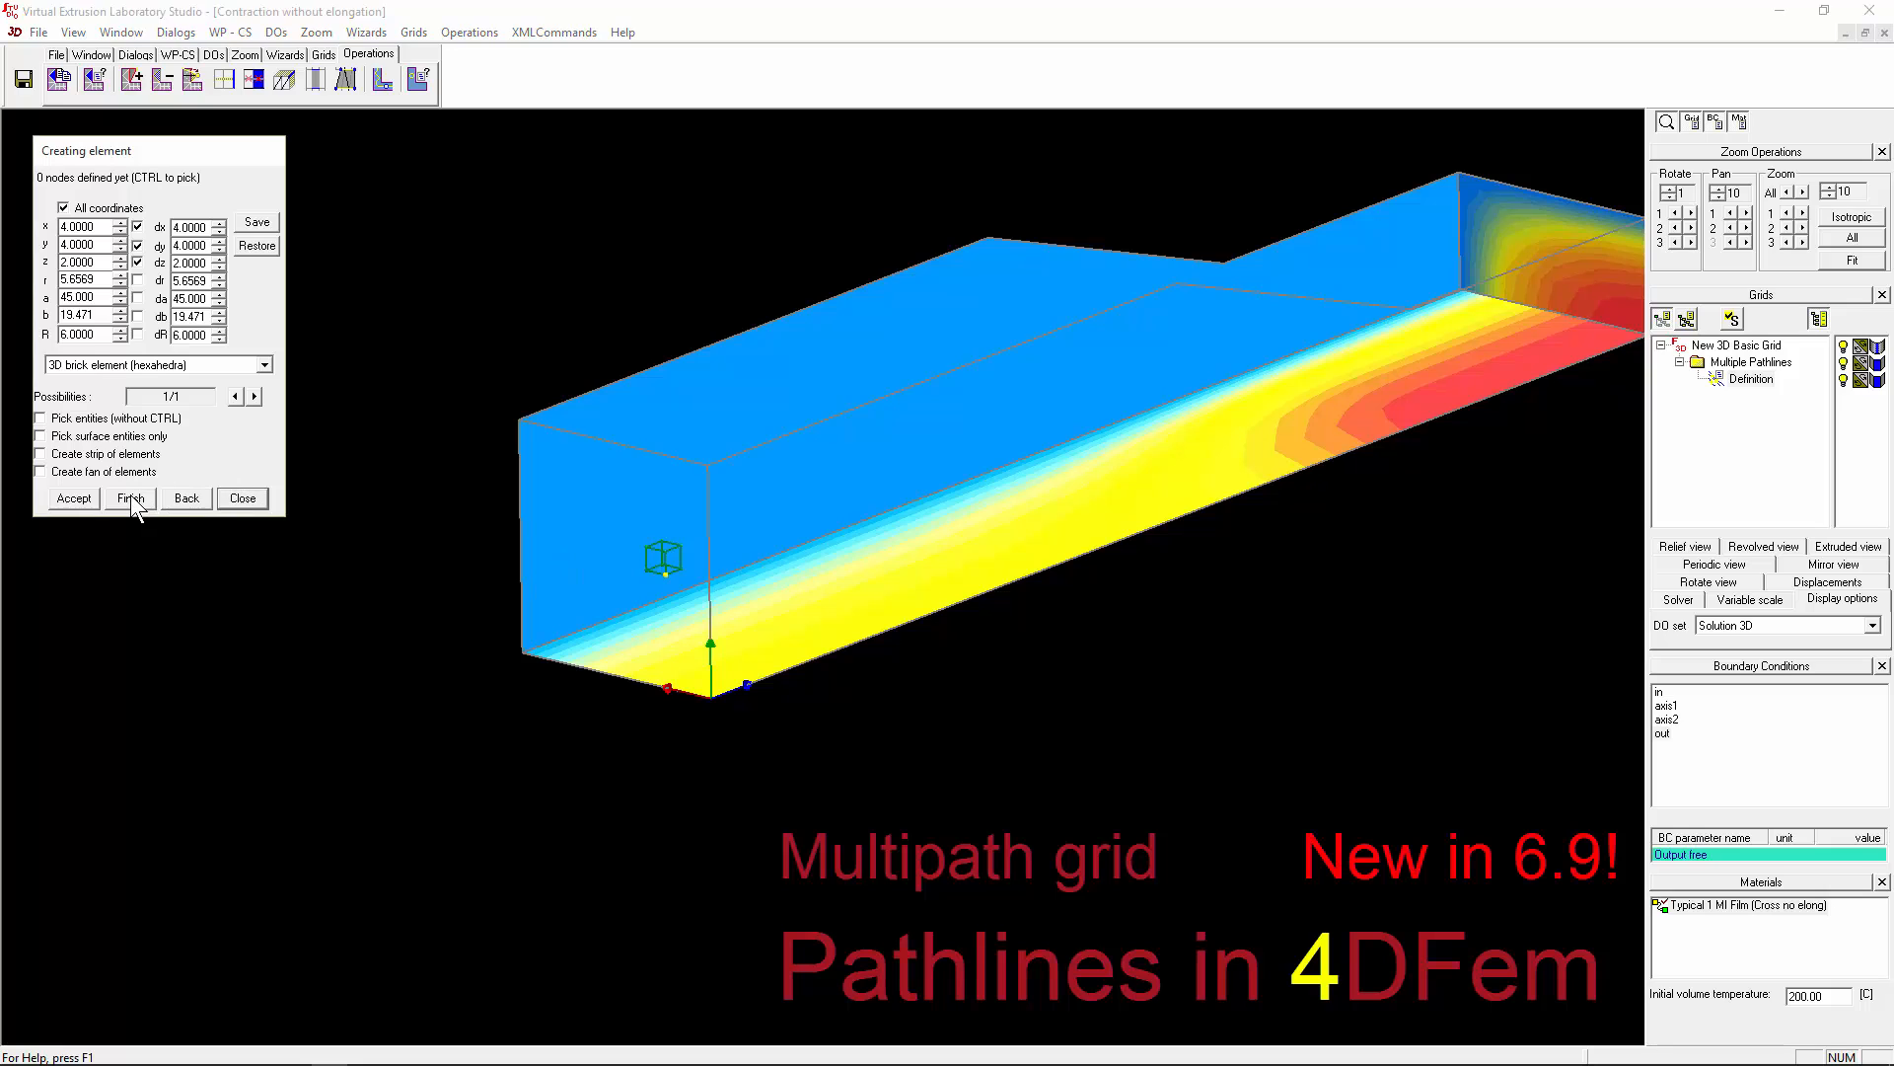
pyautogui.click(255, 500)
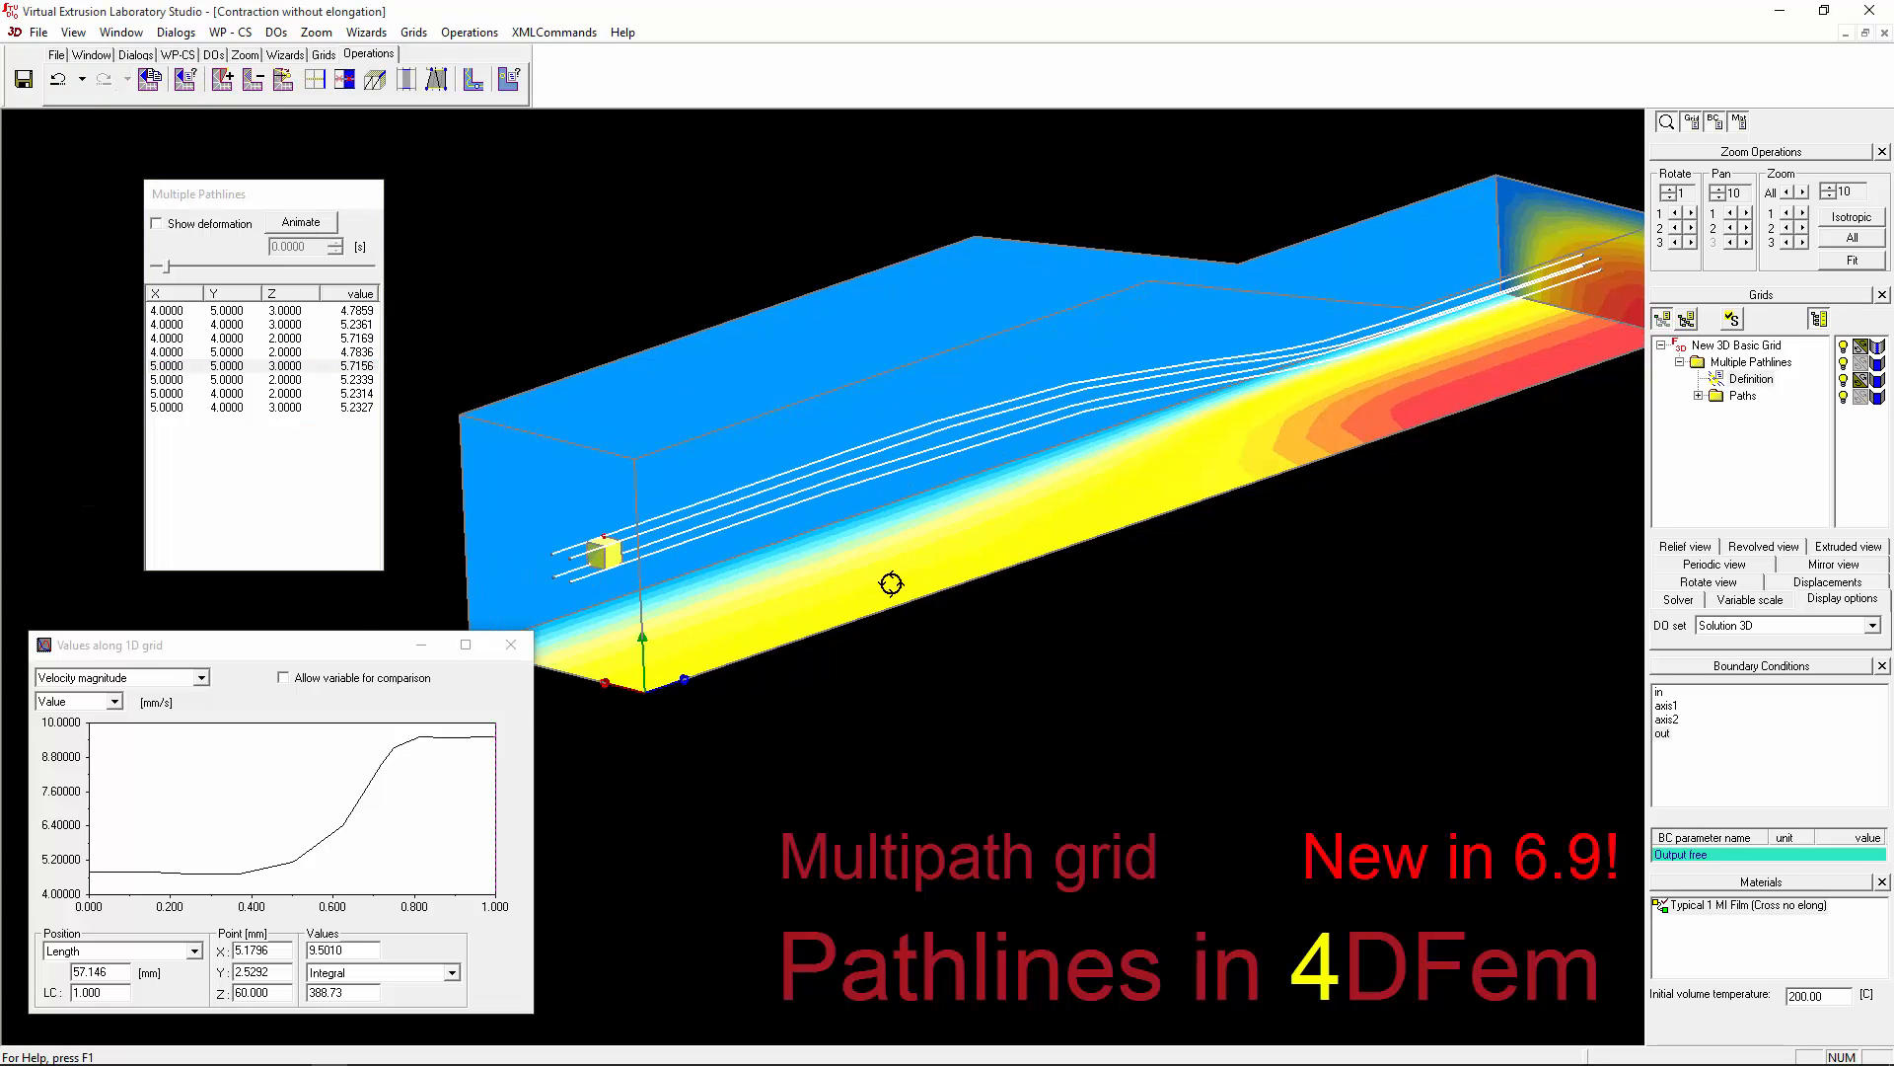
# Step: Show the brick's deformation at 6.1253 s and hide the pathlines inside the duct
pyautogui.click(166, 267)
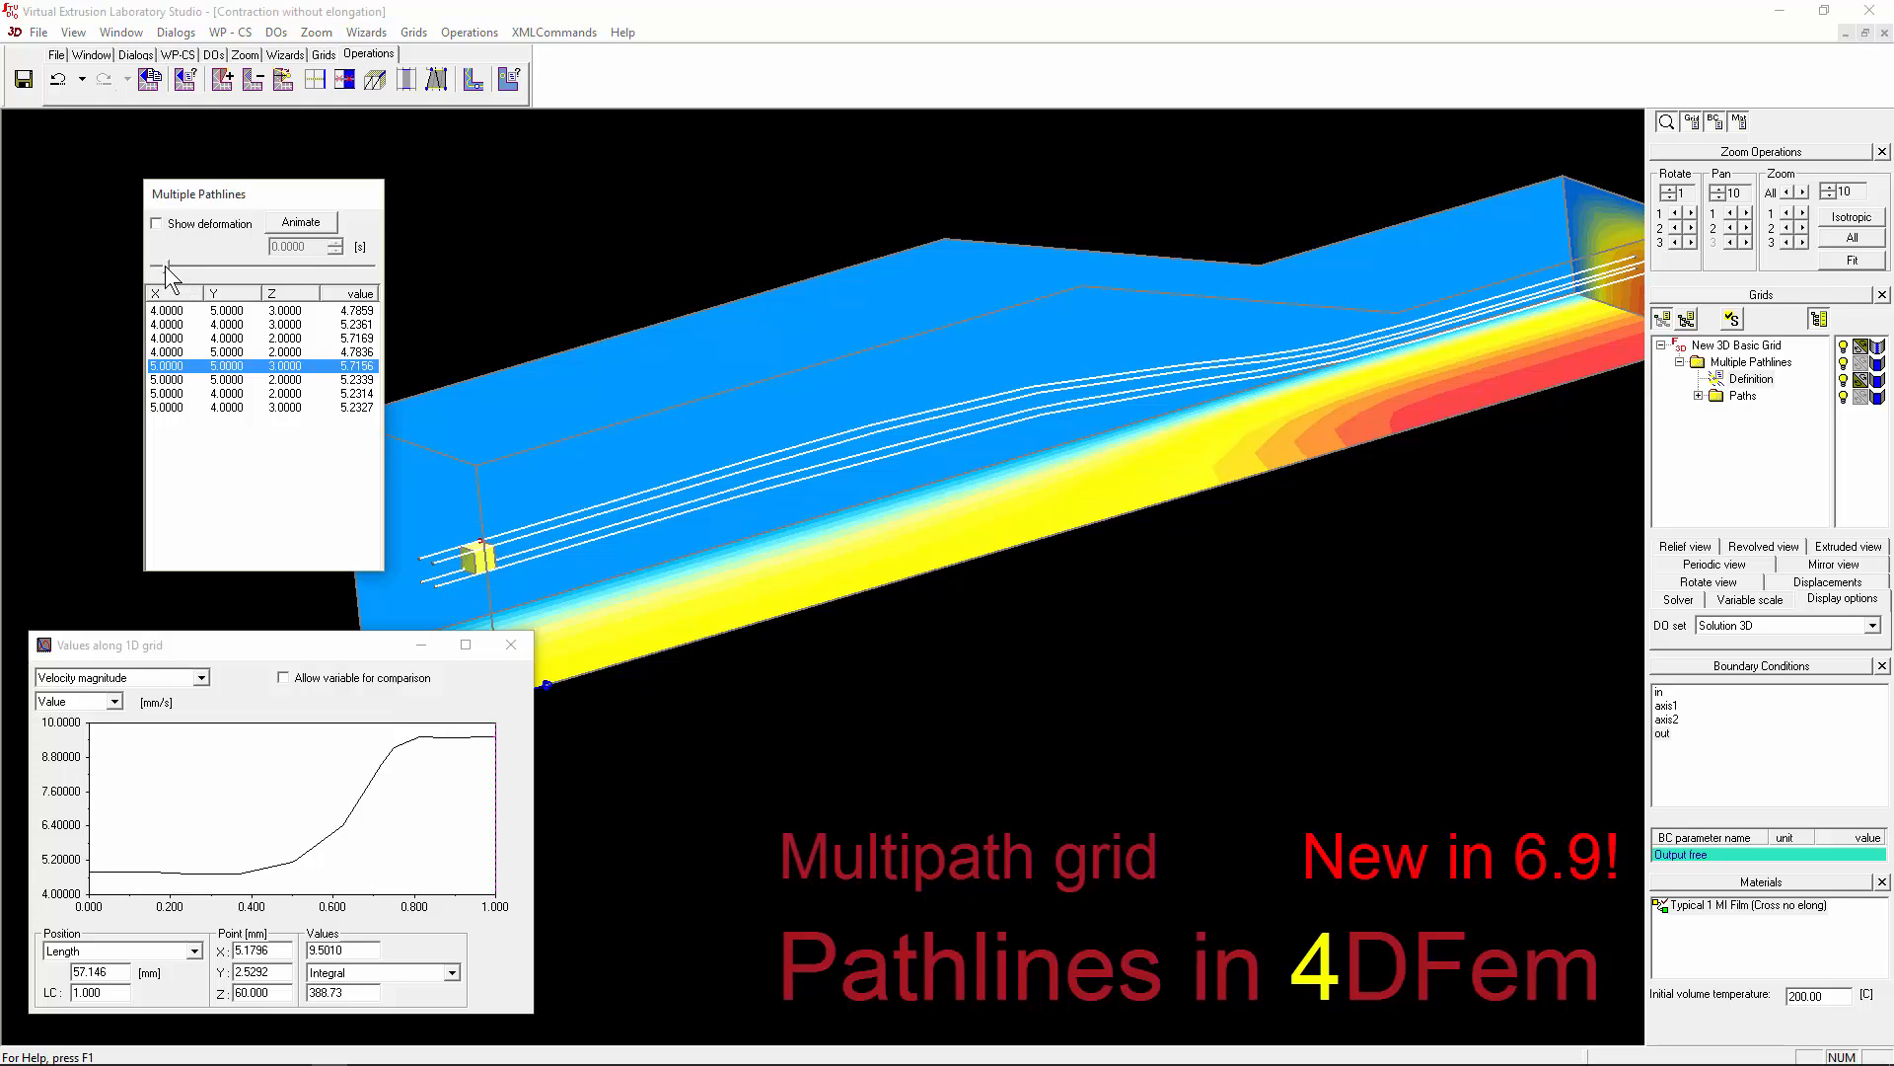
pyautogui.click(179, 225)
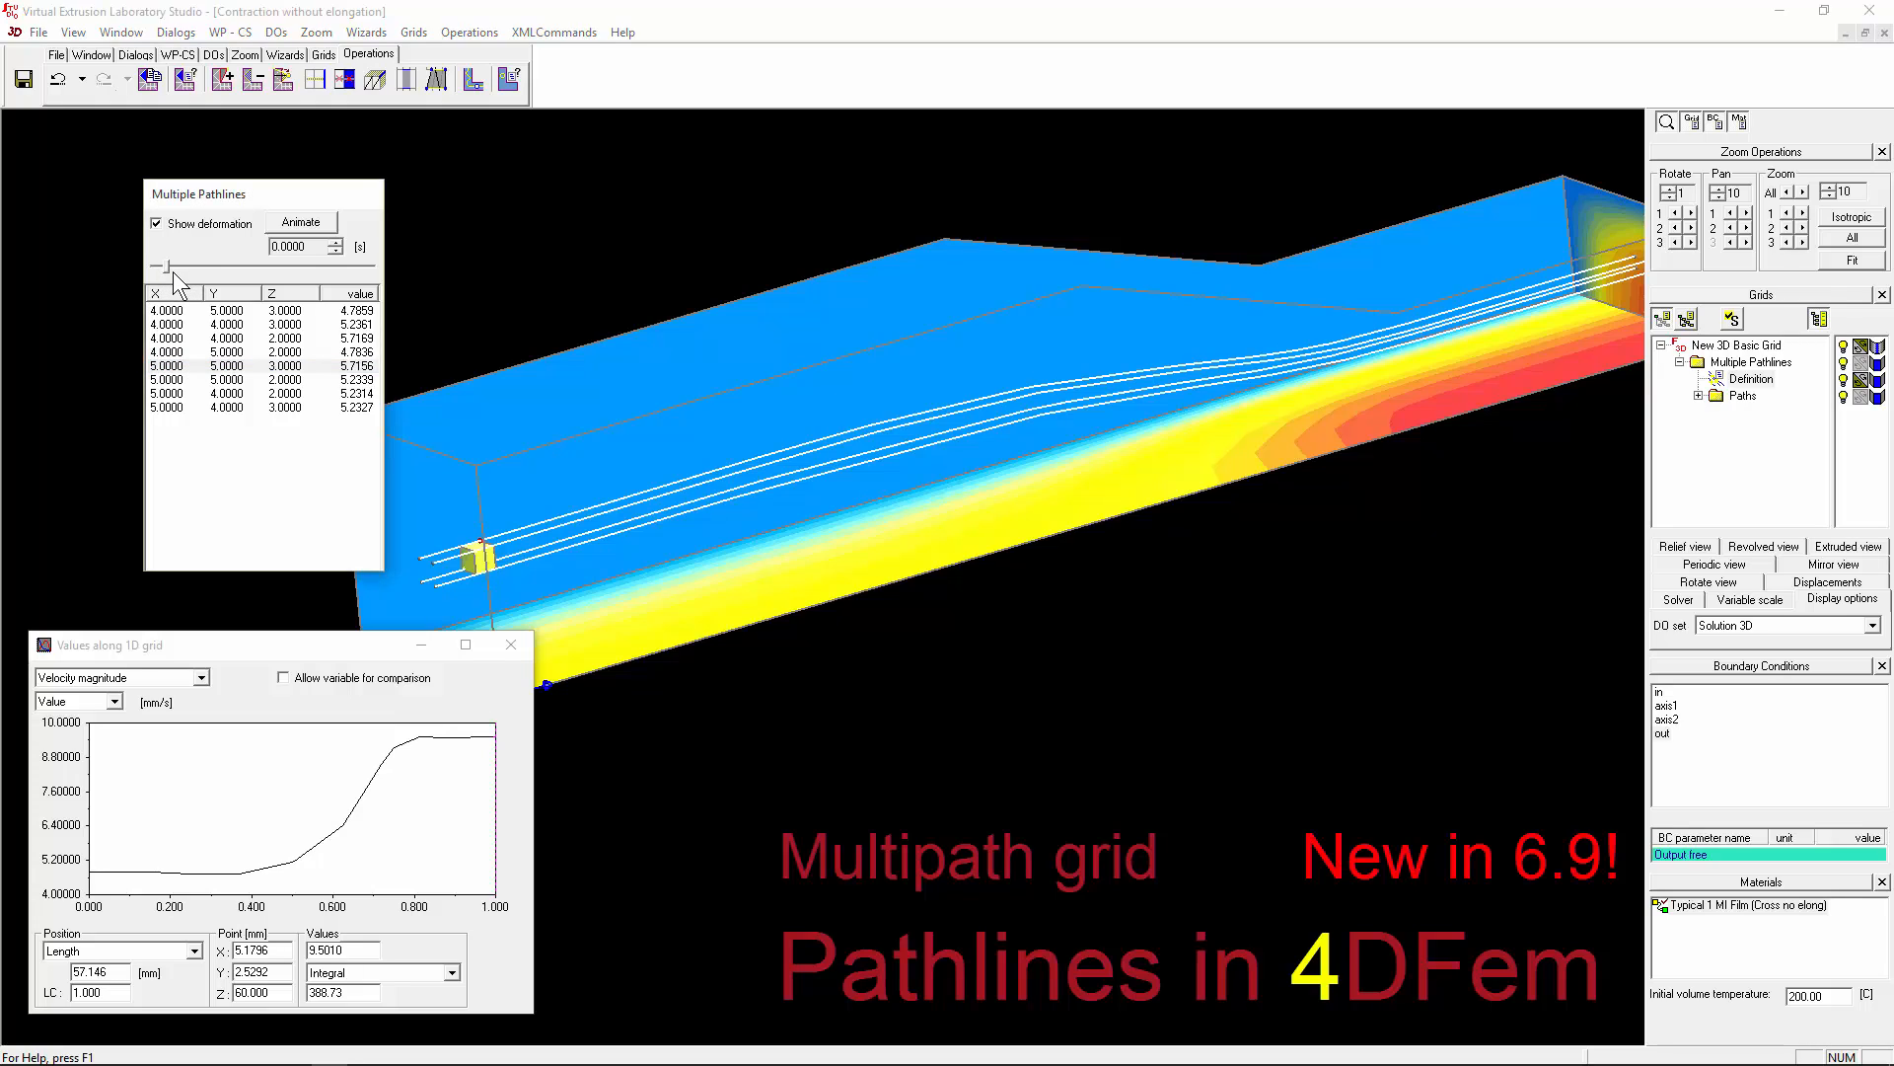
pyautogui.click(174, 270)
pyautogui.moveTo(174, 269)
pyautogui.mouseDown()
pyautogui.moveTo(348, 250)
pyautogui.moveTo(296, 251)
pyautogui.mouseUp()
pyautogui.click(1842, 385)
pyautogui.click(1846, 397)
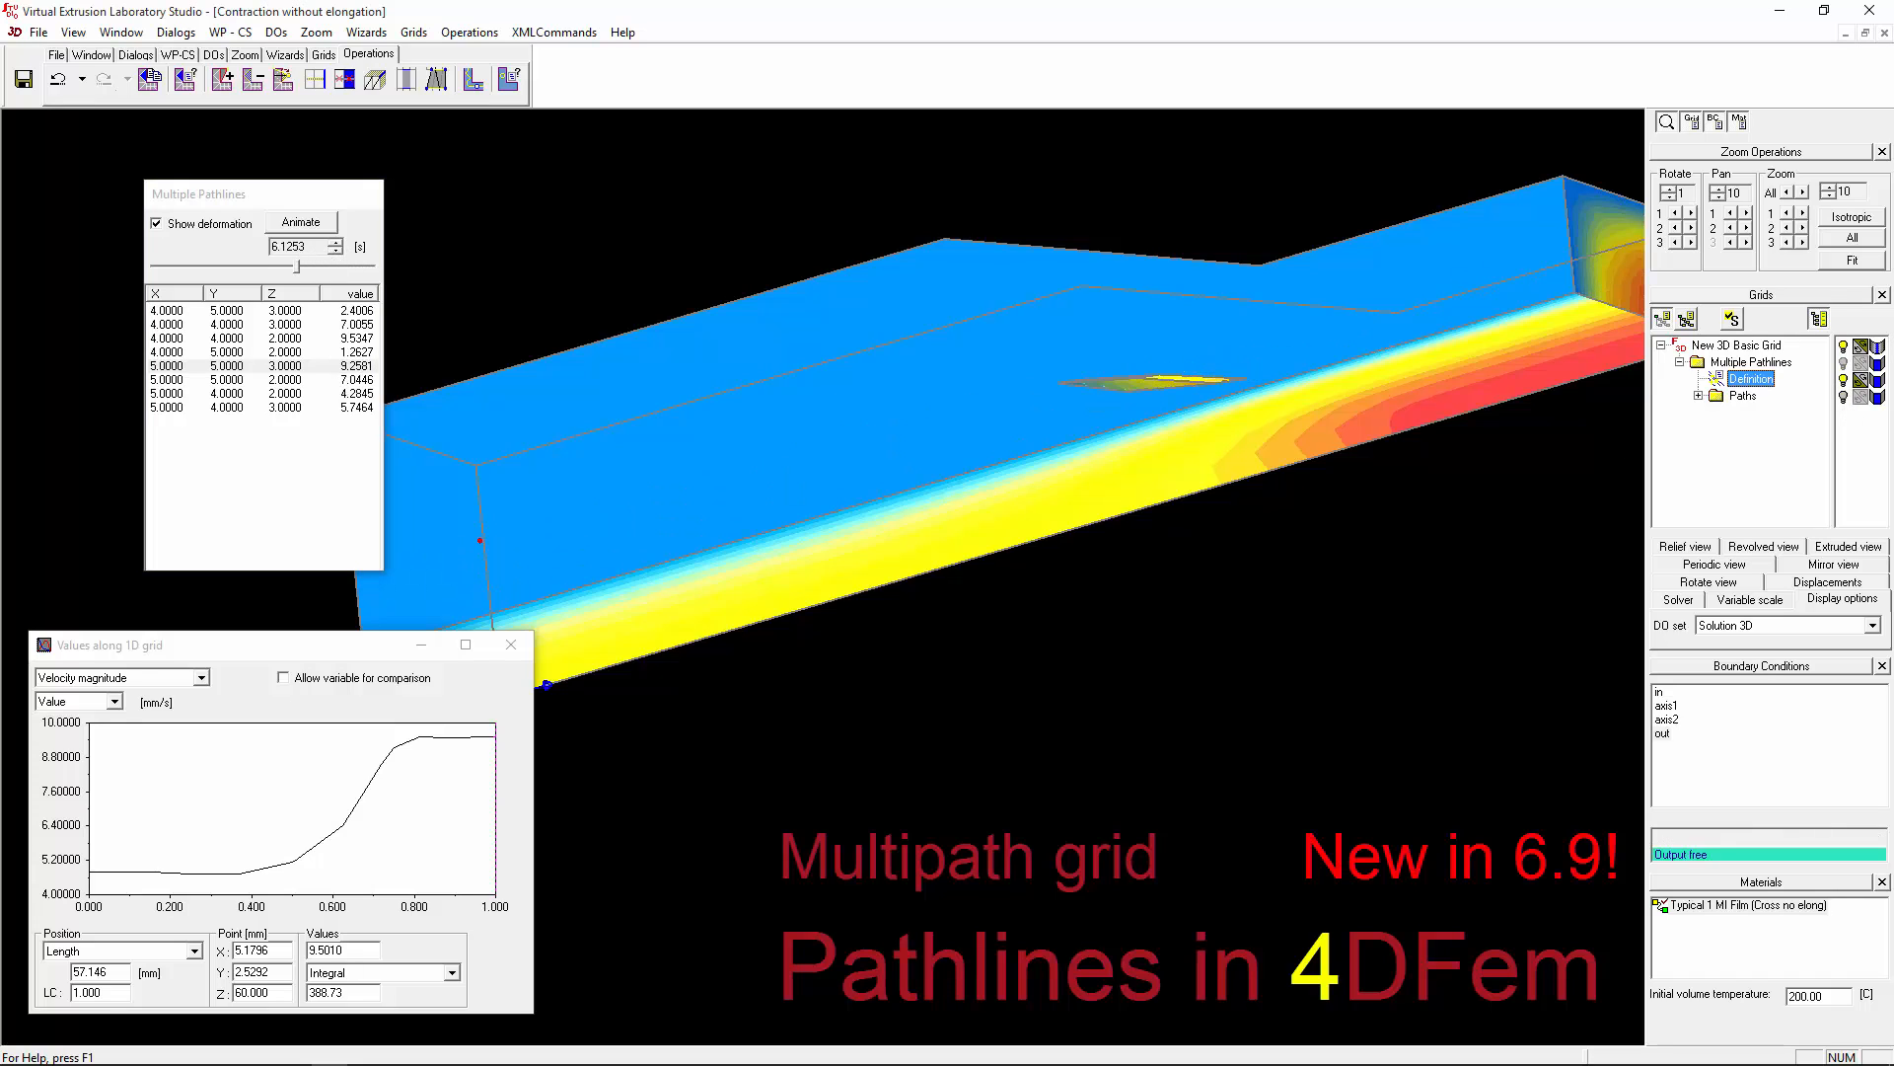
# Step: Move the deformation time back to -0.2120 s and inspect the brick near the inlet up close
pyautogui.moveTo(1037, 468); pyautogui.dragTo(710, 446, button='middle')
pyautogui.moveTo(299, 272); pyautogui.dragTo(165, 282)
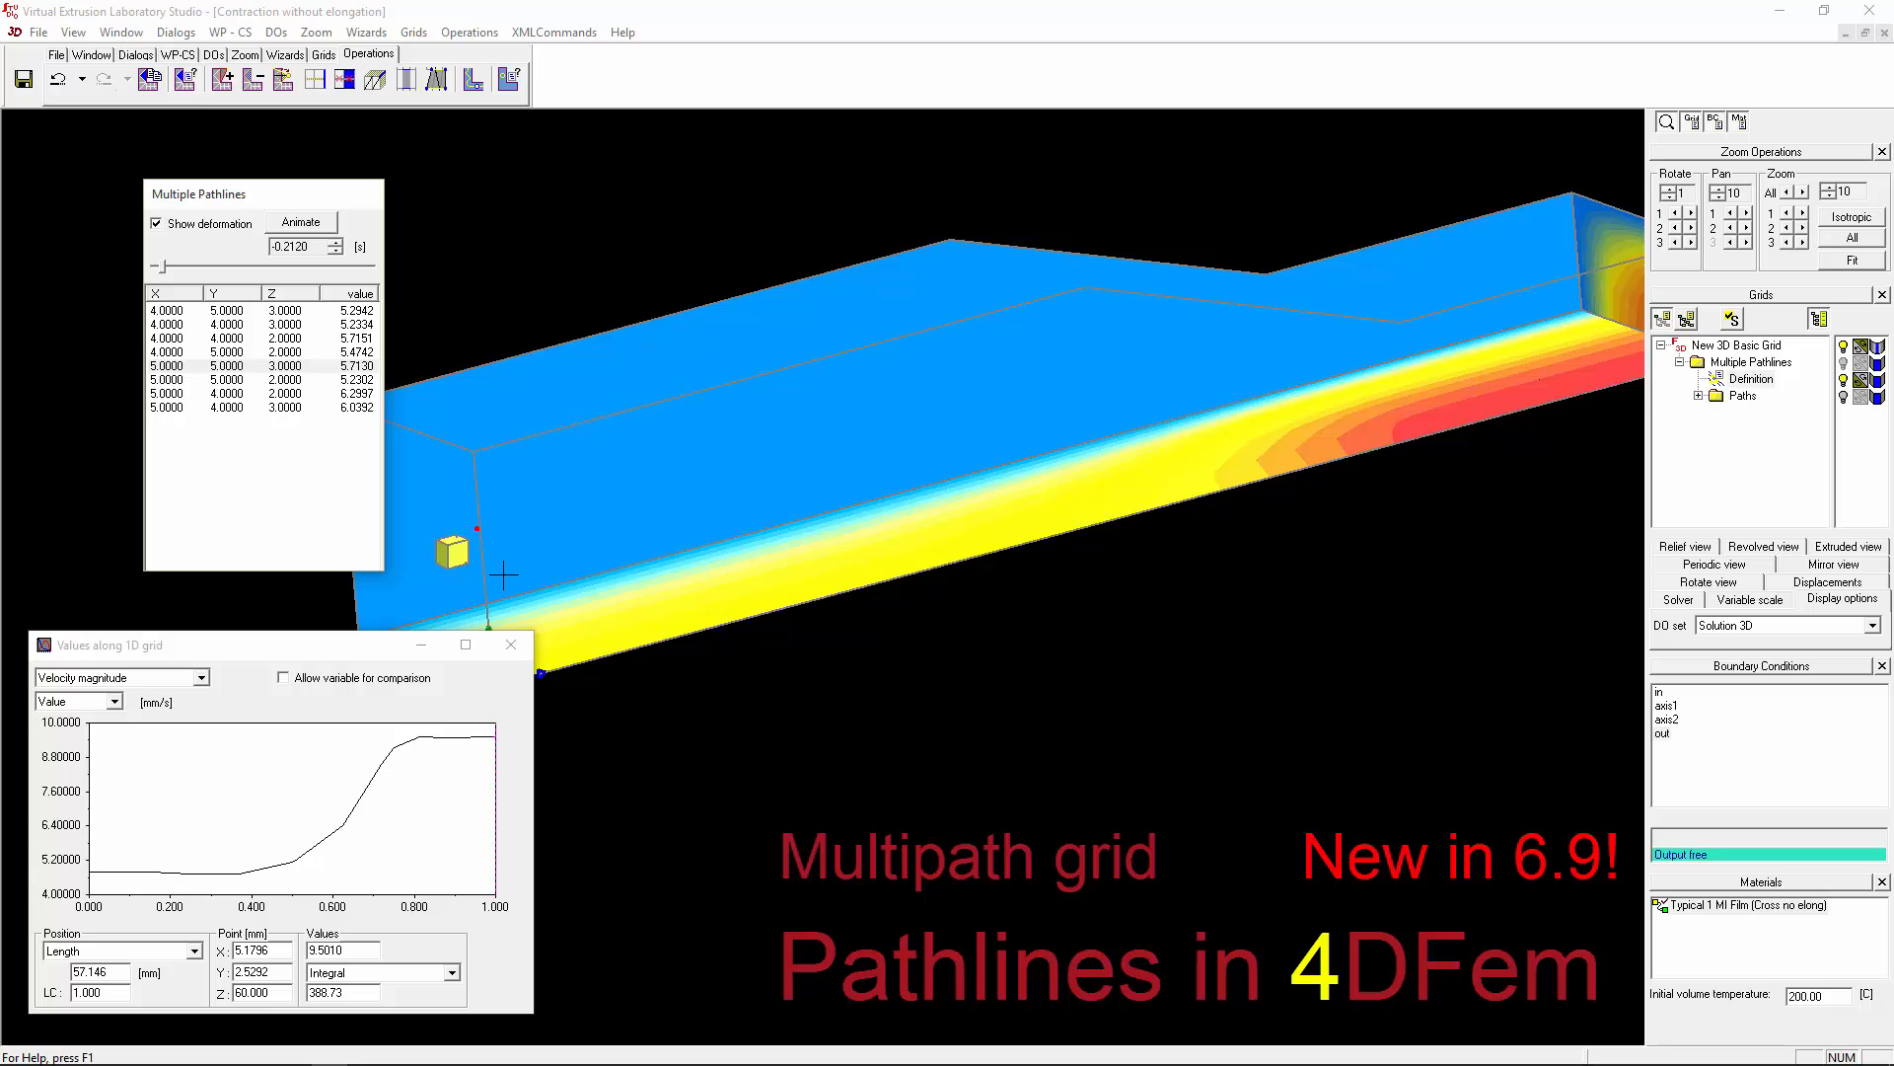
pyautogui.scroll(5, 403, 569)
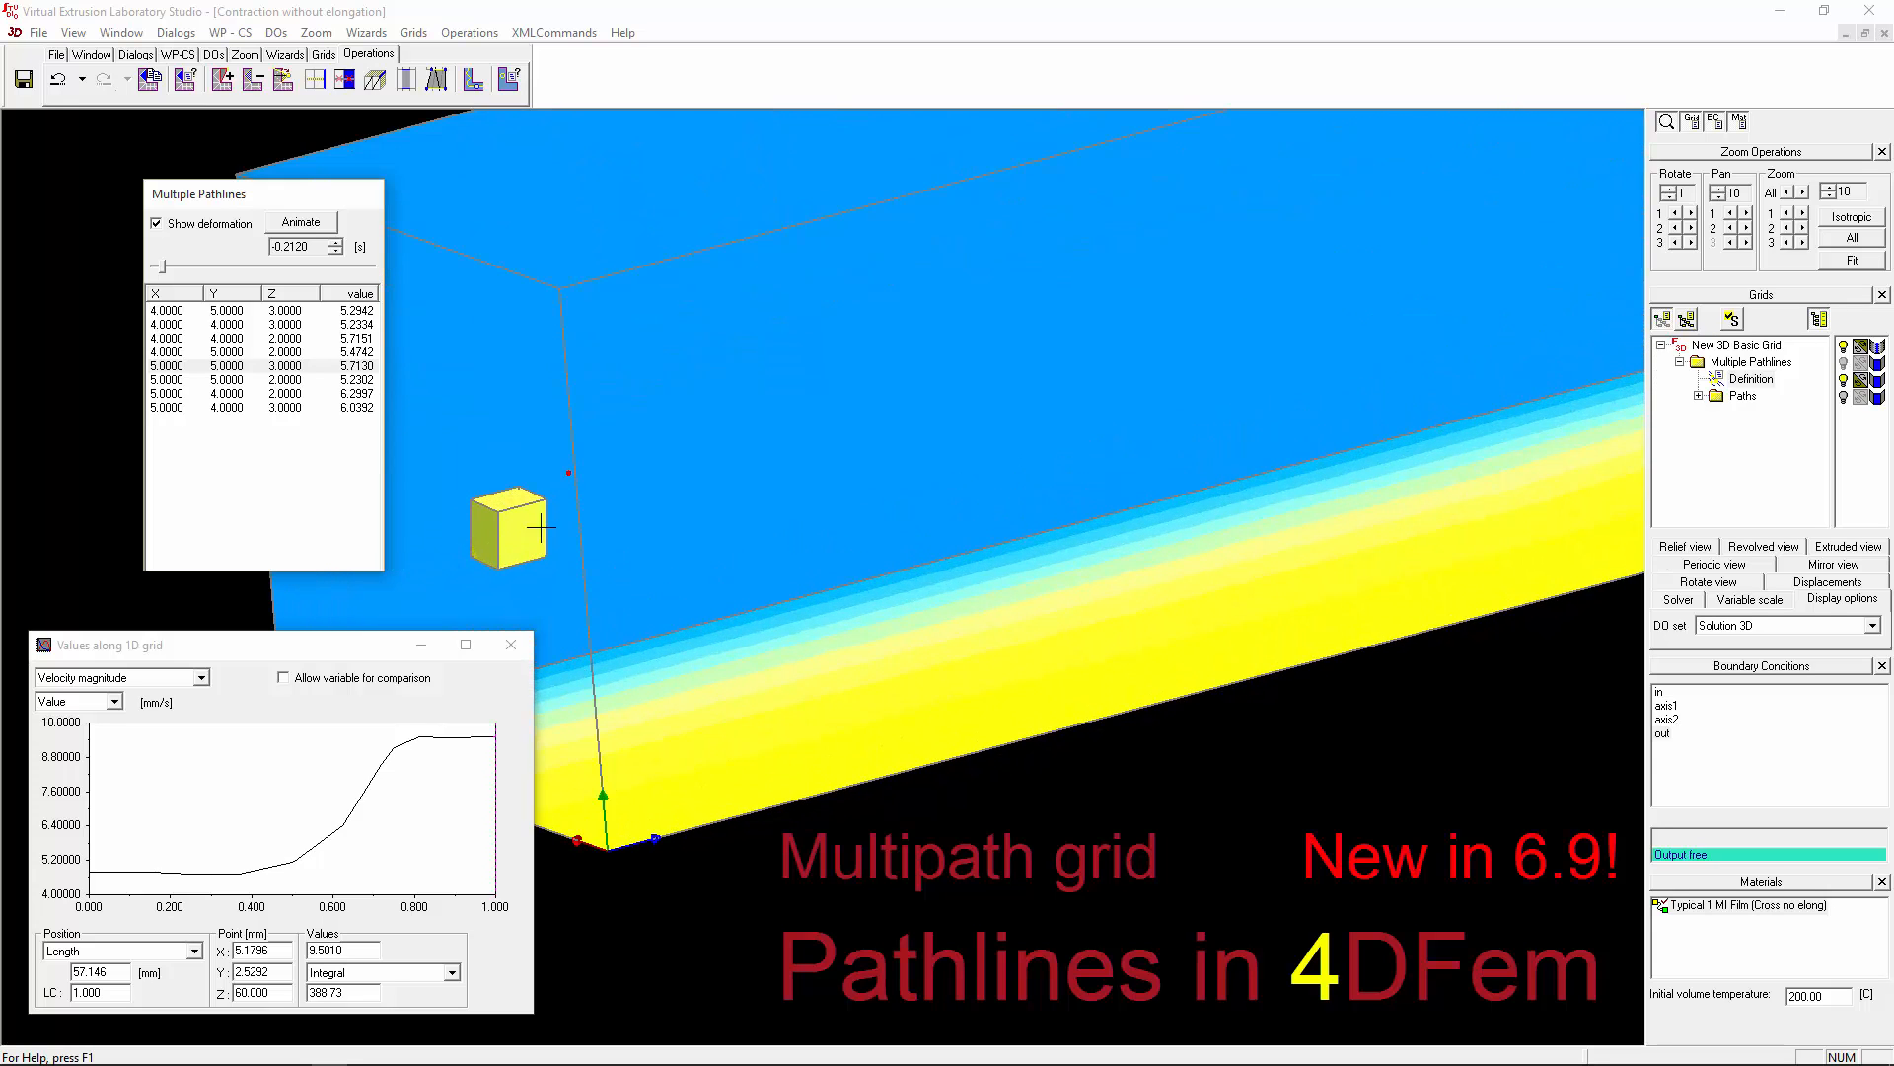
pyautogui.scroll(-5, 583, 588)
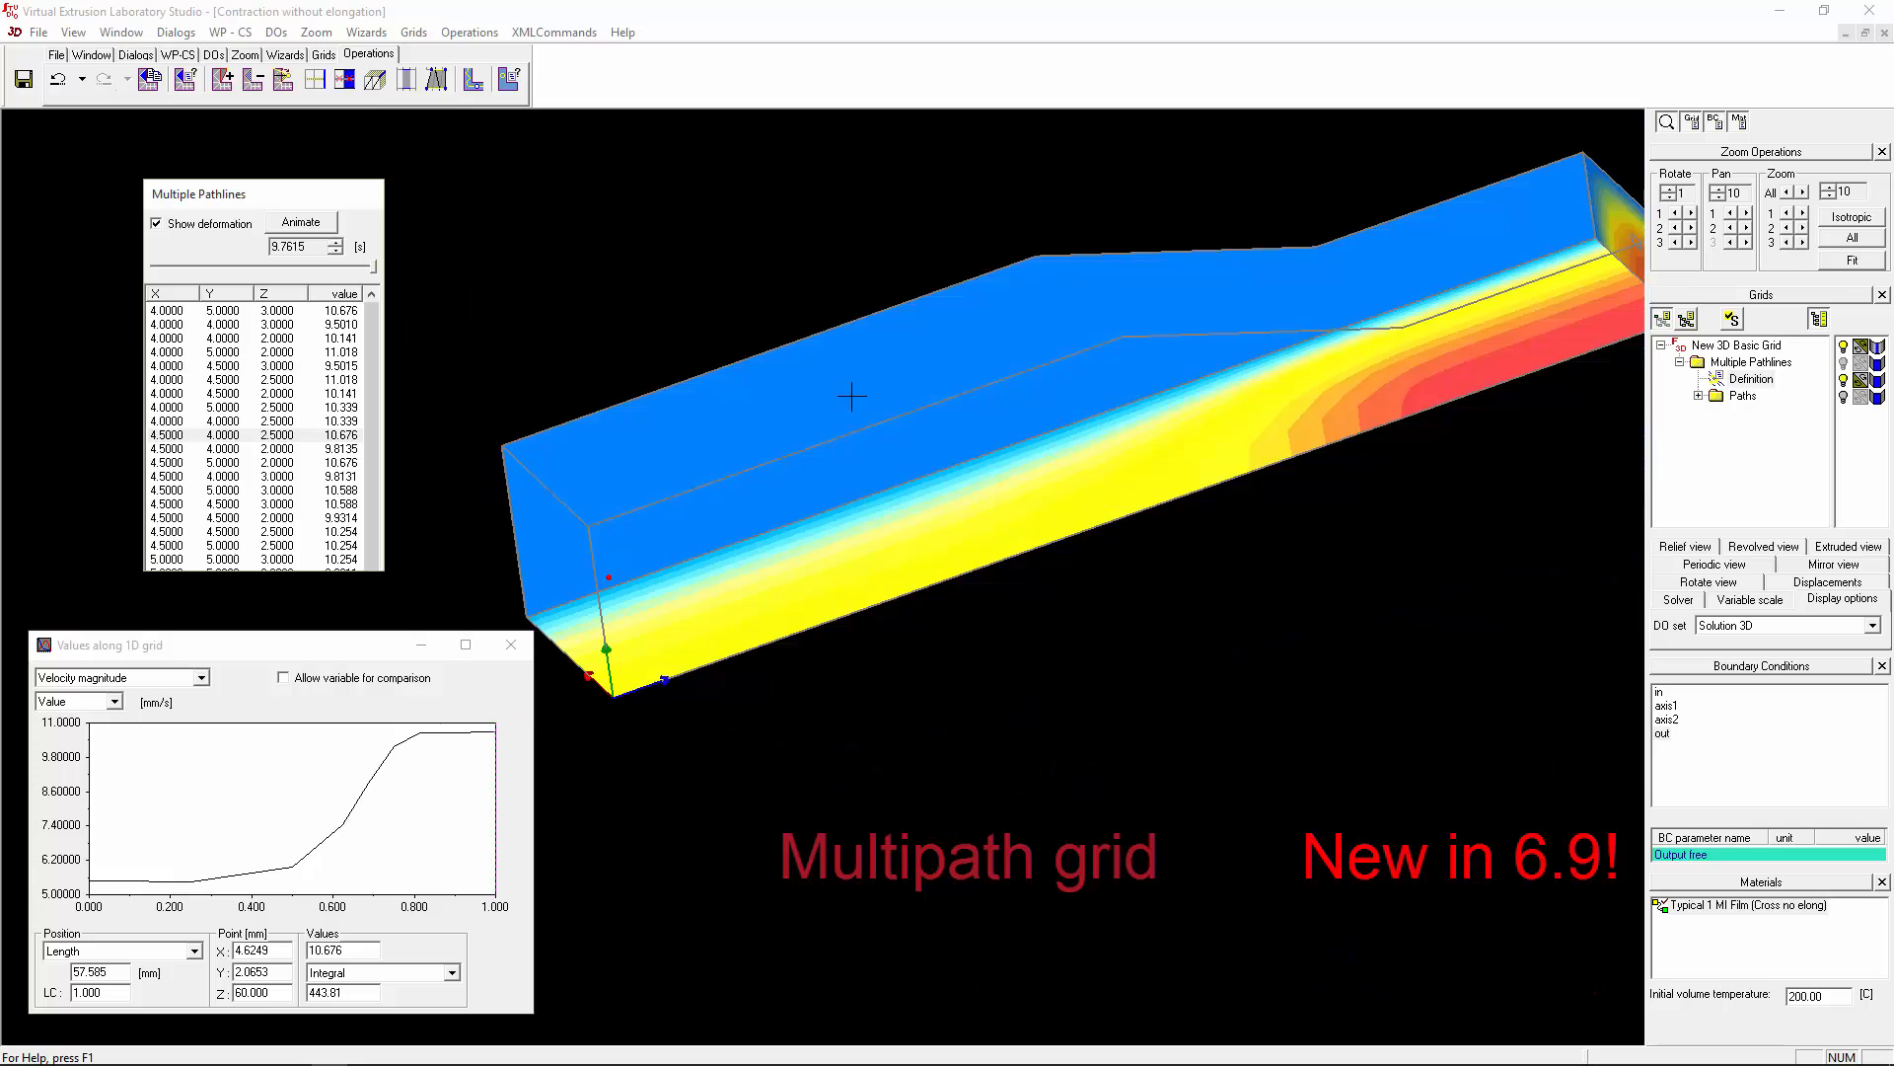
# Step: Examine the contraction duct and its outlet cross-section from several angles at a deformation time of 9.7615 s
pyautogui.scroll(-5, 851, 395)
pyautogui.moveTo(901, 602); pyautogui.dragTo(1098, 530, button='middle')
pyautogui.scroll(-2, 1045, 490)
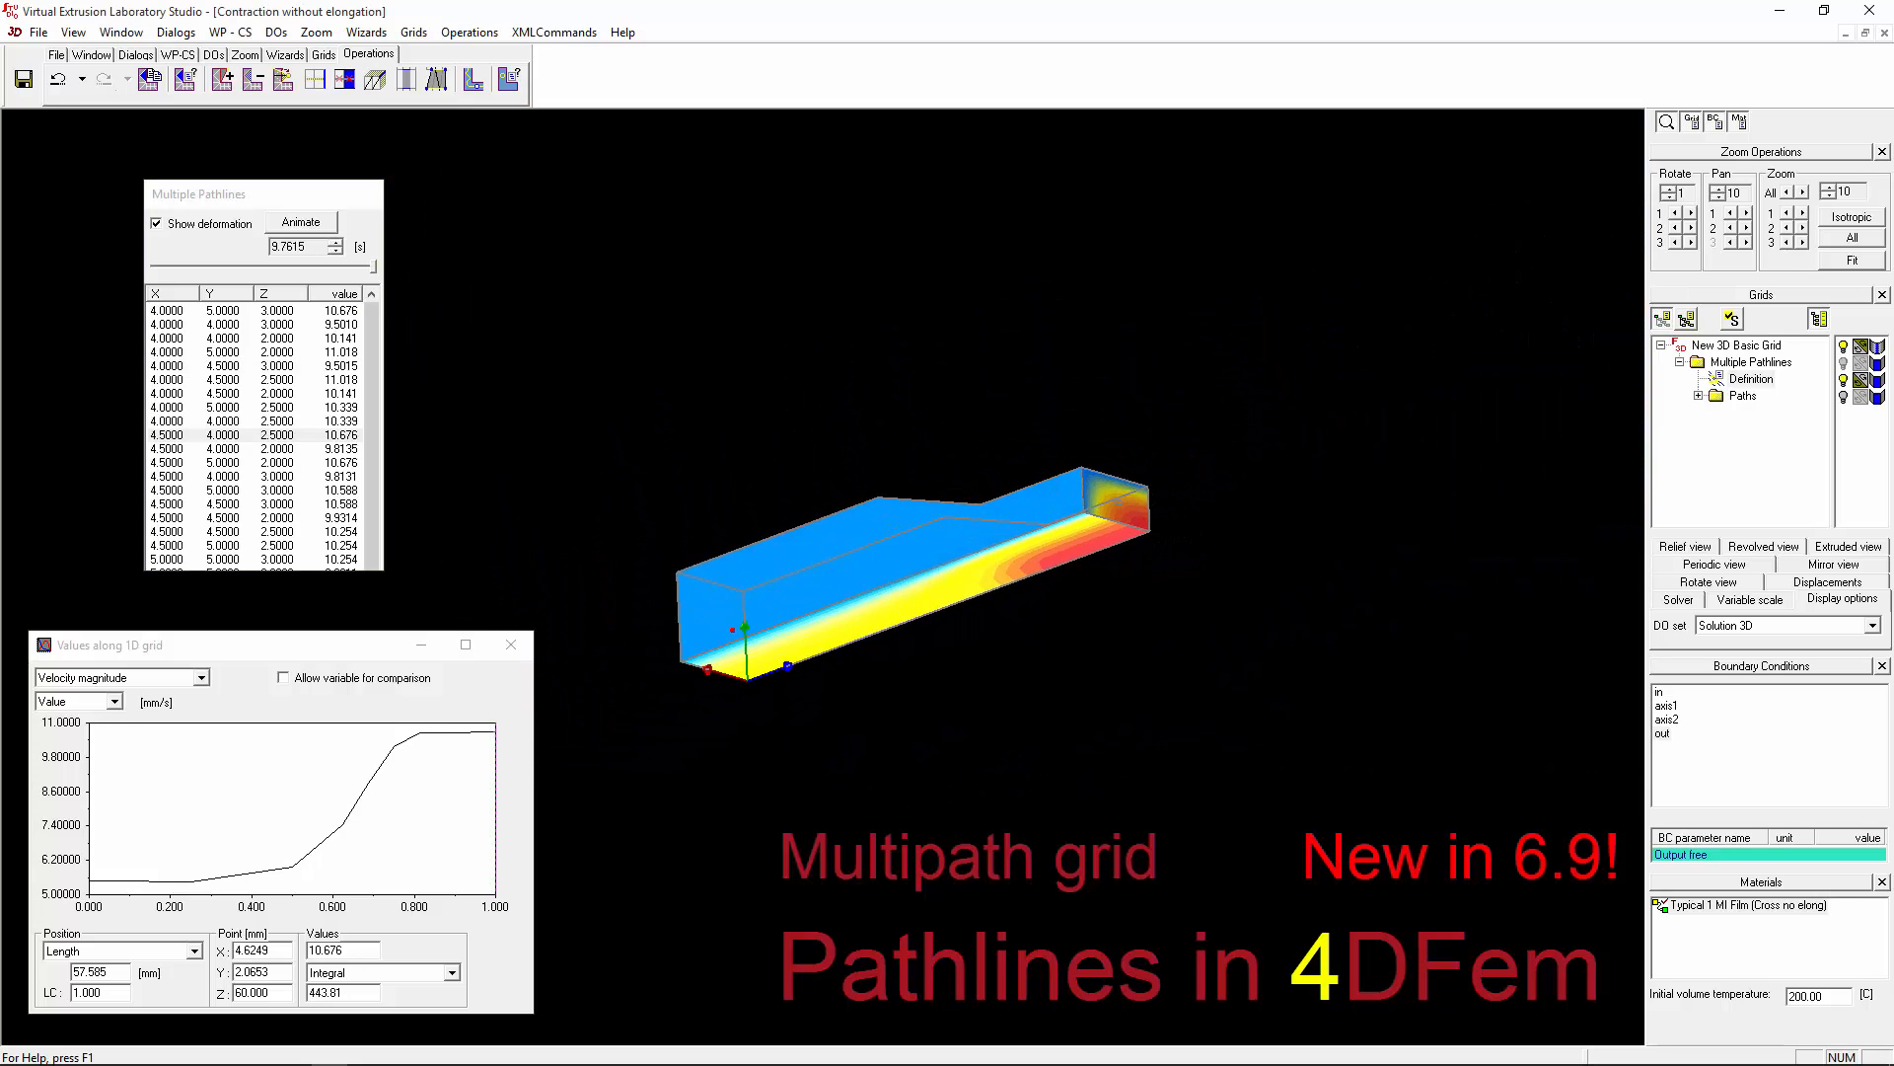
pyautogui.scroll(5, 913, 504)
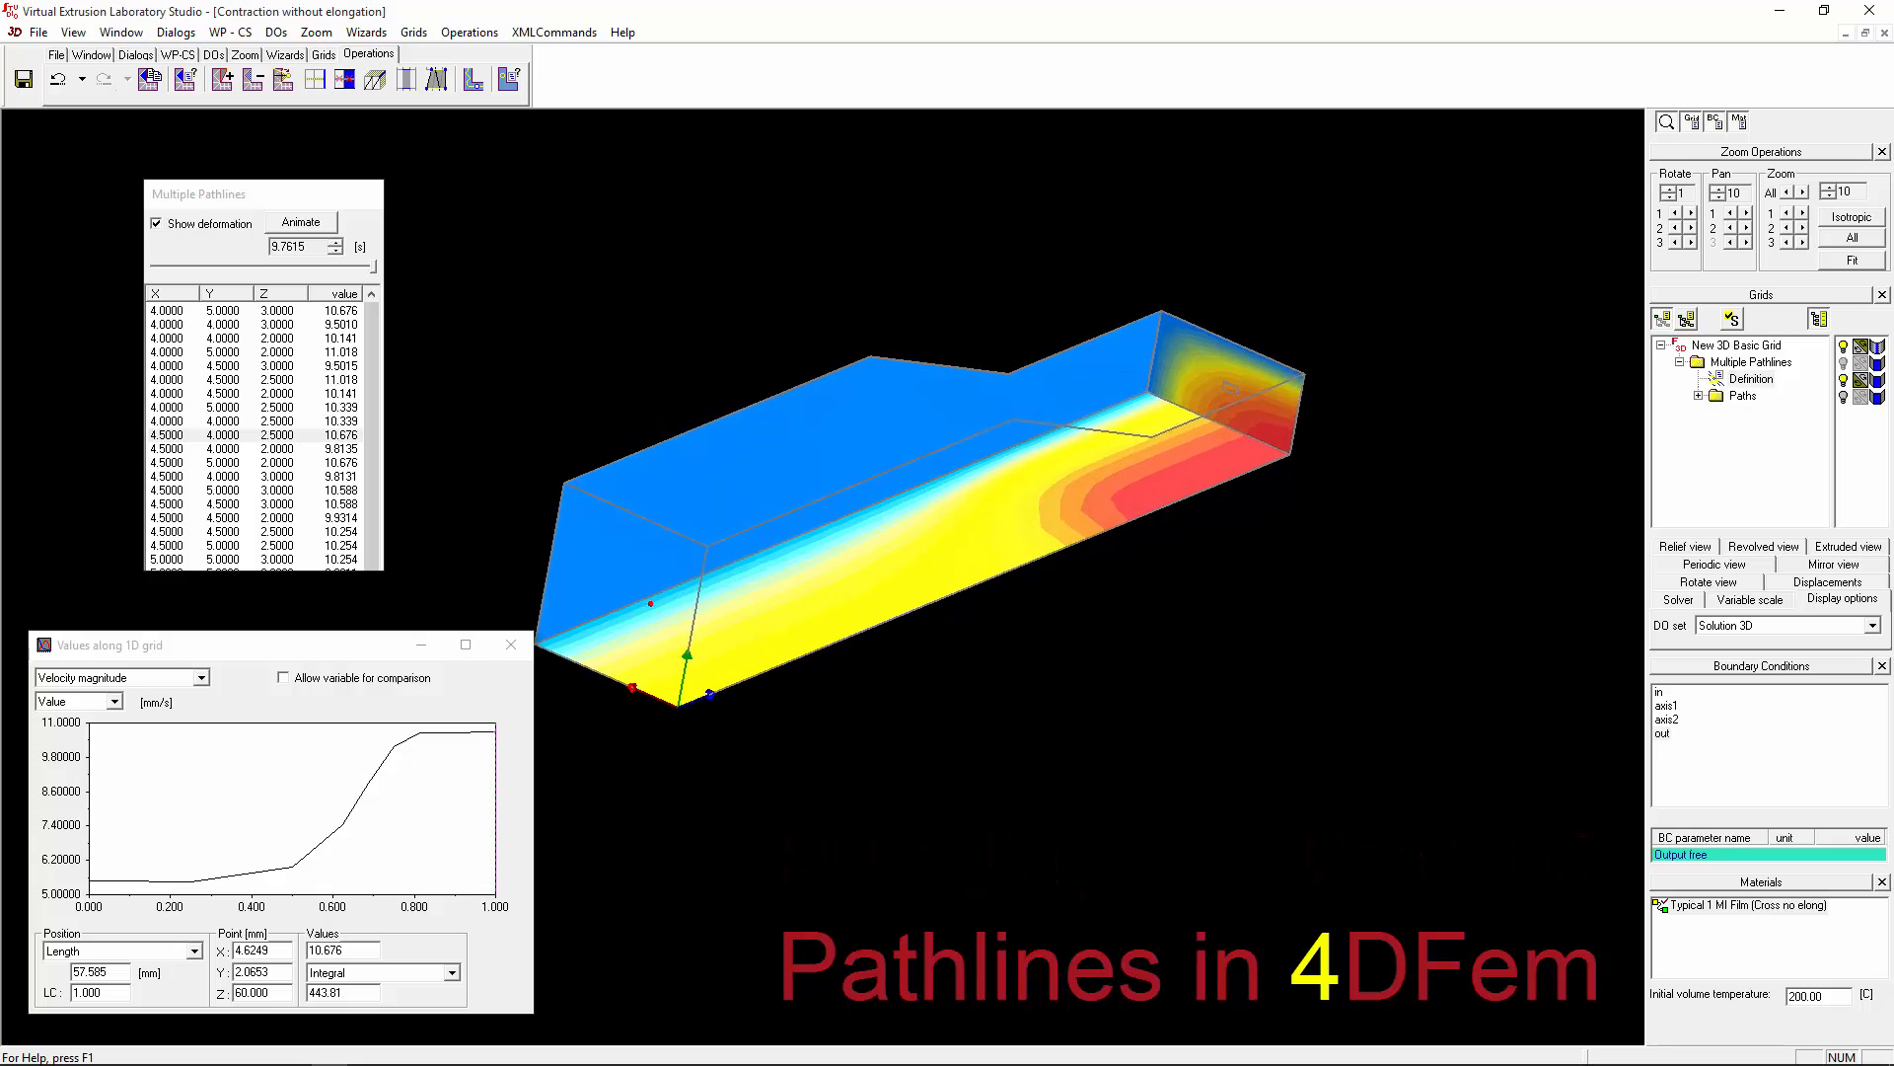
pyautogui.moveTo(1100, 523); pyautogui.dragTo(1007, 569, button='middle')
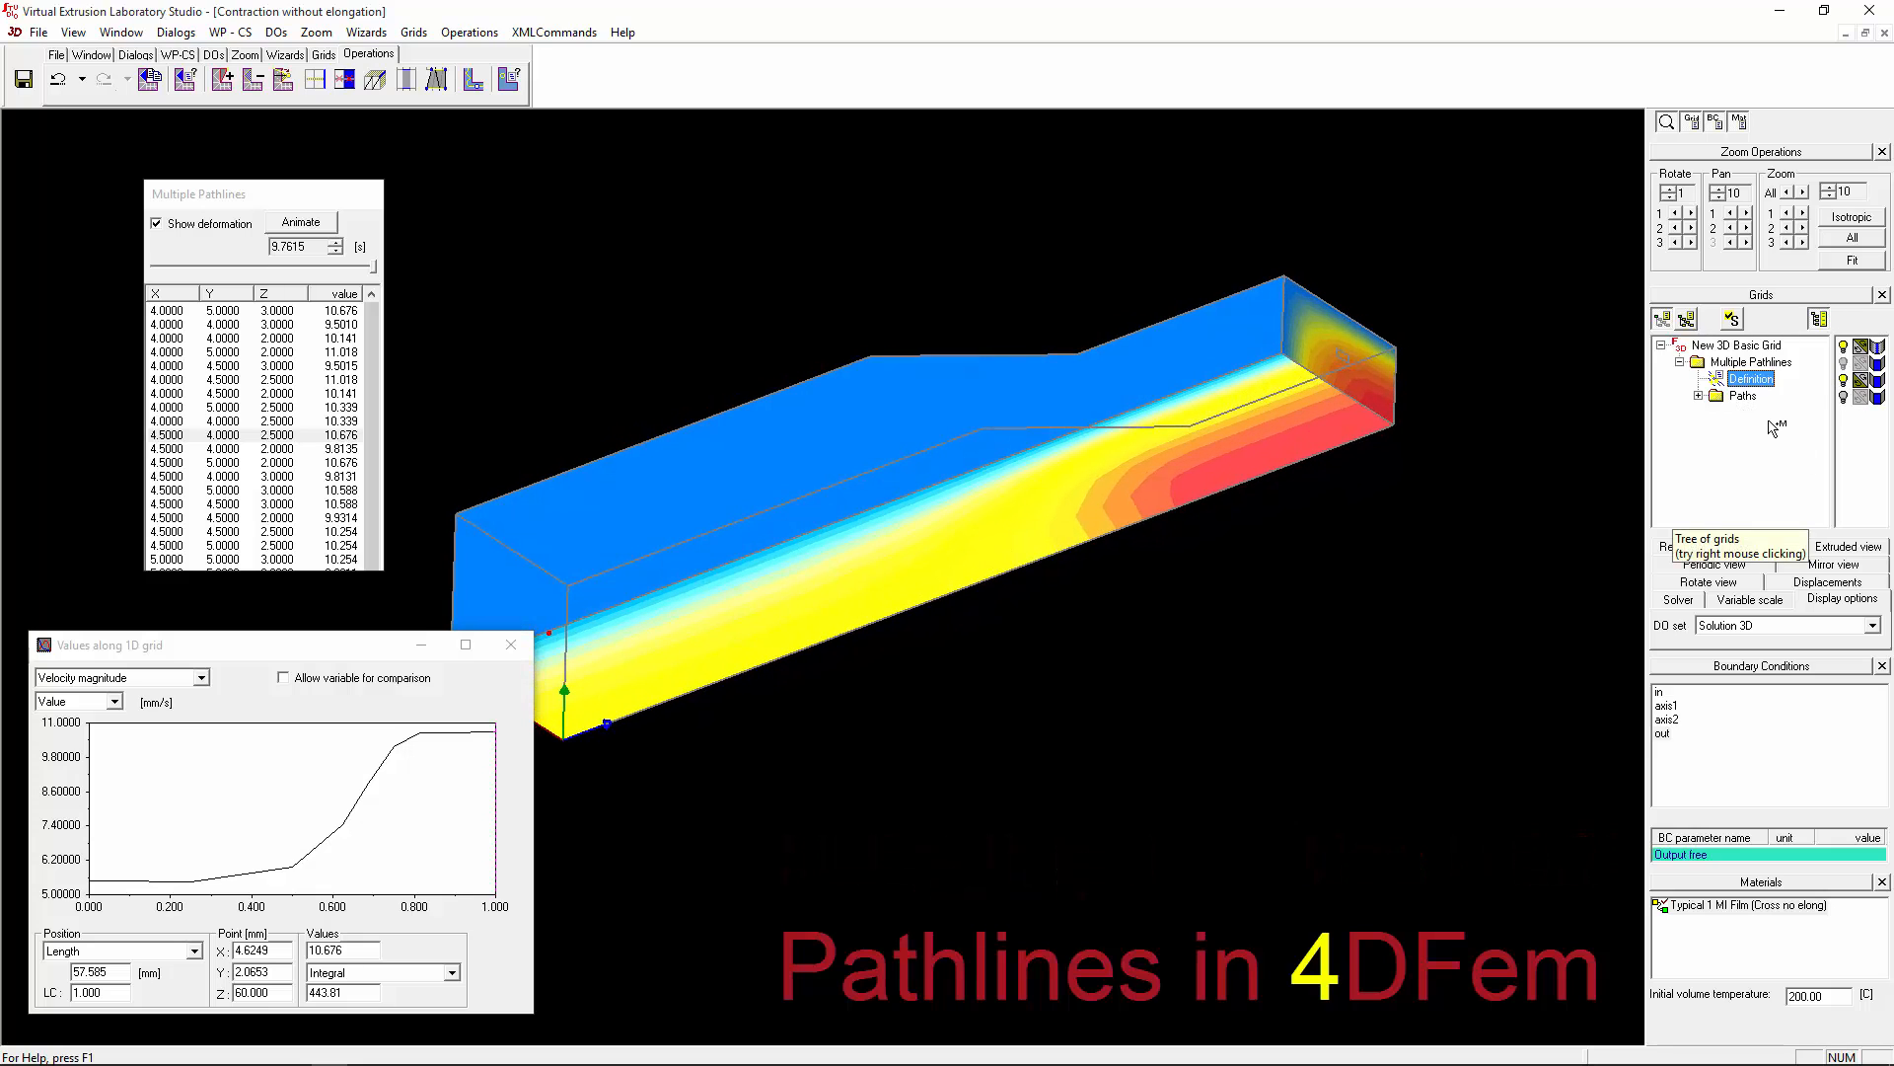
# Step: Close the contraction project and exit the Virtual Extrusion Laboratory launcher
pyautogui.click(1870, 10)
pyautogui.click(963, 587)
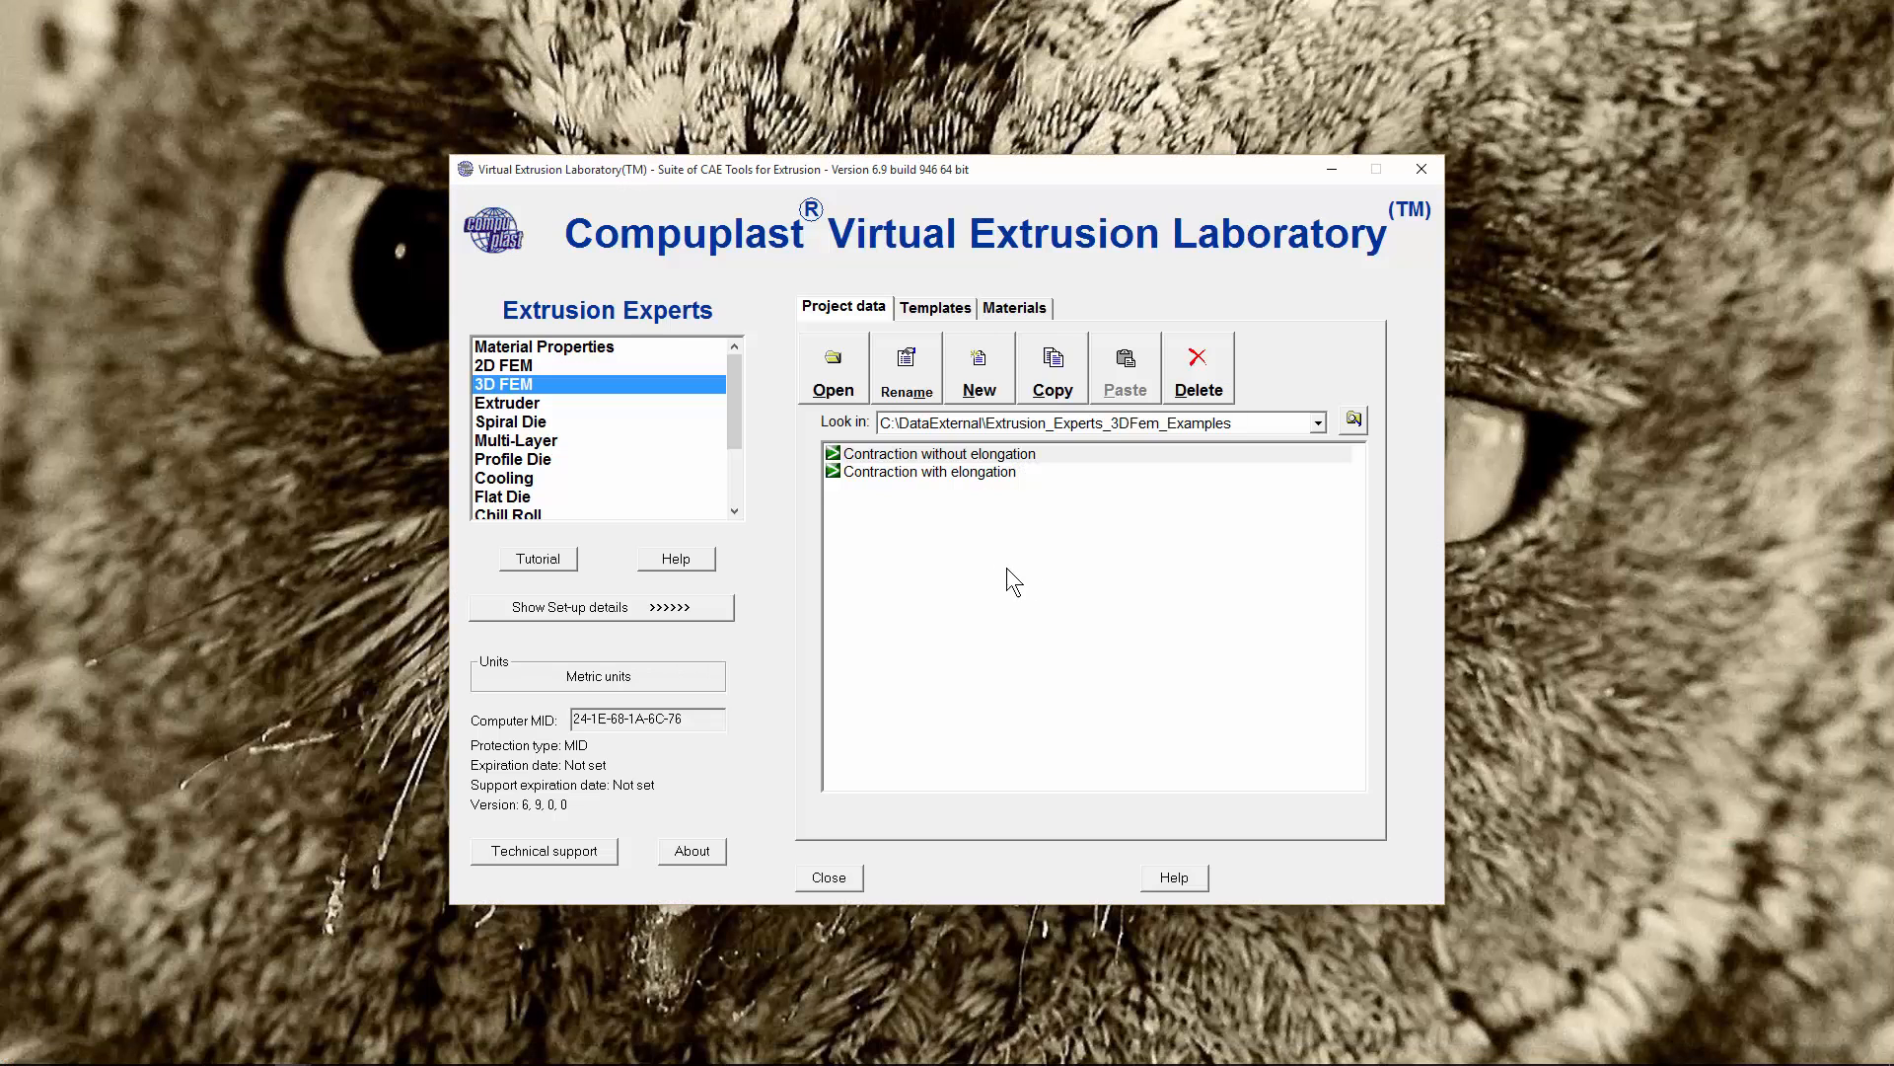
pyautogui.click(1422, 169)
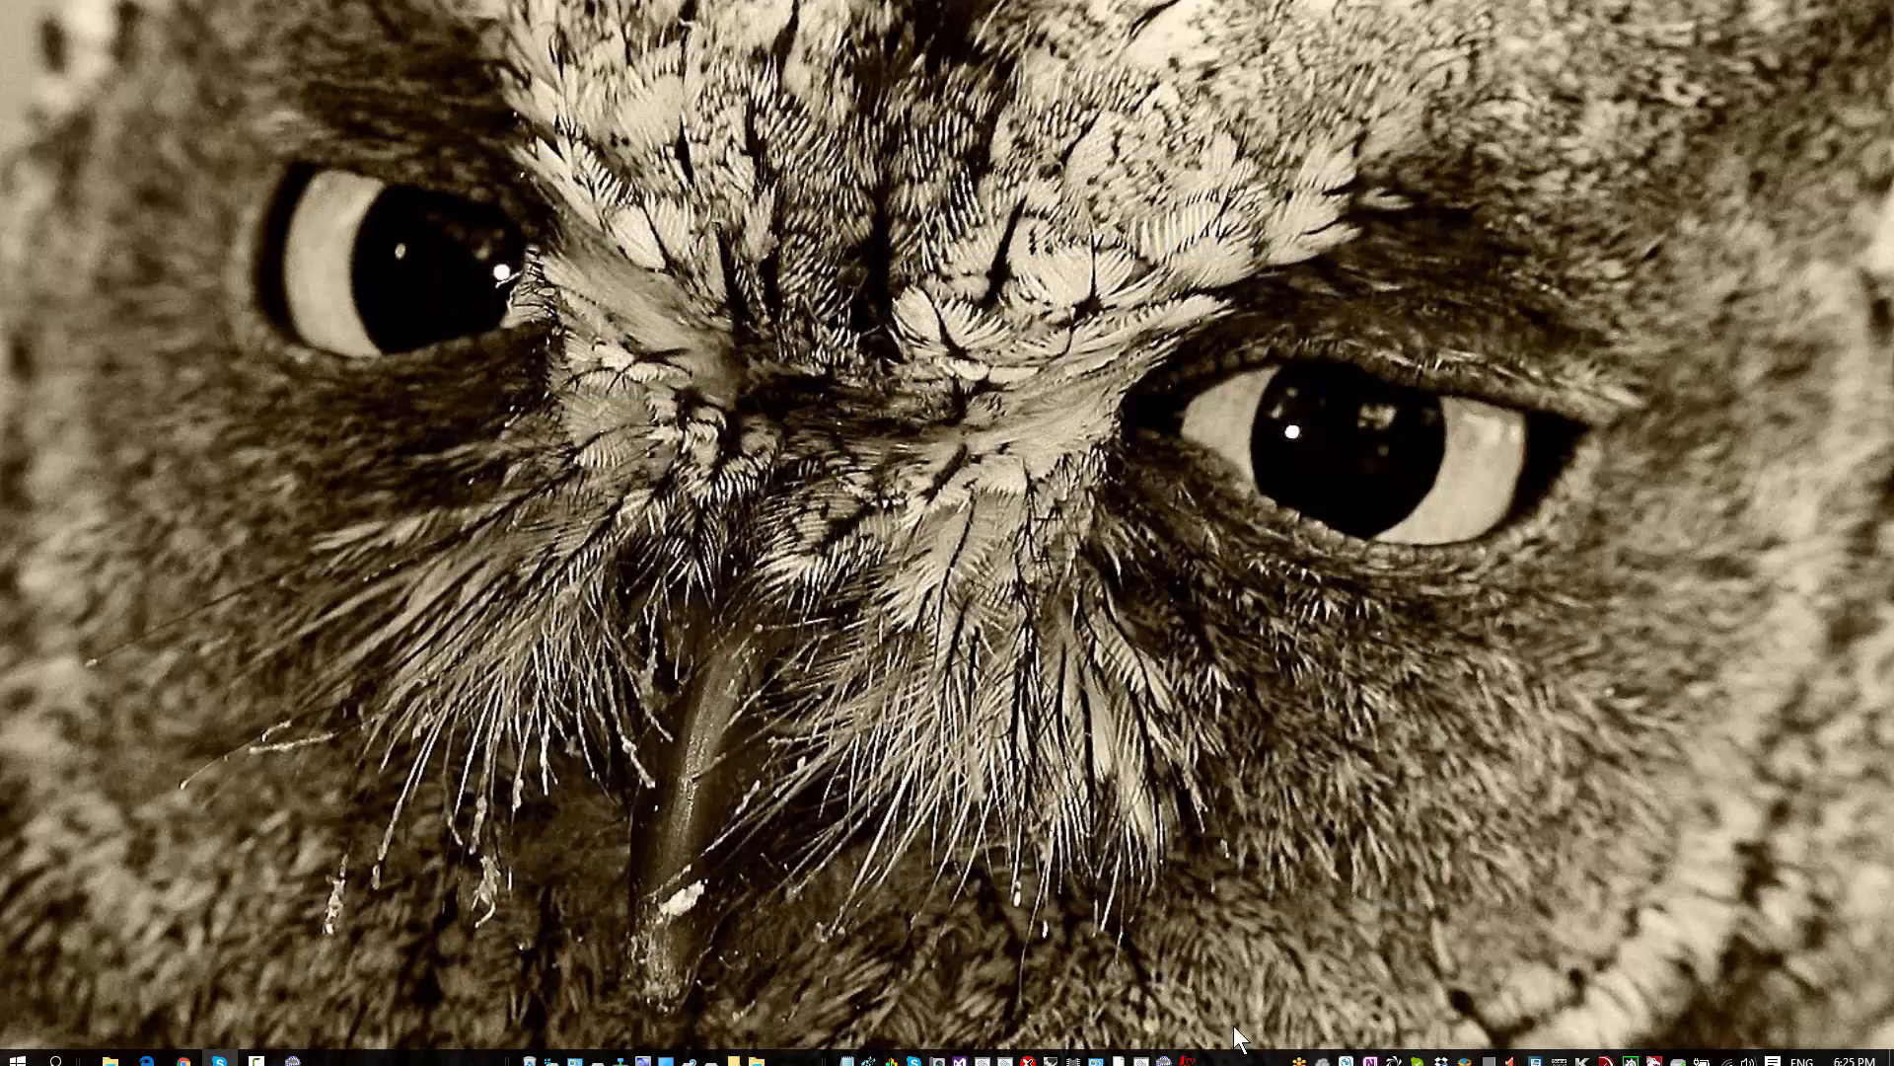
# Step: Switch to Virtual Extrusion Laboratory Studio and open the recent project Studio3d.003bez.f2s
pyautogui.click(1189, 1051)
pyautogui.click(16, 32)
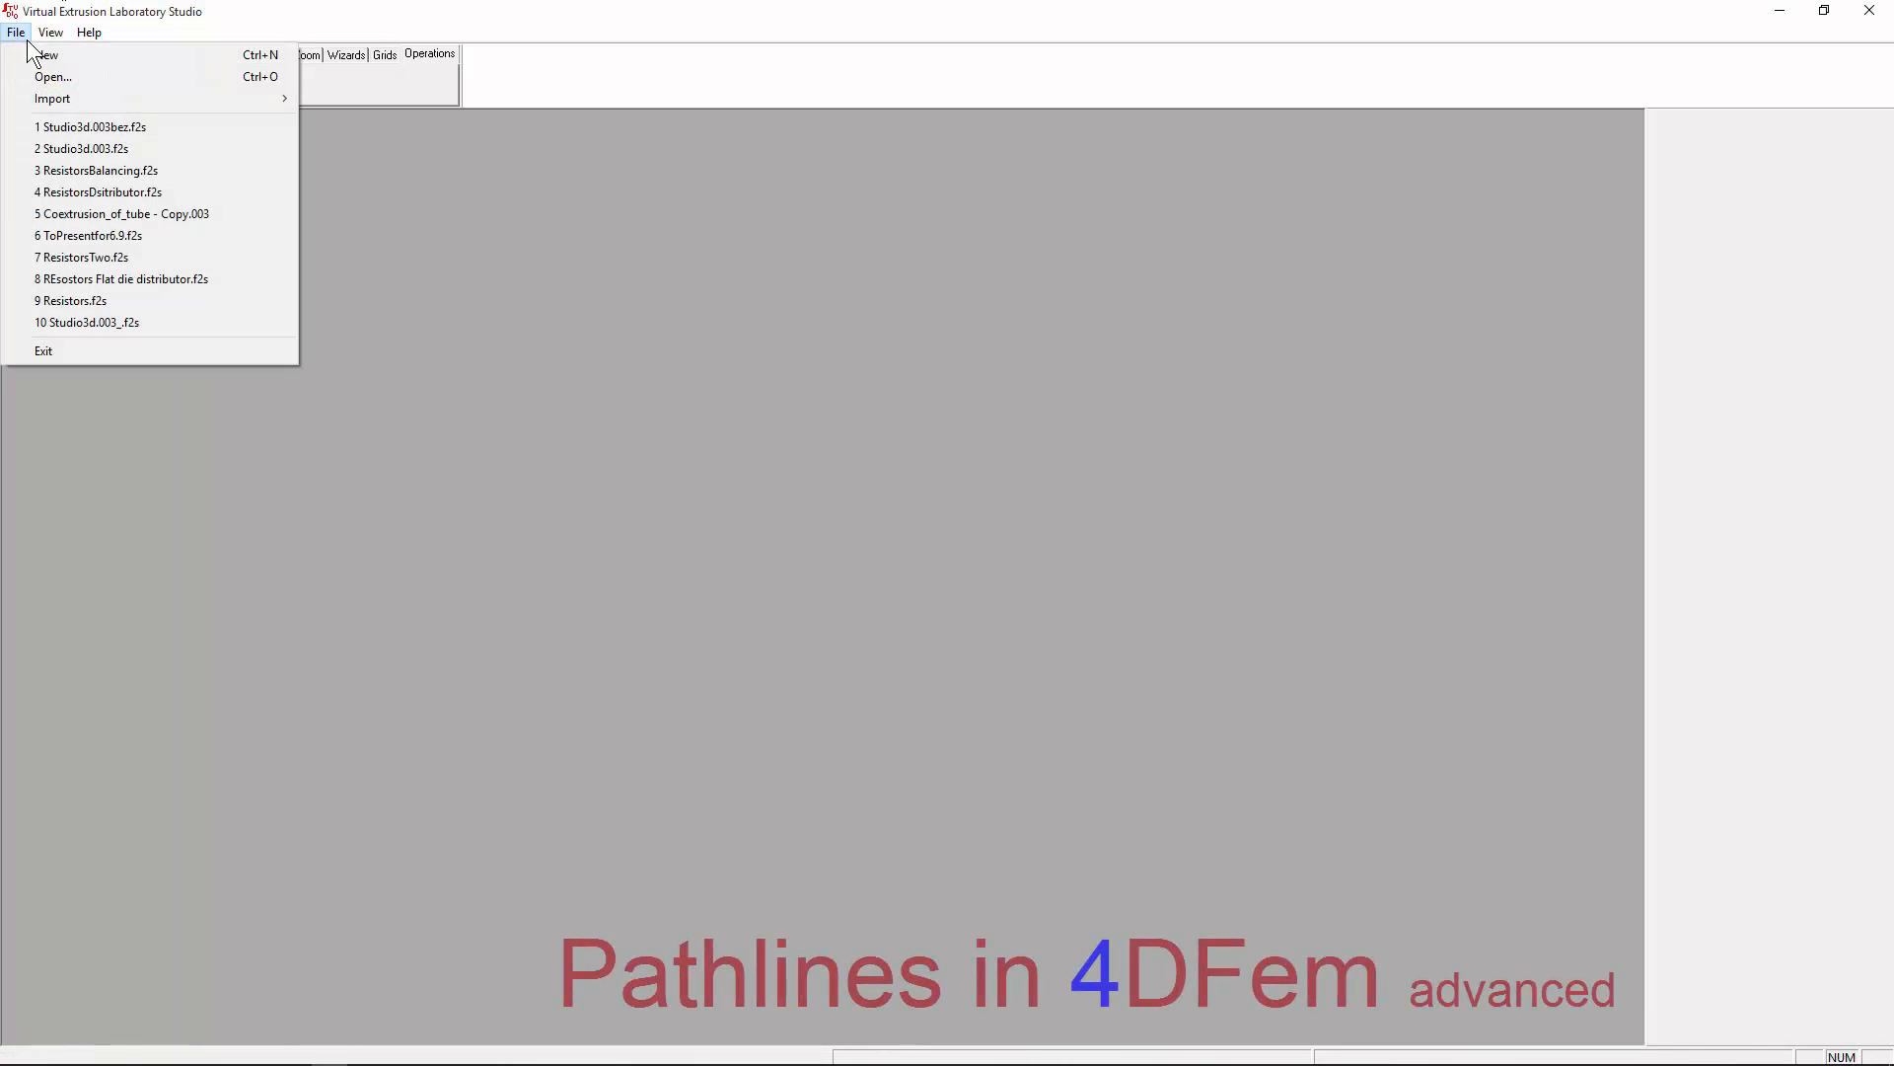
pyautogui.click(79, 127)
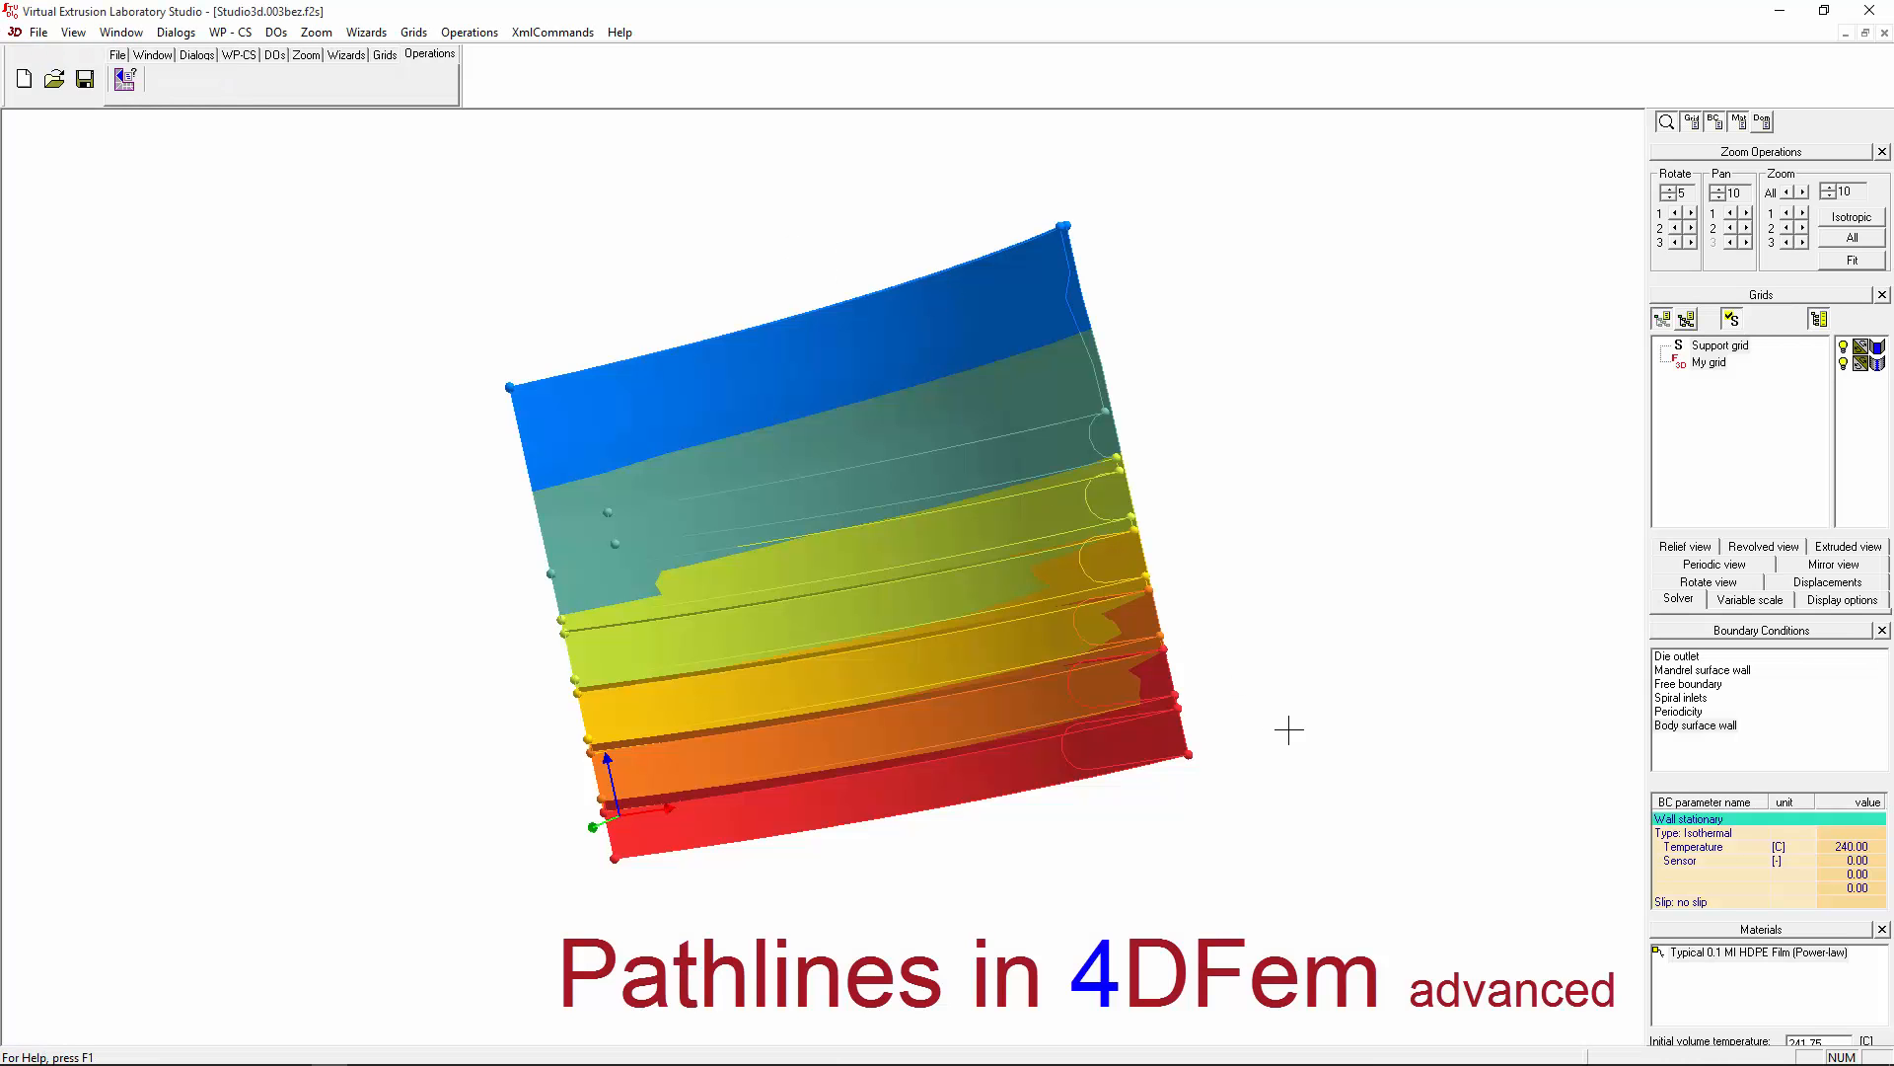
# Step: Change the surface display of My grid to expose the spiral channels of the die segment
pyautogui.moveTo(1135, 491); pyautogui.dragTo(1176, 819, button='middle')
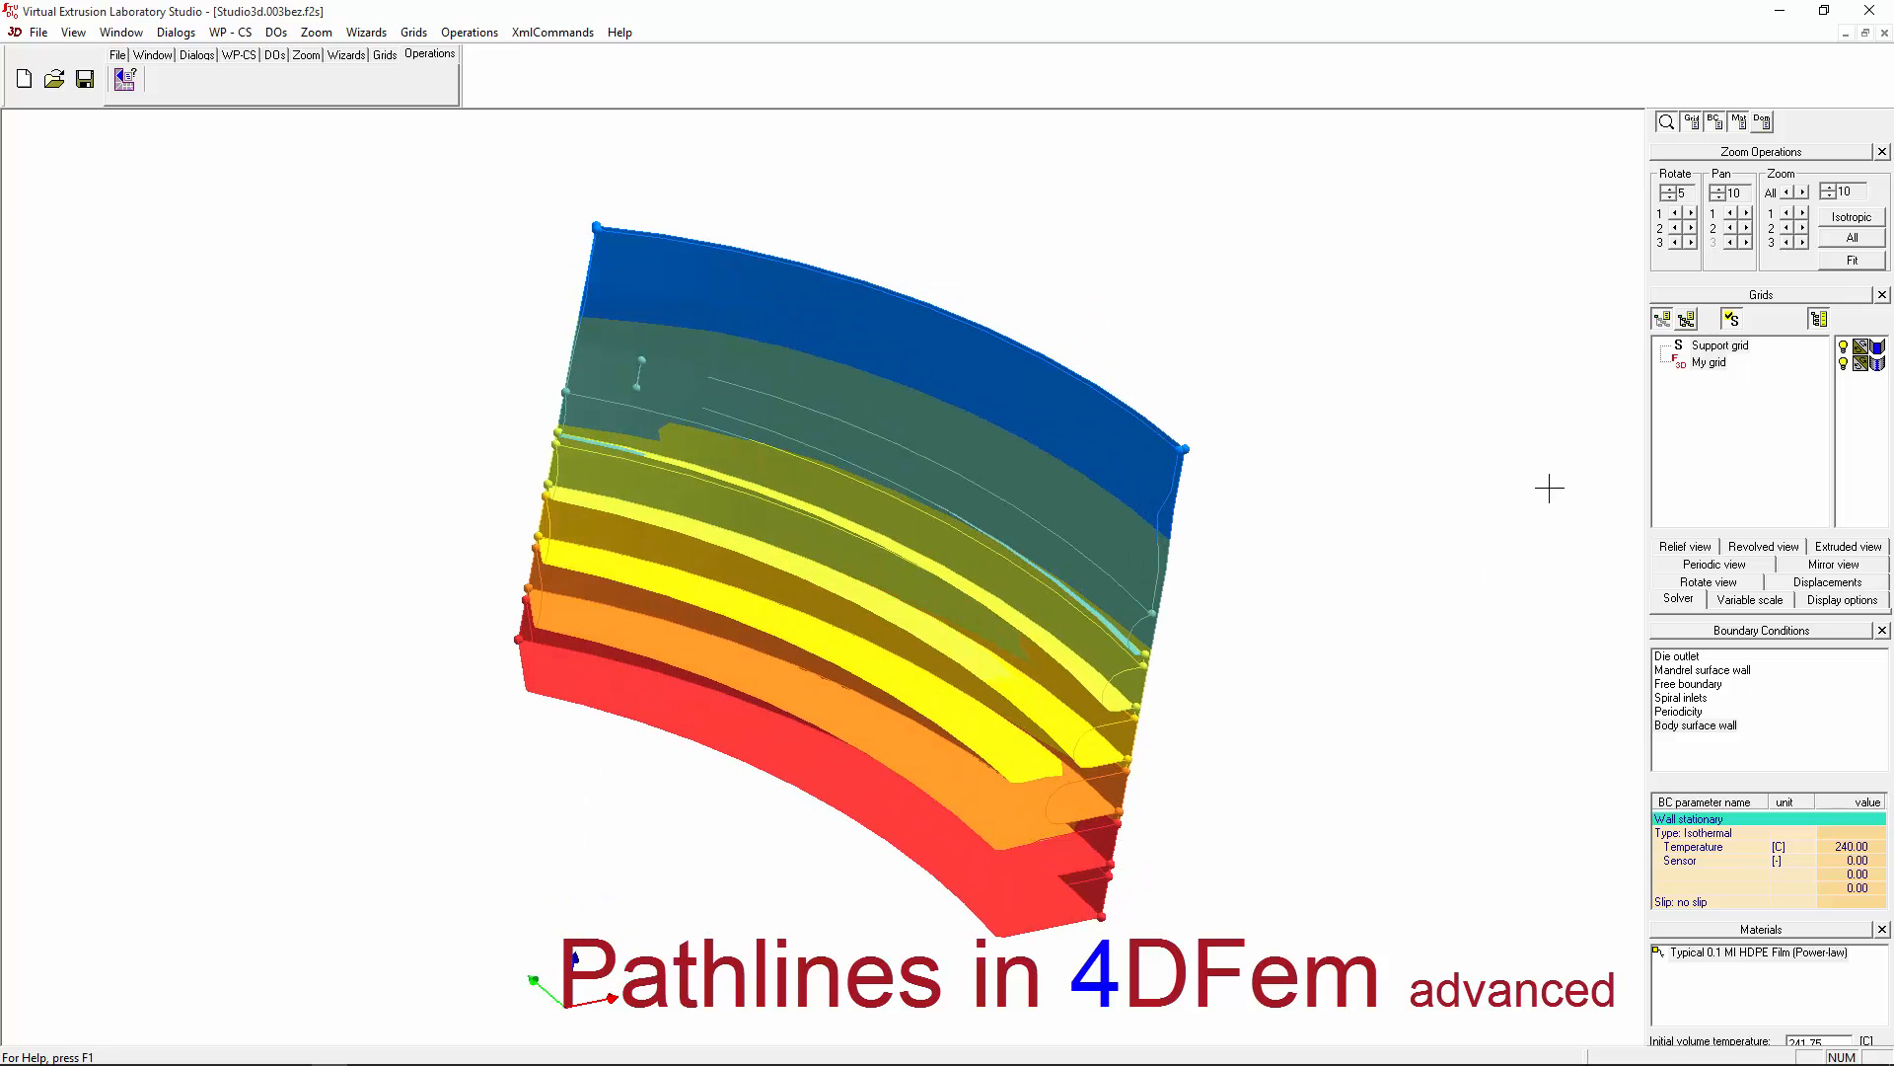
pyautogui.moveTo(1679, 363); pyautogui.dragTo(1676, 404)
pyautogui.moveTo(763, 446); pyautogui.dragTo(814, 470, button='middle')
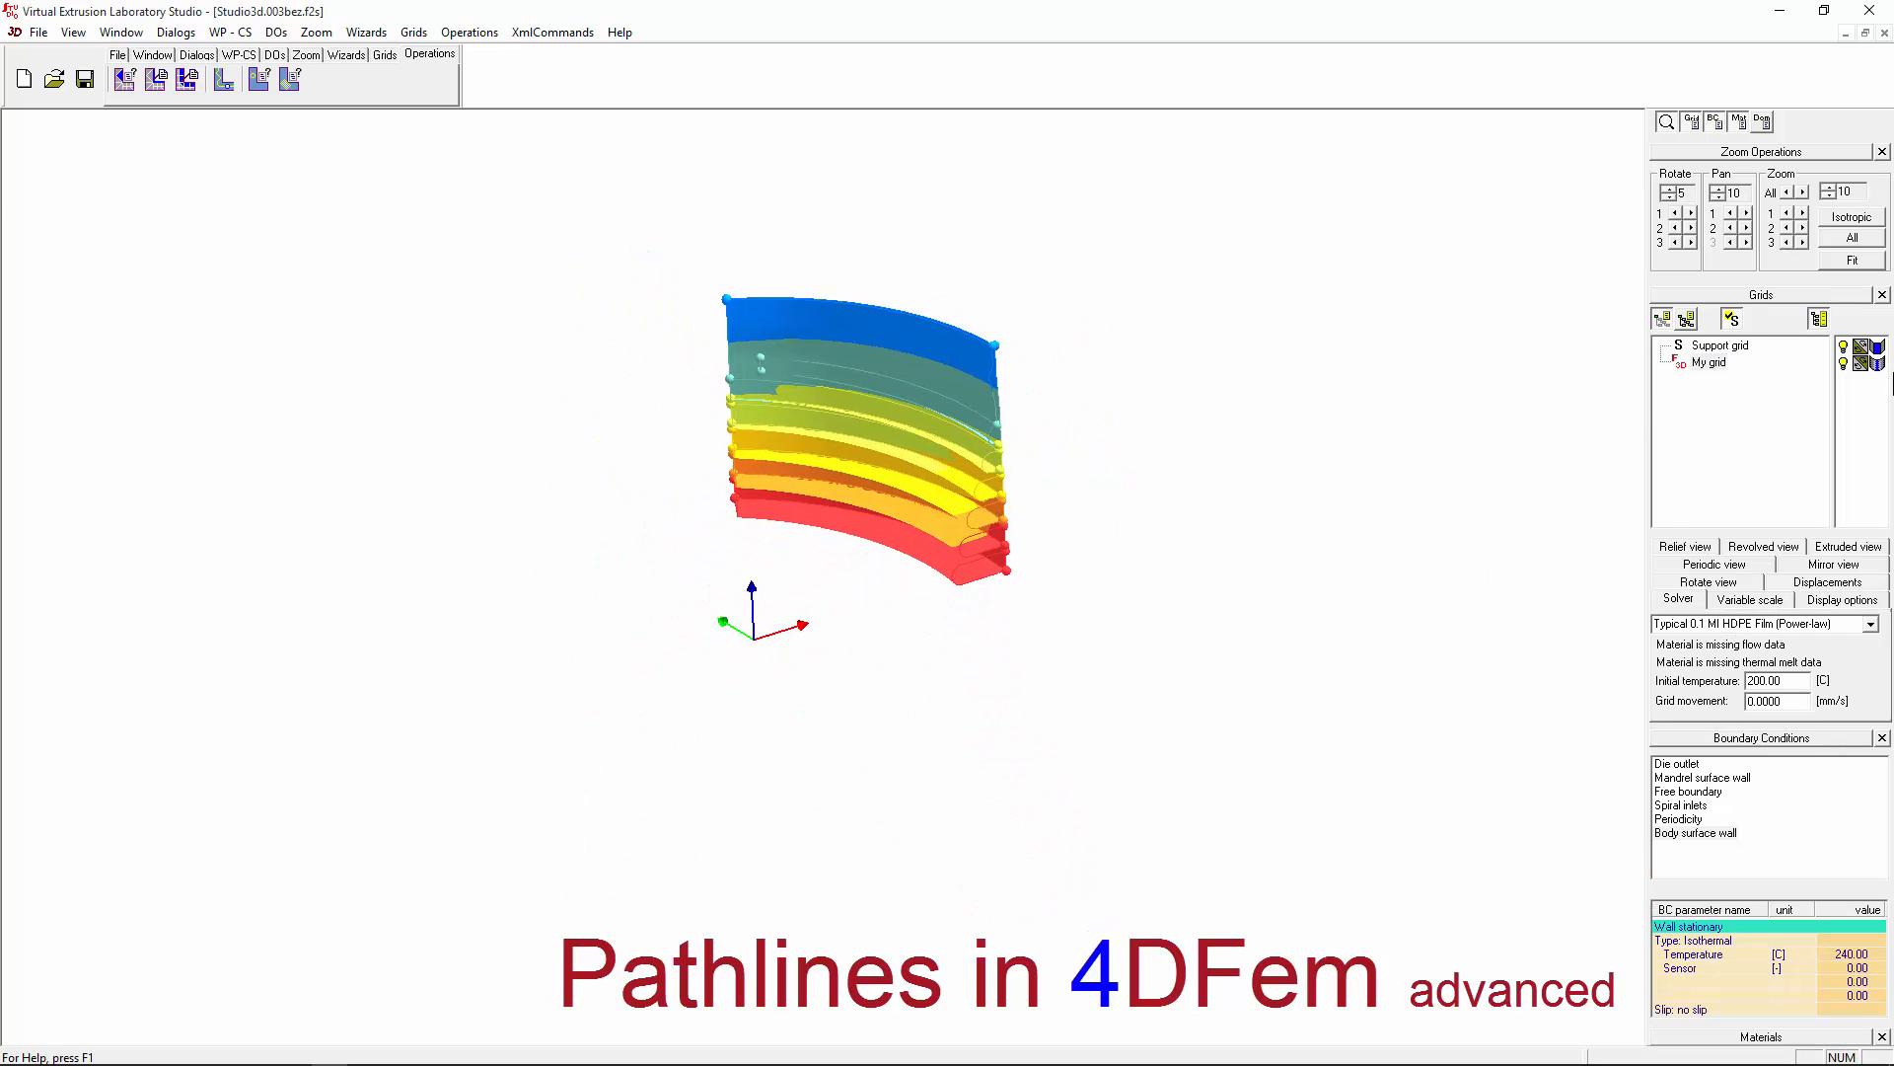
pyautogui.click(1859, 364)
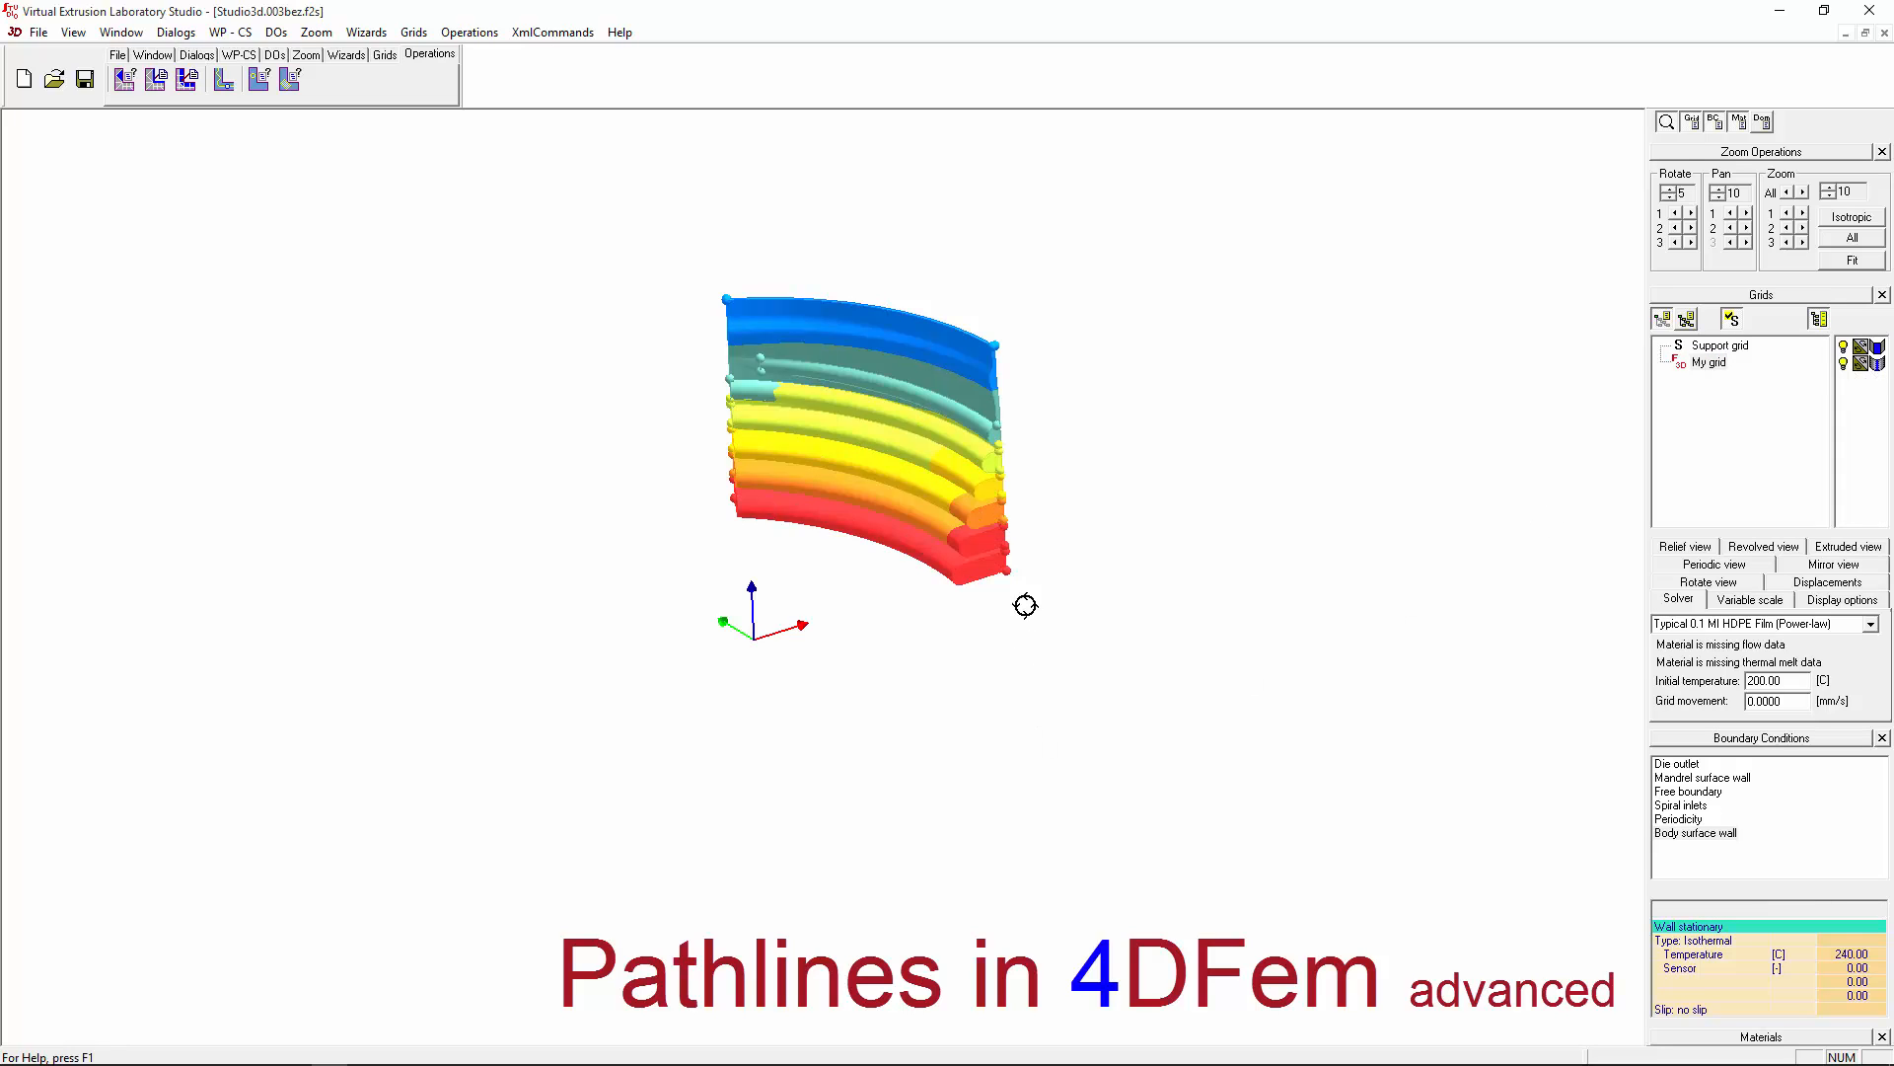
pyautogui.moveTo(1027, 606); pyautogui.dragTo(1016, 600, button='middle')
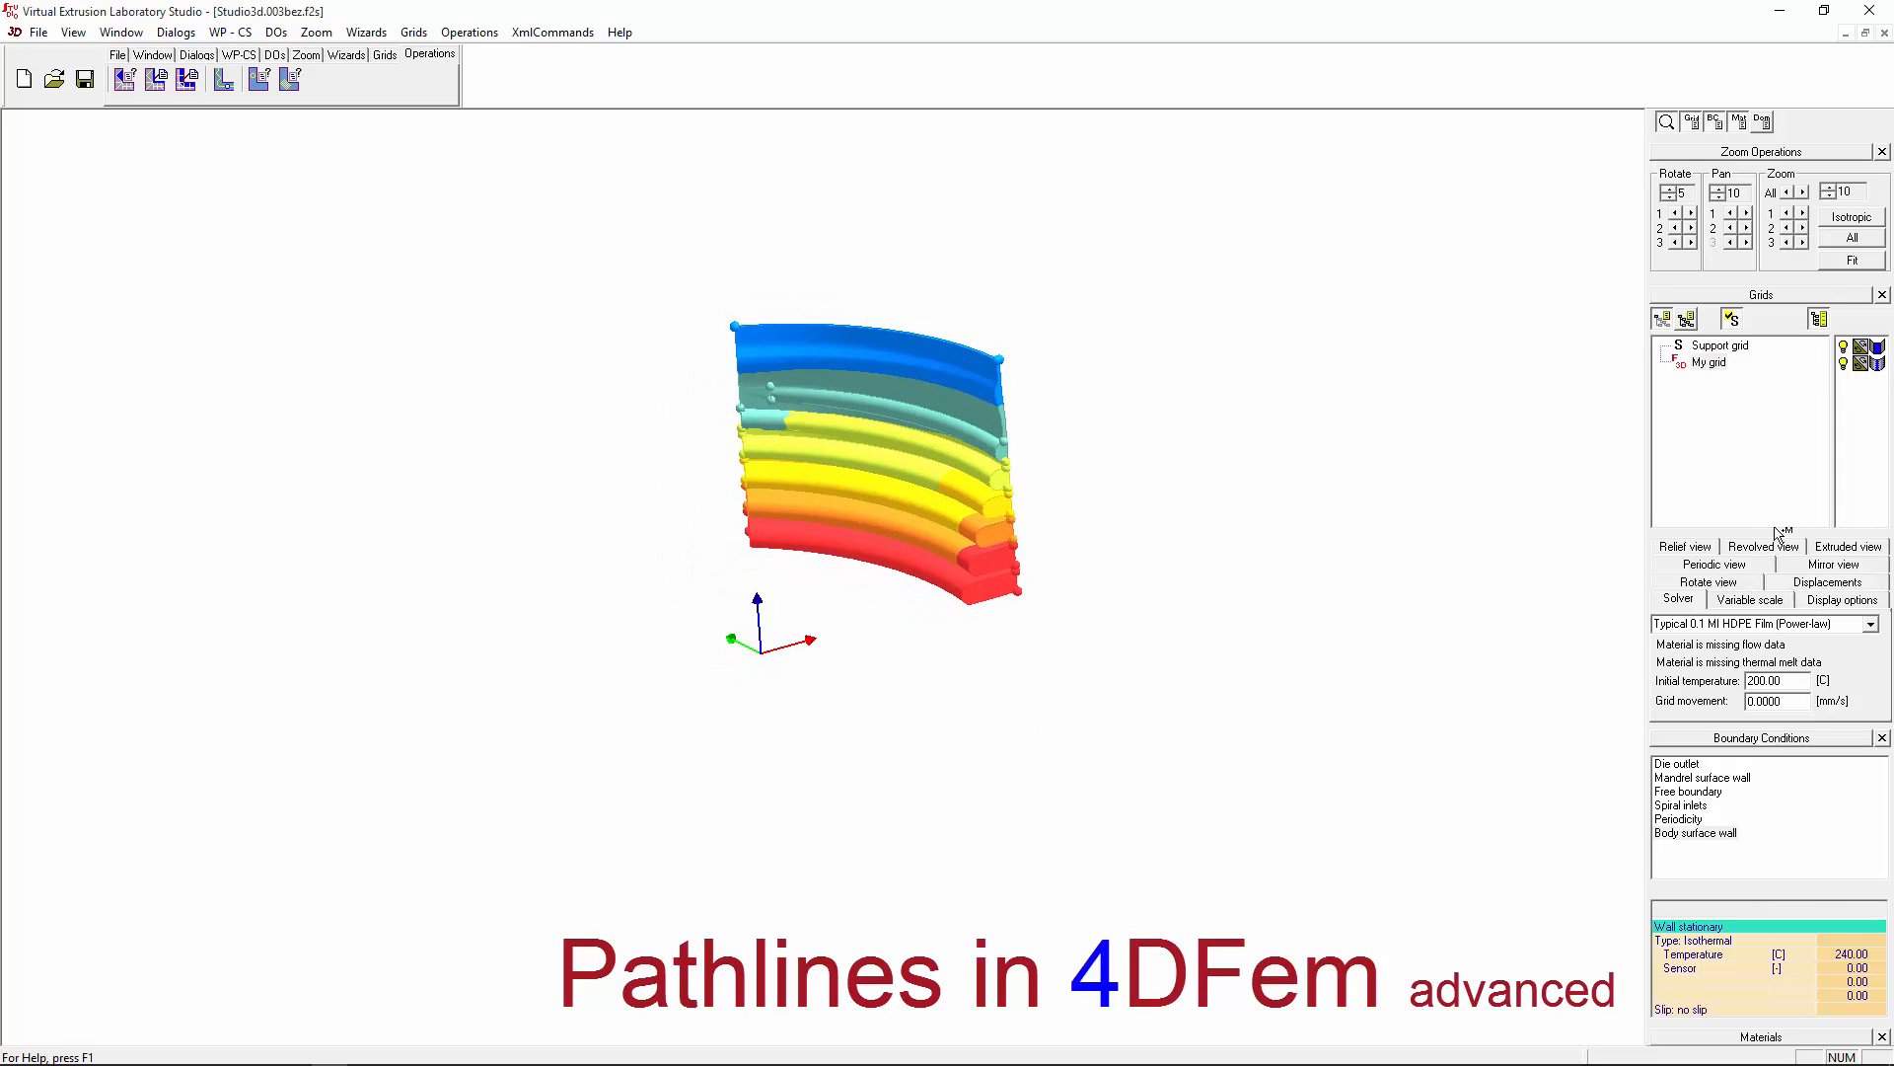
# Step: Turn on the periodicity display with 5 parts and examine the full spiral die ring from below
pyautogui.click(1737, 567)
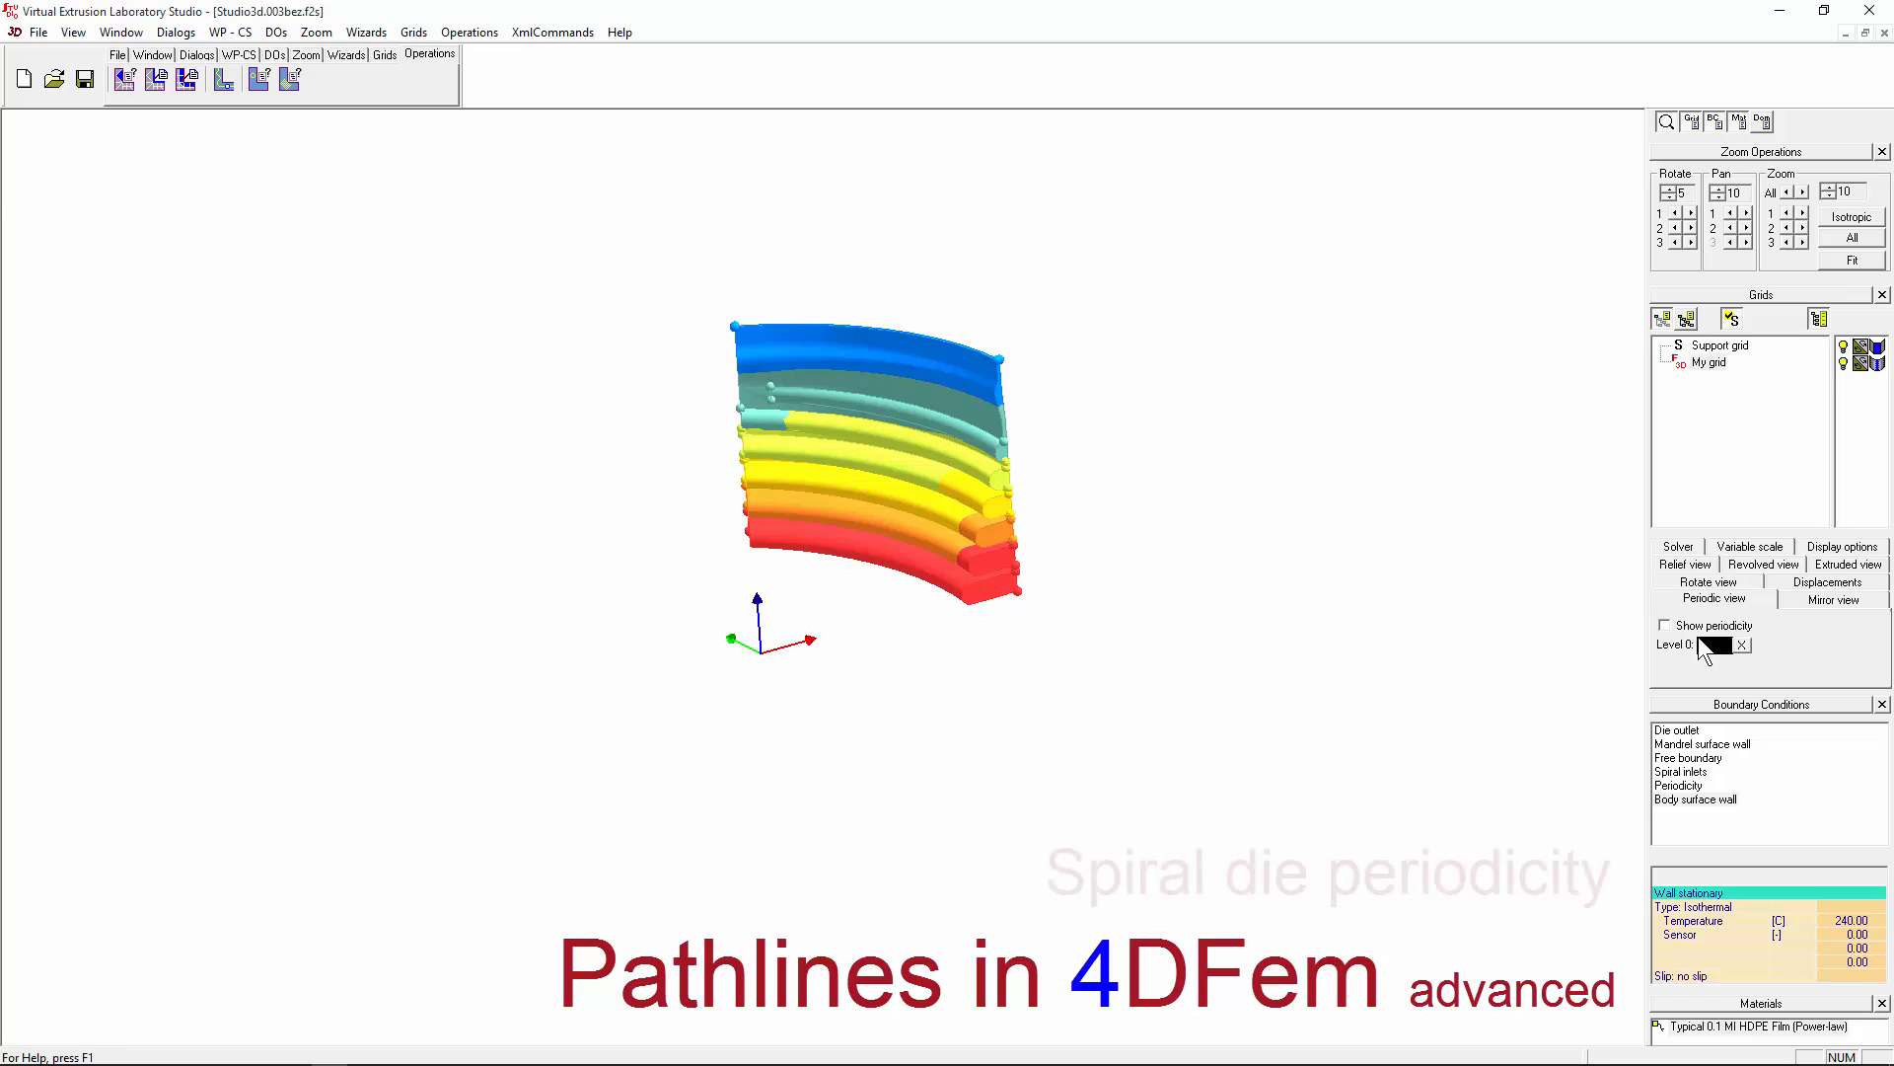
pyautogui.click(1722, 625)
pyautogui.click(1857, 621)
pyautogui.click(1857, 621)
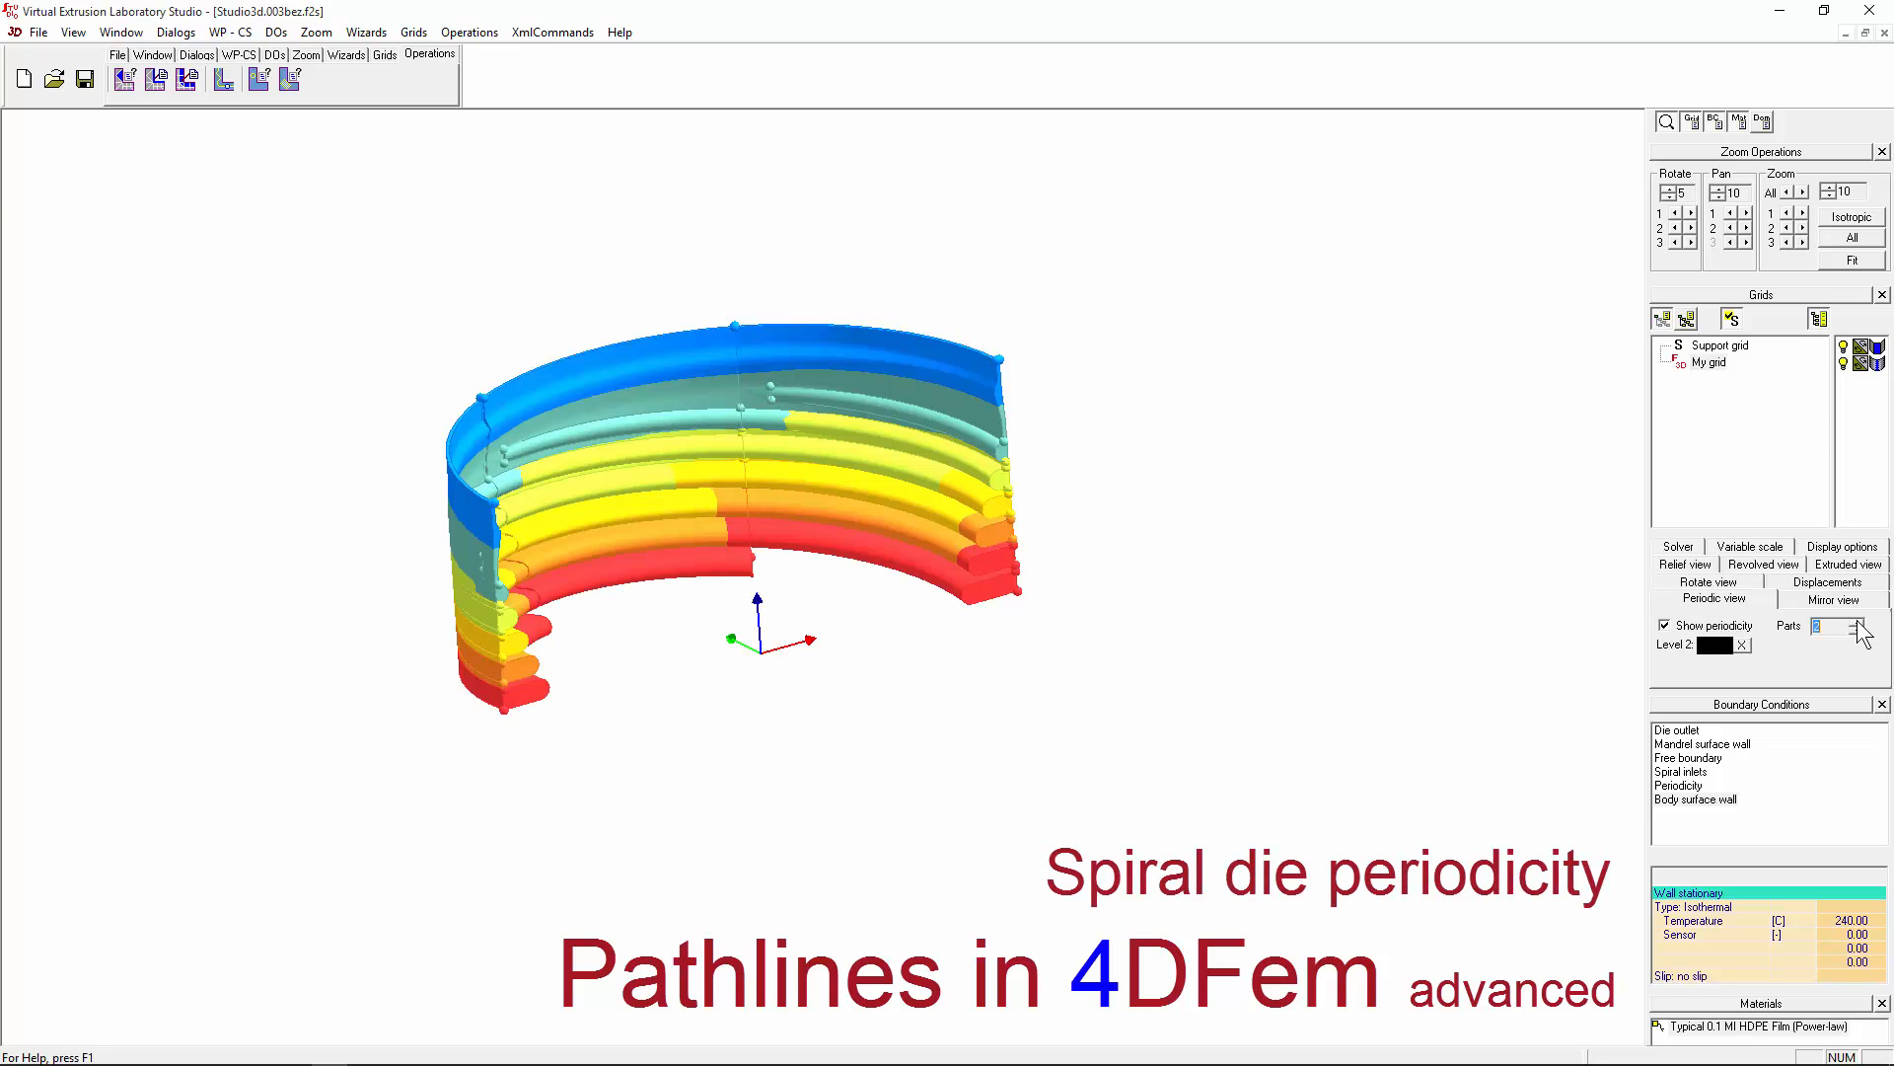
pyautogui.click(1857, 621)
pyautogui.click(1857, 621)
pyautogui.moveTo(752, 653); pyautogui.dragTo(766, 409, button='middle')
pyautogui.moveTo(826, 664); pyautogui.dragTo(860, 647, button='middle')
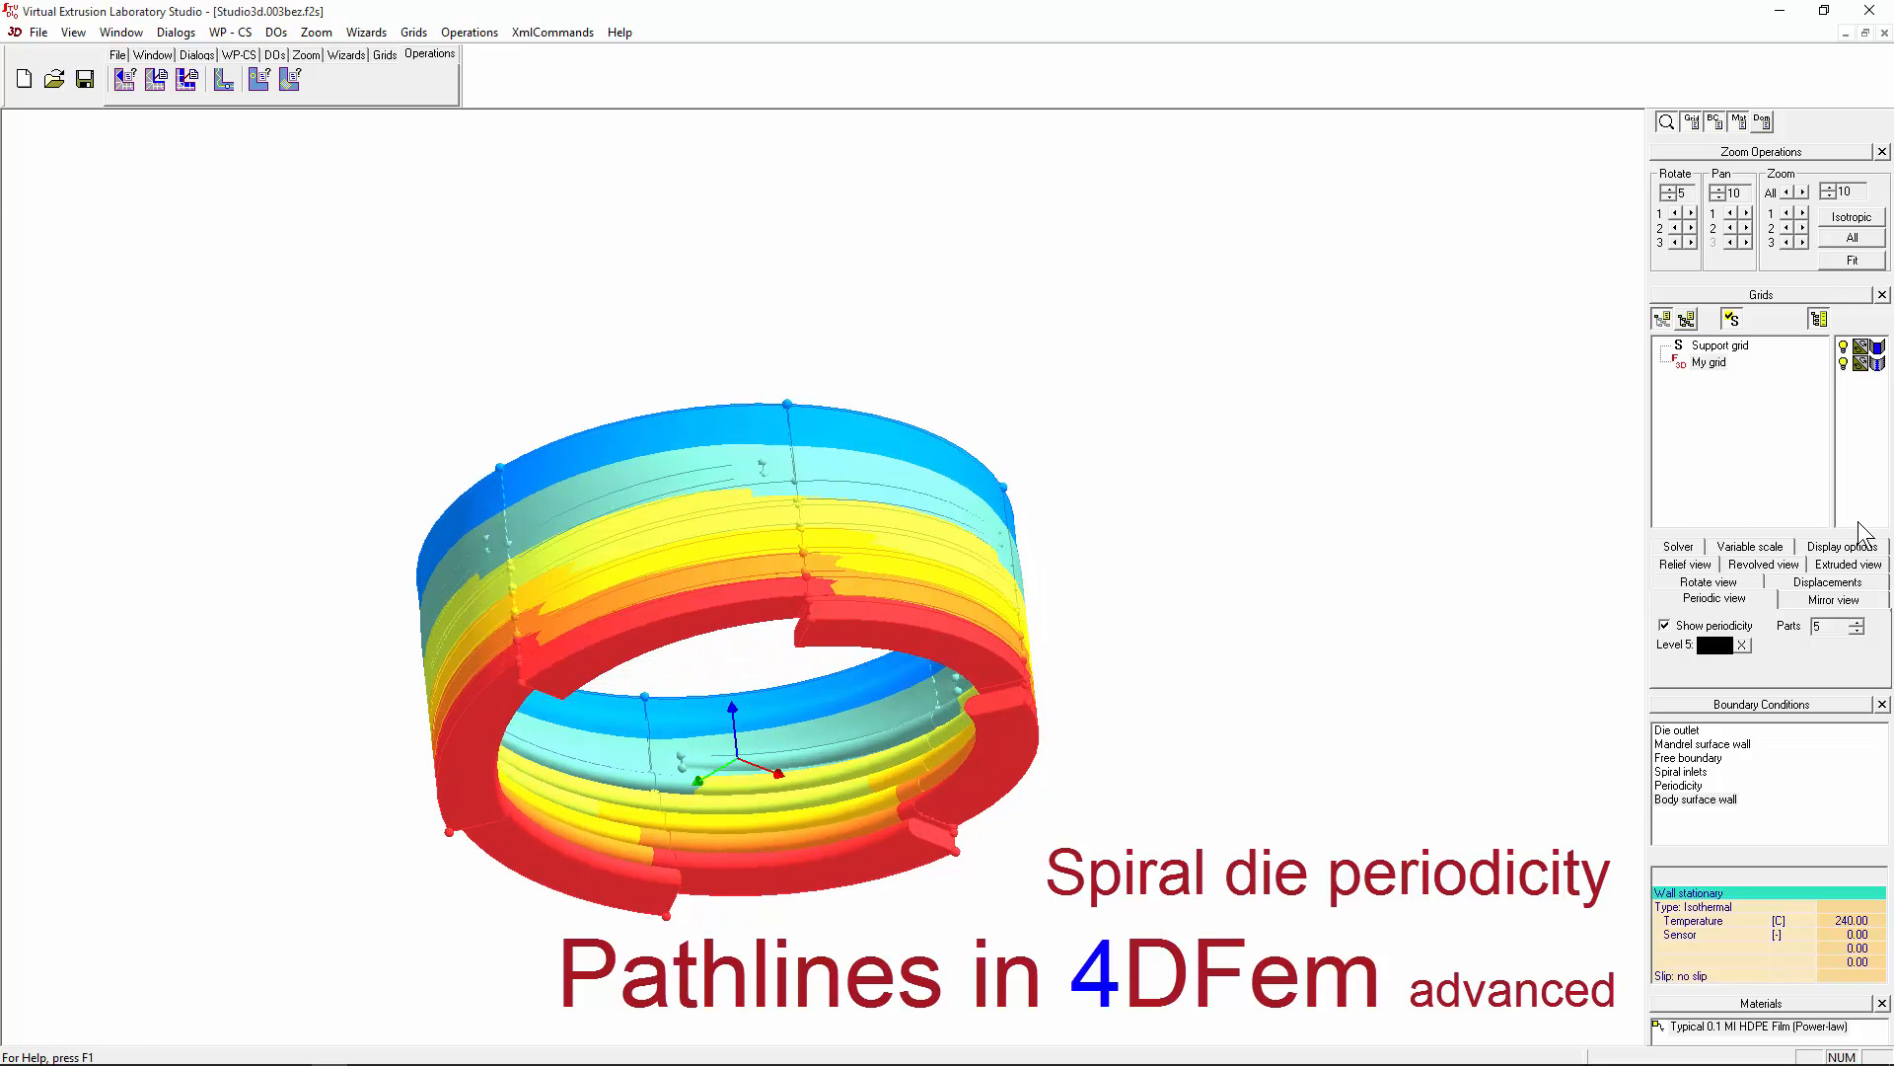
# Step: Set the displayed DO set to Basic 3D and examine the uncoloured spiral die ring from below
pyautogui.click(1840, 548)
pyautogui.click(1746, 635)
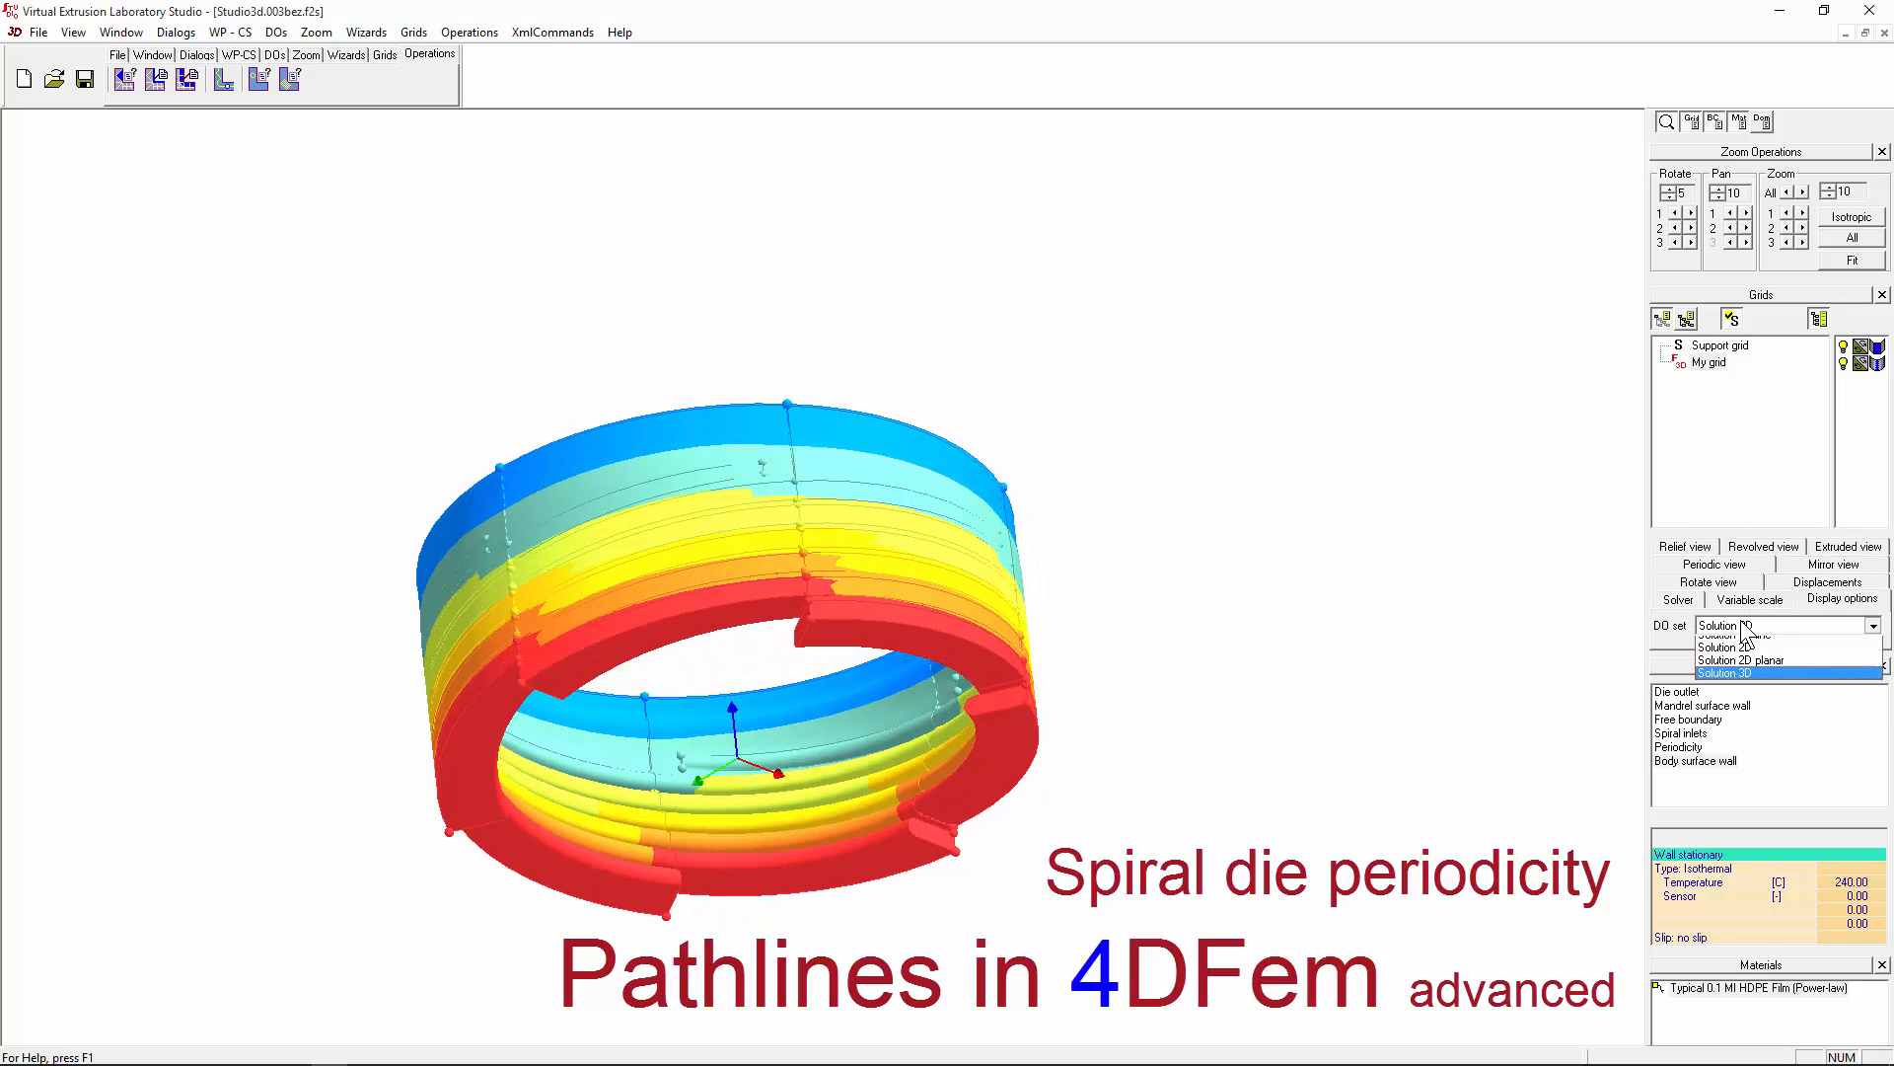
pyautogui.click(1722, 720)
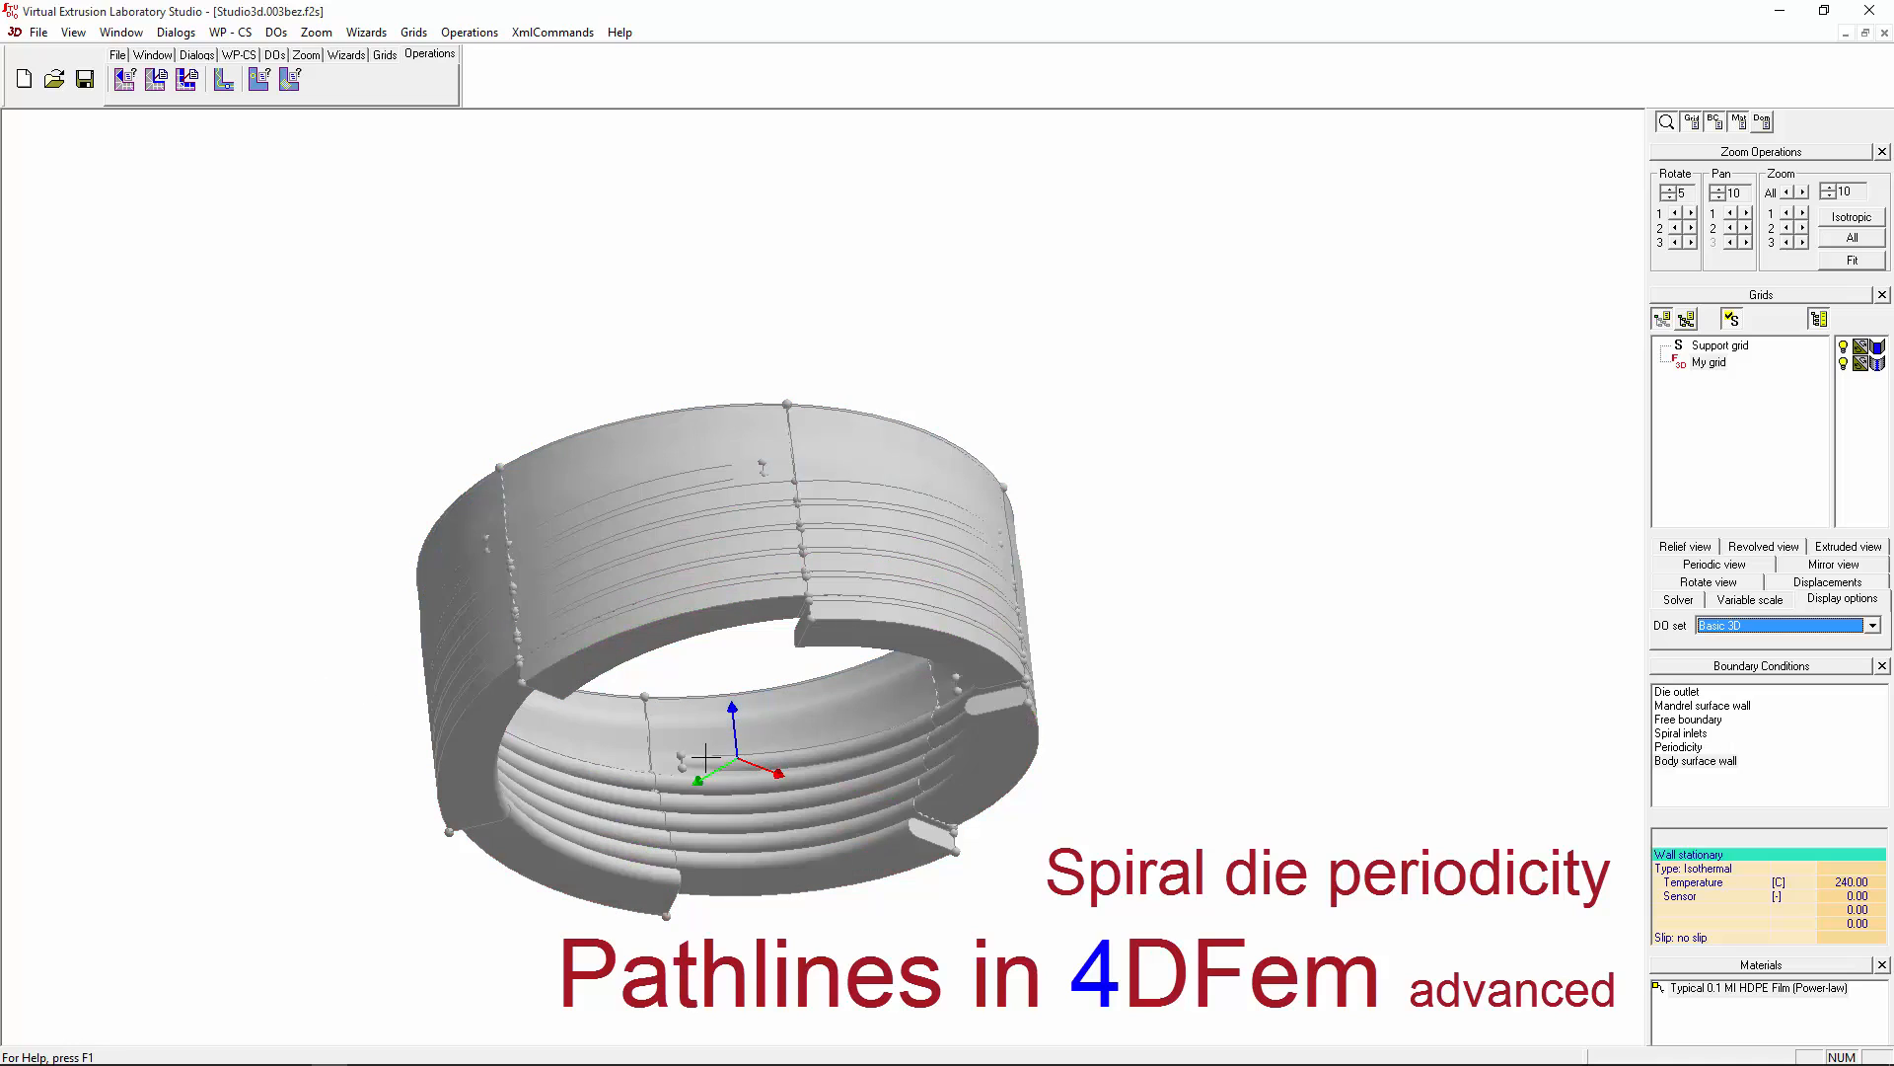
pyautogui.moveTo(872, 747)
pyautogui.mouseDown(button='middle')
pyautogui.moveTo(909, 760)
pyautogui.moveTo(1041, 673)
pyautogui.mouseUp(button='middle')
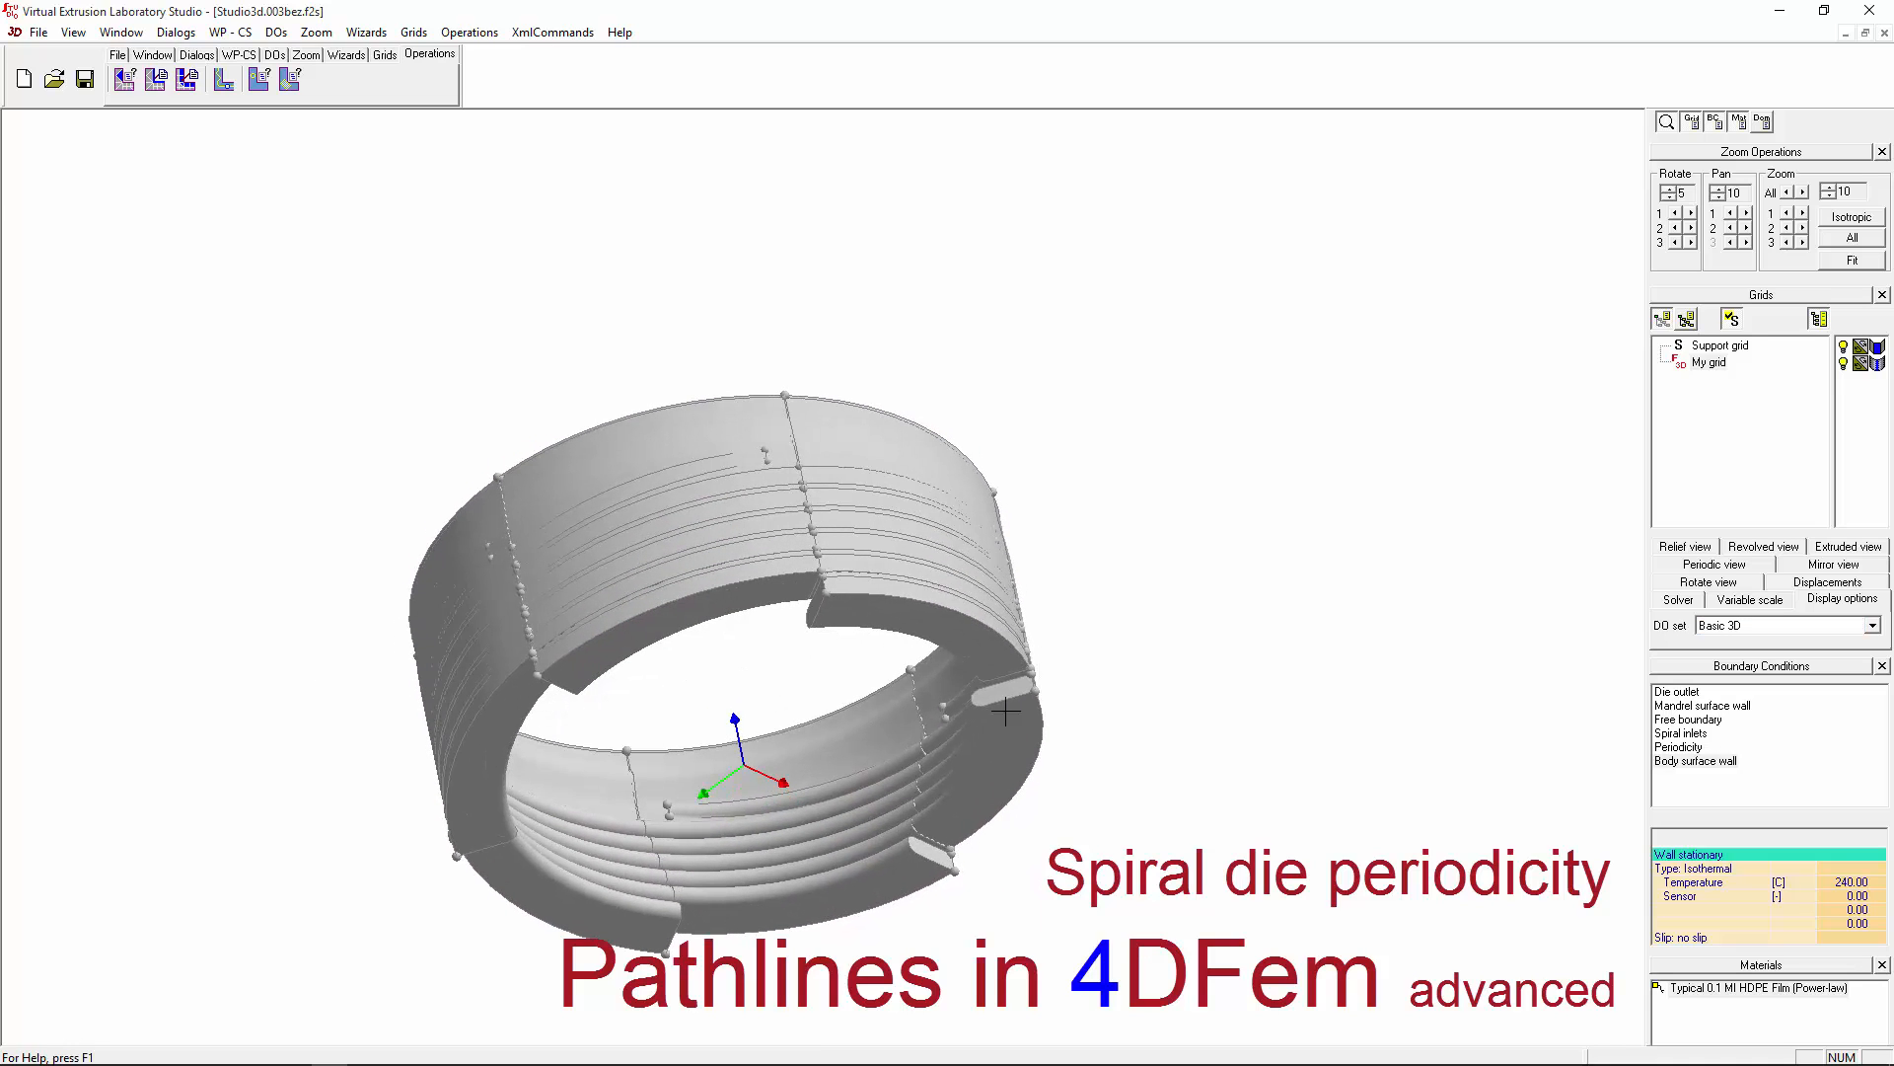
pyautogui.moveTo(884, 883); pyautogui.dragTo(836, 878, button='middle')
pyautogui.moveTo(697, 641)
pyautogui.mouseDown(button='middle')
pyautogui.moveTo(677, 892)
pyautogui.moveTo(720, 627)
pyautogui.mouseUp(button='middle')
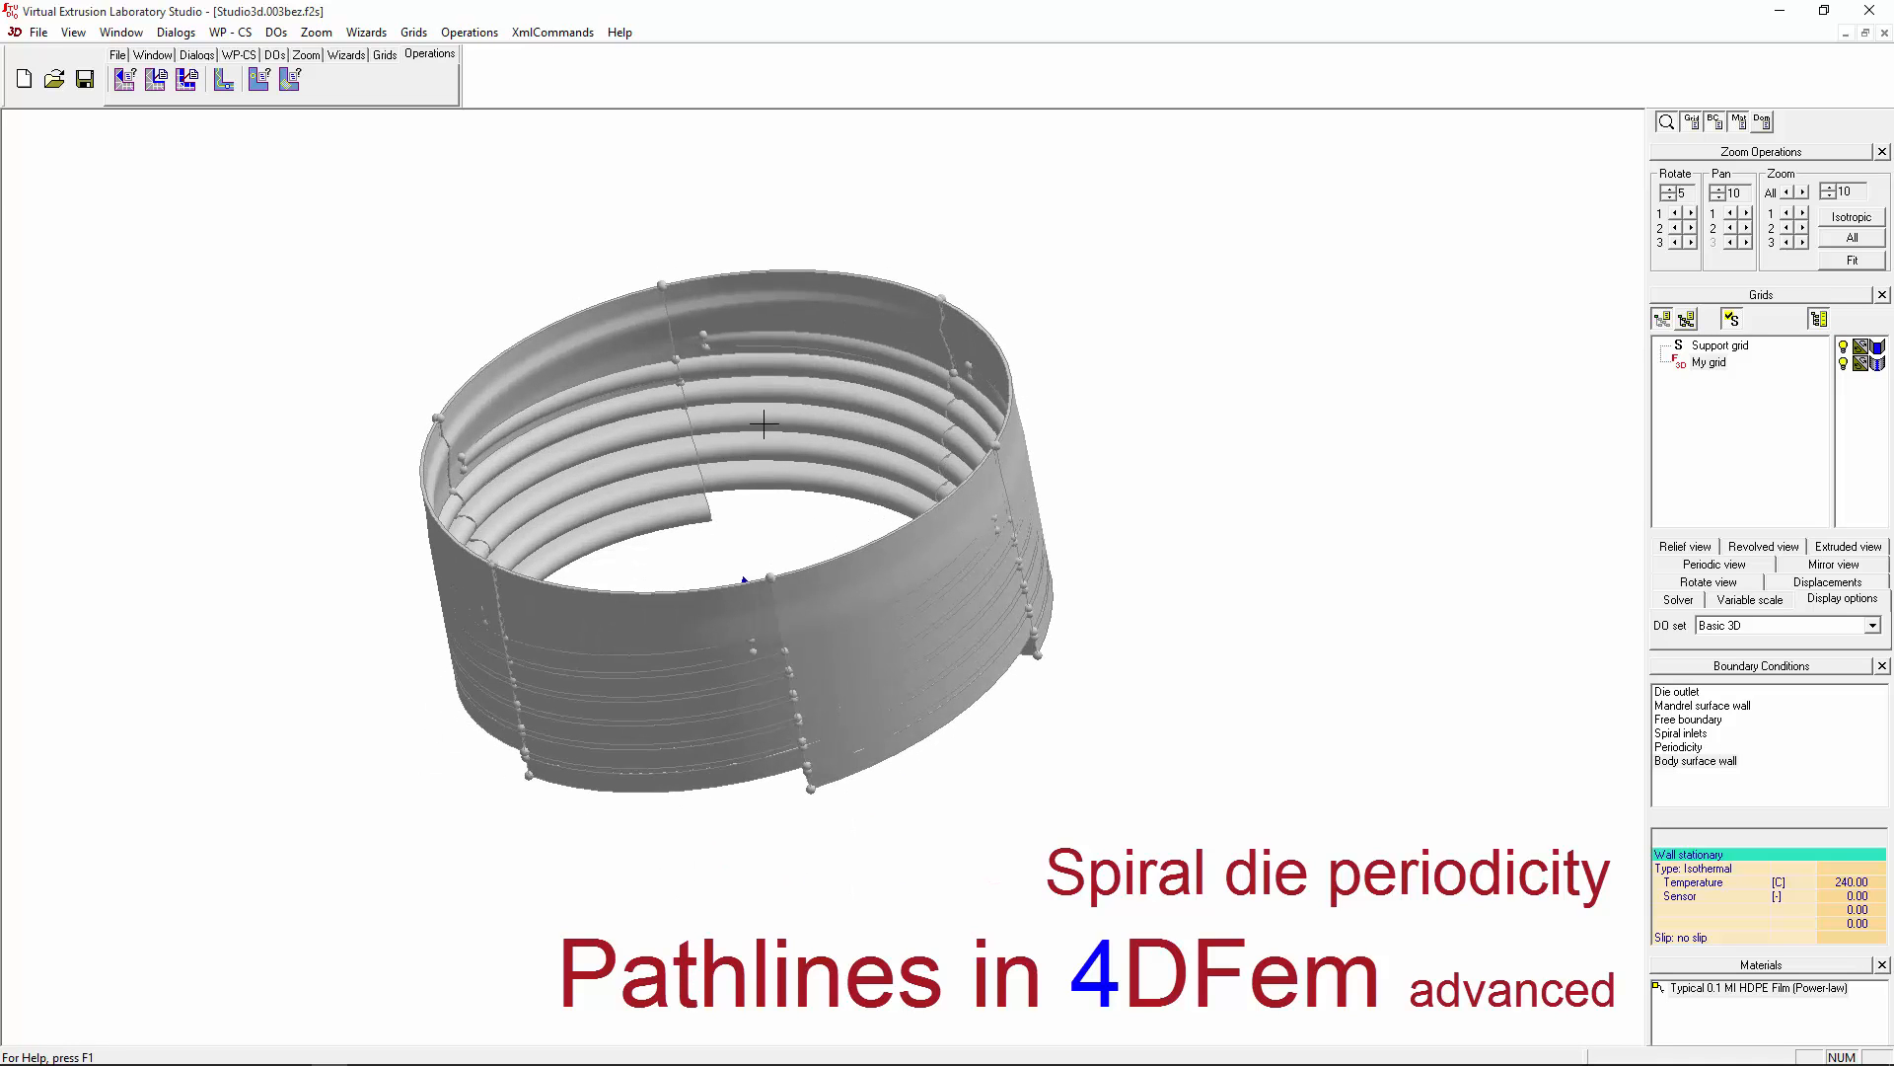
# Step: Examine the spiral channels on the inner side of the full die ring from above and close up
pyautogui.moveTo(763, 425); pyautogui.dragTo(778, 499, button='middle')
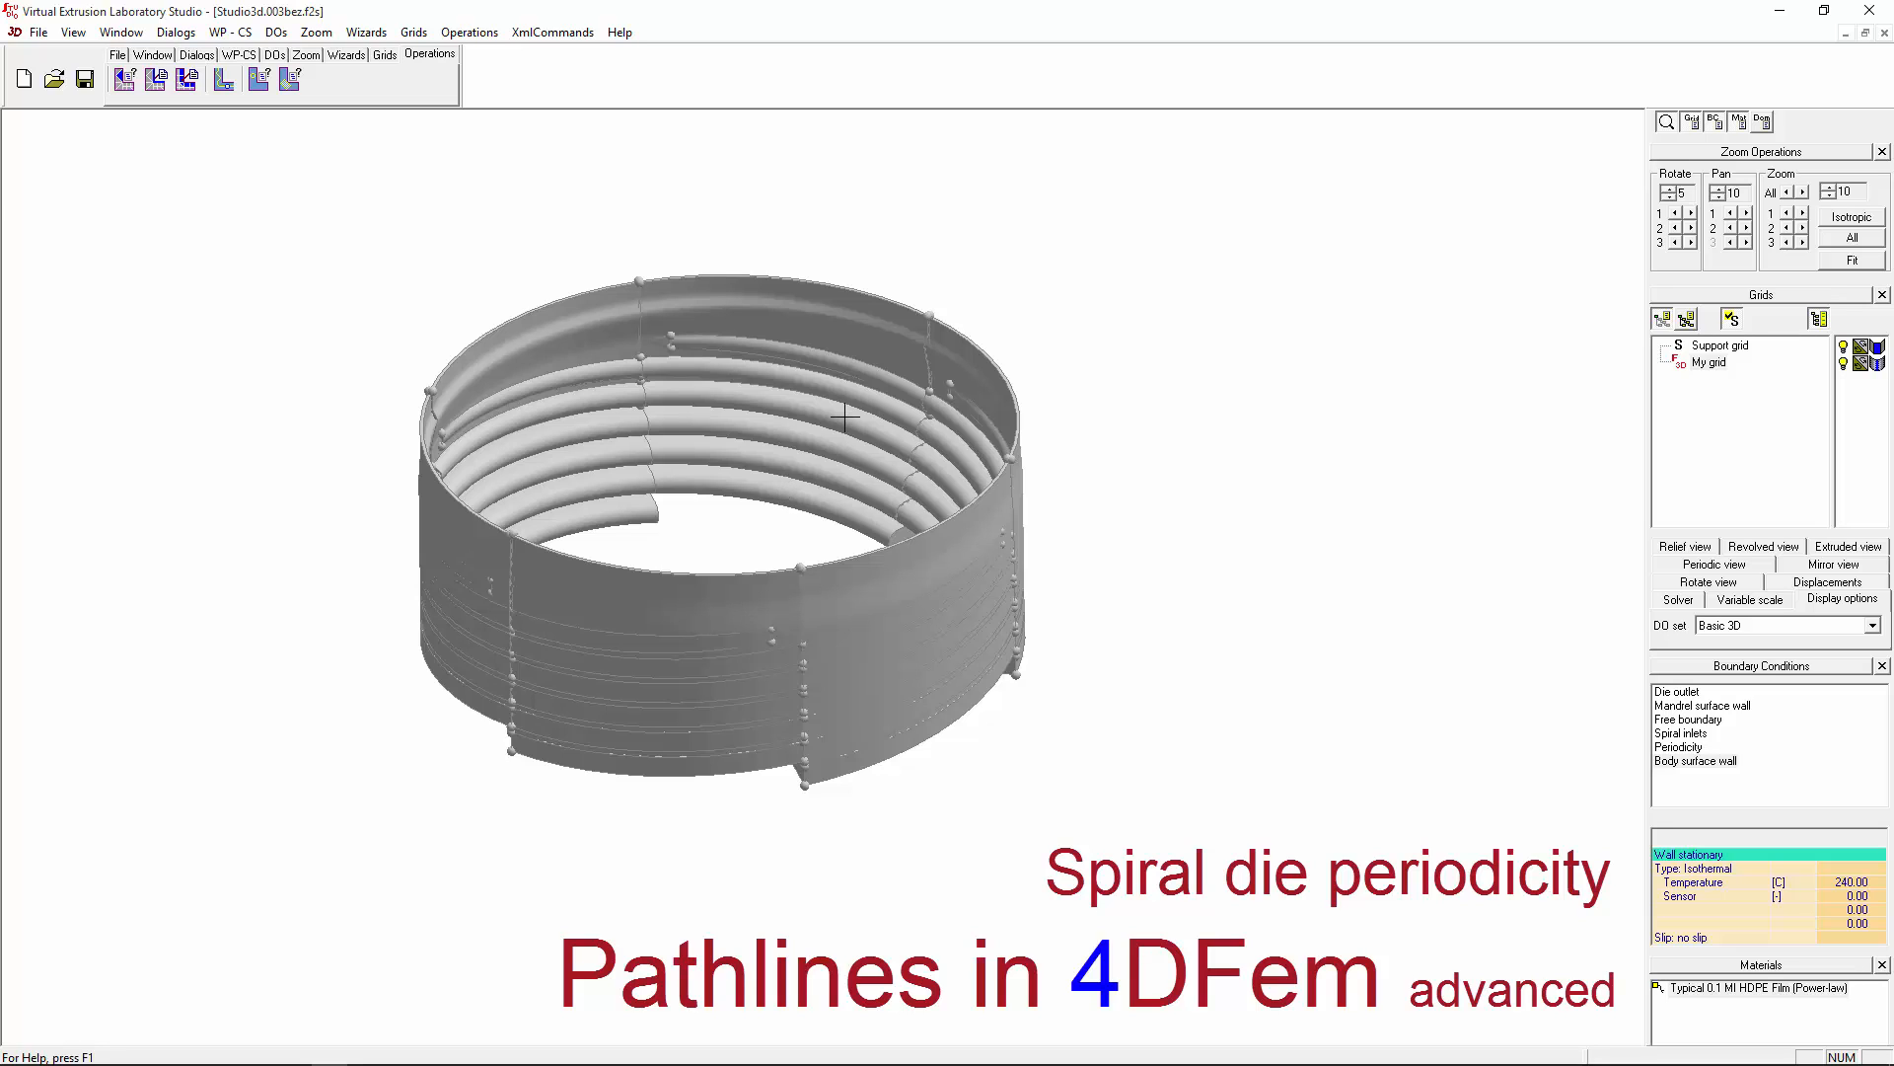
pyautogui.moveTo(816, 437); pyautogui.dragTo(1021, 496, button='middle')
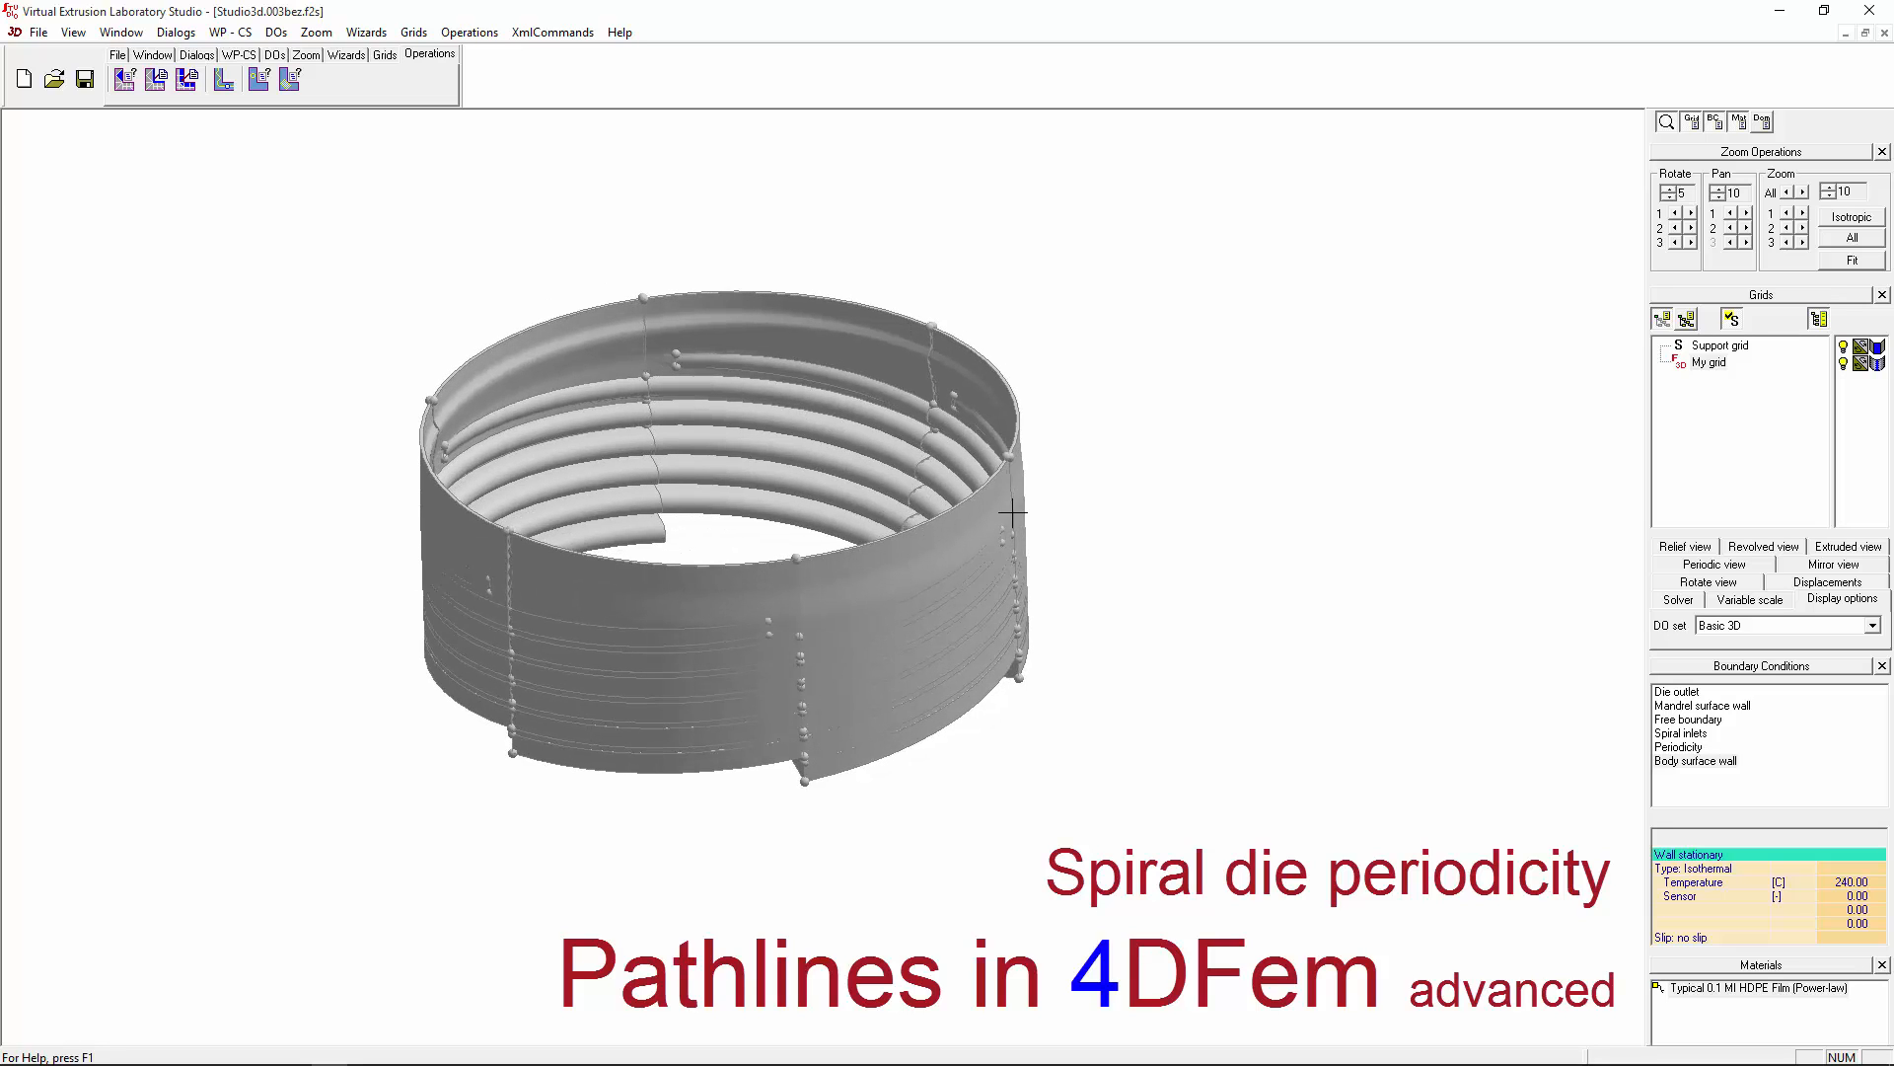
pyautogui.moveTo(778, 566)
pyautogui.mouseDown(button='middle')
pyautogui.moveTo(891, 550)
pyautogui.moveTo(681, 543)
pyautogui.moveTo(677, 562)
pyautogui.moveTo(767, 582)
pyautogui.mouseUp(button='middle')
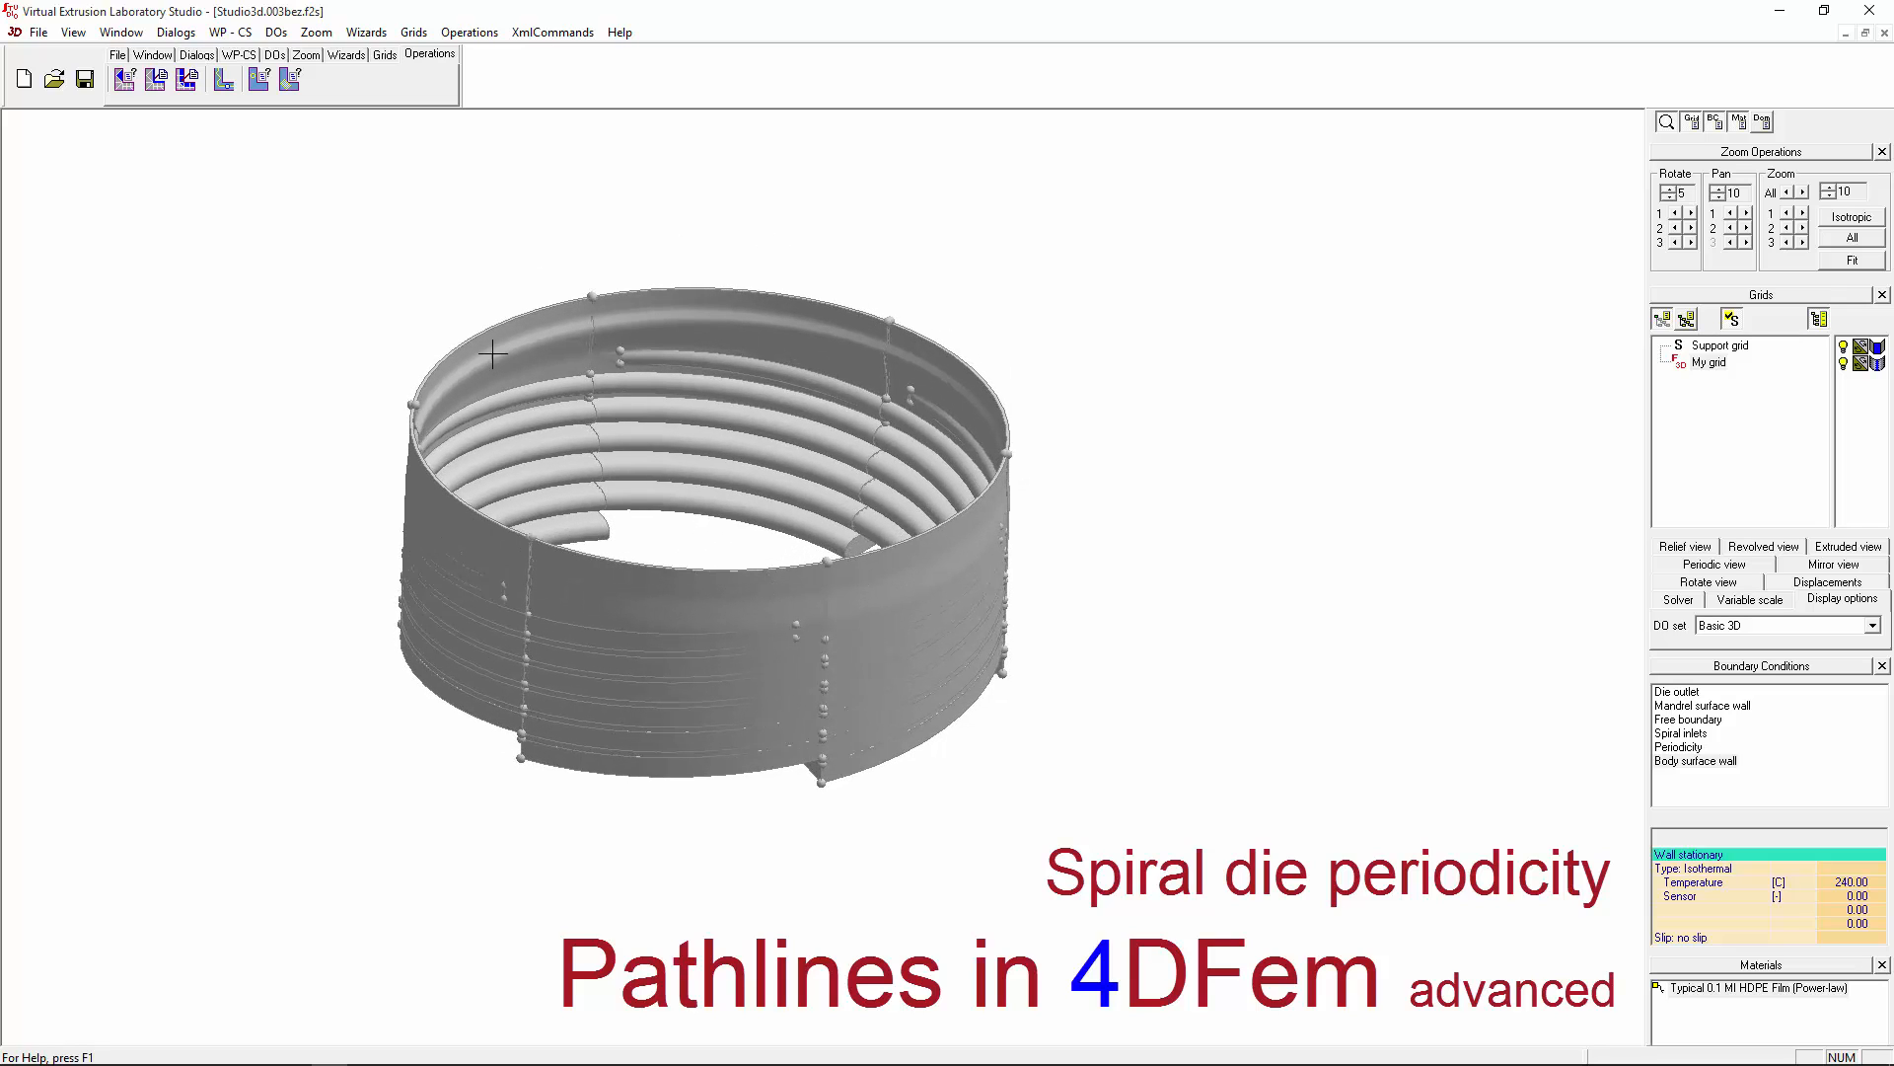
pyautogui.moveTo(1105, 699); pyautogui.dragTo(836, 640, button='middle')
pyautogui.scroll(4, 725, 503)
pyautogui.scroll(3, 725, 504)
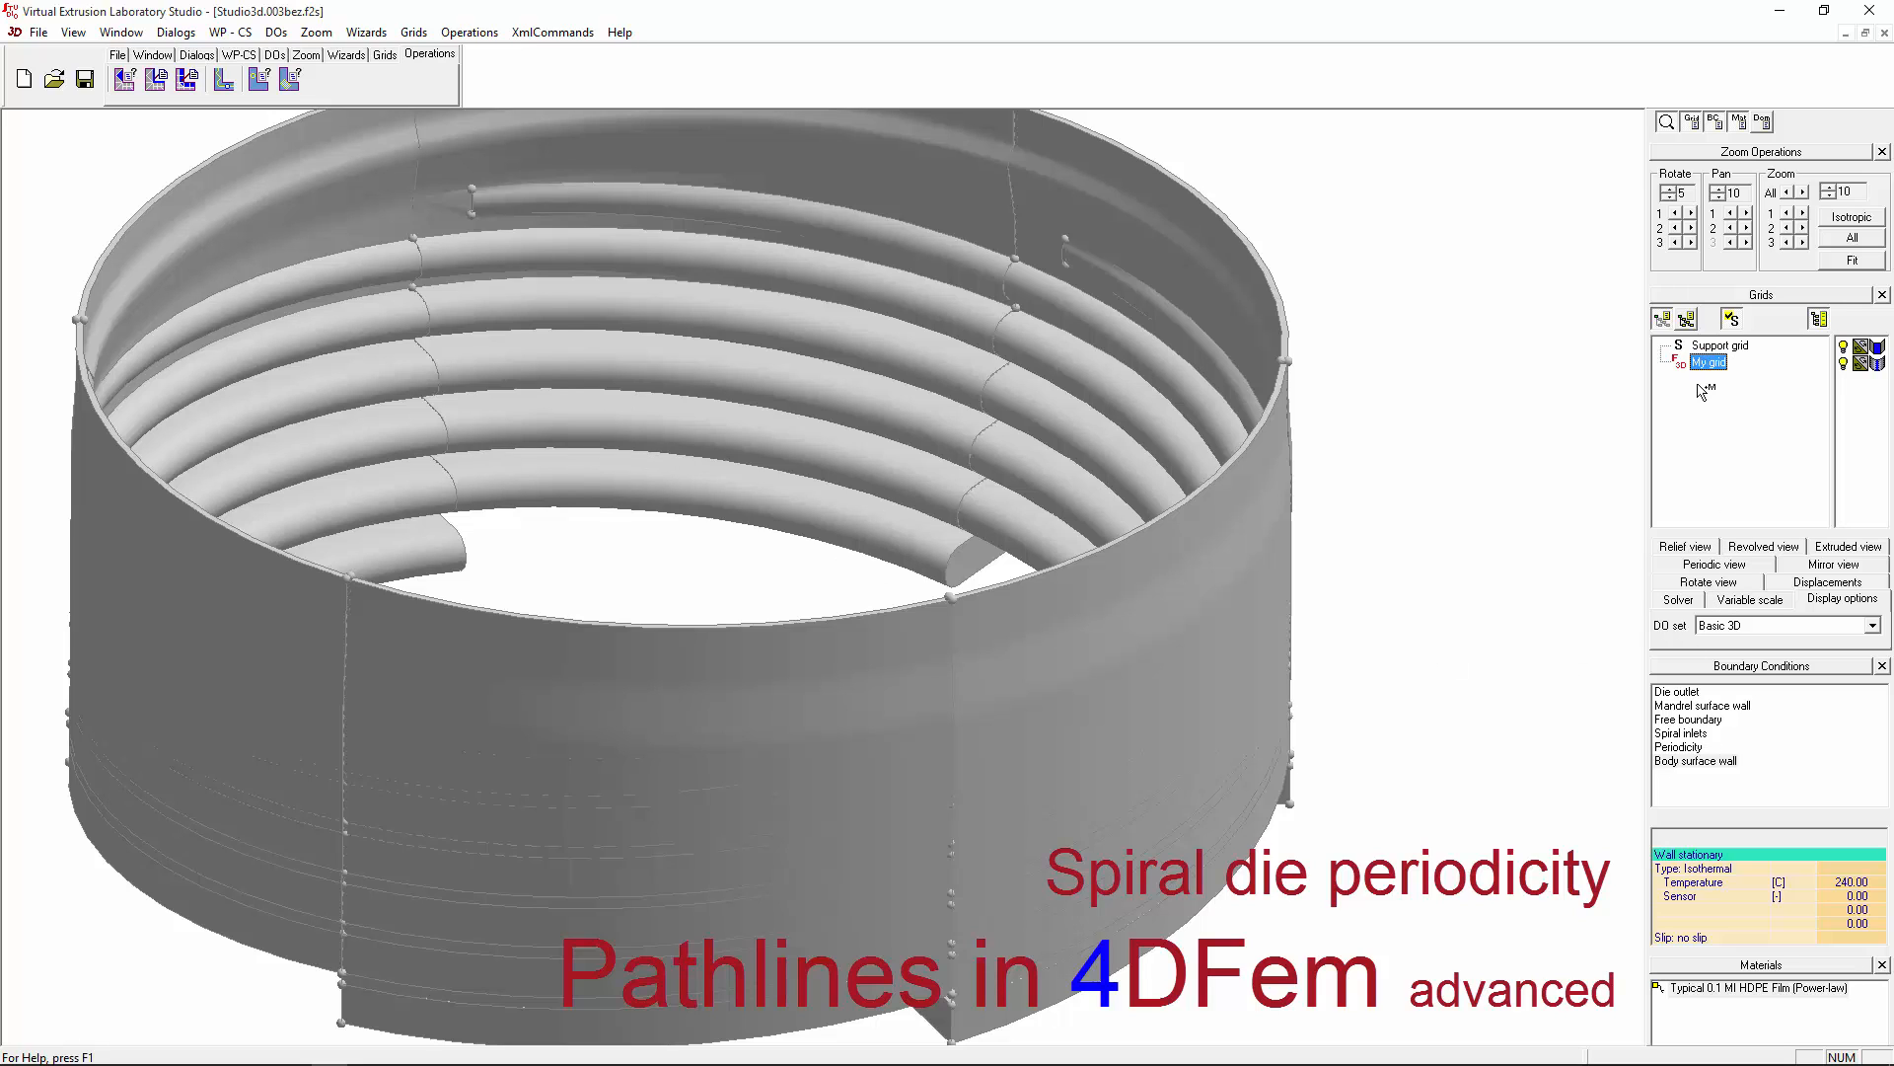
pyautogui.scroll(-3, 1197, 642)
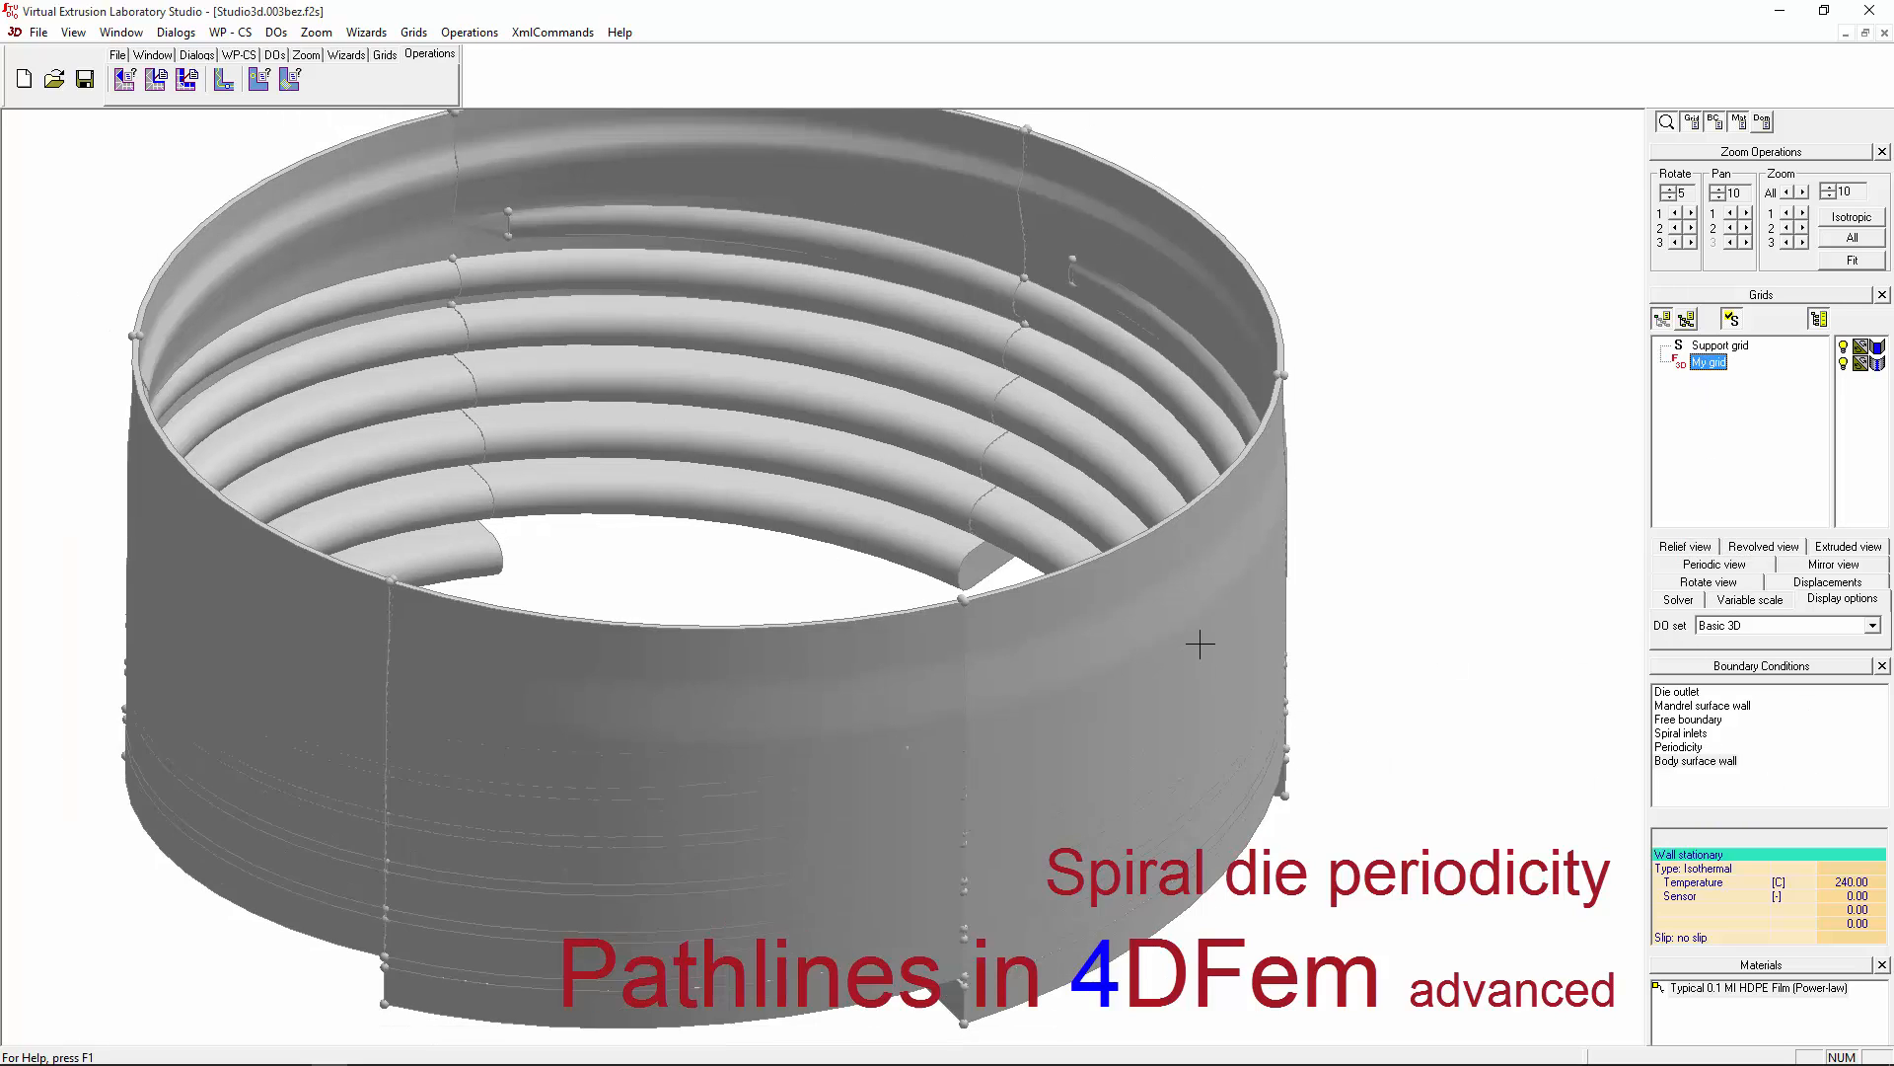
pyautogui.scroll(-3, 1079, 671)
pyautogui.moveTo(905, 697); pyautogui.dragTo(821, 660, button='middle')
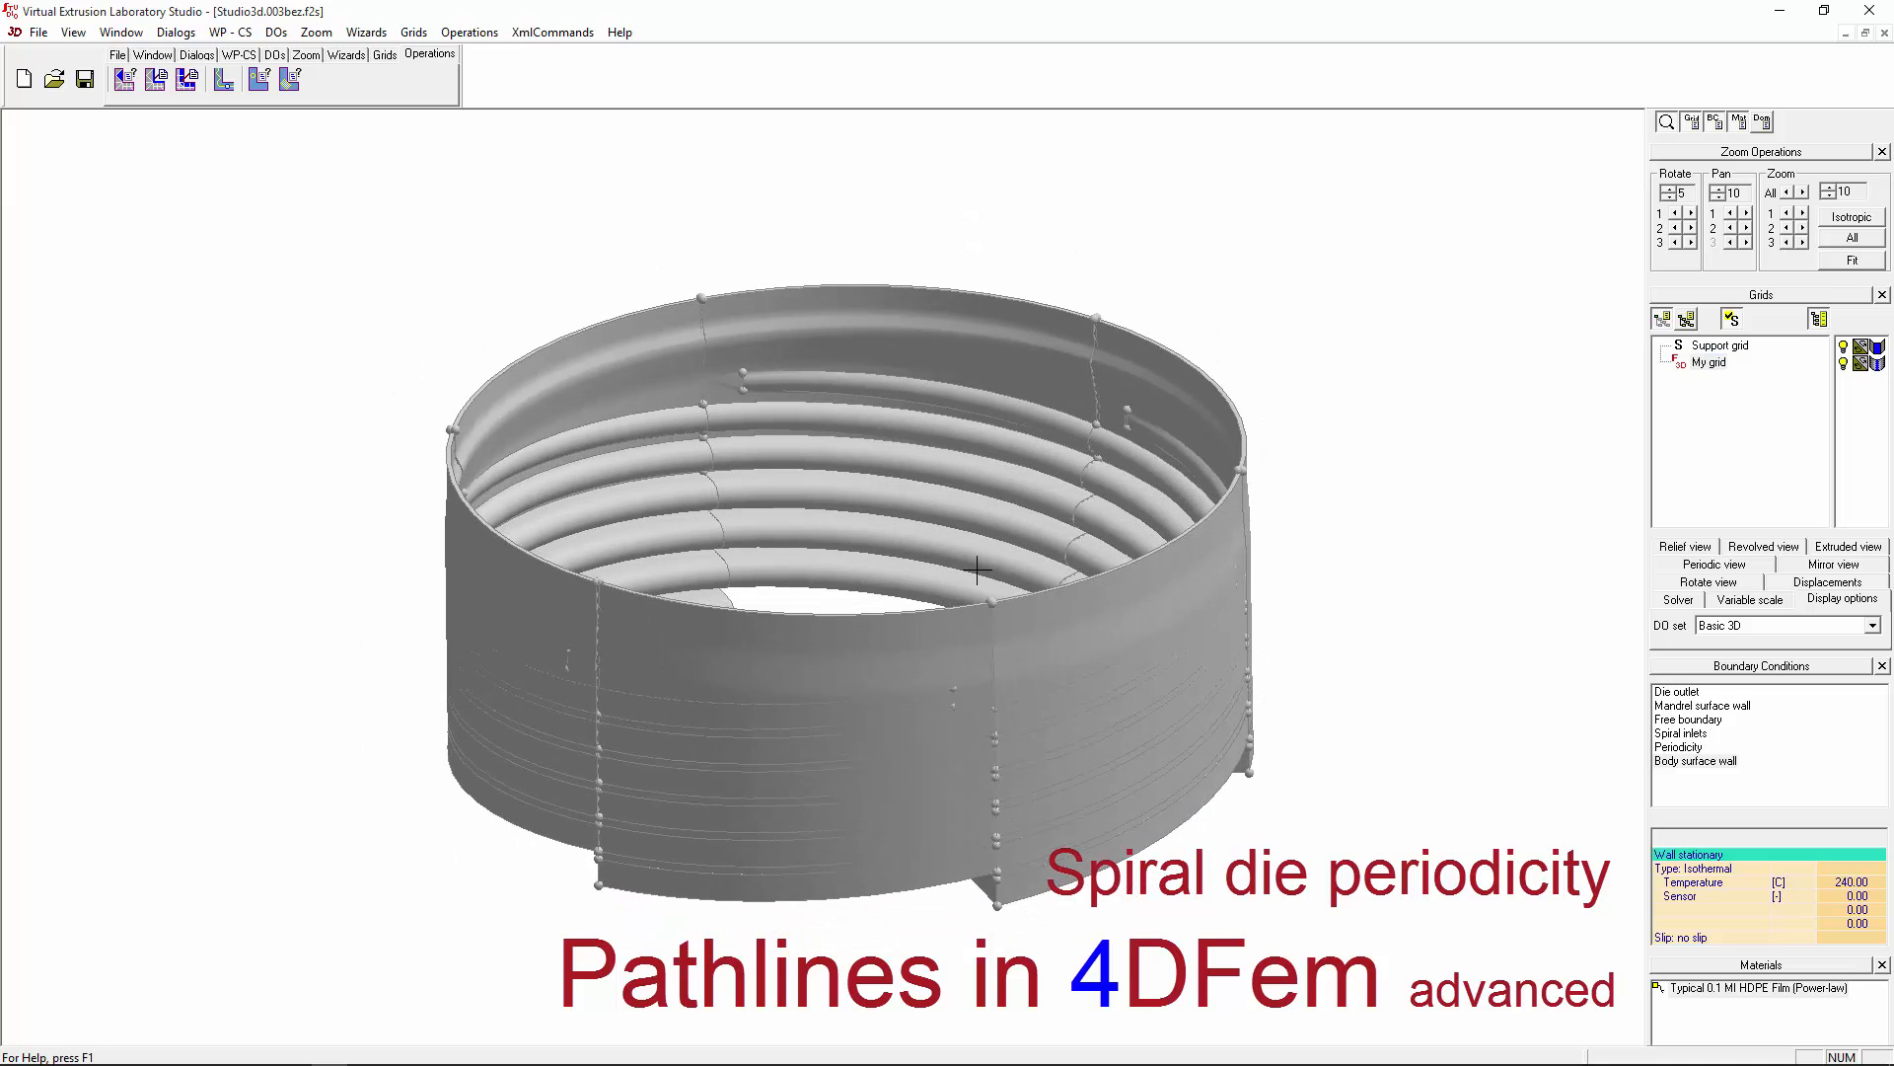
# Step: Set the displayed DO set to Solution 3D and open the variable scale settings for the die ring
pyautogui.click(1821, 624)
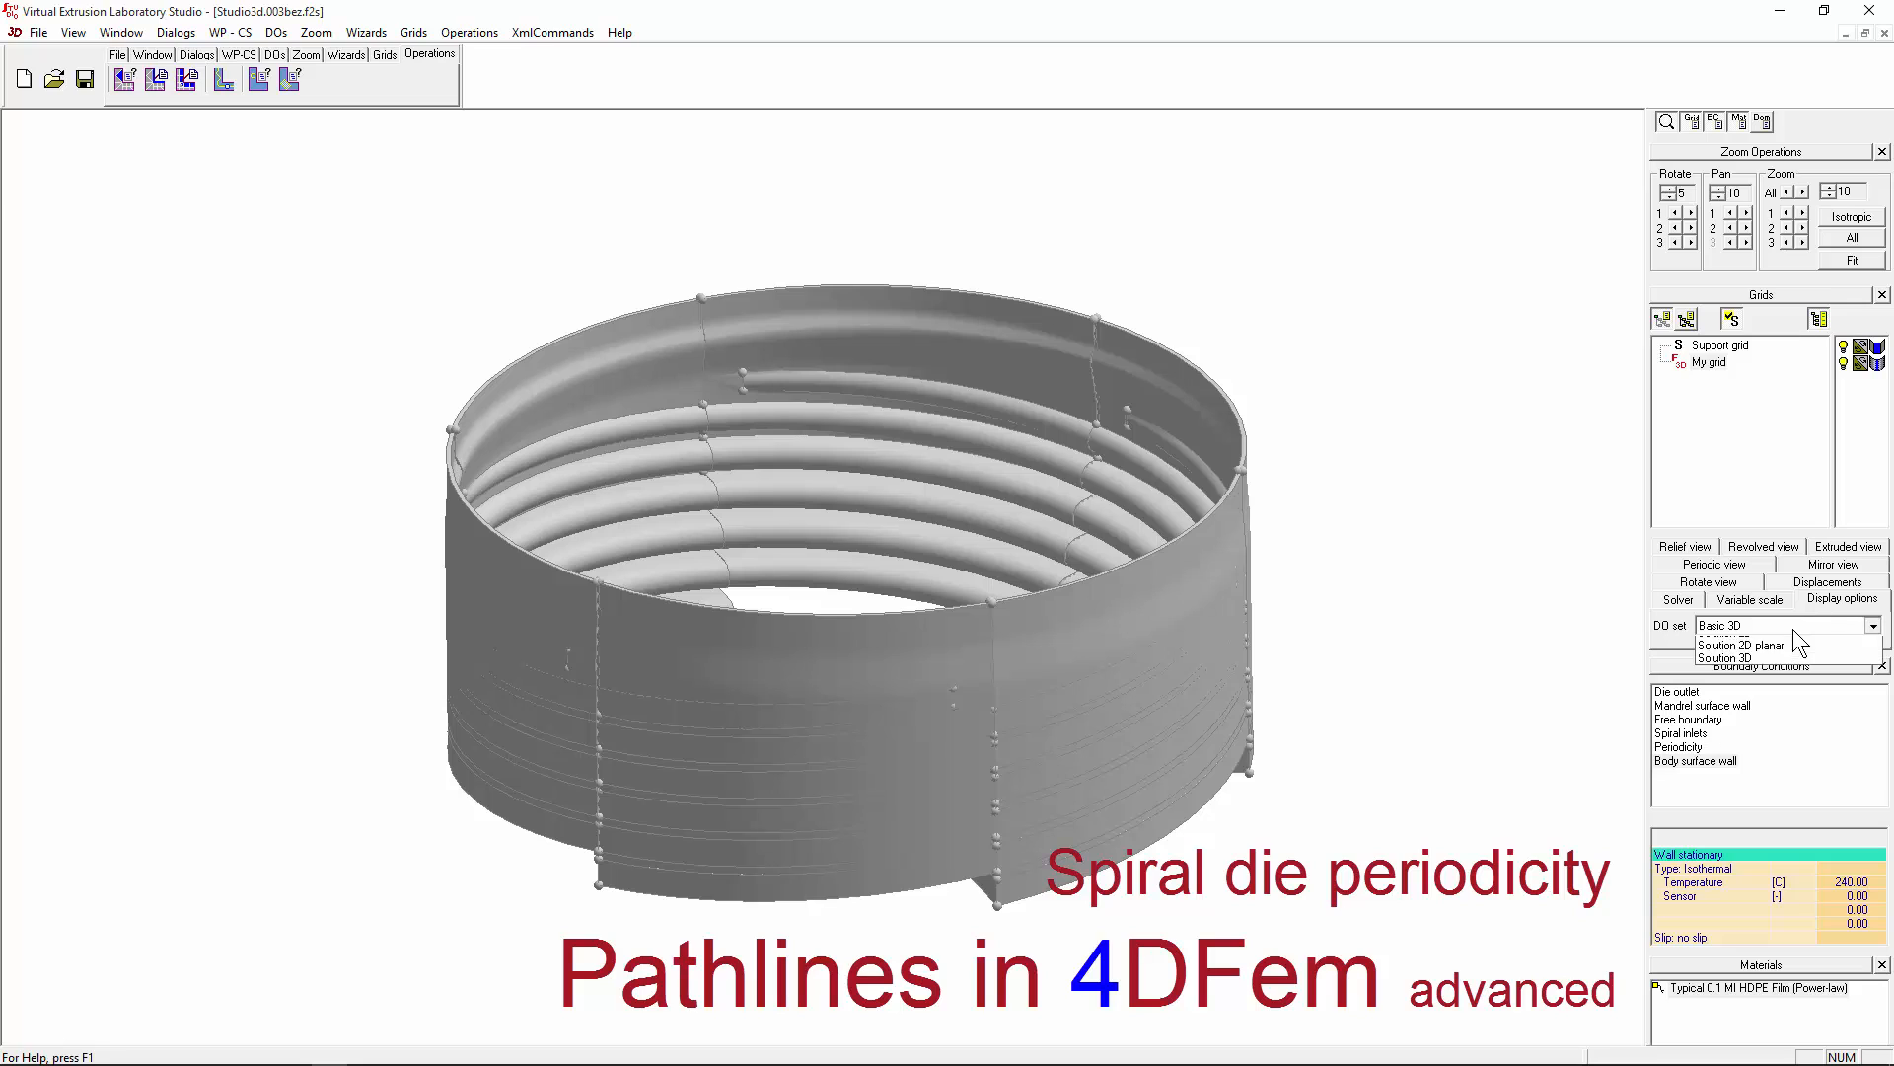
pyautogui.click(1742, 786)
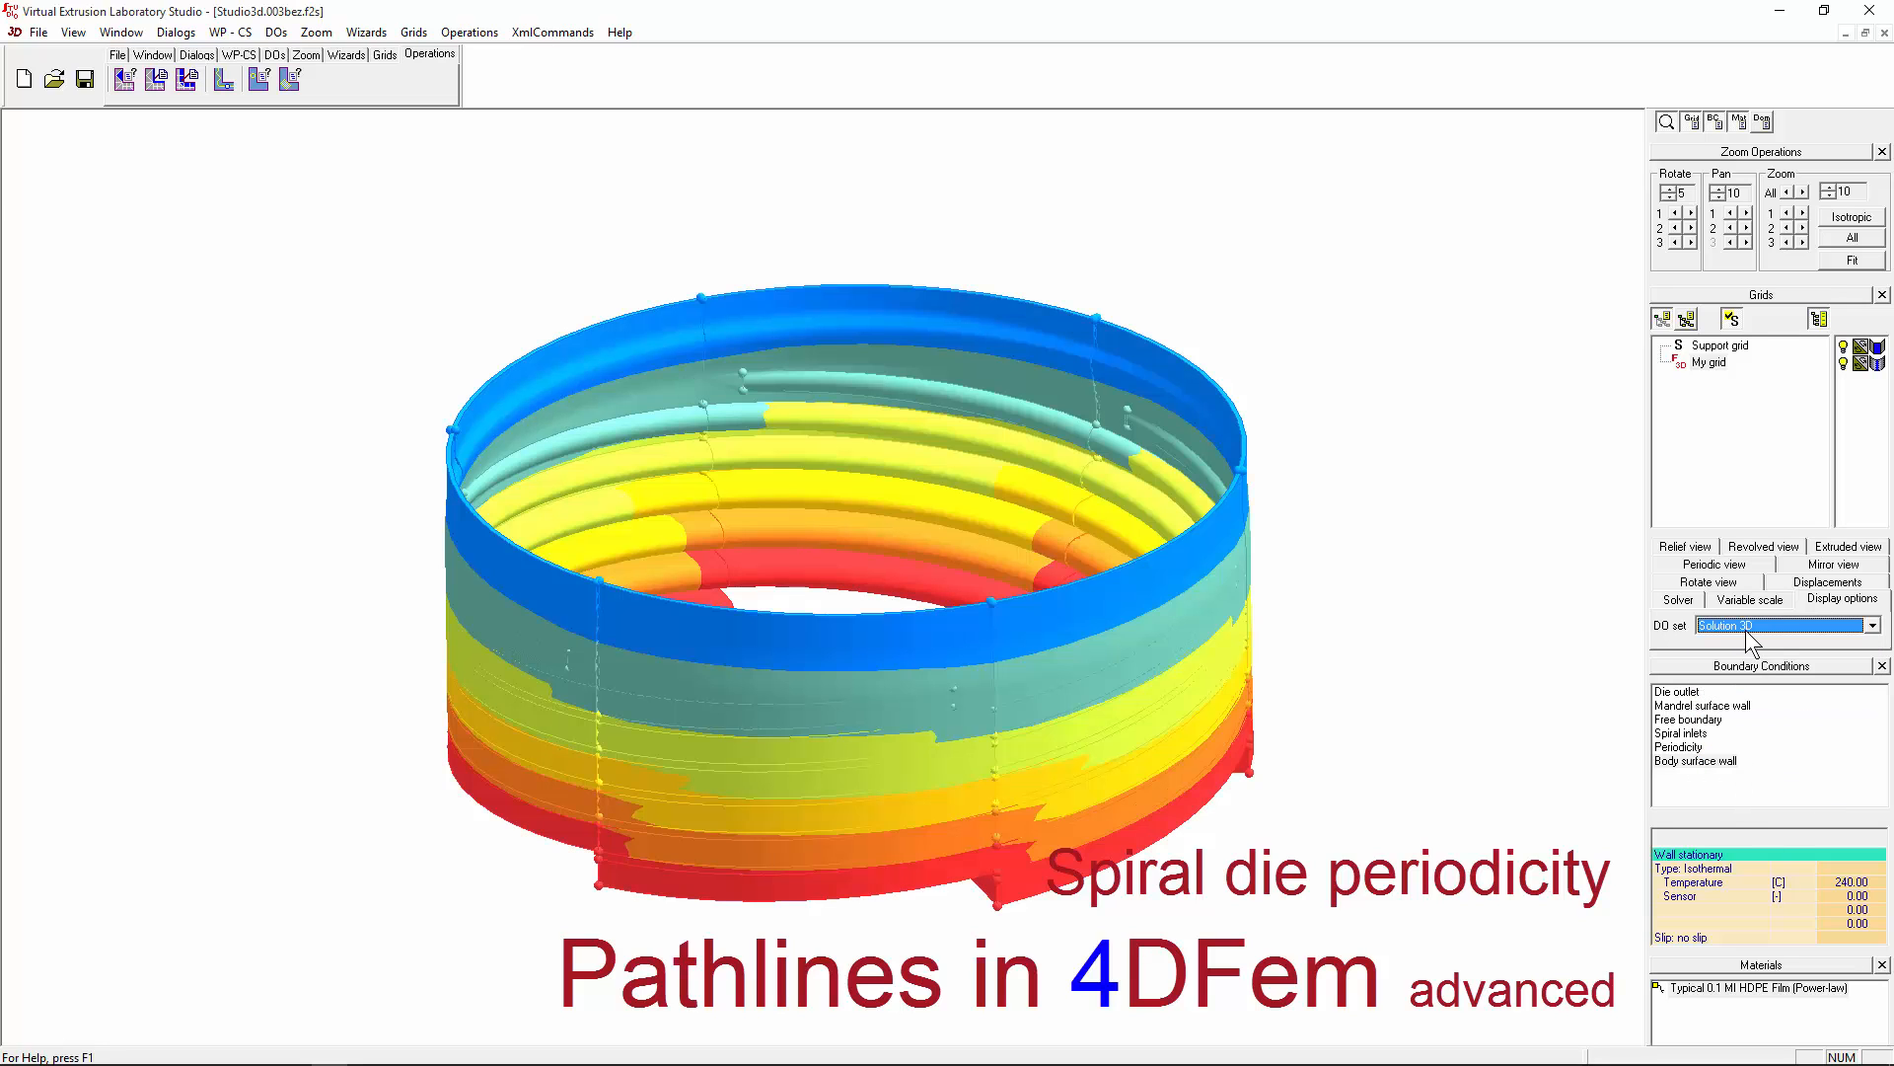
pyautogui.click(1750, 599)
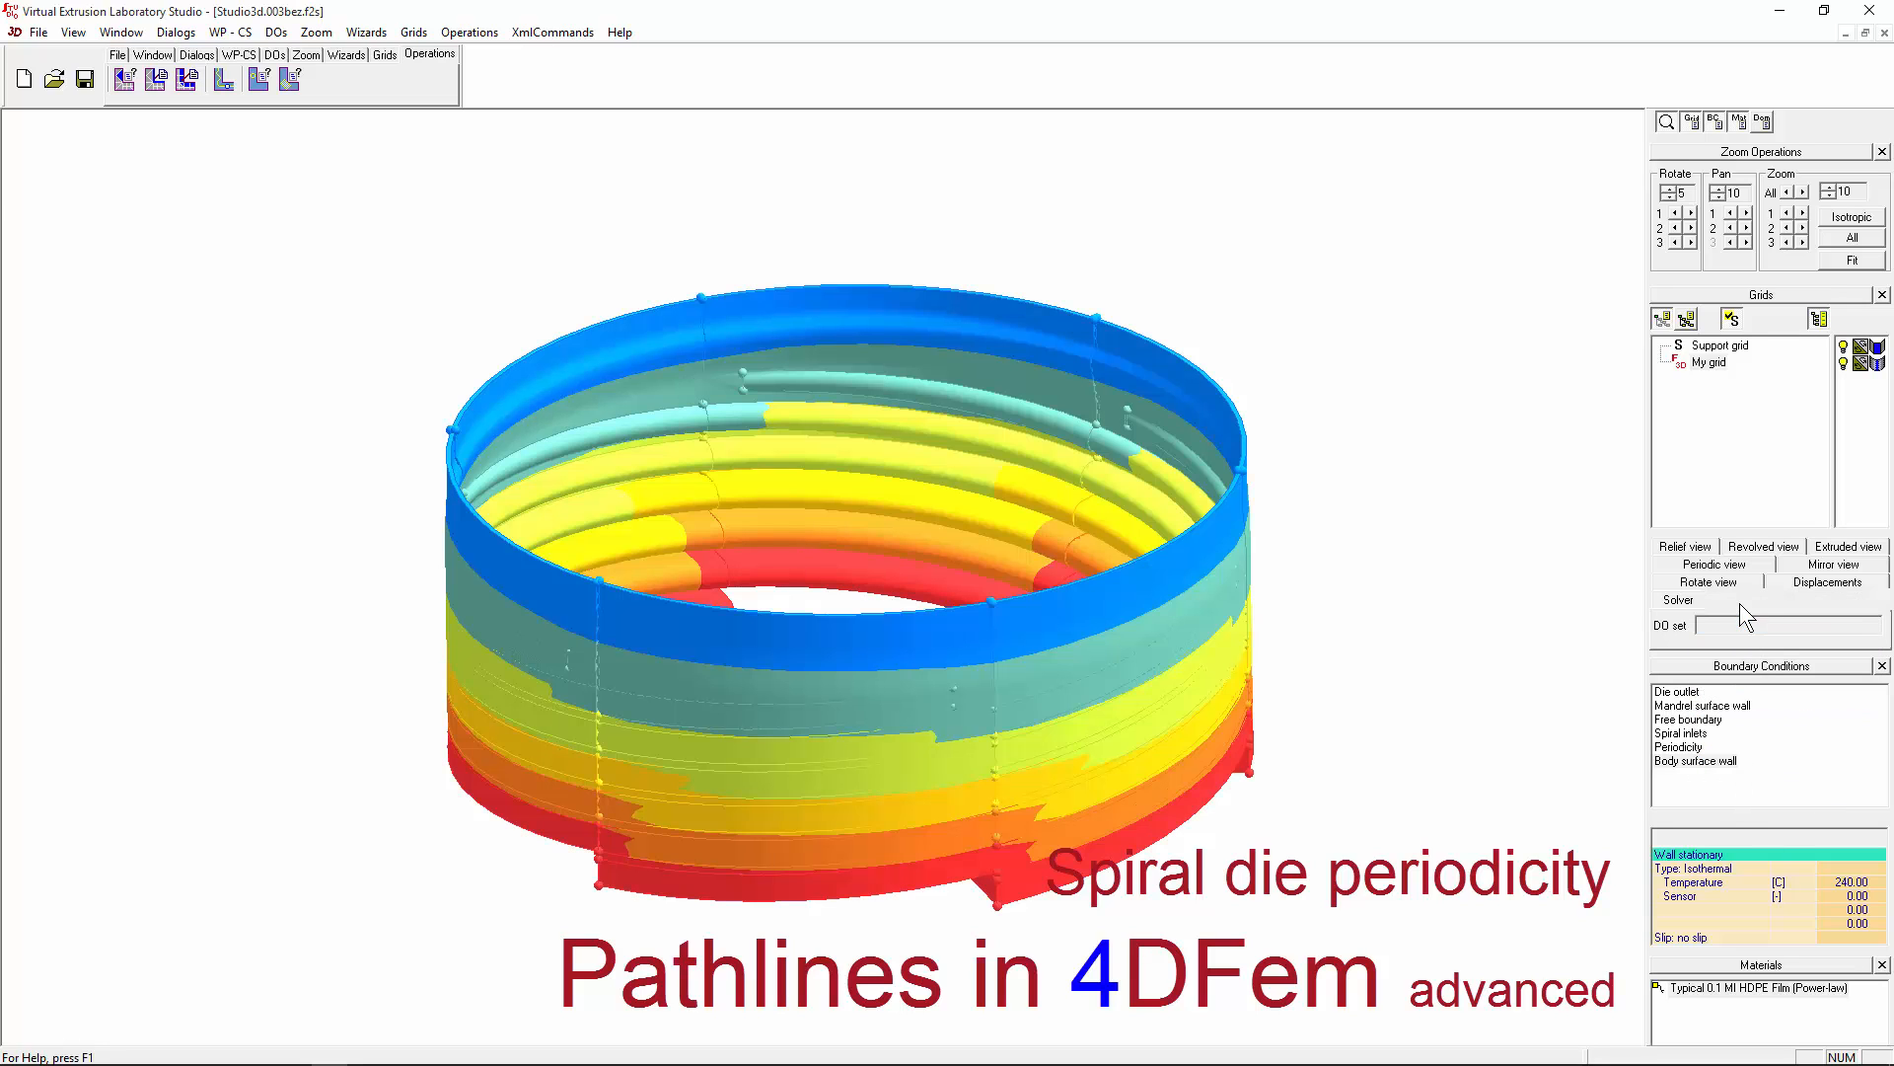
pyautogui.moveTo(1256, 688); pyautogui.dragTo(1871, 356, button='middle')
# Step: Turn off the periodicity display of My grid and hide the point markers on the single die segment
pyautogui.click(1709, 362)
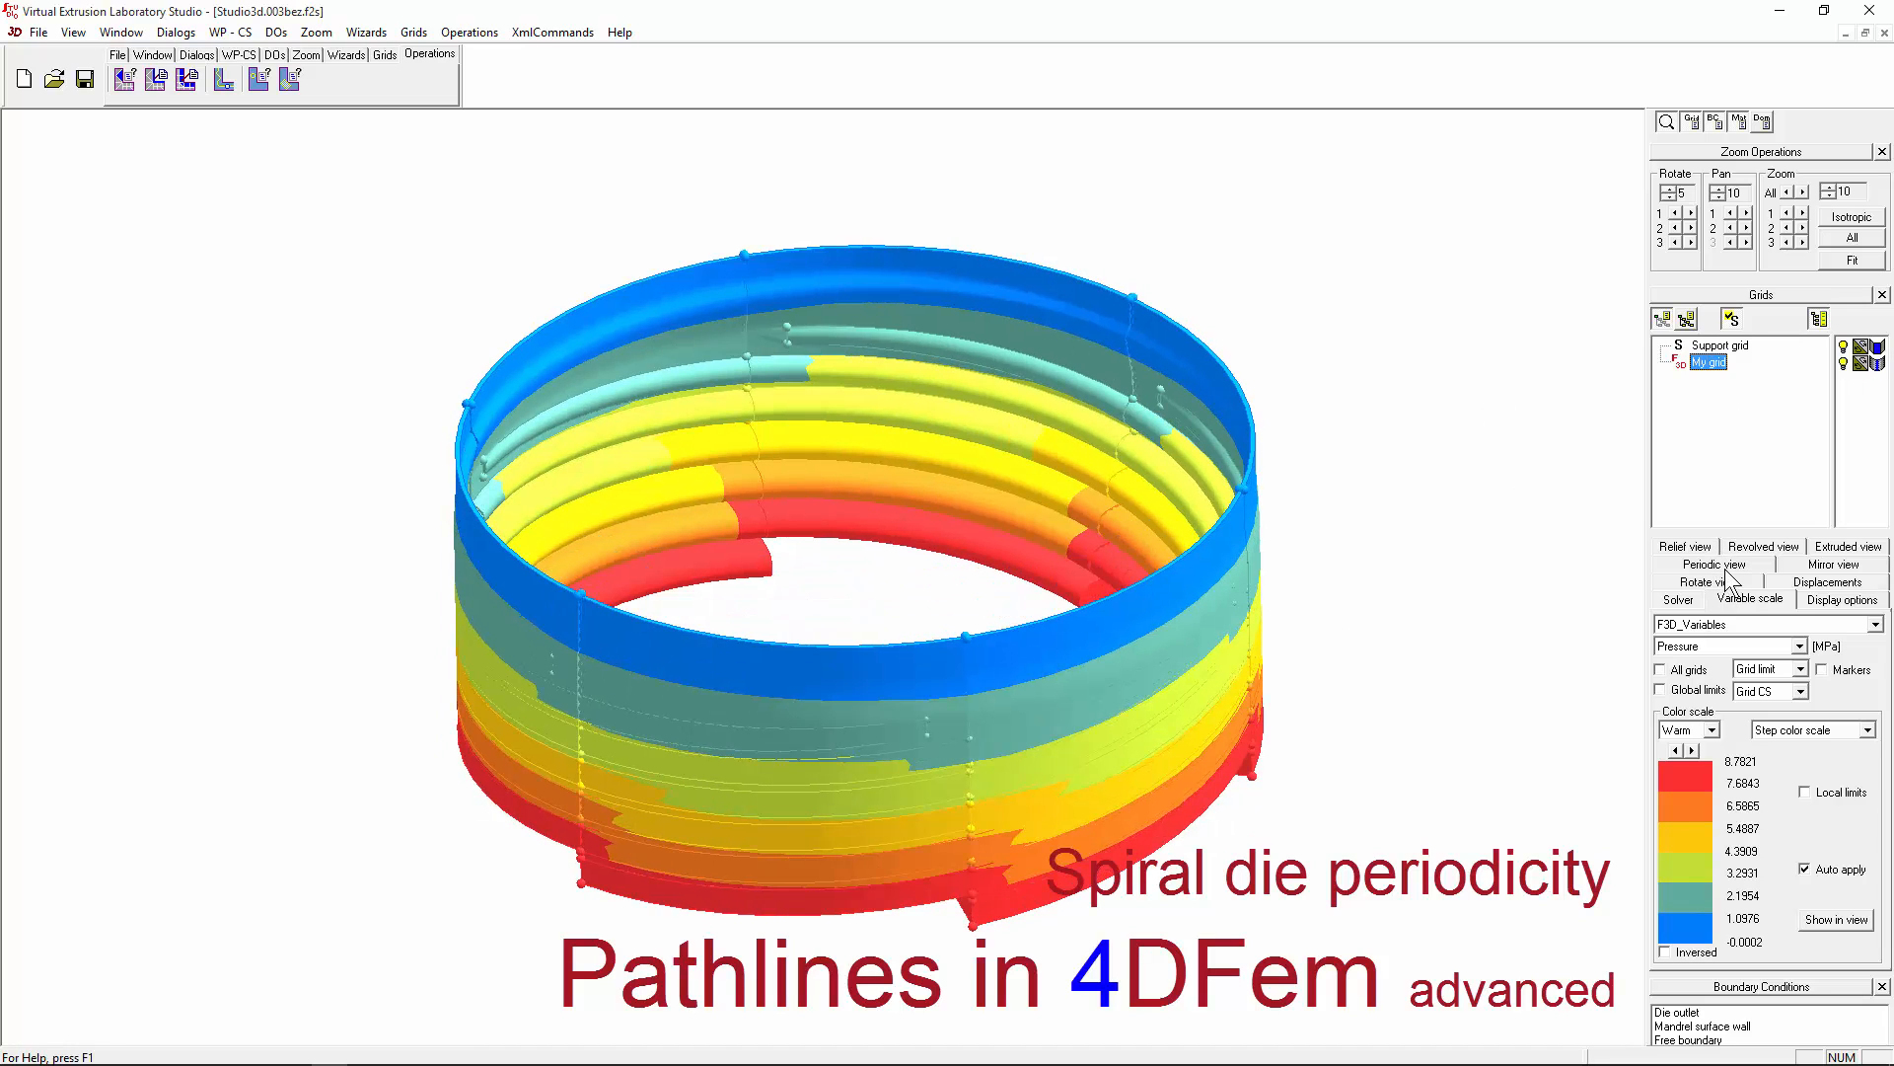
pyautogui.click(1722, 568)
pyautogui.click(1713, 624)
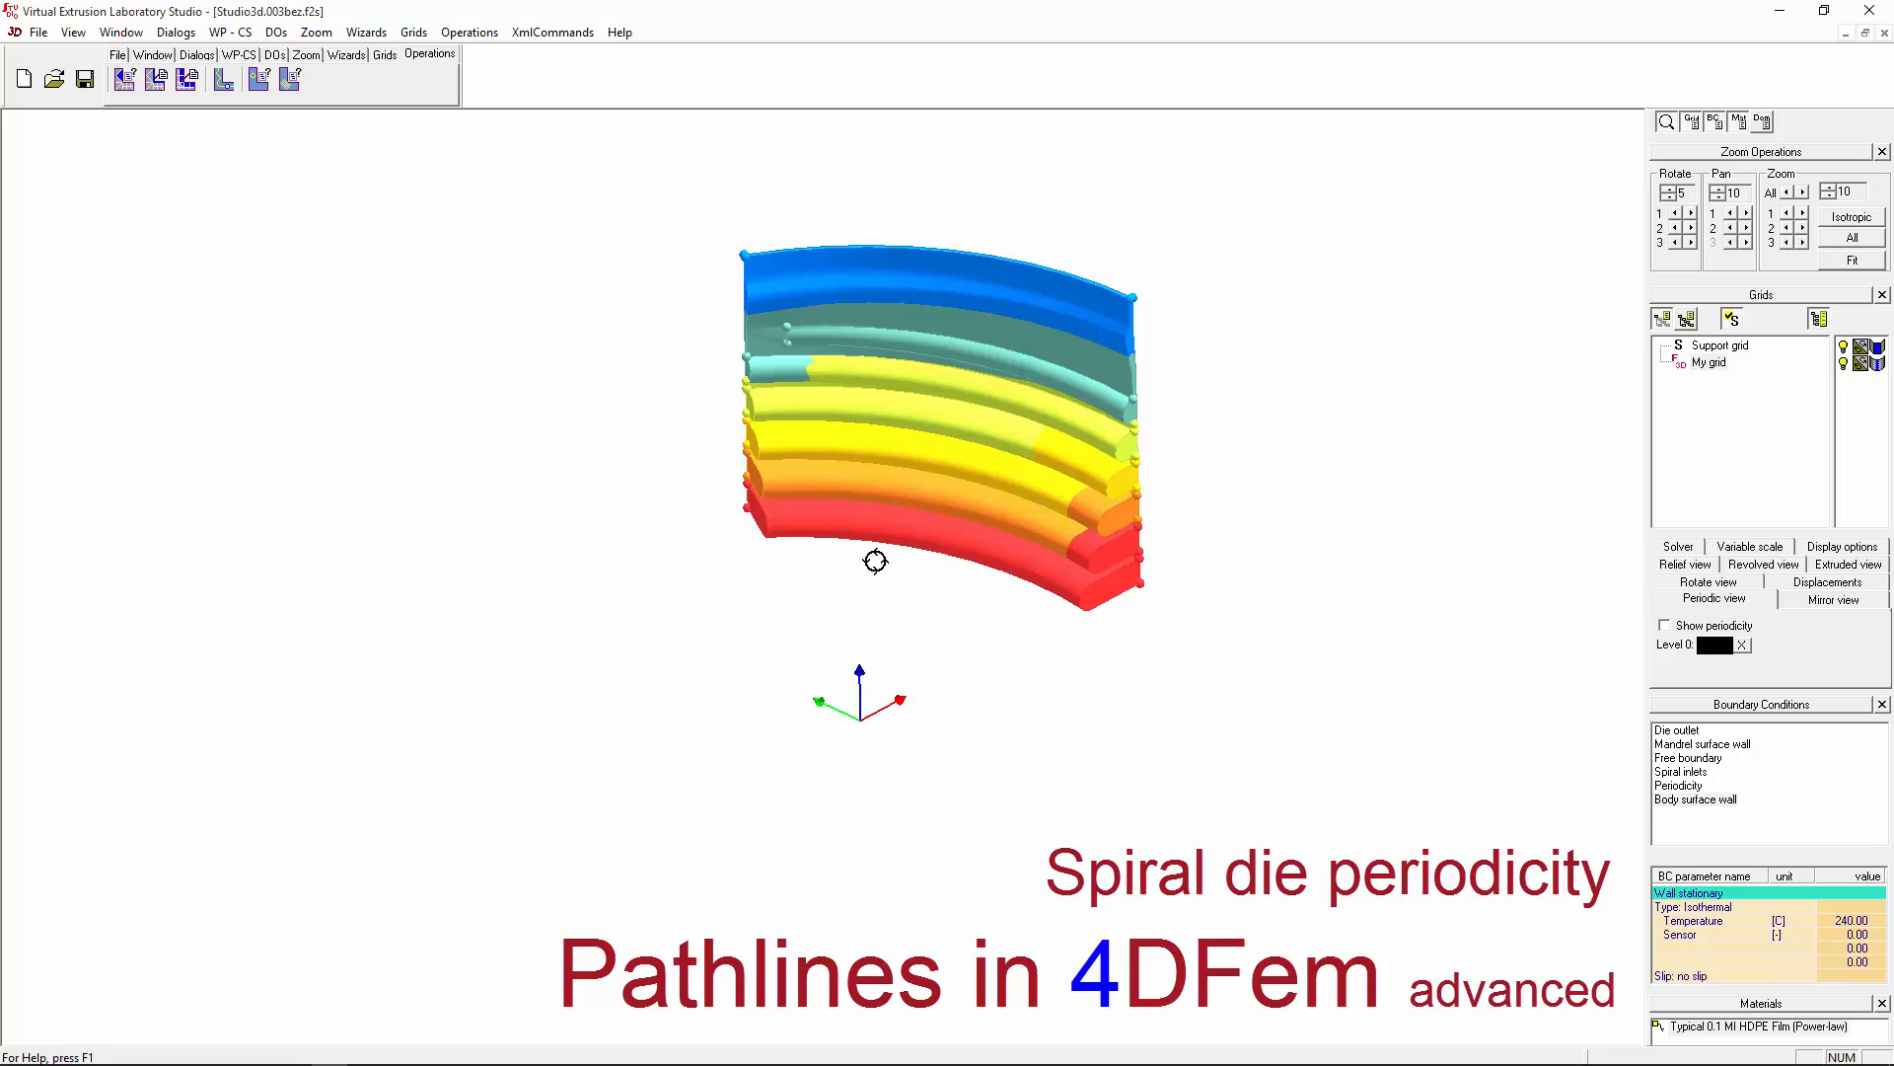
pyautogui.click(276, 54)
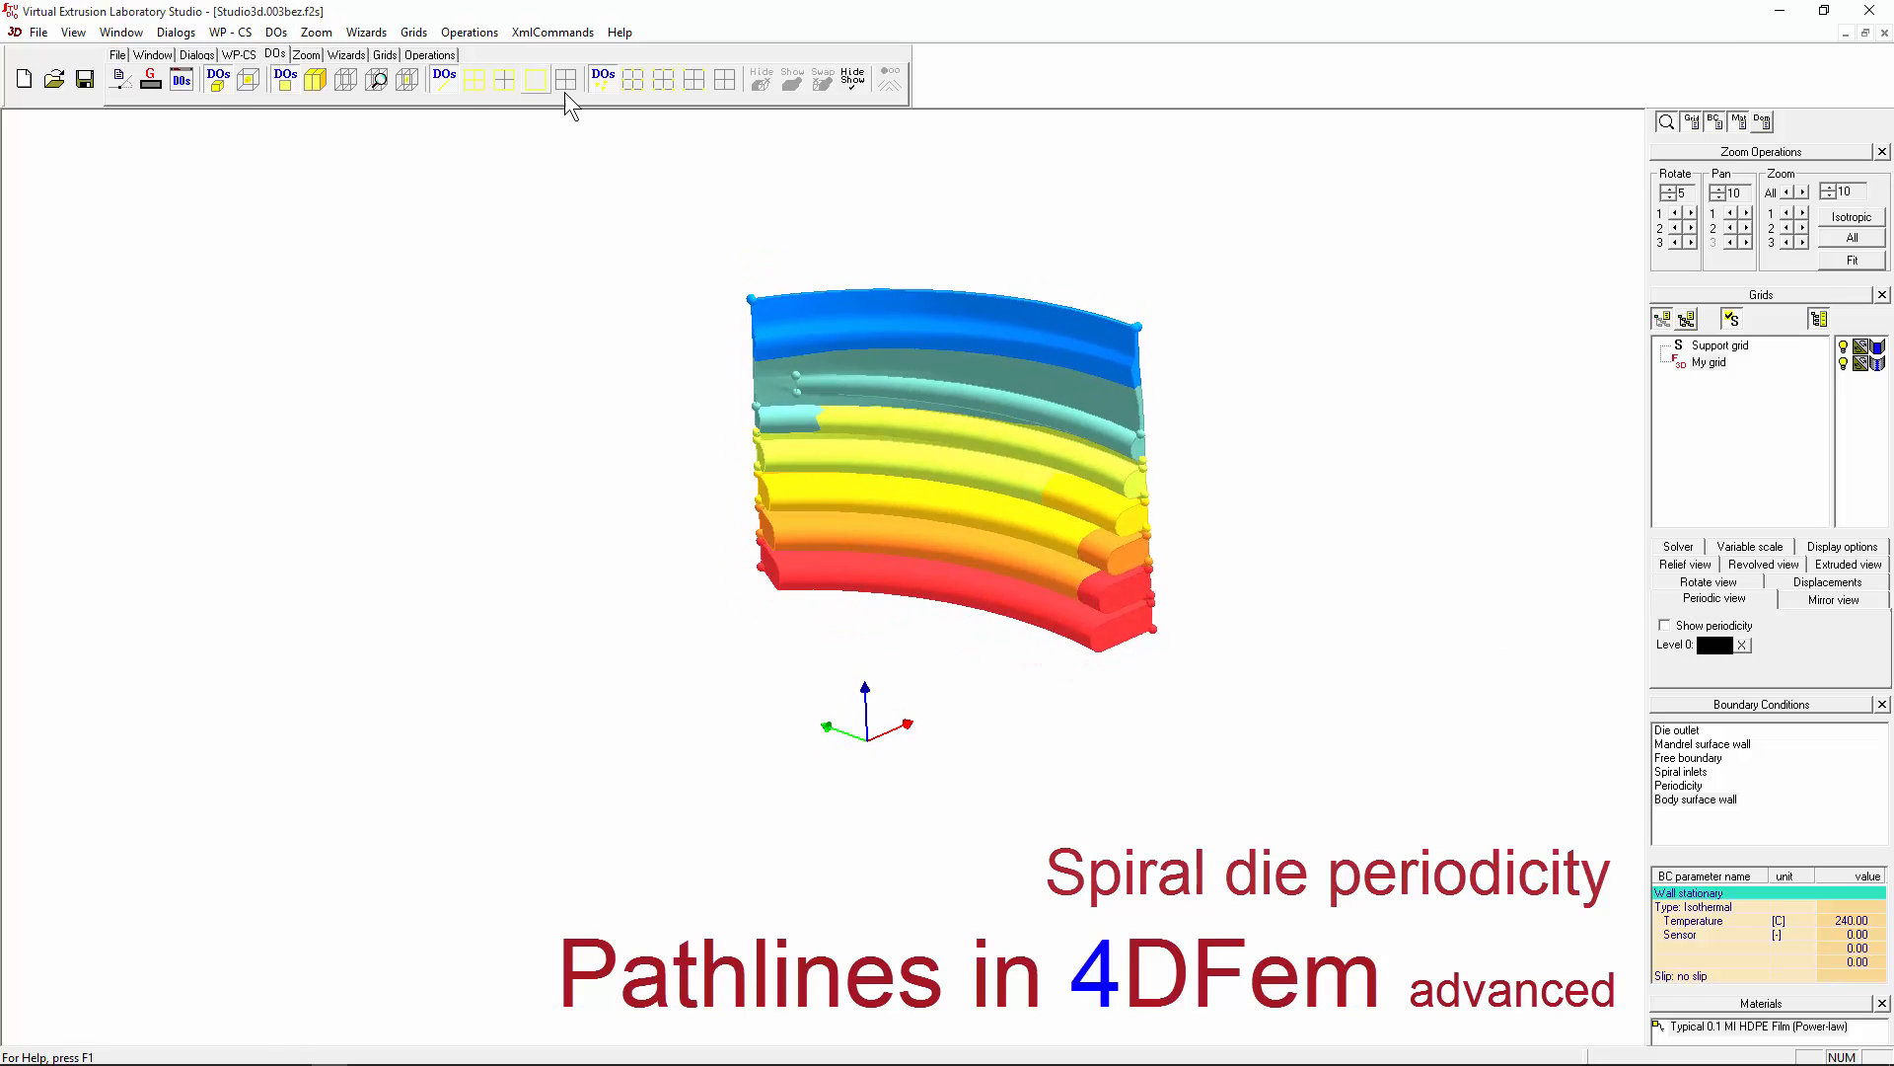
pyautogui.click(726, 80)
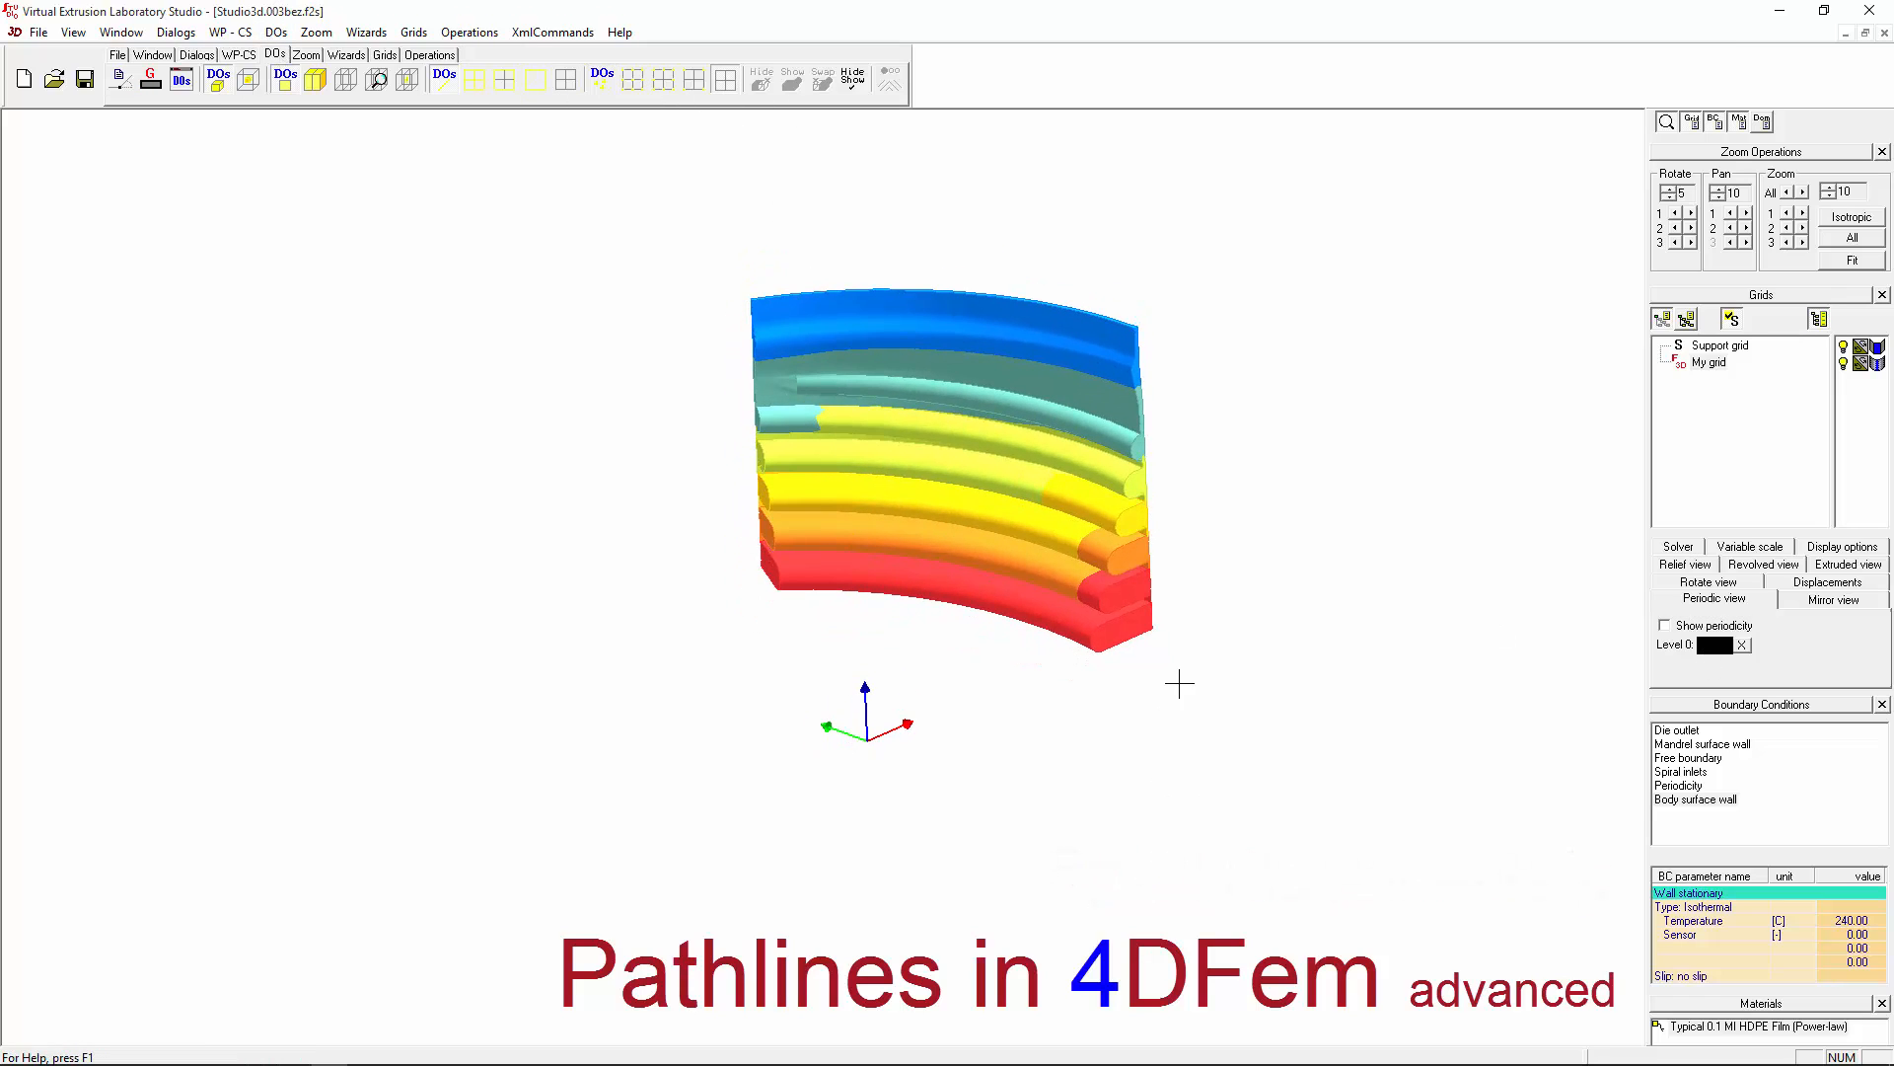
# Step: Create a pathline from a point on the lowest spiral inlet face, at about x 129.47, y 0, z -1.25
pyautogui.moveTo(1228, 690); pyautogui.dragTo(1006, 533)
pyautogui.click(430, 56)
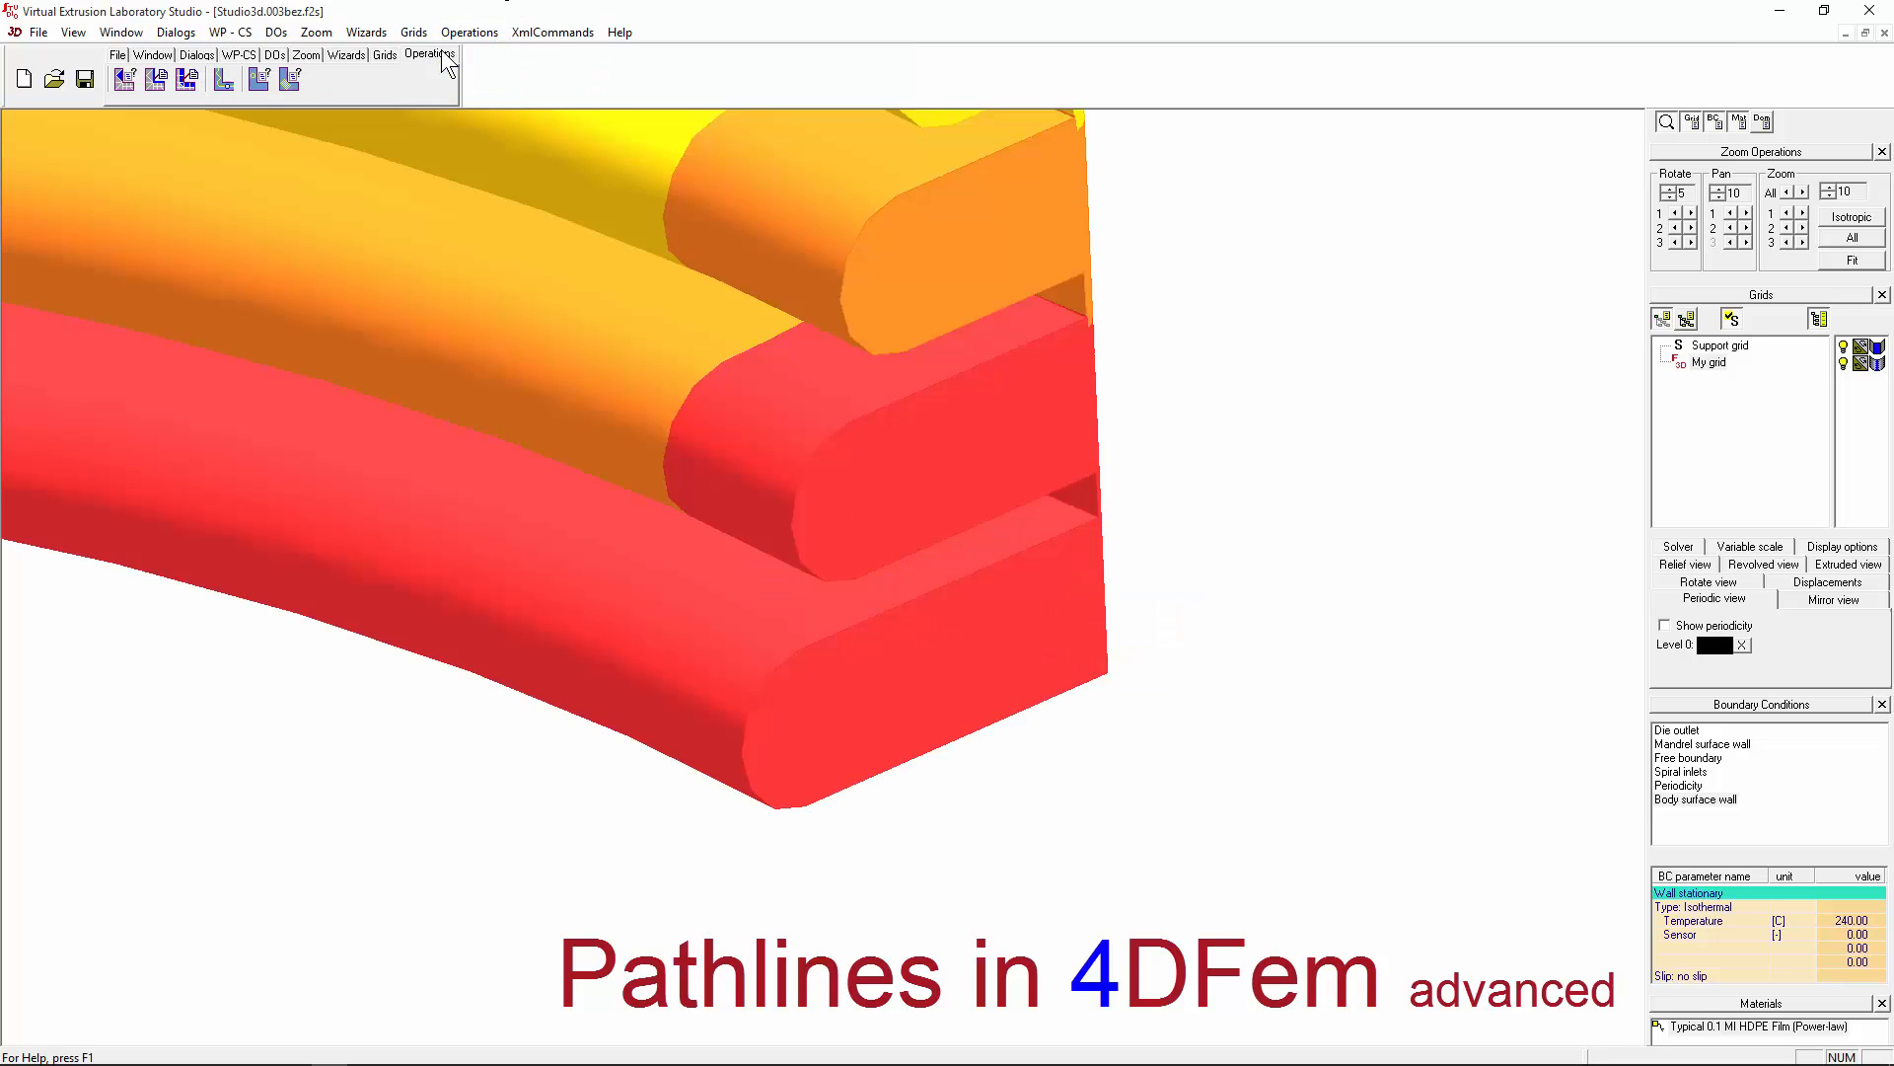
pyautogui.click(386, 55)
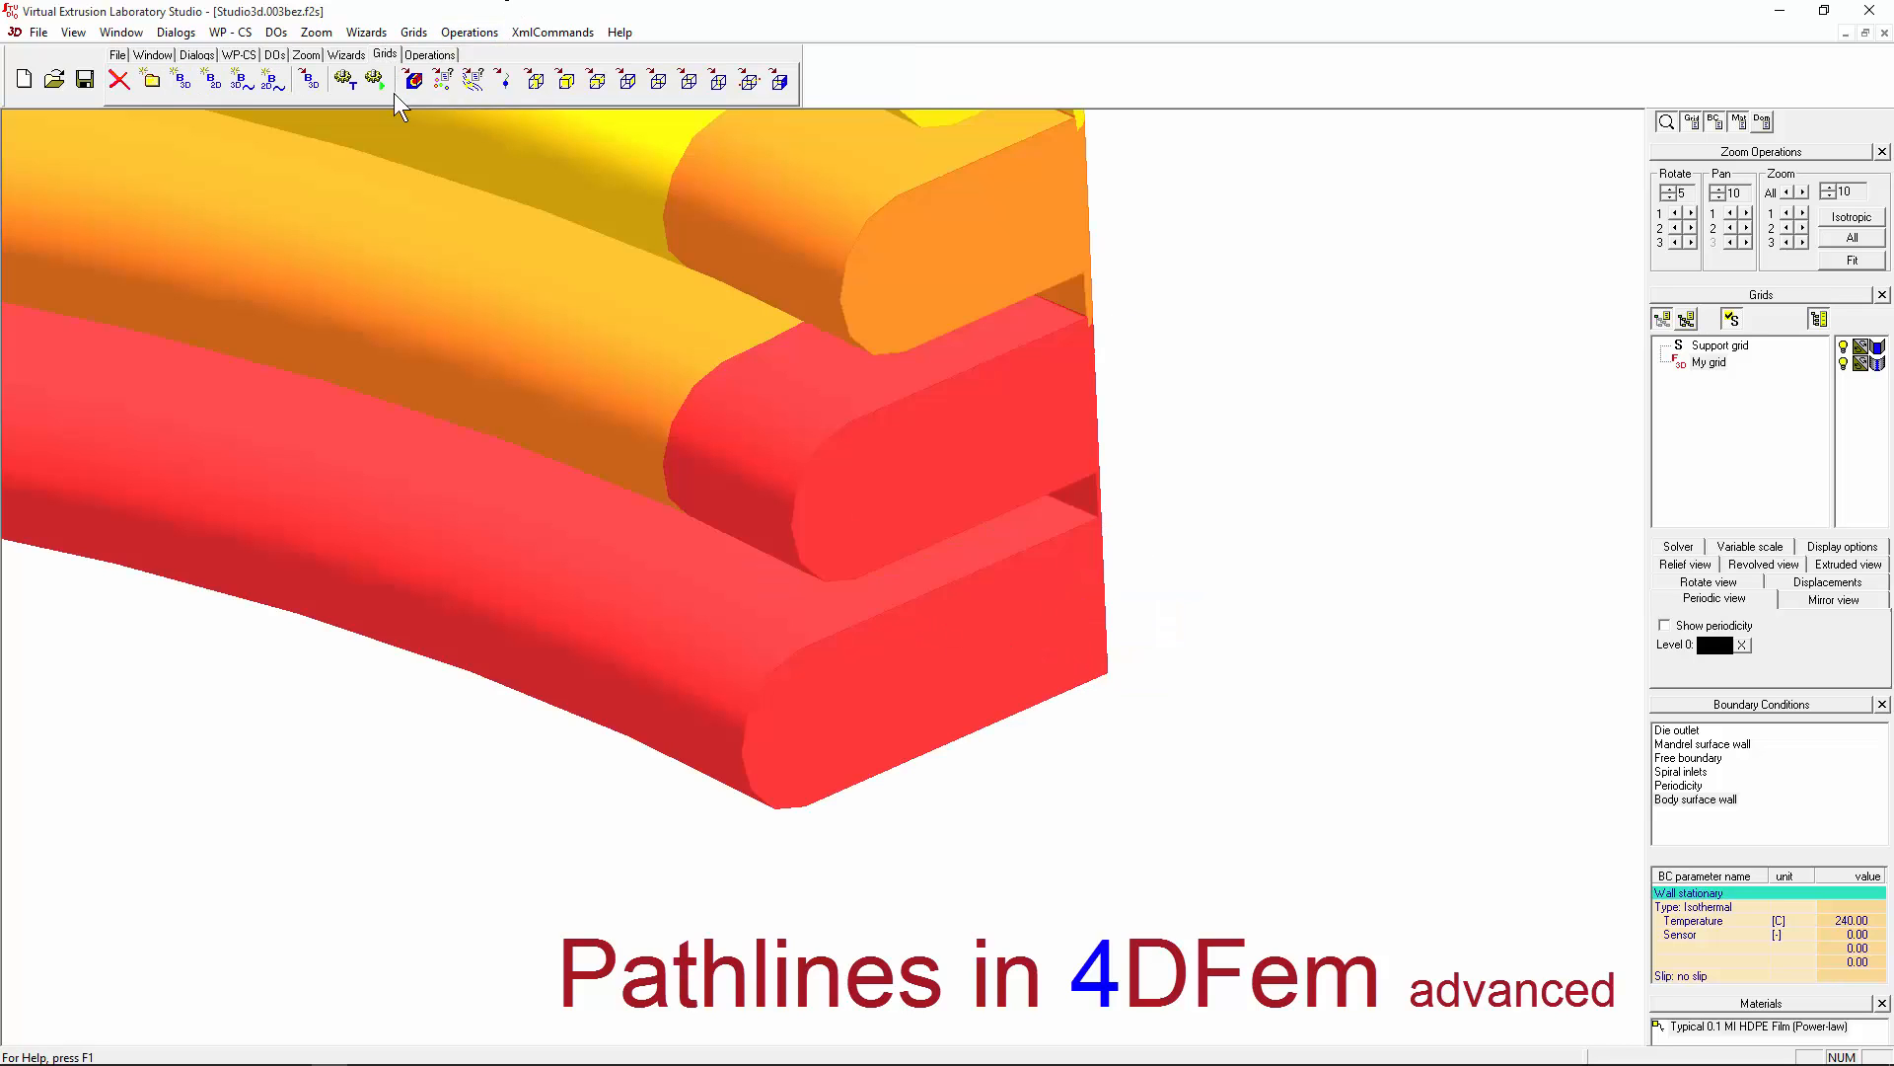
pyautogui.click(499, 78)
pyautogui.click(978, 669)
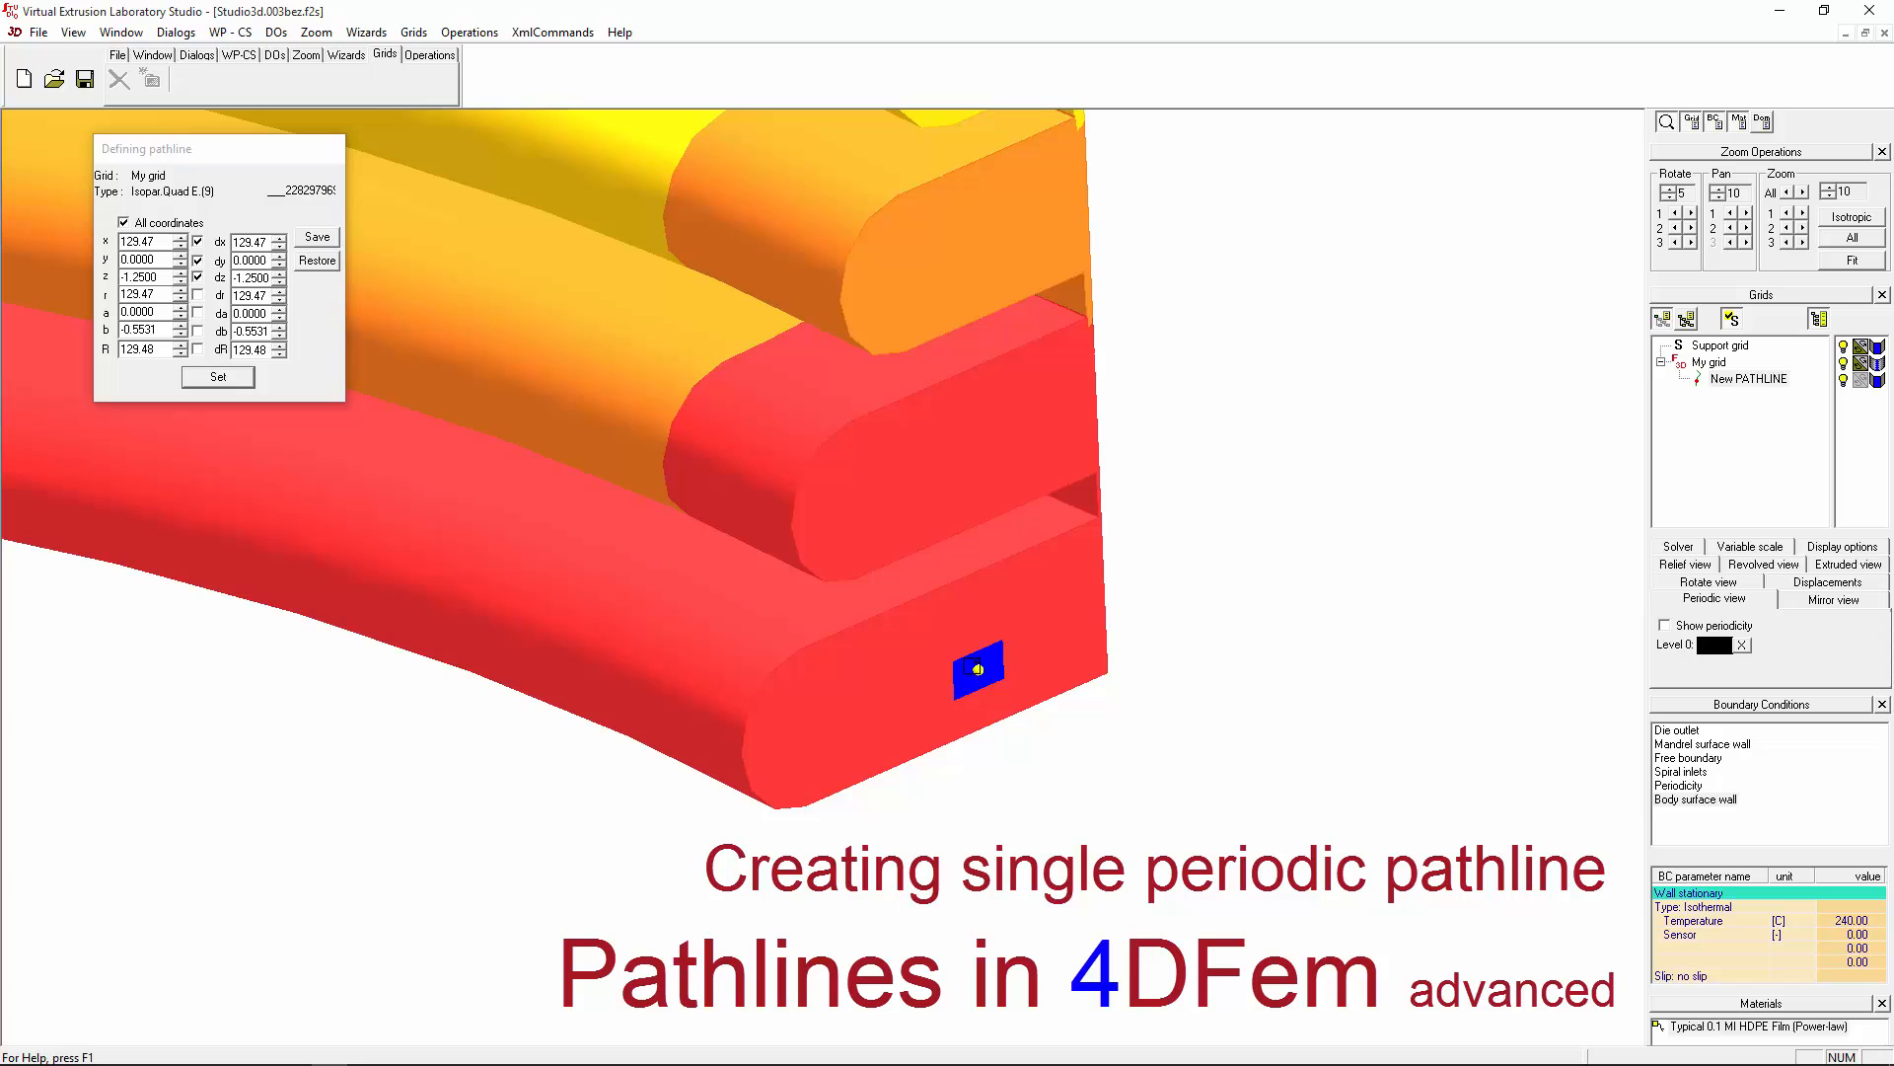
pyautogui.press('Escape')
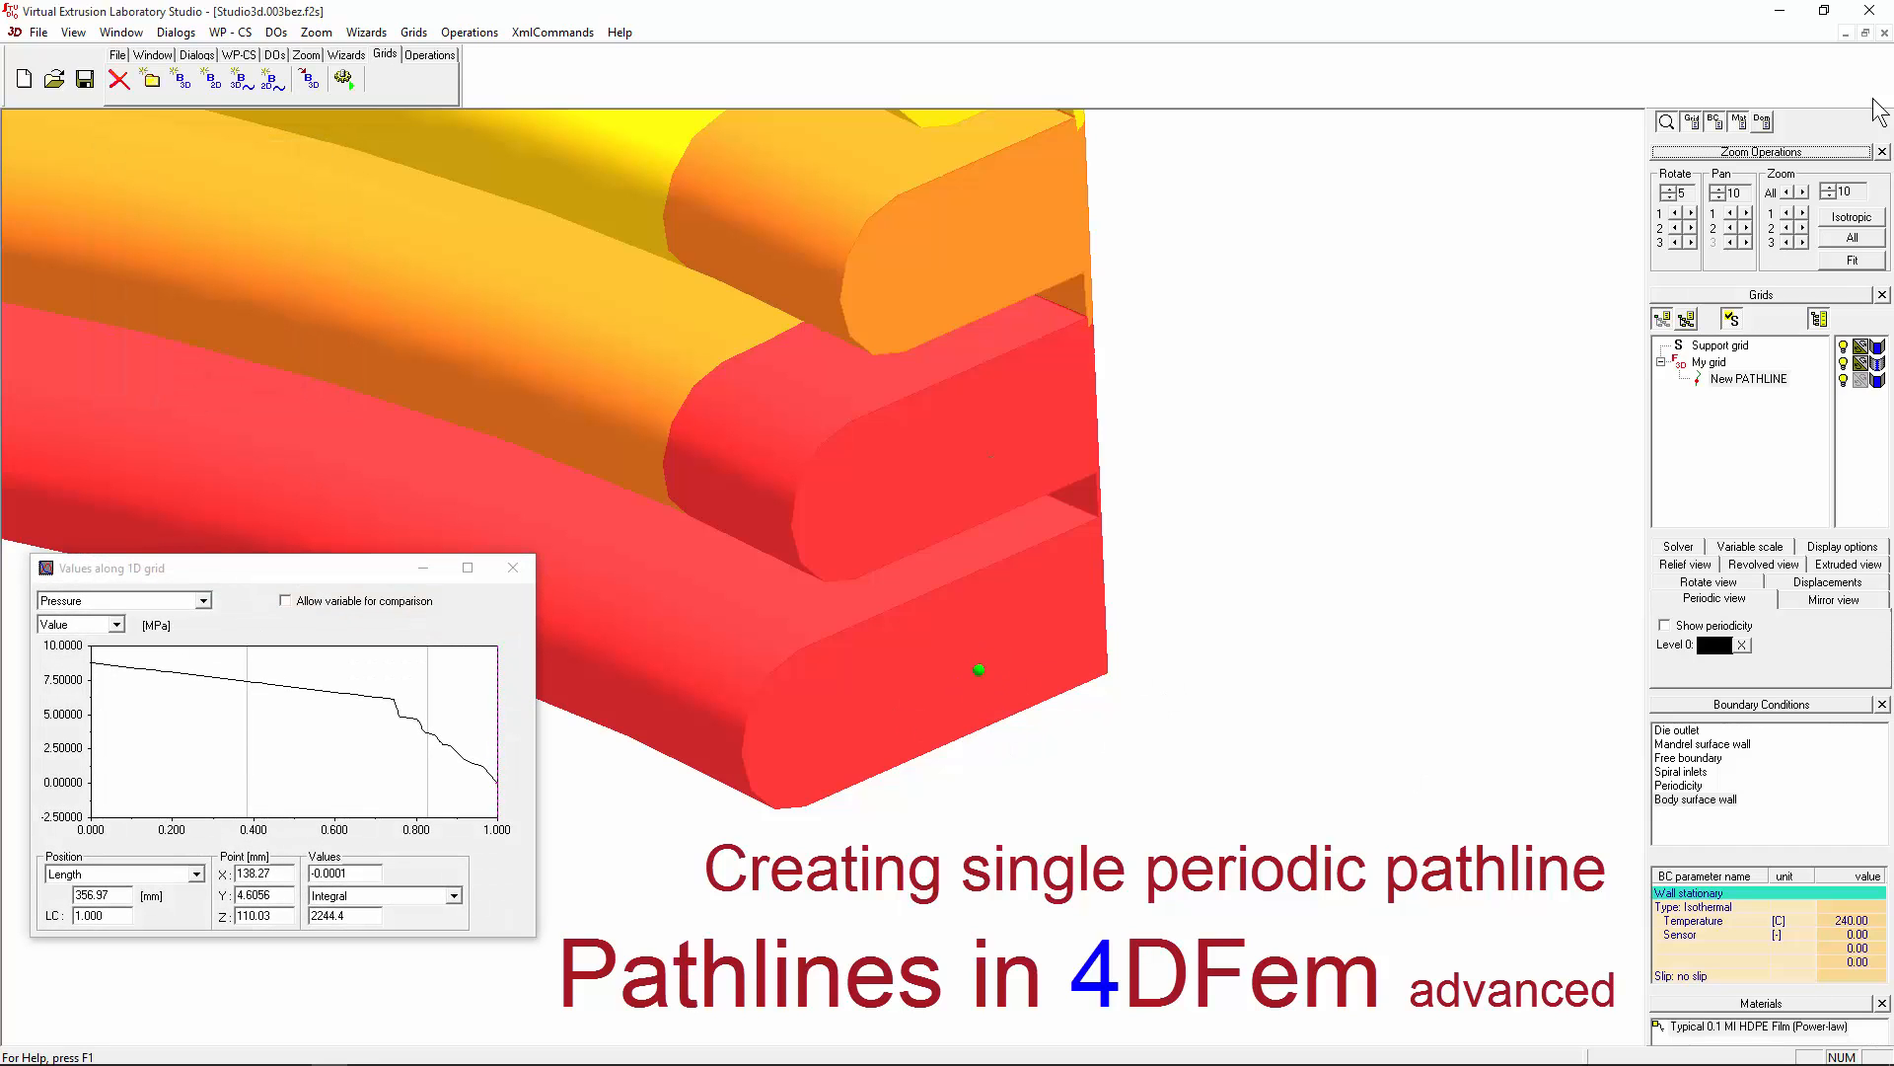
# Step: Make the surface of My grid translucent so the new pathline can be seen inside the die segment
pyautogui.click(1843, 379)
pyautogui.click(1861, 363)
pyautogui.scroll(-5, 823, 588)
pyautogui.moveTo(889, 563); pyautogui.dragTo(914, 435, button='middle')
# Step: Trace the new pathline with the pressure graph's position marker, including the jump across the segment's periodic boundary
pyautogui.moveTo(223, 720); pyautogui.dragTo(521, 745)
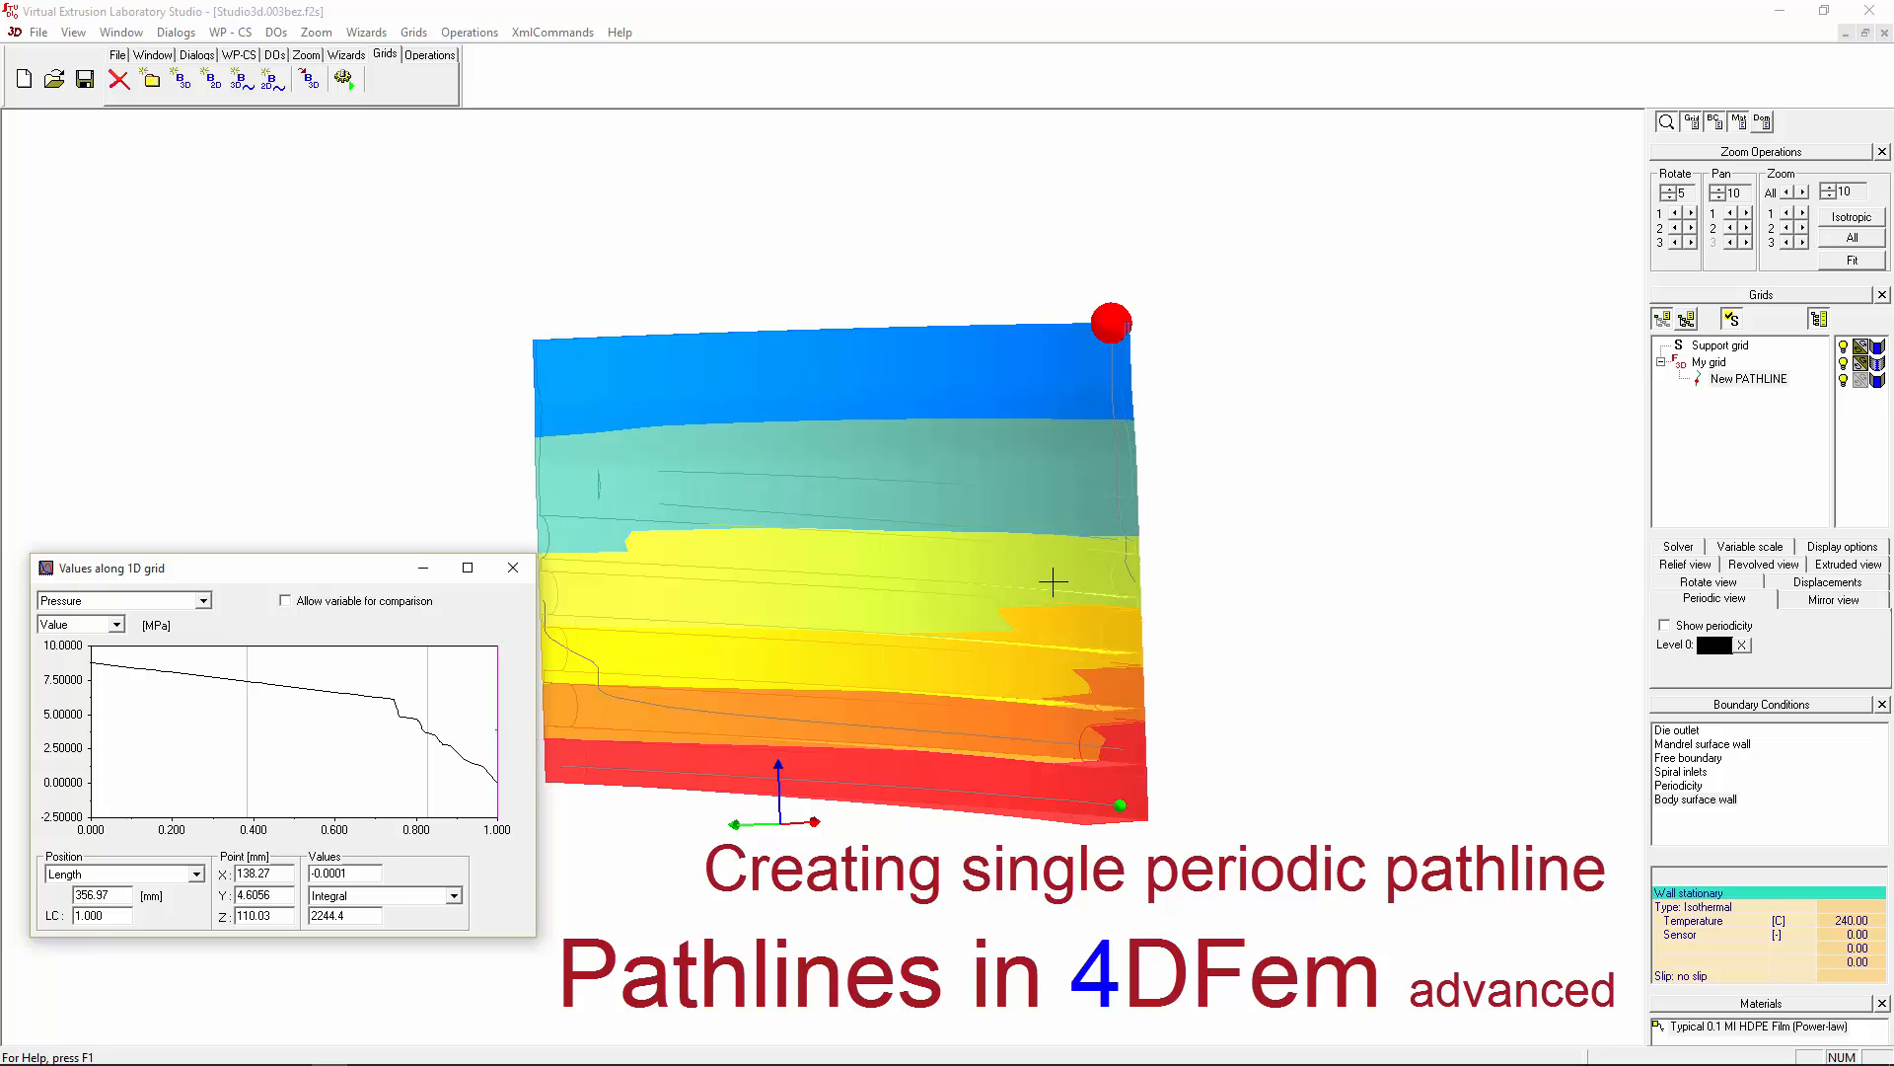
pyautogui.click(1110, 436)
pyautogui.scroll(-3, 1174, 180)
pyautogui.moveTo(1024, 444); pyautogui.dragTo(1056, 473, button='middle')
pyautogui.moveTo(95, 747); pyautogui.dragTo(238, 650)
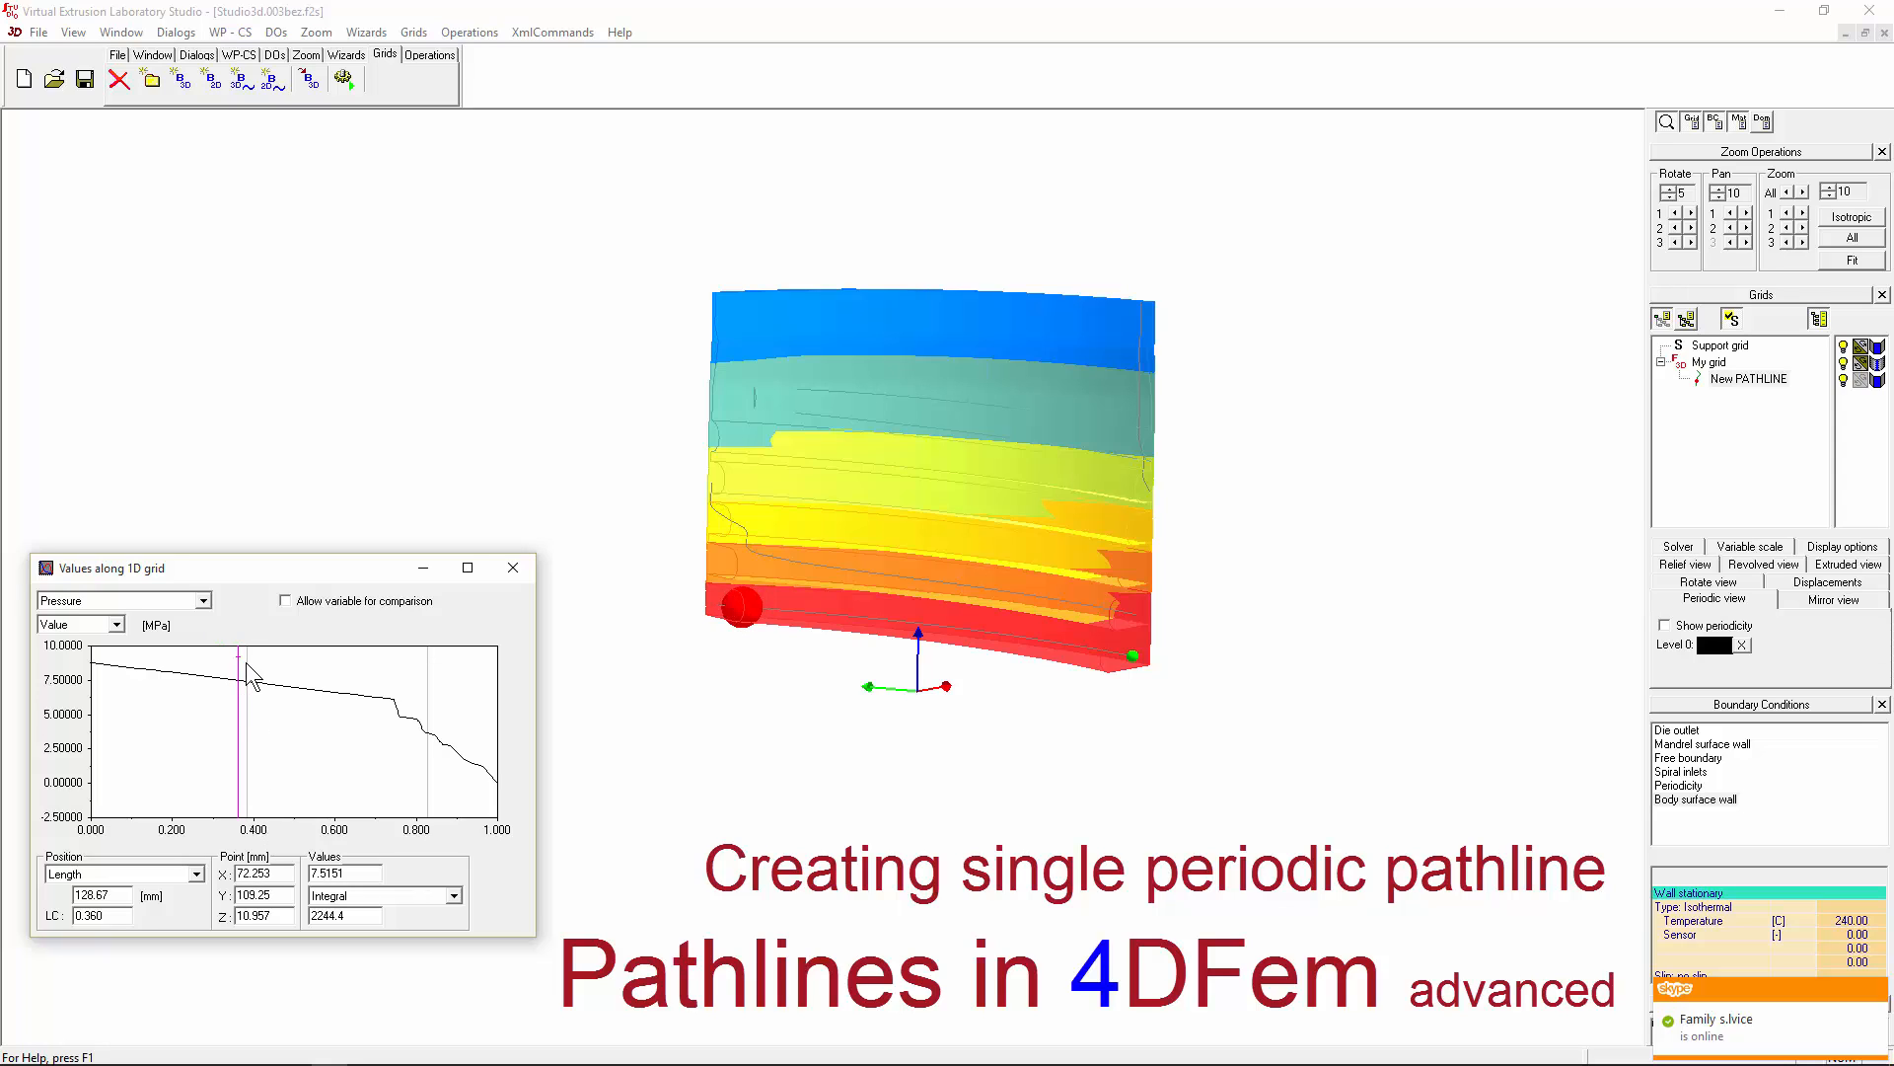
pyautogui.moveTo(242, 647); pyautogui.dragTo(255, 648)
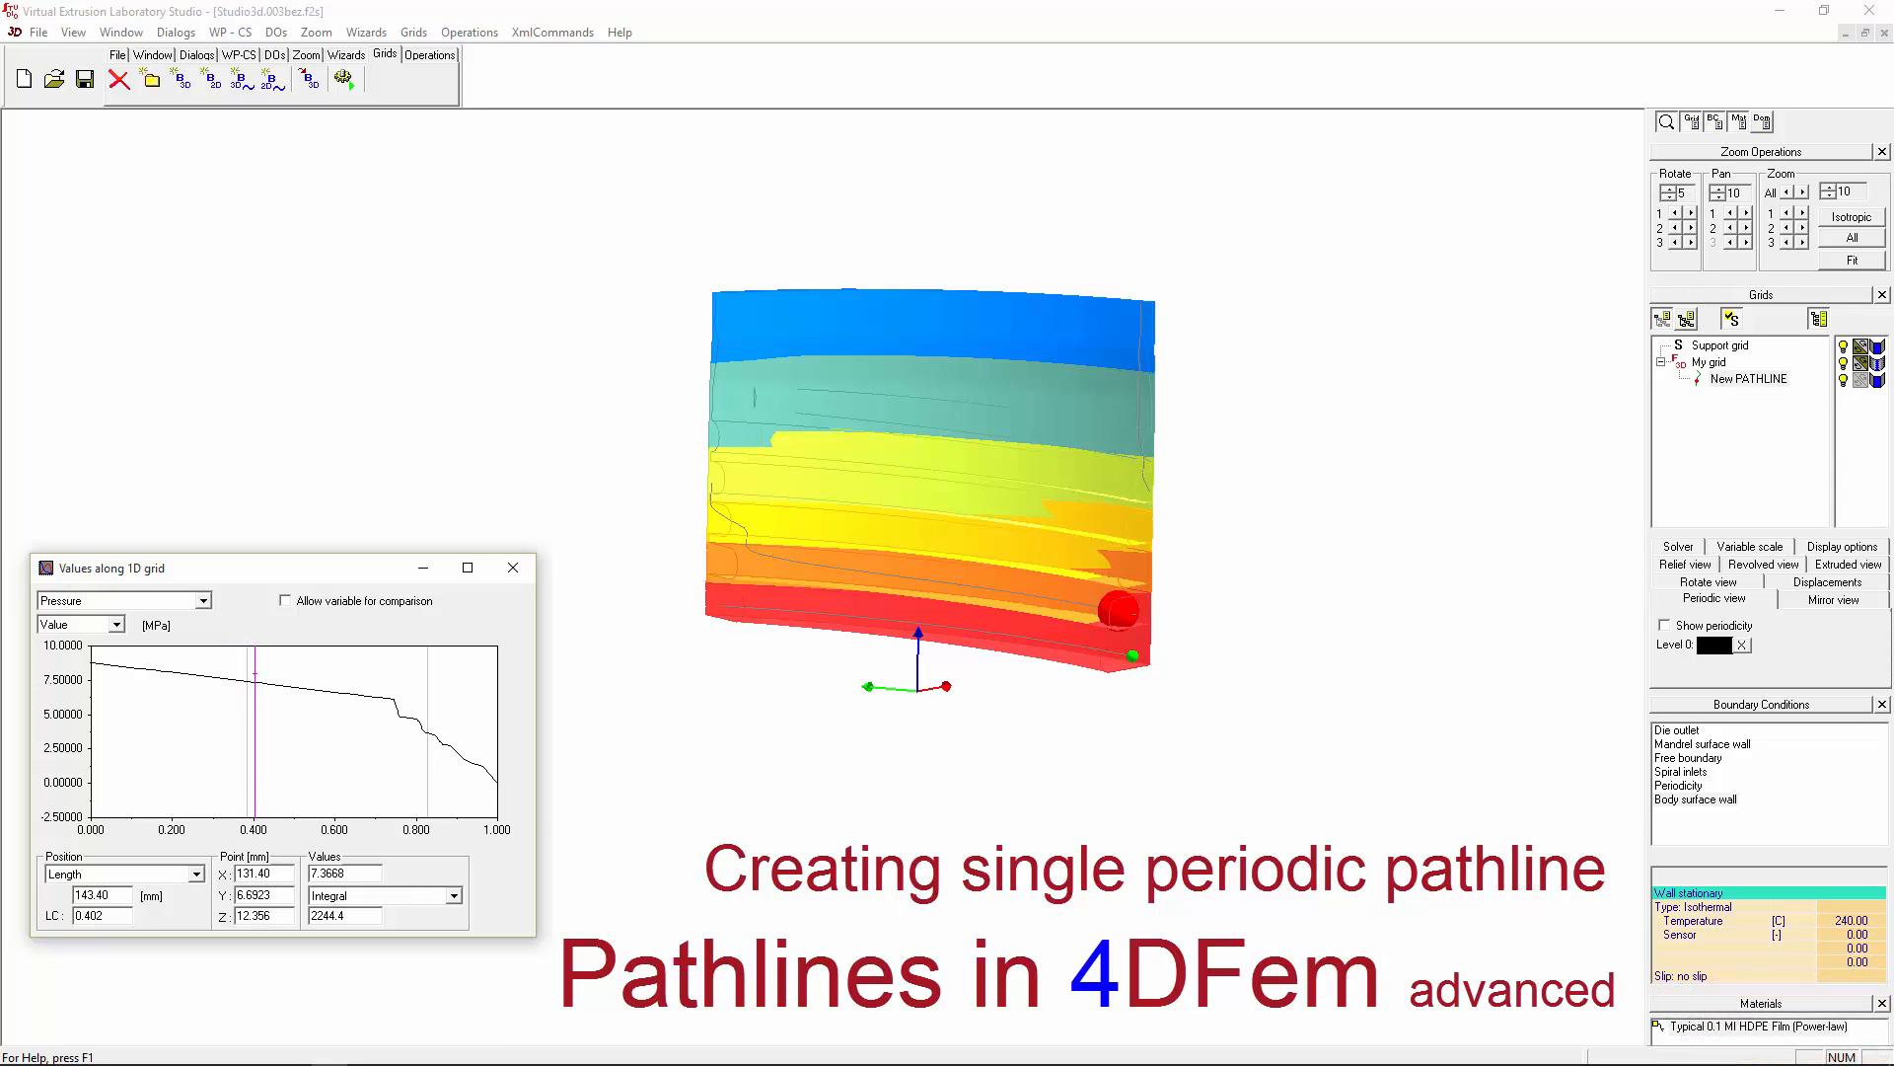
# Step: Turn on the periodicity display of New PATHLINE with 5 parts and trace the marker along the repeated pathlines
pyautogui.click(1779, 382)
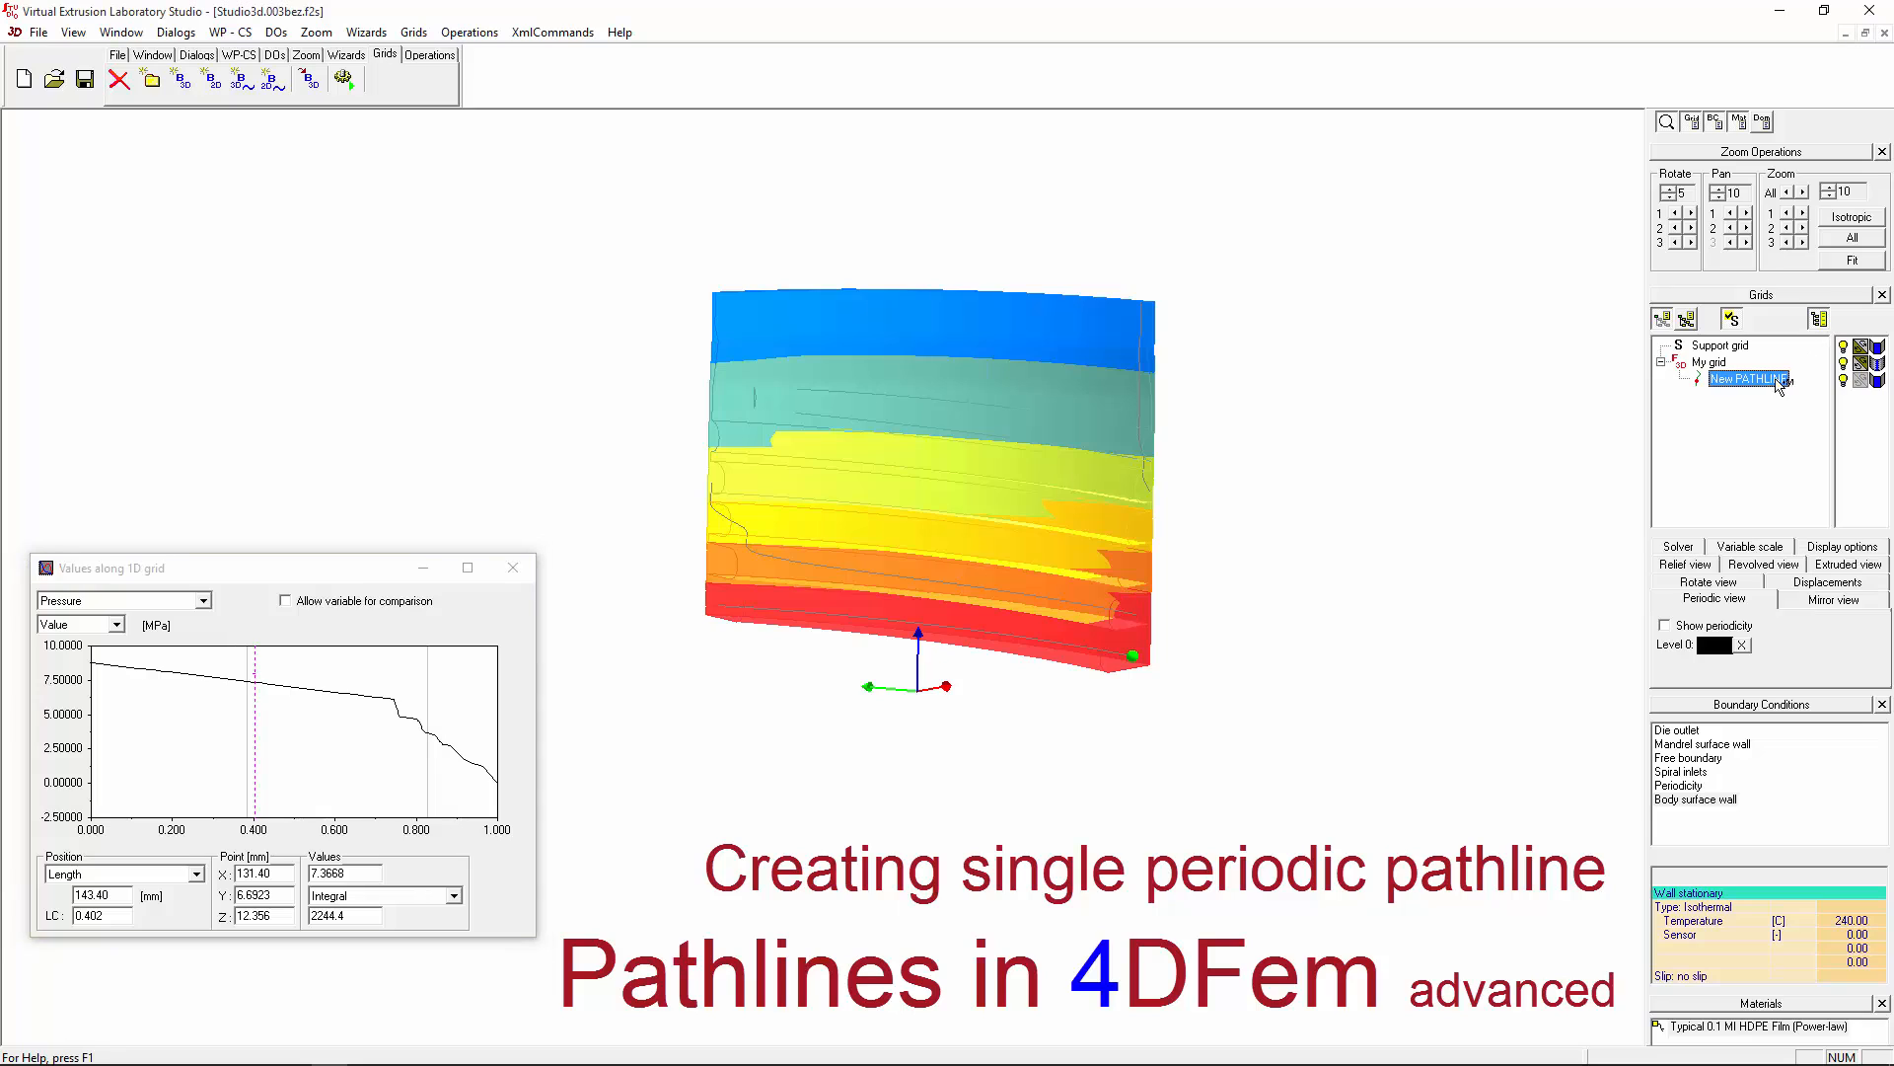
pyautogui.click(1666, 625)
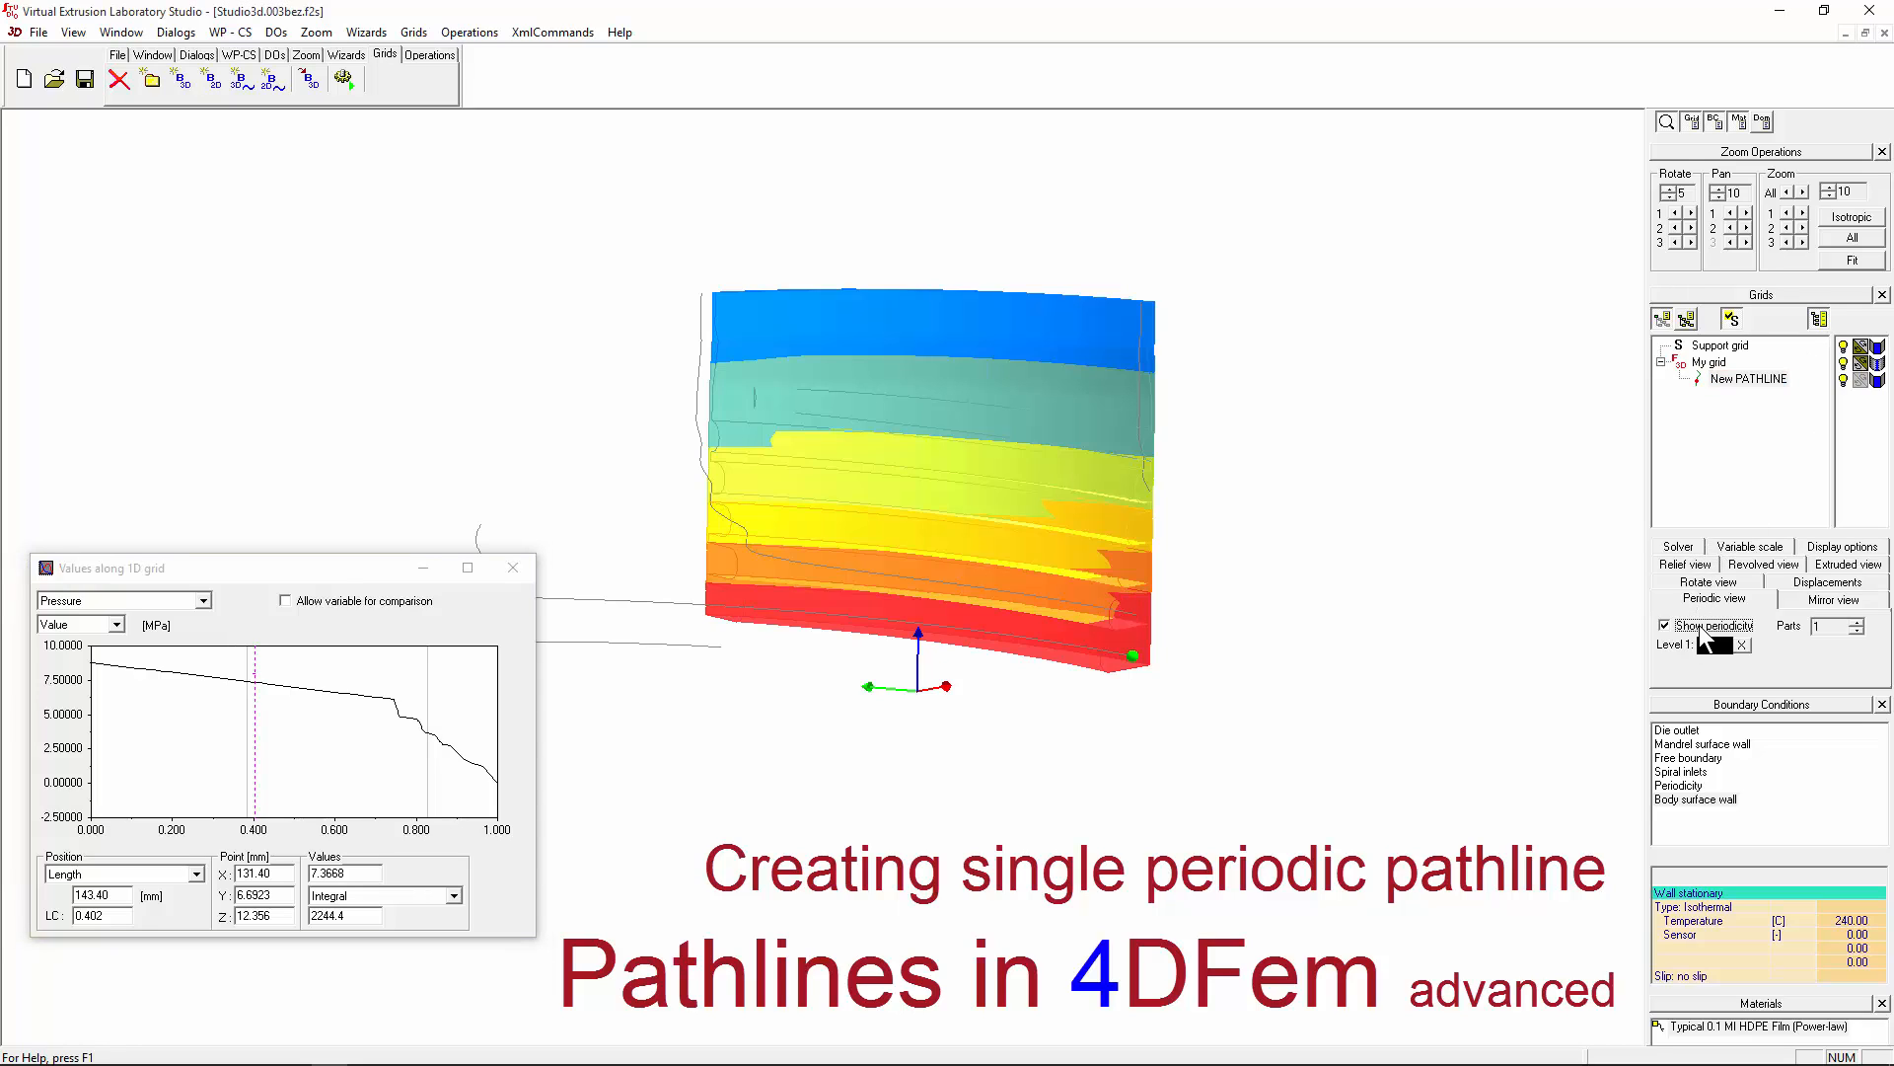
pyautogui.press('BackSpace')
pyautogui.write('5')
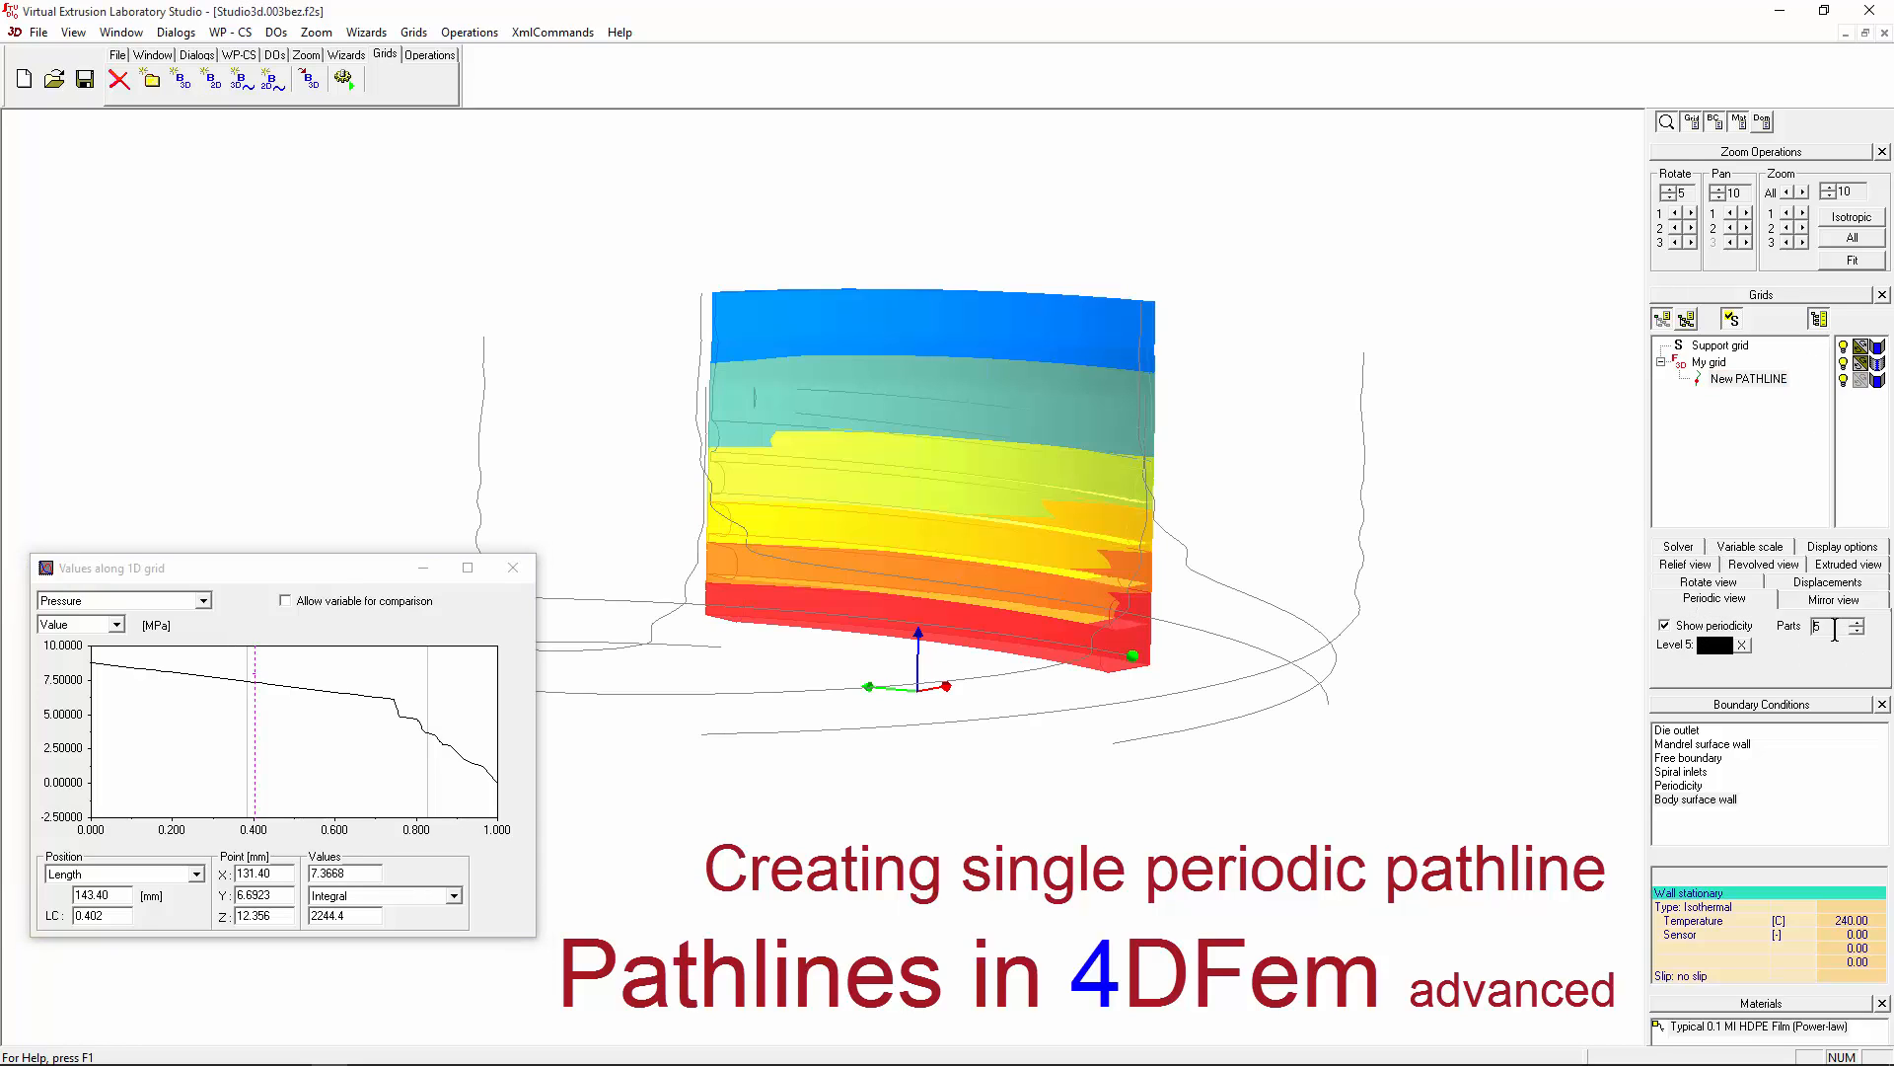
pyautogui.moveTo(1147, 483); pyautogui.dragTo(1045, 577, button='middle')
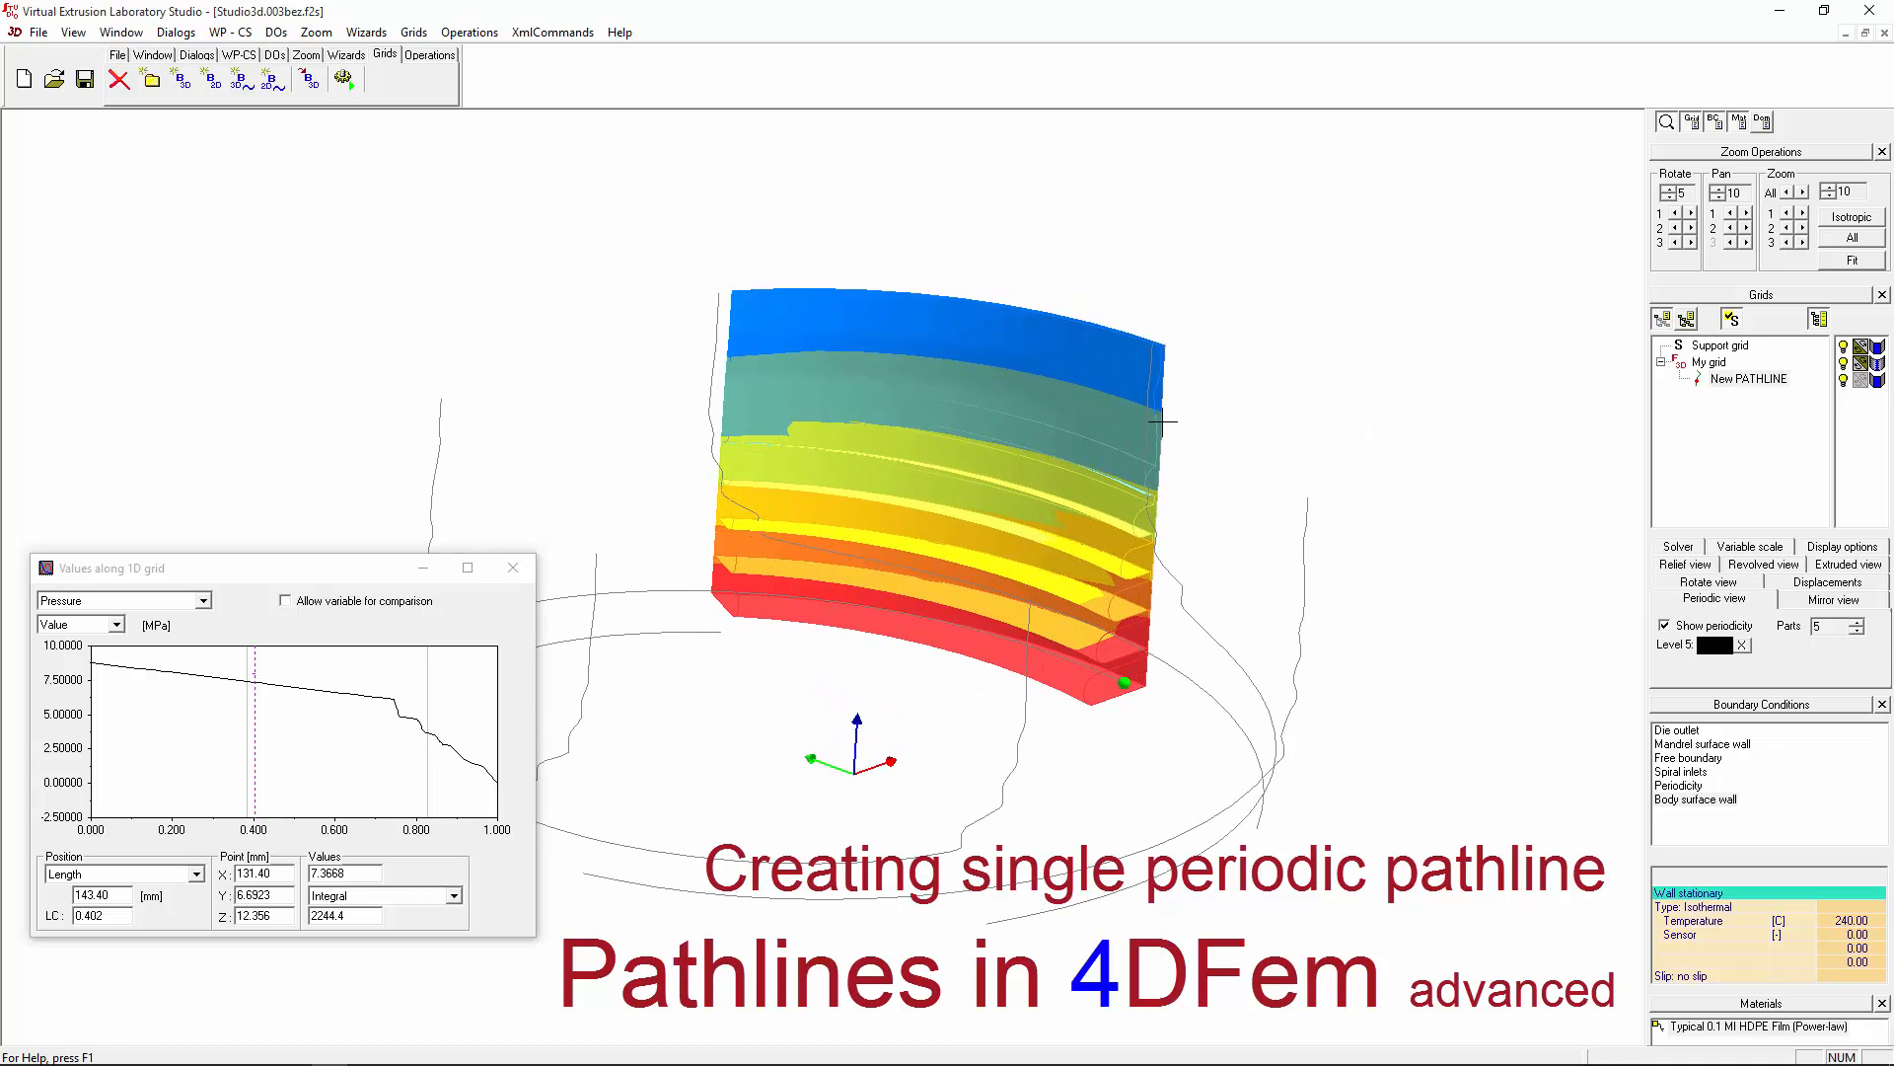
pyautogui.scroll(-3, 1149, 456)
pyautogui.moveTo(180, 682); pyautogui.dragTo(562, 638)
# Step: Turn off the pathline's periodicity display and trace the marker along its first stretch in the single segment
pyautogui.click(1715, 625)
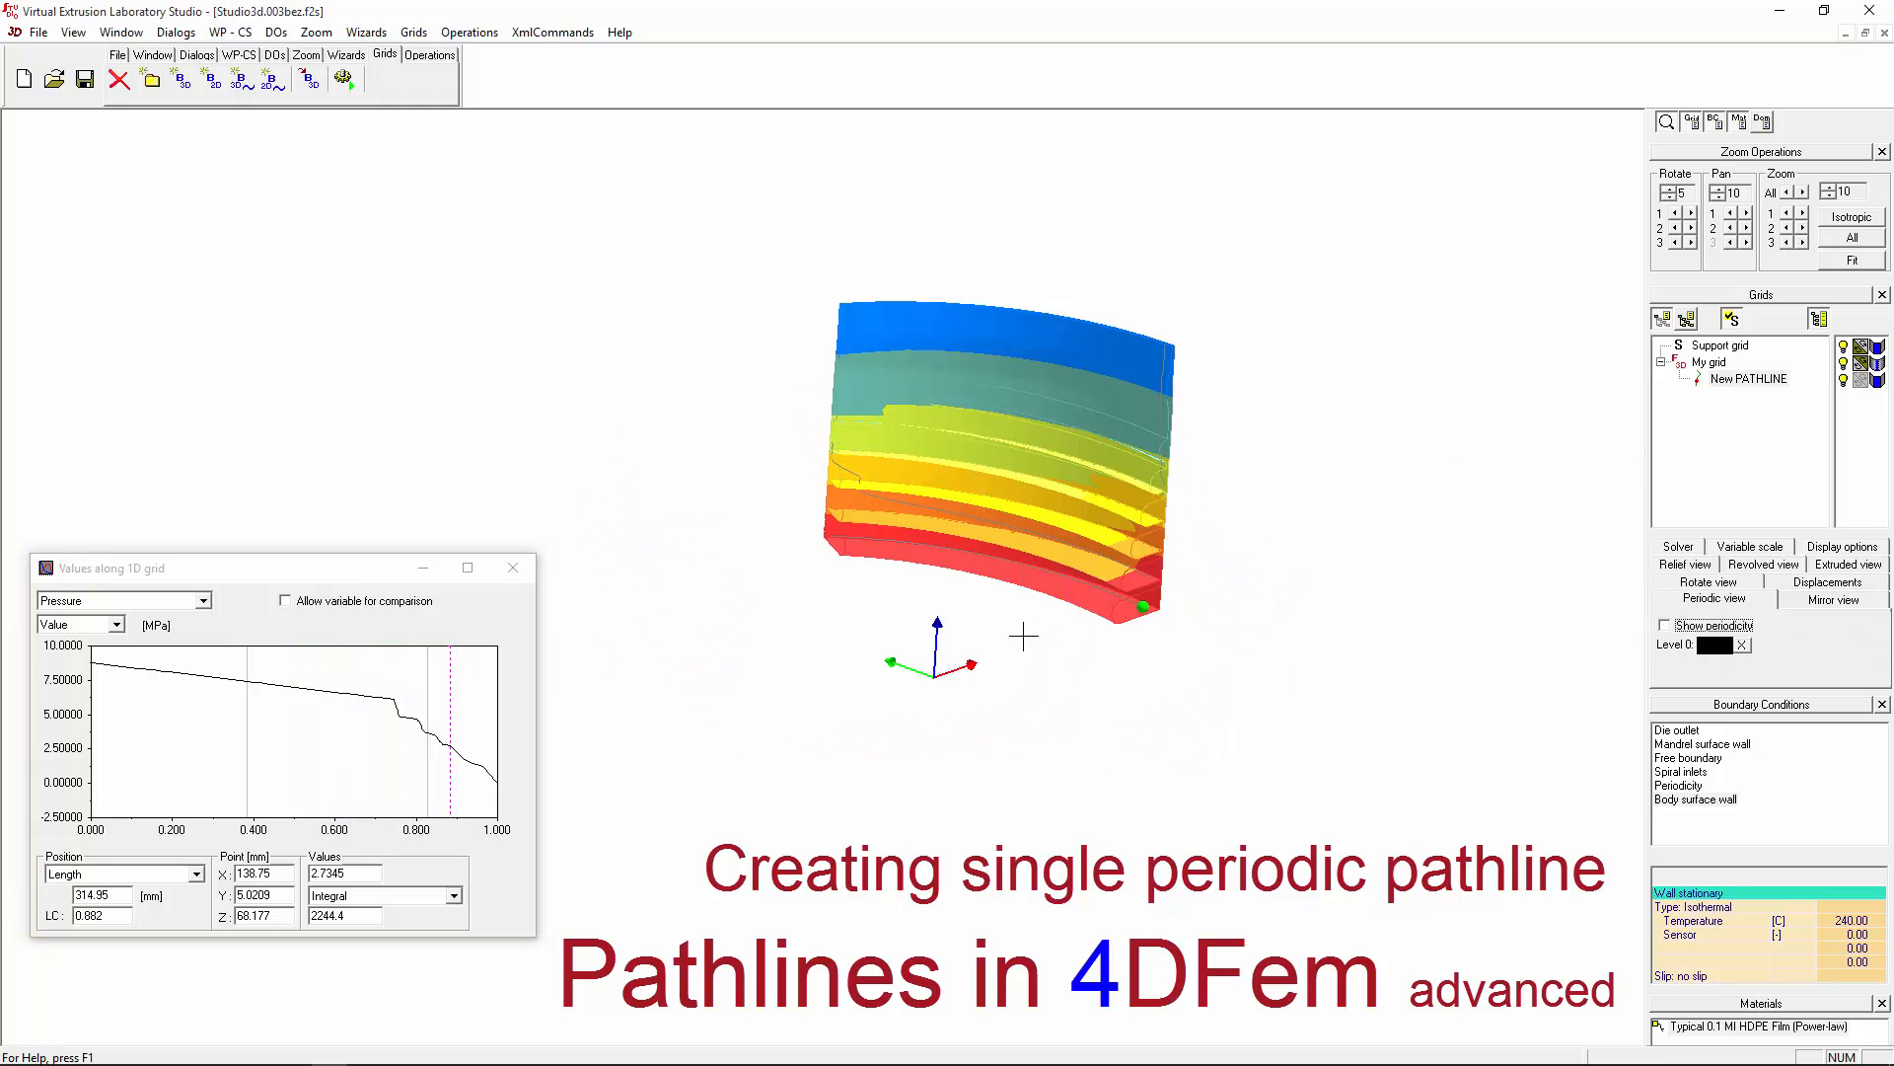
pyautogui.moveTo(1034, 583); pyautogui.dragTo(937, 530, button='middle')
pyautogui.scroll(4, 924, 435)
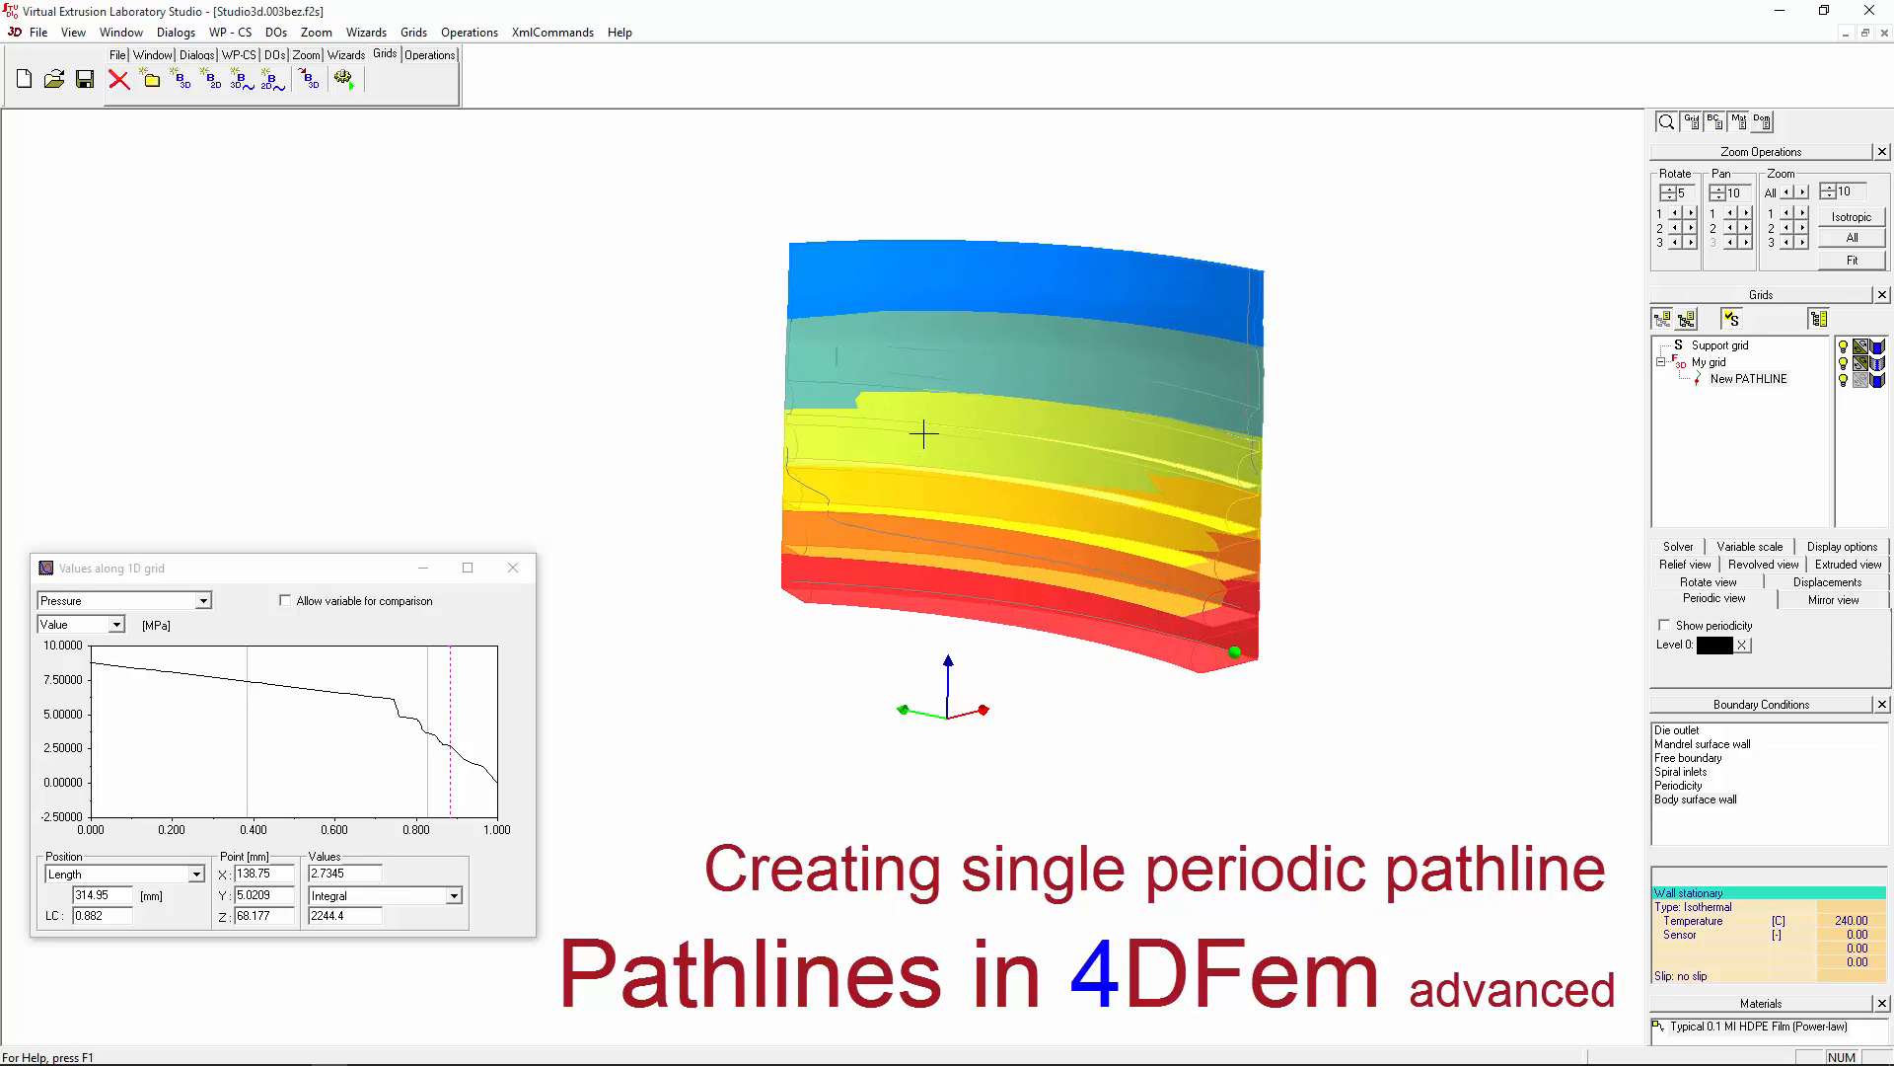
pyautogui.moveTo(181, 709); pyautogui.dragTo(283, 704)
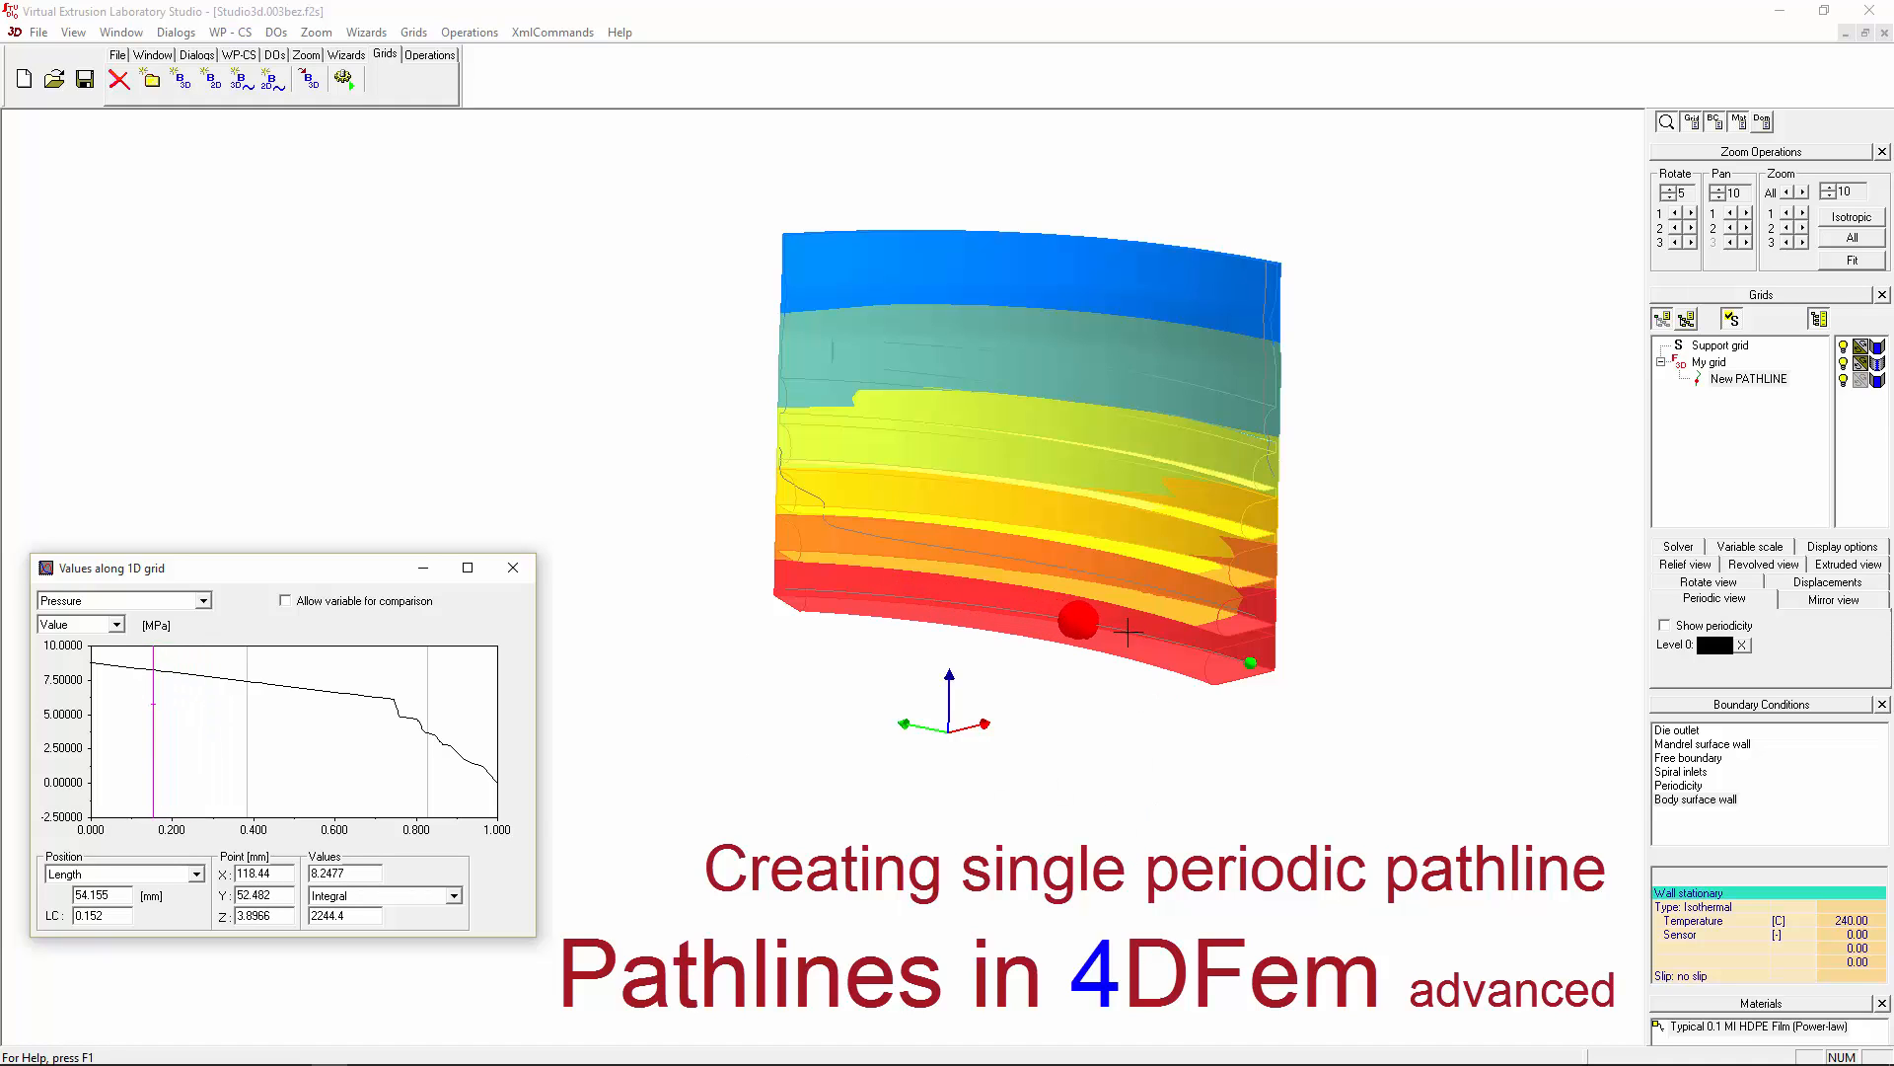
pyautogui.moveTo(1149, 483); pyautogui.dragTo(976, 517)
pyautogui.scroll(2, 1045, 324)
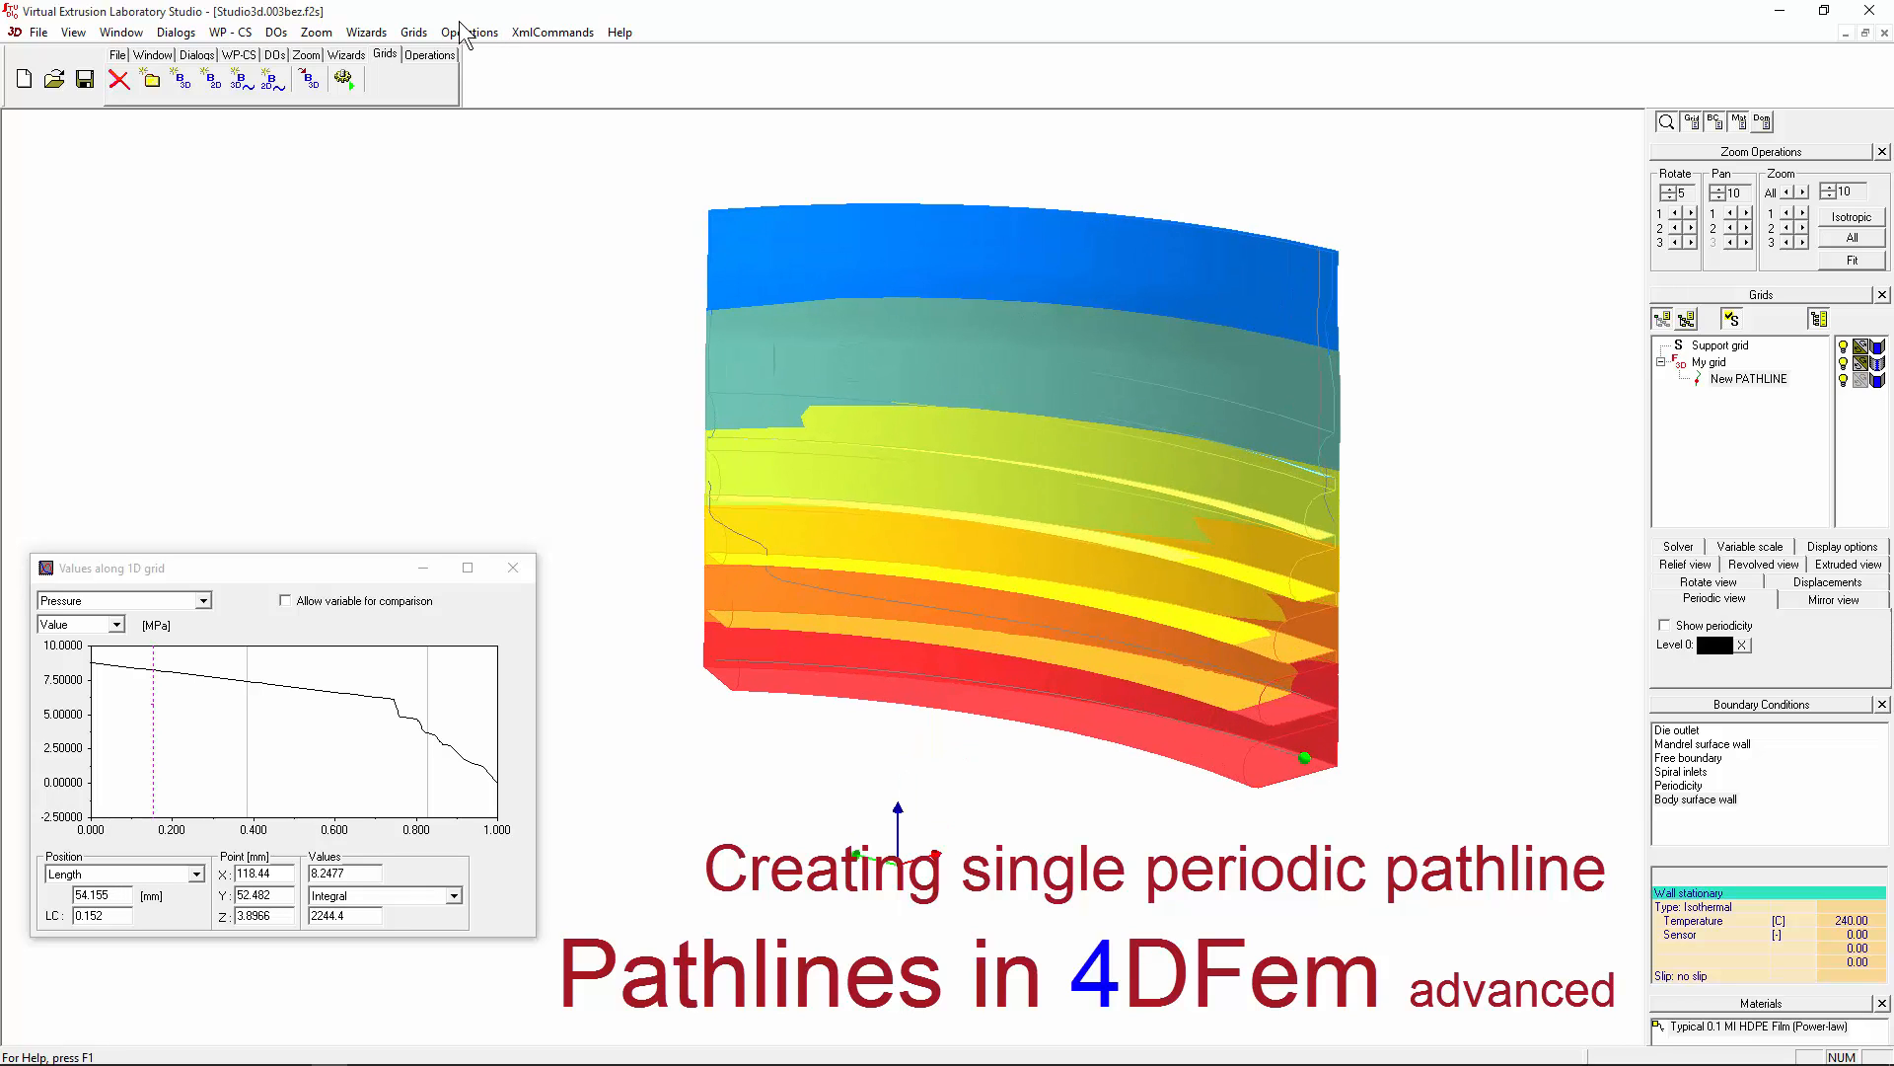
# Step: Disable Do pathlines periodic for Pathlines & Streamlines in the application's grid settings and close the settings
pyautogui.click(196, 54)
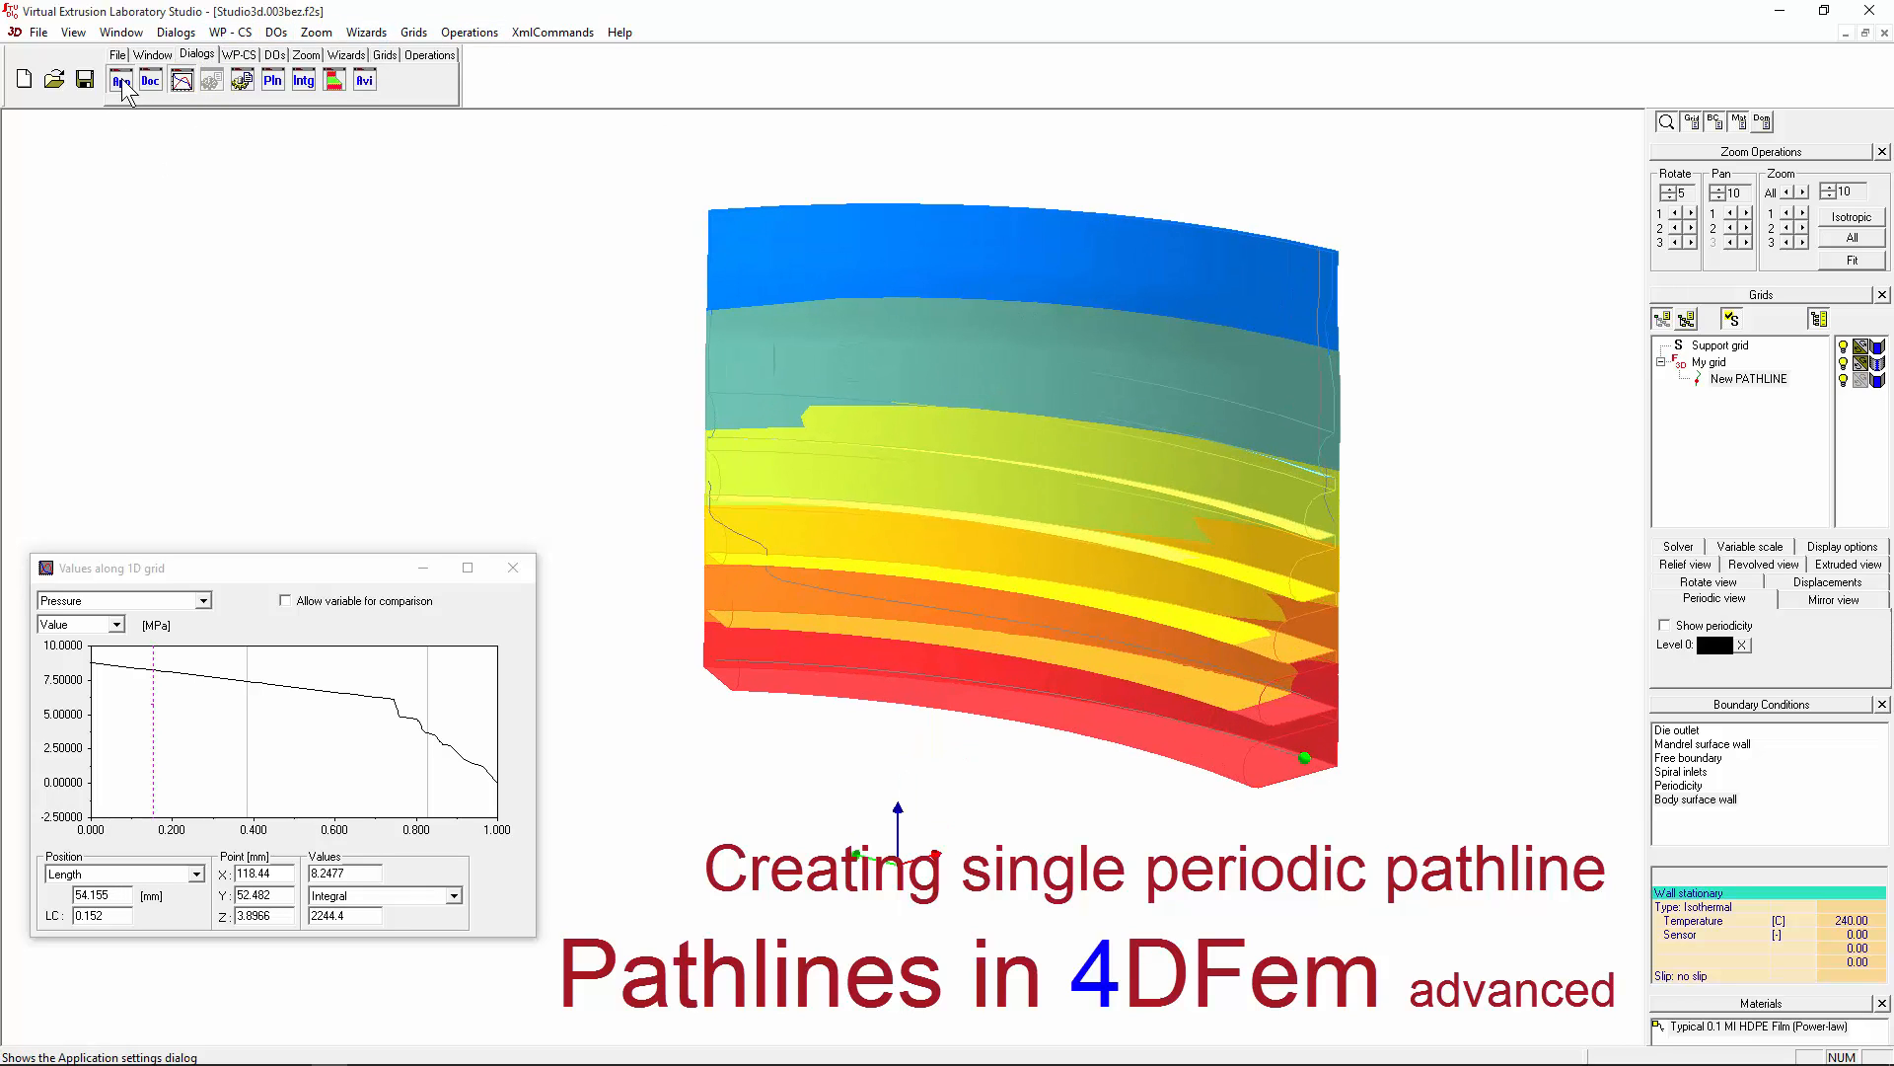
pyautogui.click(120, 81)
pyautogui.moveTo(415, 131); pyautogui.dragTo(178, 126)
pyautogui.click(281, 180)
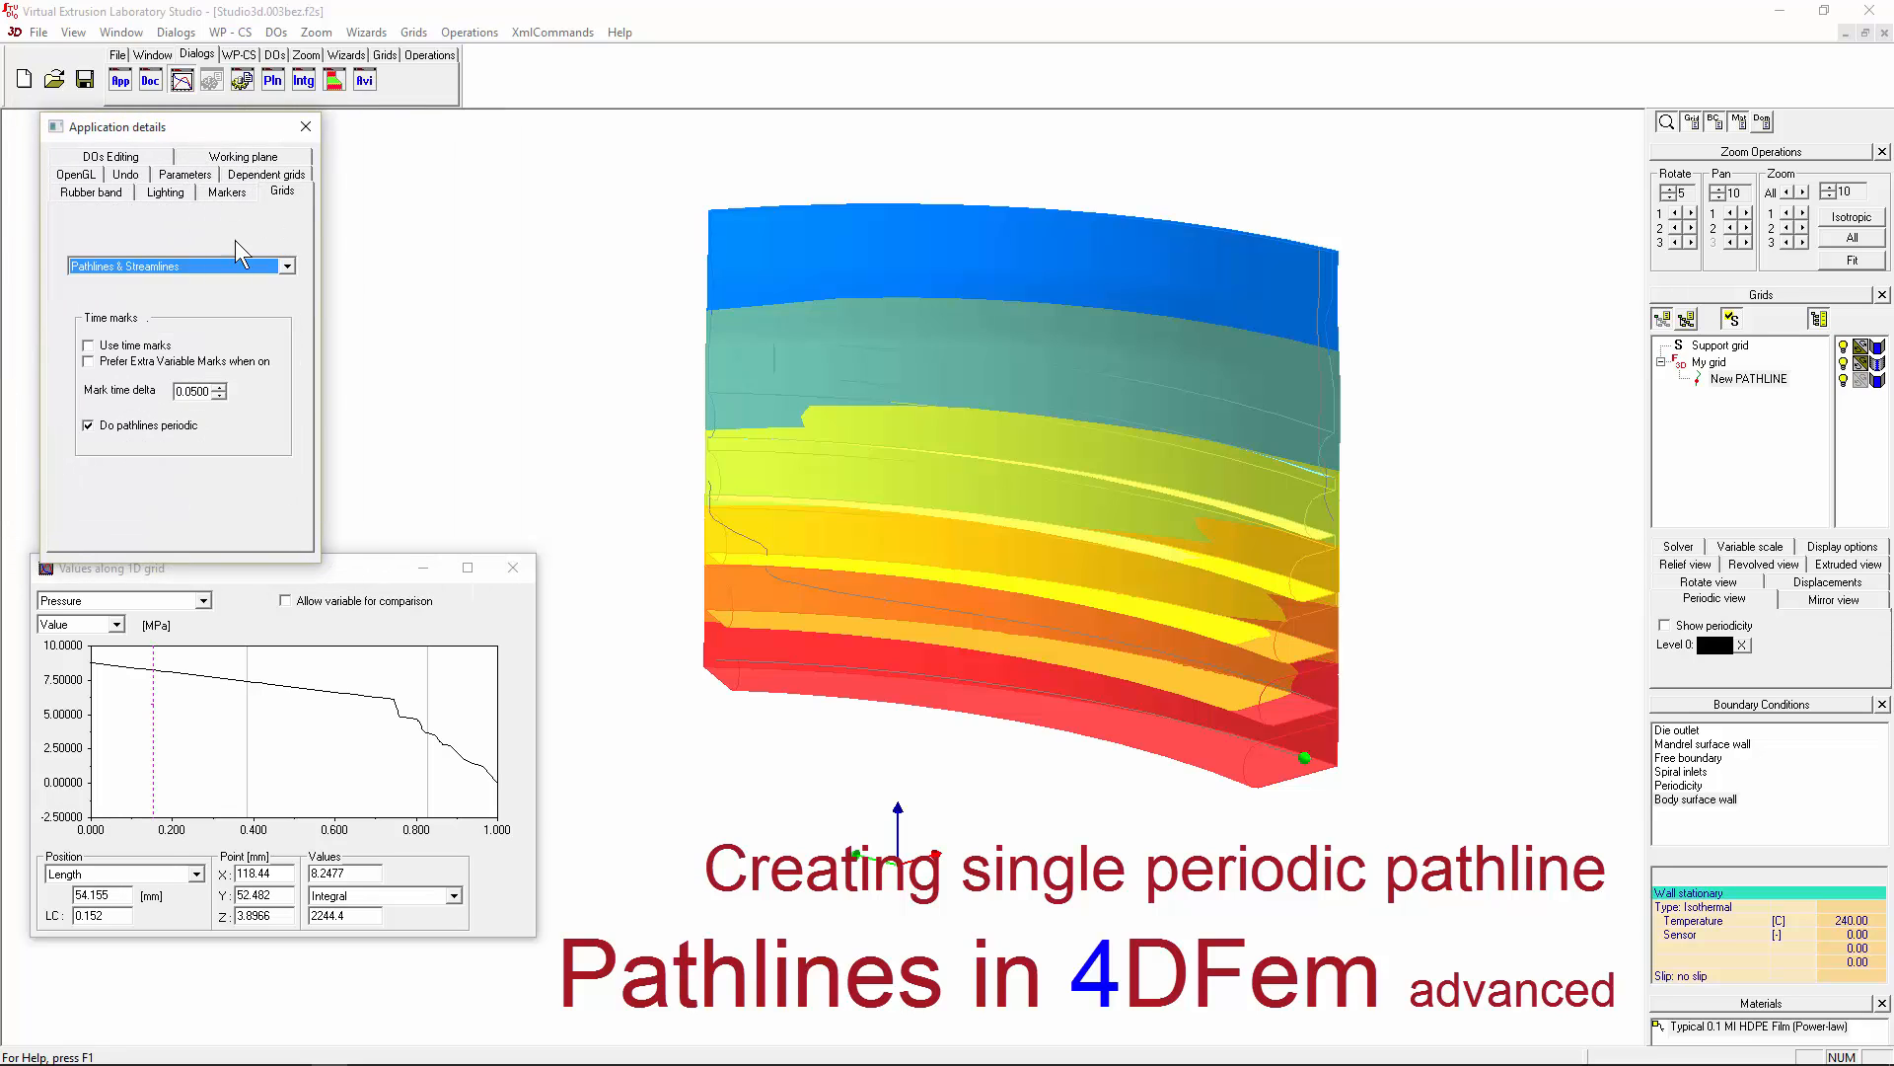
pyautogui.click(138, 428)
pyautogui.click(305, 127)
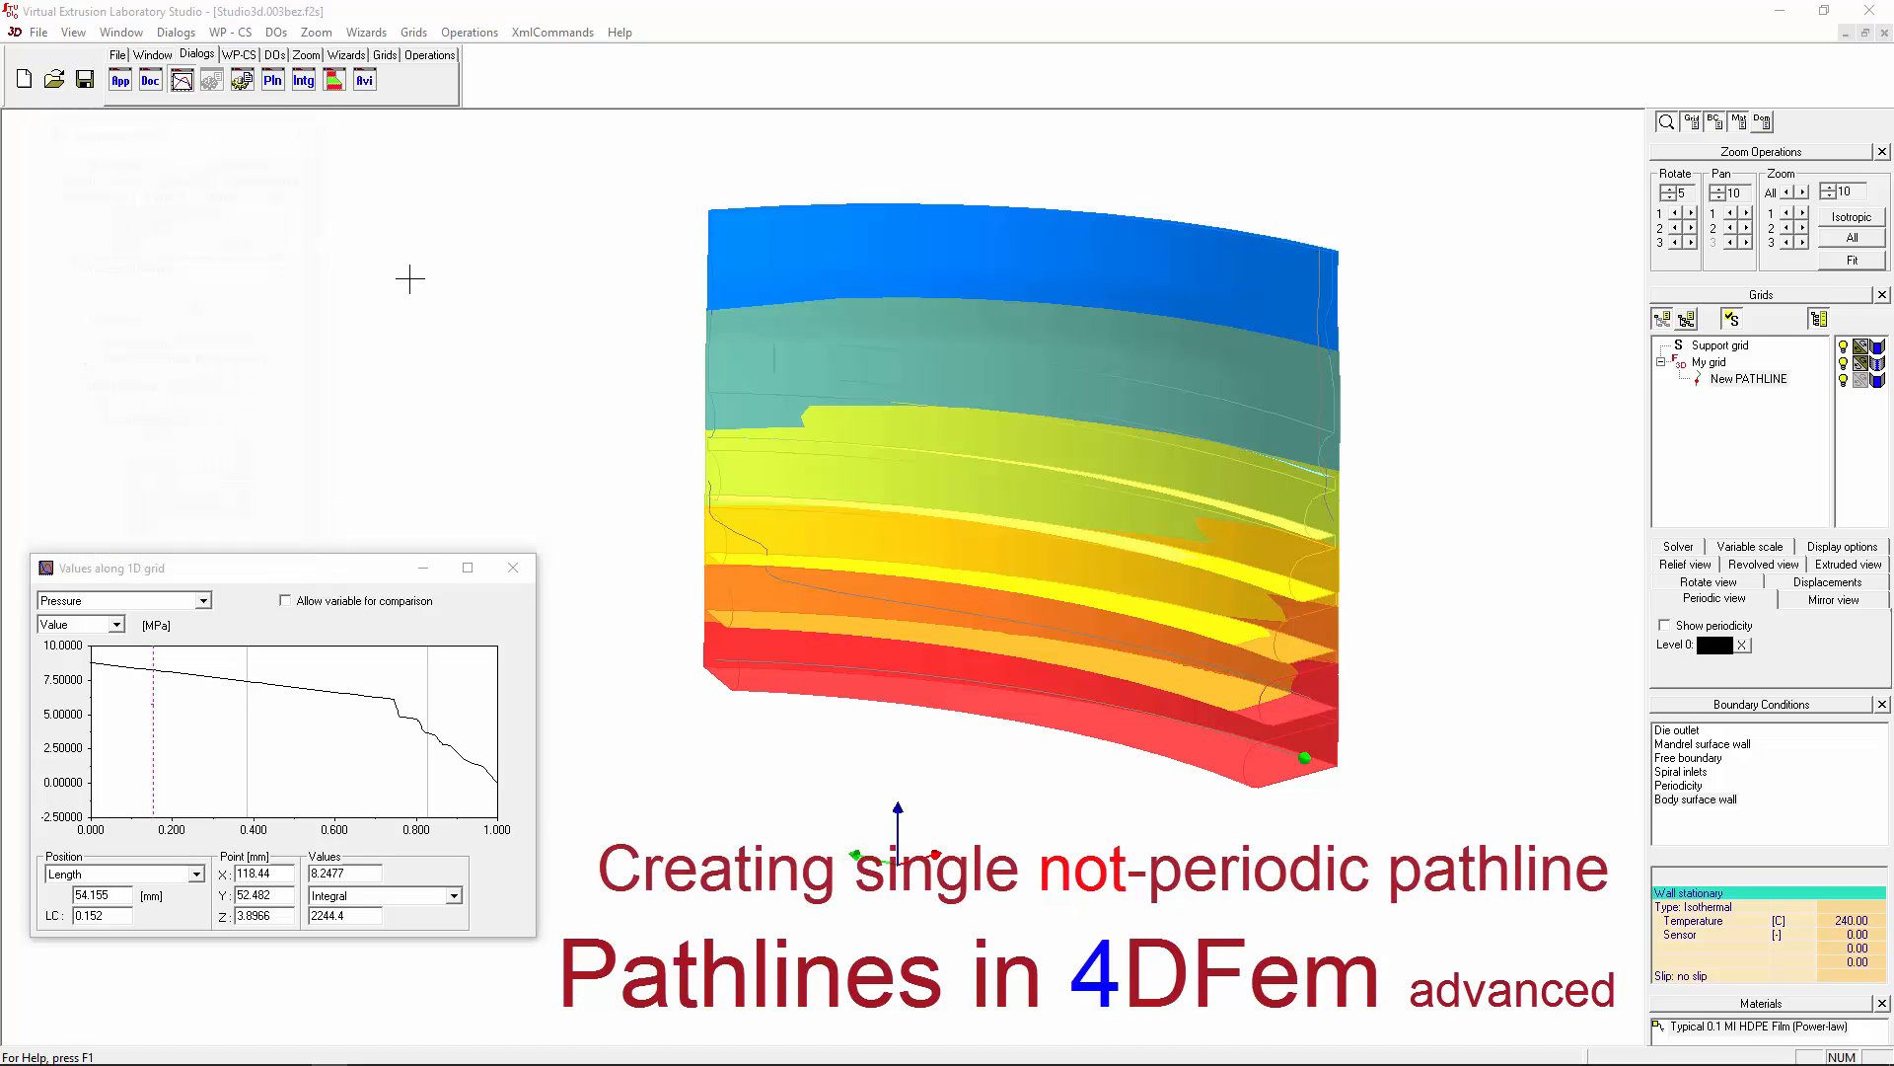
# Step: Recalculate New PATHLINE as a non-periodic pathline and trace it beyond the segment with the pressure graph's position marker
pyautogui.click(1721, 383)
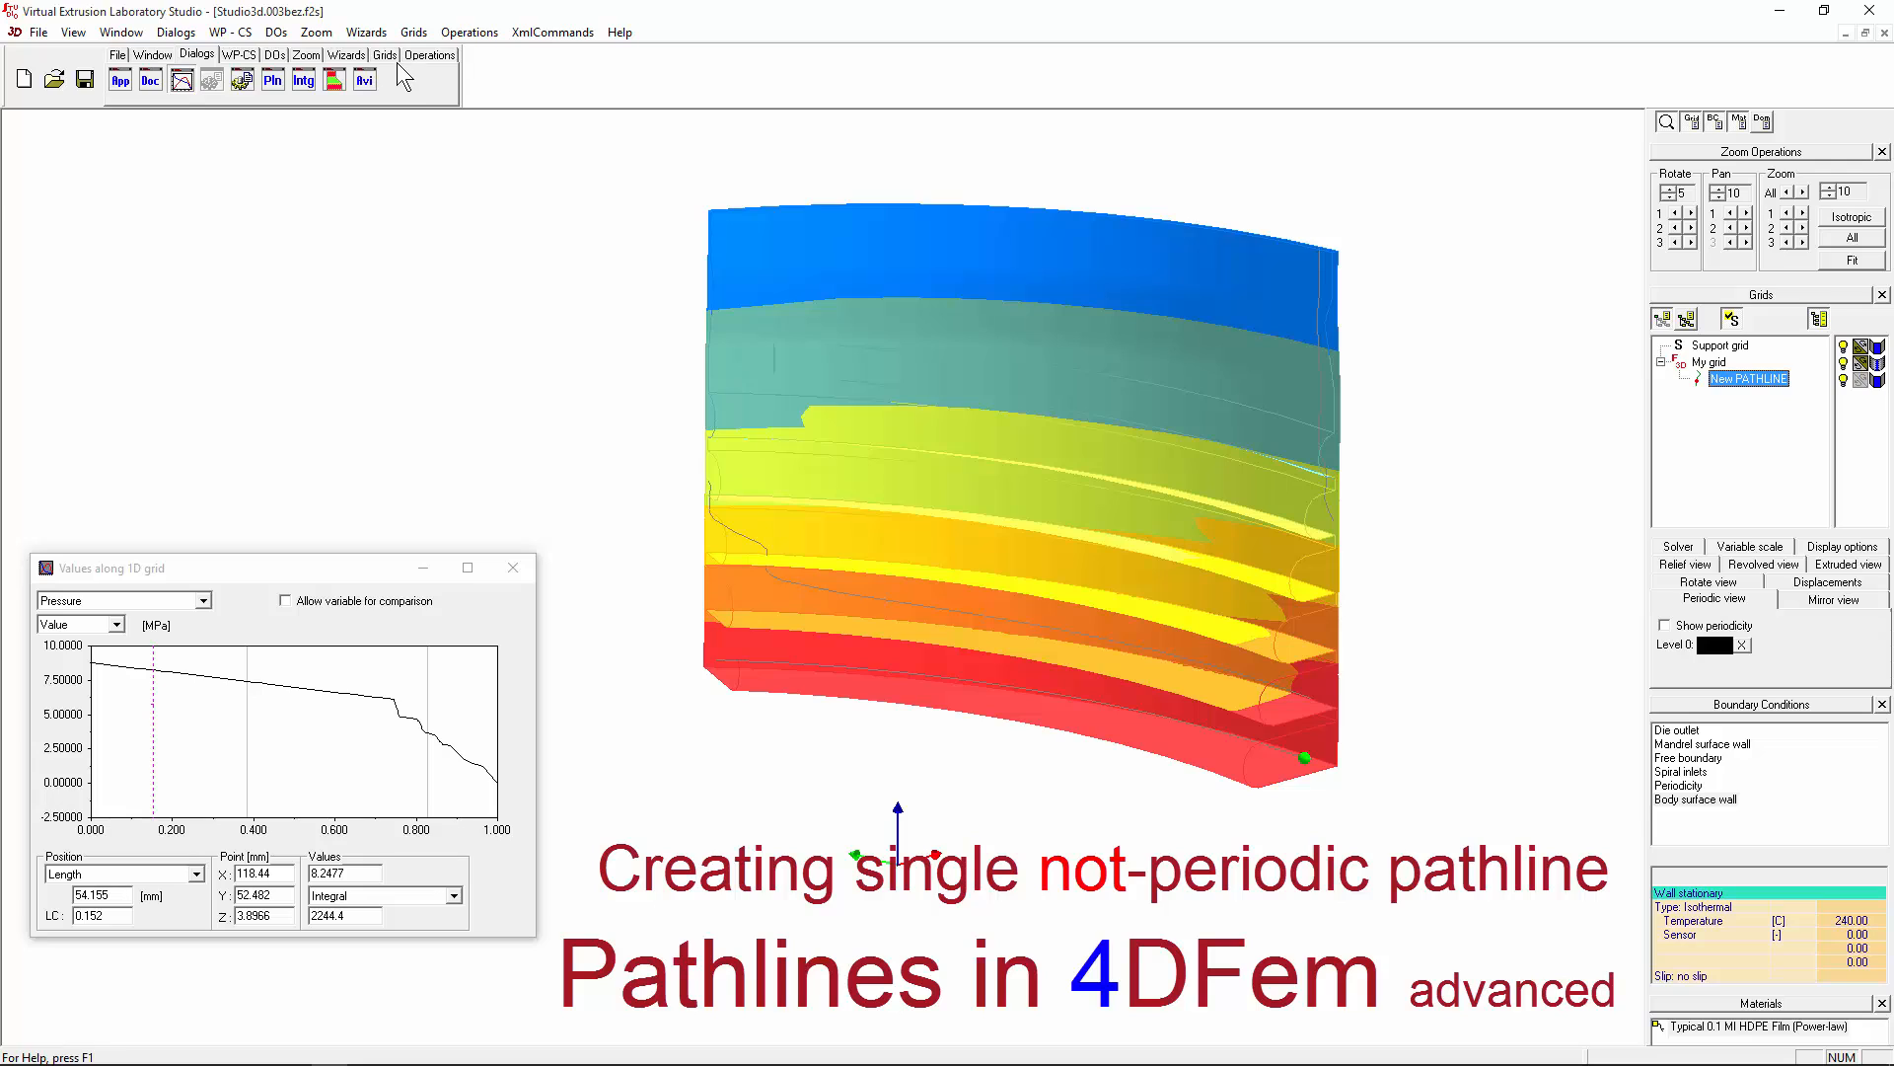
pyautogui.click(385, 56)
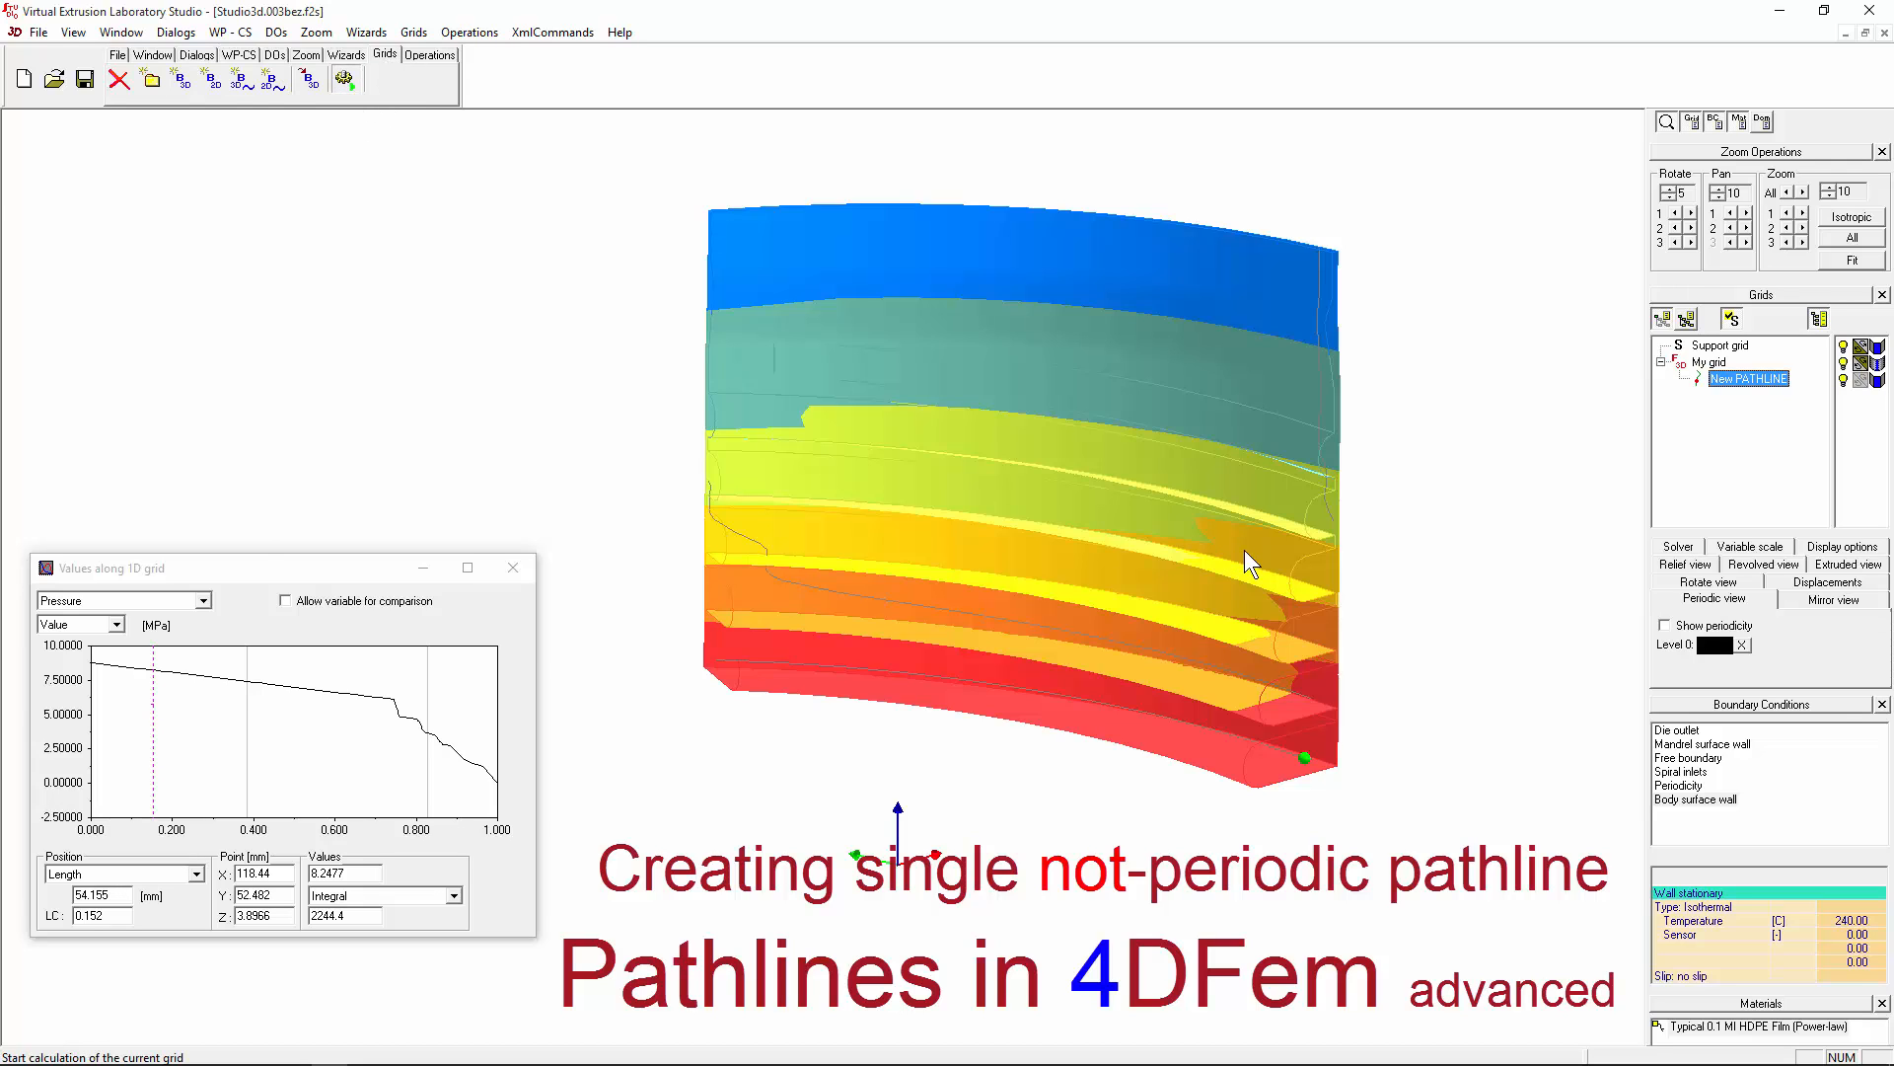
pyautogui.scroll(-6, 1230, 532)
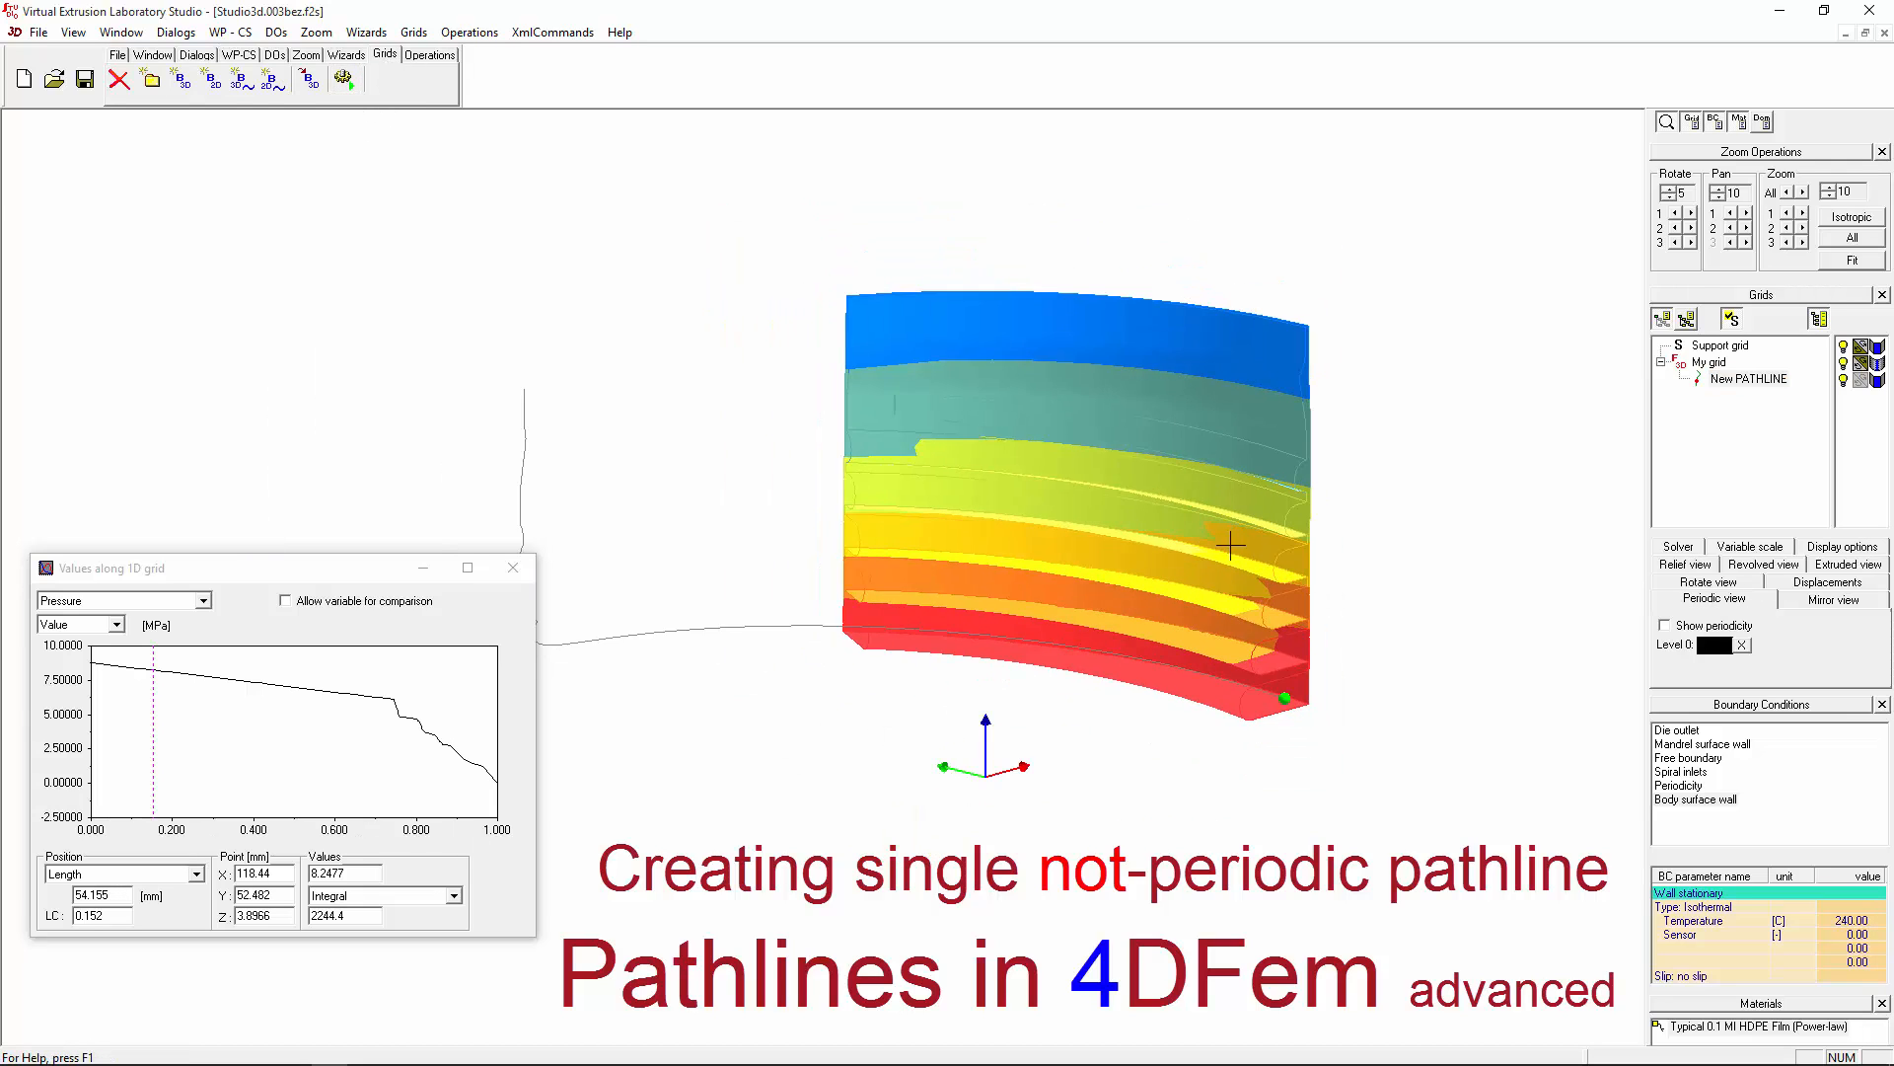
pyautogui.moveTo(1270, 624); pyautogui.dragTo(1176, 683, button='middle')
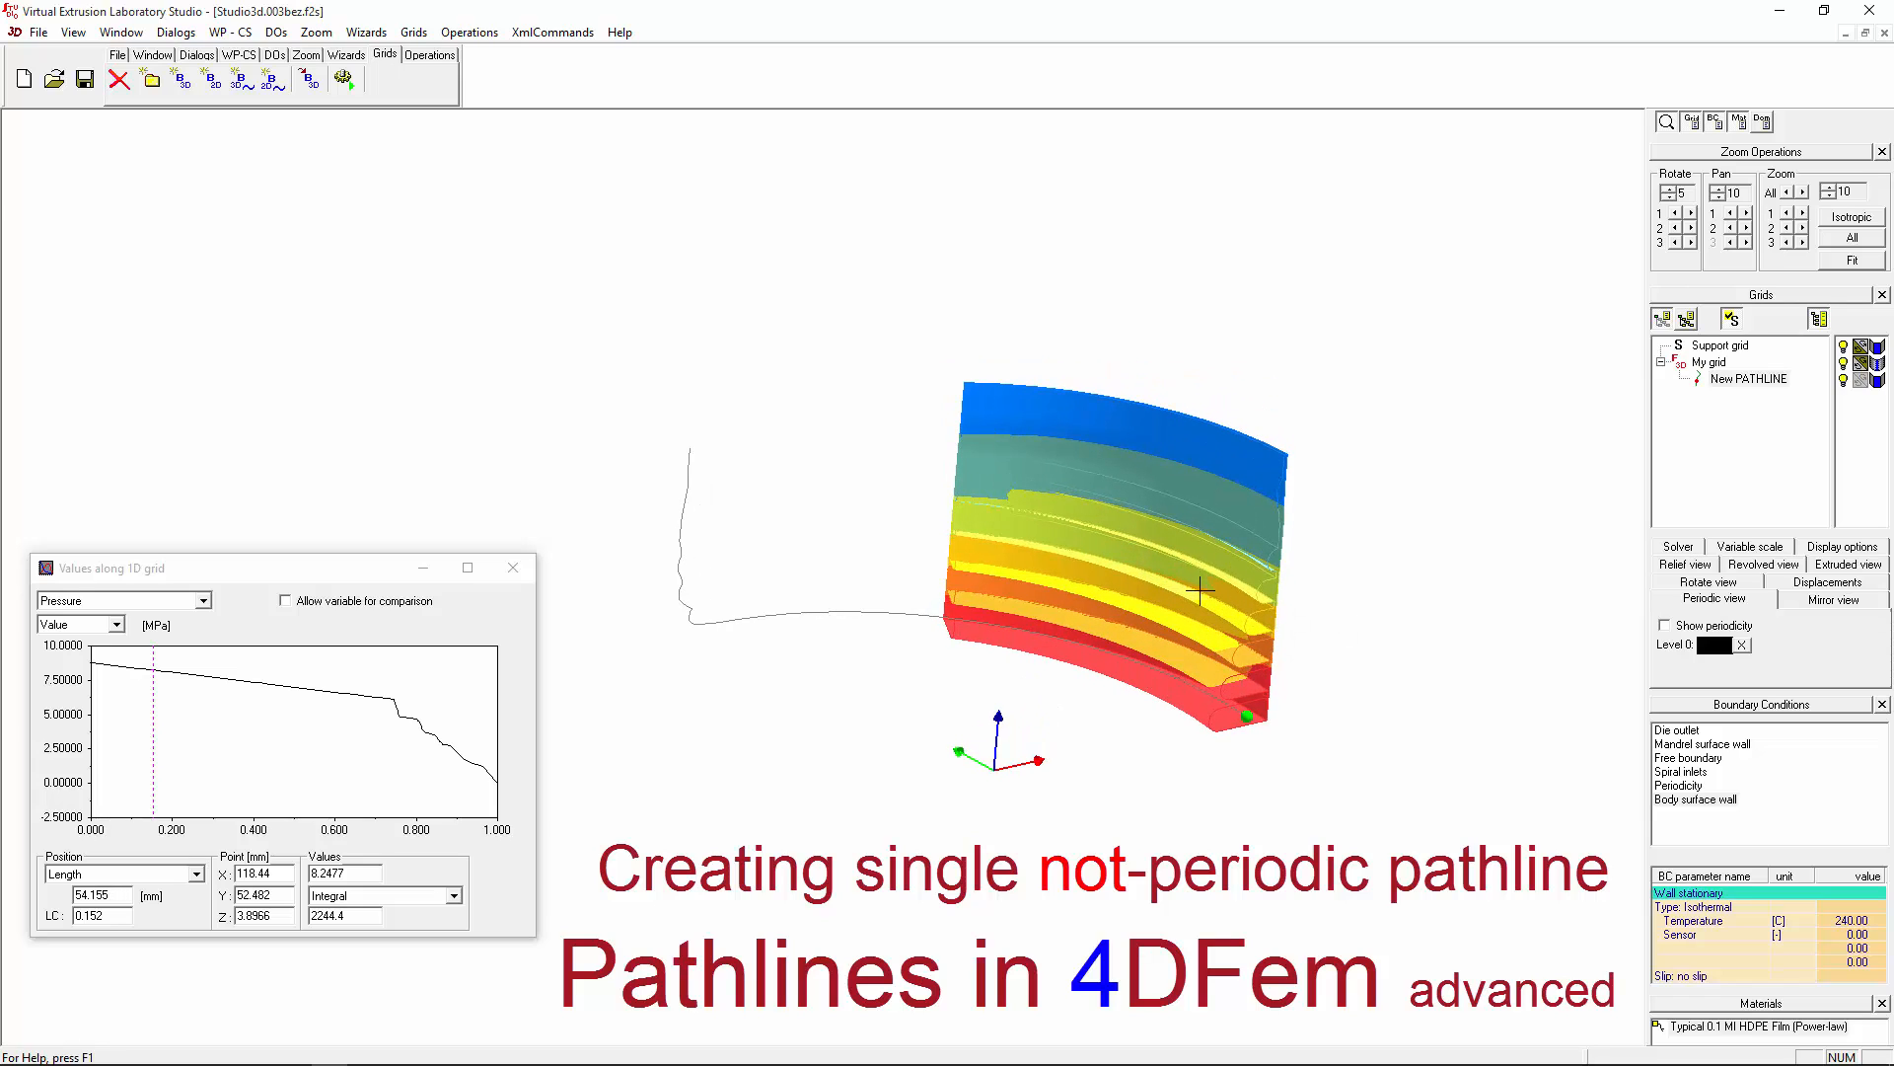
pyautogui.moveTo(938, 485); pyautogui.dragTo(845, 525, button='middle')
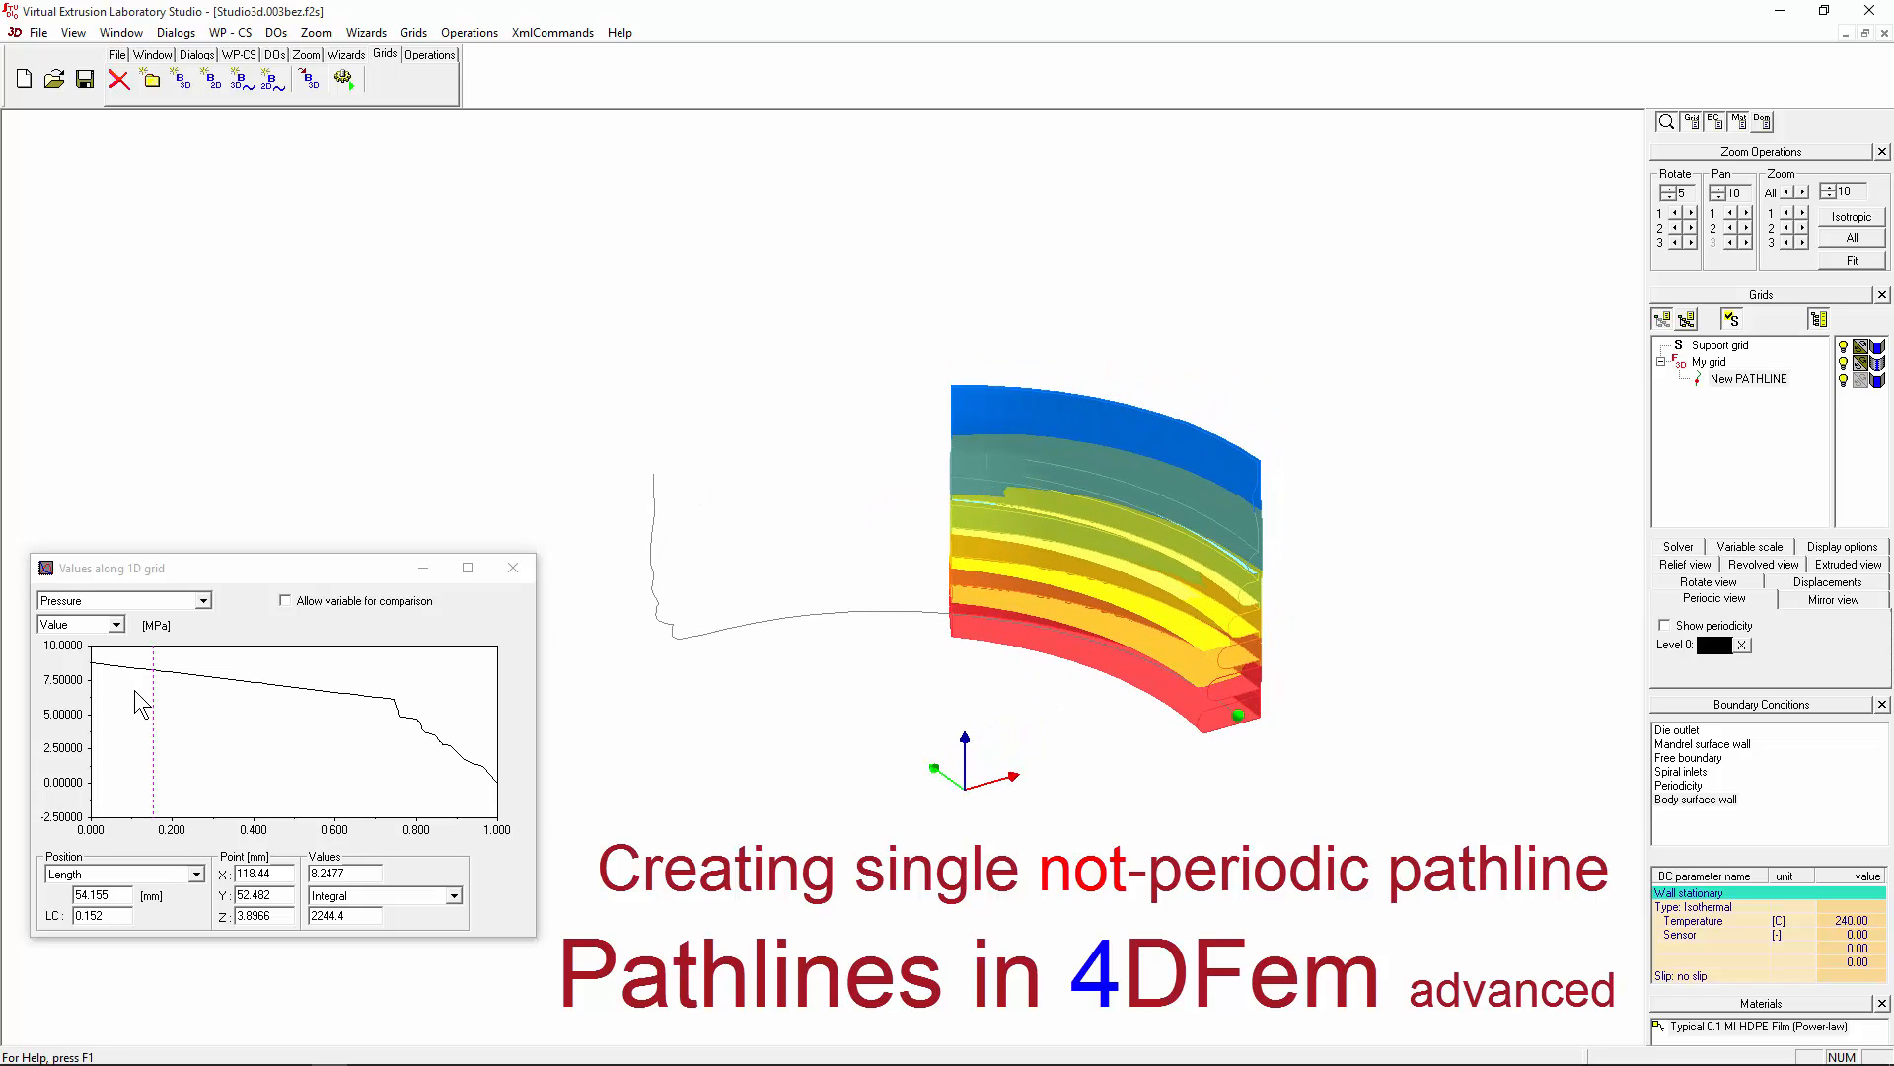
pyautogui.moveTo(135, 690)
pyautogui.mouseDown()
pyautogui.moveTo(485, 697)
pyautogui.moveTo(286, 702)
pyautogui.moveTo(464, 700)
pyautogui.mouseUp()
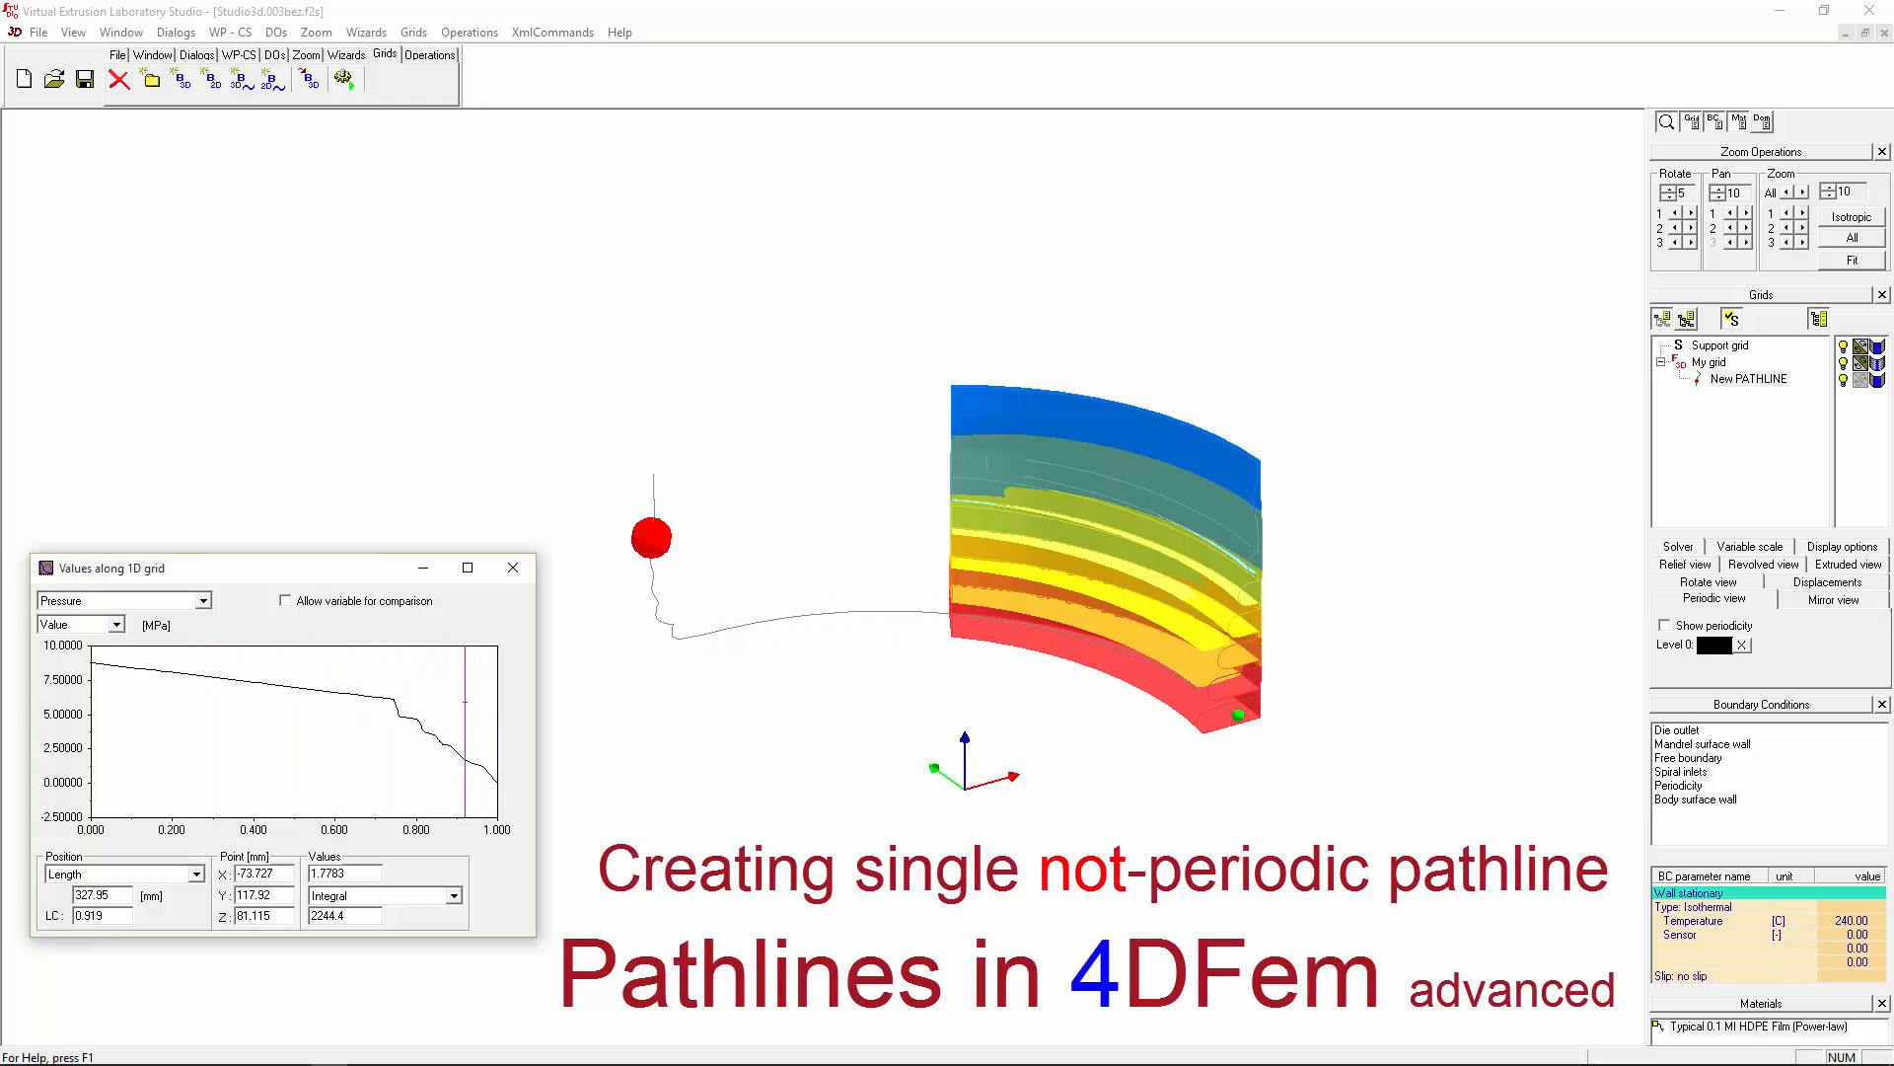
# Step: Turn on the pathline's periodicity display with 5 parts and trace the marker along the repeated non-periodic pathlines
pyautogui.click(1712, 626)
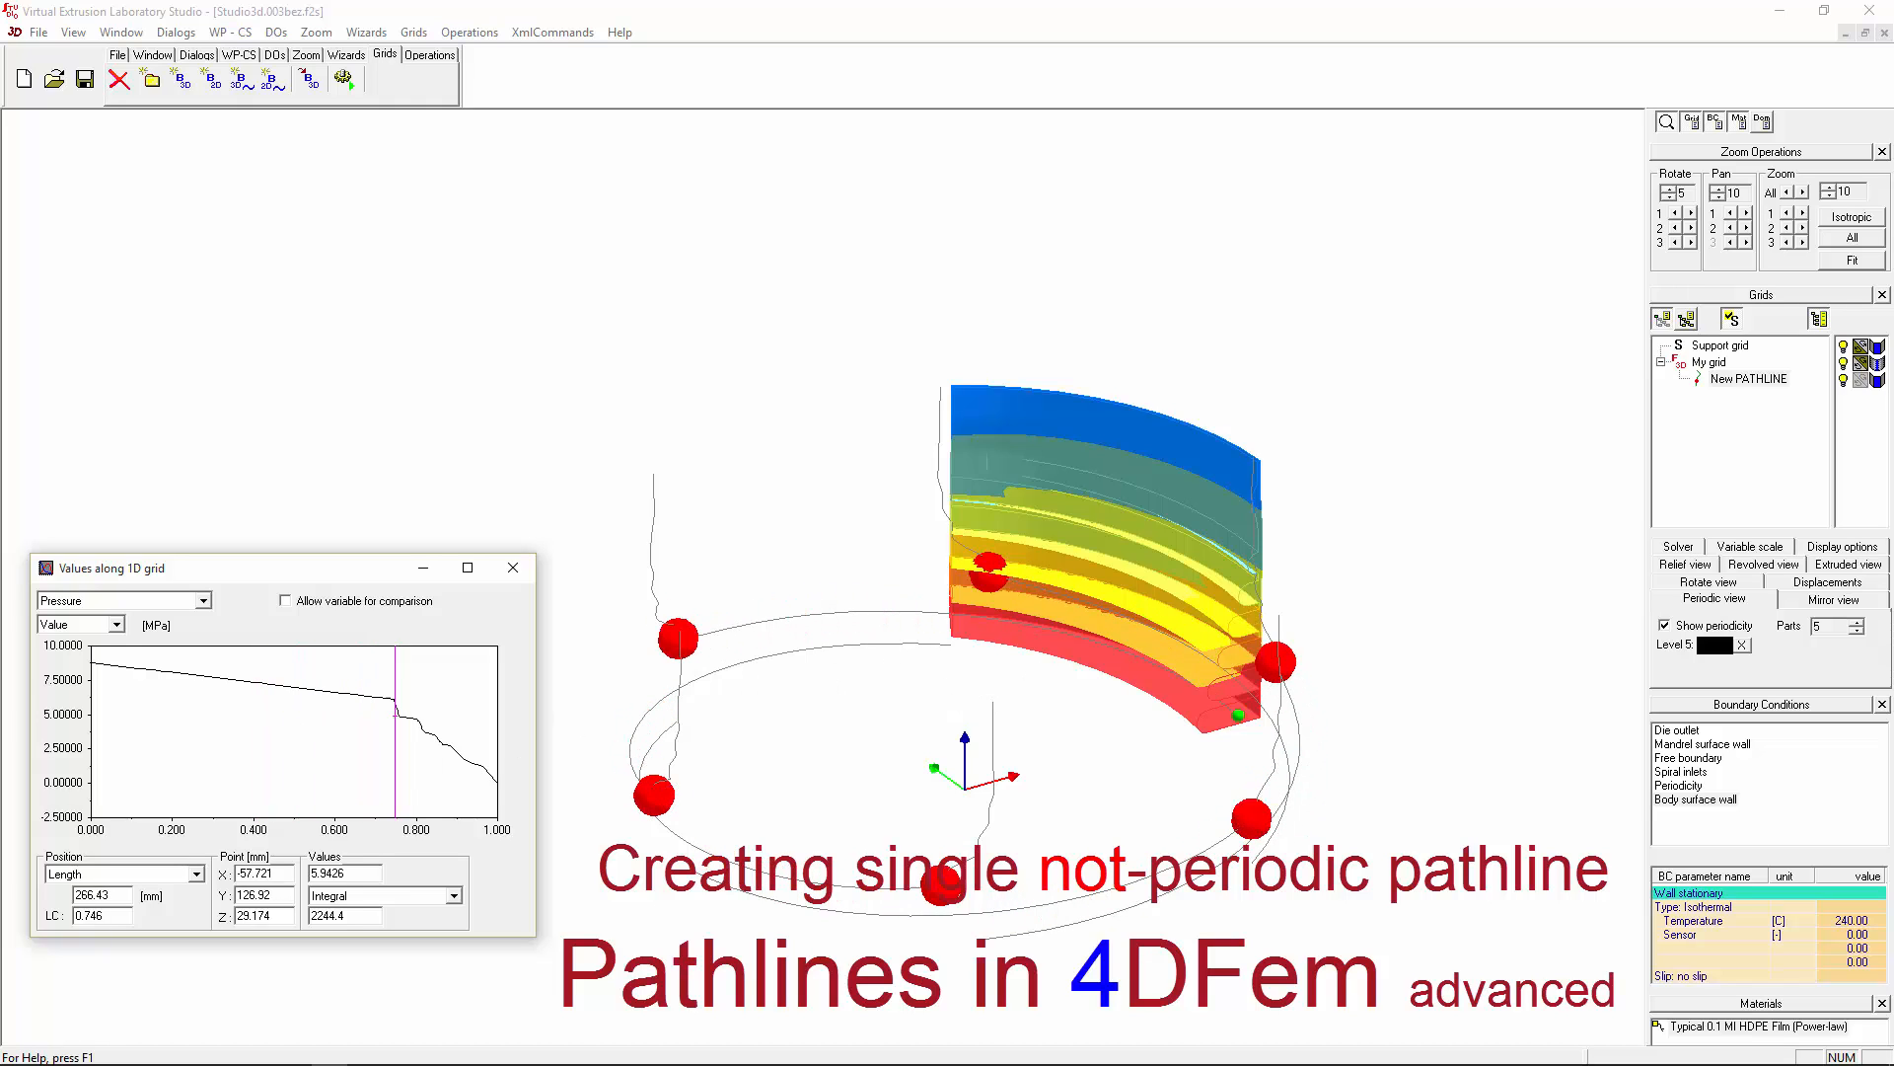
pyautogui.moveTo(478, 719); pyautogui.dragTo(442, 721)
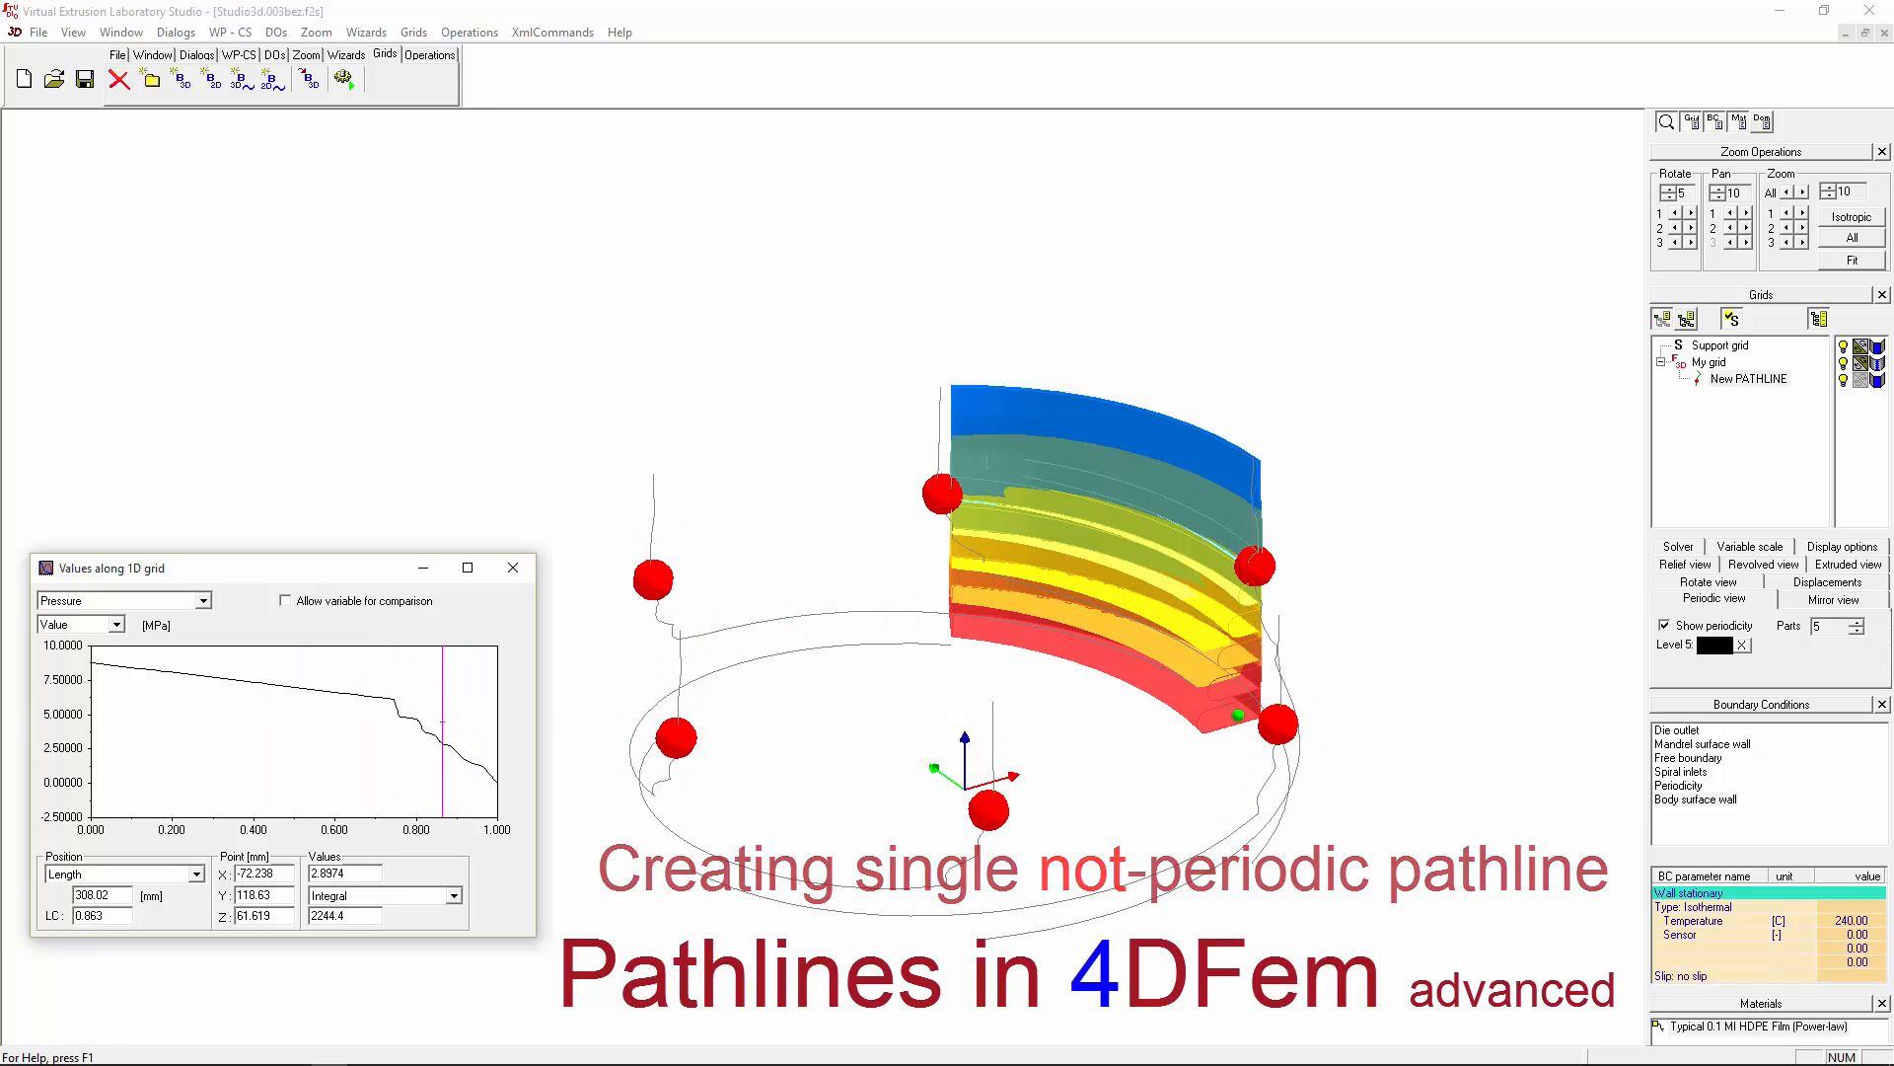
pyautogui.click(1781, 420)
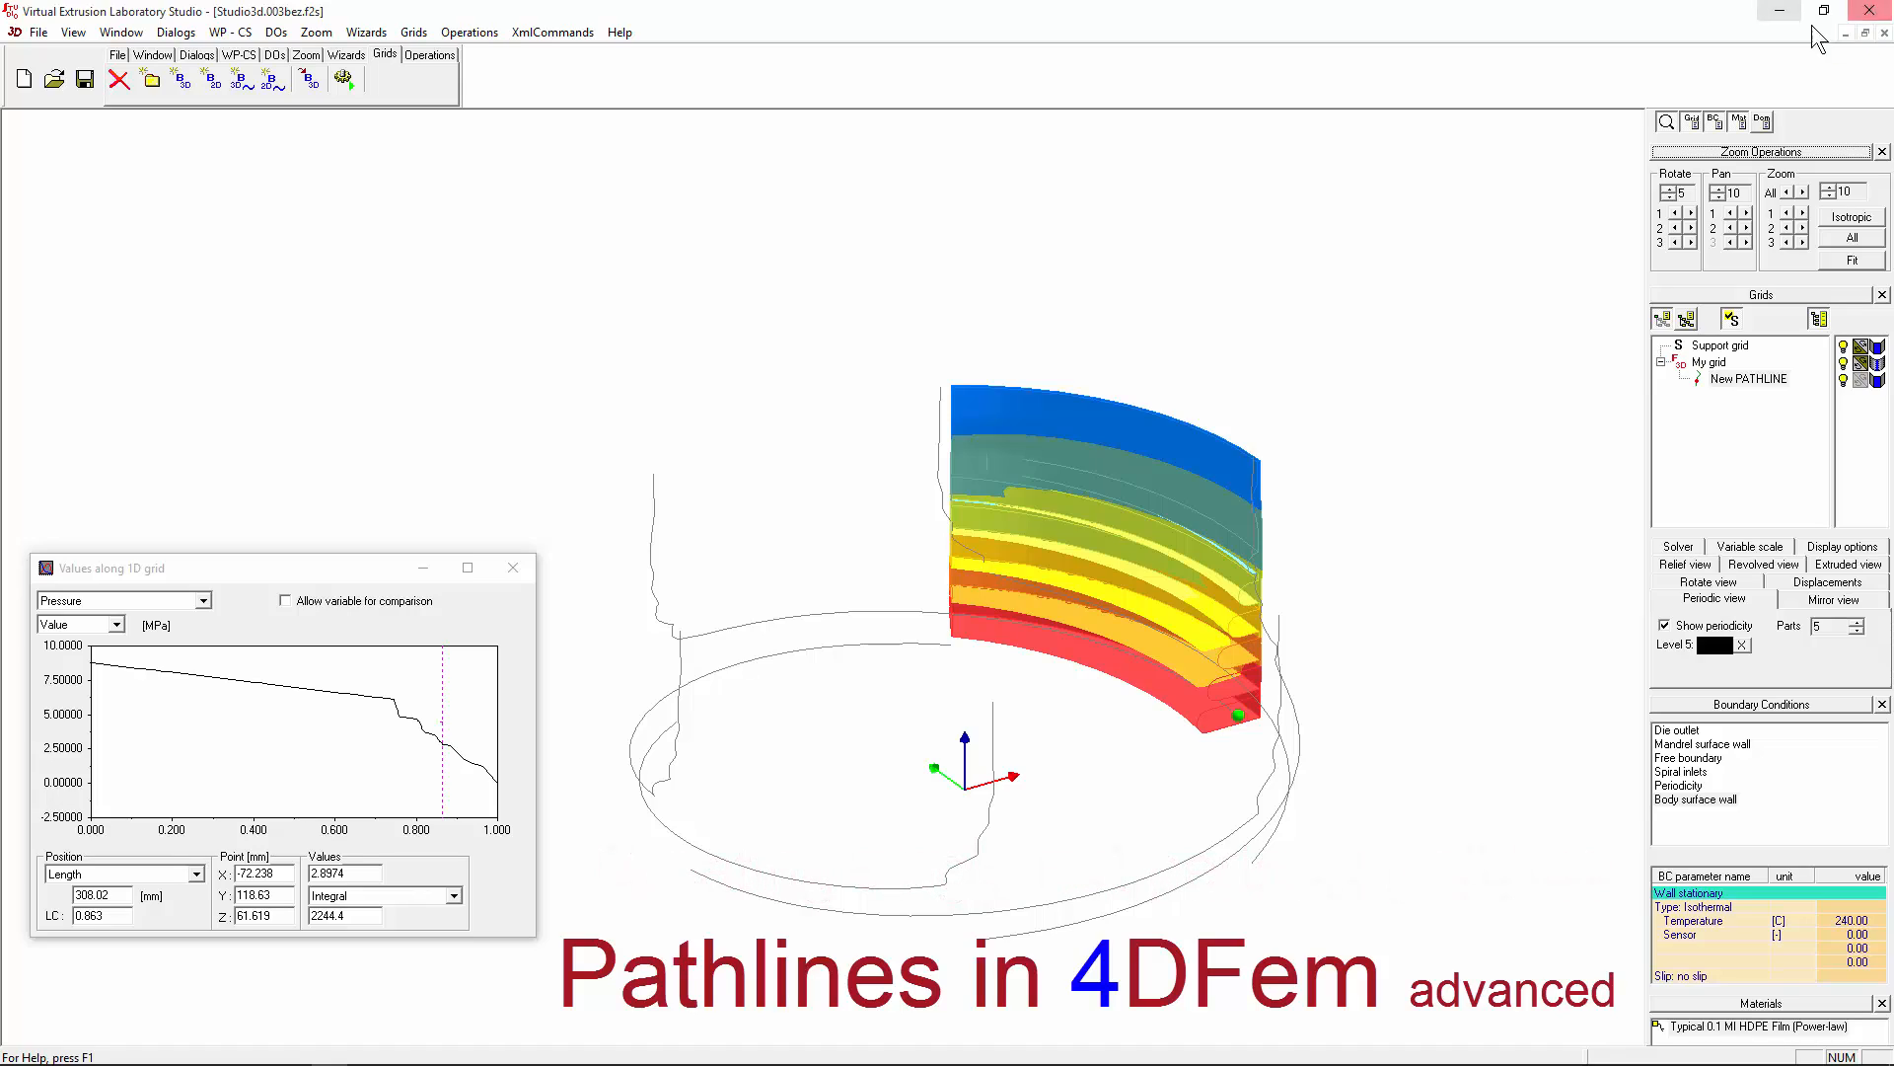
# Step: Close the project without saving its changes and restart Virtual Extrusion Laboratory Studio
pyautogui.click(1869, 11)
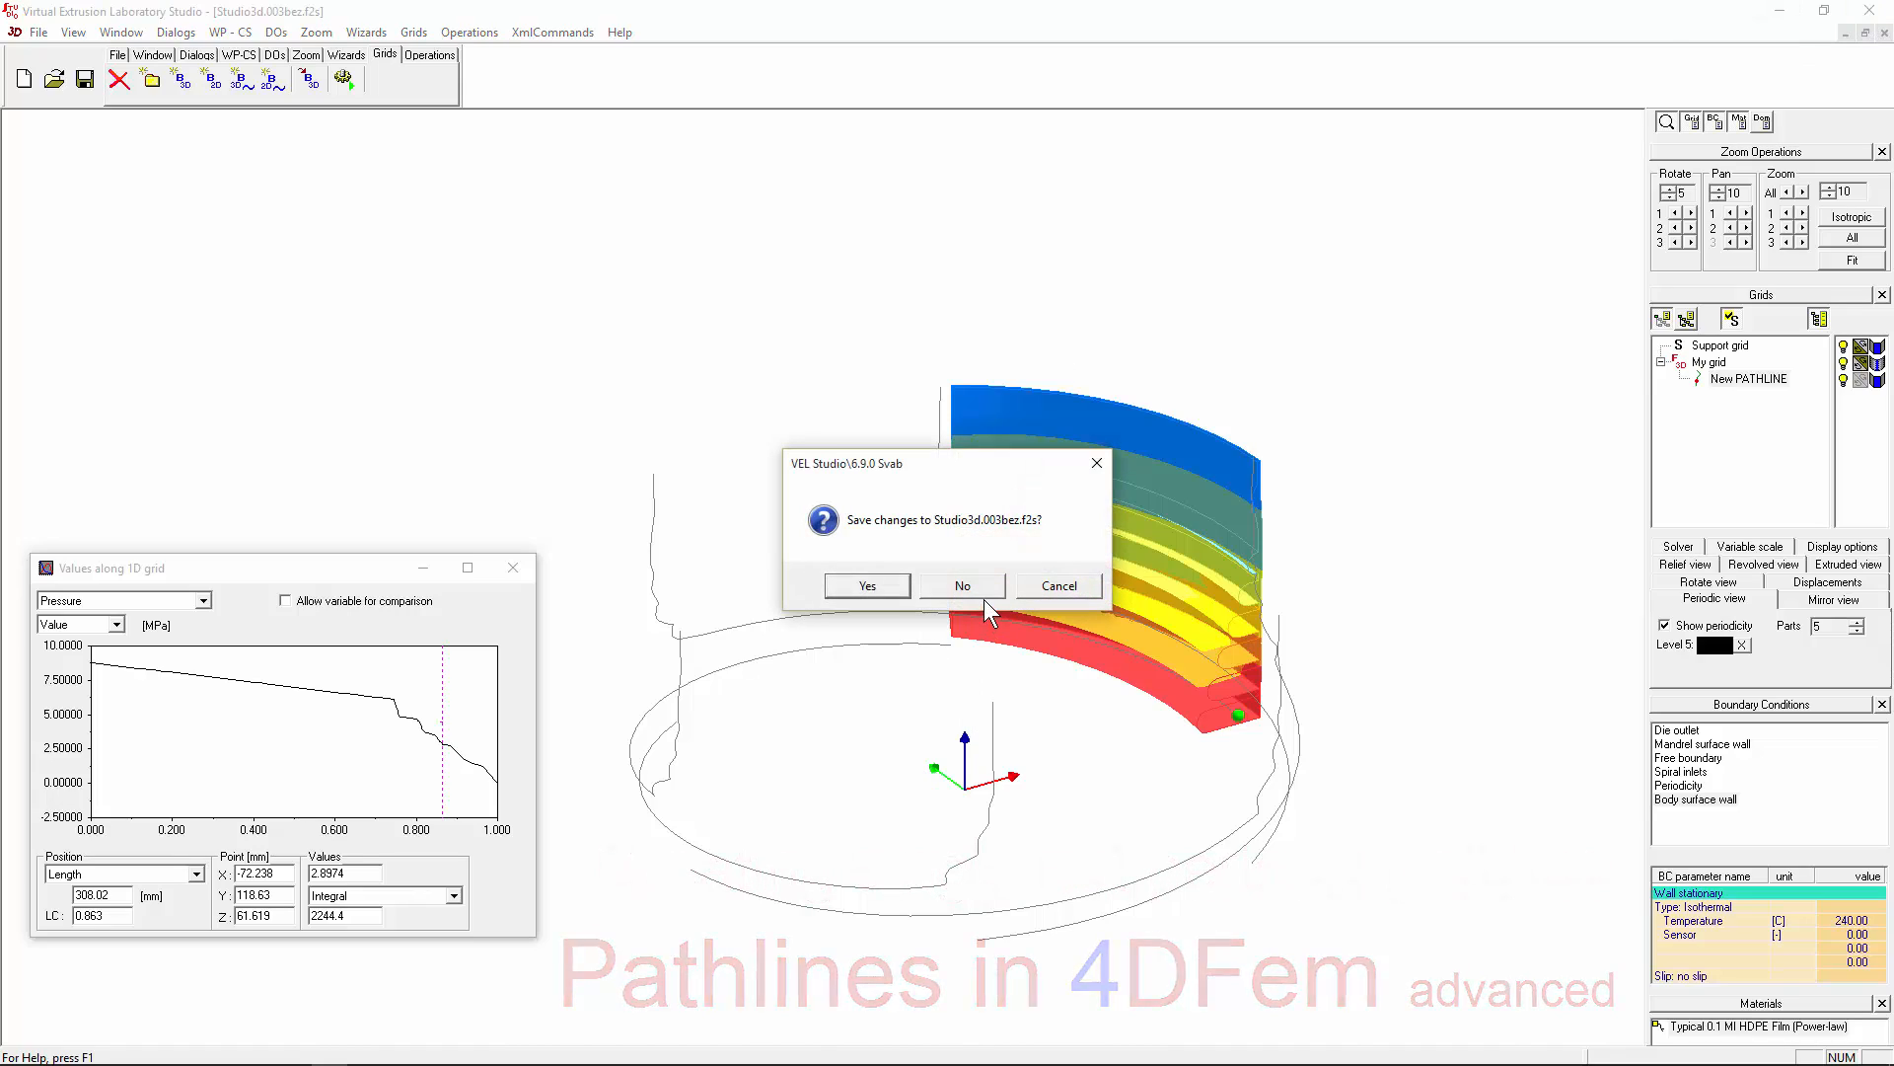
pyautogui.click(983, 588)
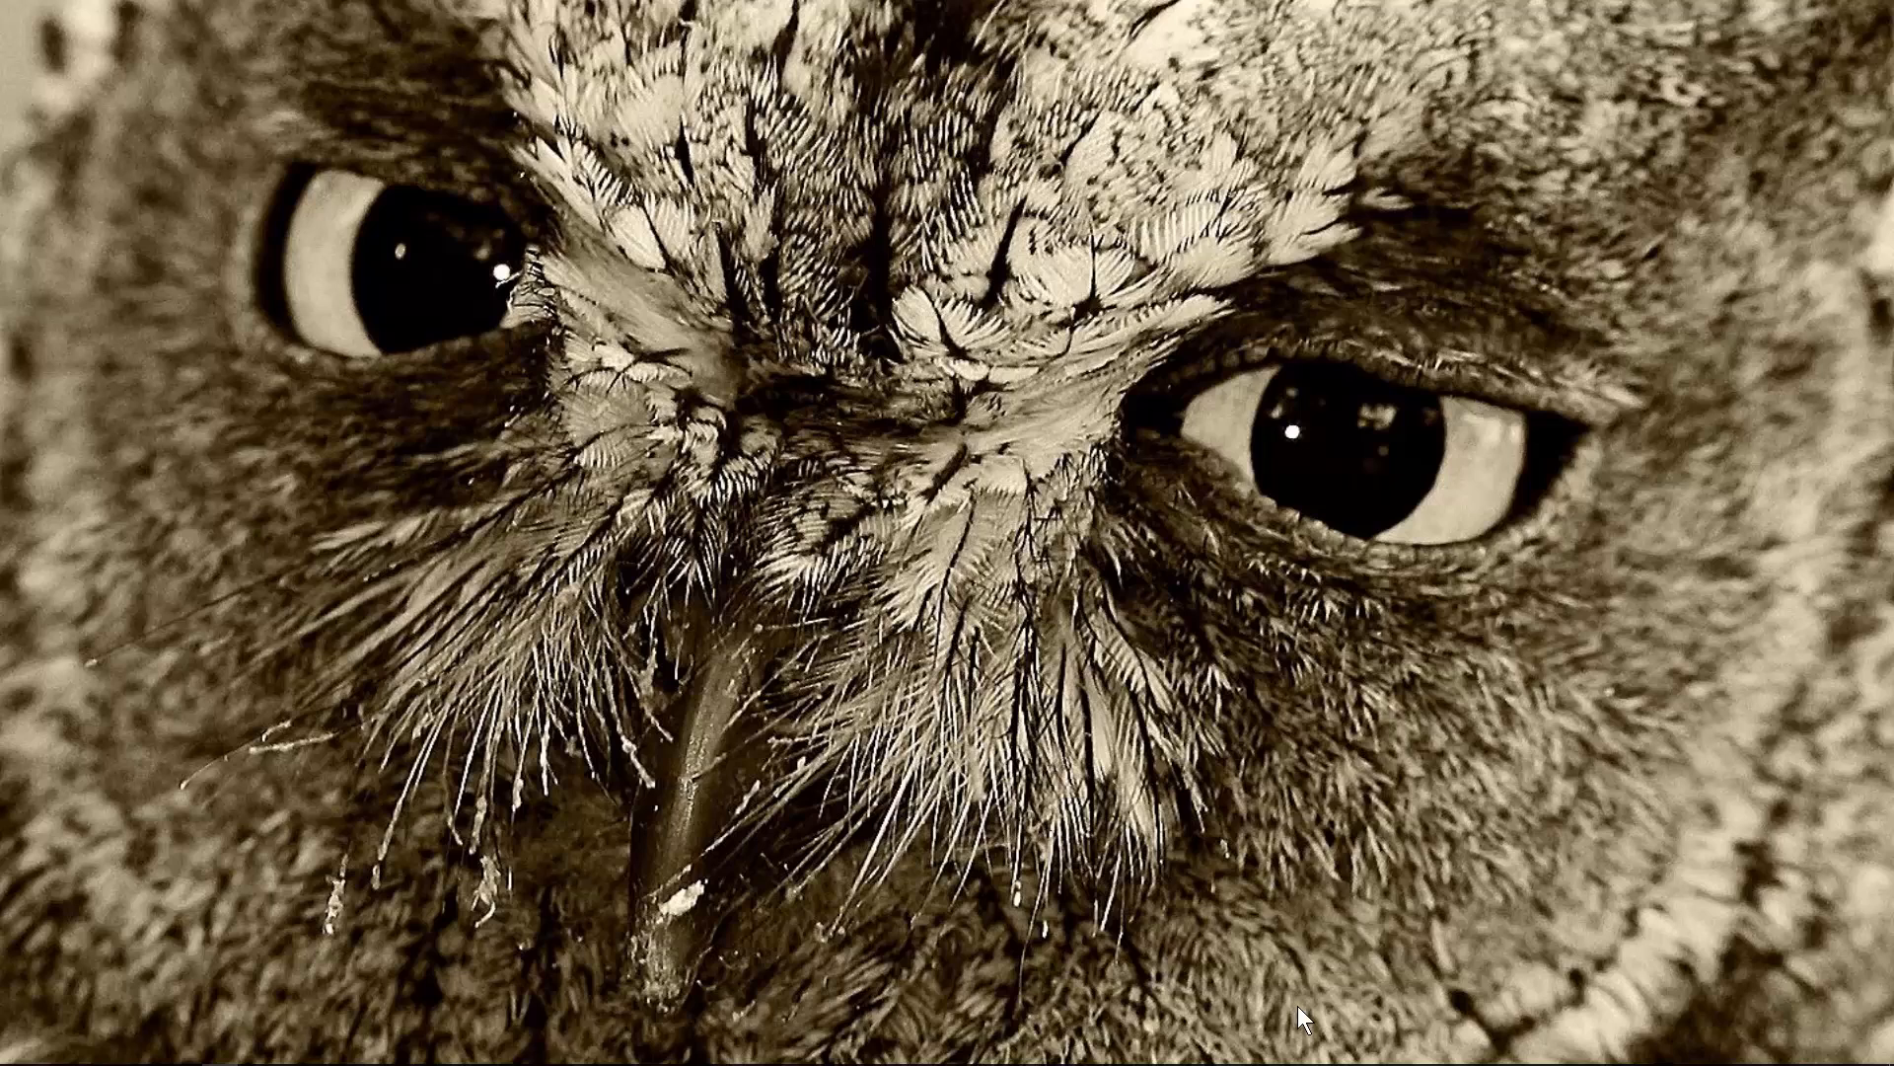
pyautogui.moveTo(1269, 1060)
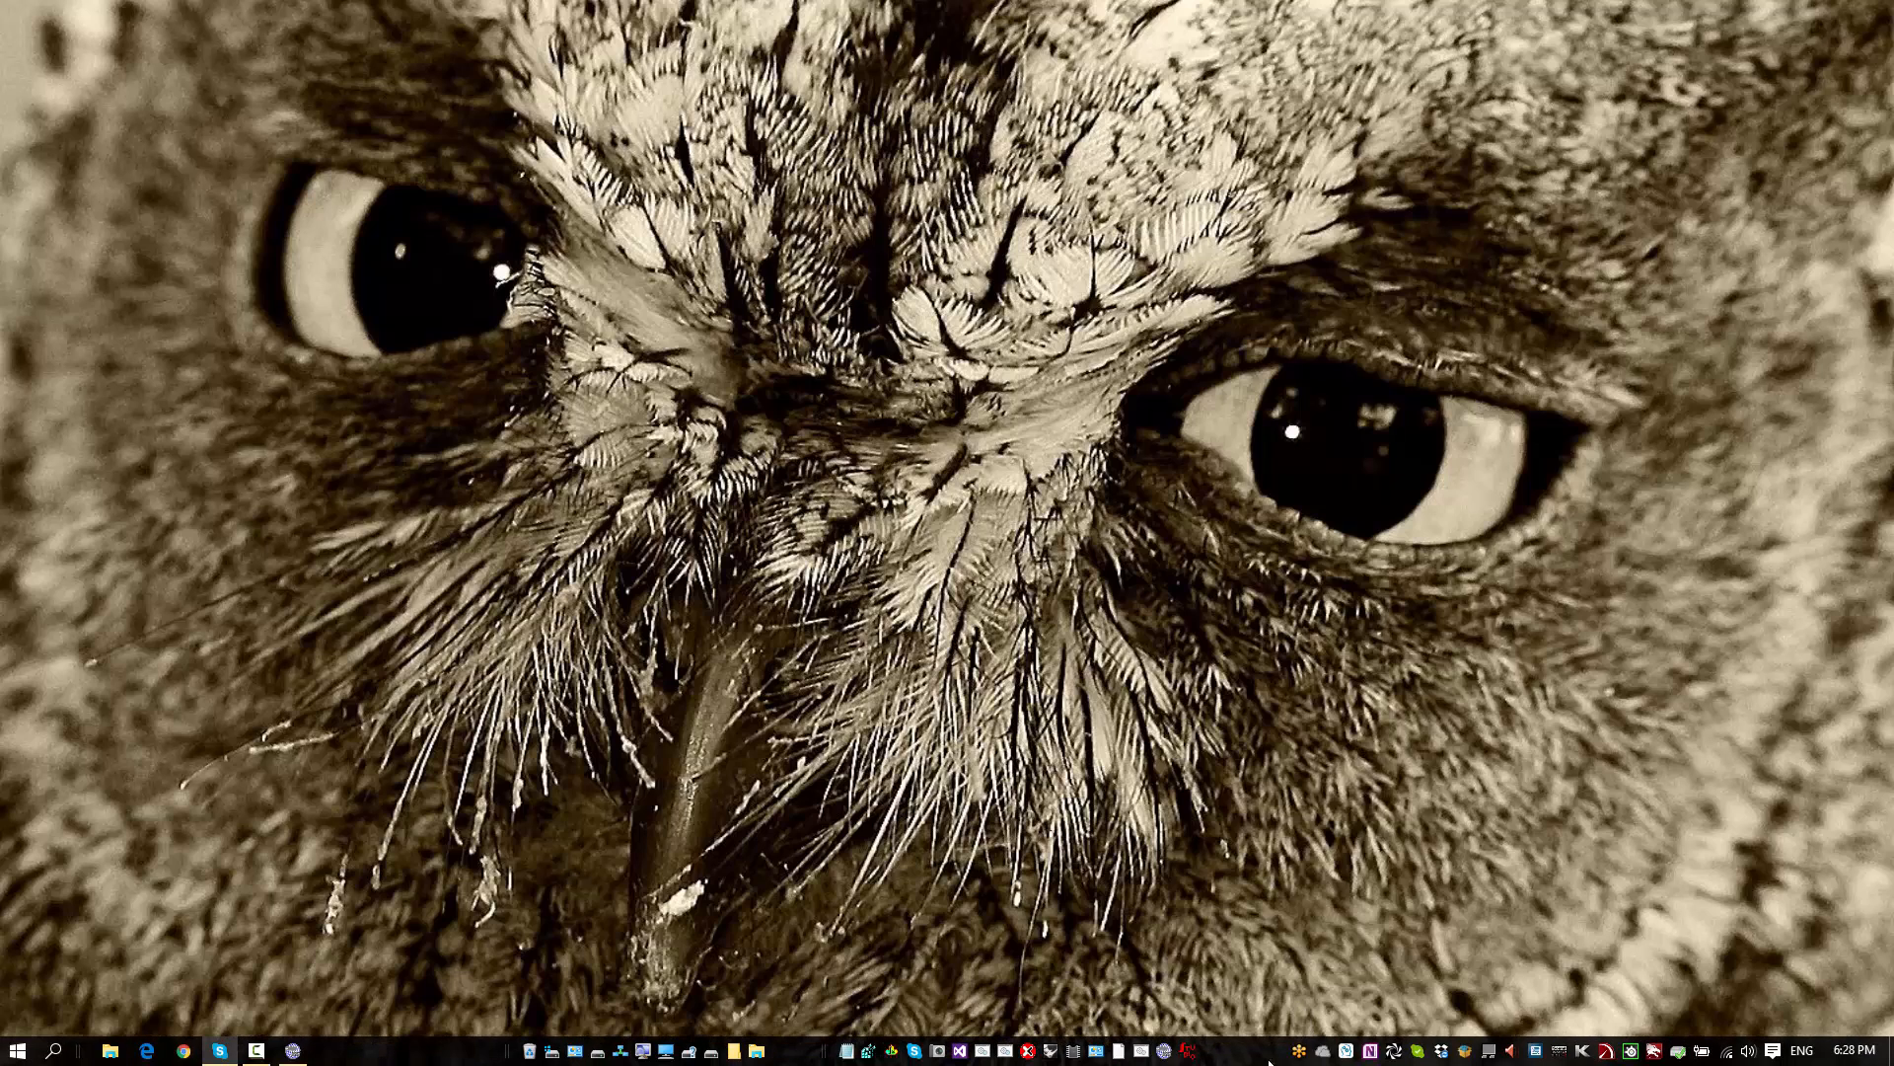
pyautogui.click(1188, 1050)
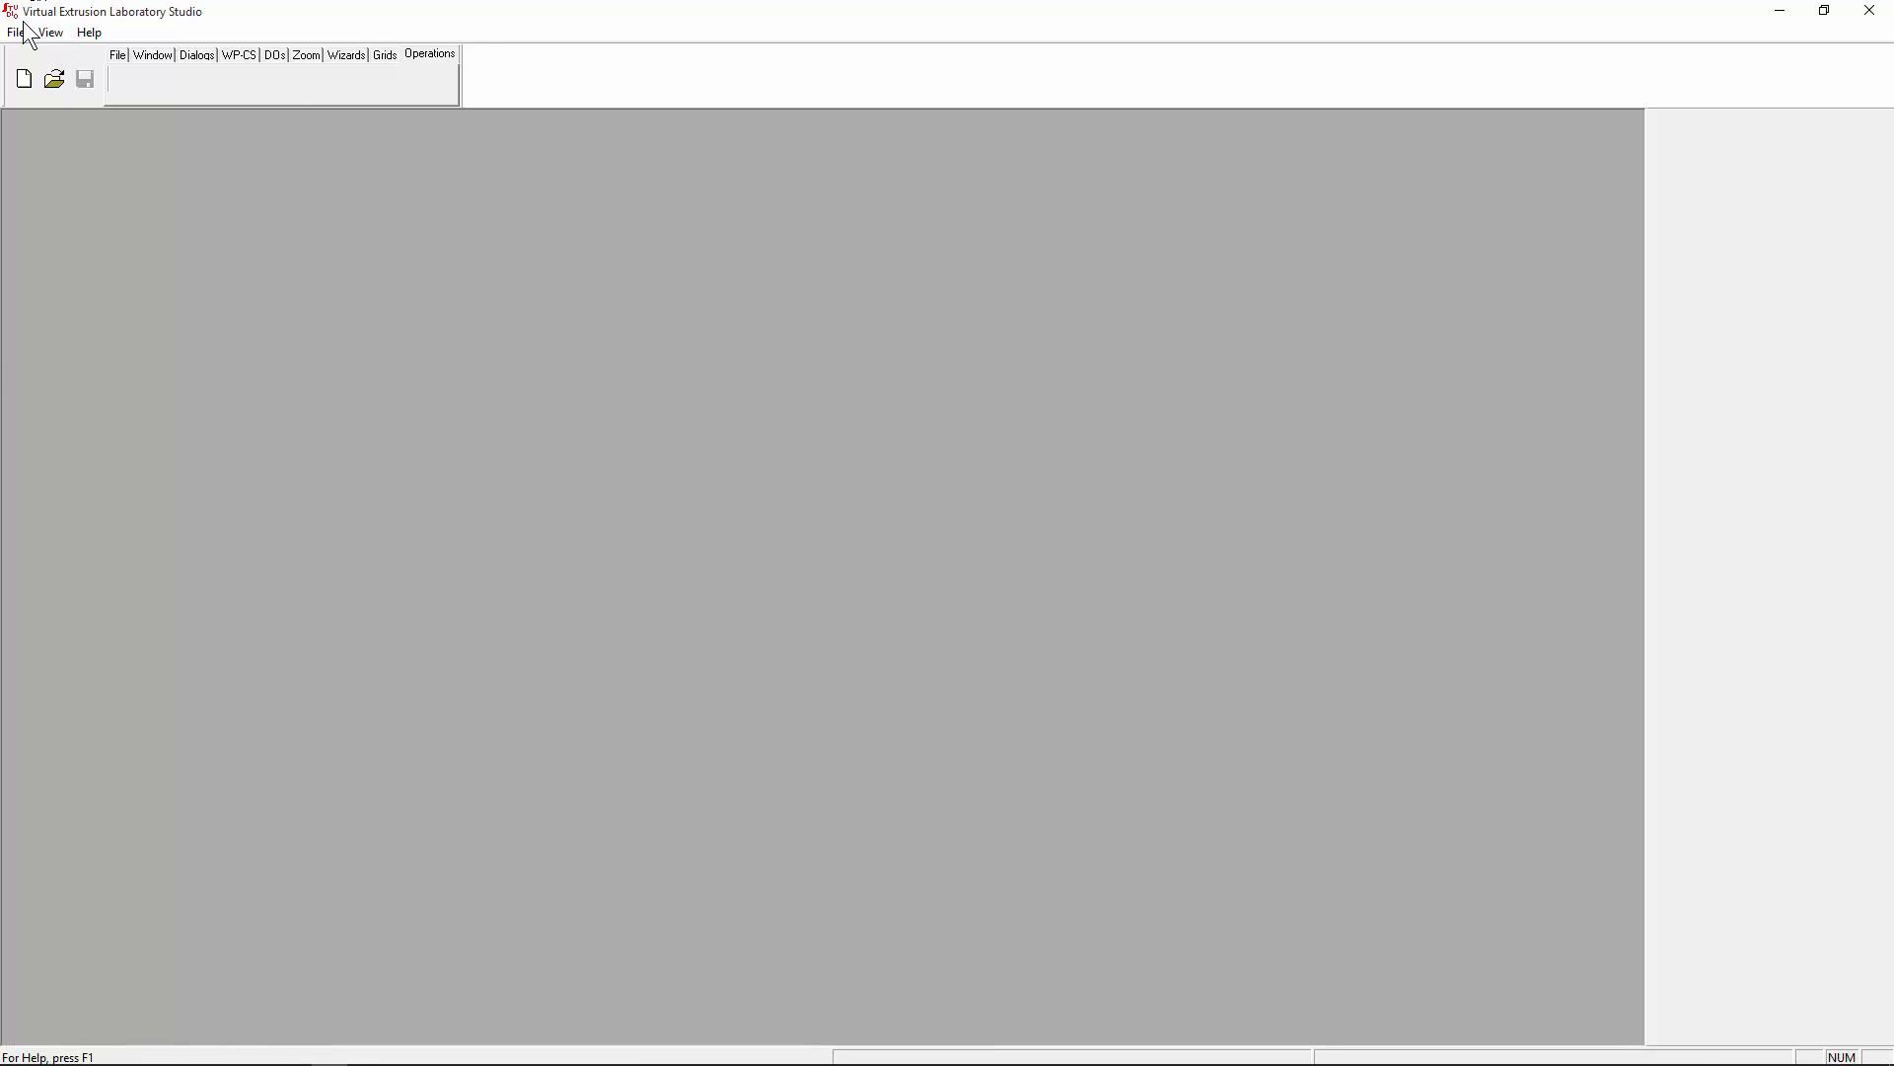
# Step: Open the file Studio3d.003.f2s and hide the node markers of My grid
pyautogui.click(27, 30)
pyautogui.click(116, 150)
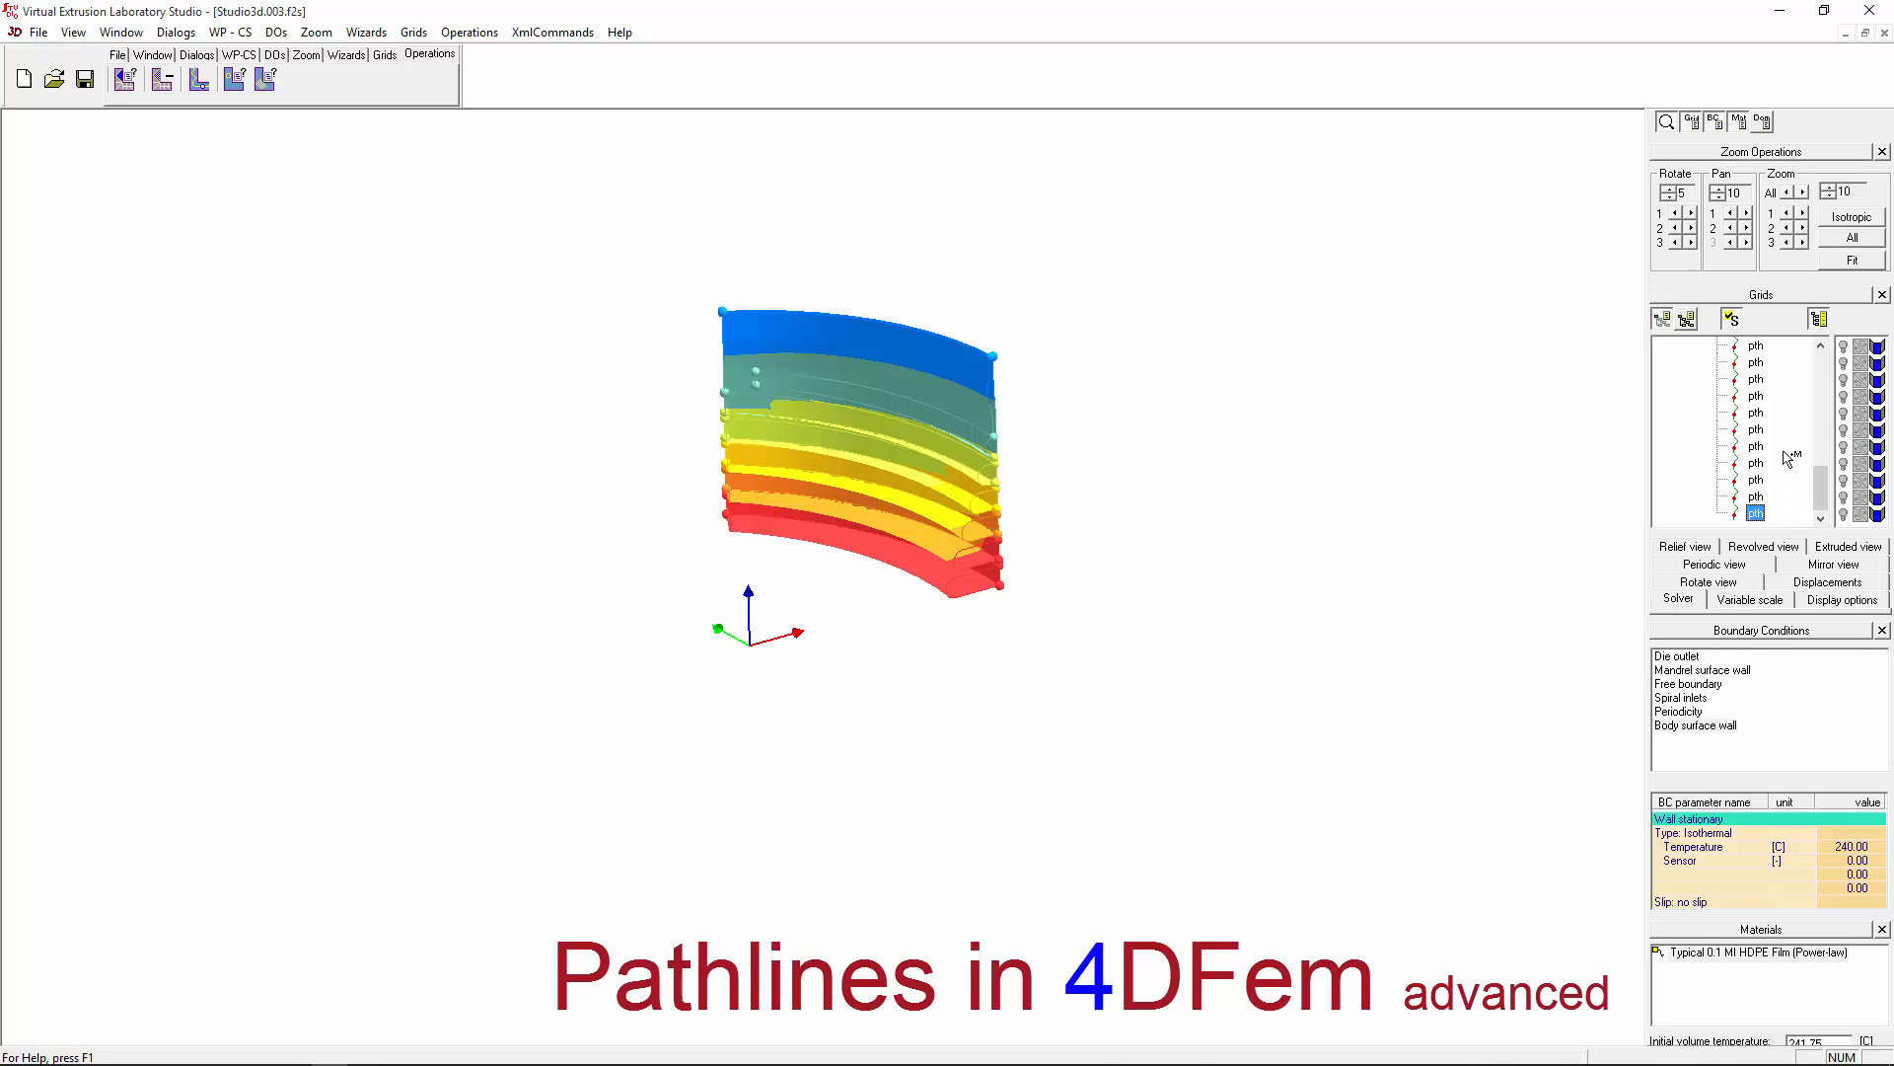
pyautogui.moveTo(1822, 484); pyautogui.dragTo(1822, 369)
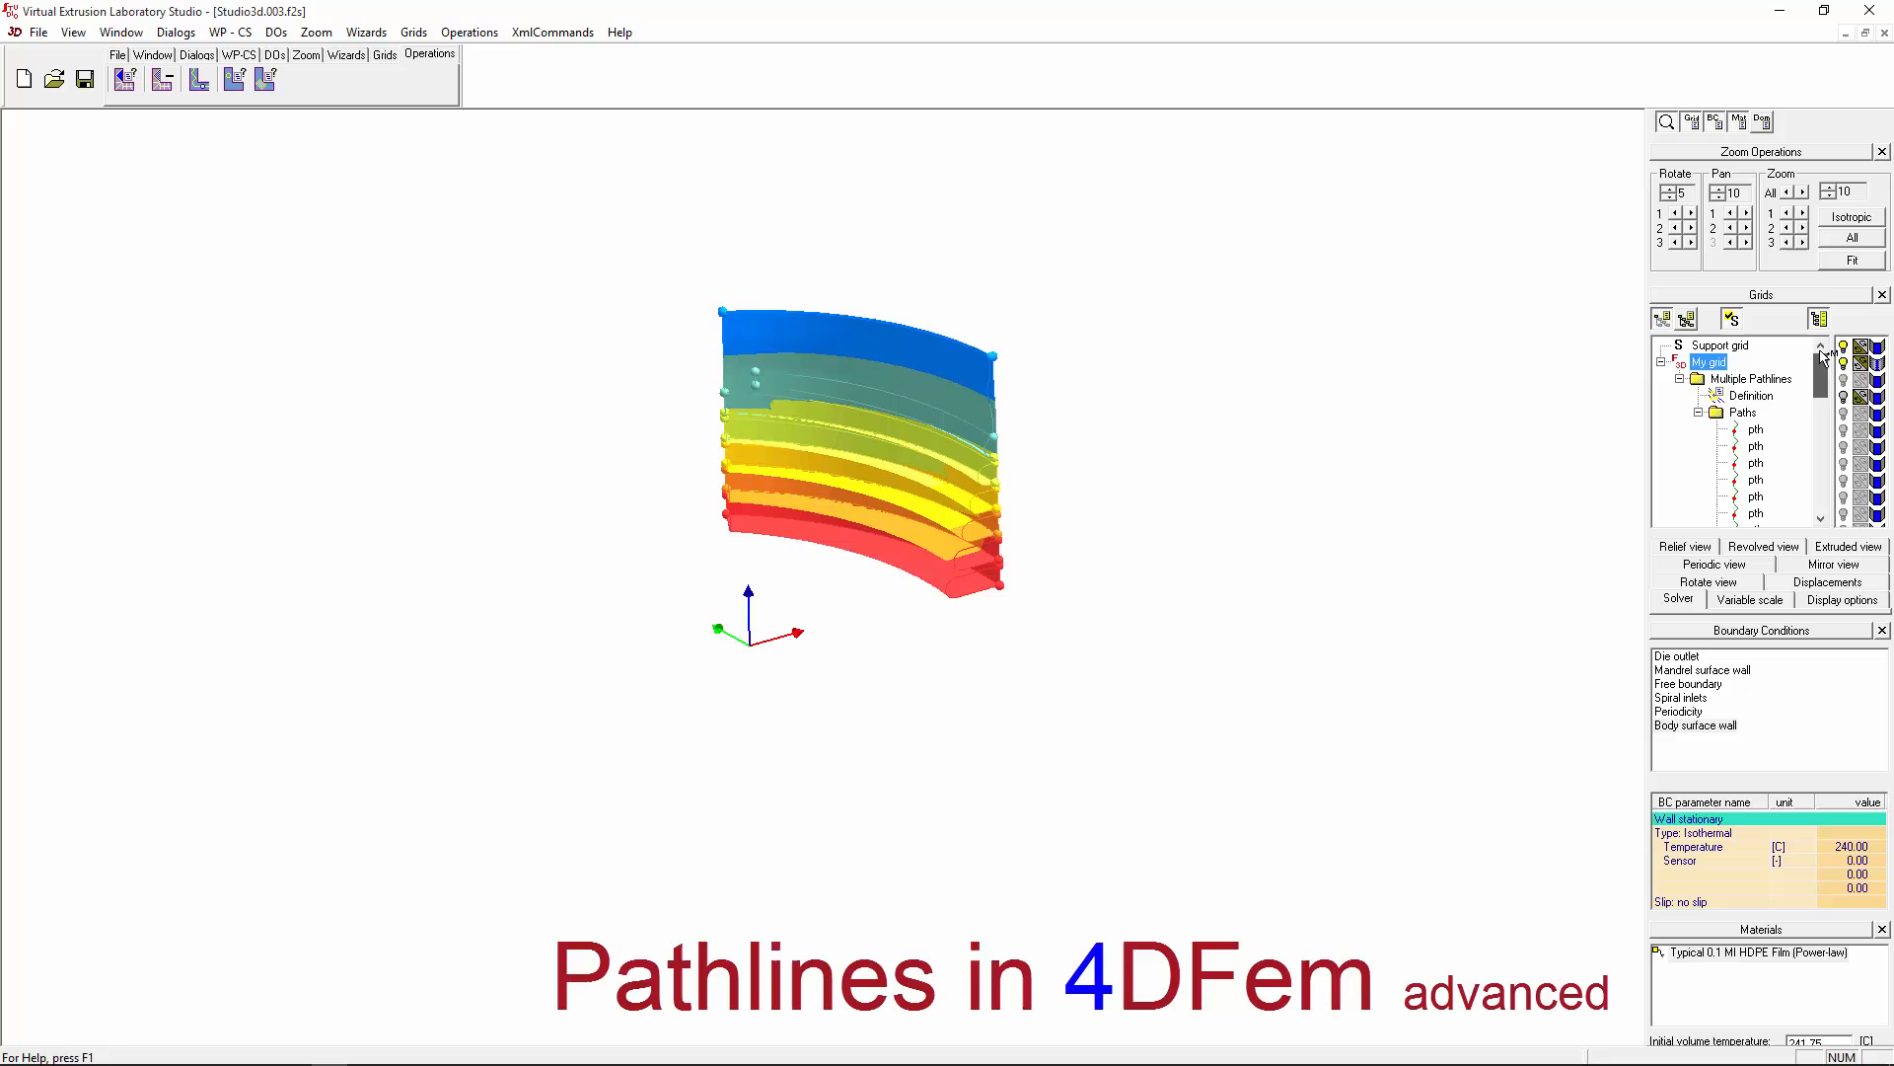
pyautogui.click(1718, 364)
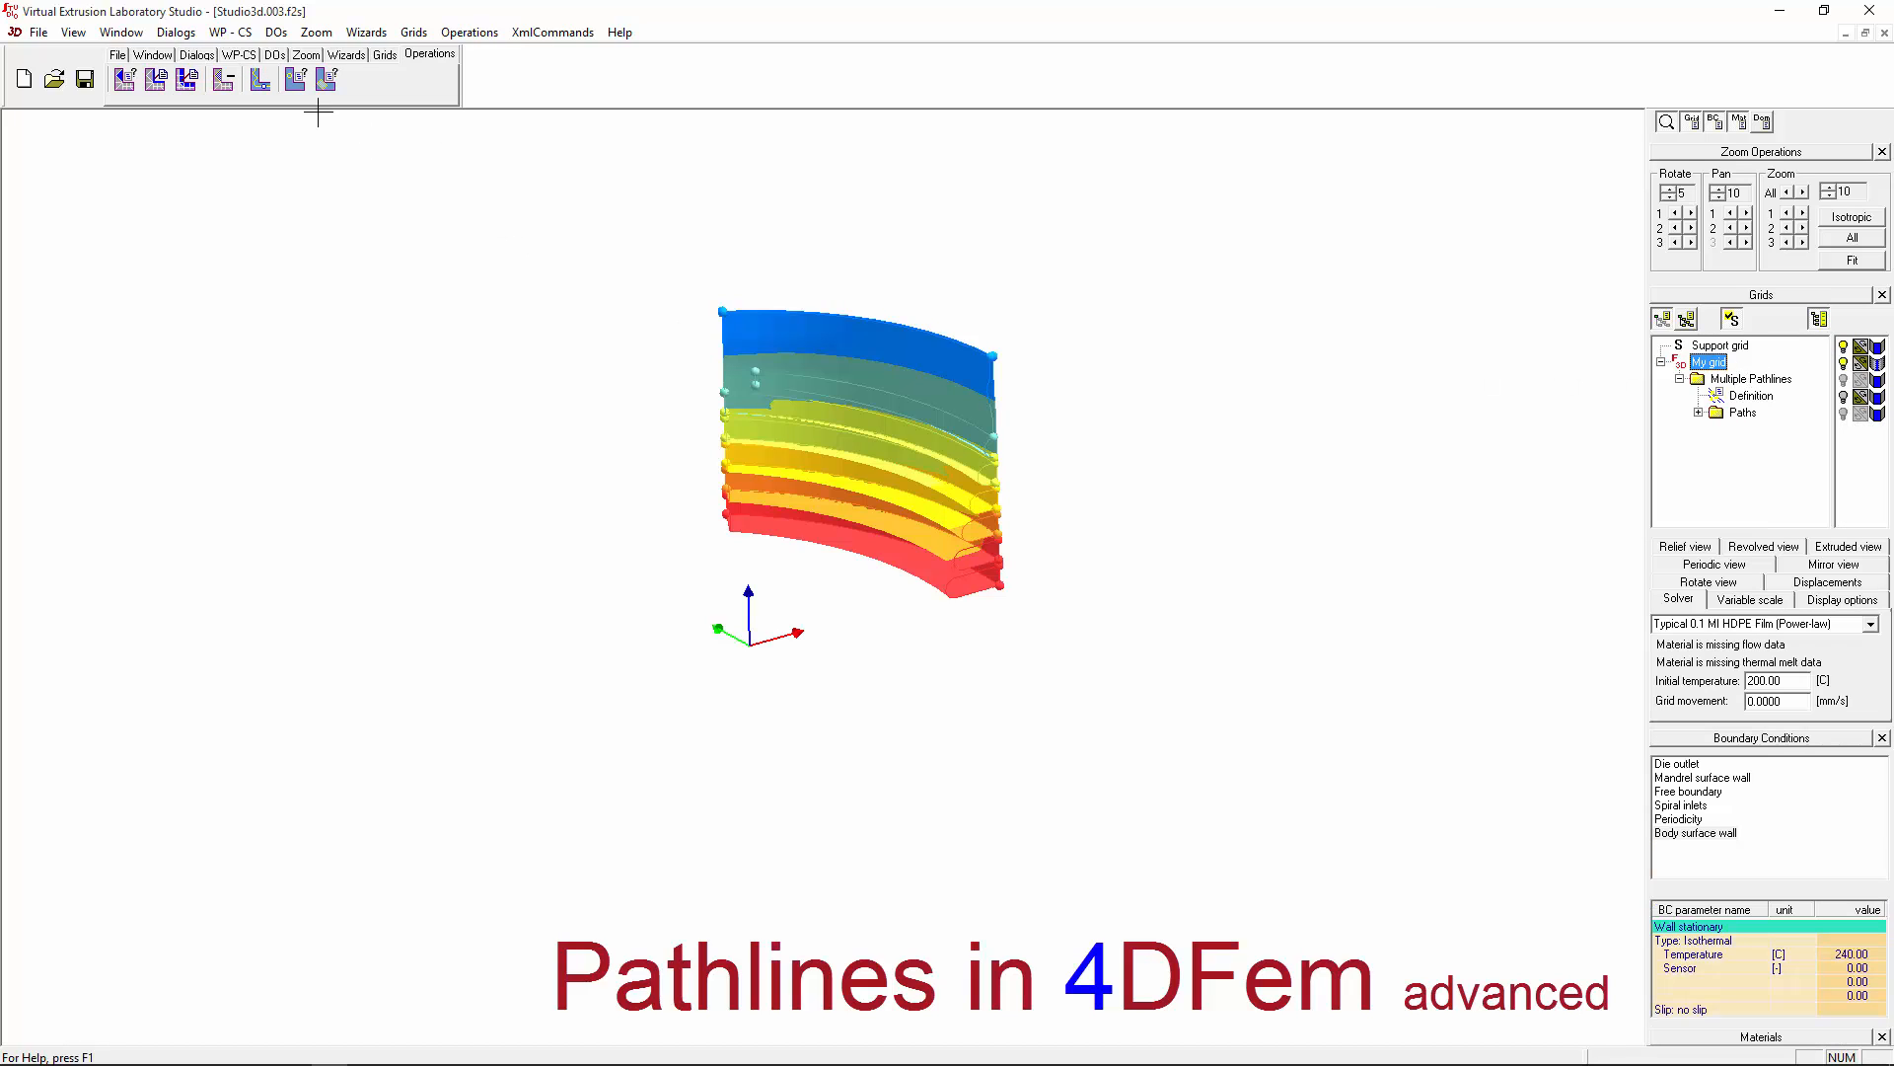
pyautogui.scroll(5, 952, 441)
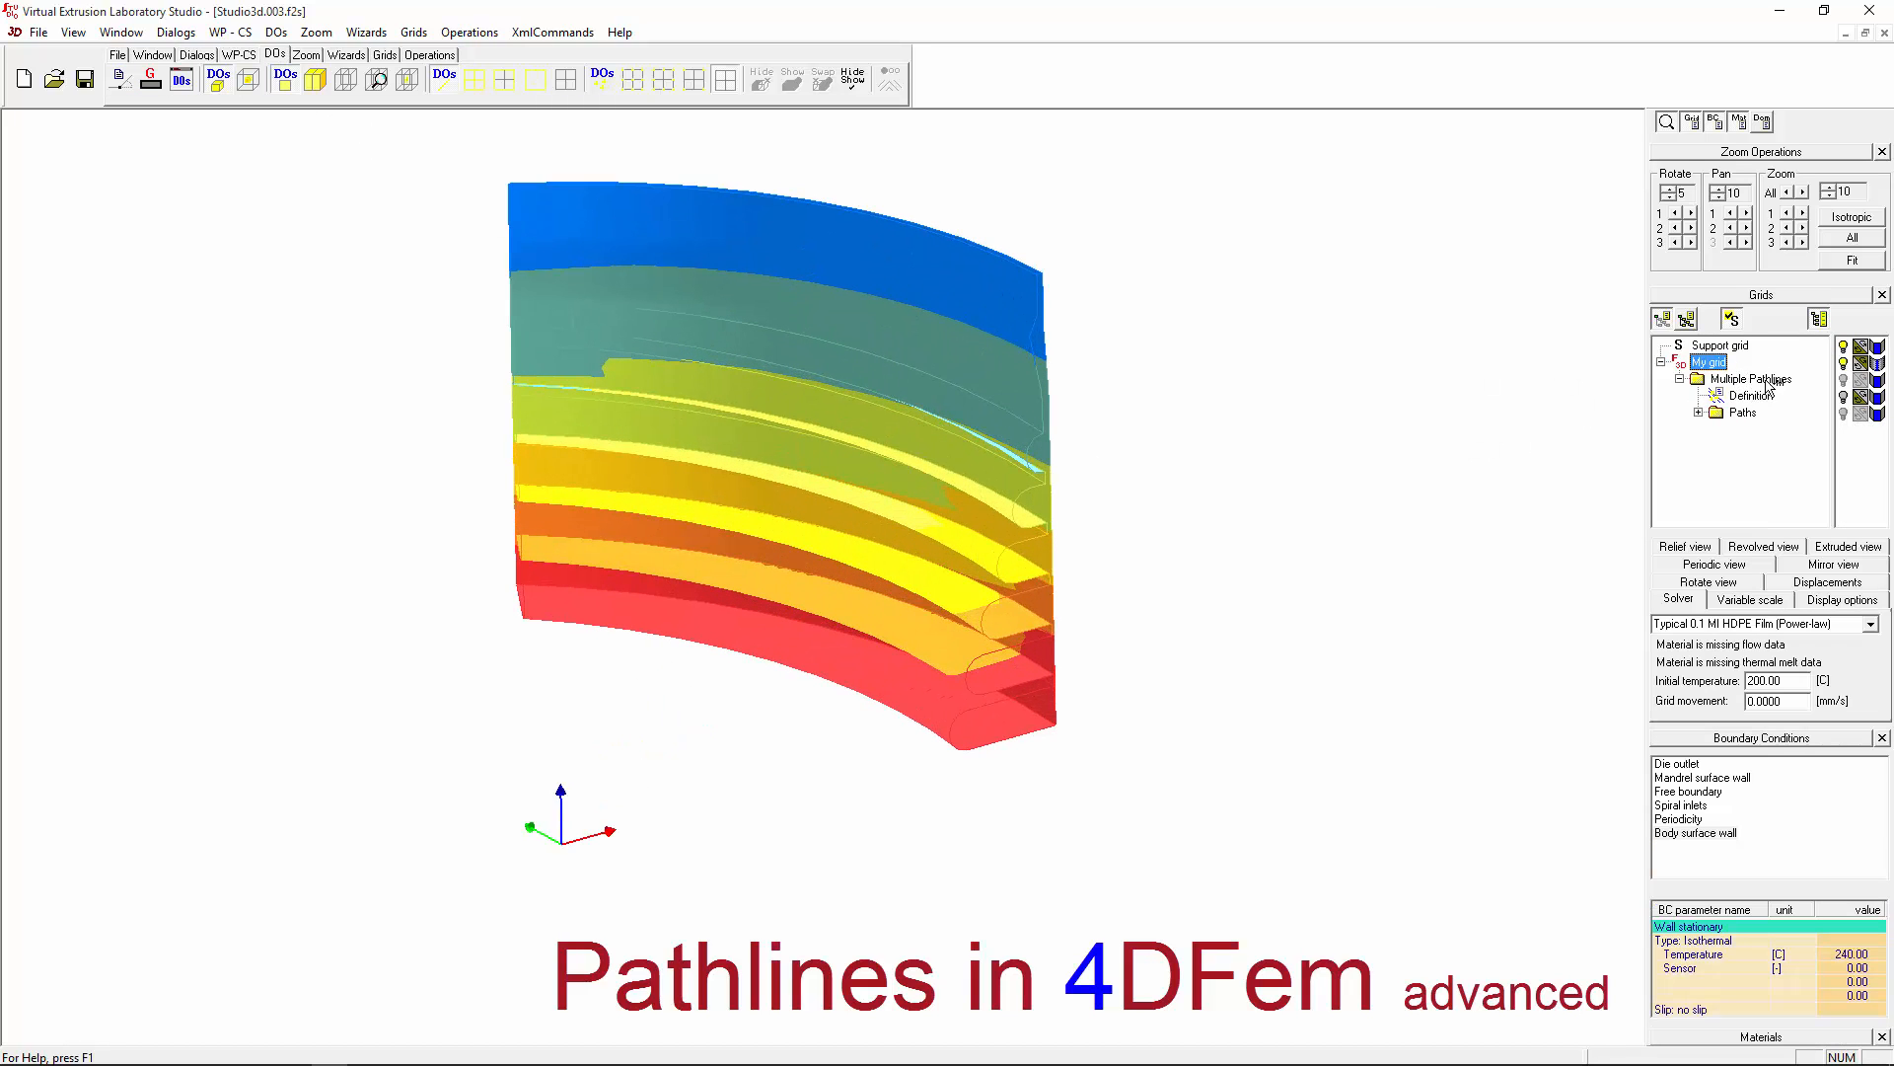
# Step: Toggle the visibility of the Multiple Pathlines Definition grid and examine its row of seed nodes at the spiral inlet
pyautogui.click(1763, 398)
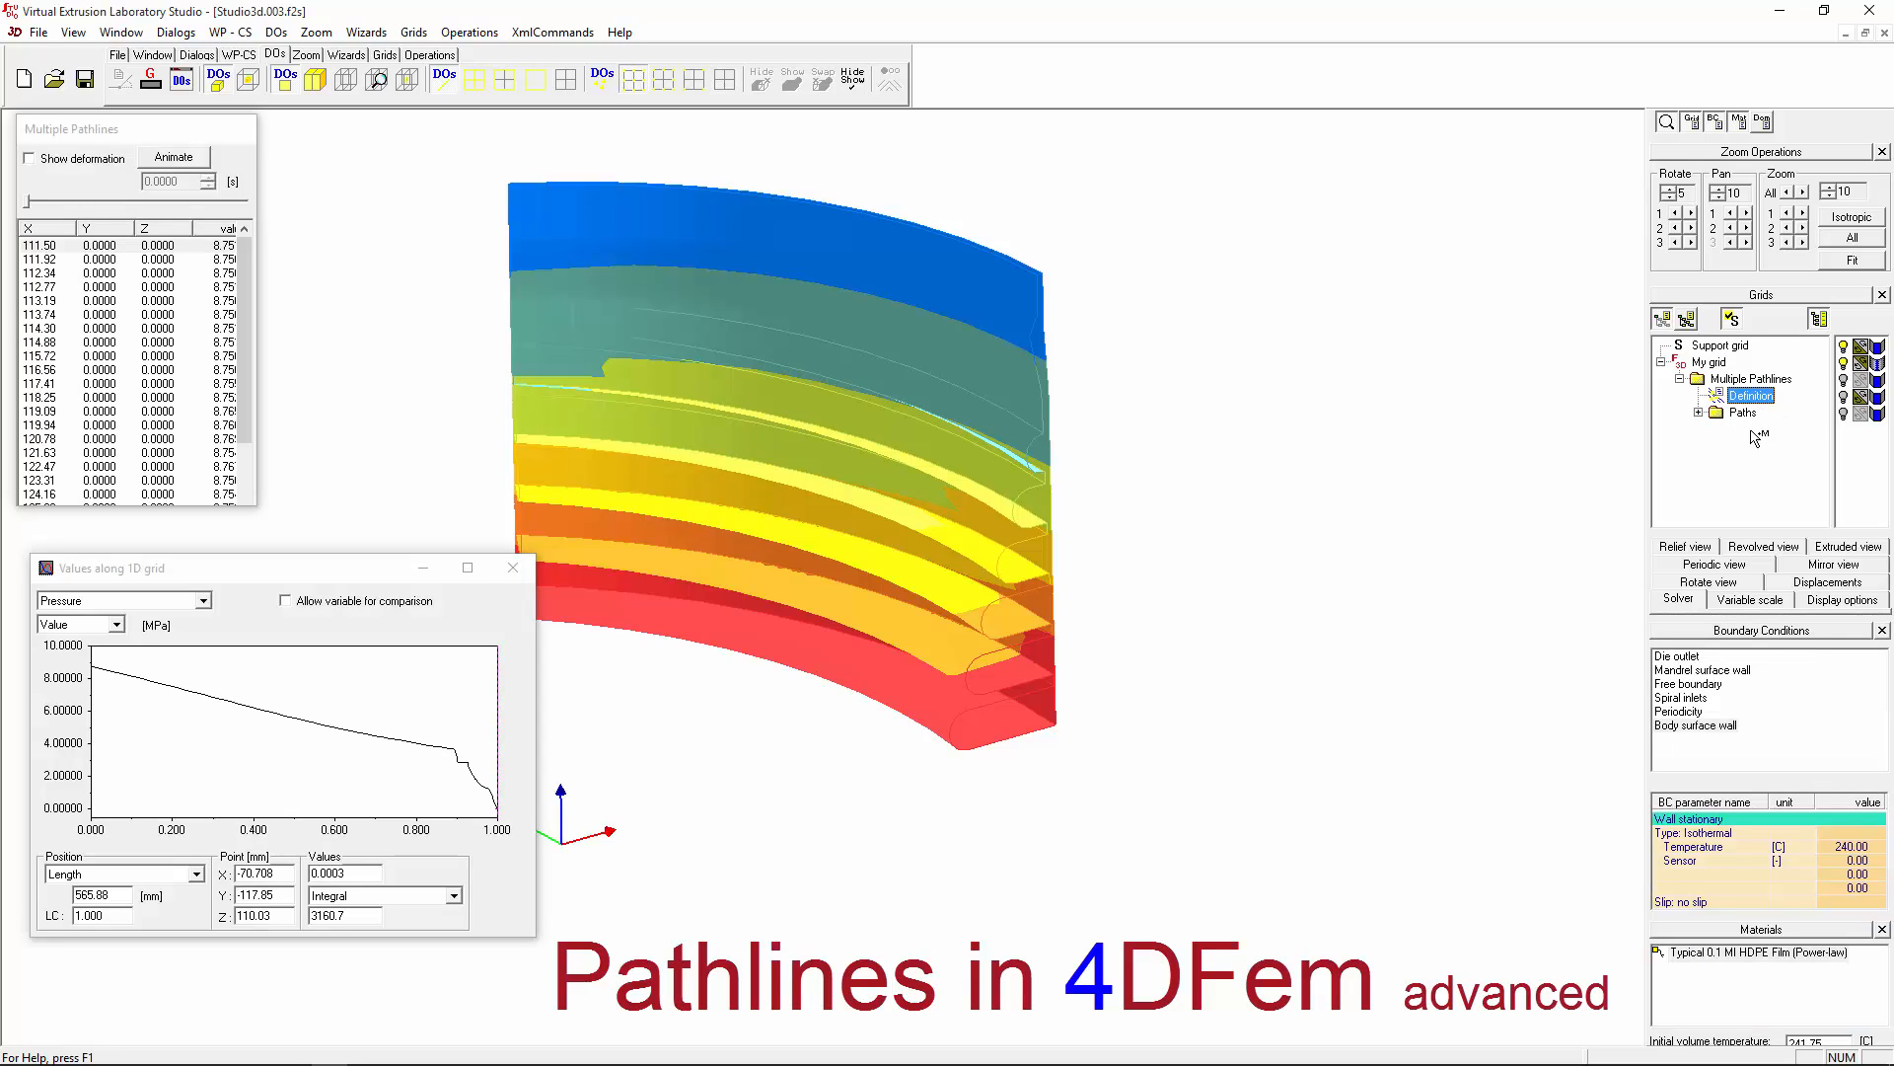
pyautogui.click(1843, 397)
pyautogui.click(1844, 396)
pyautogui.moveTo(1133, 790); pyautogui.dragTo(849, 587)
pyautogui.scroll(2, 909, 731)
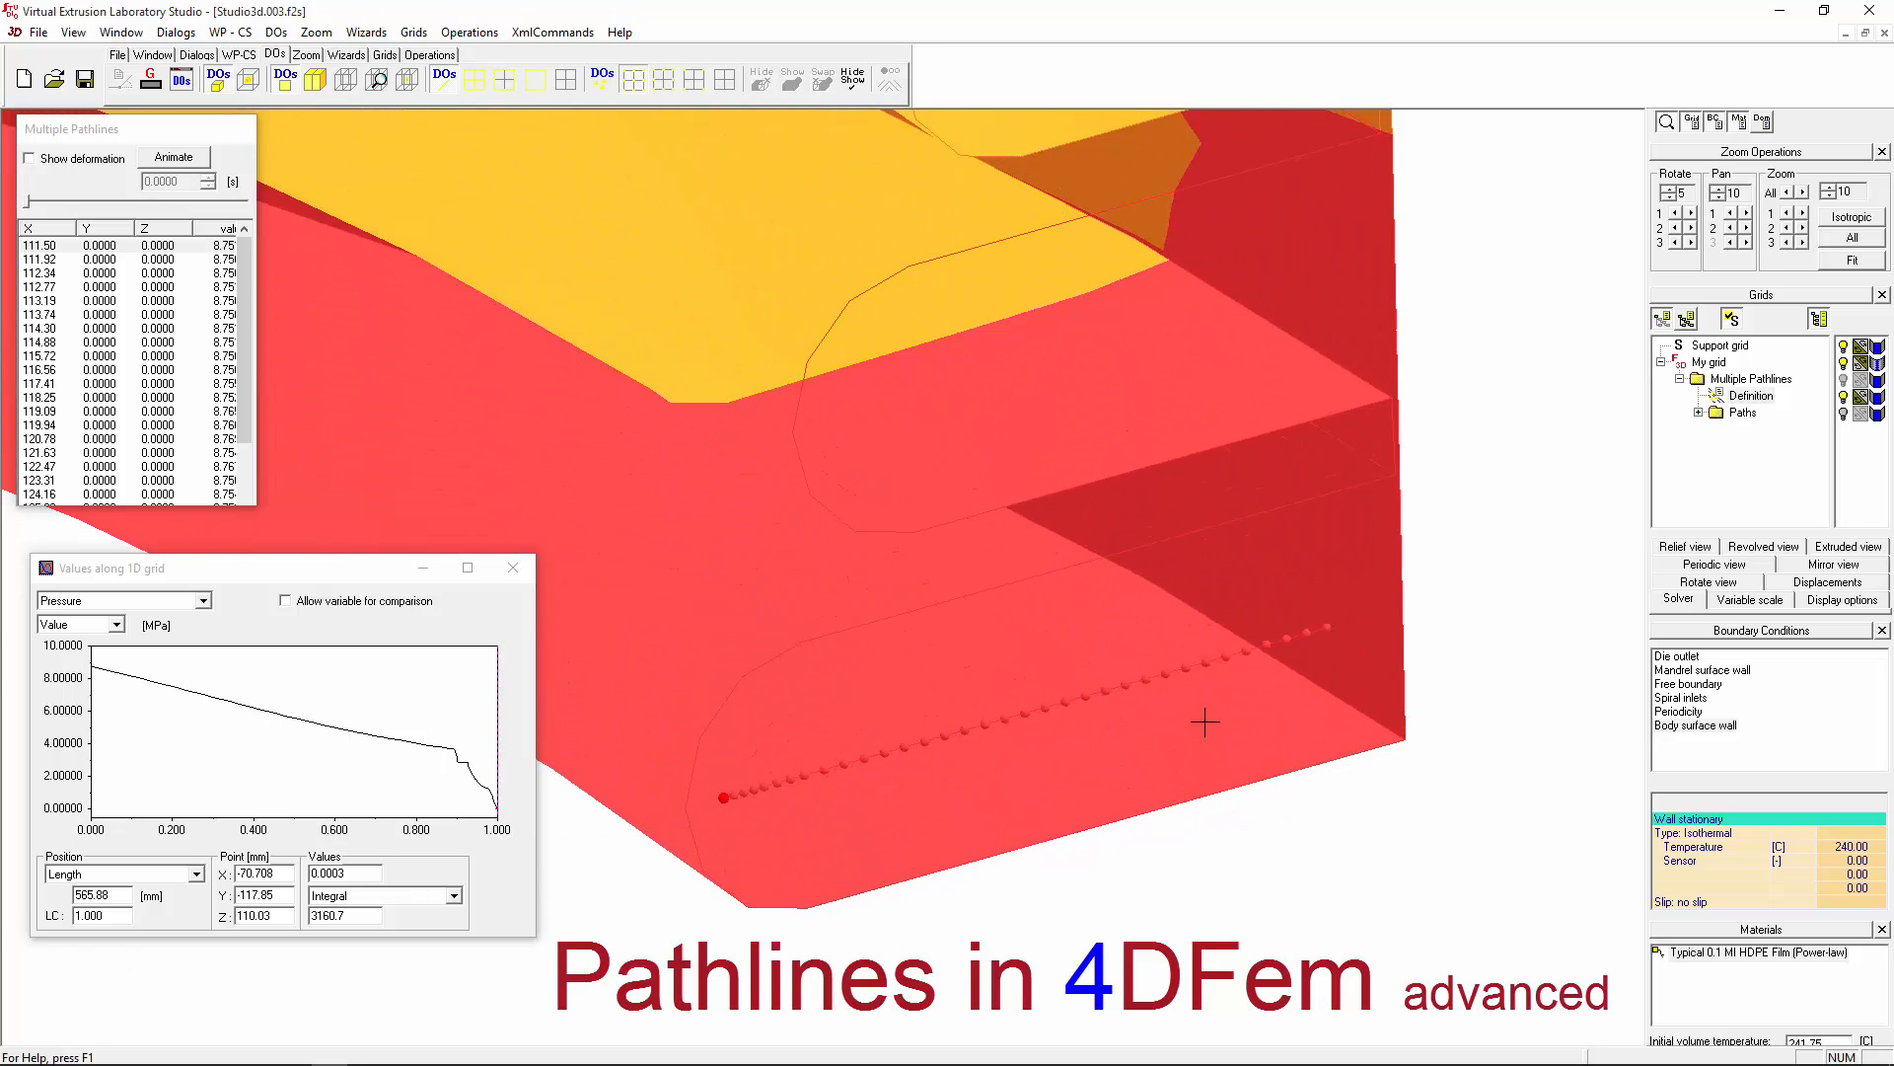
pyautogui.moveTo(1096, 710); pyautogui.dragTo(1213, 676, button='middle')
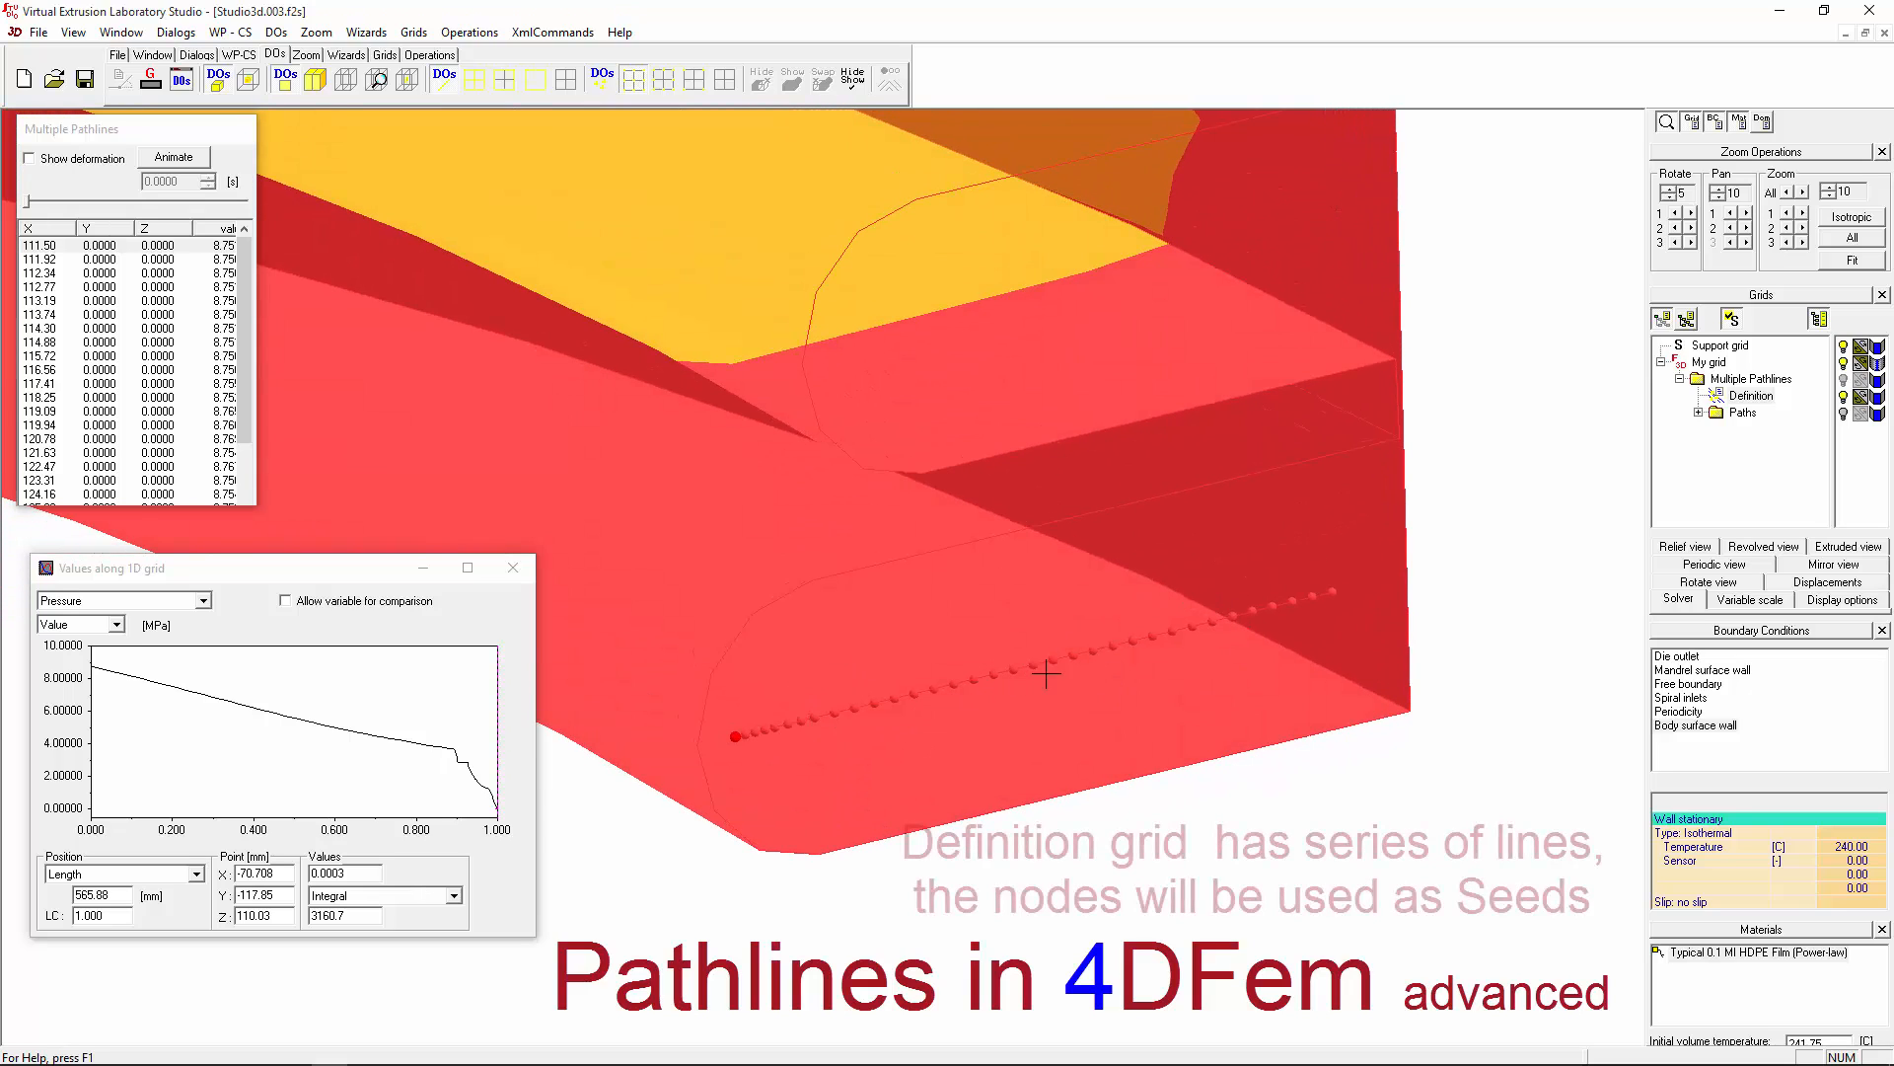
pyautogui.scroll(-1, 1047, 673)
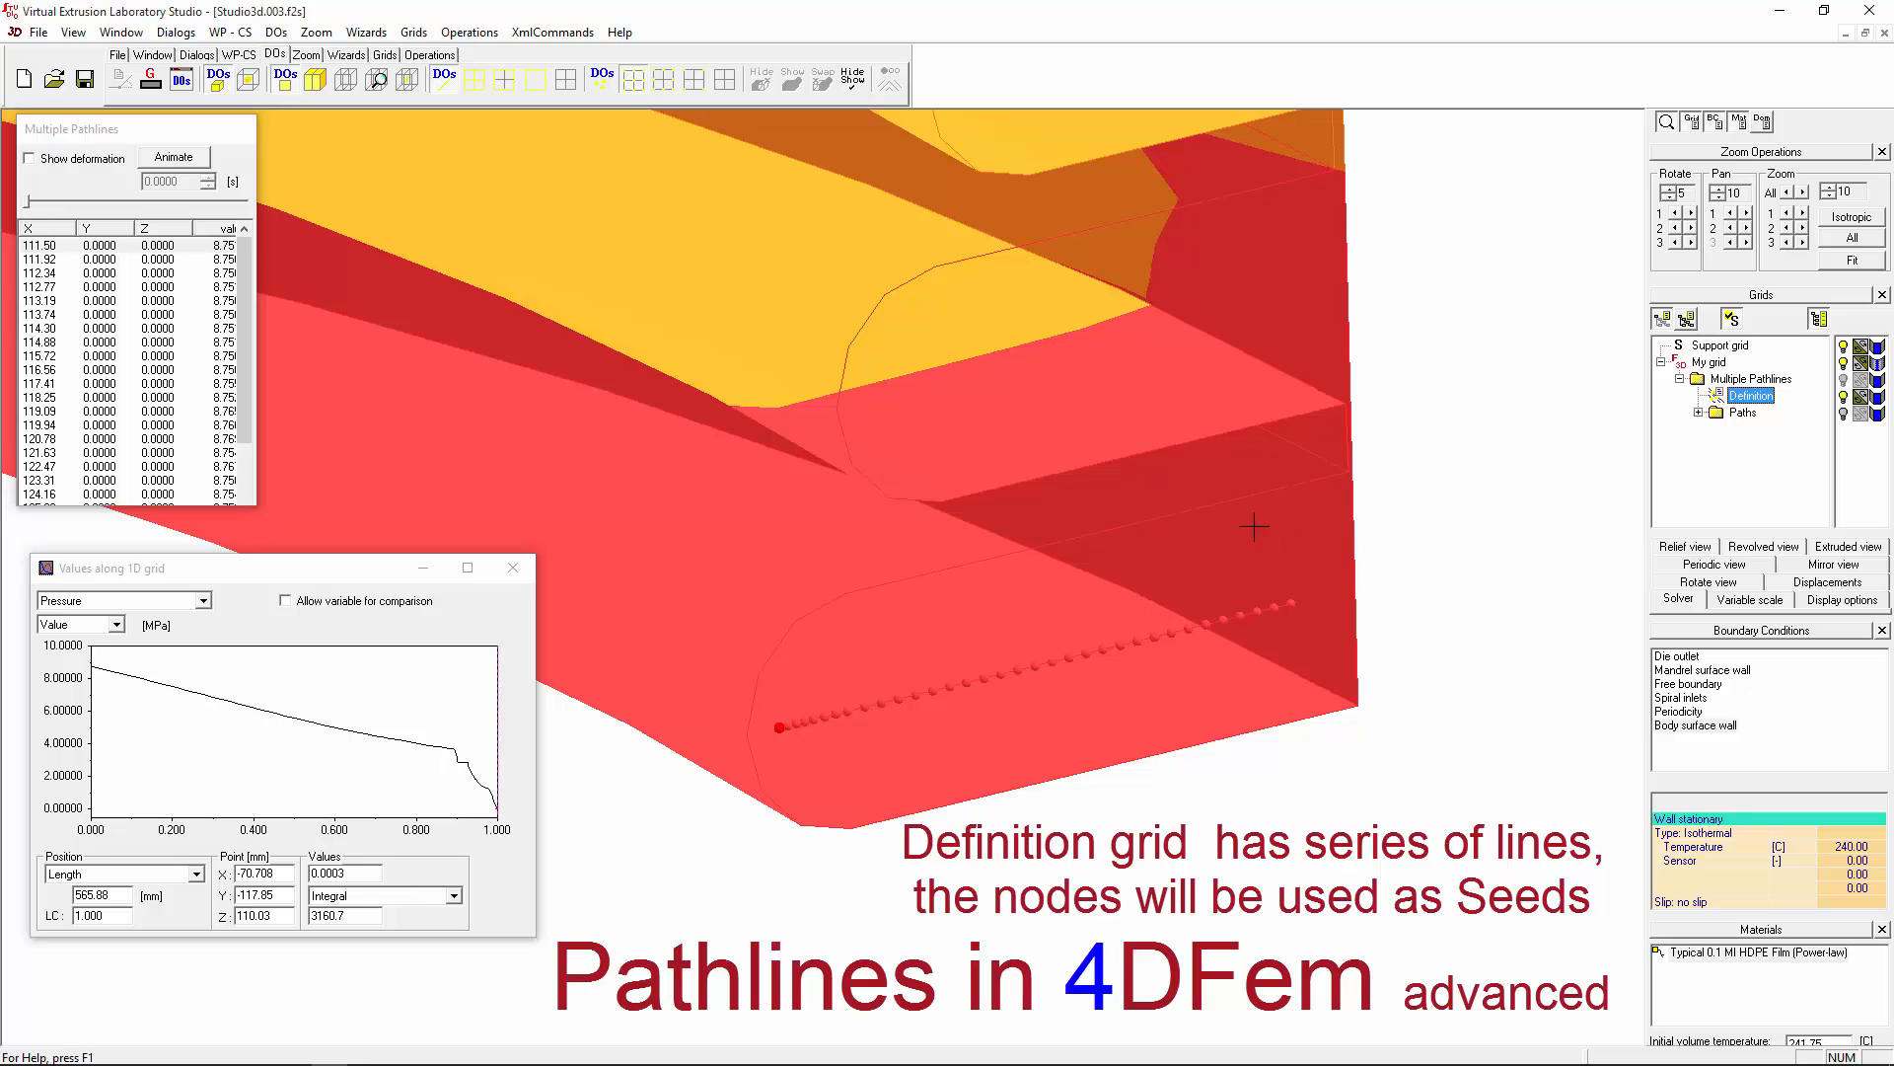
pyautogui.moveTo(1254, 527); pyautogui.dragTo(1265, 483, button='middle')
# Step: Enable Do pathlines periodic for Pathlines & Streamlines in the application's grid settings and close the settings
pyautogui.click(197, 54)
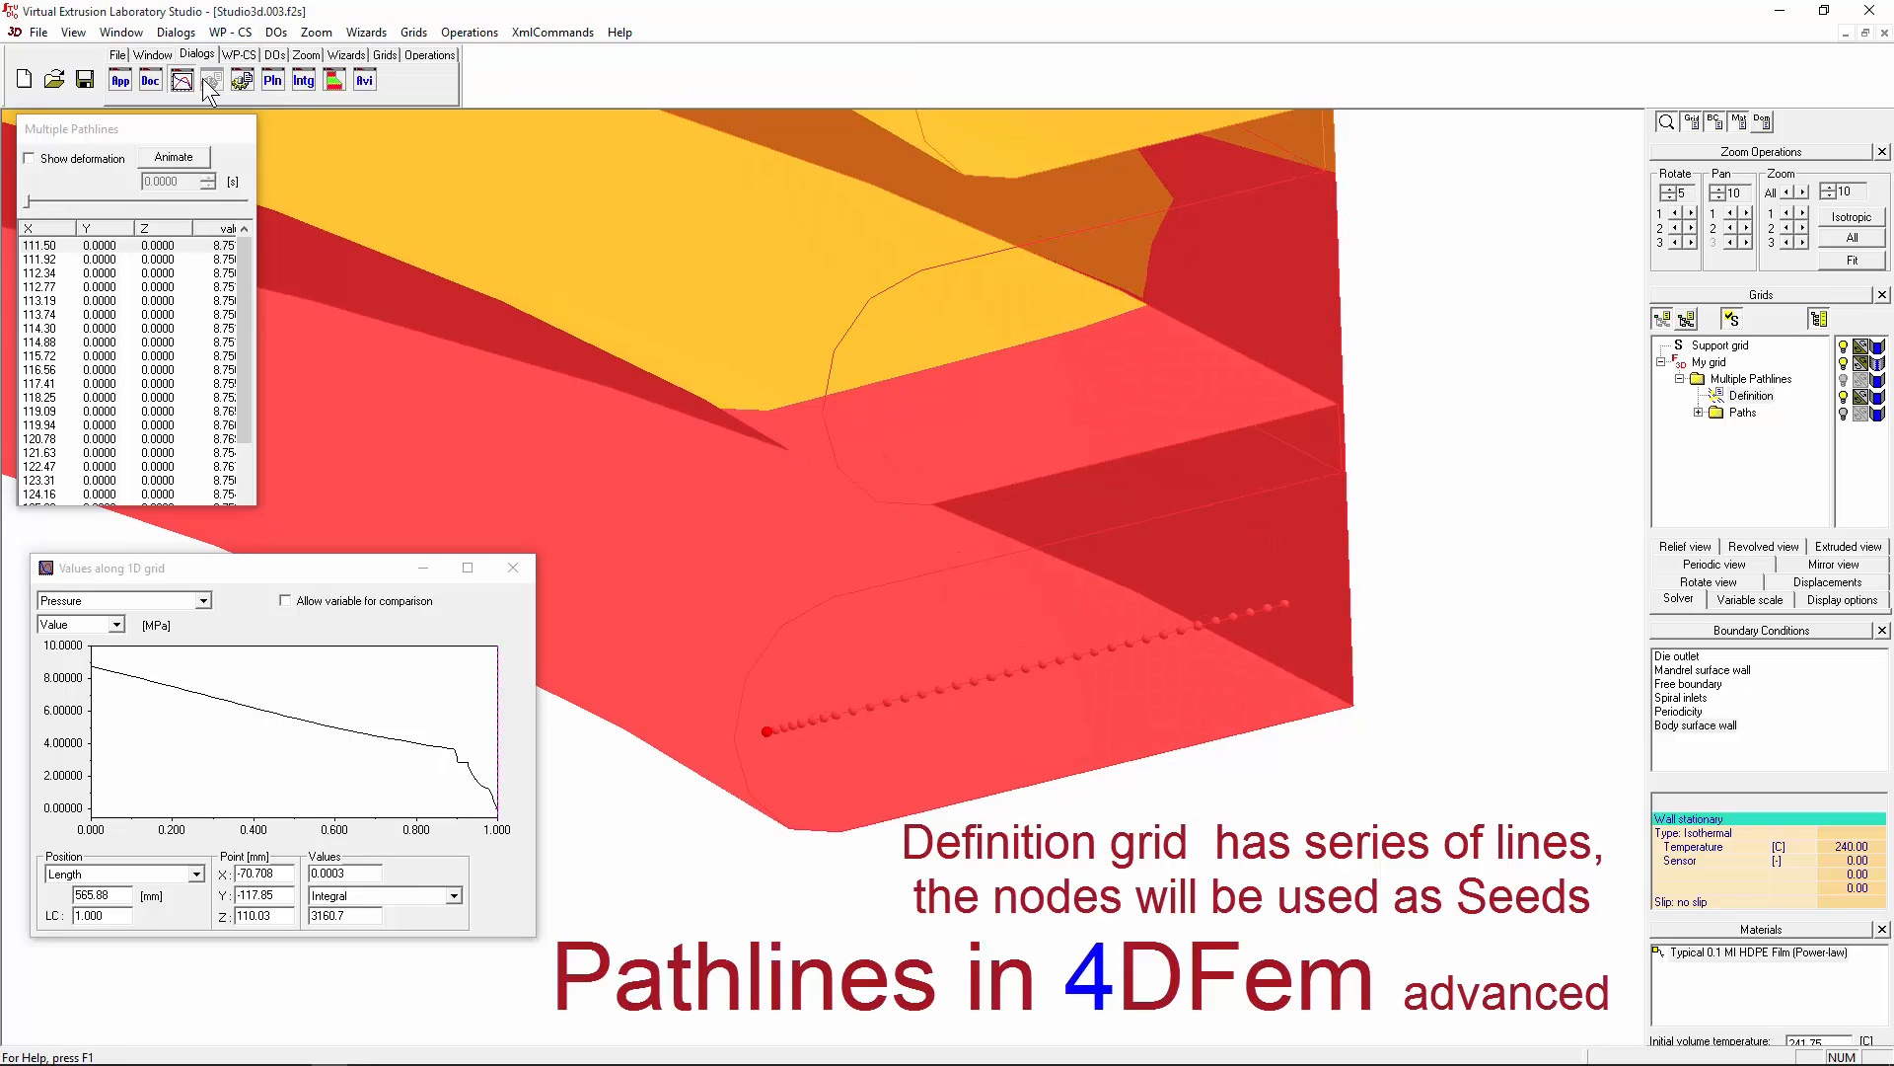
pyautogui.click(121, 81)
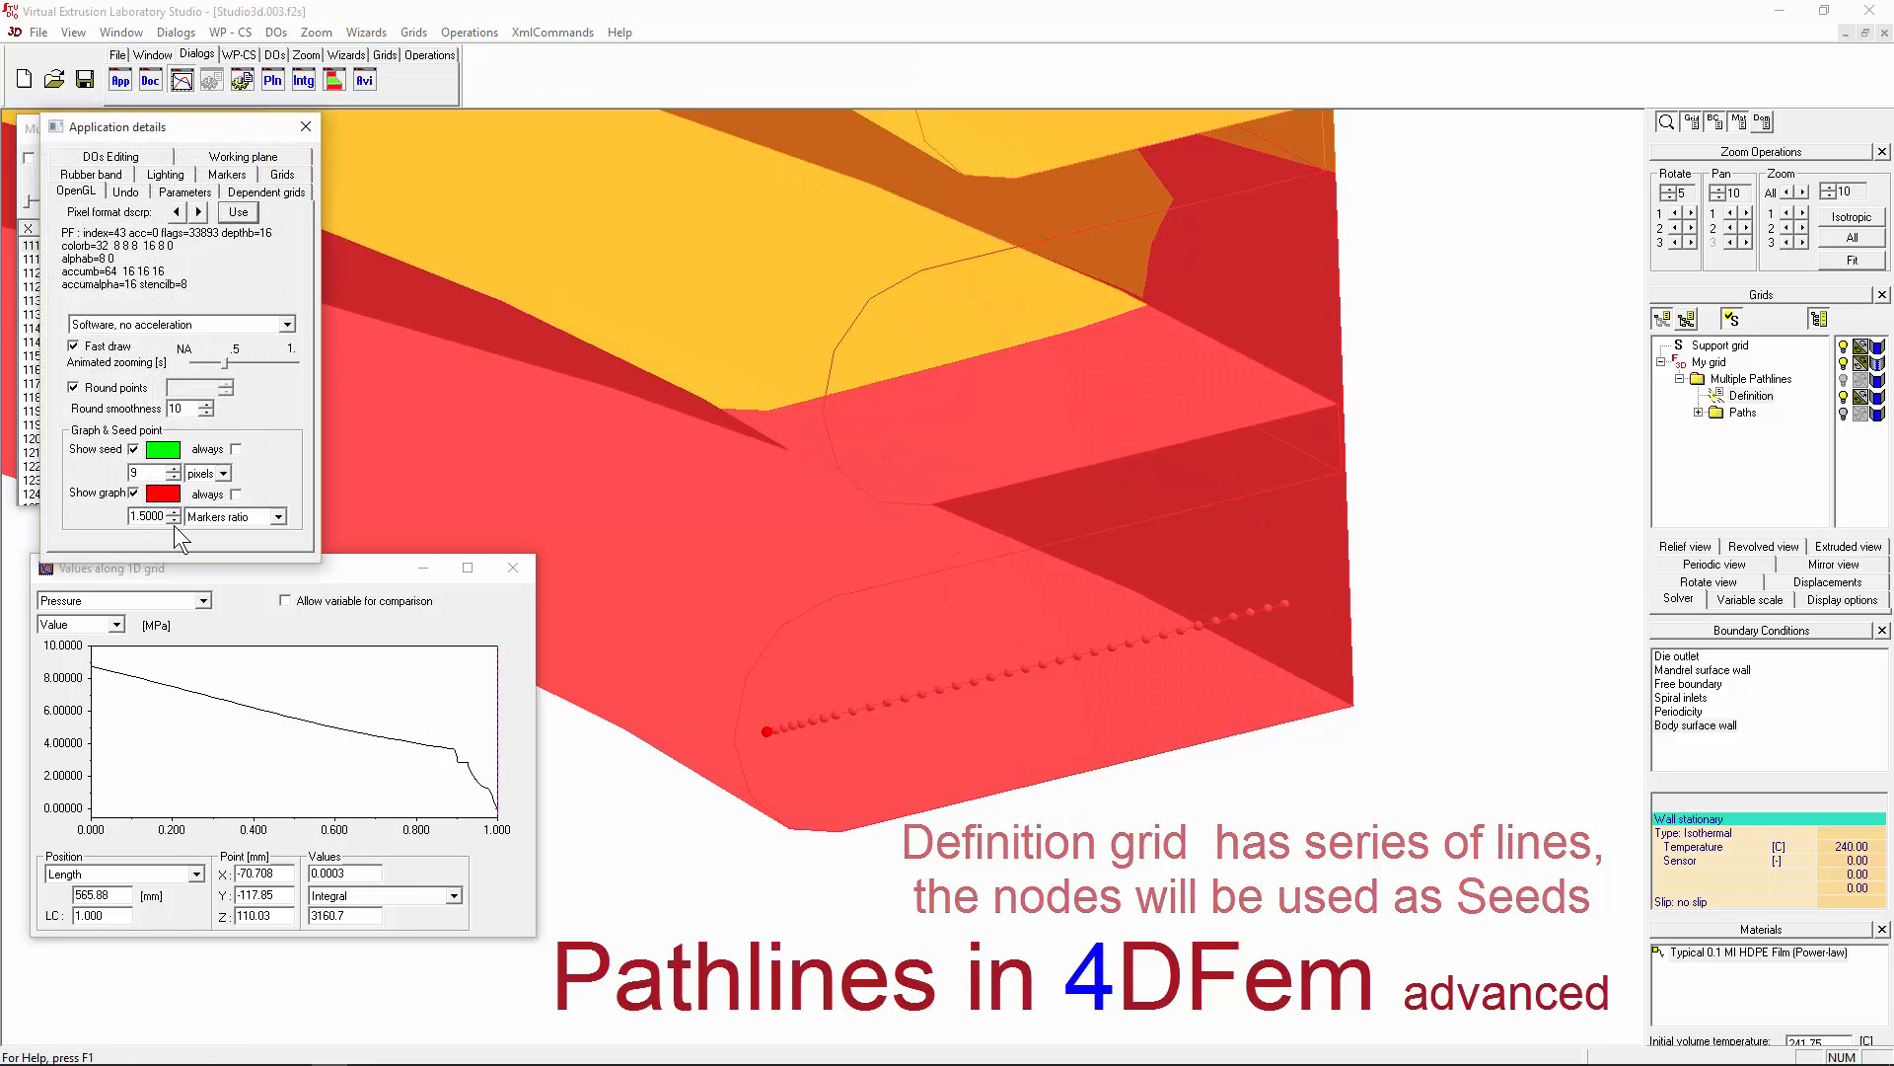
pyautogui.click(282, 190)
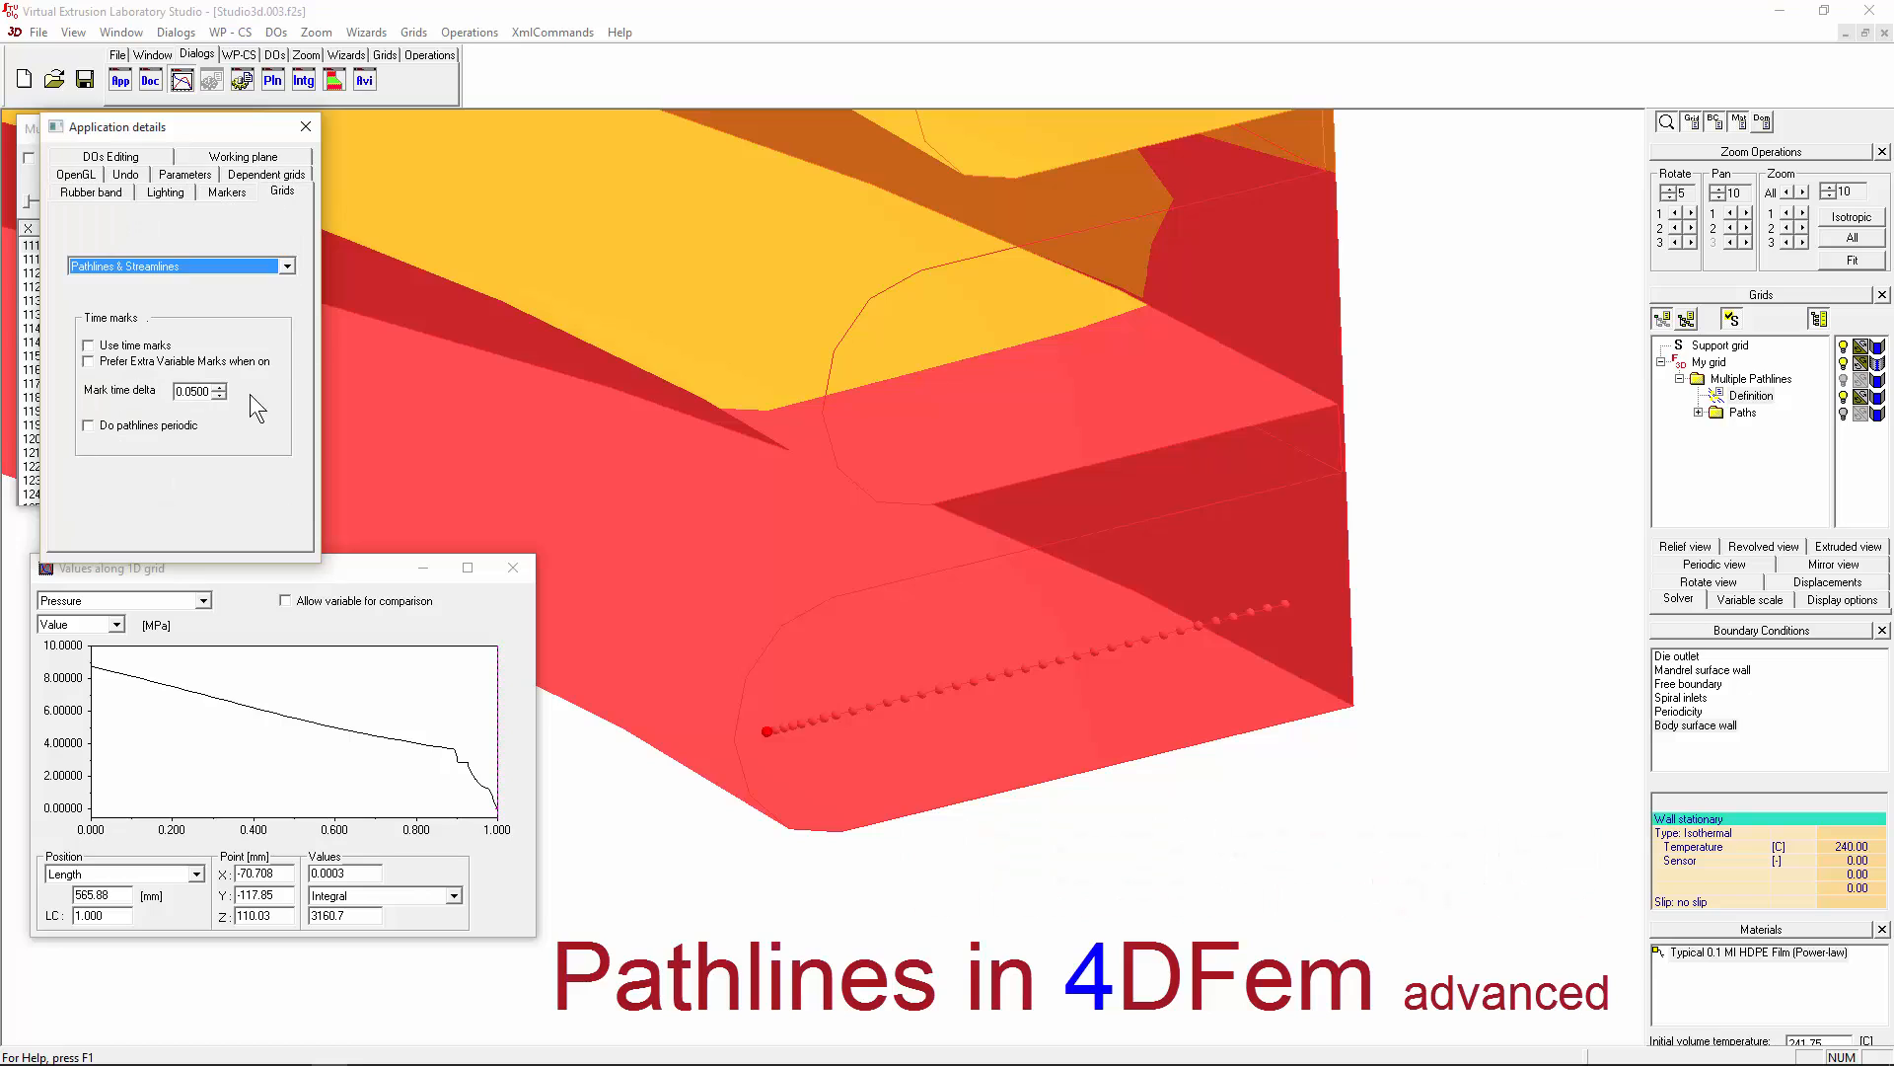
pyautogui.click(118, 426)
pyautogui.click(306, 126)
# Step: Recalculate the multiple pathlines from the Definition grid and make the Paths group visible around the whole die
pyautogui.click(1751, 396)
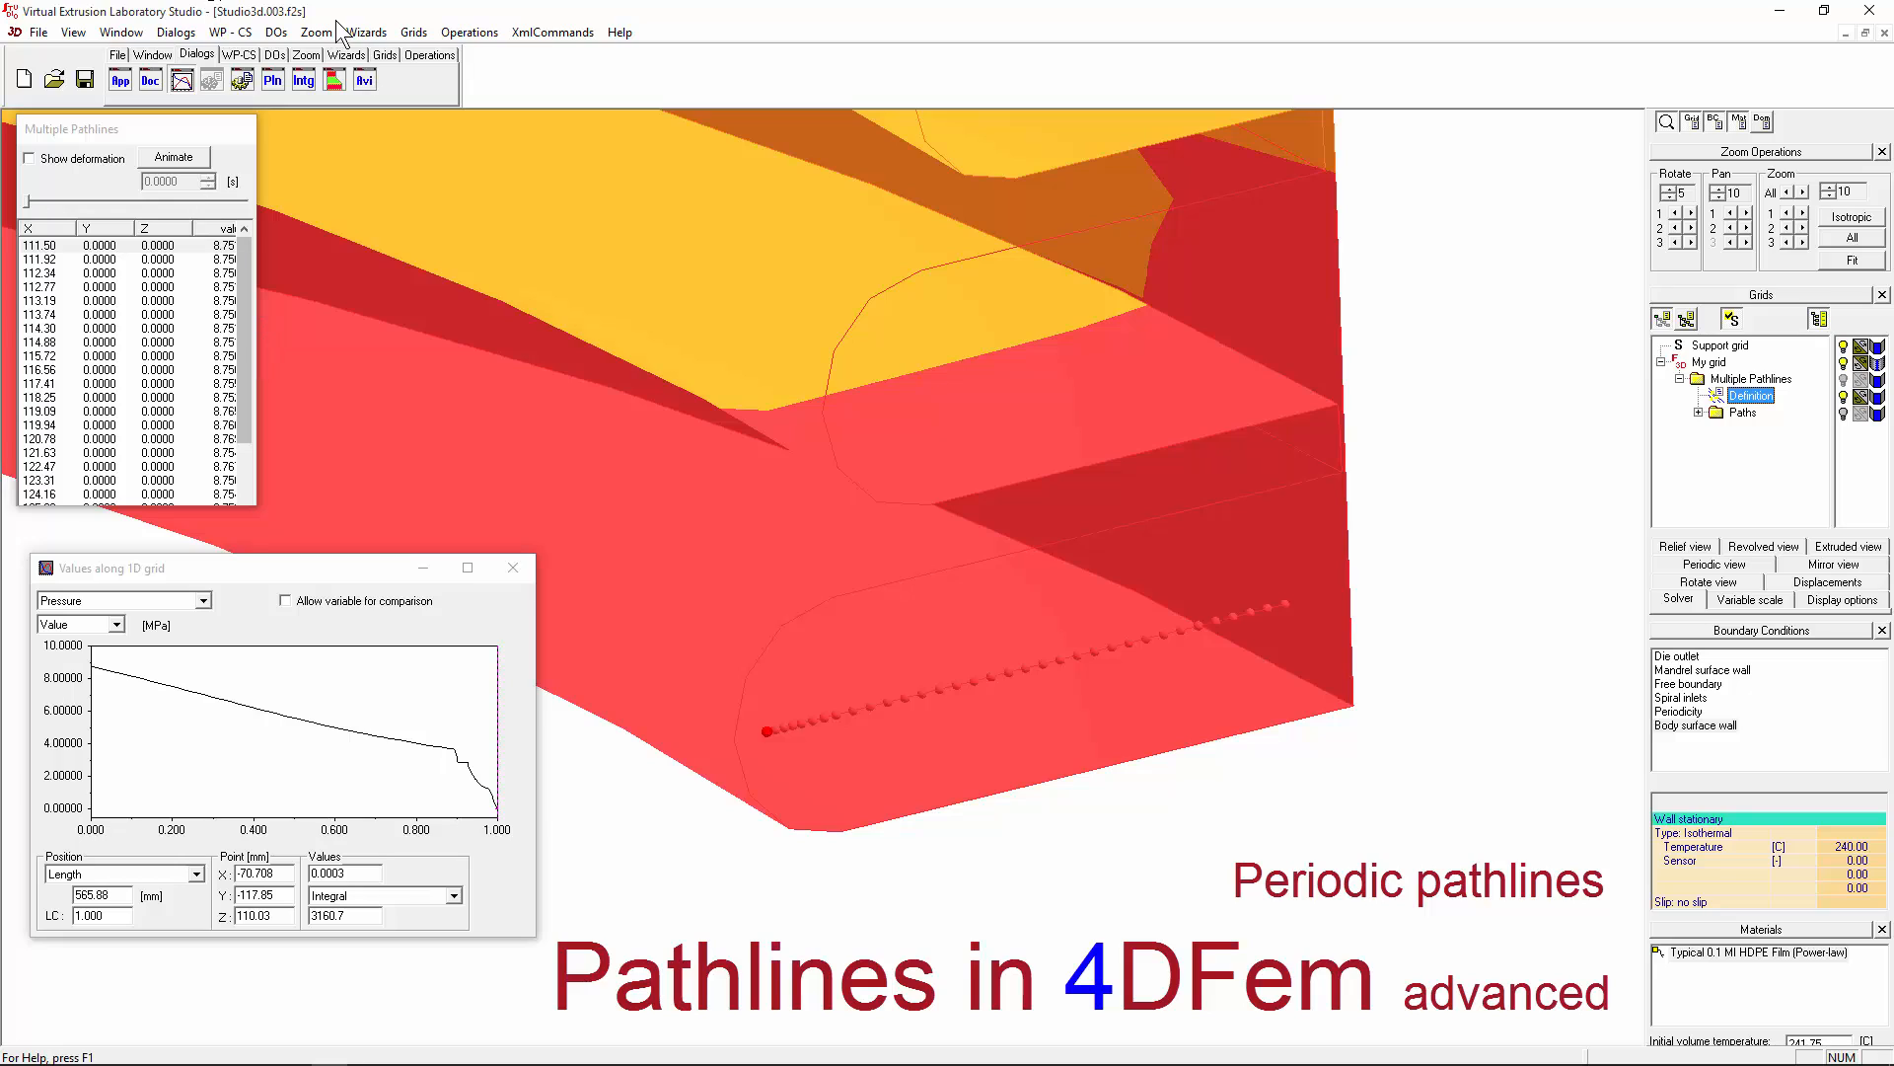
pyautogui.click(385, 55)
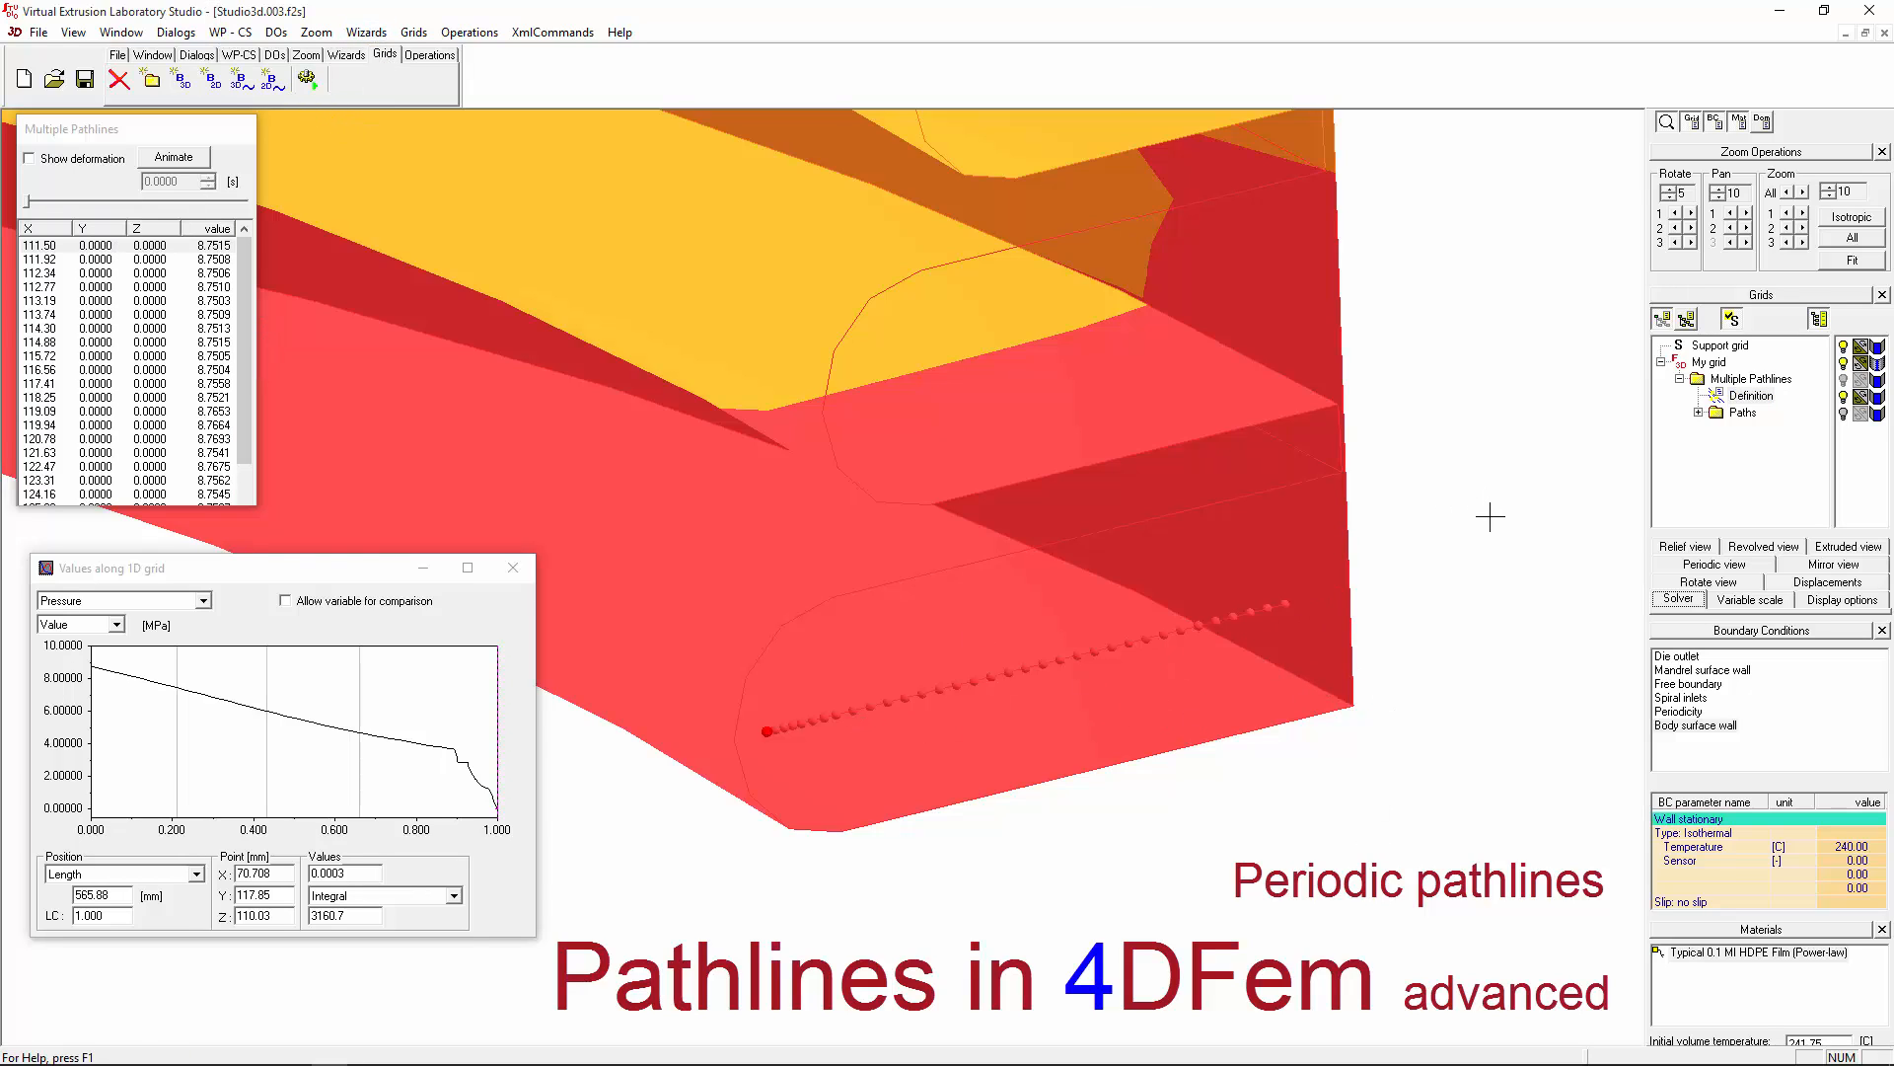
pyautogui.scroll(-5, 1485, 523)
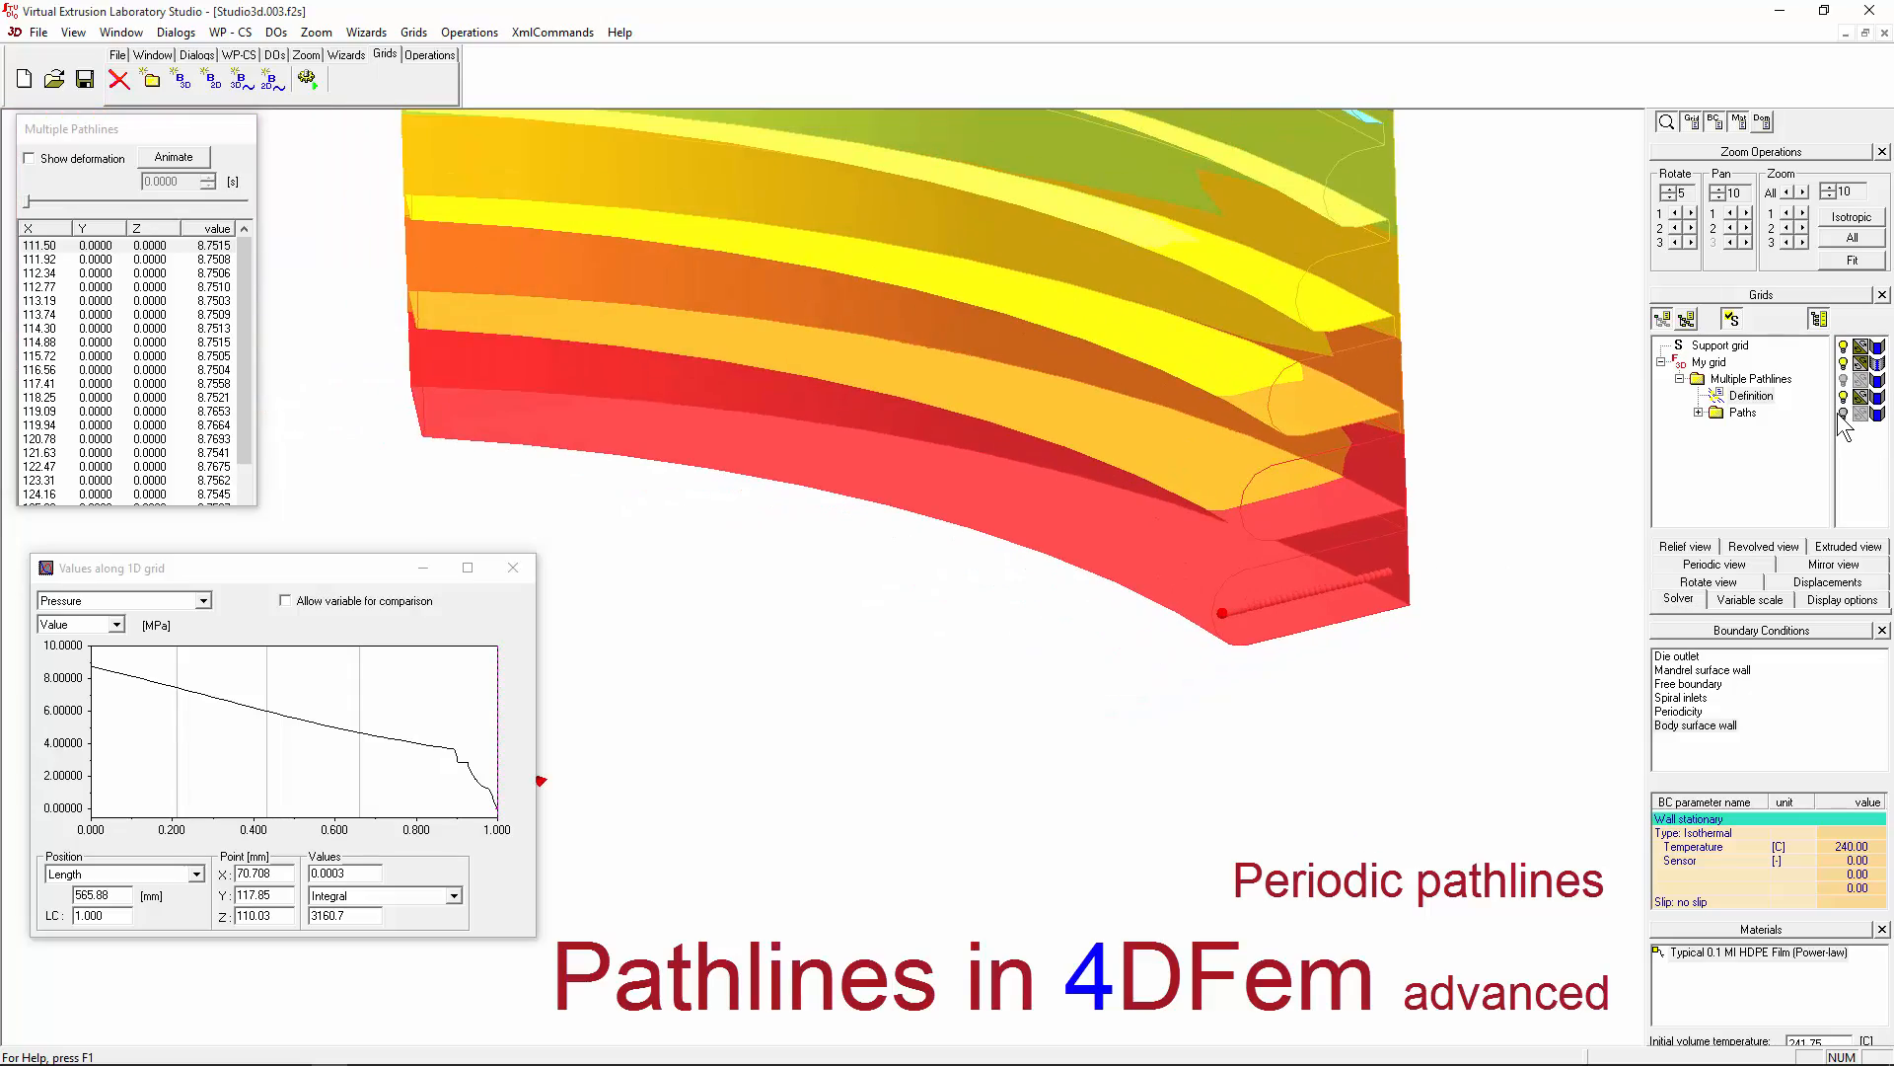
pyautogui.click(1843, 412)
pyautogui.moveTo(997, 630); pyautogui.dragTo(1230, 629)
pyautogui.scroll(-6, 1231, 629)
pyautogui.moveTo(1090, 596); pyautogui.dragTo(1004, 705)
pyautogui.moveTo(998, 434); pyautogui.dragTo(955, 426)
# Step: Turn off the periodicity display for the Paths group
pyautogui.click(1765, 398)
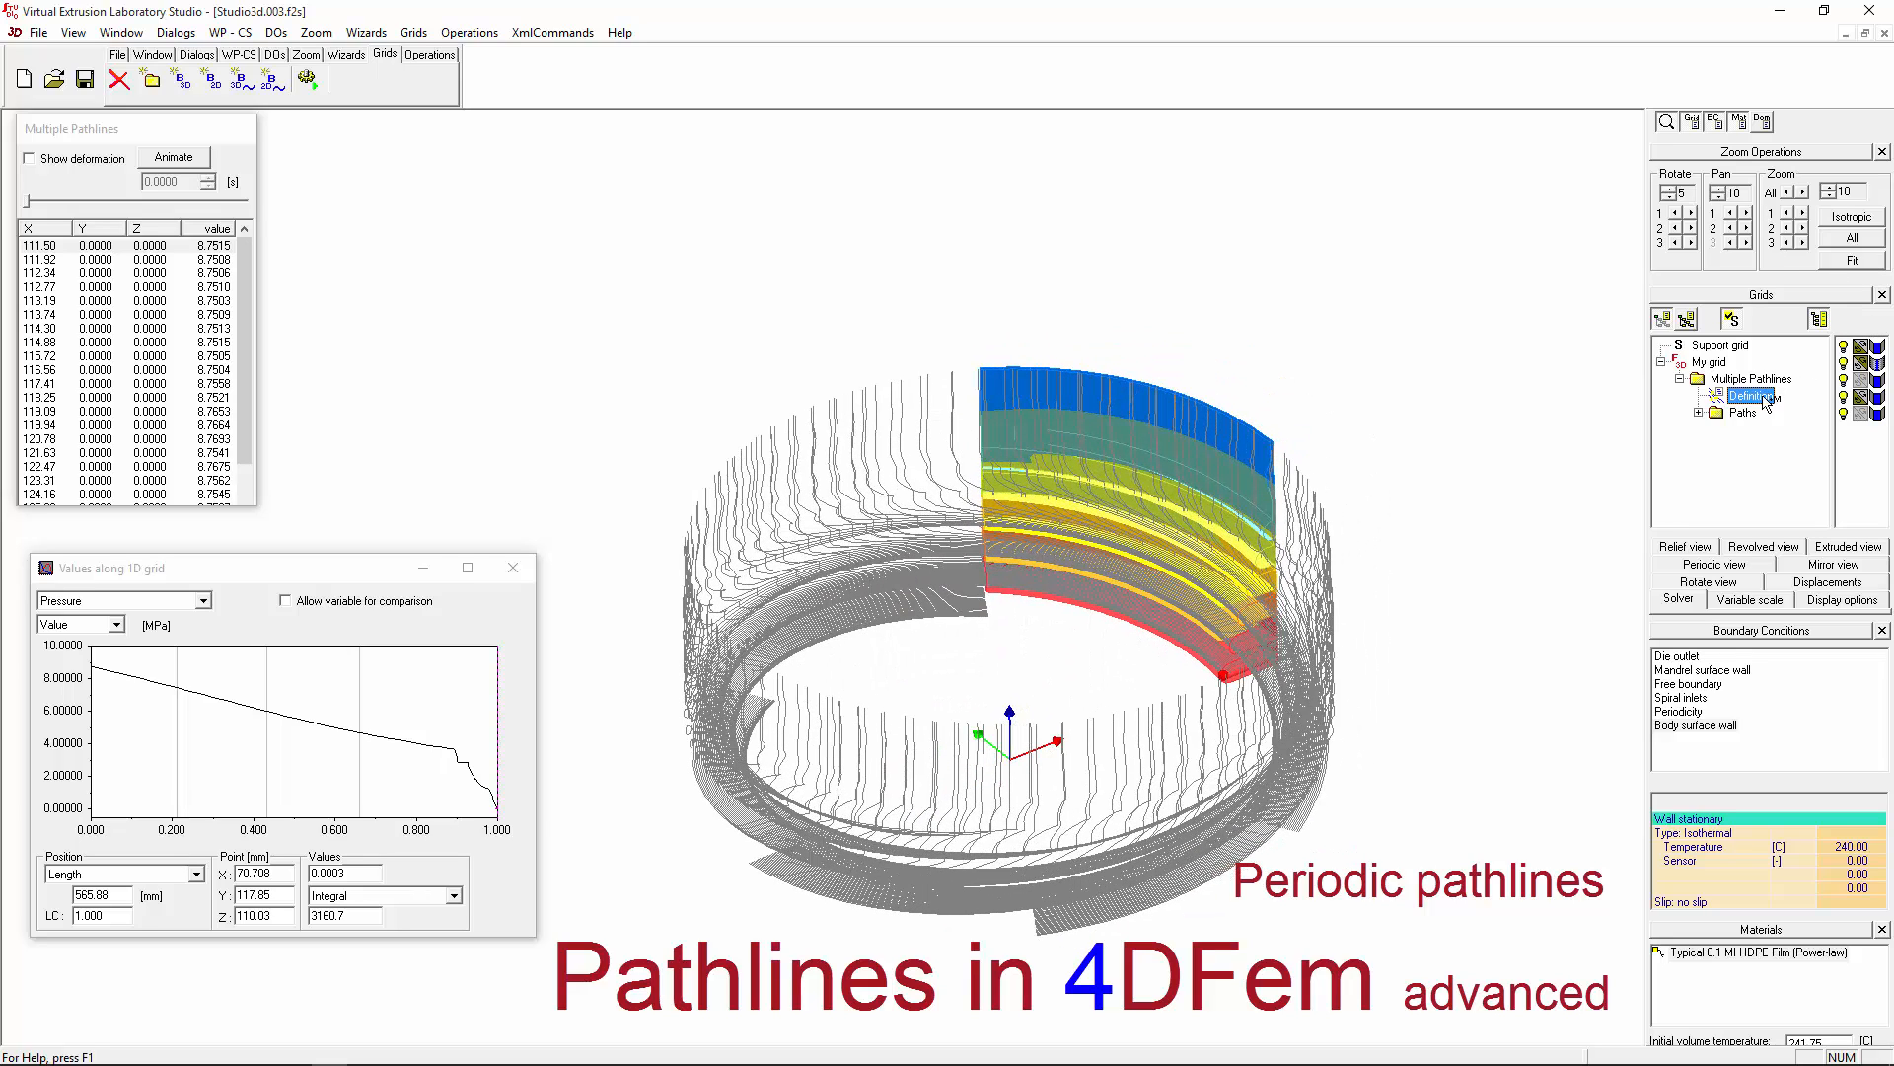
pyautogui.click(1739, 413)
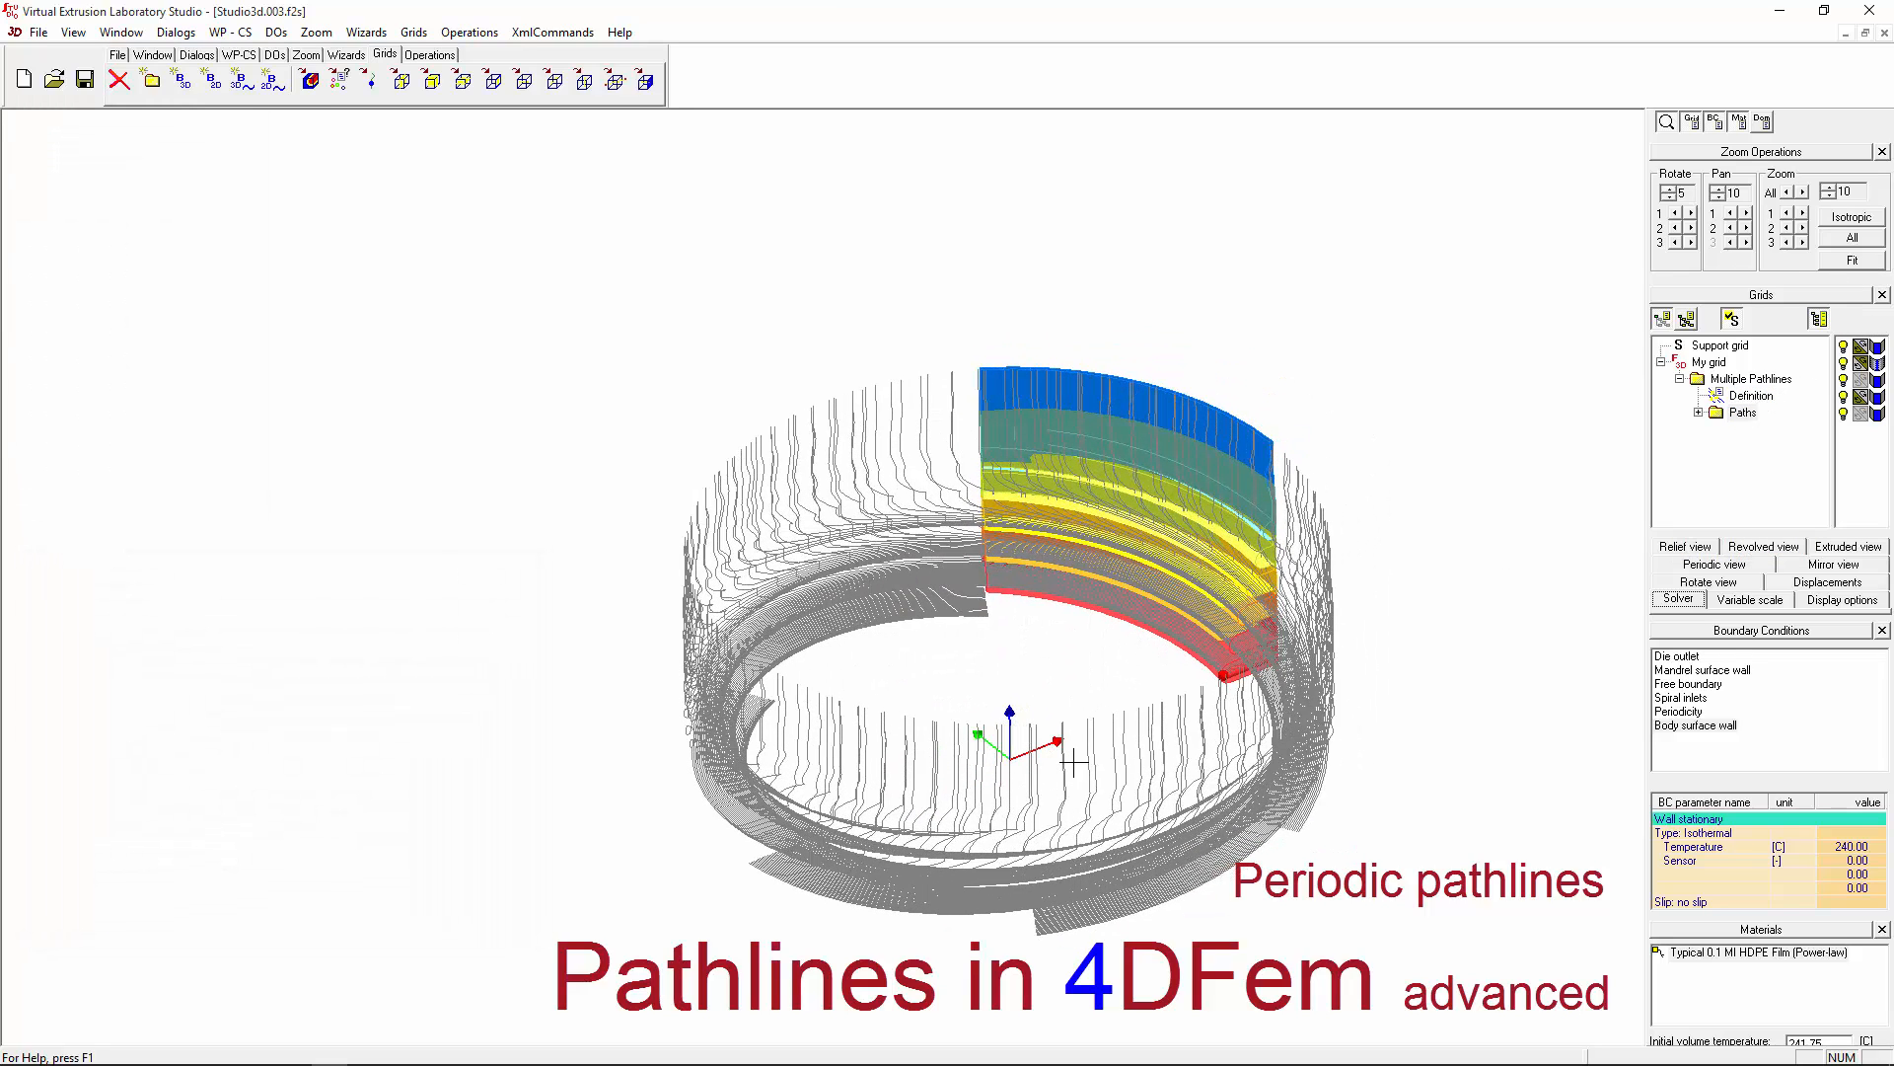
pyautogui.click(1717, 567)
pyautogui.click(1685, 625)
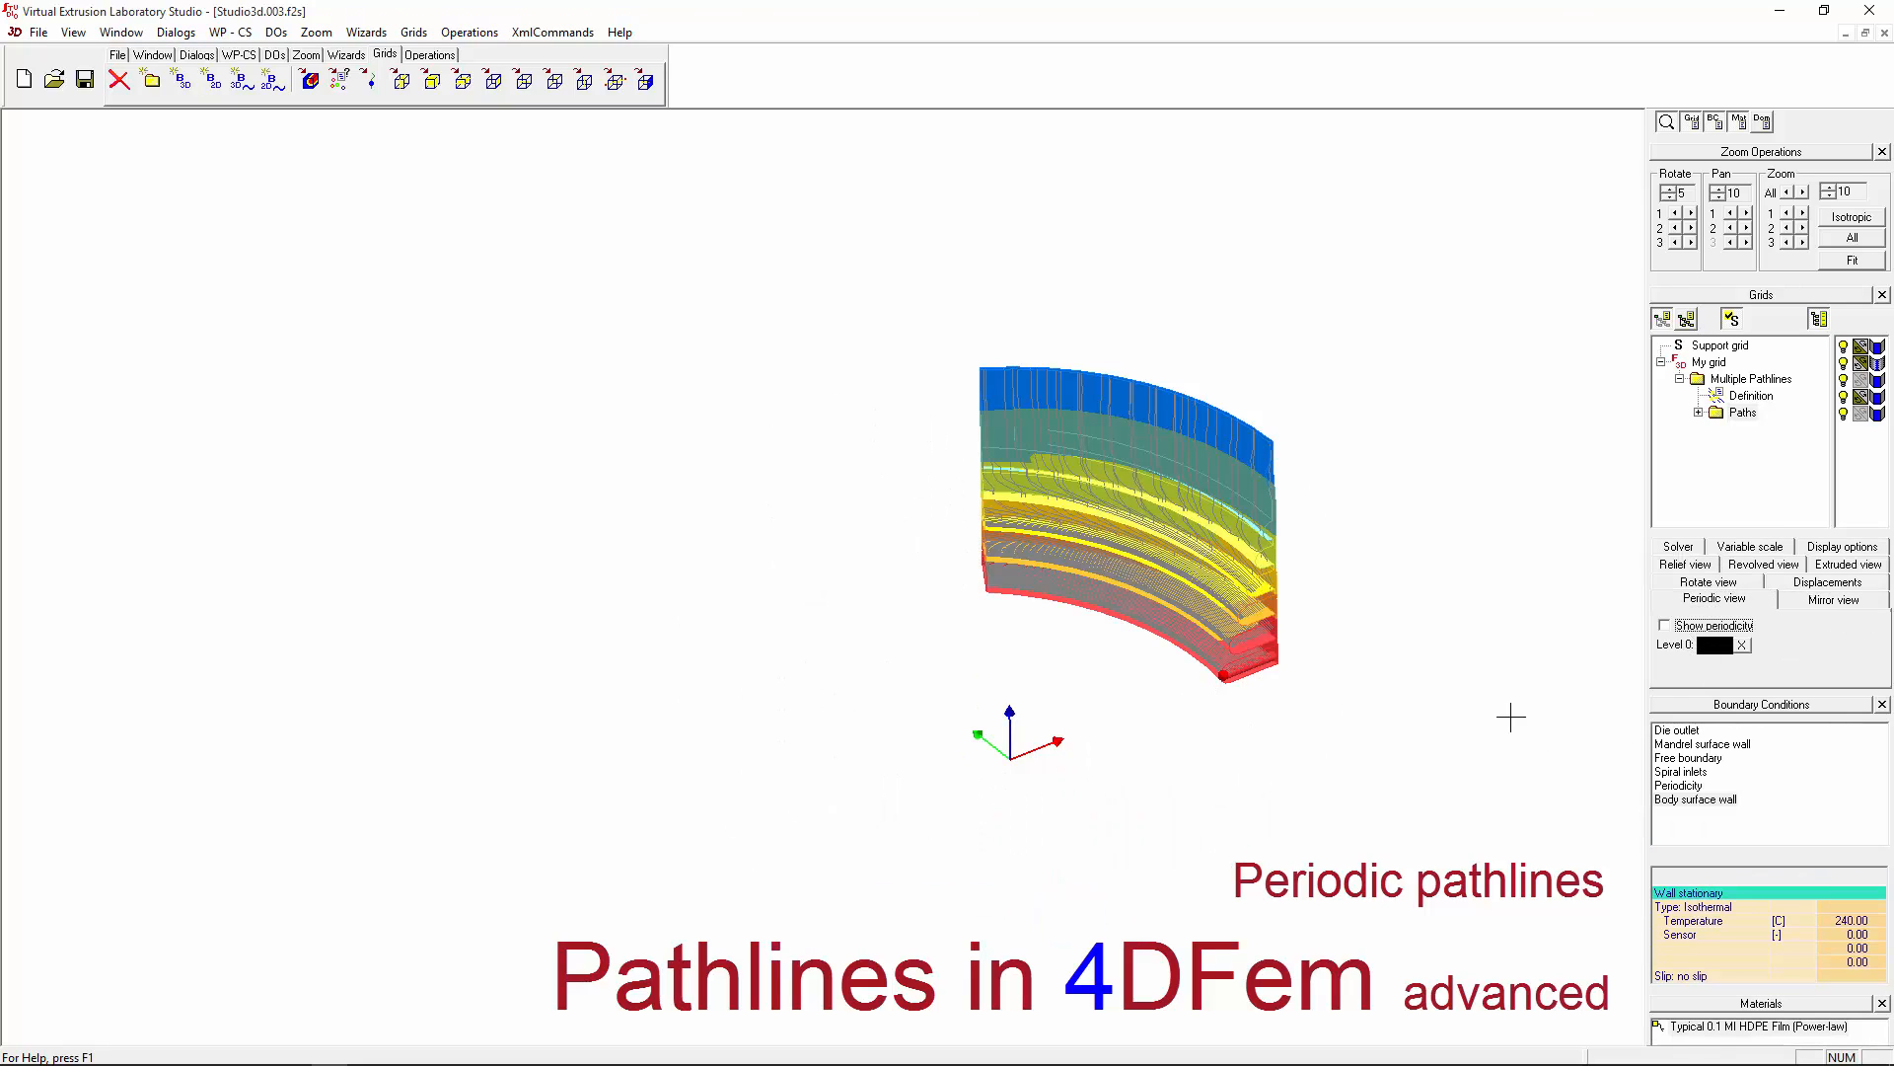
# Step: Expand the Paths group and trace its second pathline through the single segment with the pressure graph's position marker
pyautogui.moveTo(1081, 729); pyautogui.dragTo(983, 464)
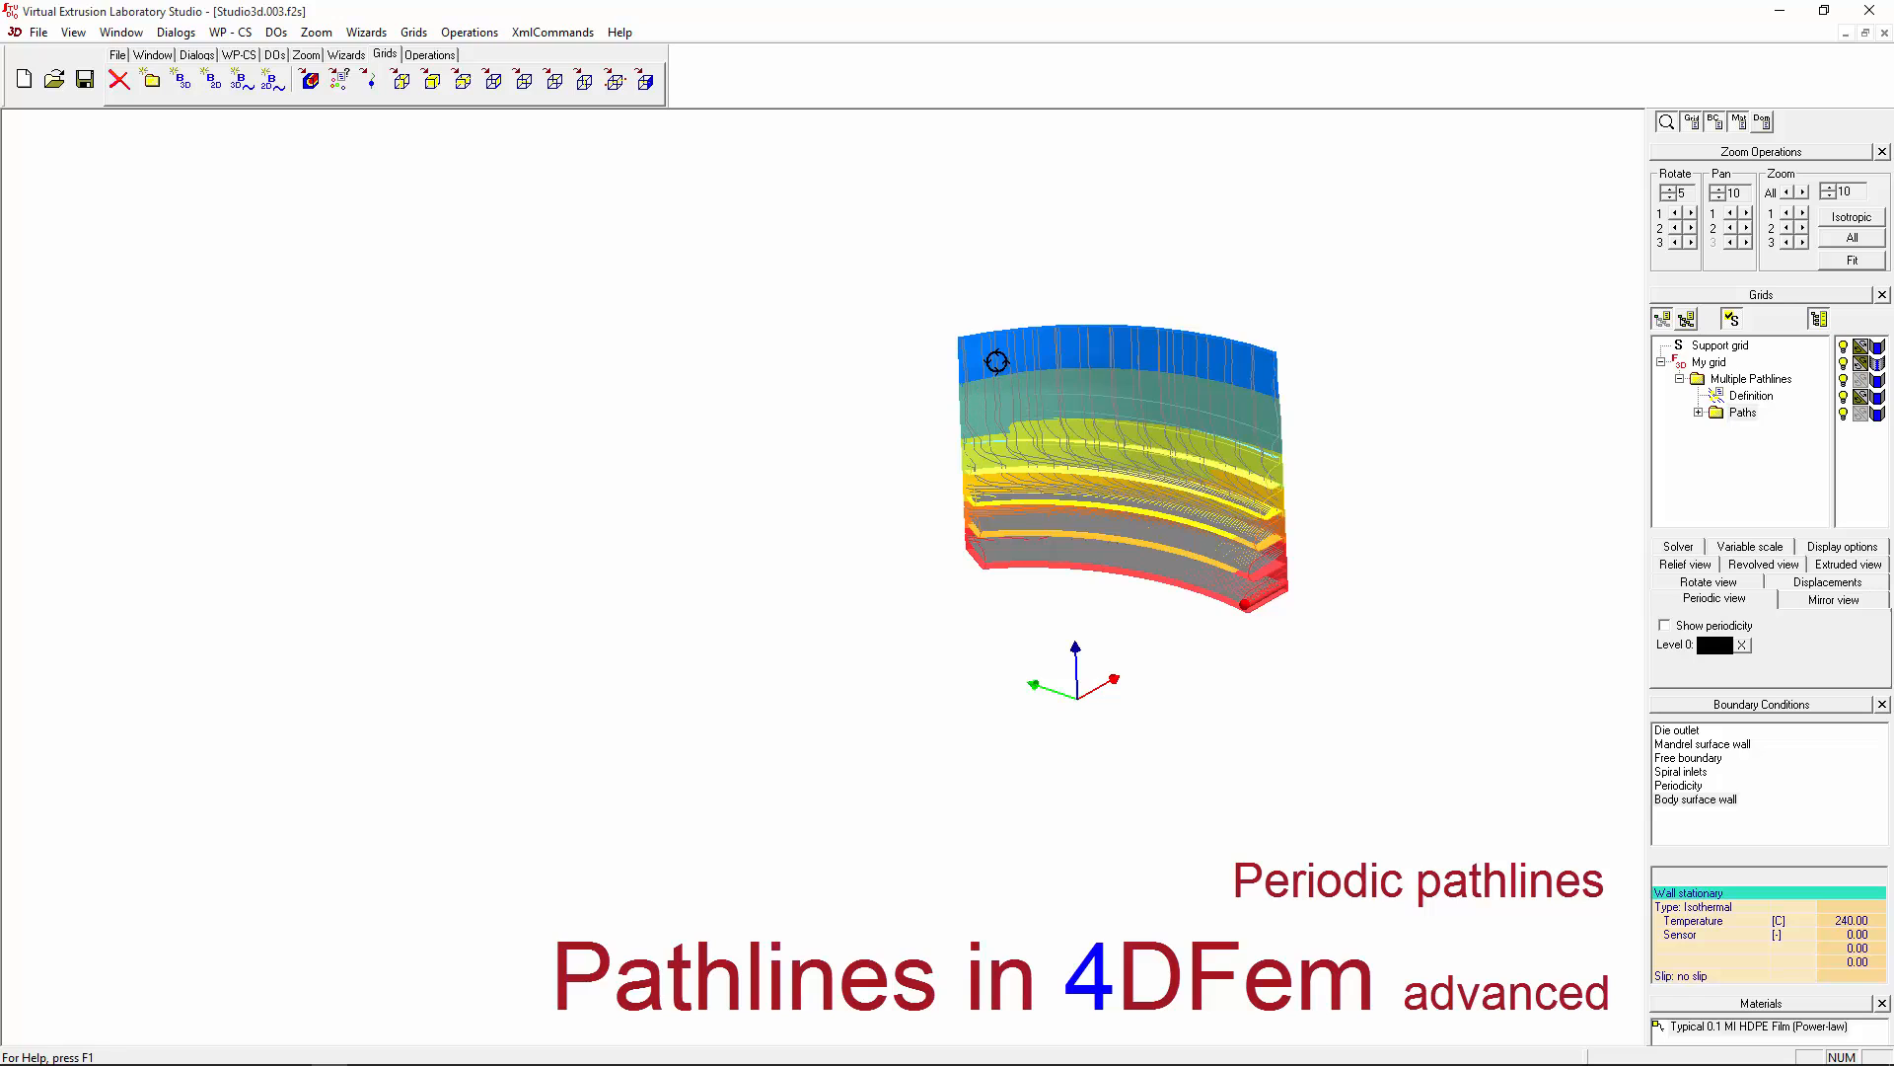
pyautogui.moveTo(997, 361); pyautogui.dragTo(849, 224)
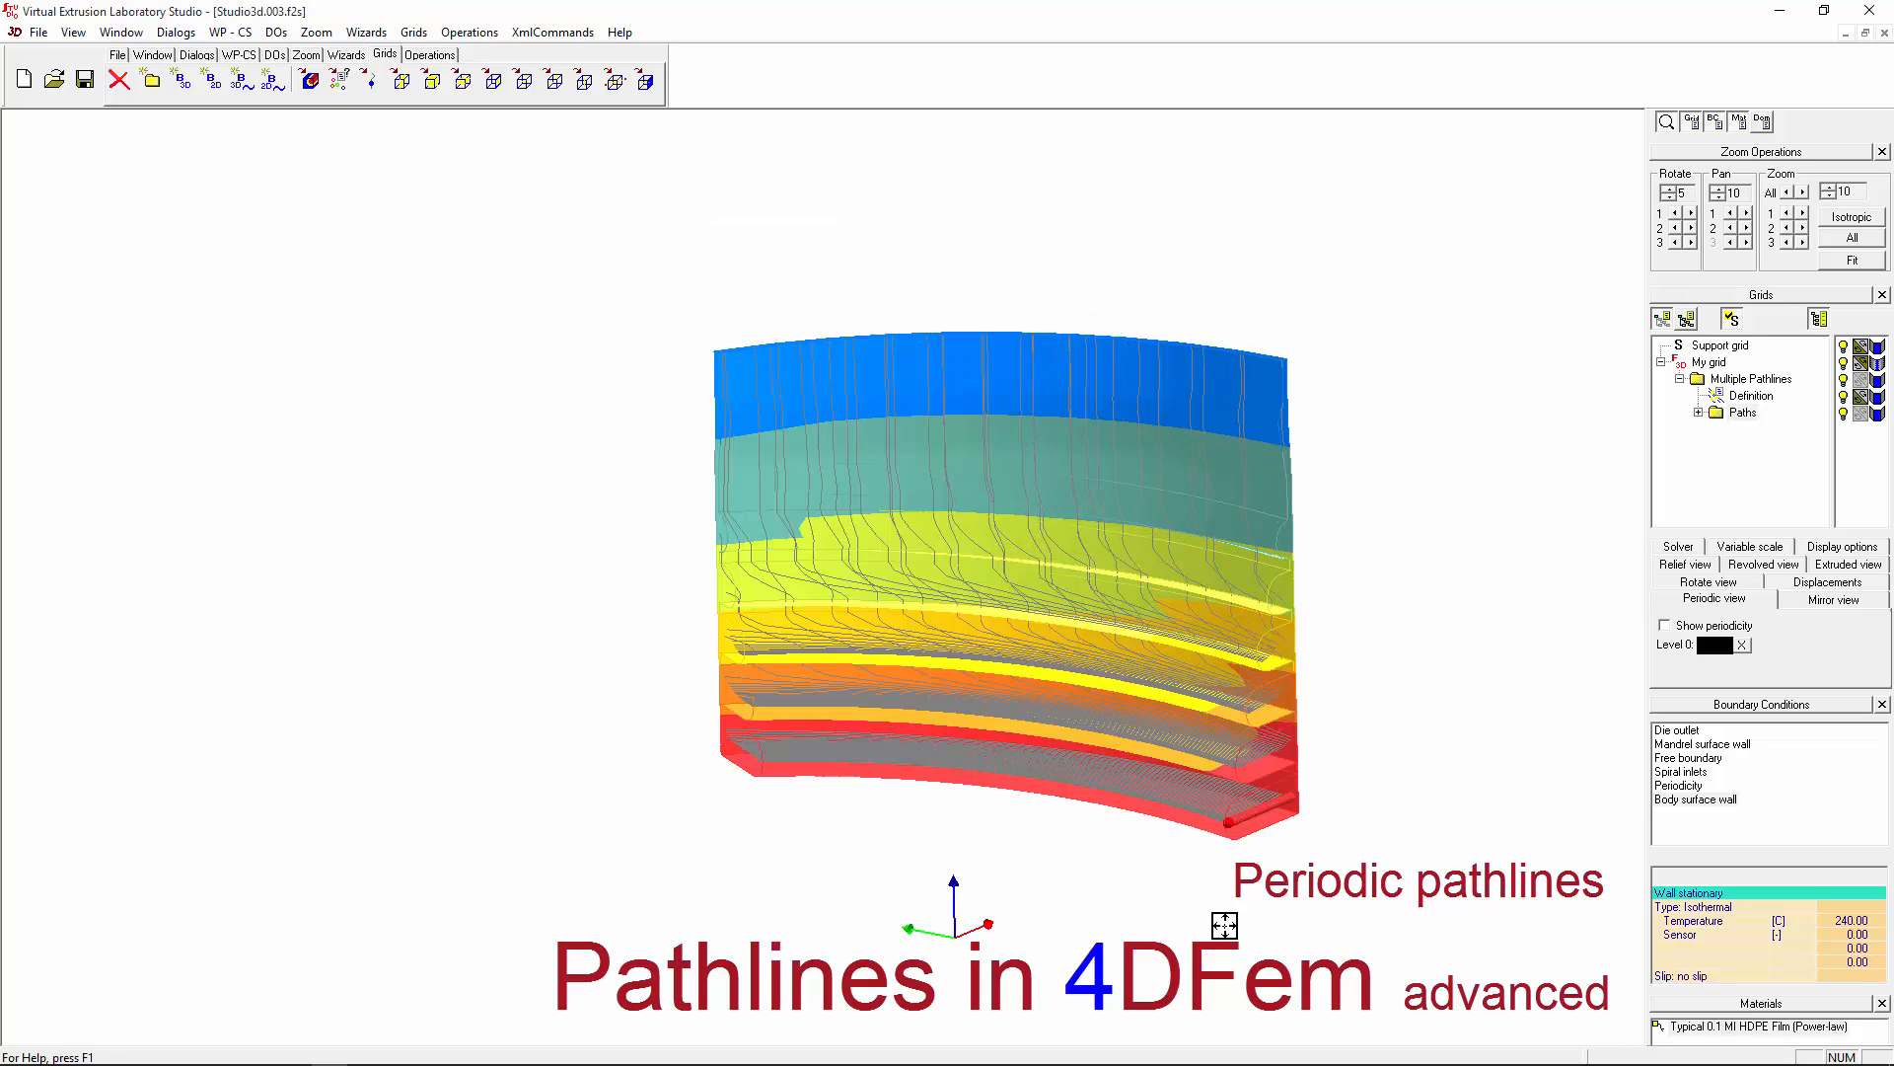
pyautogui.moveTo(940, 686); pyautogui.dragTo(1495, 562)
pyautogui.click(1688, 415)
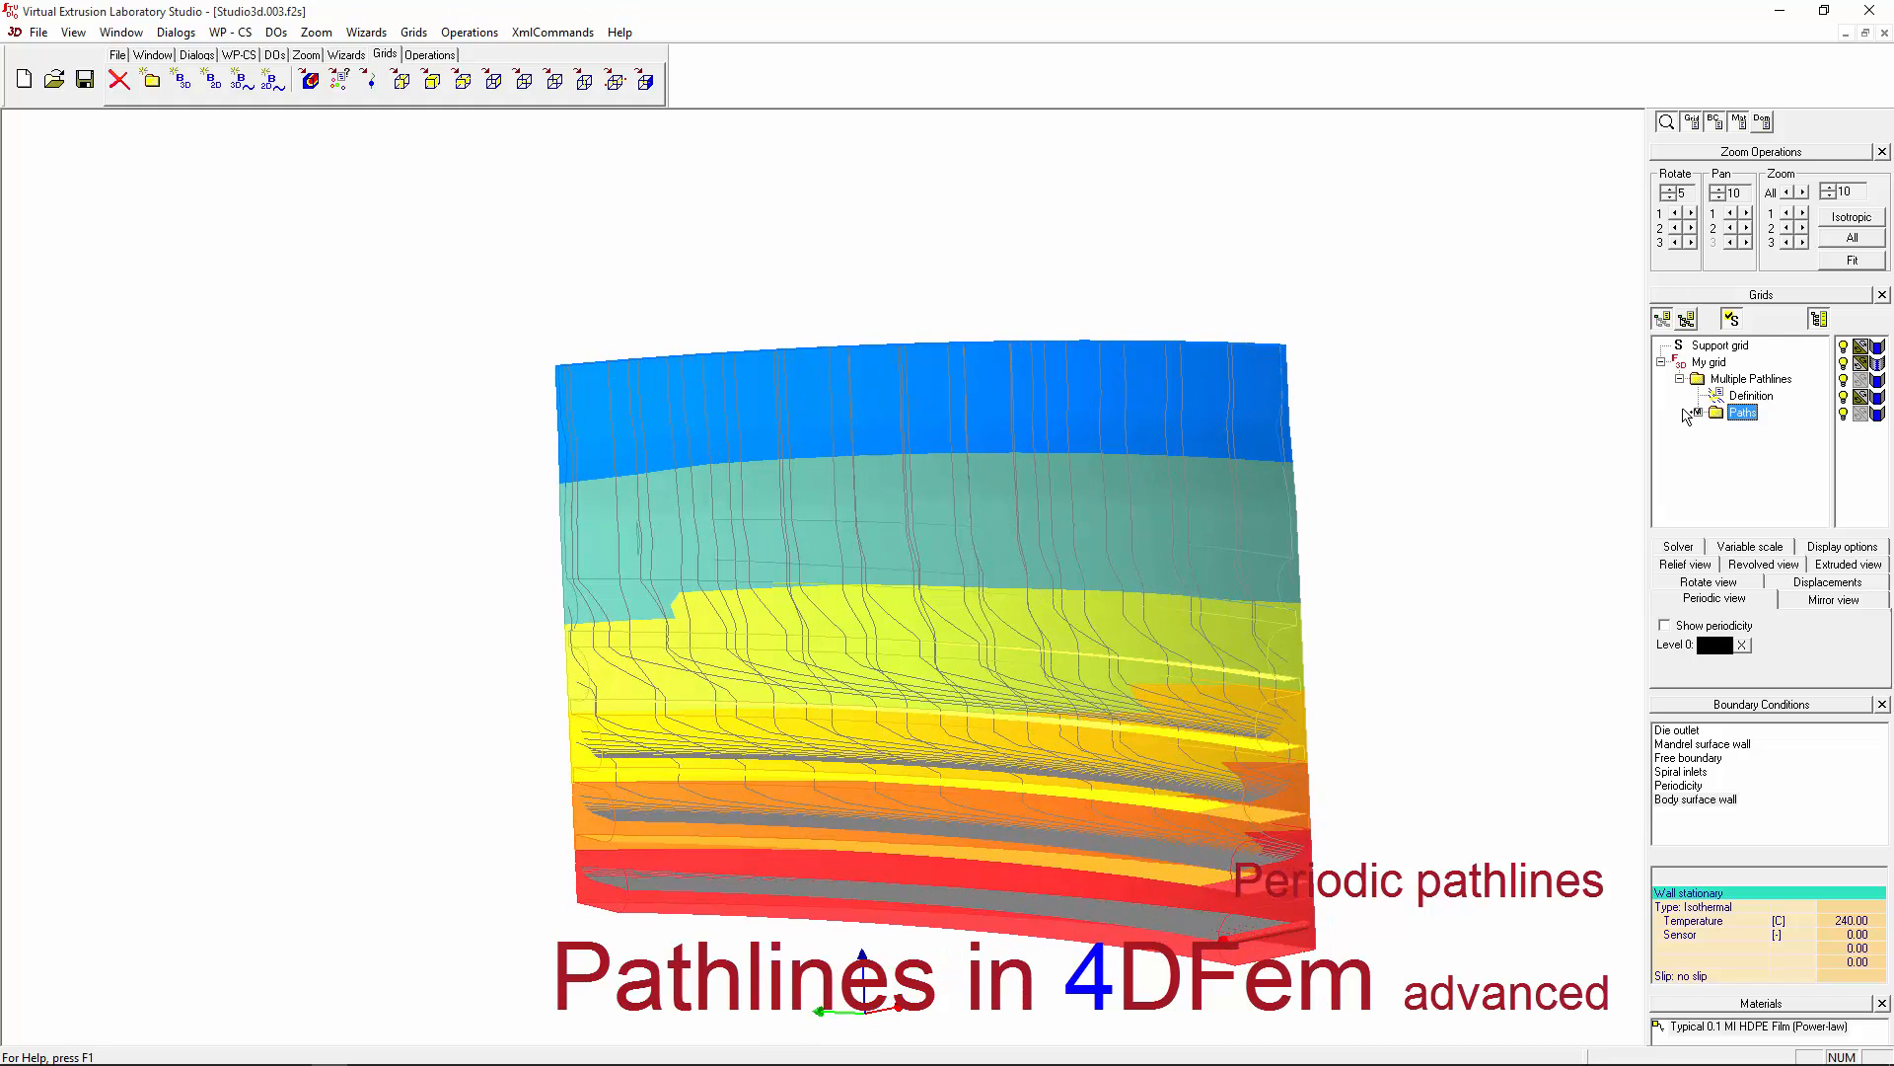
pyautogui.click(1697, 414)
pyautogui.click(1762, 448)
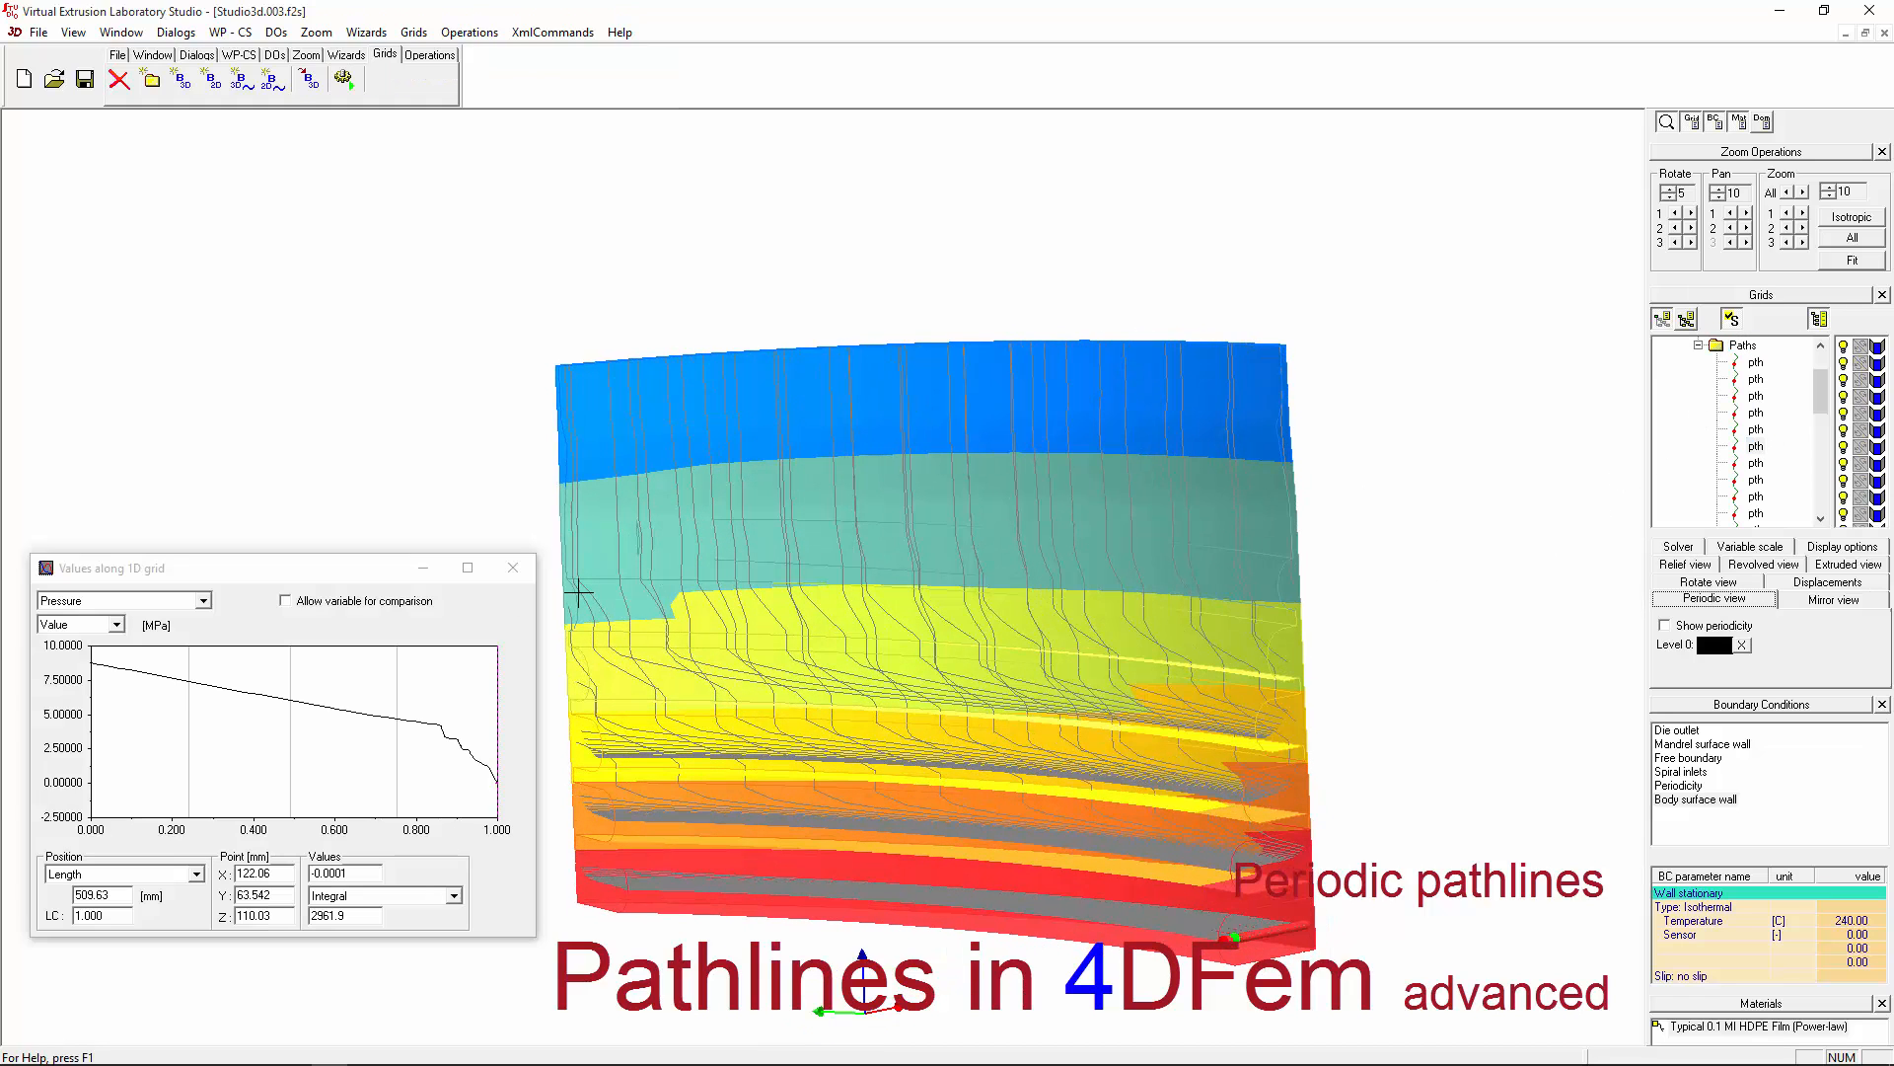
pyautogui.moveTo(182, 681); pyautogui.dragTo(492, 706)
pyautogui.moveTo(1099, 507); pyautogui.dragTo(1071, 555, button='middle')
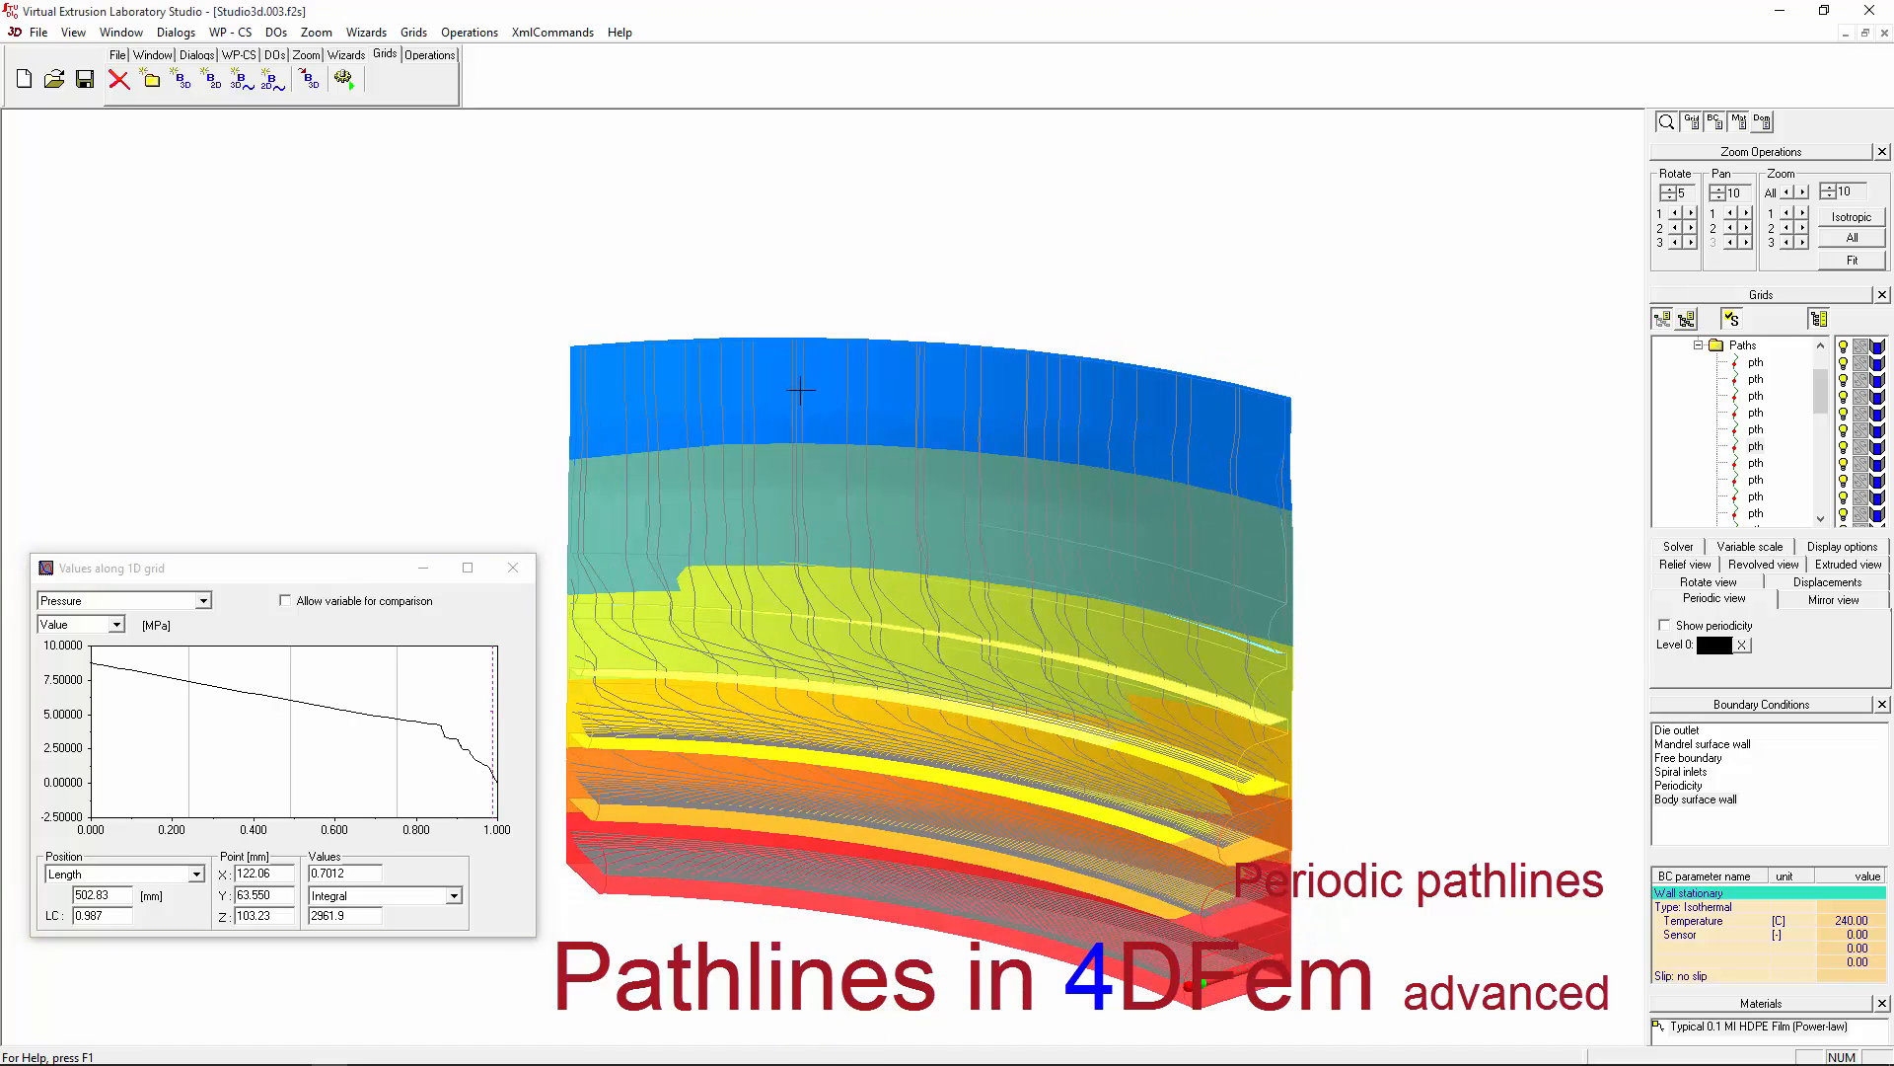
# Step: Disable Do pathlines periodic for Pathlines & Streamlines in the application's grid settings and close the settings
pyautogui.scroll(3, 800, 390)
pyautogui.scroll(-7, 1073, 412)
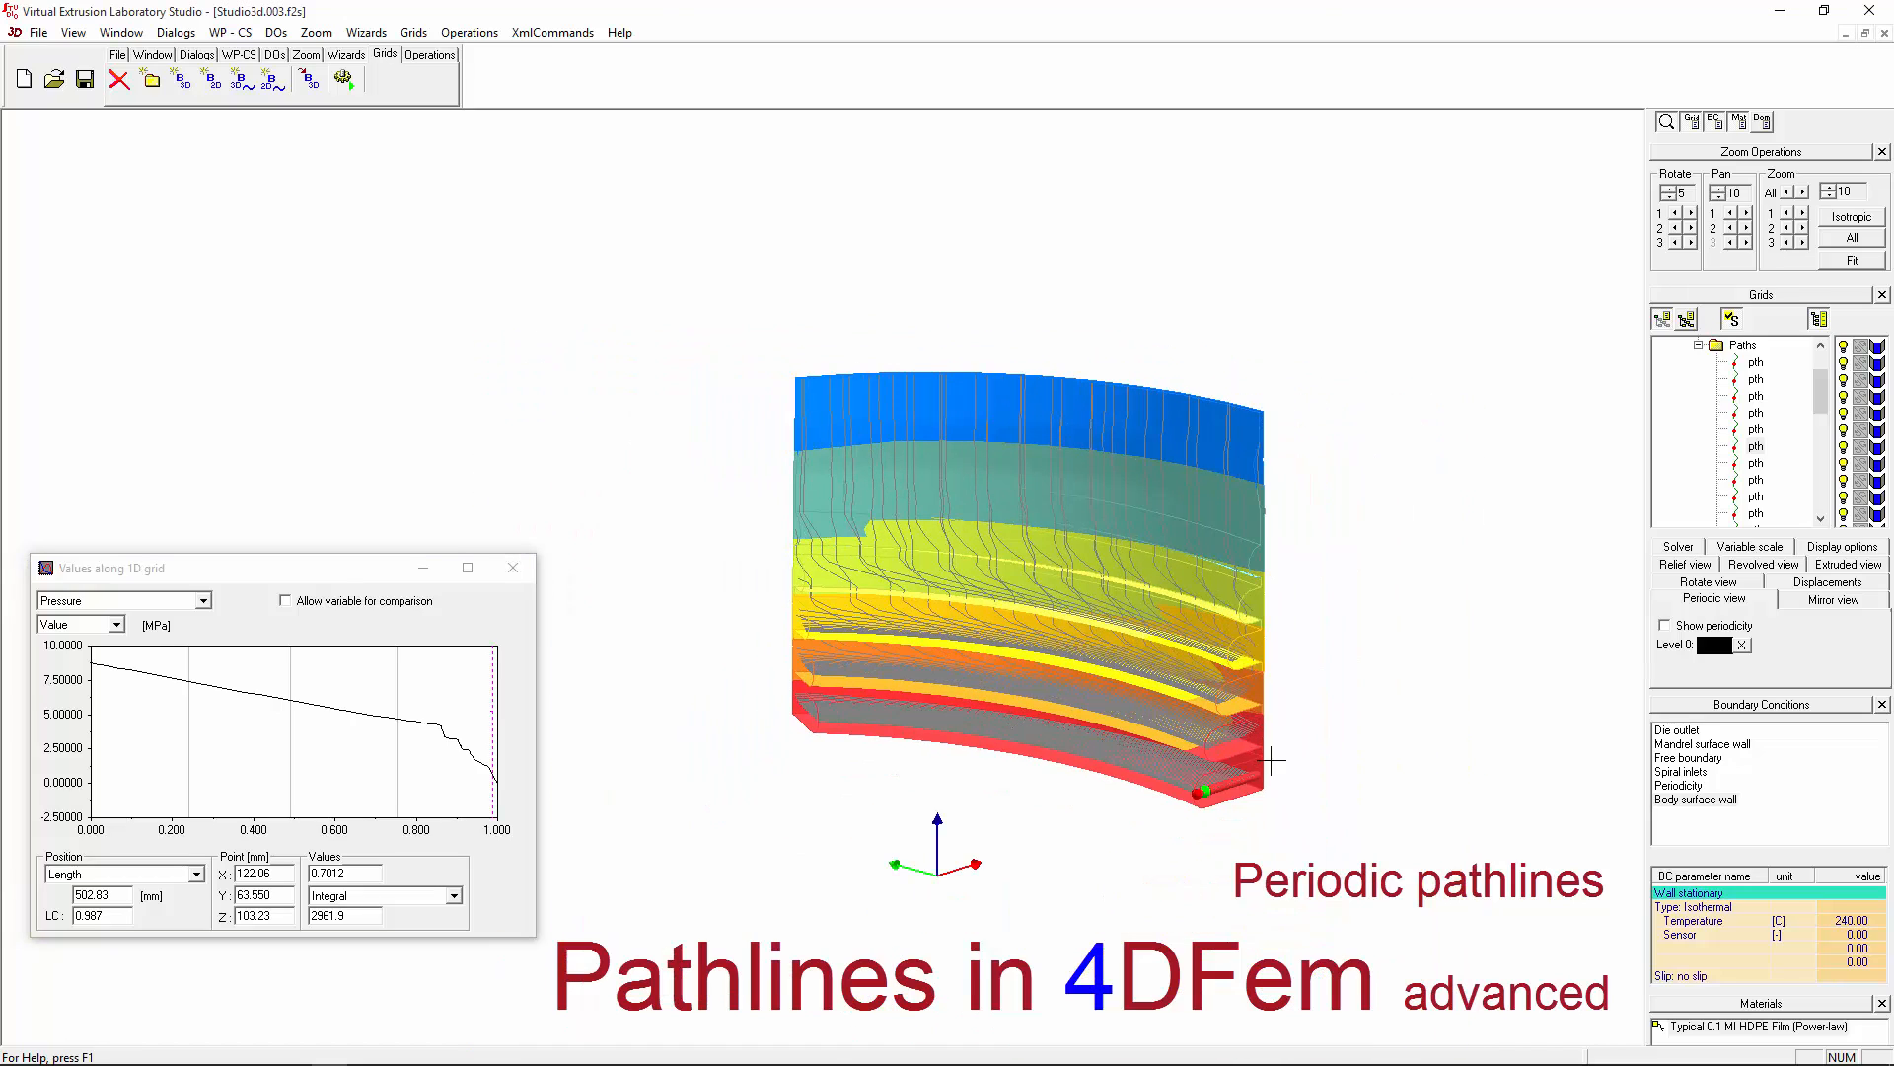
pyautogui.moveTo(909, 576); pyautogui.dragTo(1102, 543, button='middle')
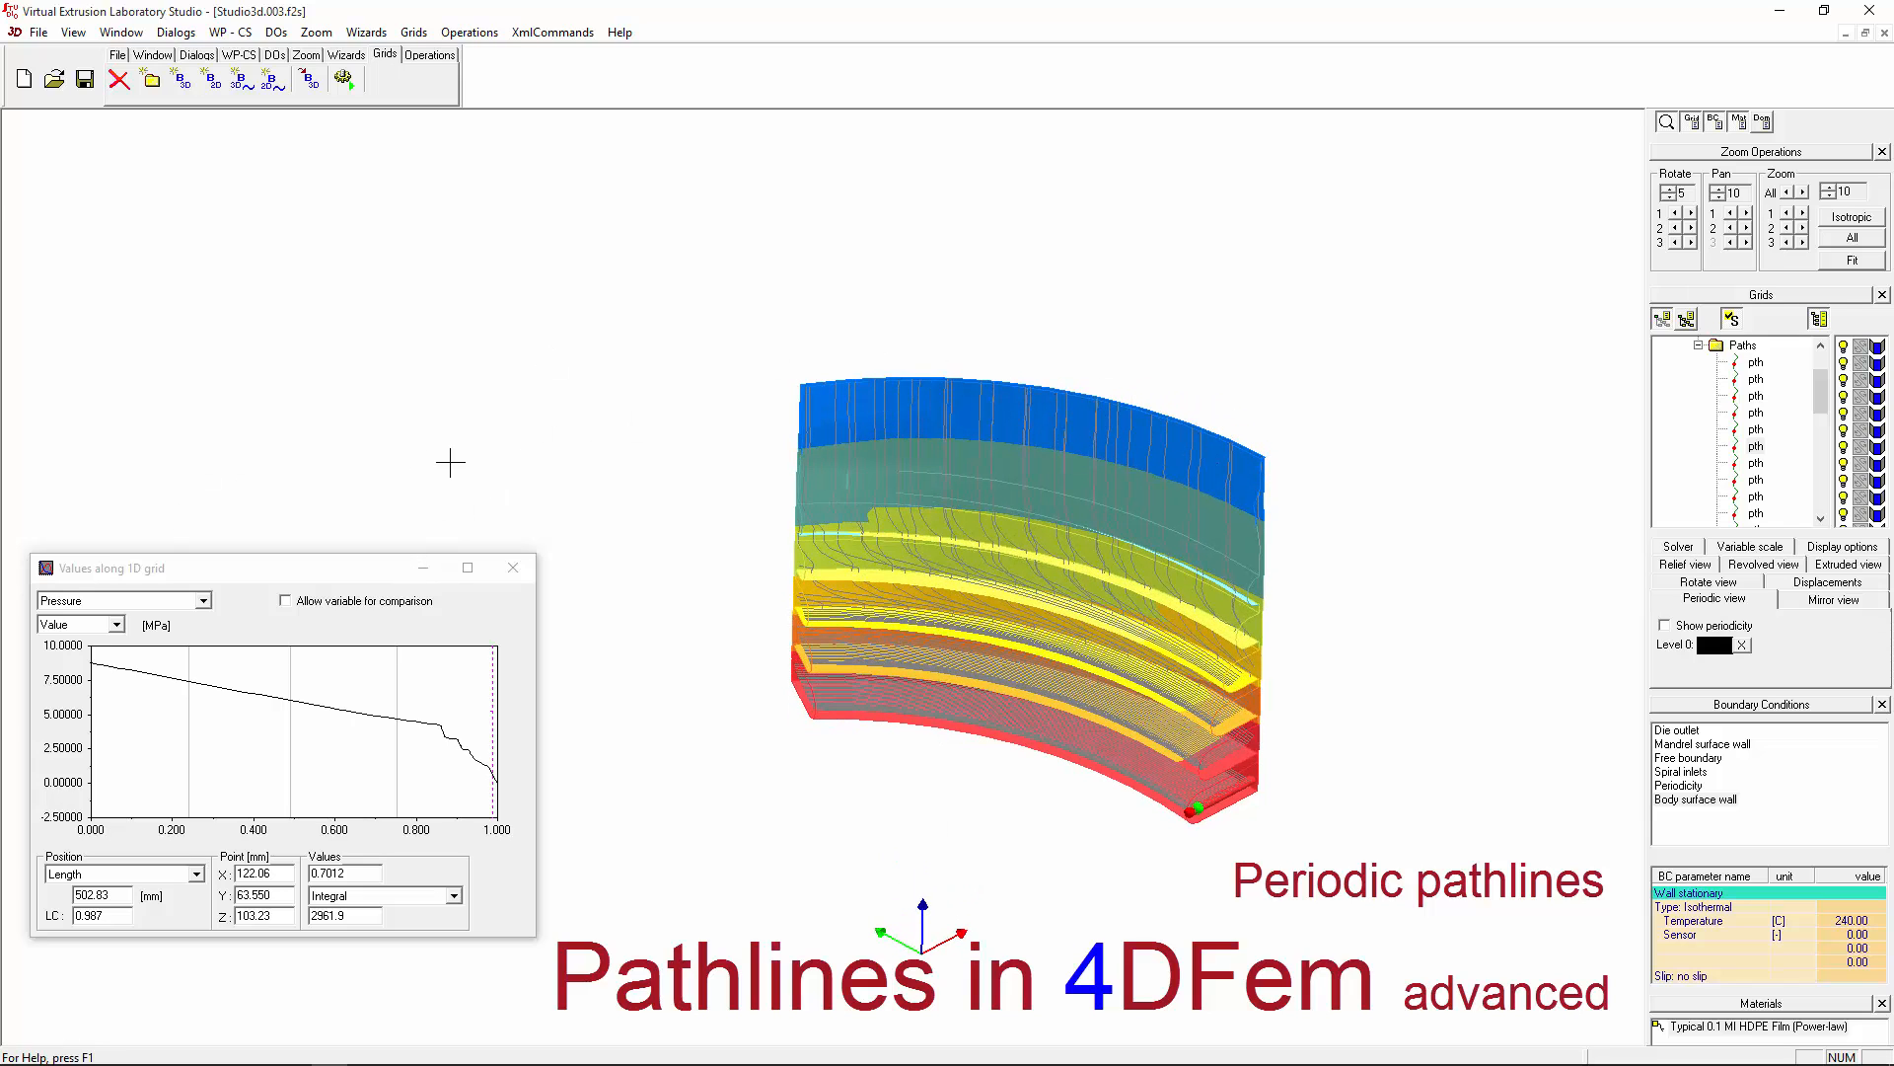
pyautogui.moveTo(720, 385); pyautogui.dragTo(795, 582, button='middle')
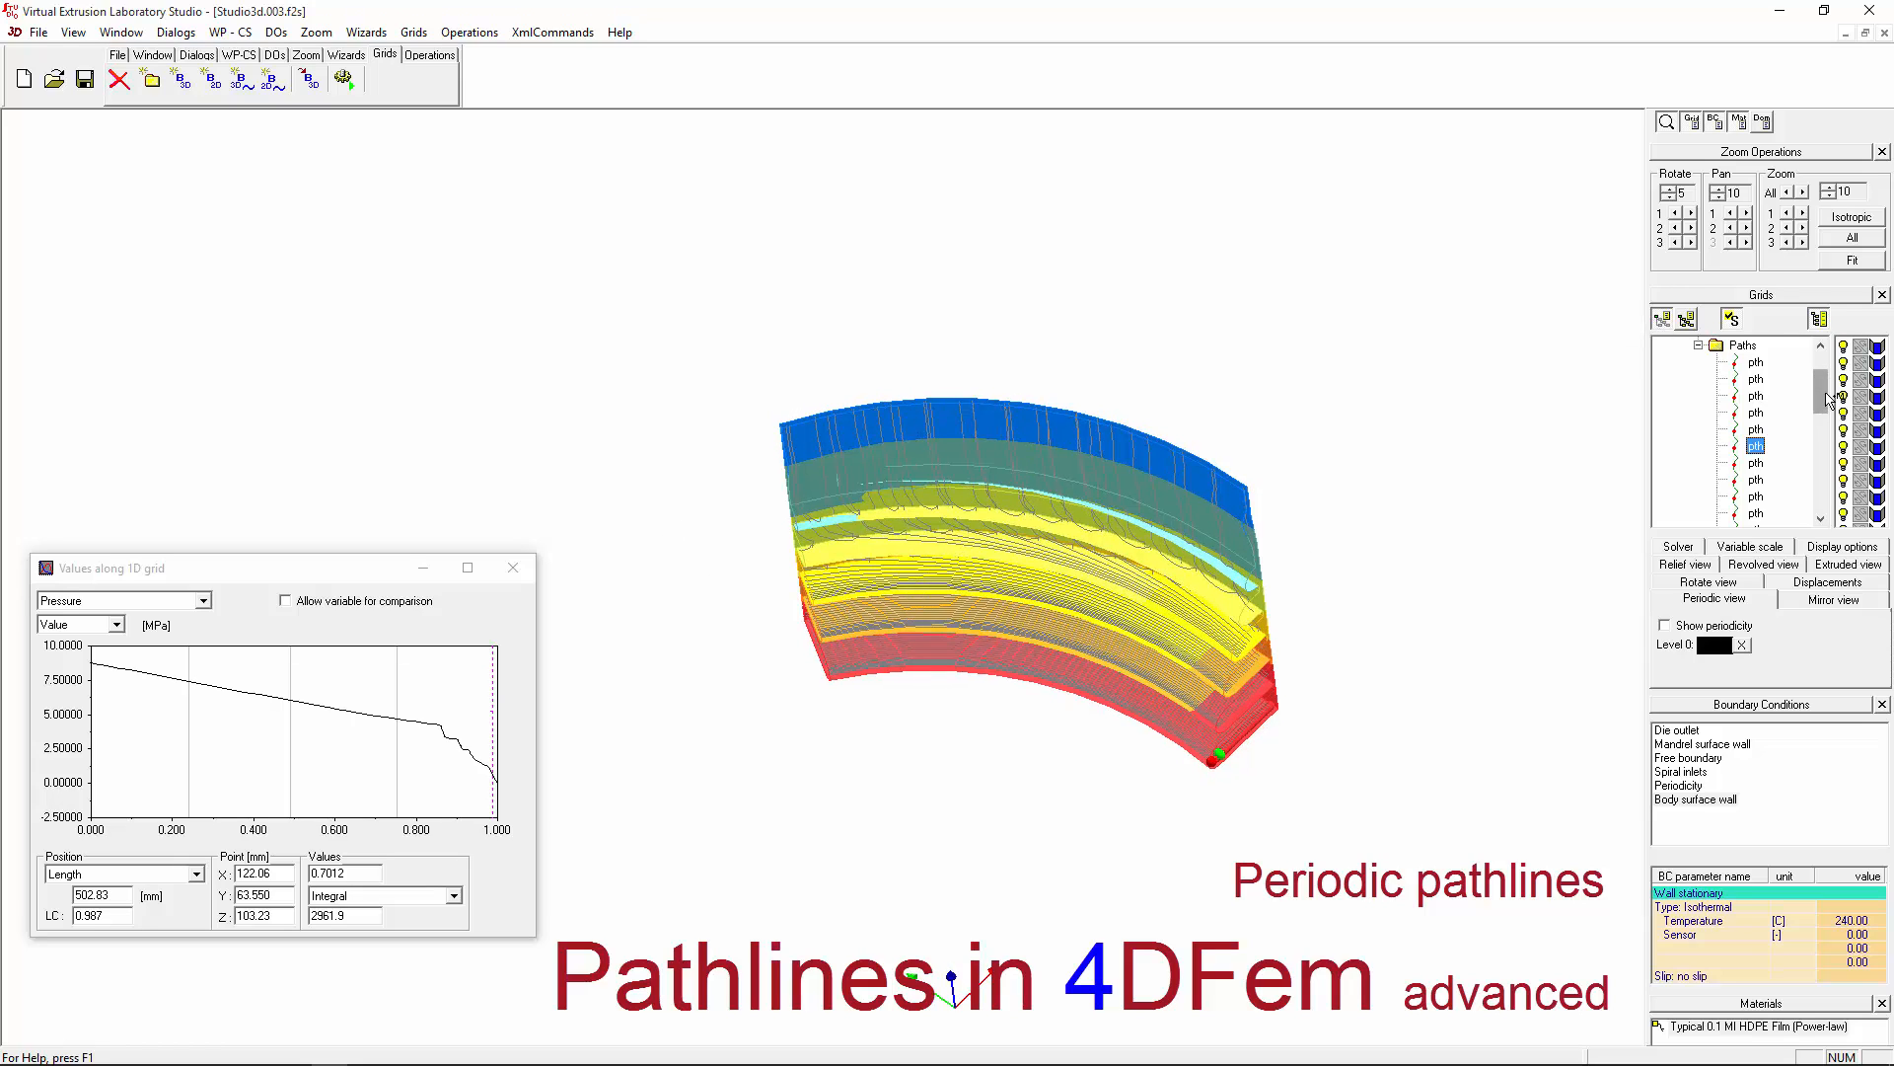
pyautogui.scroll(2, 1828, 398)
pyautogui.click(196, 55)
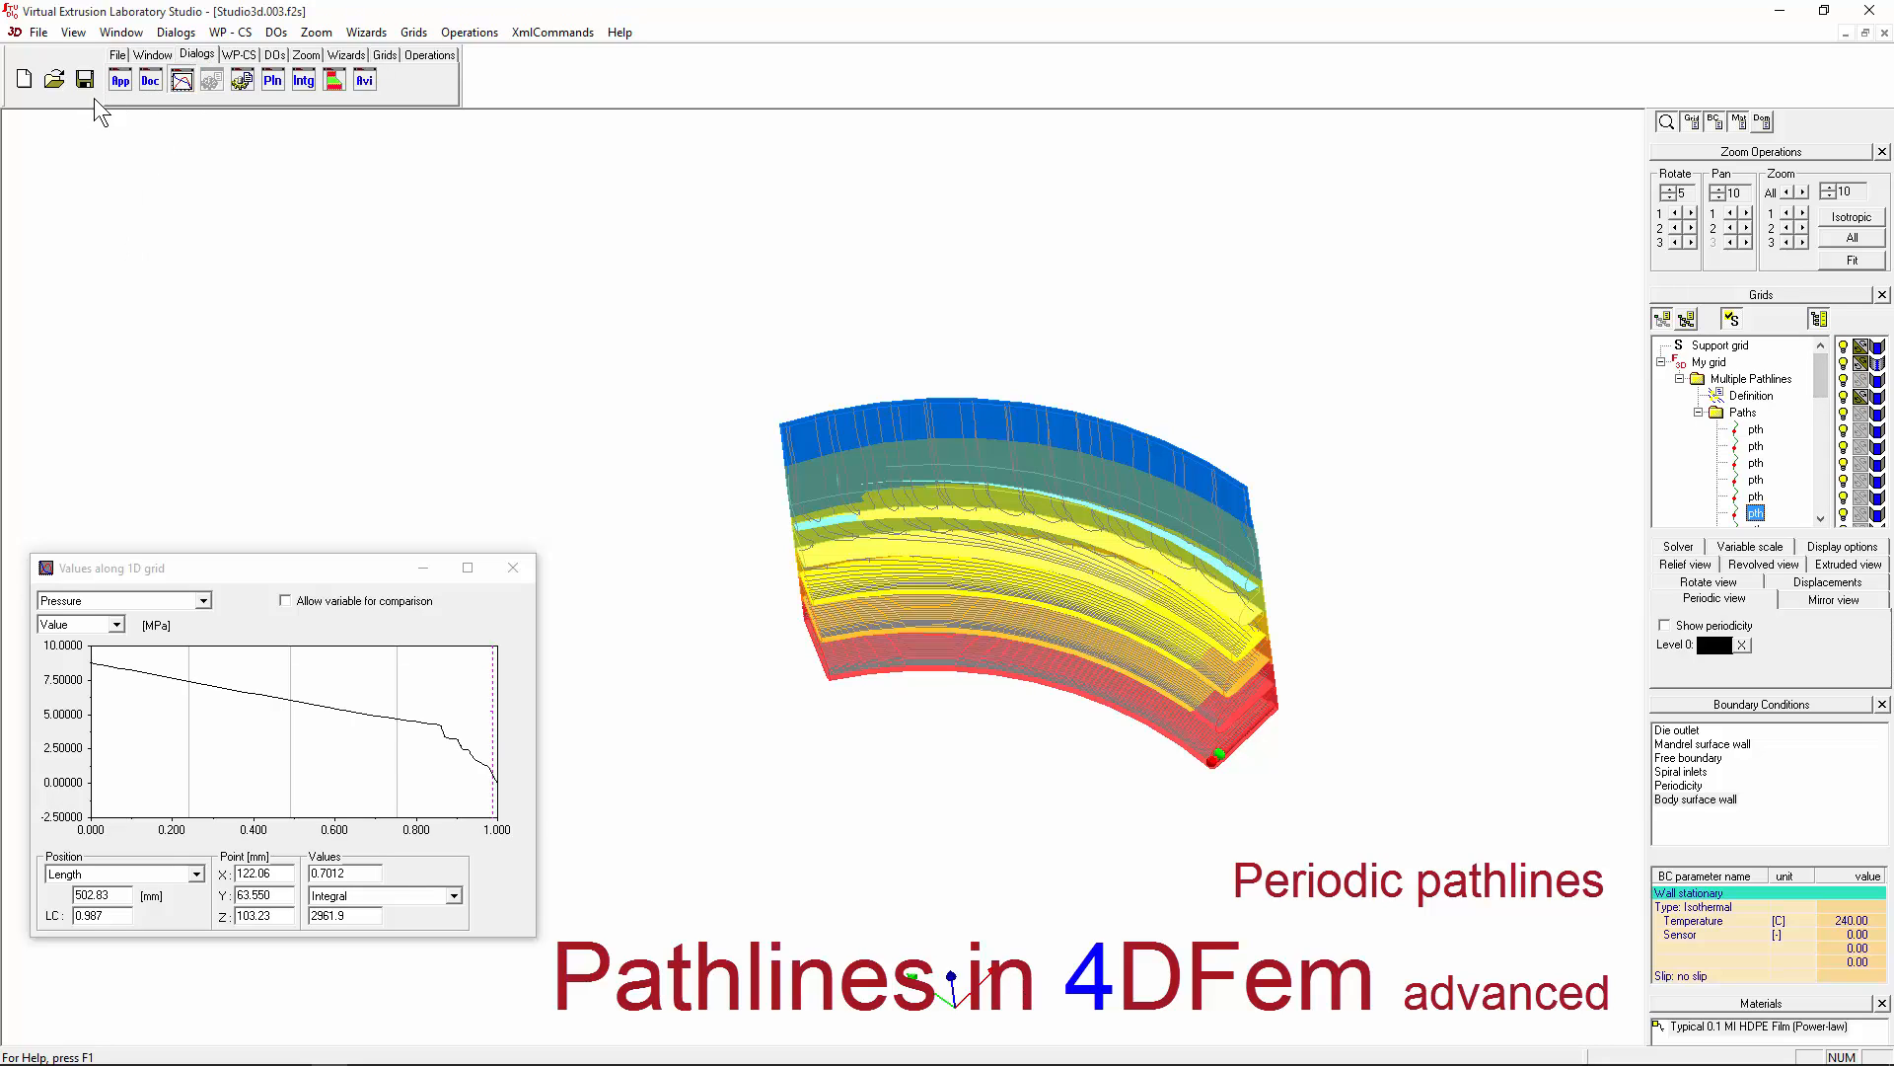
pyautogui.click(119, 80)
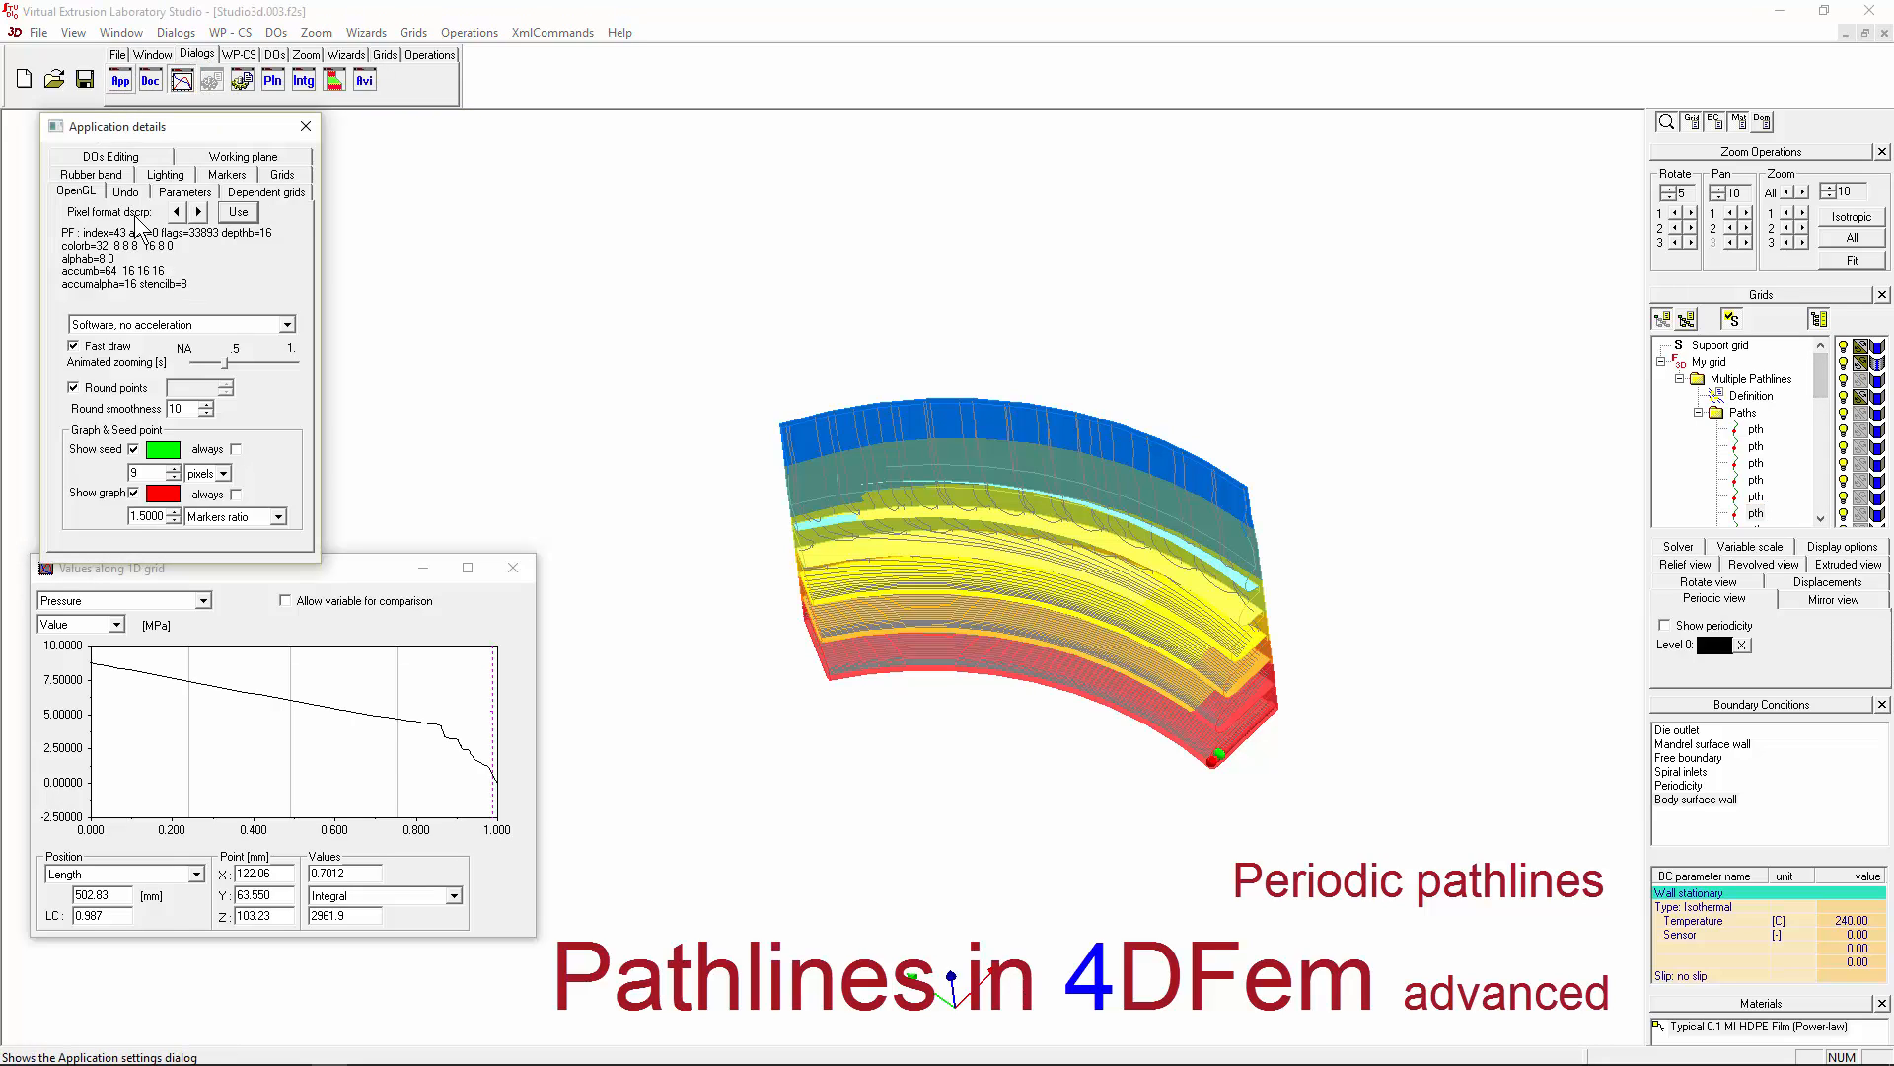
pyautogui.click(283, 175)
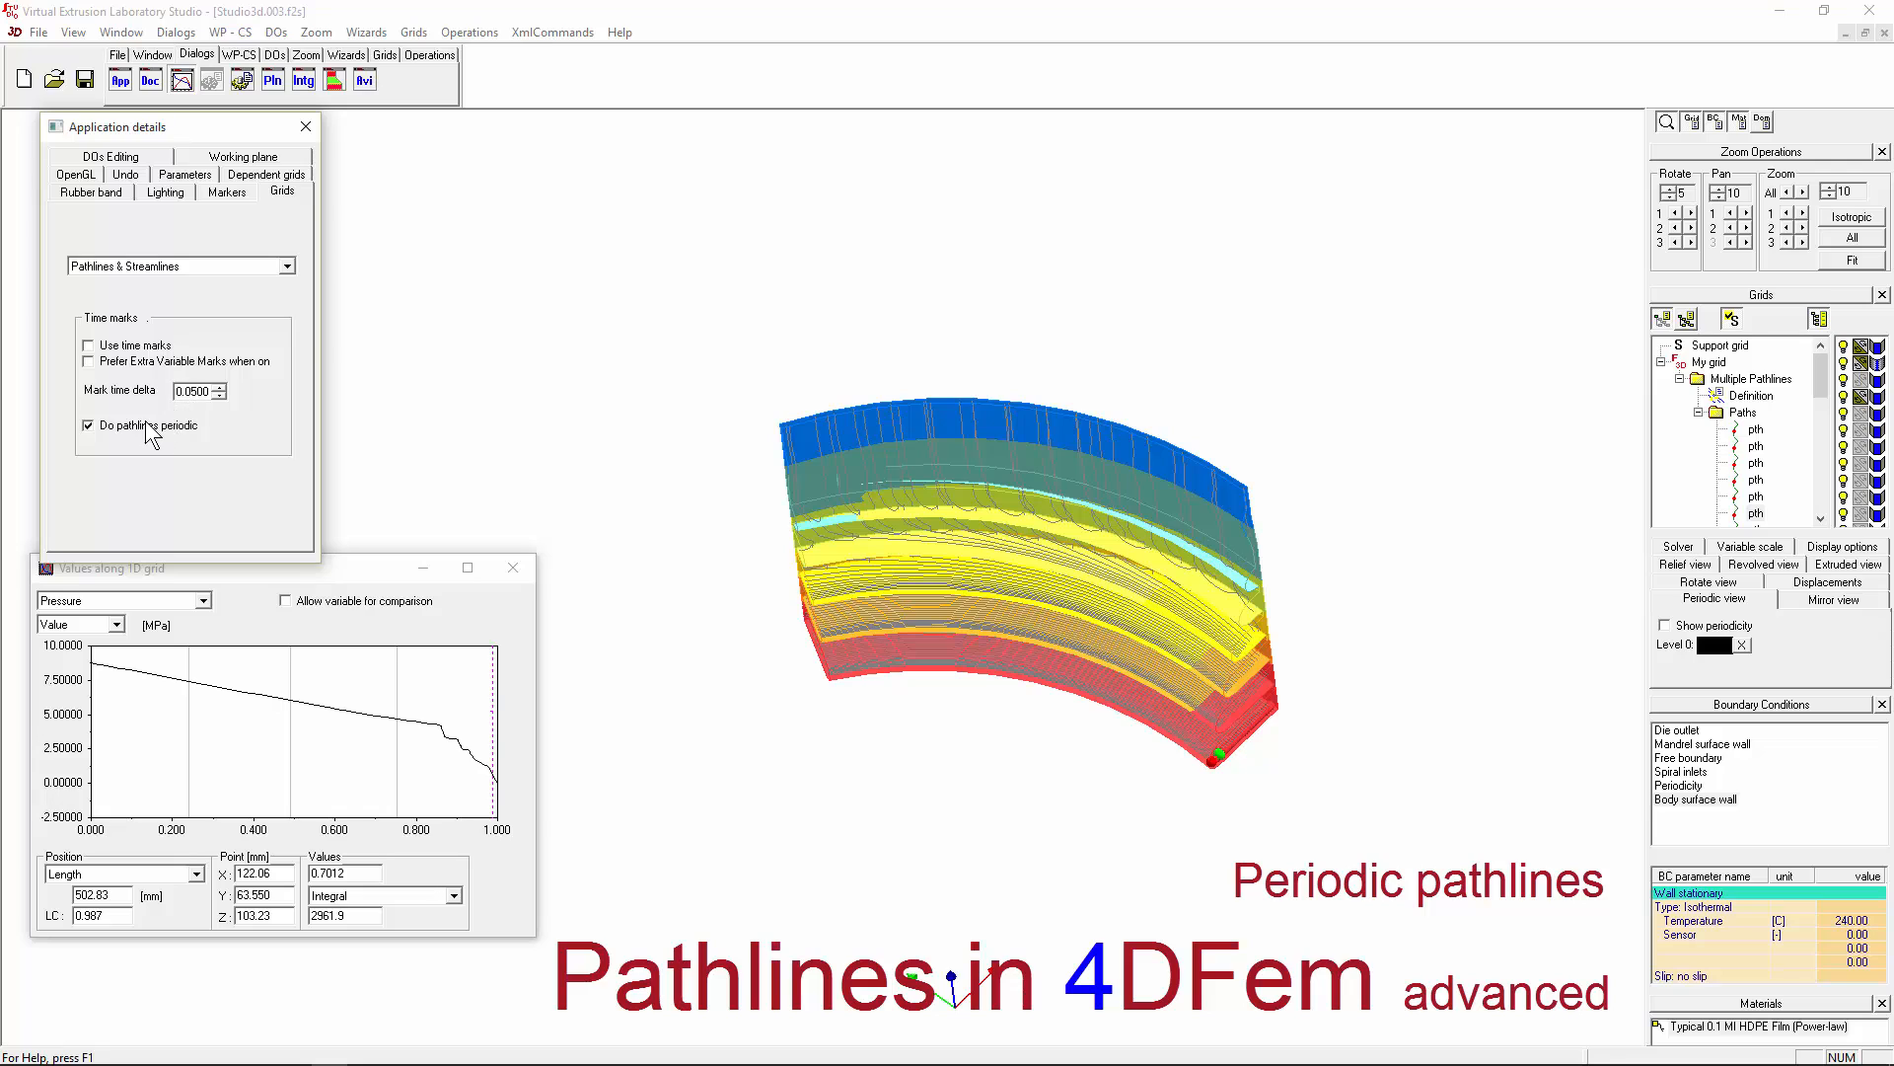
pyautogui.click(306, 127)
# Step: Recalculate the multiple pathlines from the Definition grid as non-periodic paths
pyautogui.click(1752, 395)
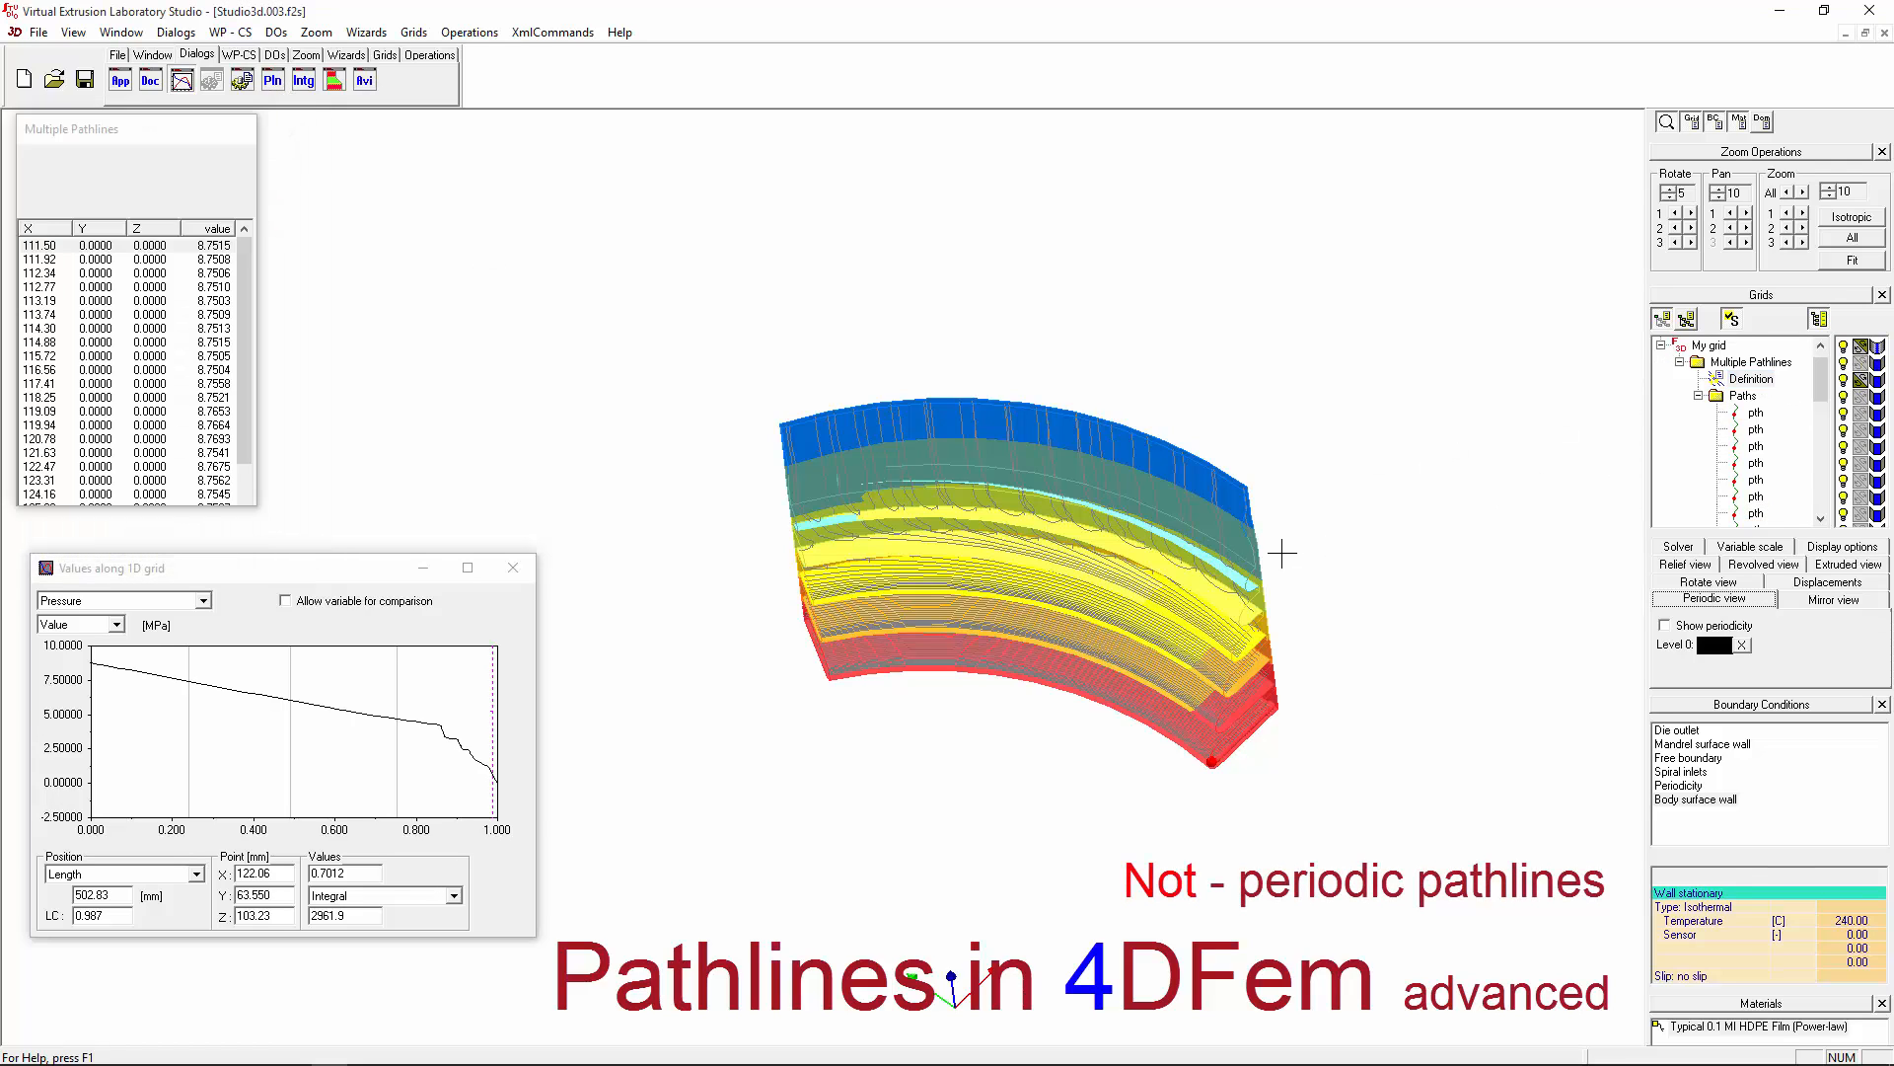
pyautogui.click(387, 54)
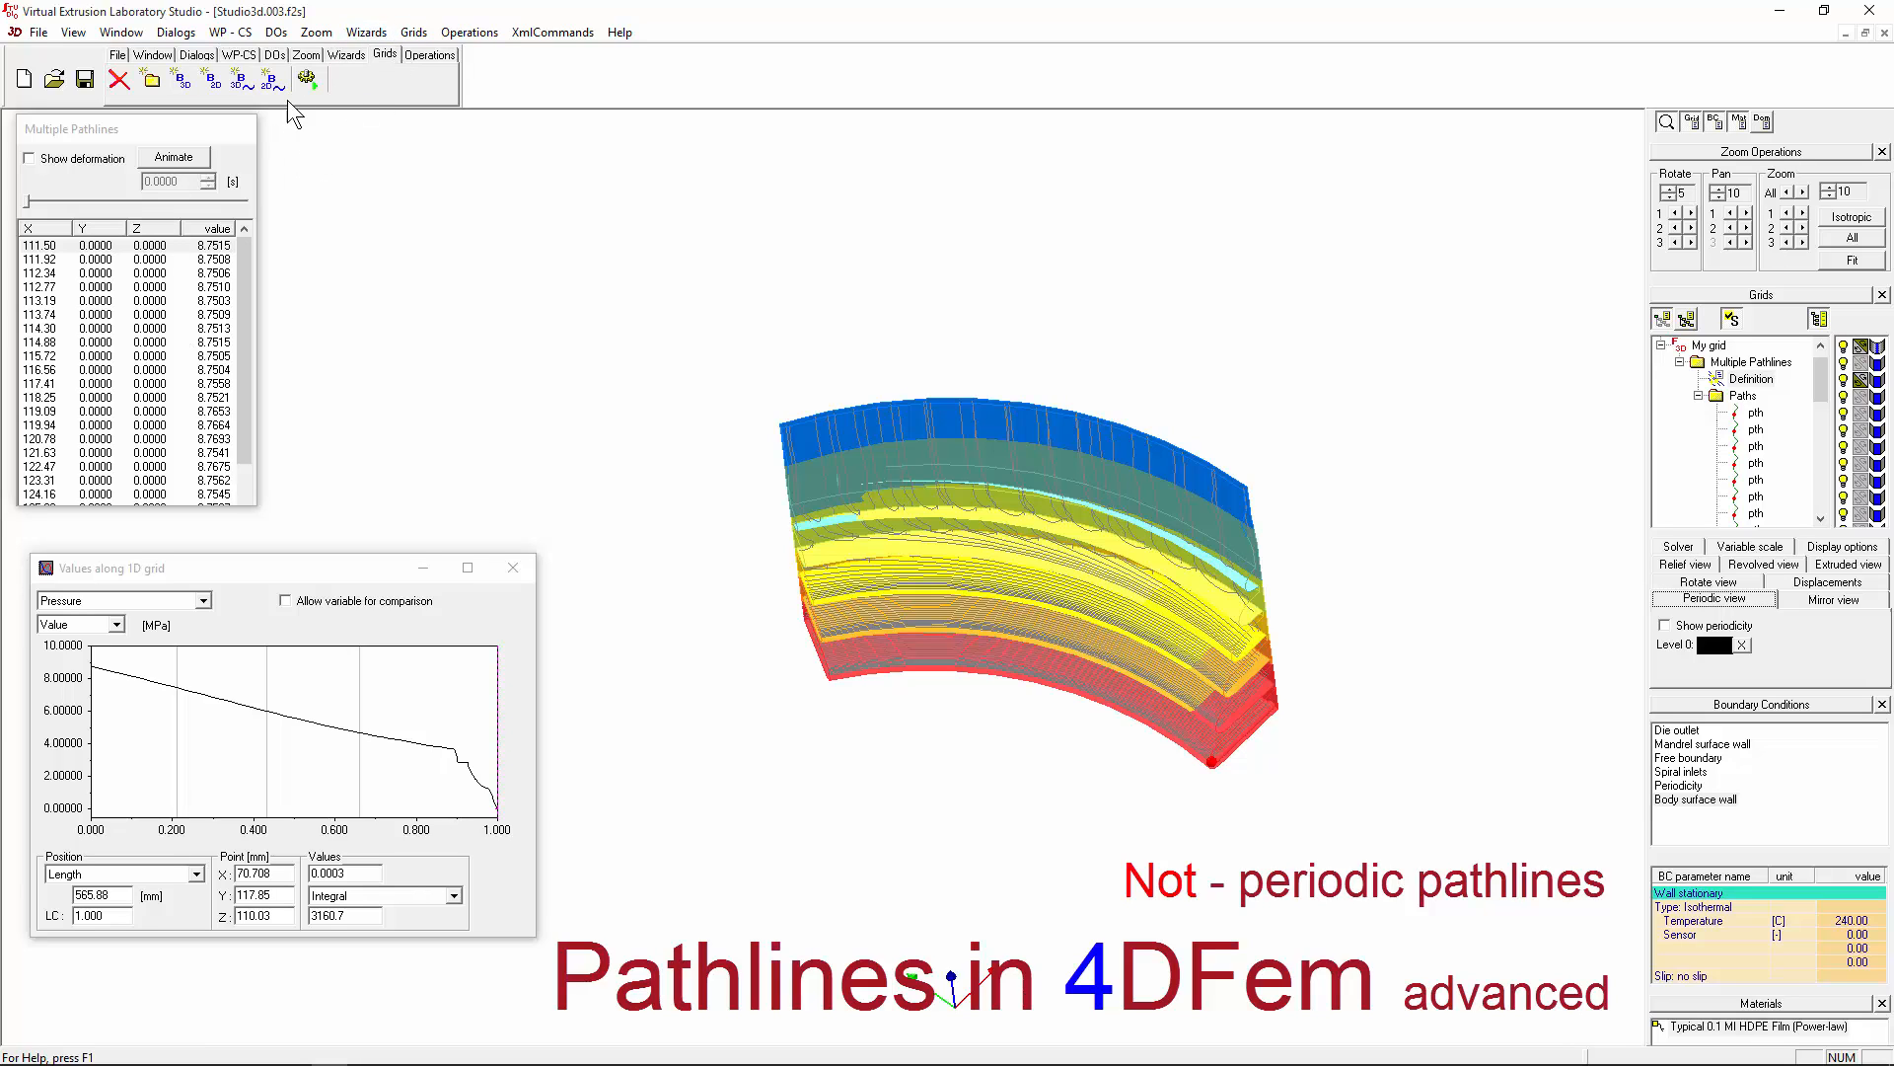
pyautogui.click(307, 79)
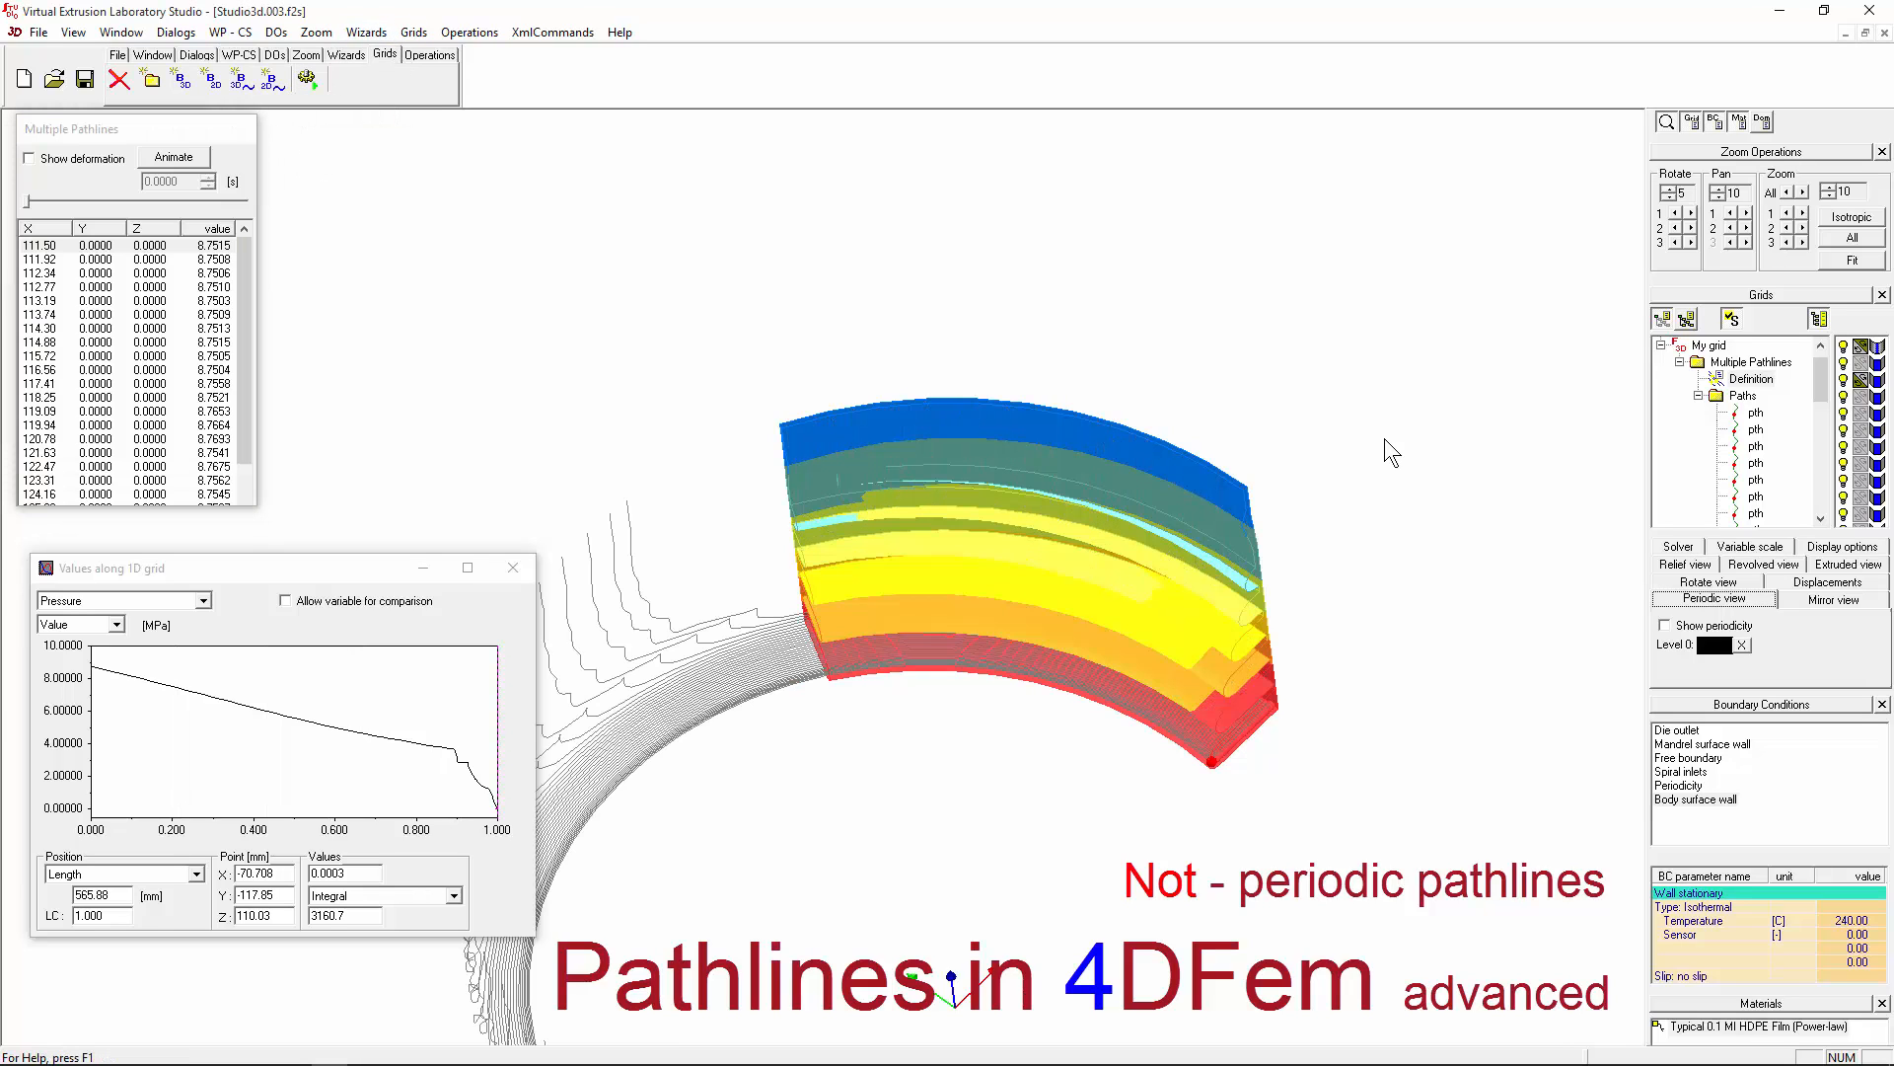
pyautogui.moveTo(865, 649); pyautogui.dragTo(1135, 728)
pyautogui.moveTo(900, 659); pyautogui.dragTo(1019, 409)
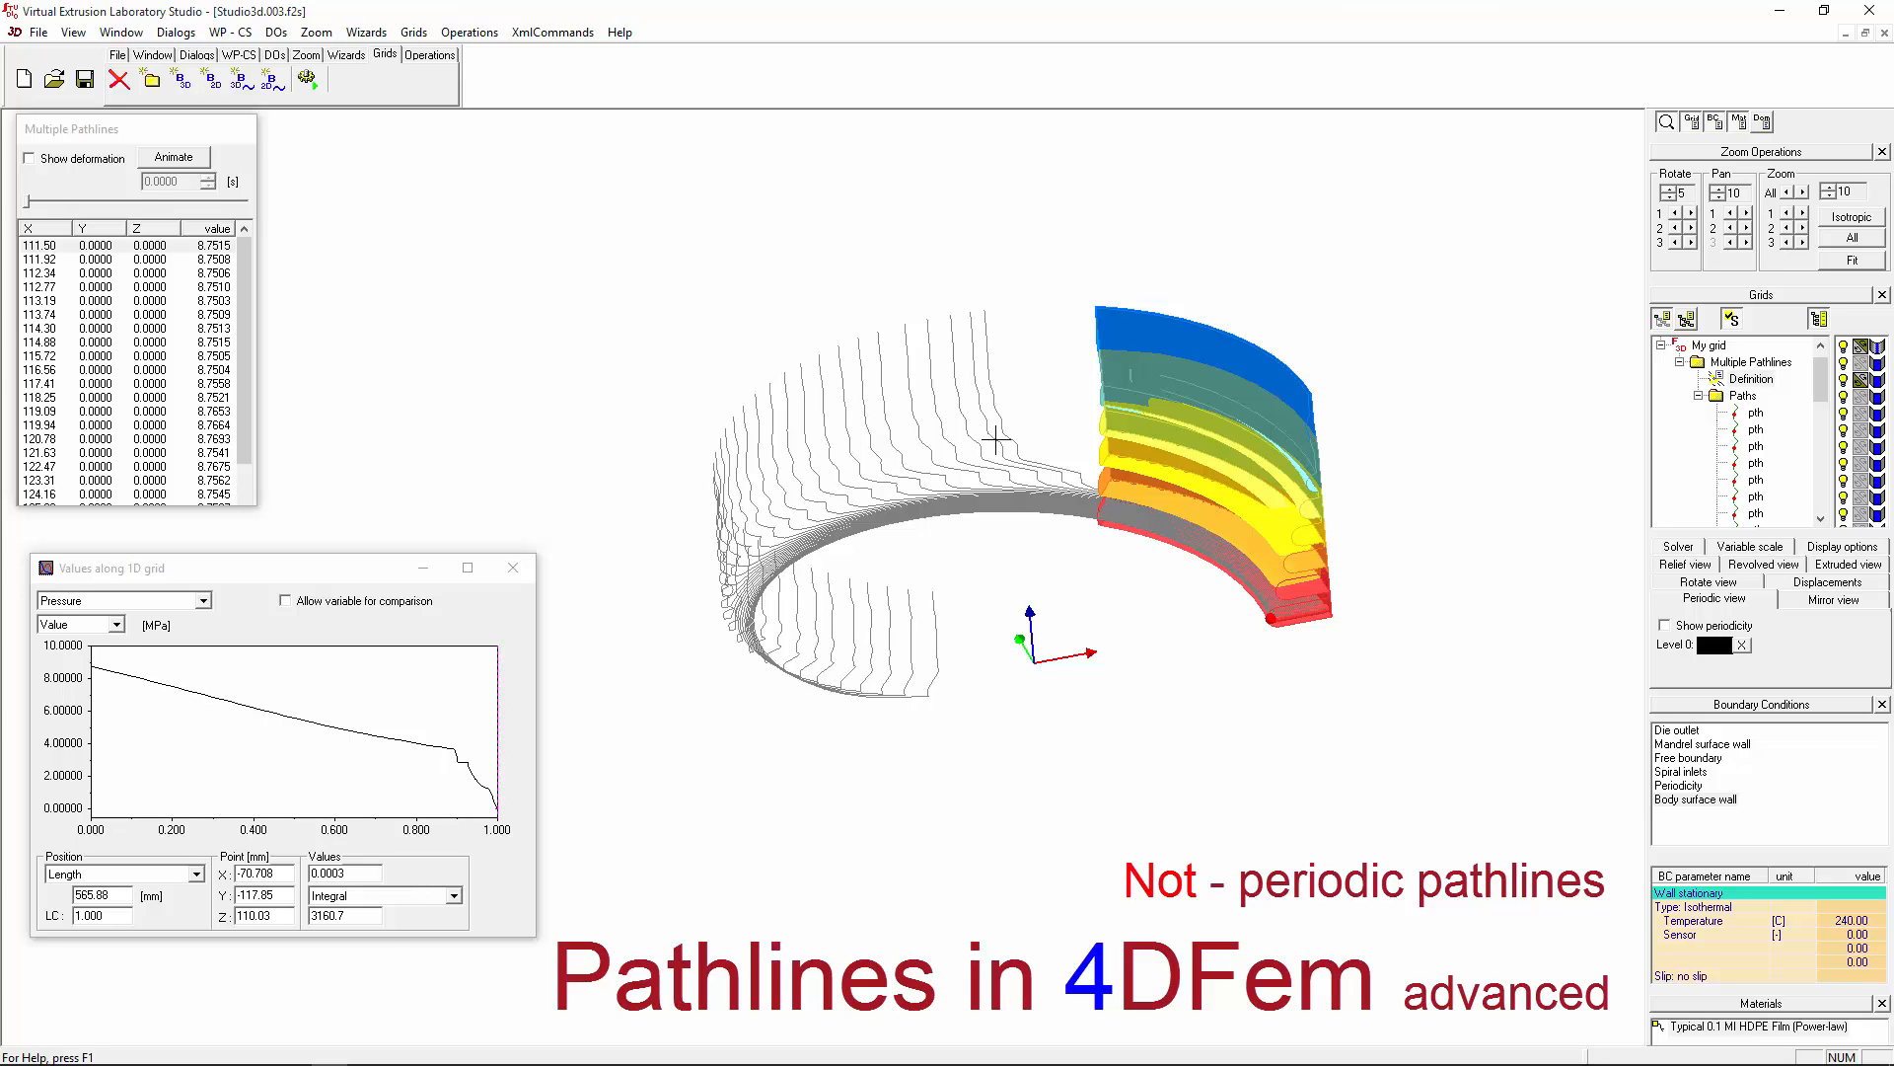
pyautogui.moveTo(996, 440); pyautogui.dragTo(1026, 538)
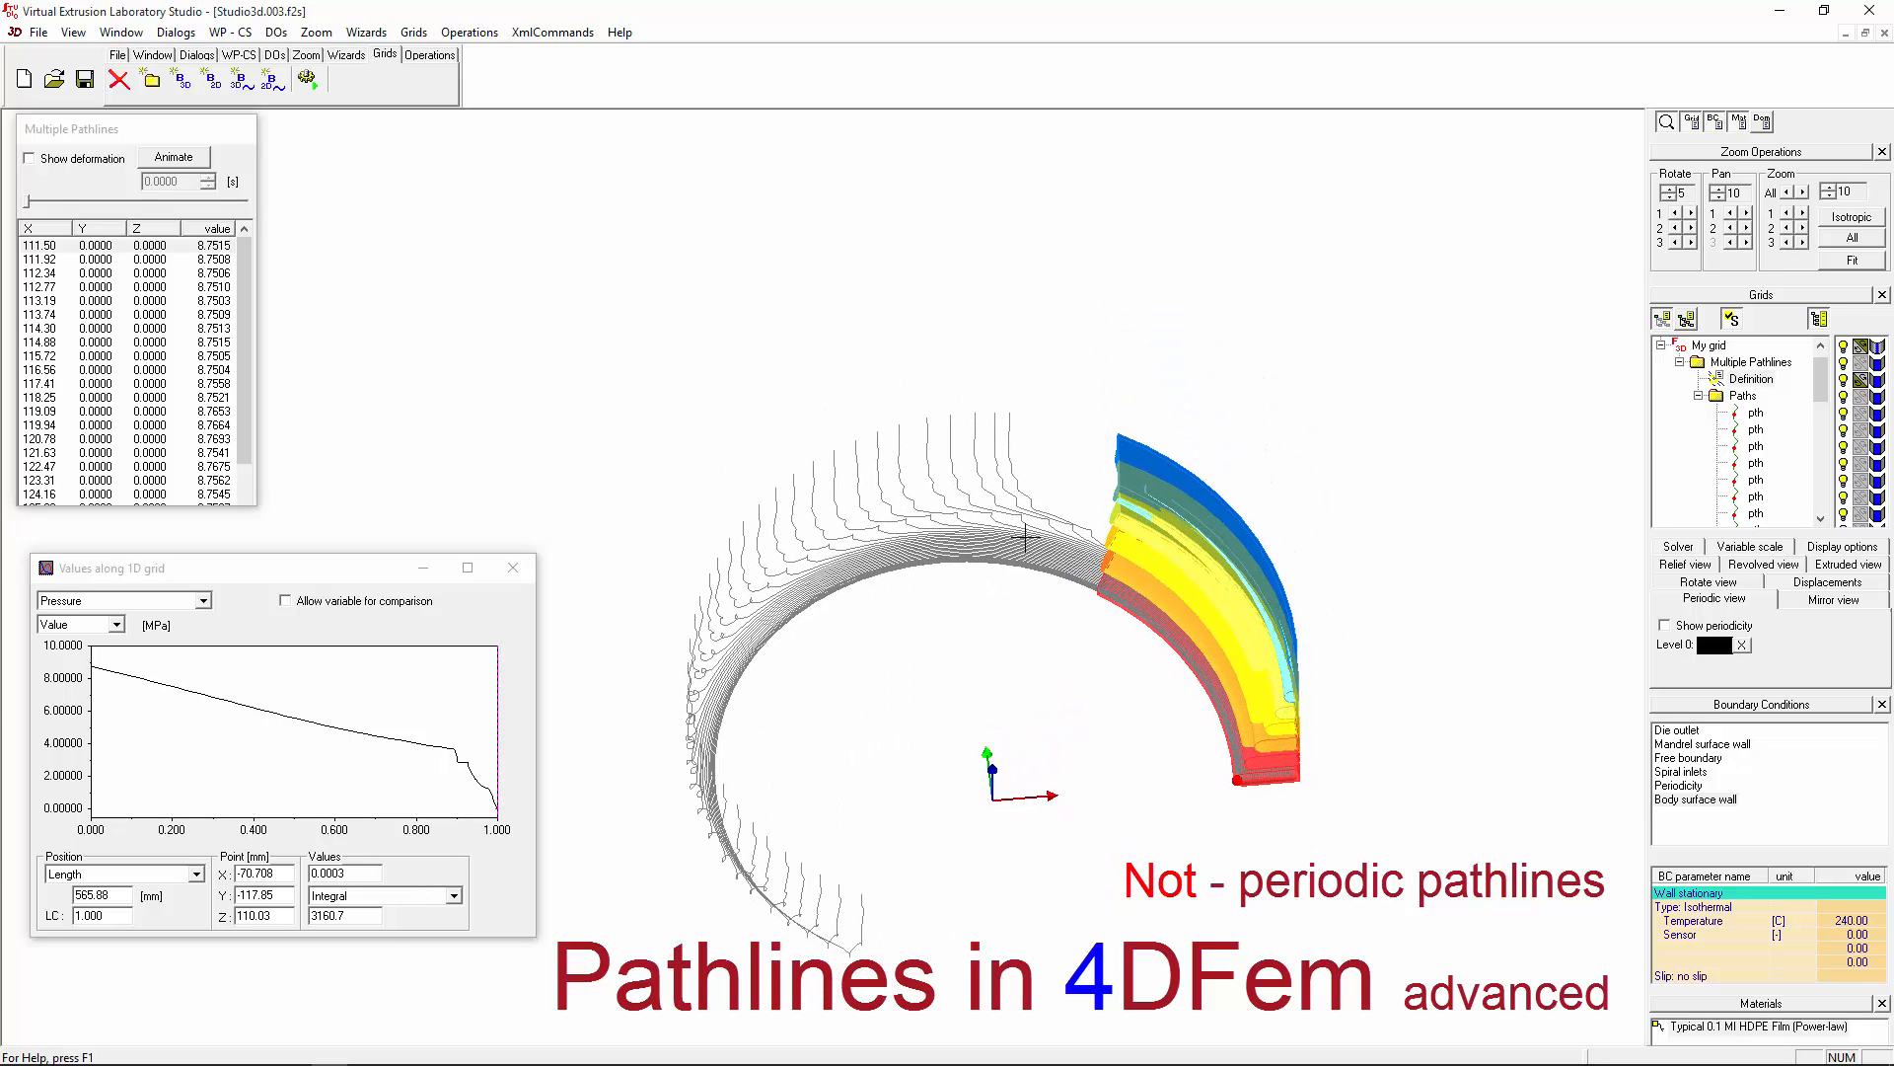
pyautogui.scroll(-7, 979, 365)
pyautogui.moveTo(940, 473); pyautogui.dragTo(906, 573)
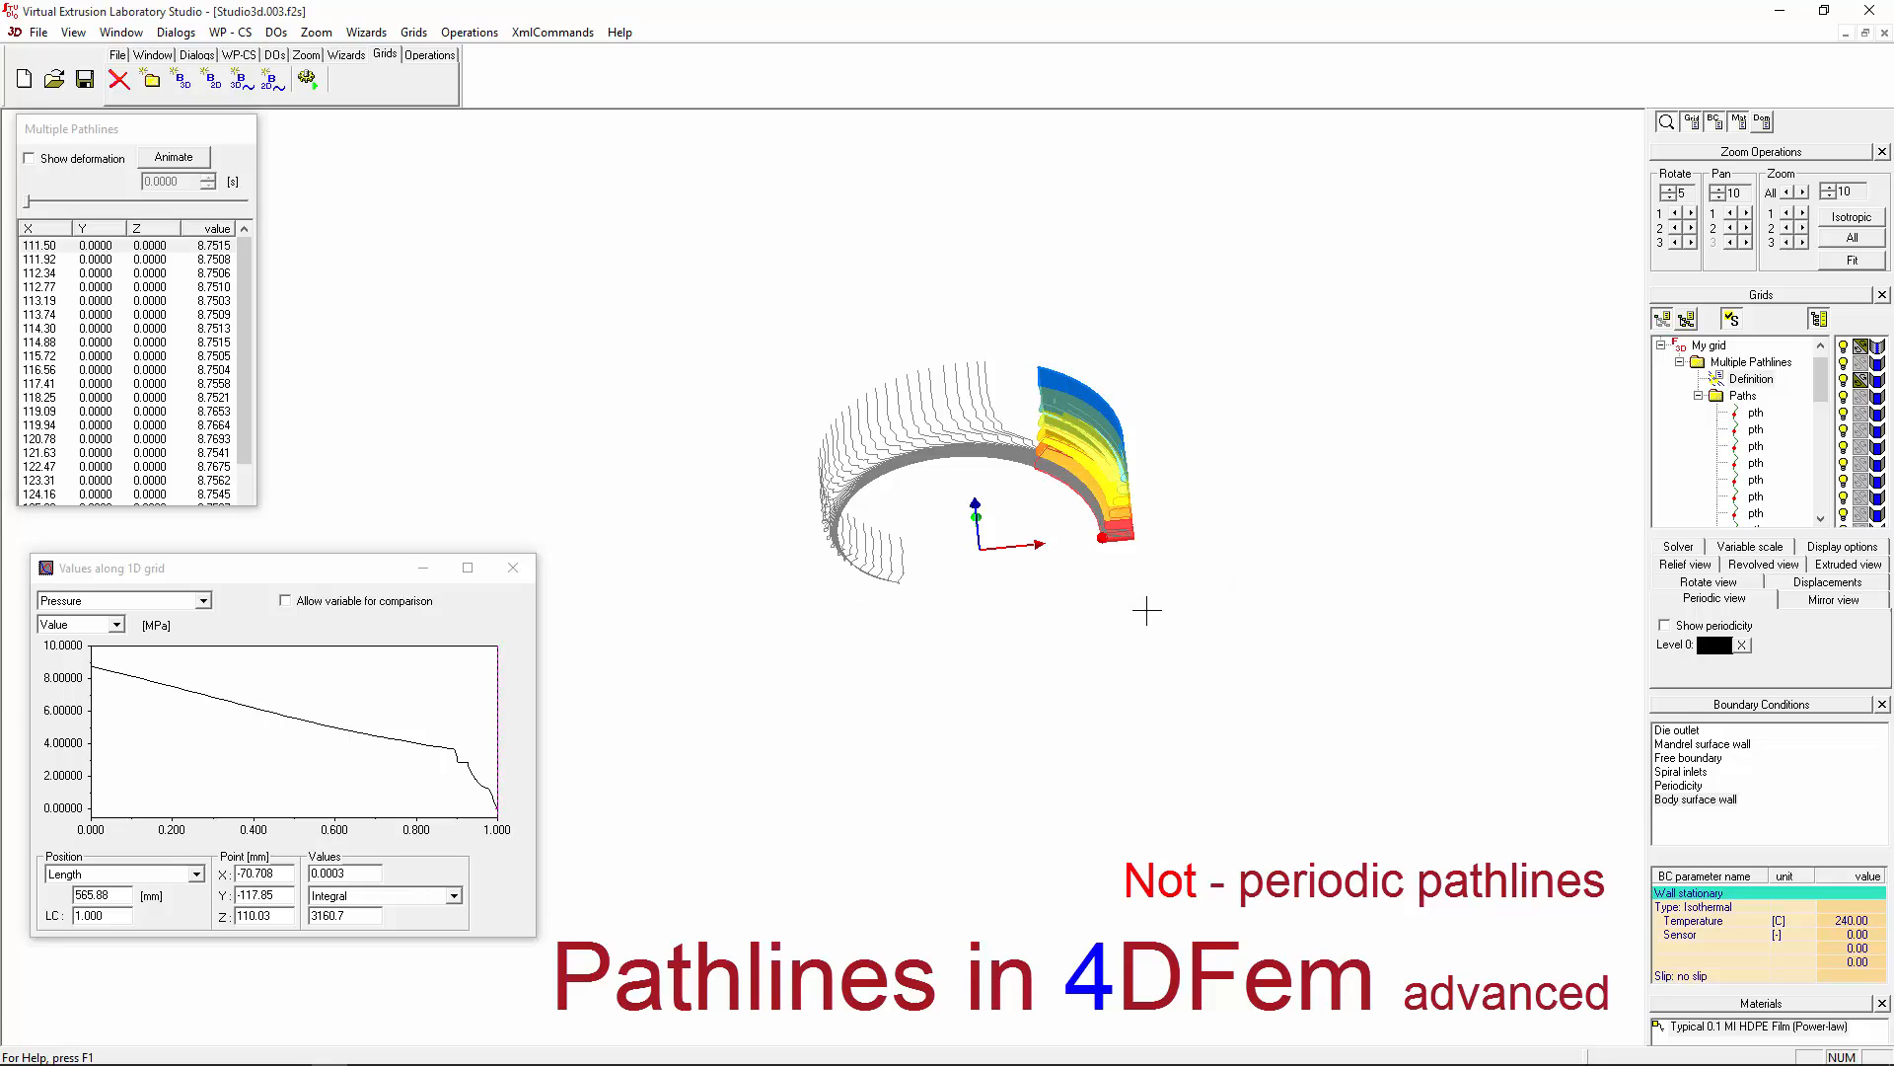
# Step: Hide the Paths group and enable Show deformation for the multiple pathlines
pyautogui.click(1751, 379)
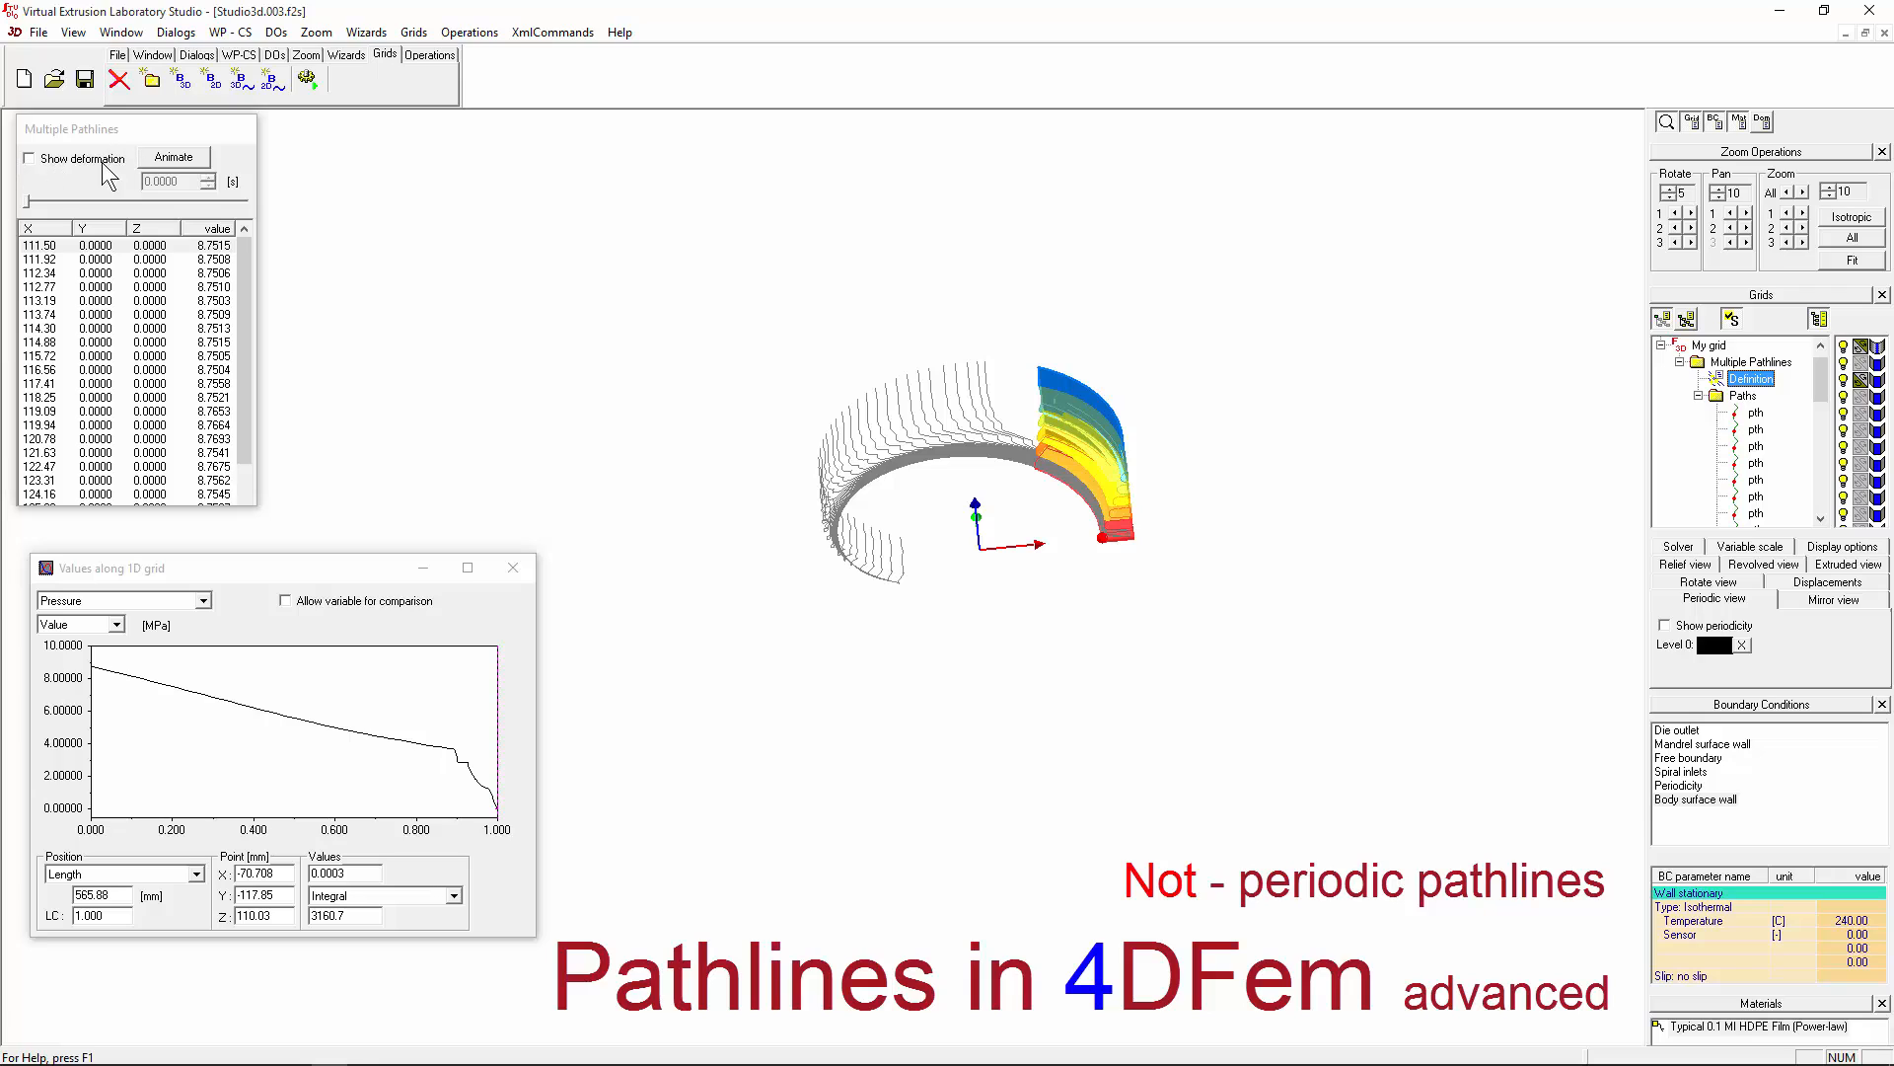
pyautogui.click(1847, 392)
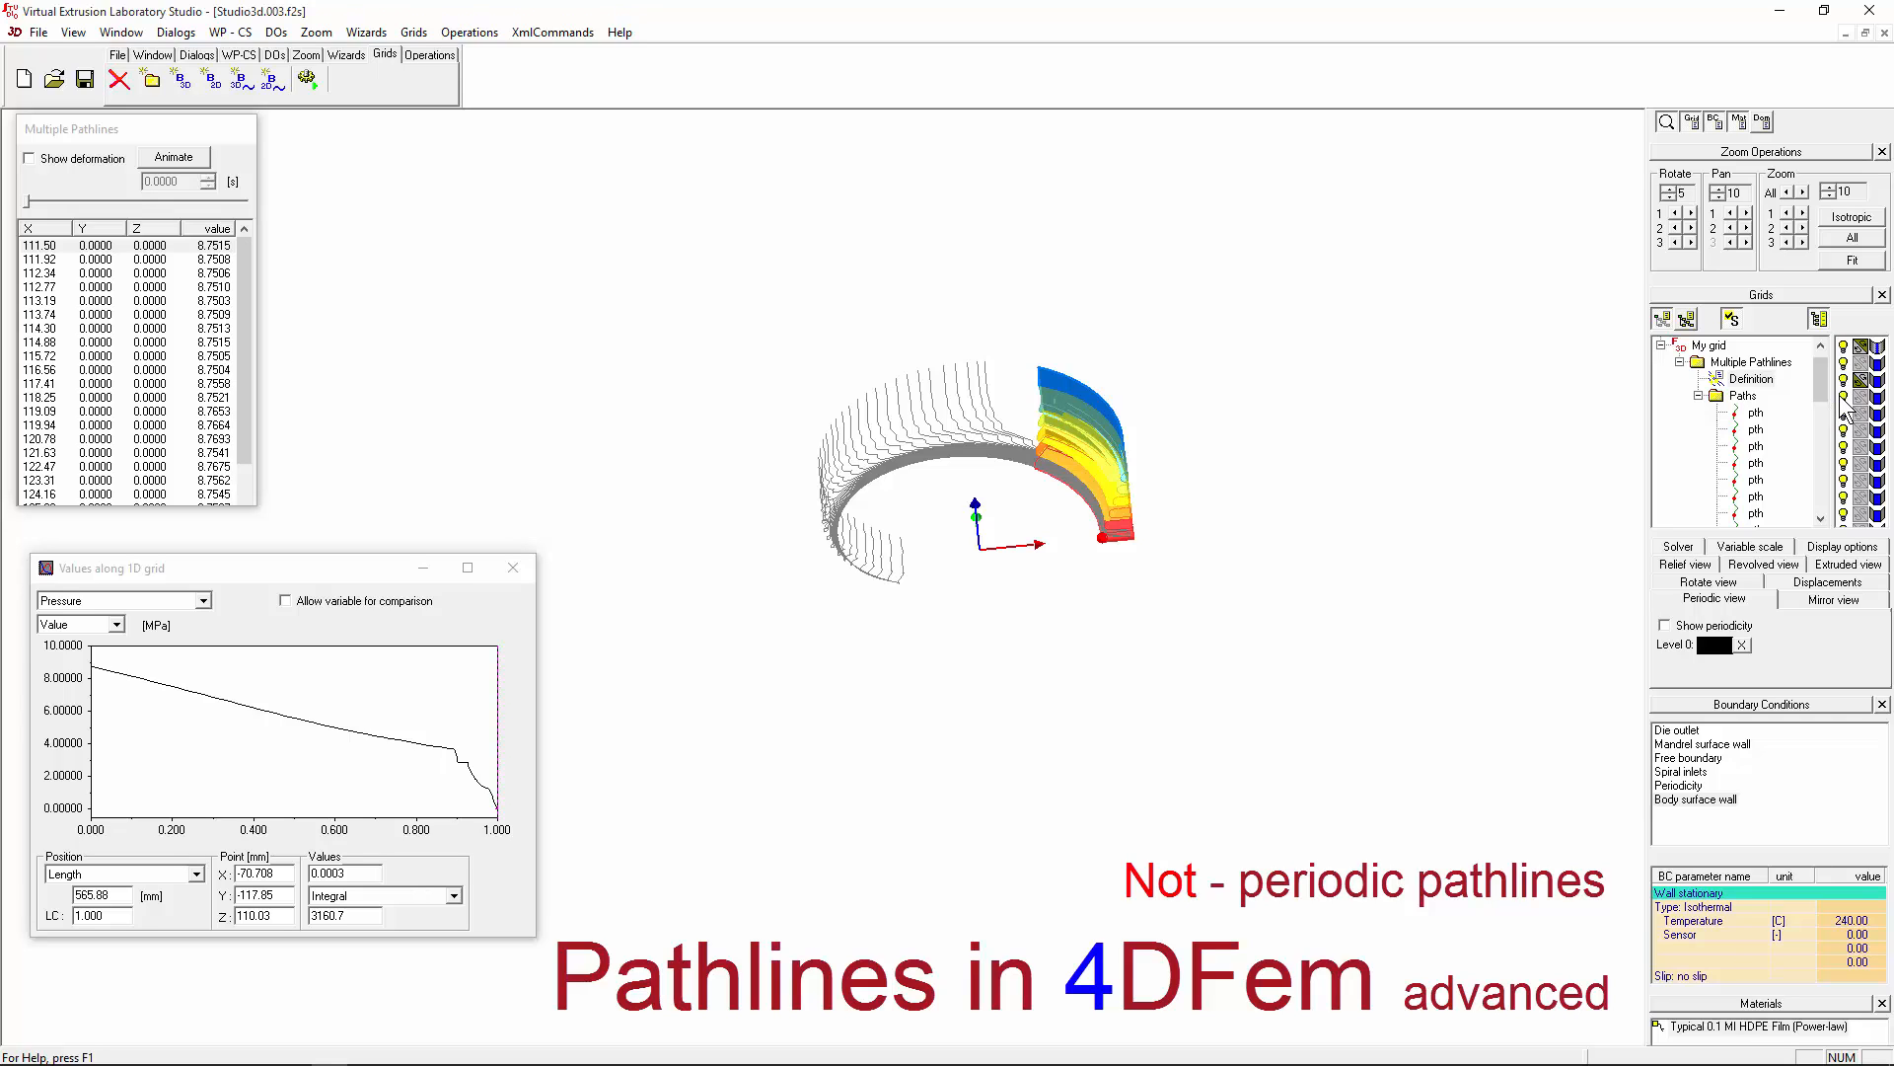
pyautogui.click(1843, 396)
pyautogui.click(30, 157)
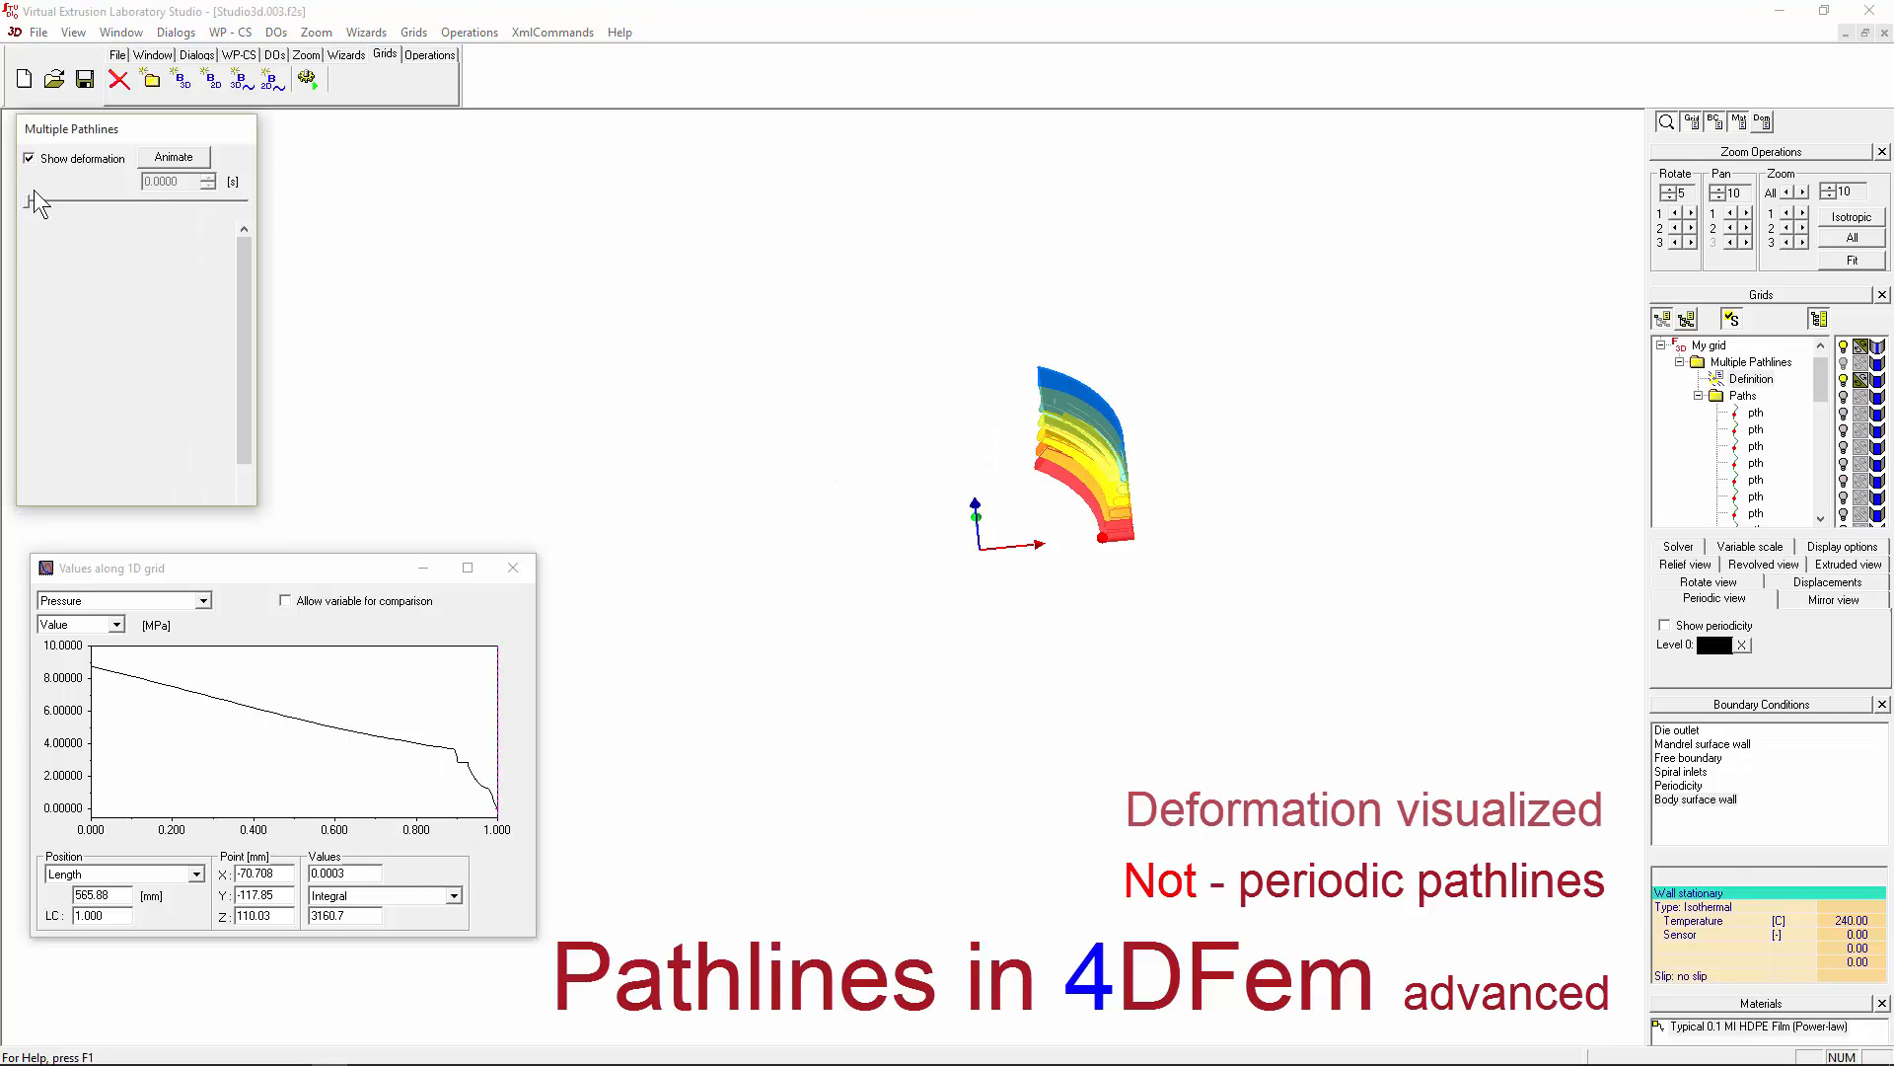
# Step: Run the deformation time of the multiple pathlines through its range and return it to zero to examine the deformation
pyautogui.moveTo(1073, 609); pyautogui.dragTo(1184, 536)
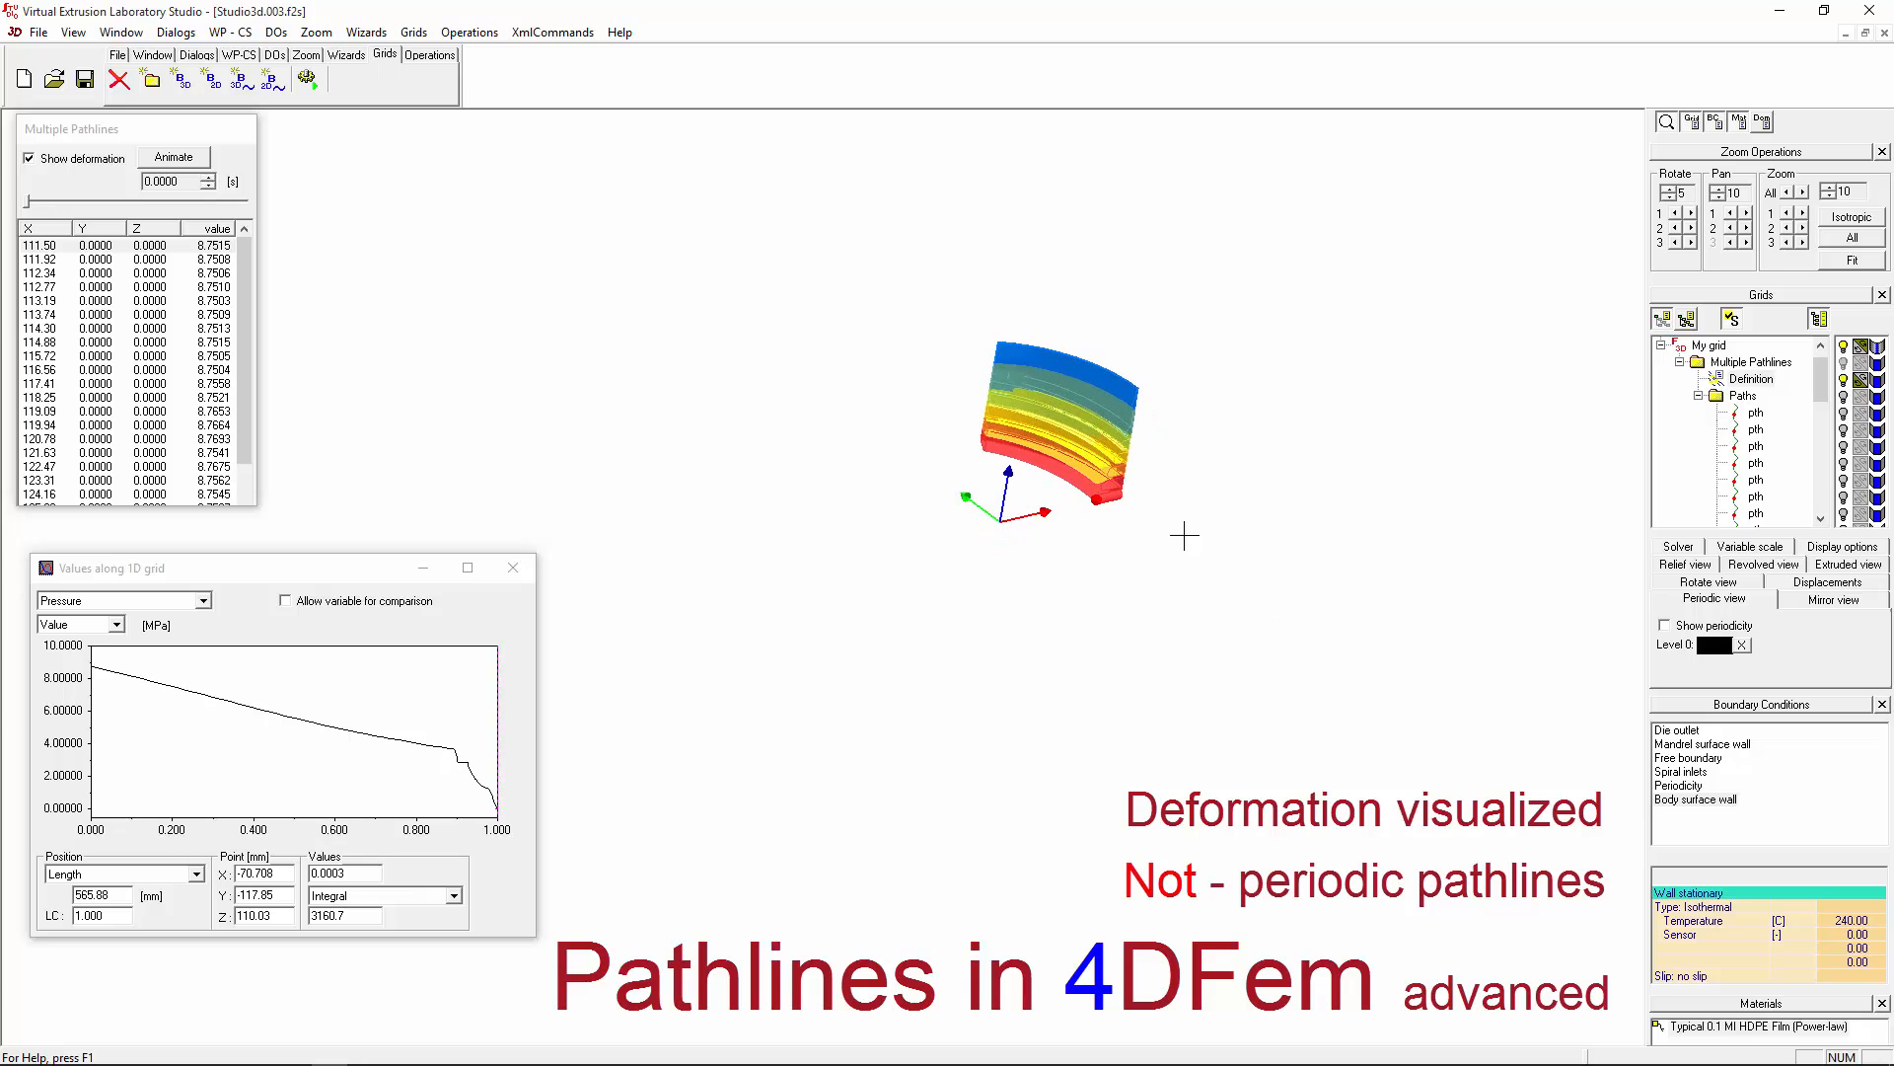
pyautogui.scroll(7, 1034, 449)
pyautogui.scroll(-3, 1258, 637)
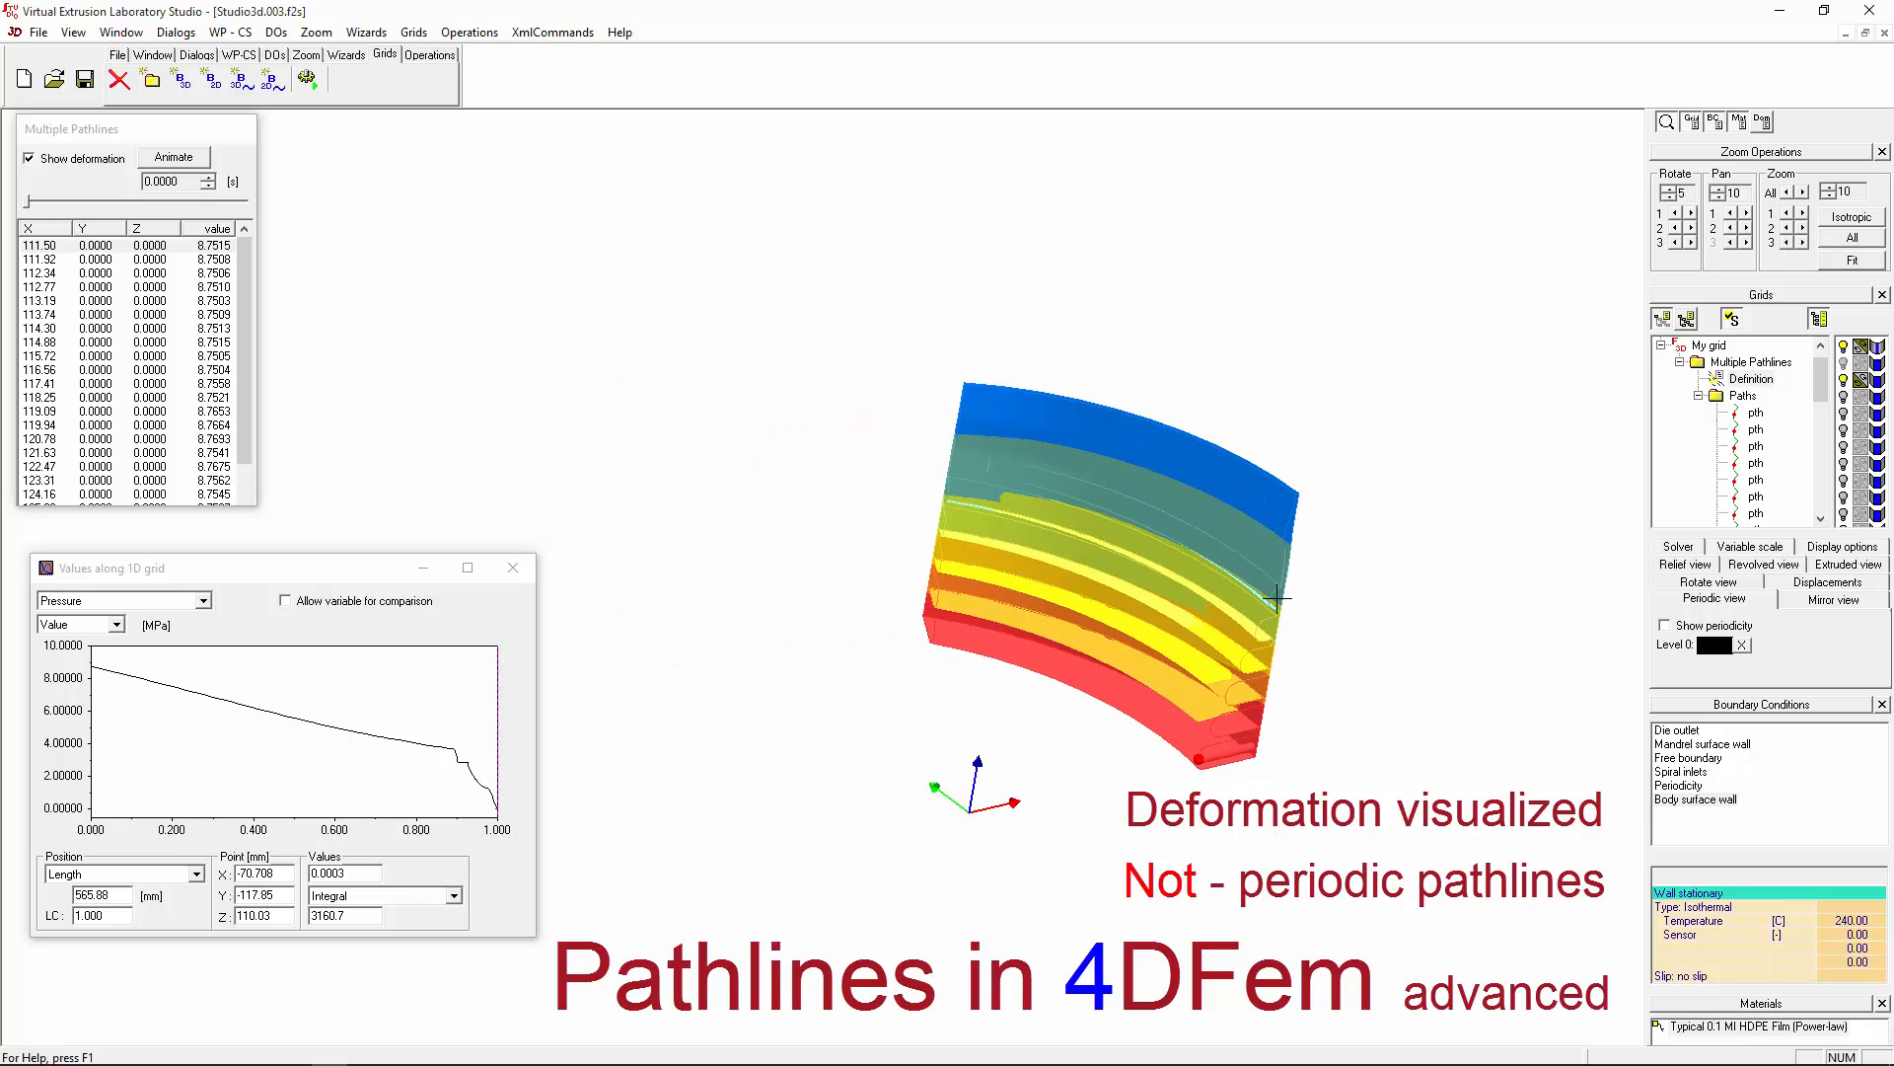
pyautogui.moveTo(1085, 470); pyautogui.dragTo(1062, 467)
pyautogui.moveTo(29, 204)
pyautogui.mouseDown()
pyautogui.moveTo(276, 197)
pyautogui.moveTo(17, 204)
pyautogui.mouseUp()
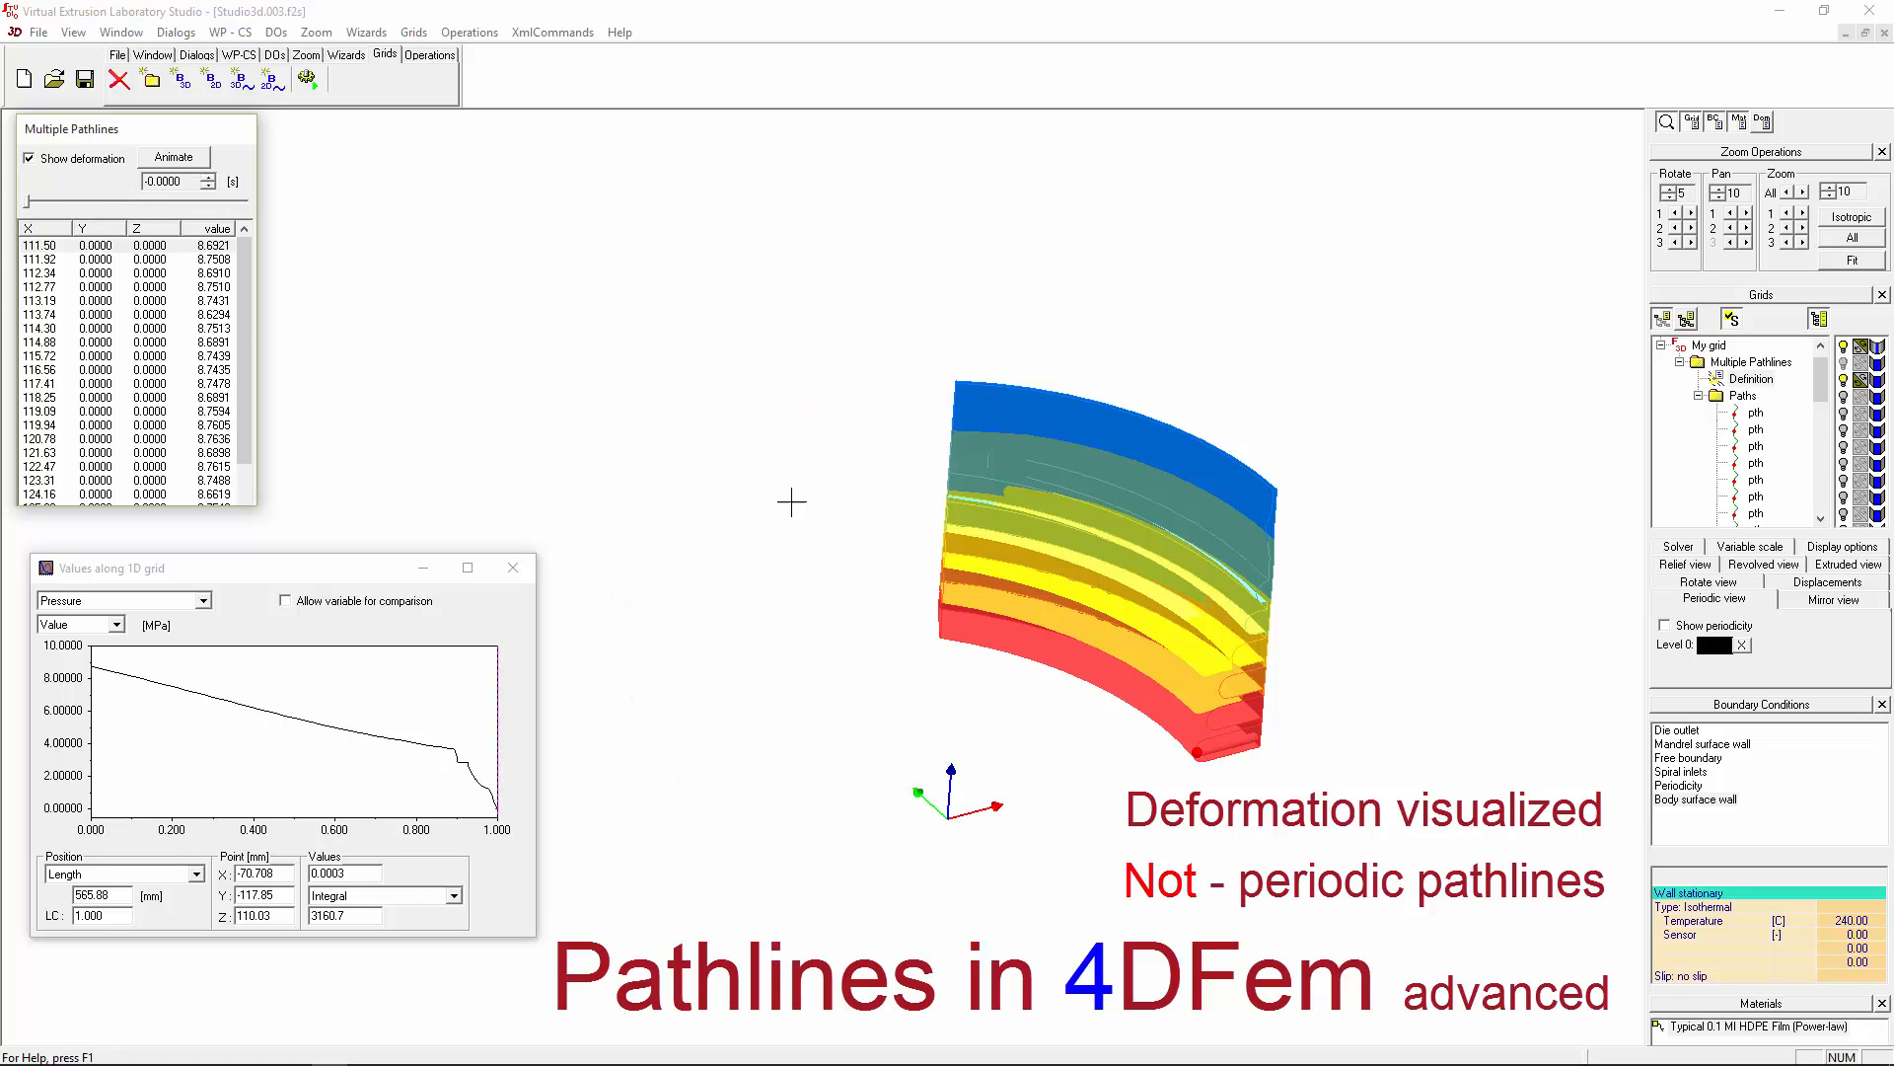
# Step: Show the periodicity of the Definition grid with 1 part
pyautogui.moveTo(791, 502); pyautogui.dragTo(1218, 522)
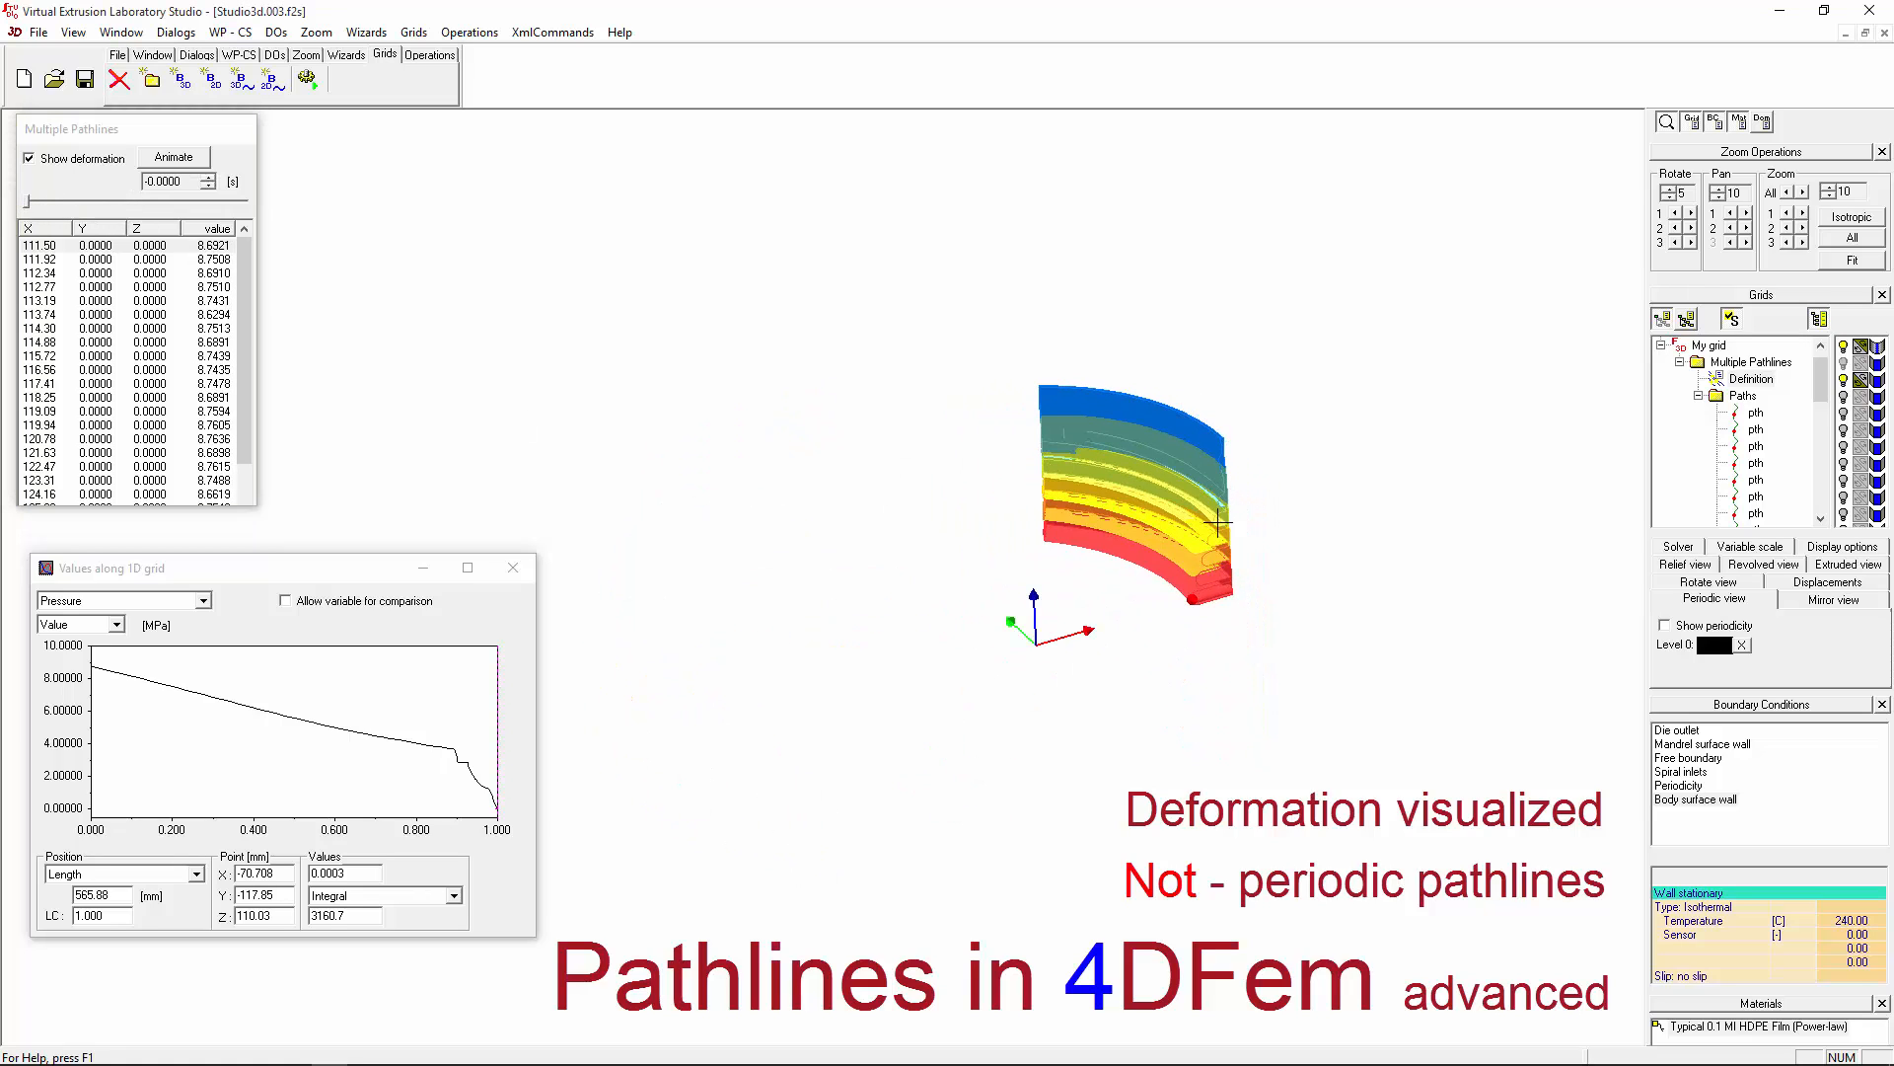
pyautogui.scroll(3, 1110, 571)
pyautogui.moveTo(1117, 336)
pyautogui.mouseDown()
pyautogui.moveTo(1147, 246)
pyautogui.moveTo(1131, 309)
pyautogui.mouseUp()
pyautogui.click(1751, 380)
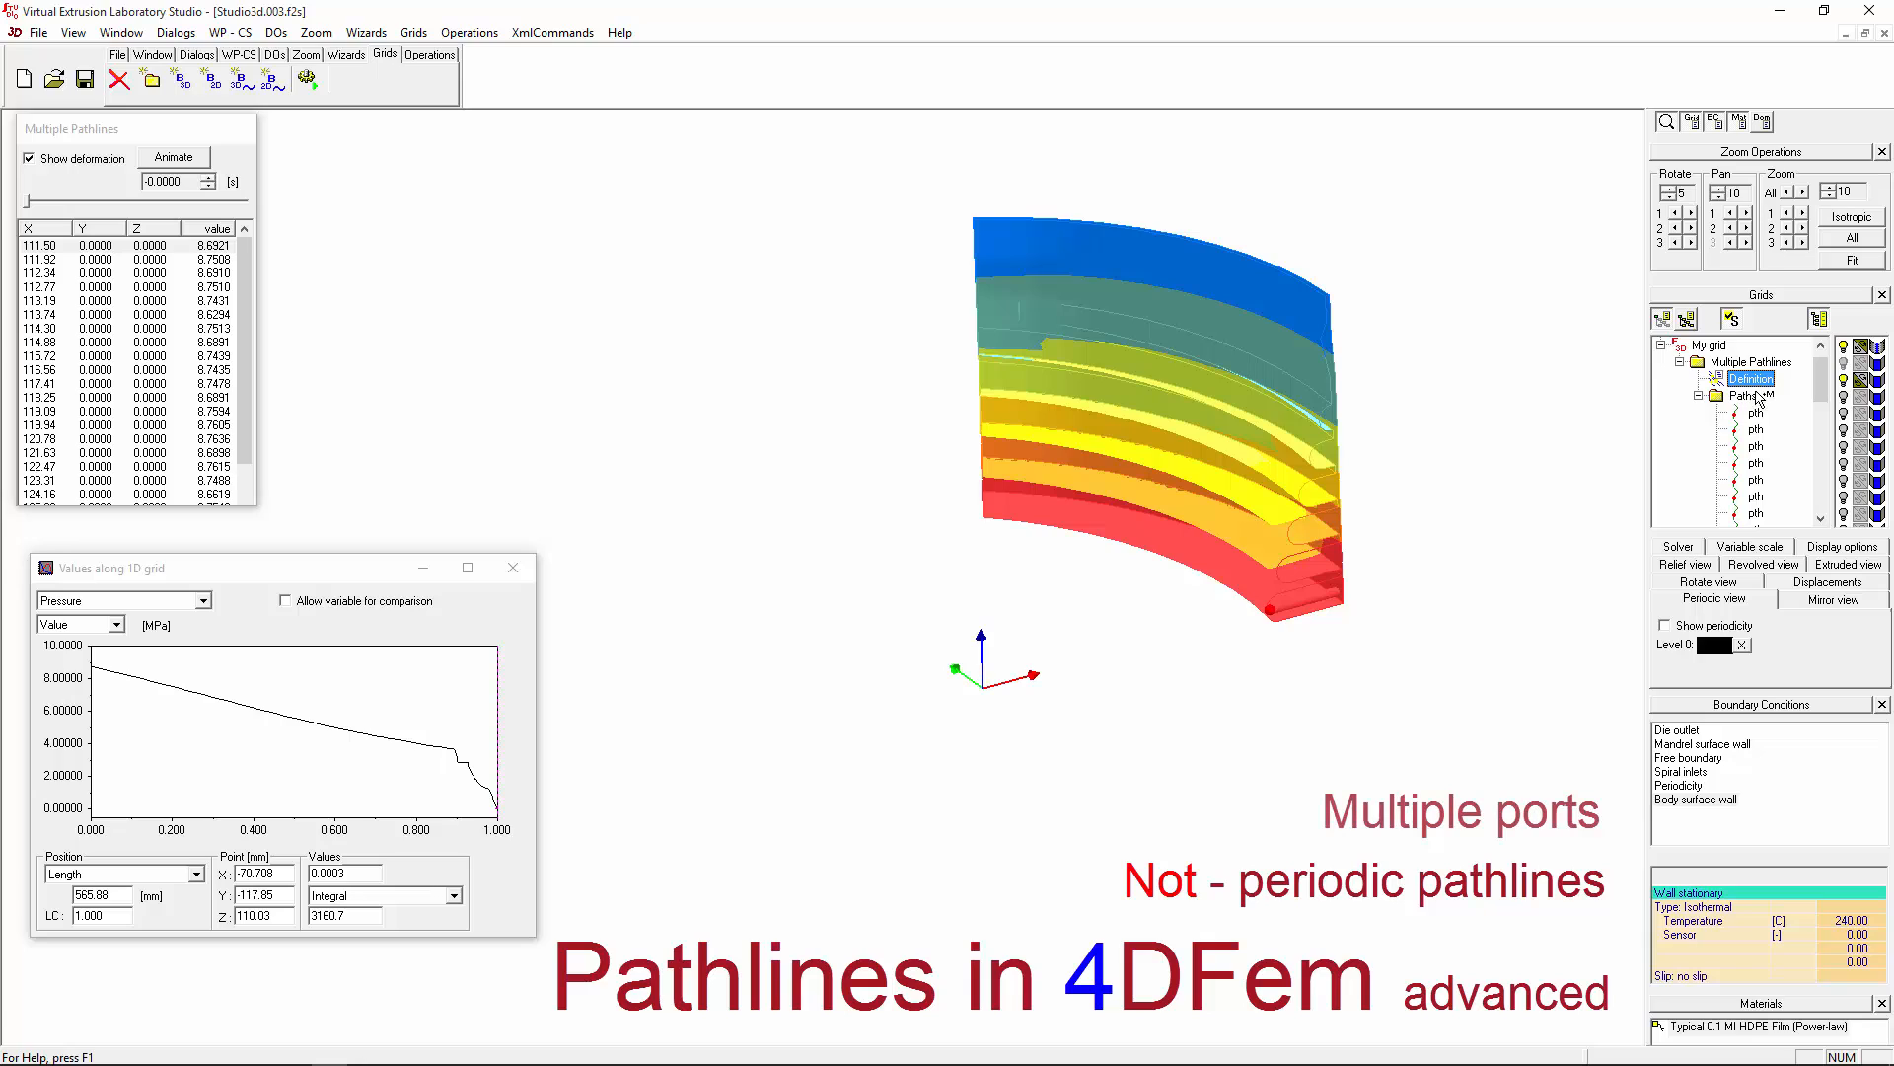
pyautogui.click(1712, 627)
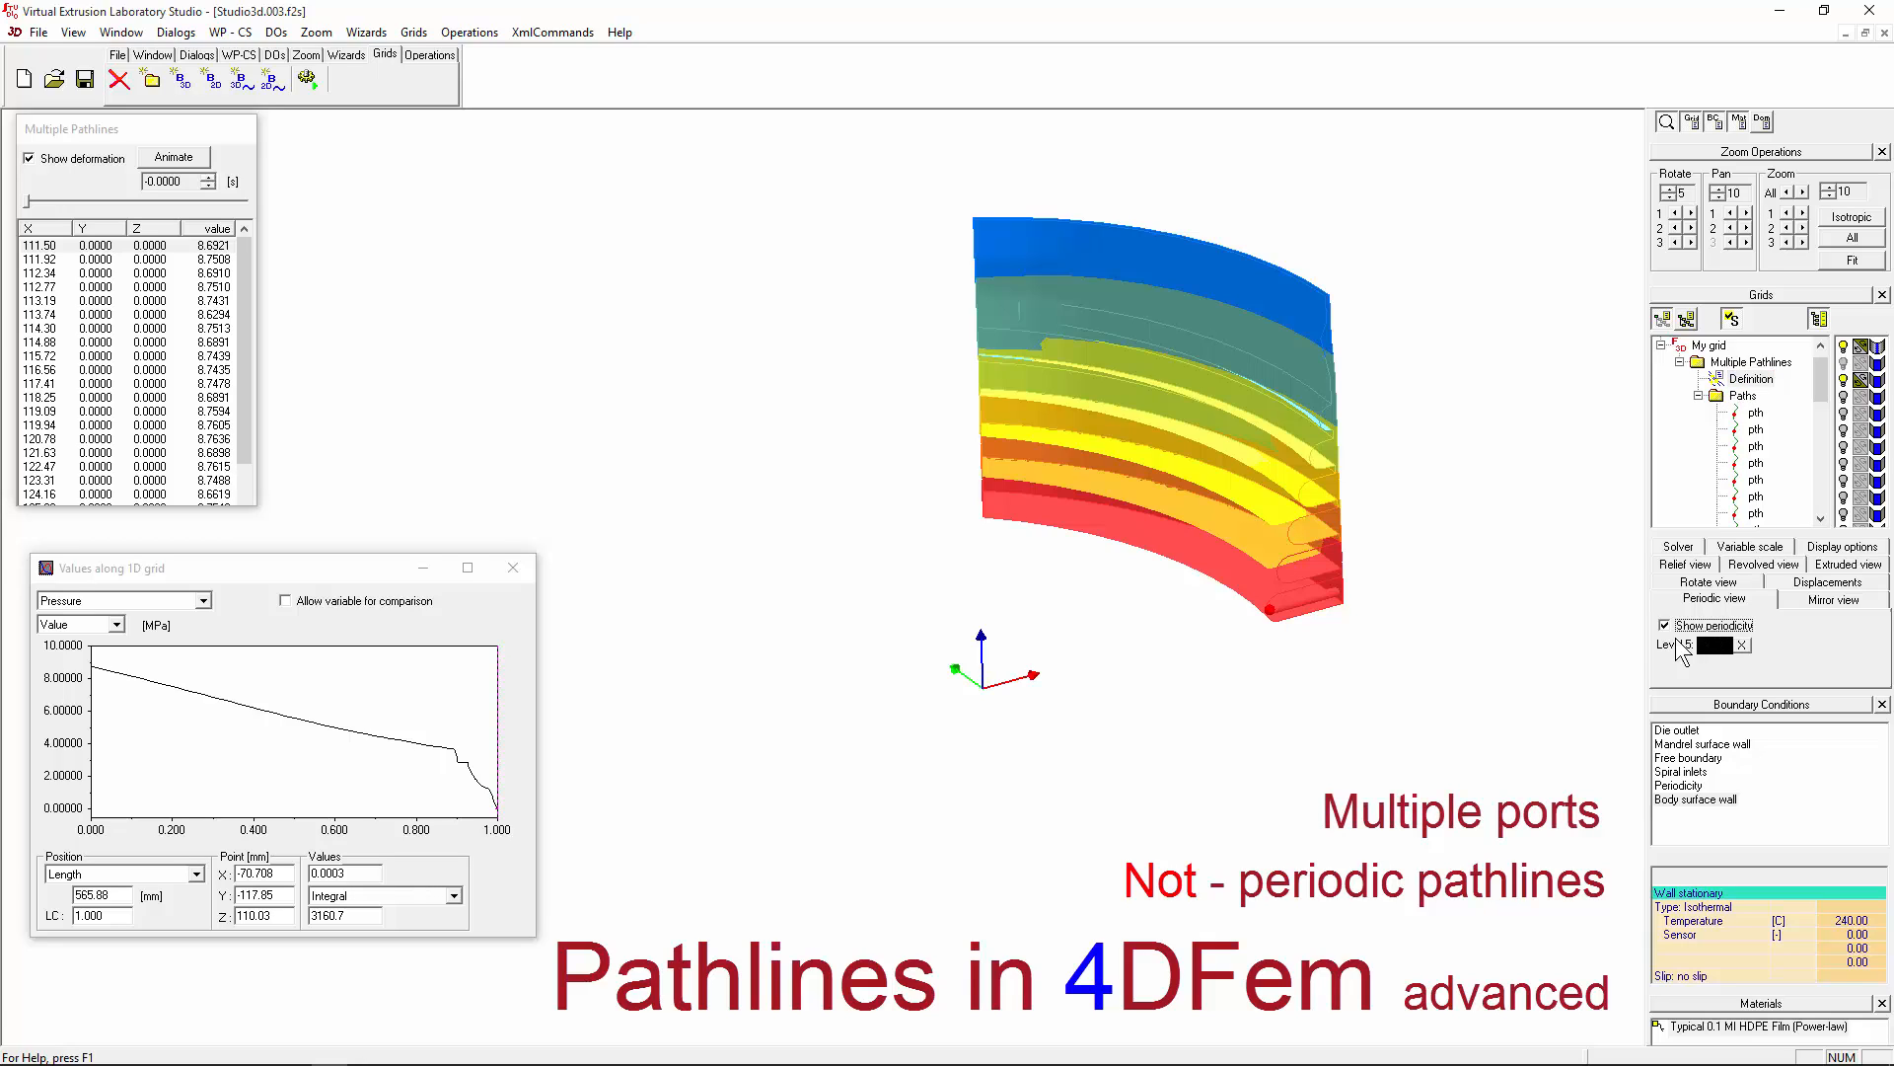
pyautogui.press('BackSpace')
pyautogui.moveTo(1026, 588); pyautogui.dragTo(1323, 542)
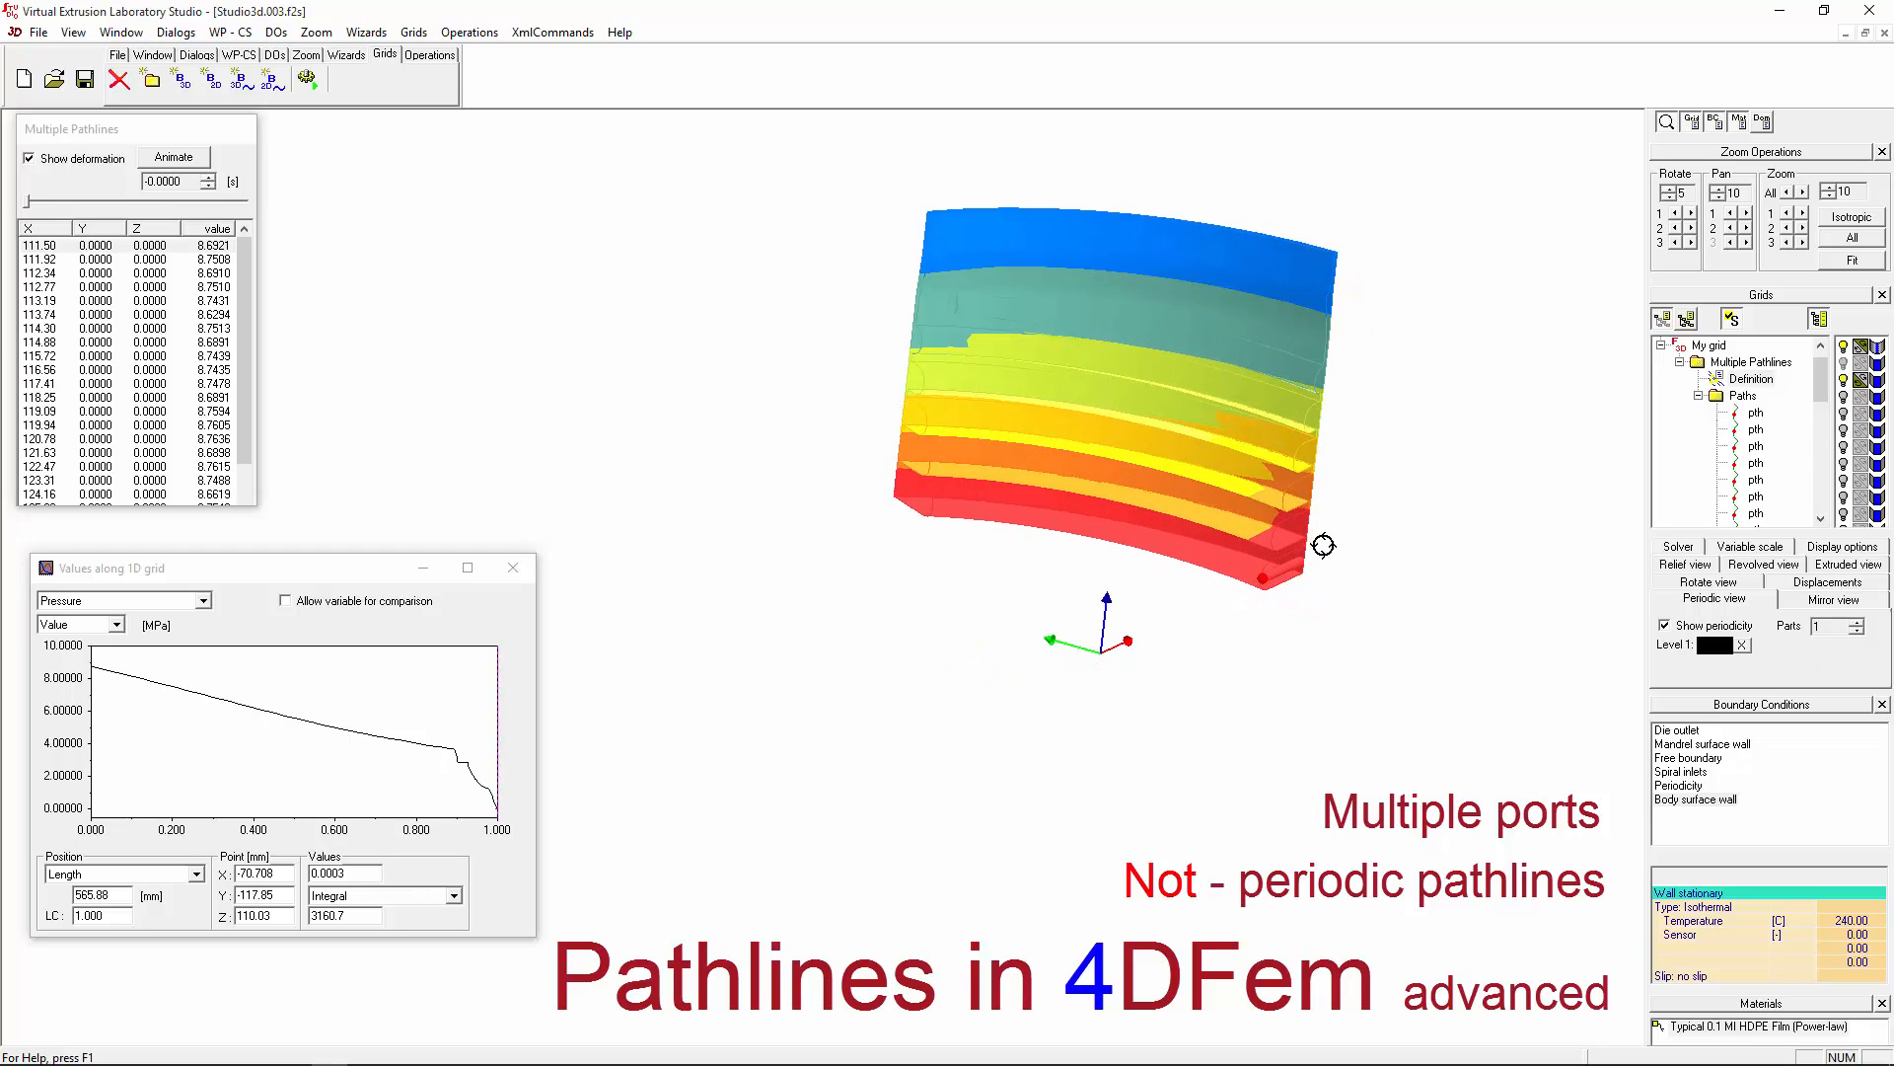
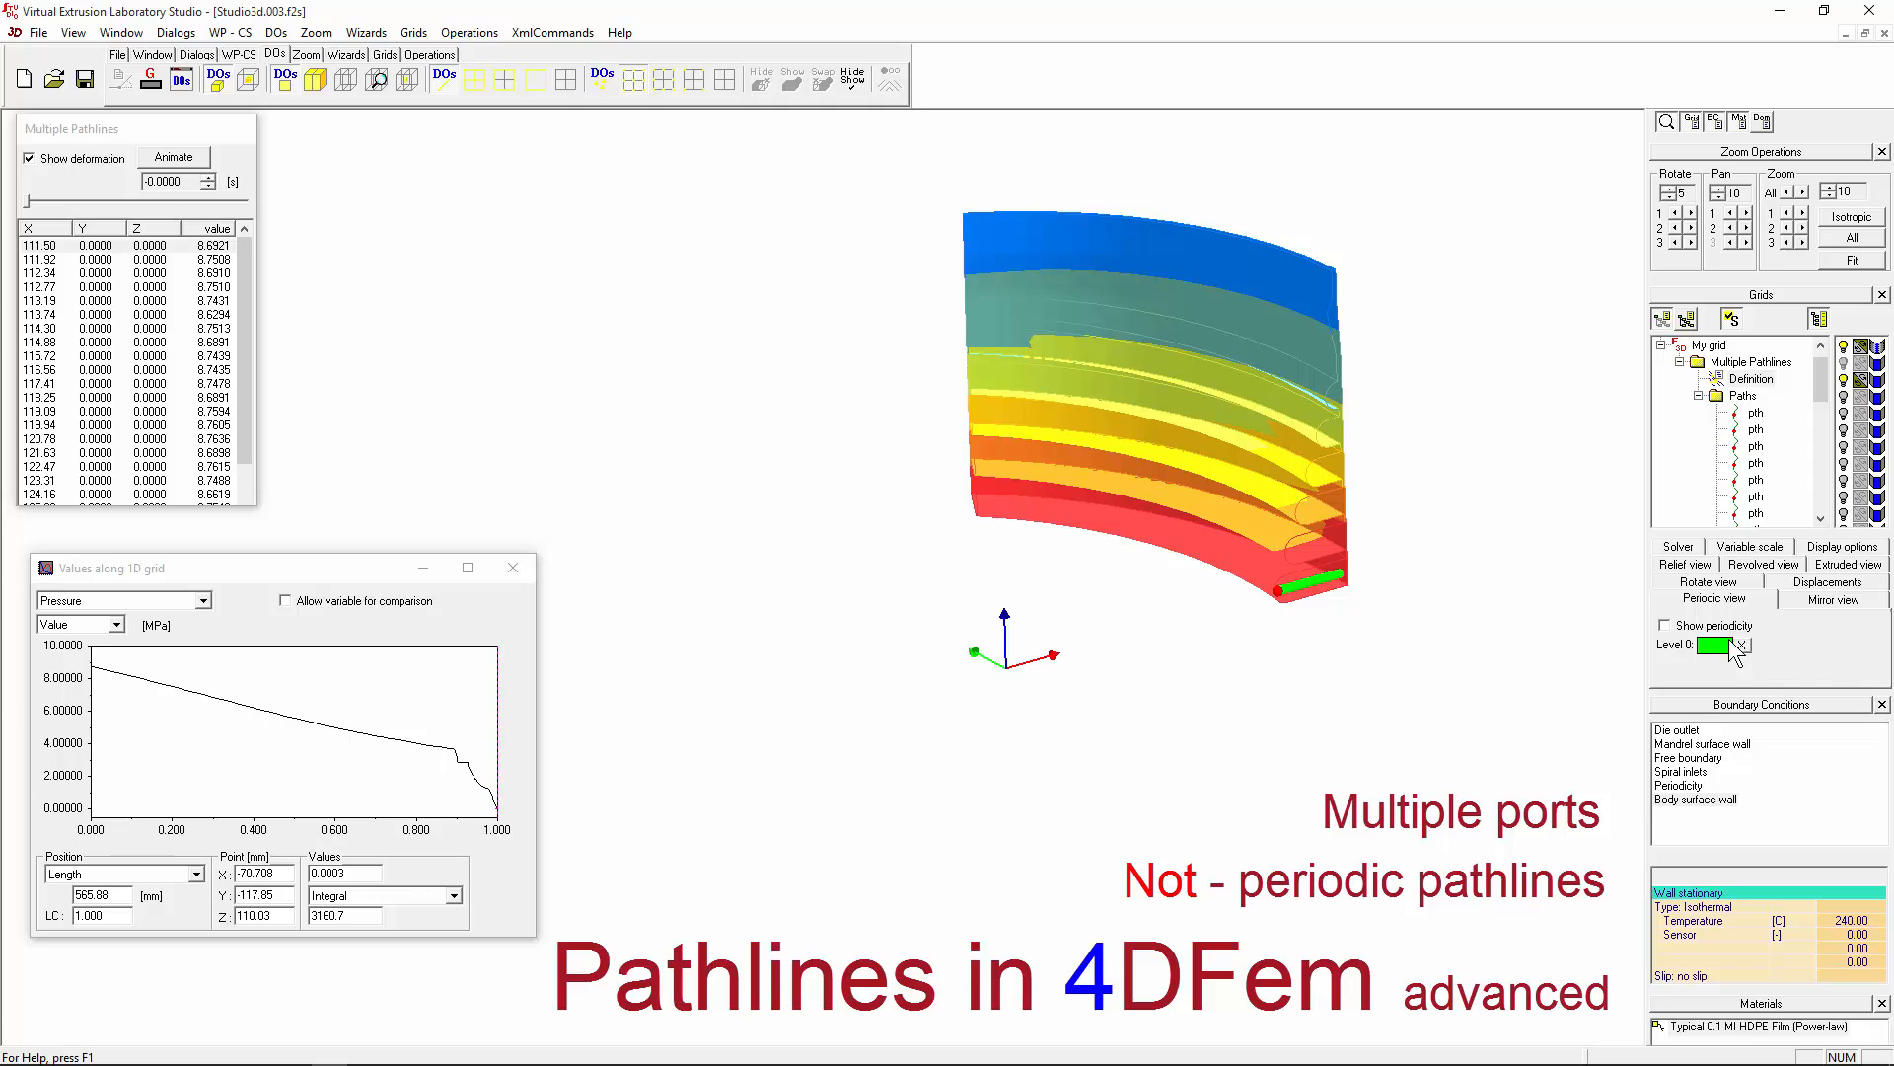
# Step: Show the Definition grid's periodicity with 1 part and set the level 1 colour to red
pyautogui.click(1751, 379)
pyautogui.click(1708, 626)
pyautogui.moveTo(1105, 659); pyautogui.dragTo(1247, 665, button='middle')
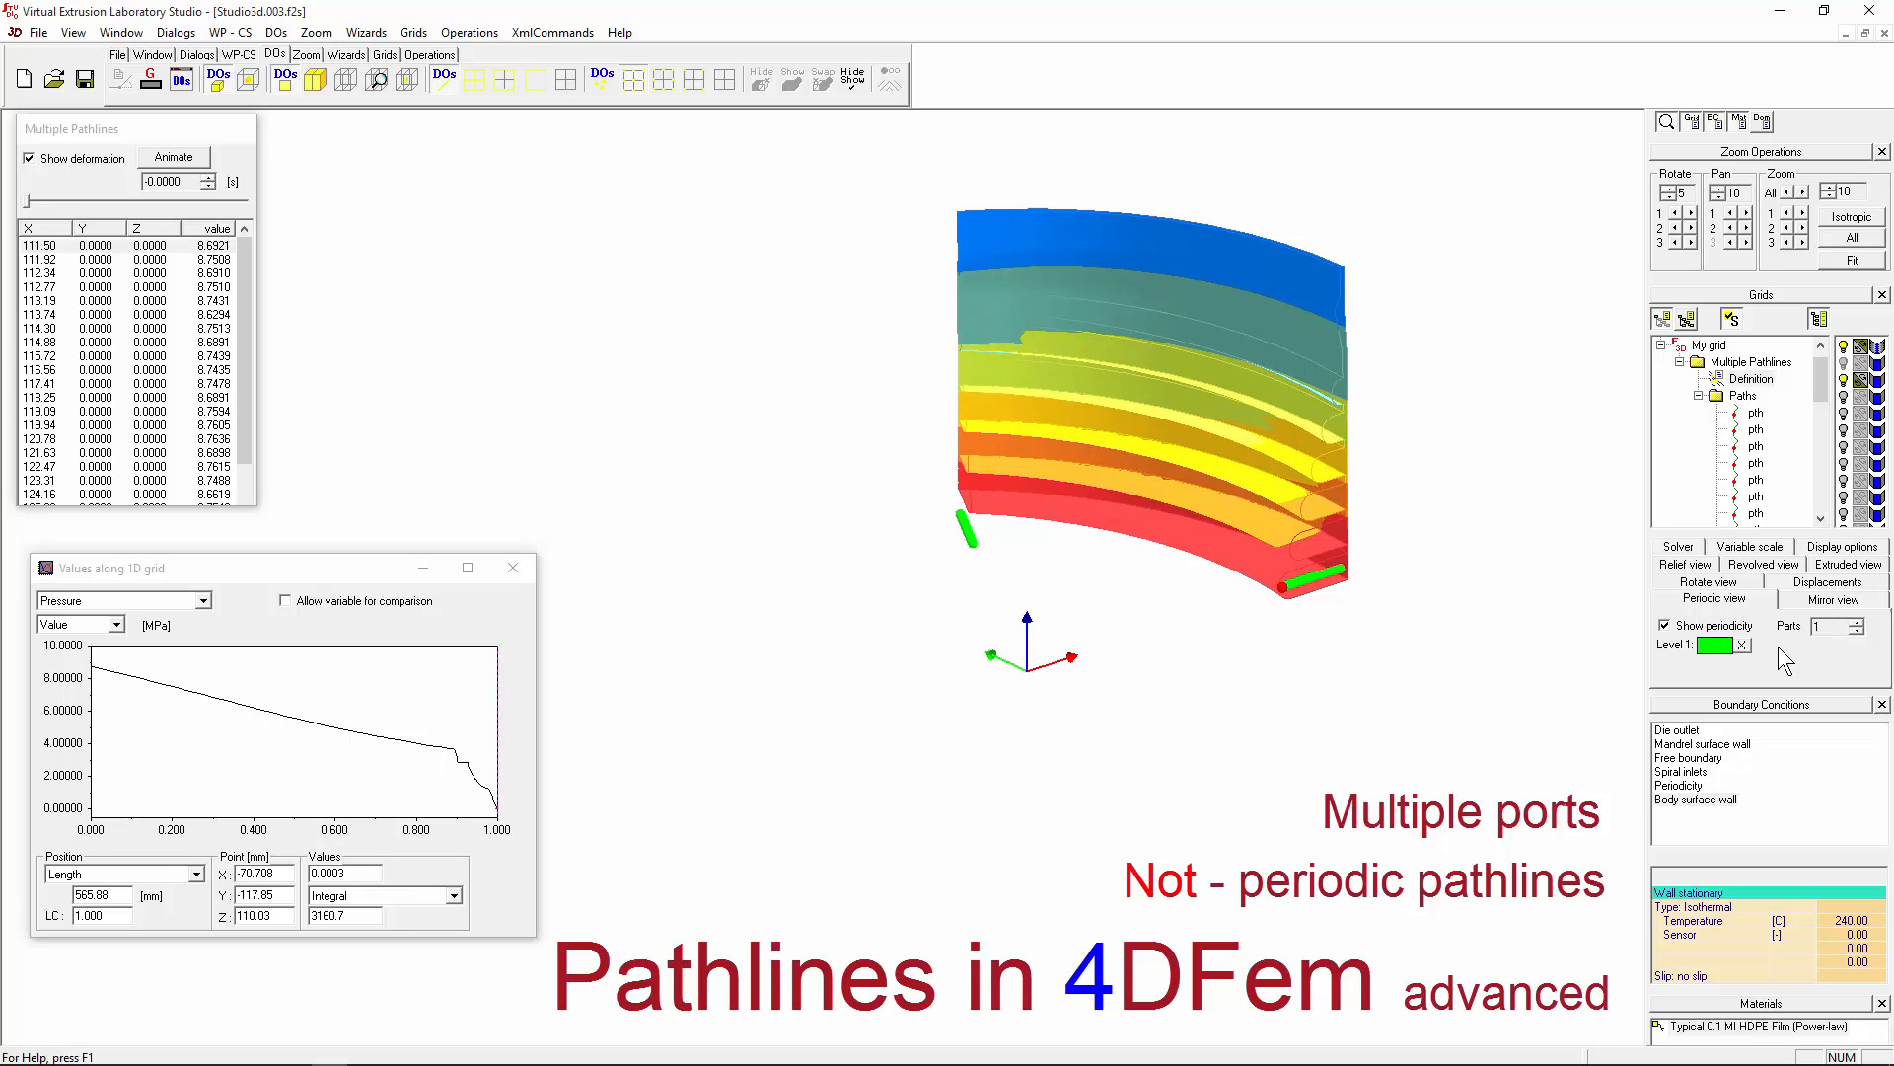
pyautogui.click(1714, 645)
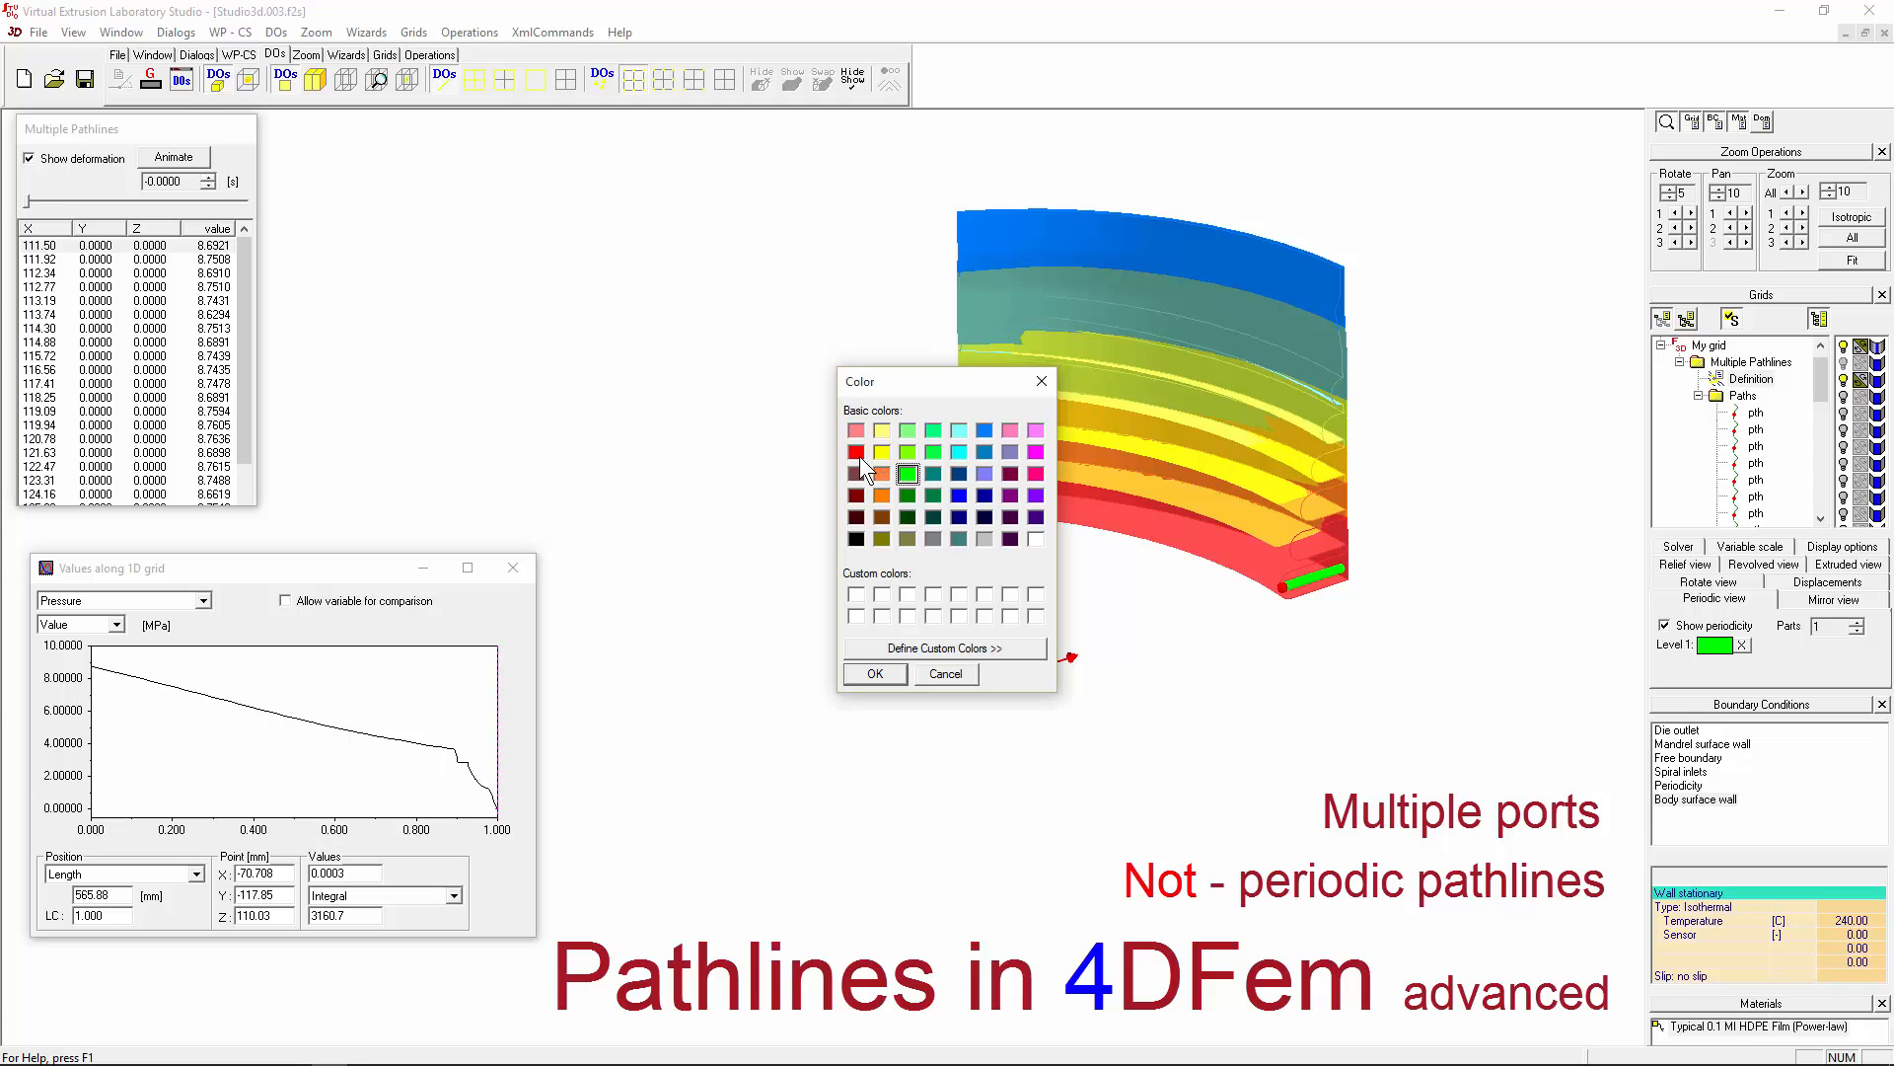
pyautogui.click(857, 453)
pyautogui.click(874, 675)
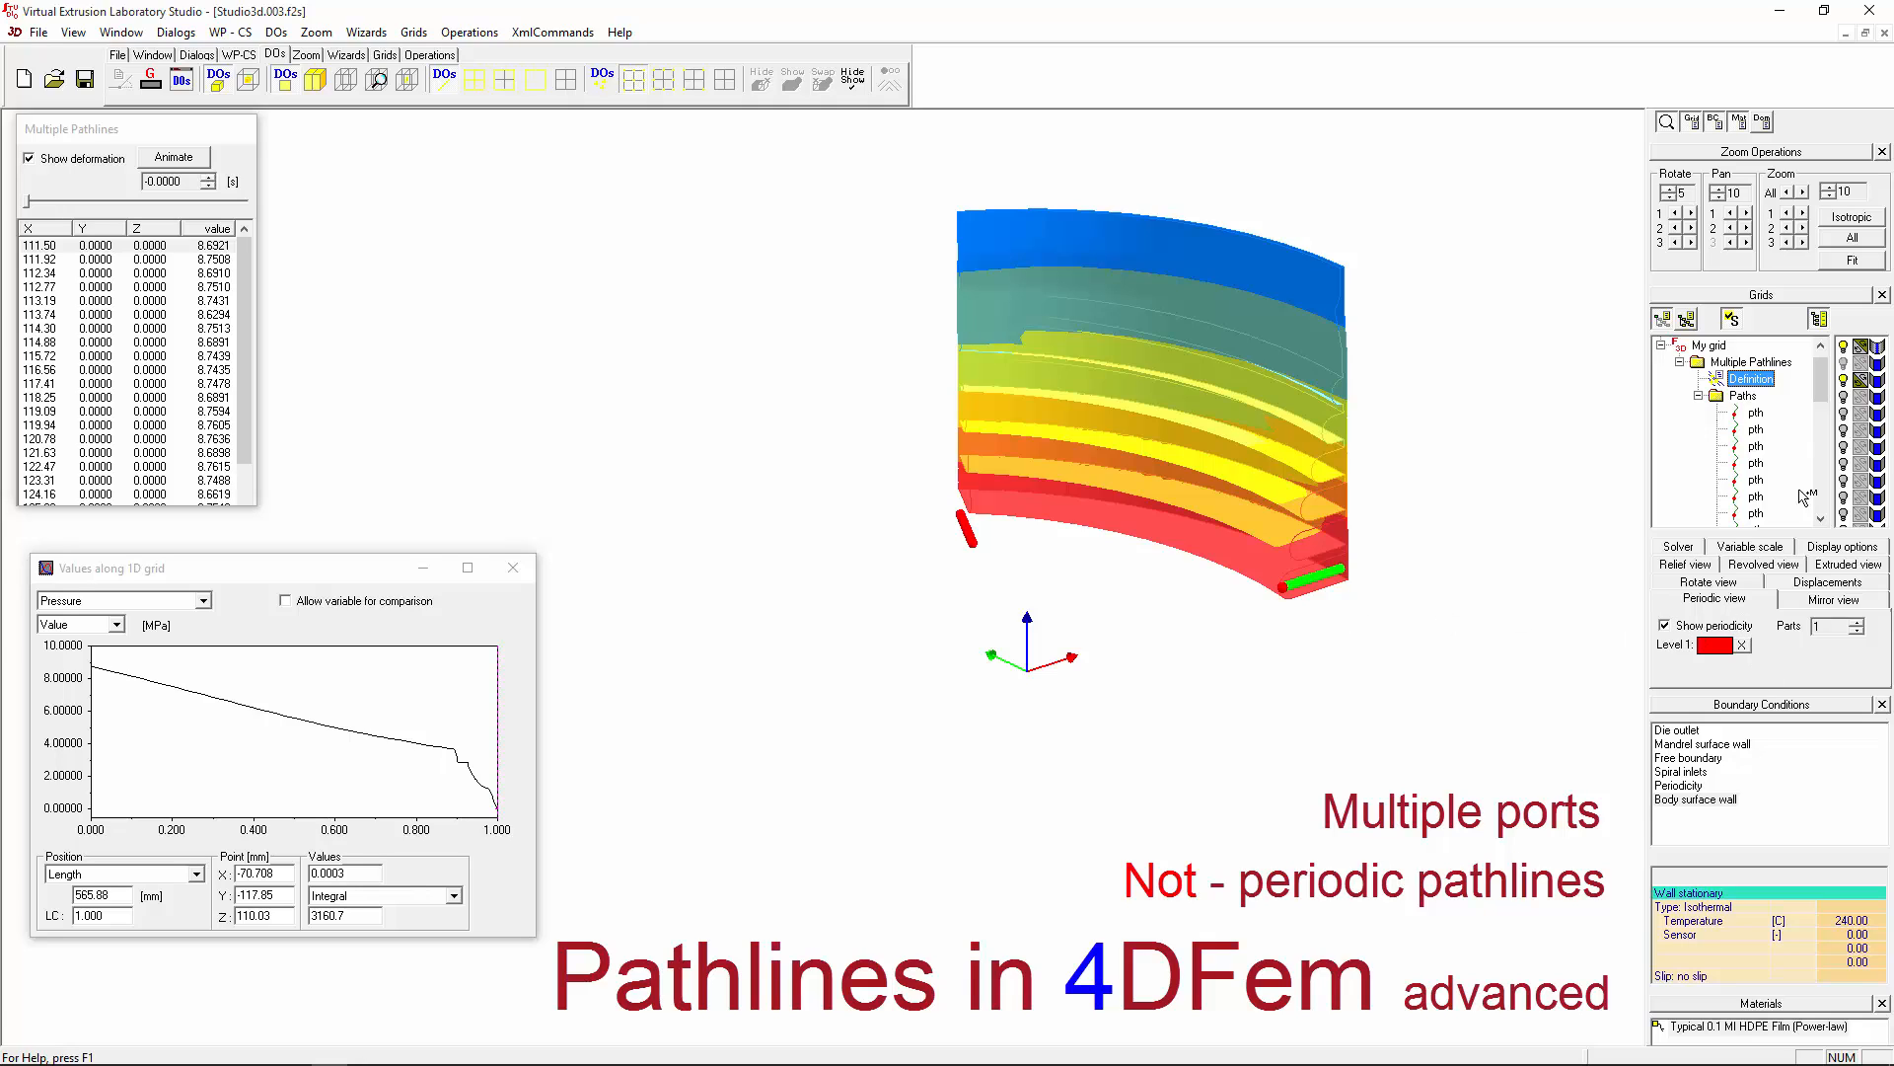
# Step: Increase the Definition grid's periodicity to 2 parts and set the level 2 colour to yellow
pyautogui.click(1857, 623)
pyautogui.click(1732, 647)
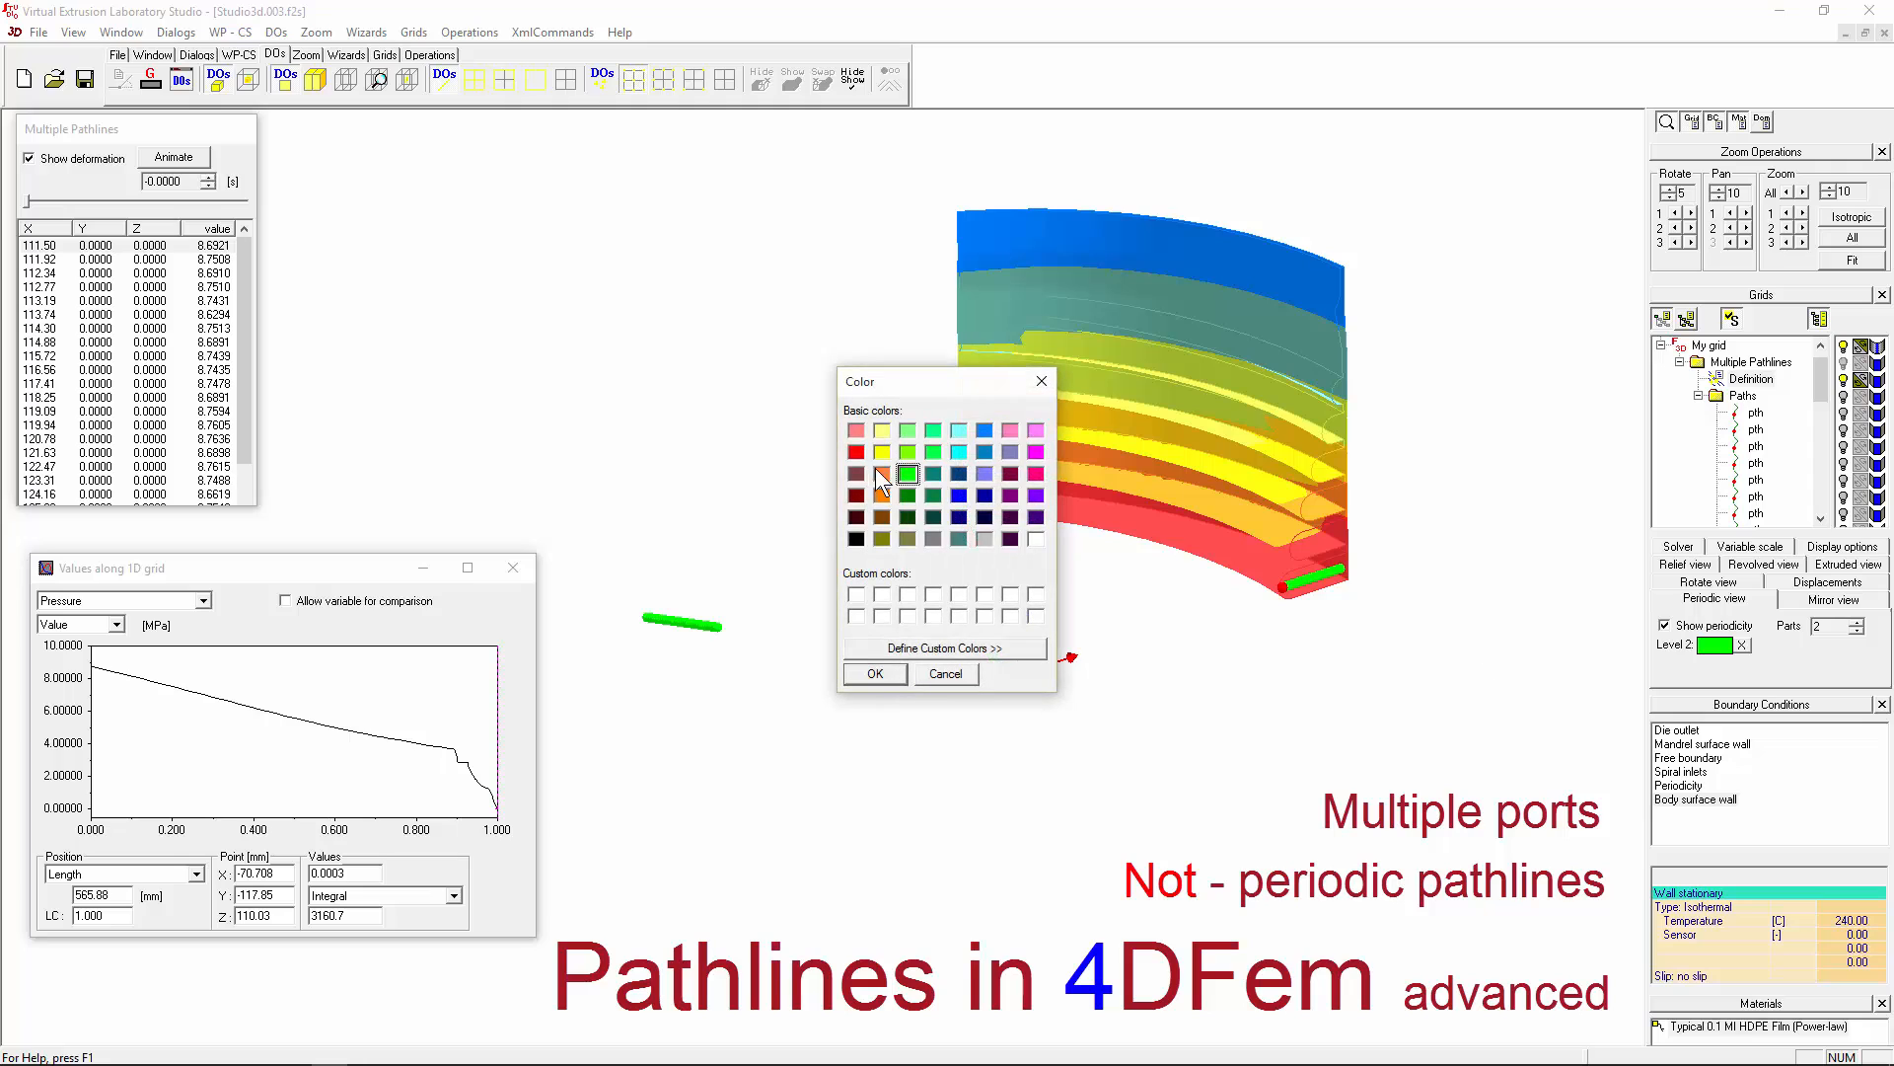
pyautogui.click(874, 675)
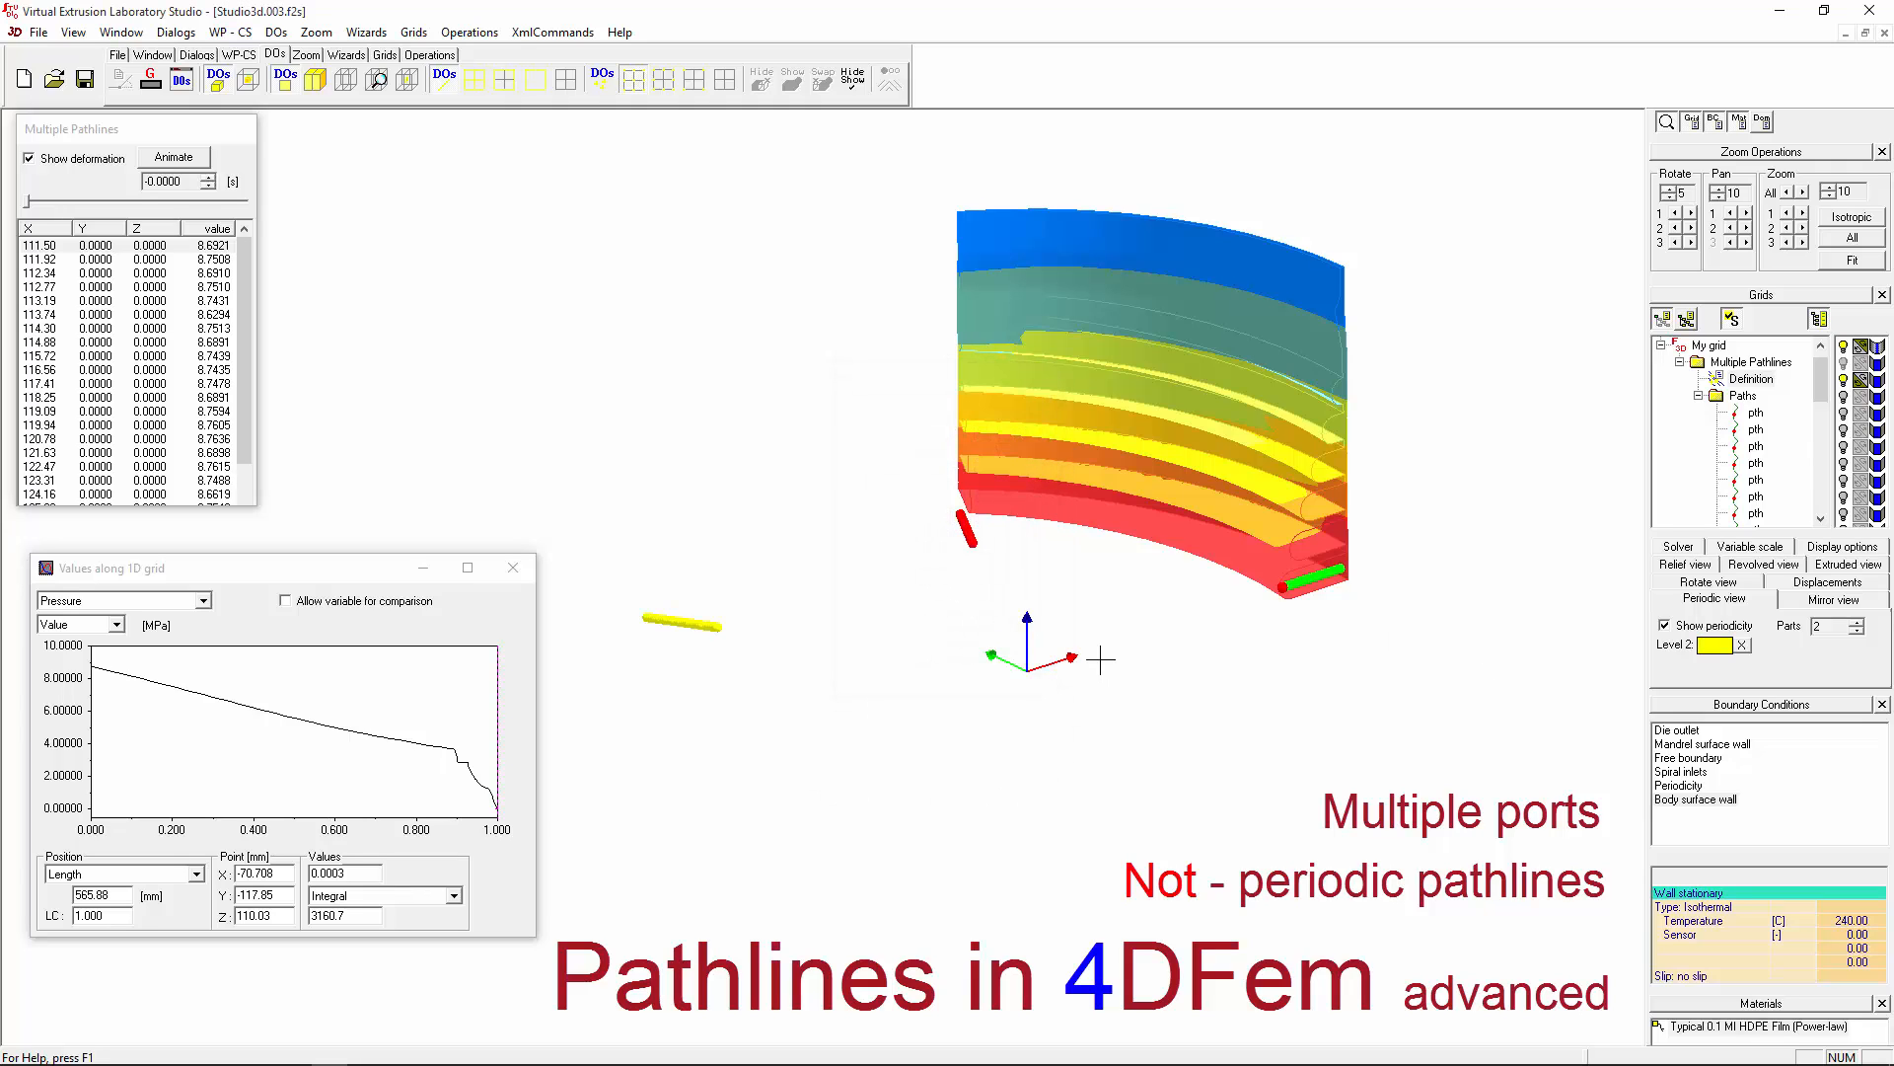
# Step: Set the Definition grid's number of periodic parts to 5
pyautogui.moveTo(1102, 660); pyautogui.dragTo(1194, 694)
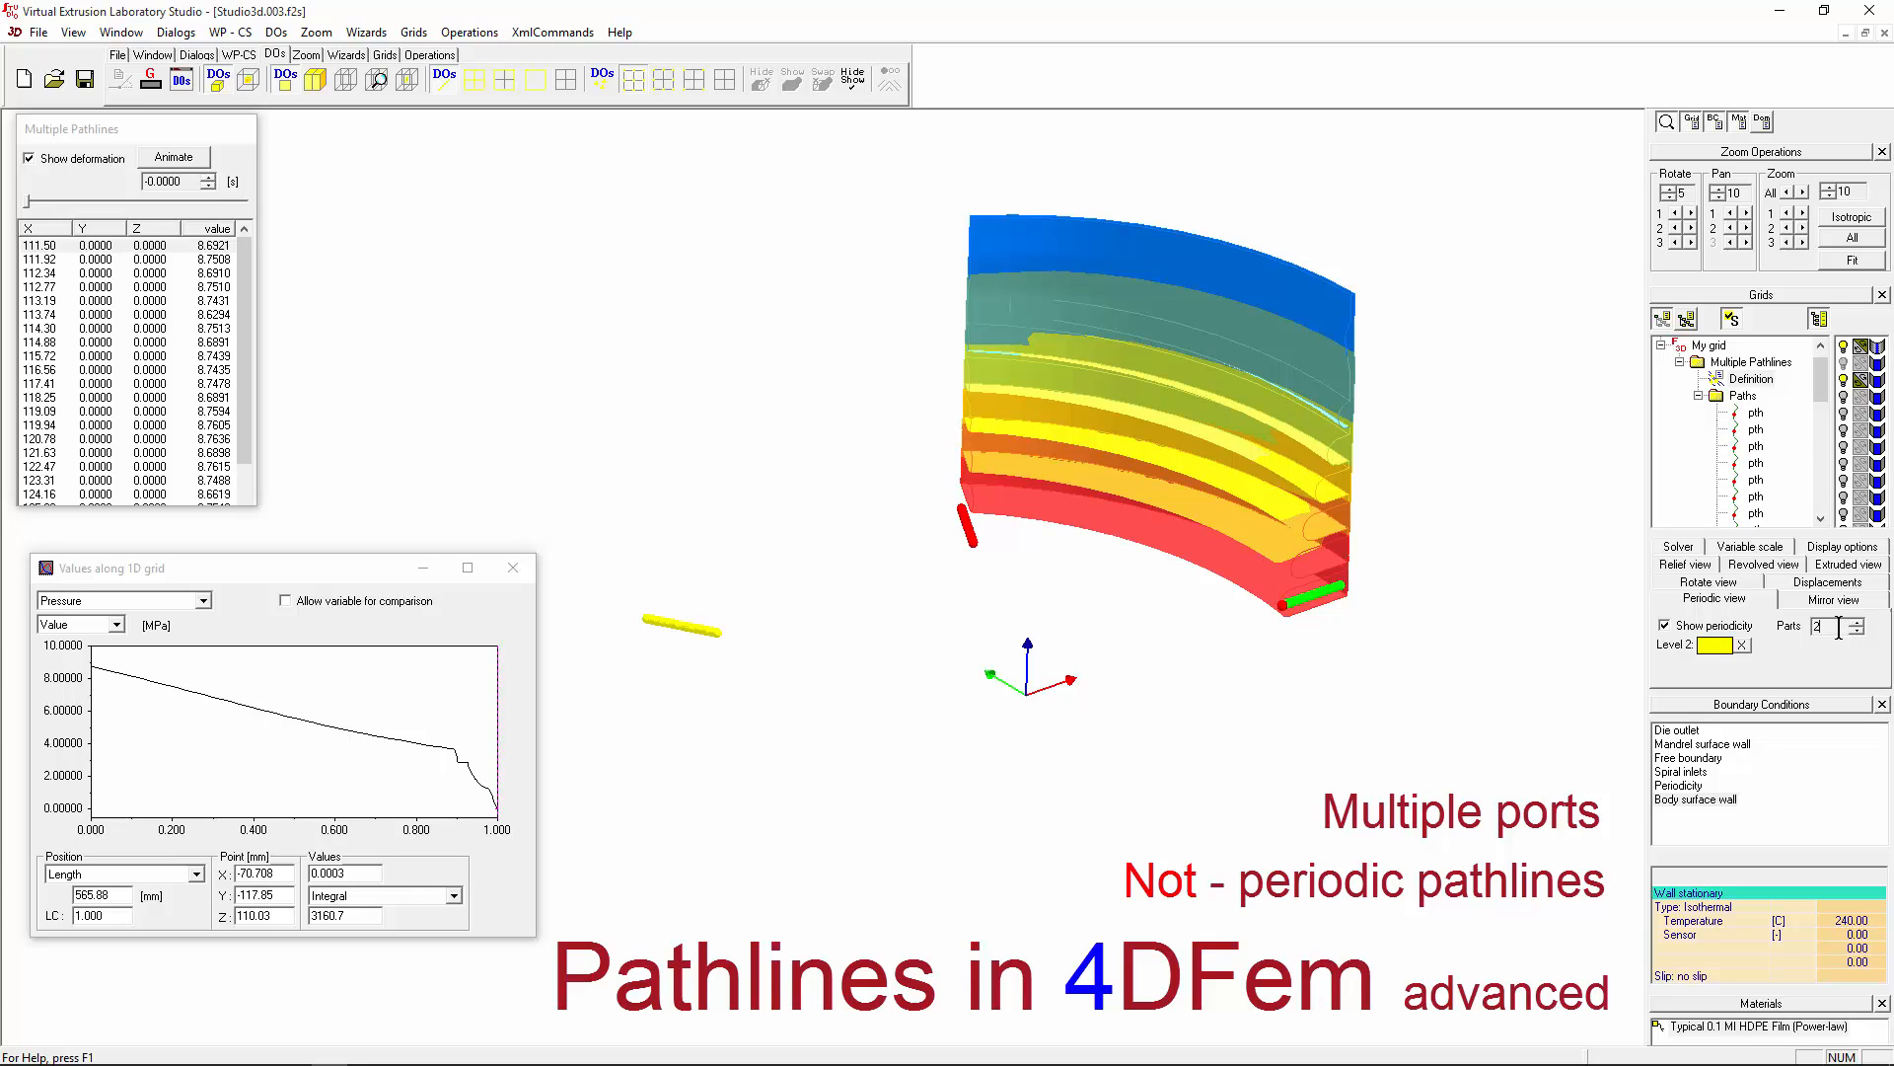
pyautogui.press('BackSpace')
pyautogui.write('5')
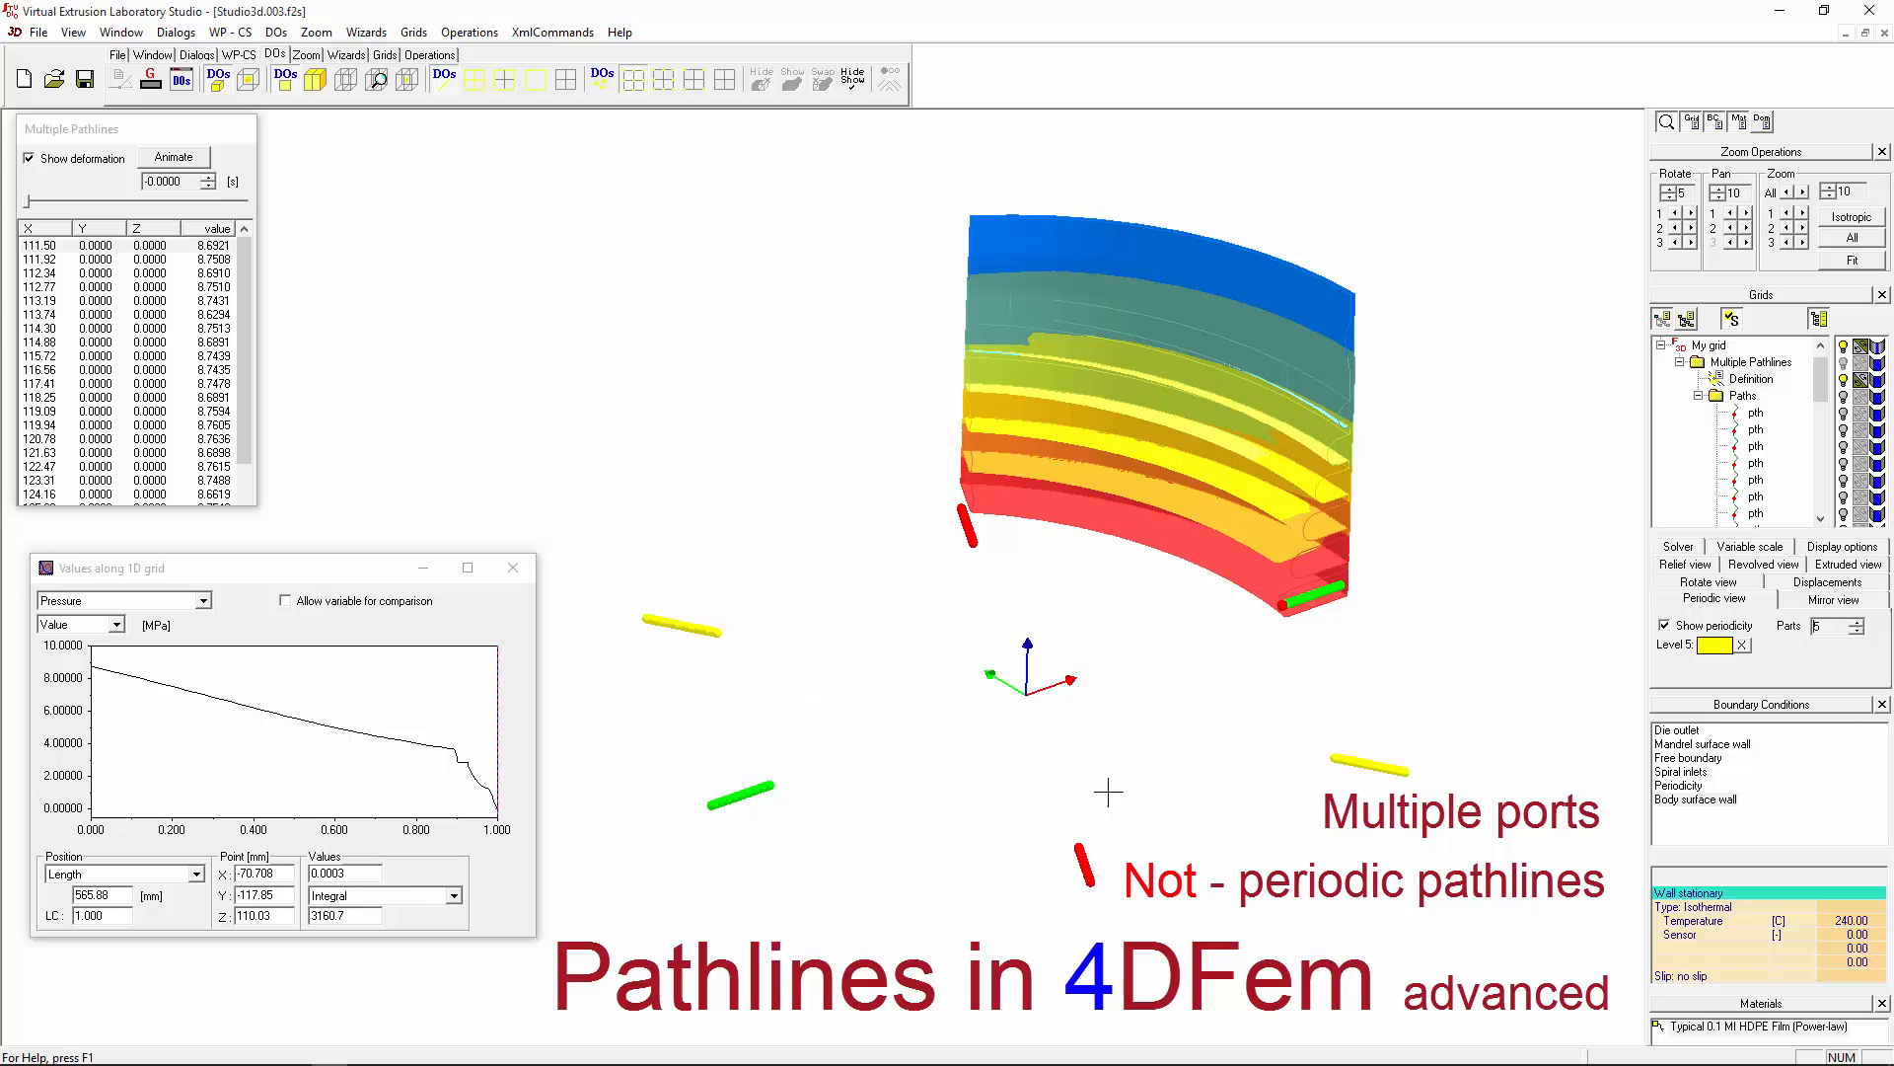
# Step: Clear the Definition grid's periodic level colours, reduce its parts from 5 and turn off its periodicity display
pyautogui.click(1743, 644)
pyautogui.click(1857, 631)
pyautogui.click(1857, 631)
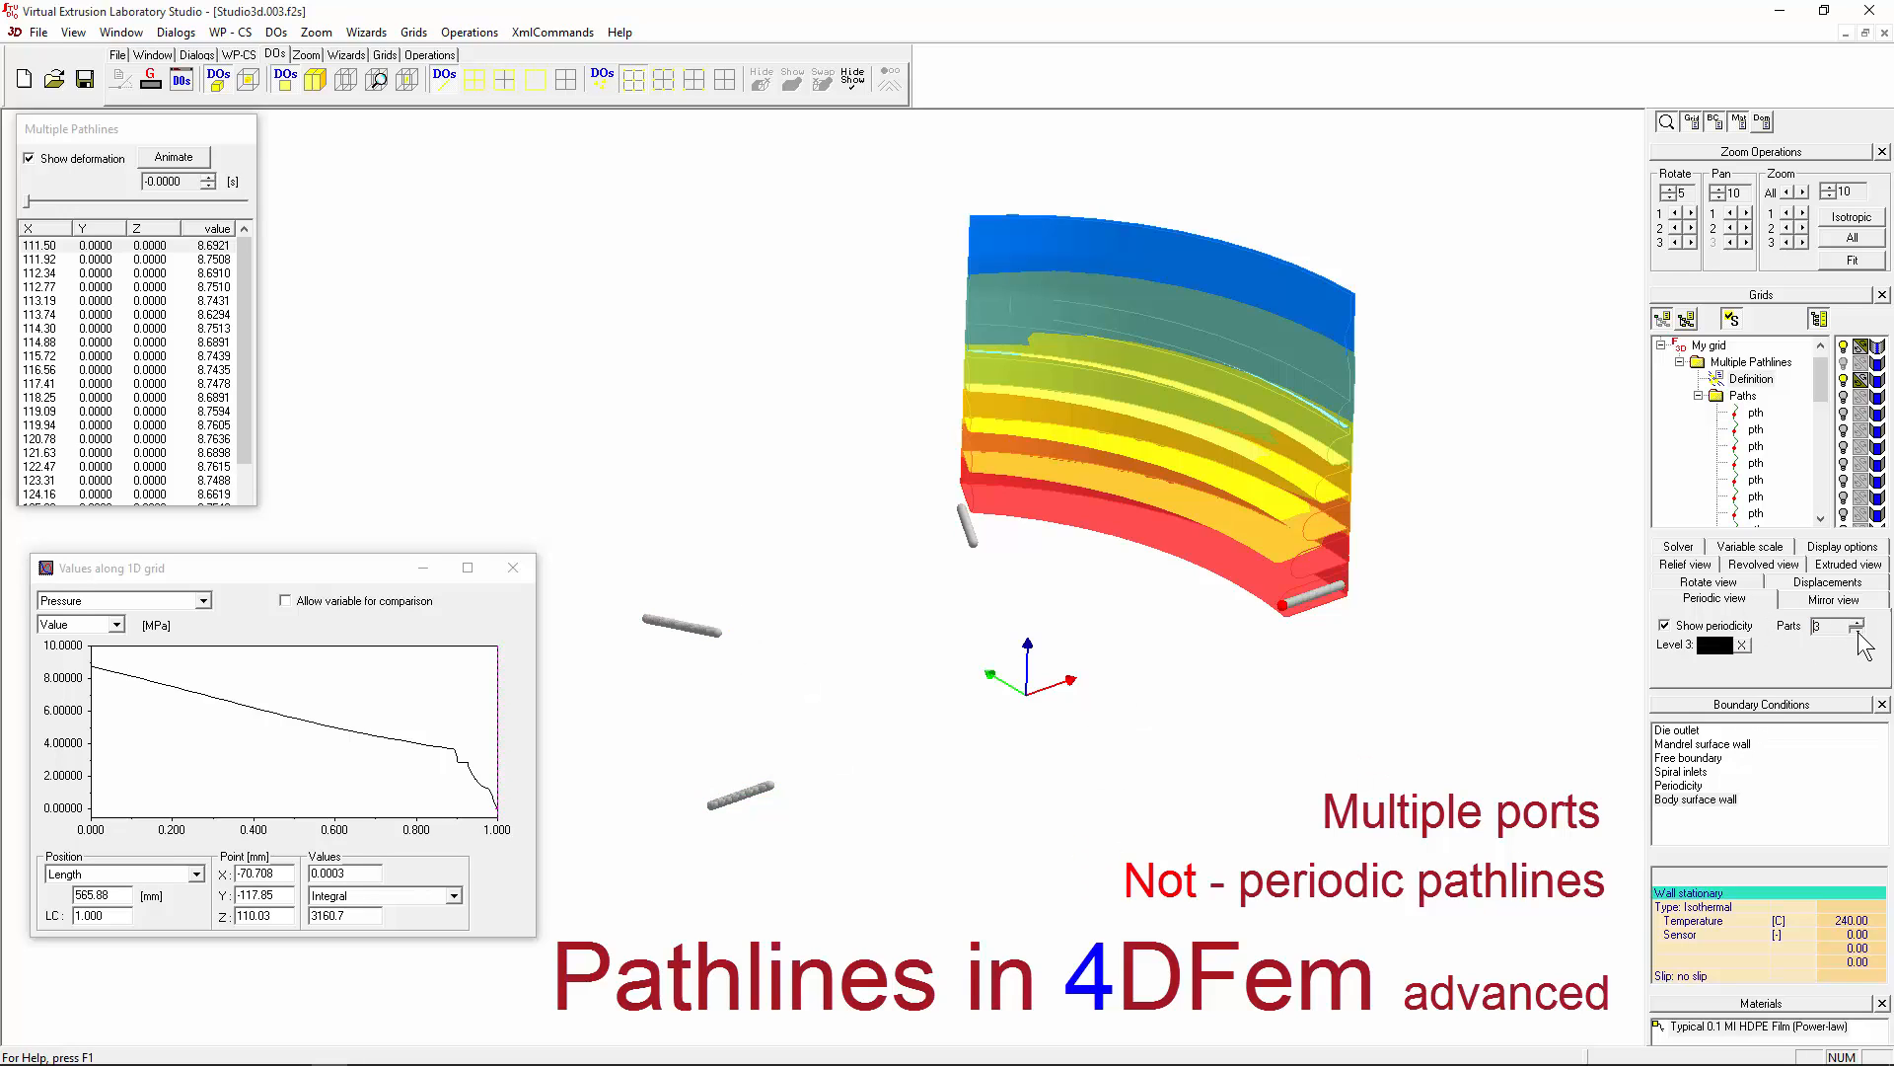
pyautogui.click(1857, 631)
pyautogui.click(1857, 631)
pyautogui.click(1728, 622)
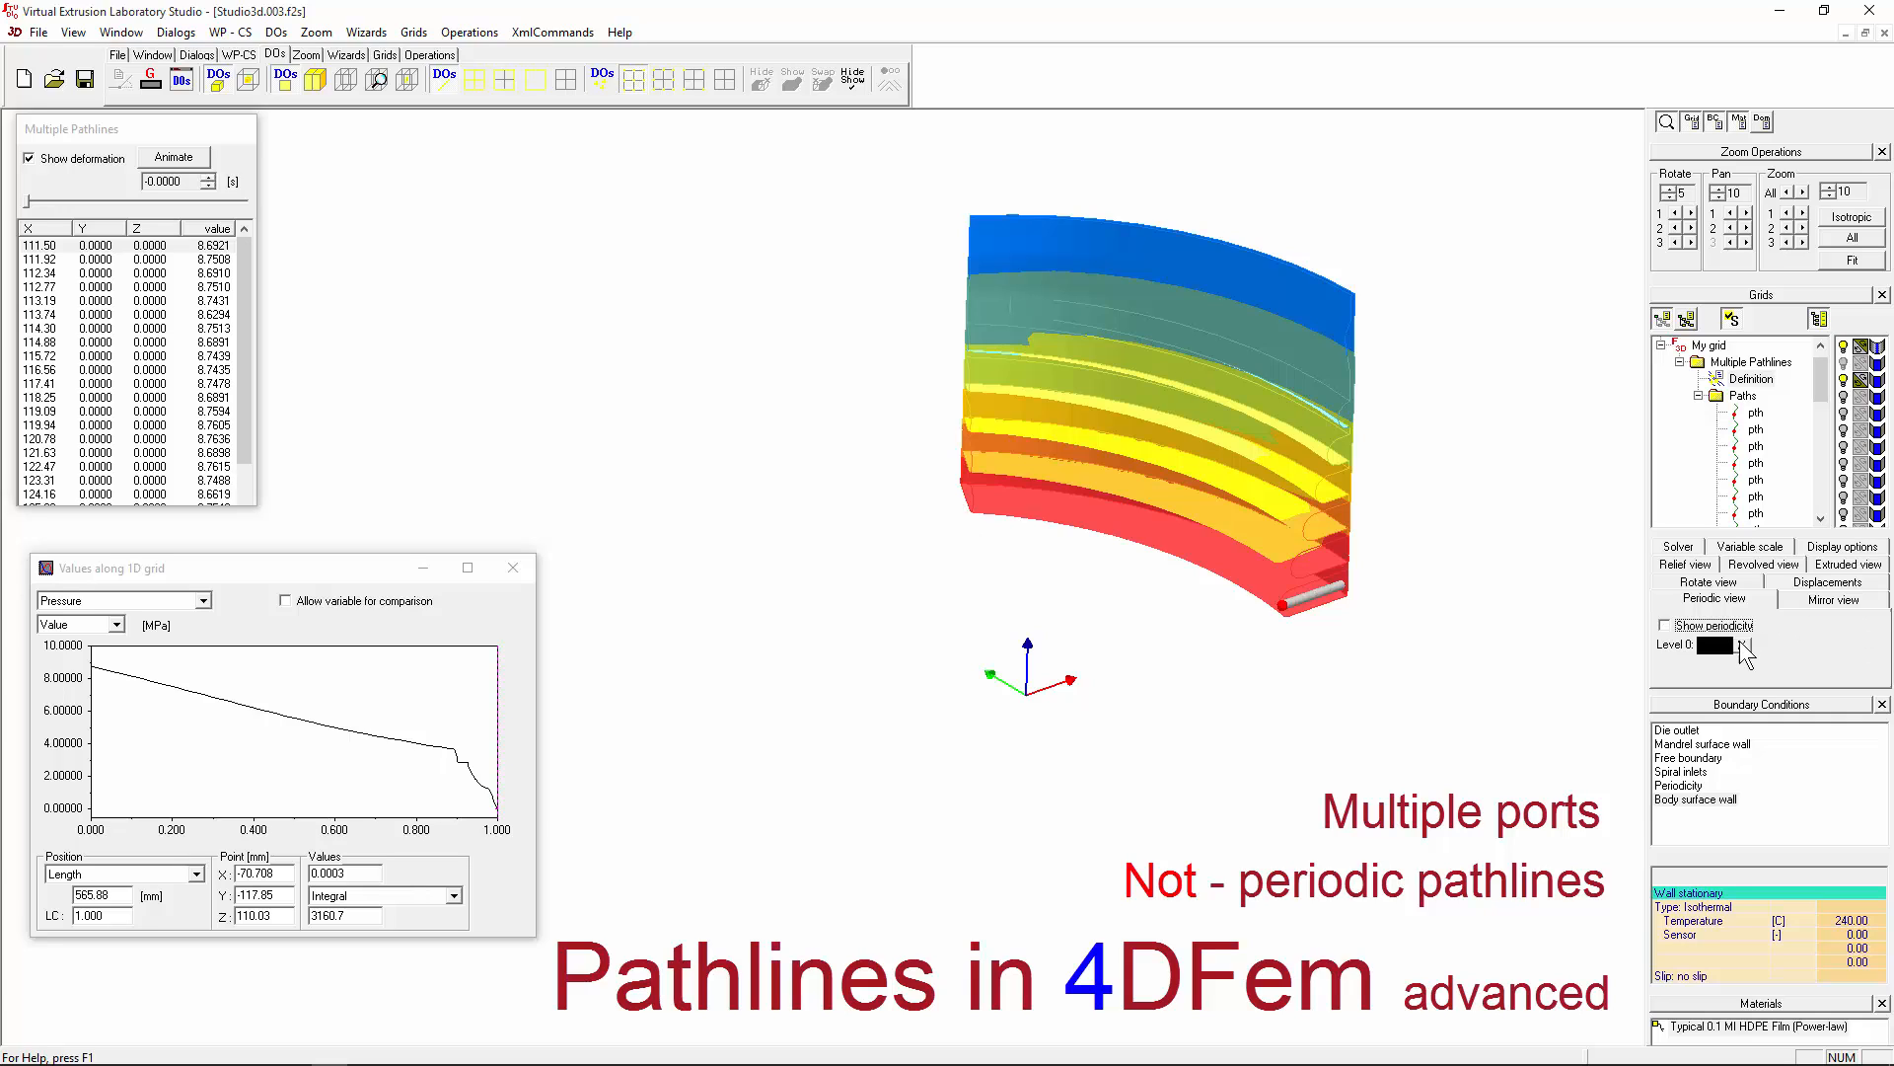
# Step: Set the Definition grid's level 0 colour to yellow, and change it to green
pyautogui.click(1713, 644)
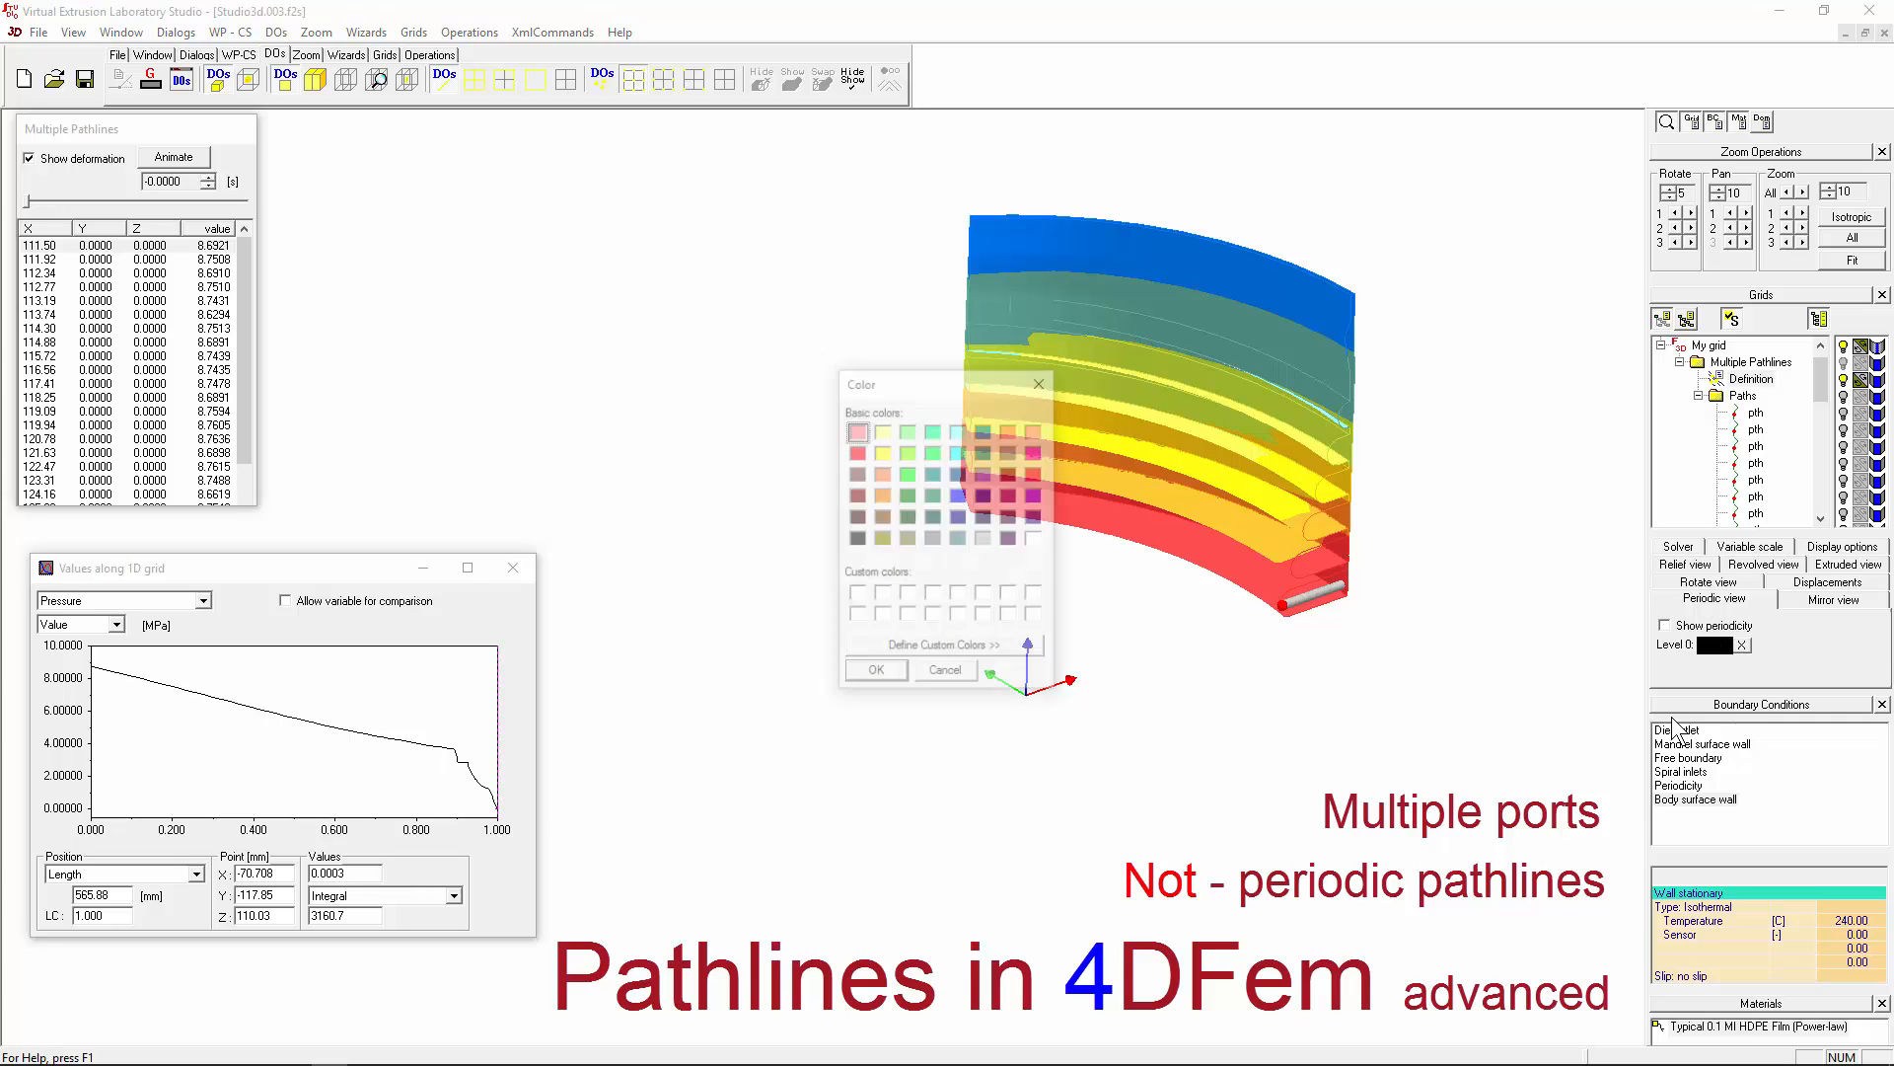
pyautogui.click(881, 451)
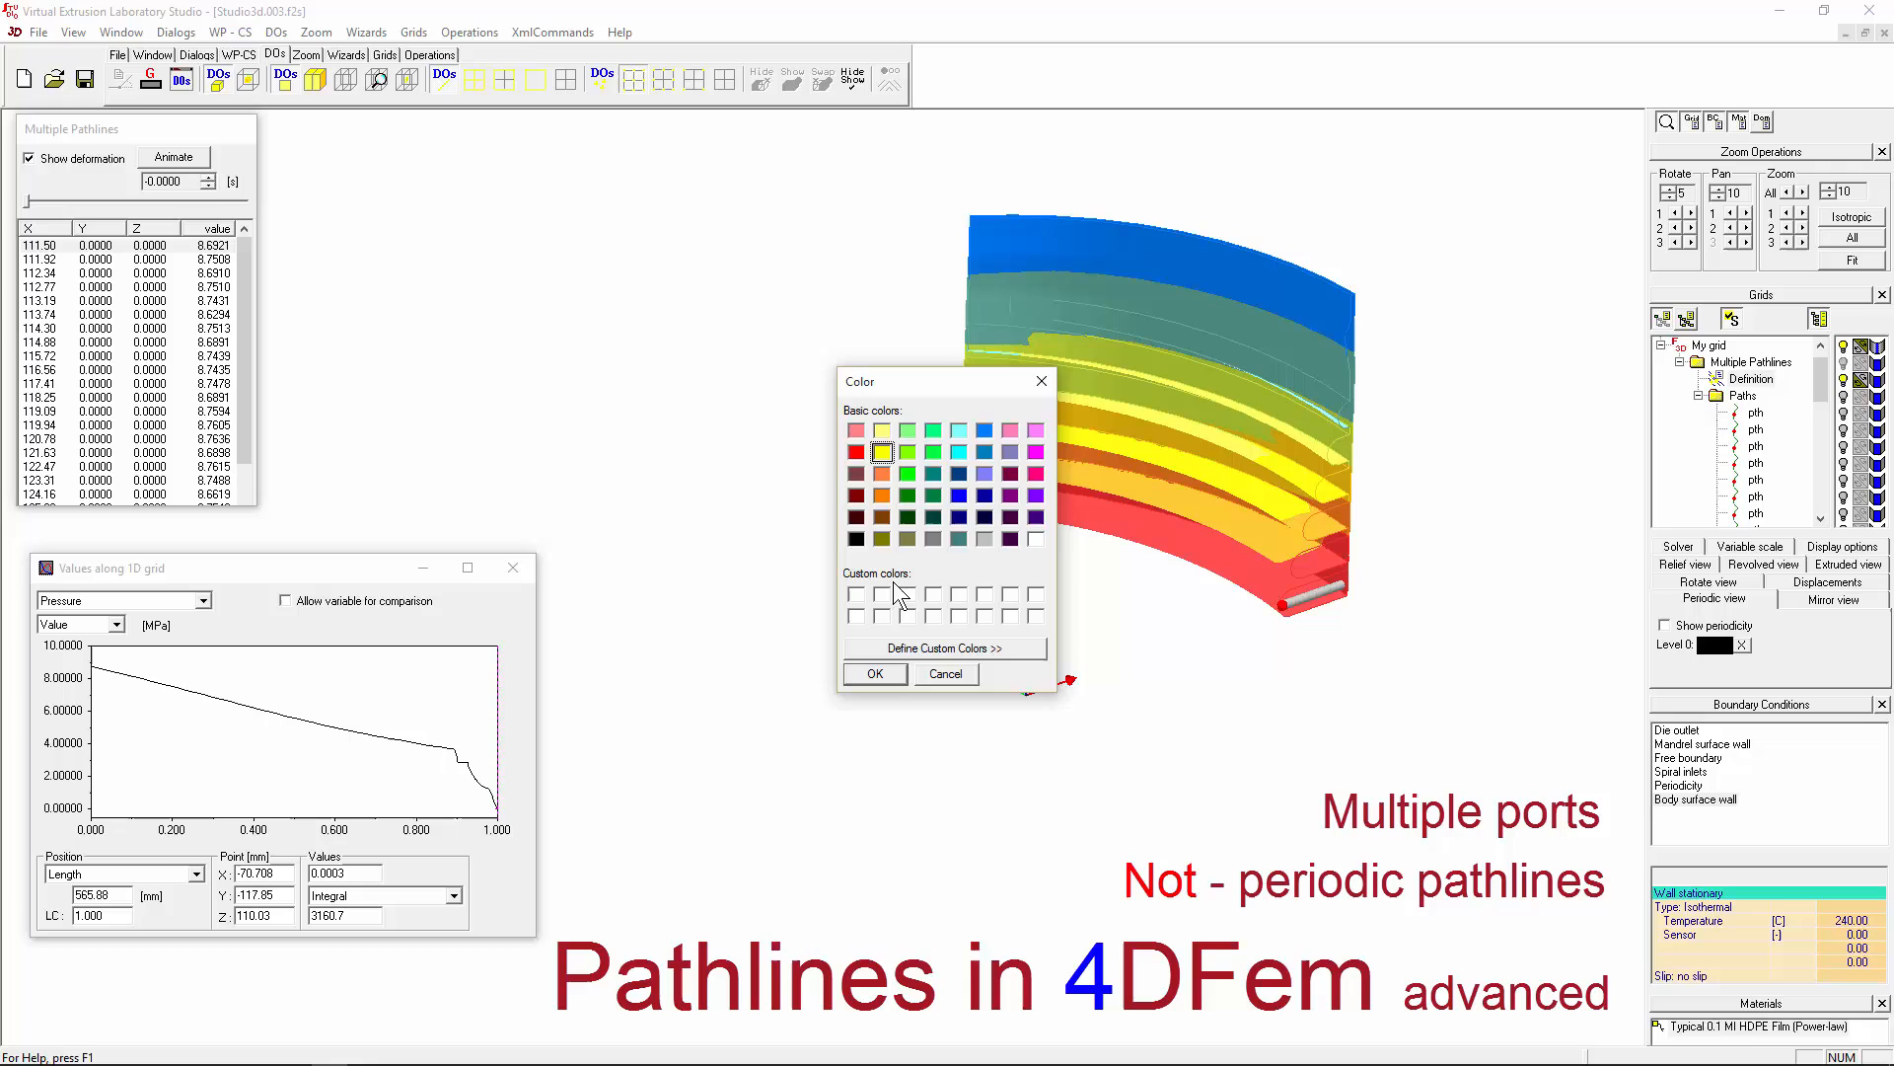
pyautogui.click(875, 673)
pyautogui.click(1715, 644)
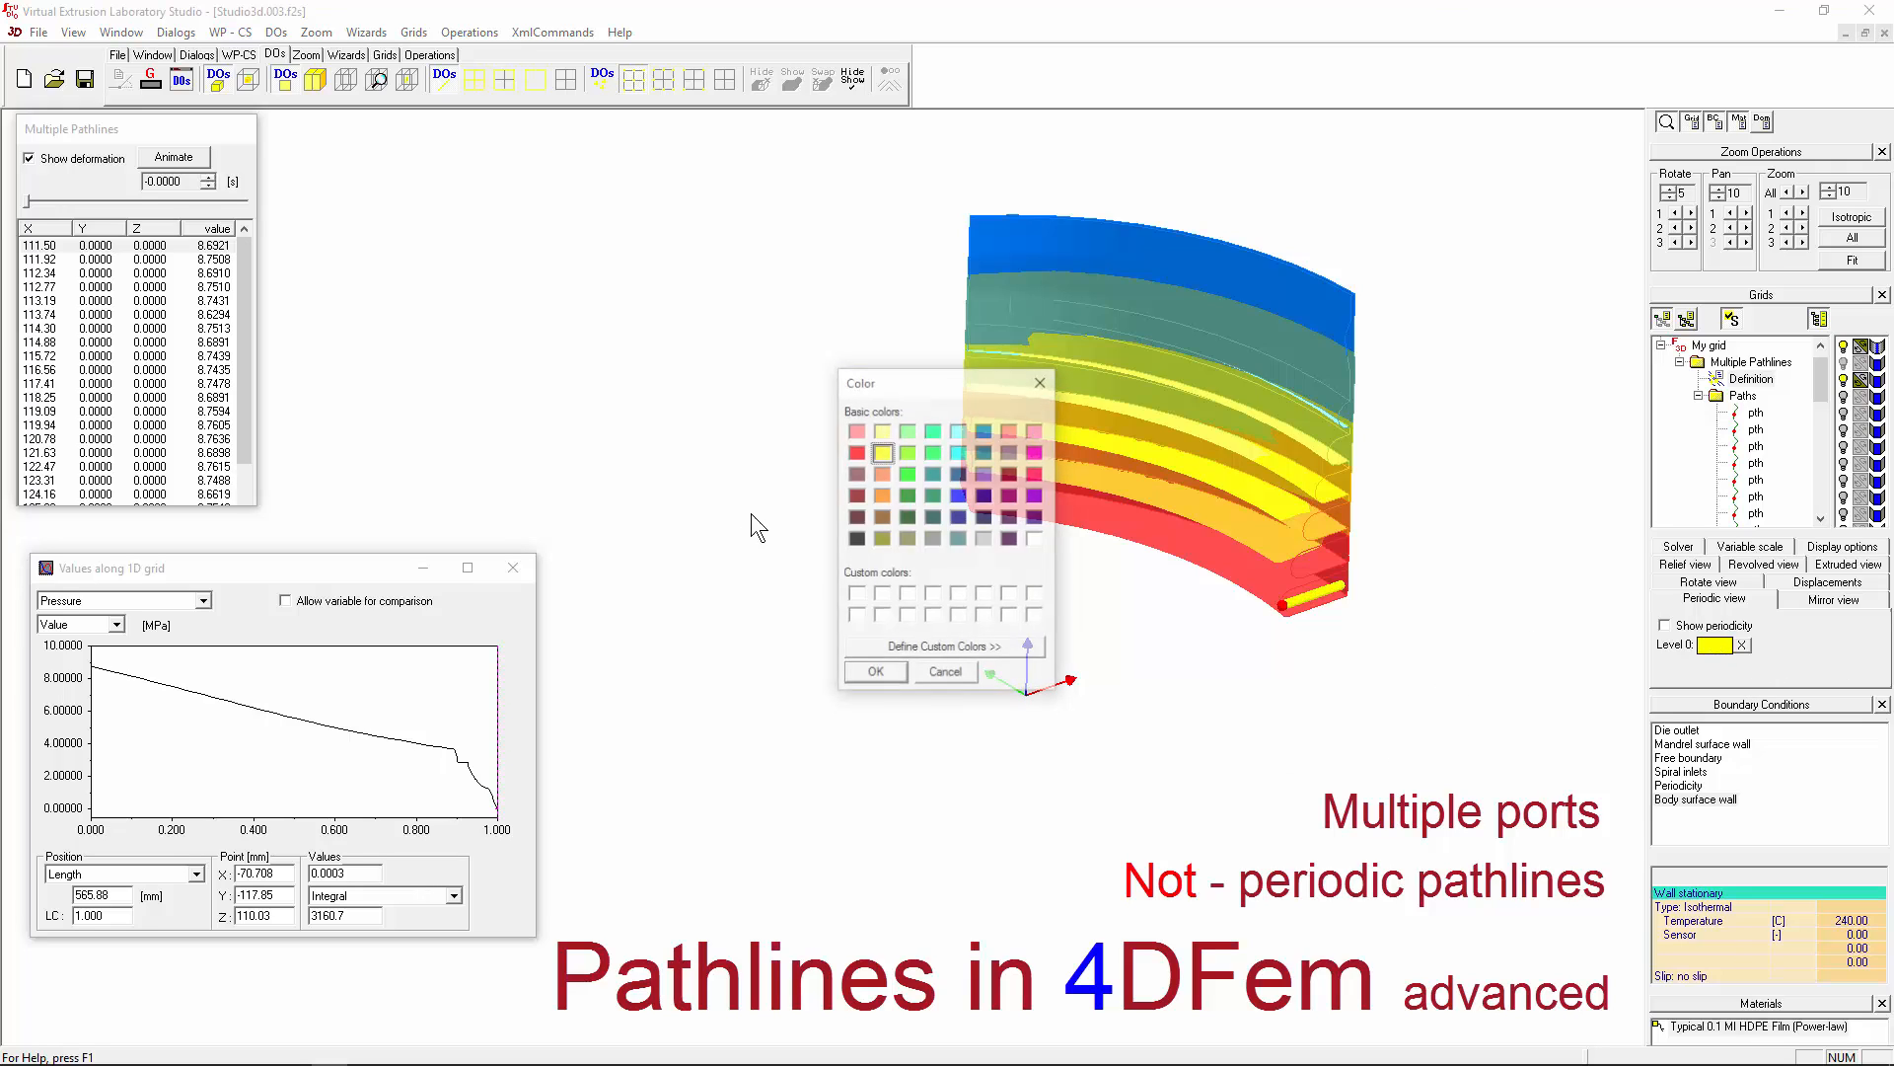
pyautogui.click(907, 473)
pyautogui.click(875, 673)
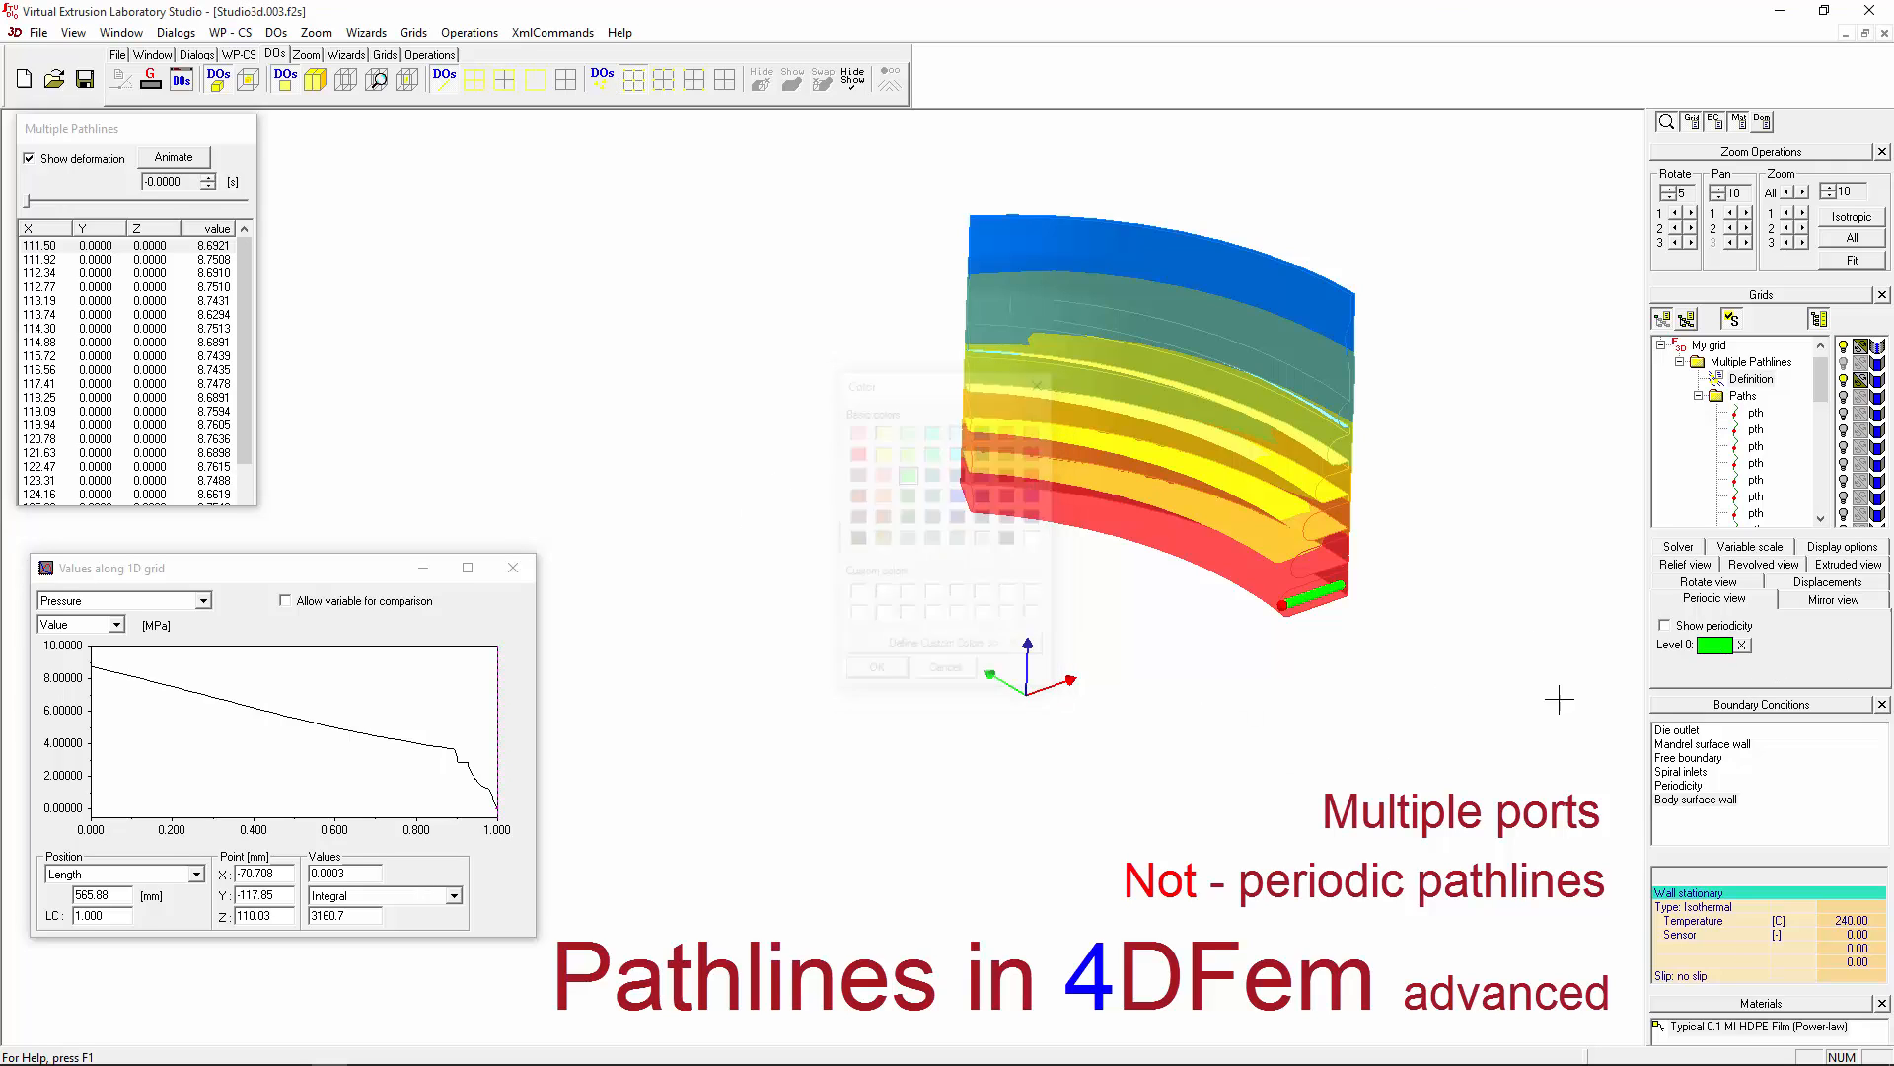
# Step: Show the Definition grid's periodicity with the level 1 colour set to red, and increase the parts to 5
pyautogui.click(1708, 627)
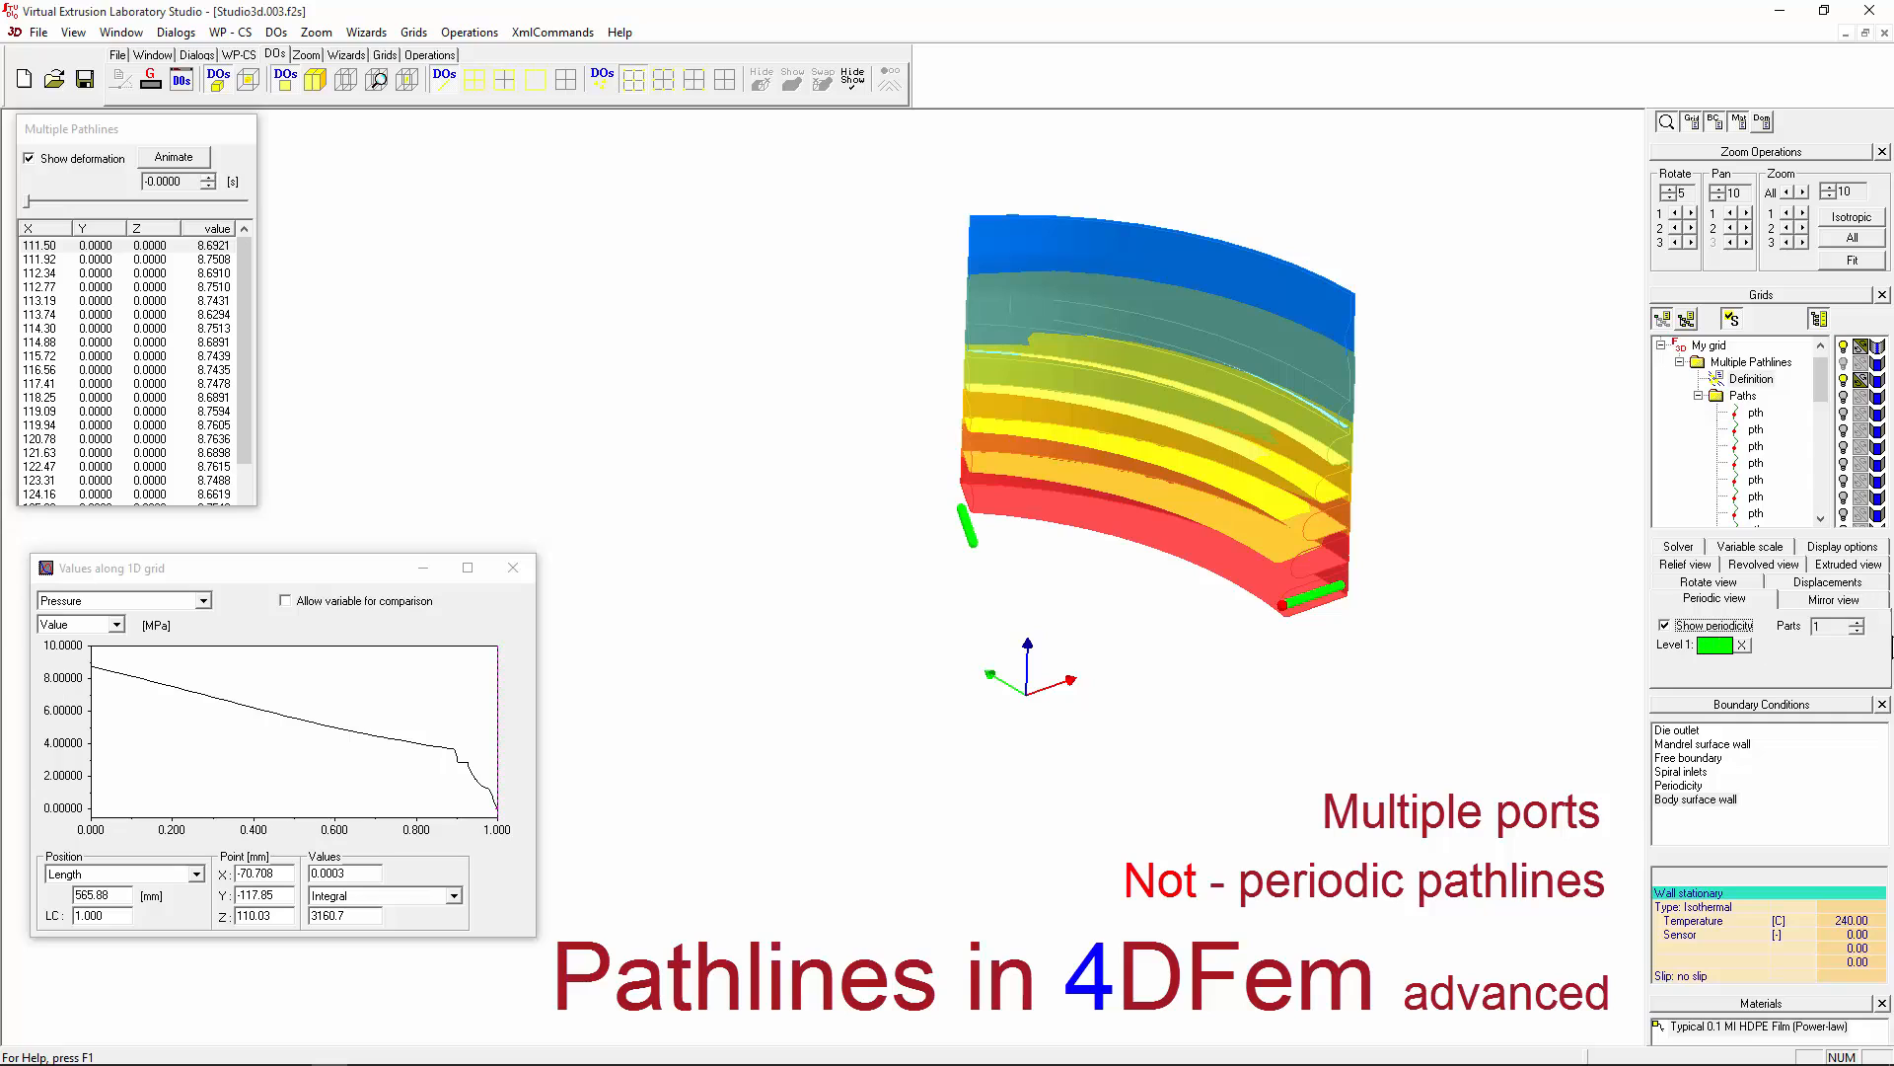
pyautogui.click(1715, 644)
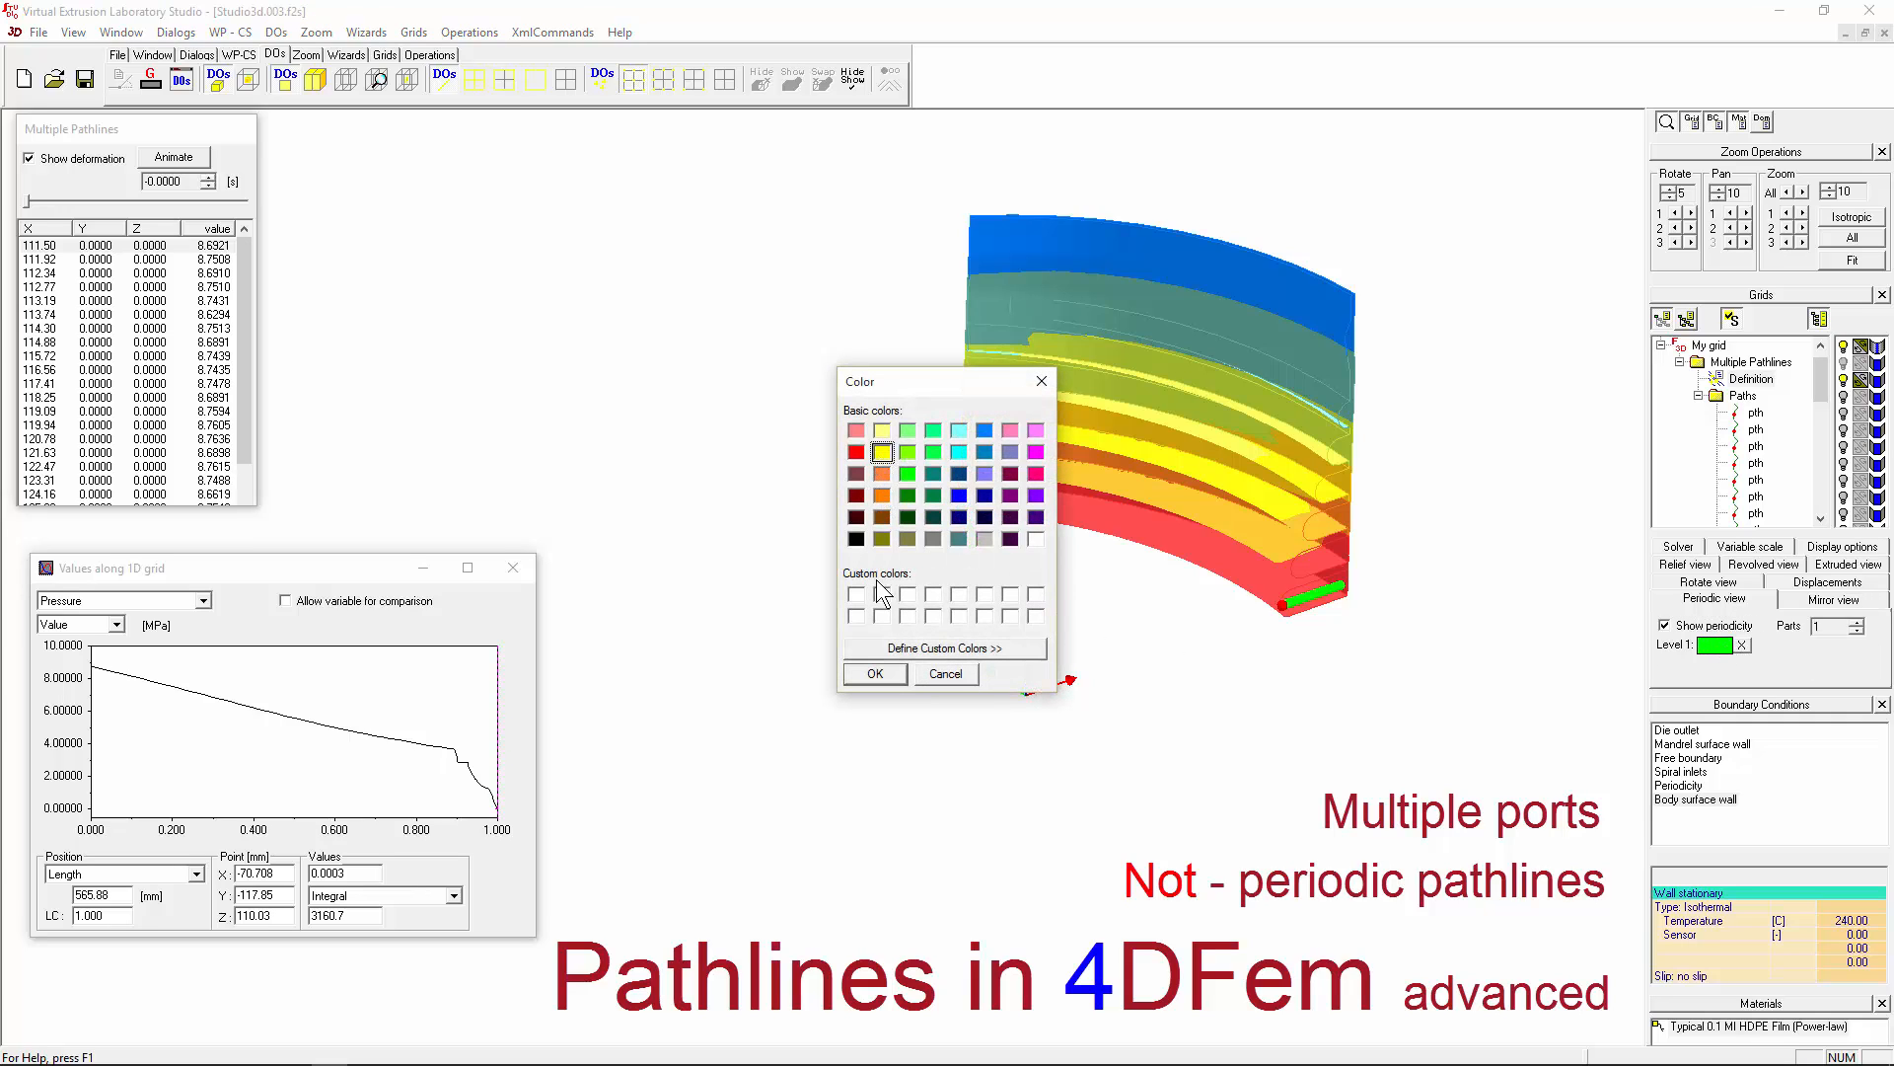
pyautogui.click(855, 452)
pyautogui.click(885, 673)
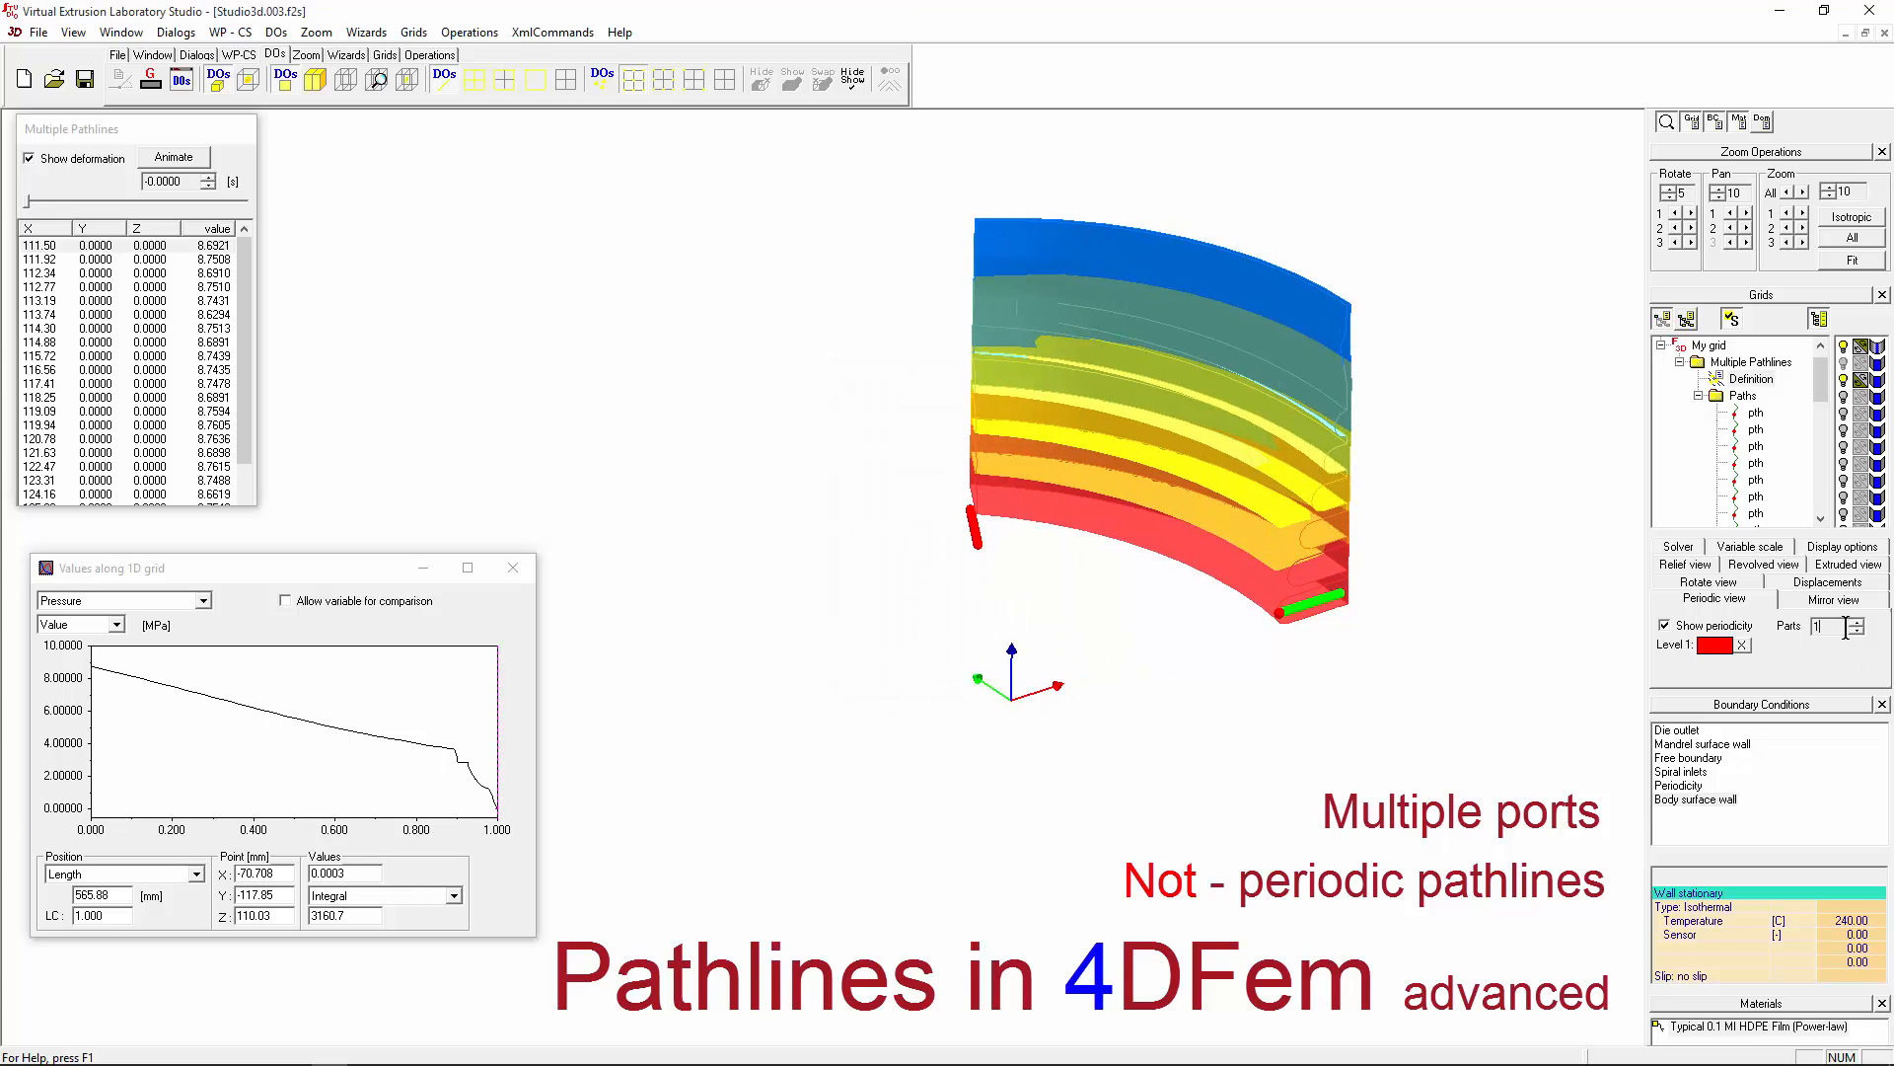
pyautogui.scroll(4, 1845, 628)
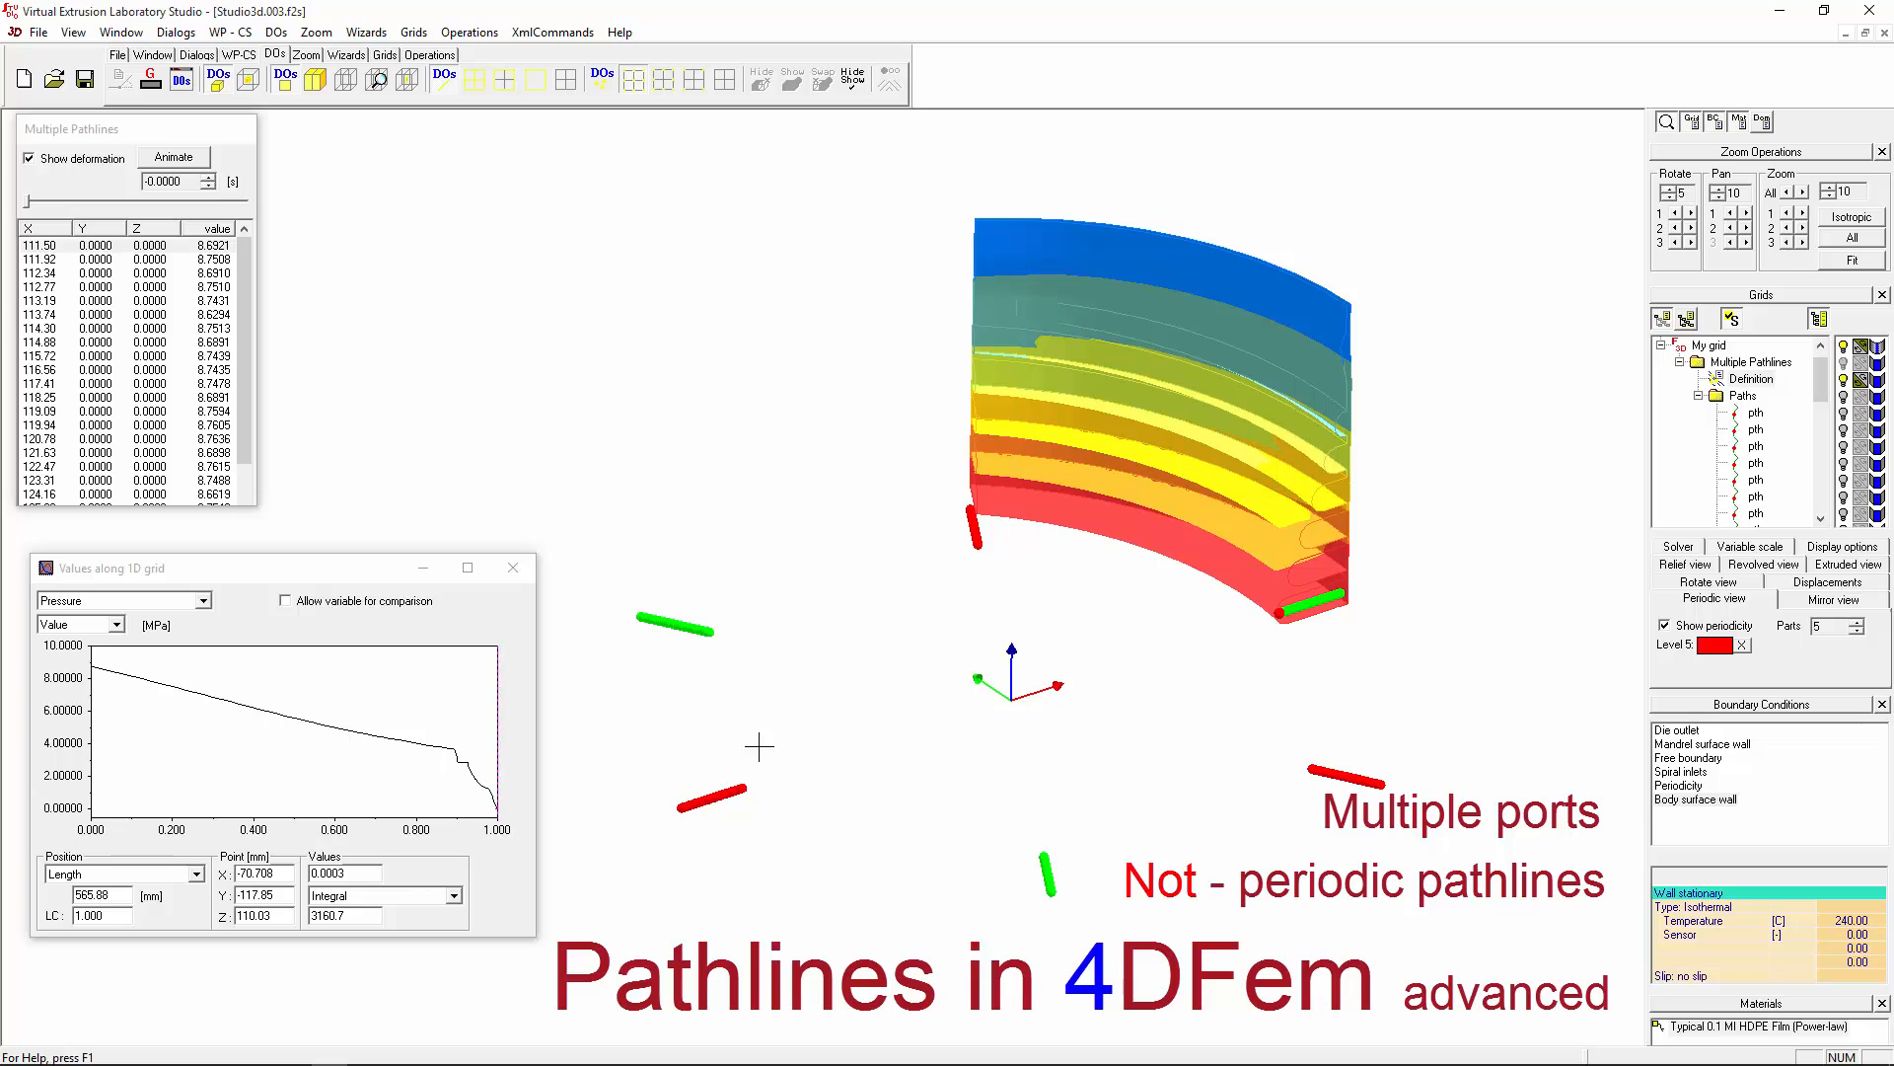
# Step: Reduce the Definition grid's periodic parts to 2 and set the level 2 colour to blue
pyautogui.click(1859, 631)
pyautogui.click(1859, 630)
pyautogui.click(1859, 630)
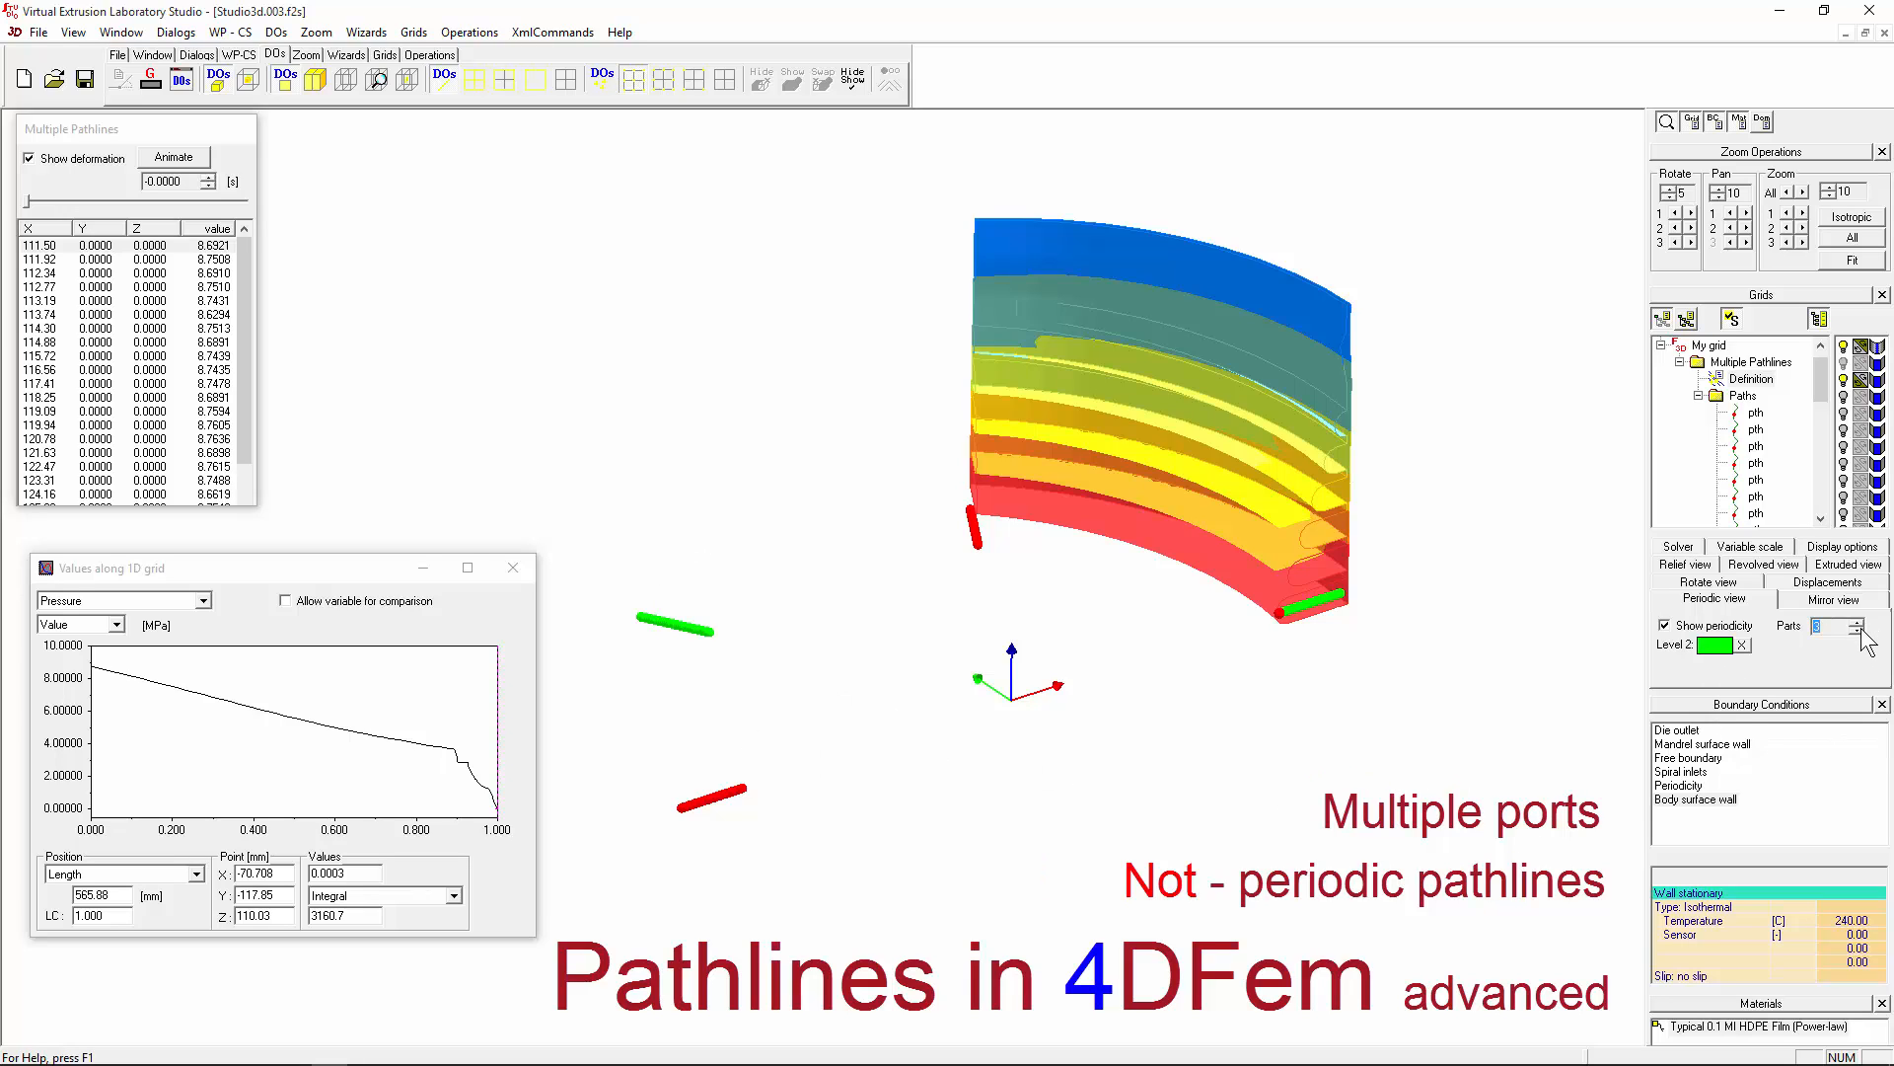
pyautogui.click(1859, 632)
pyautogui.click(1717, 645)
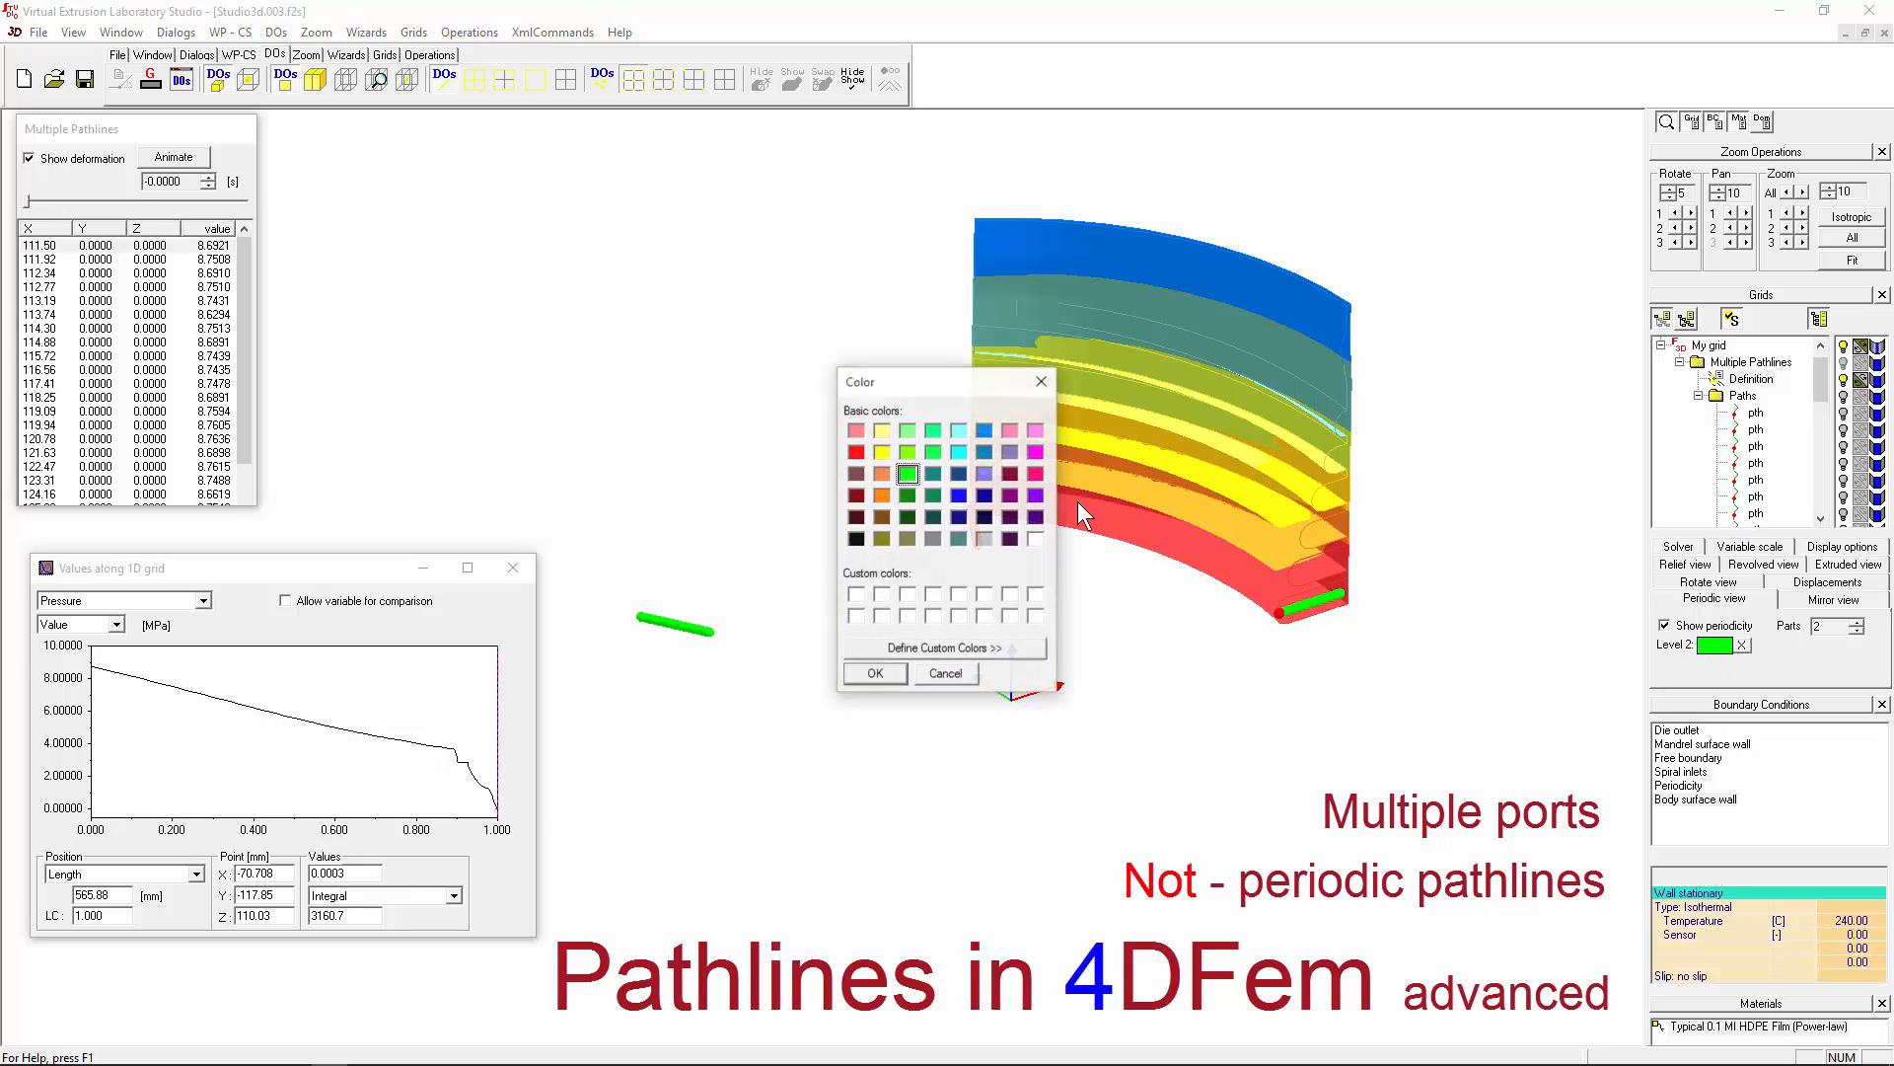
pyautogui.click(958, 495)
pyautogui.click(903, 675)
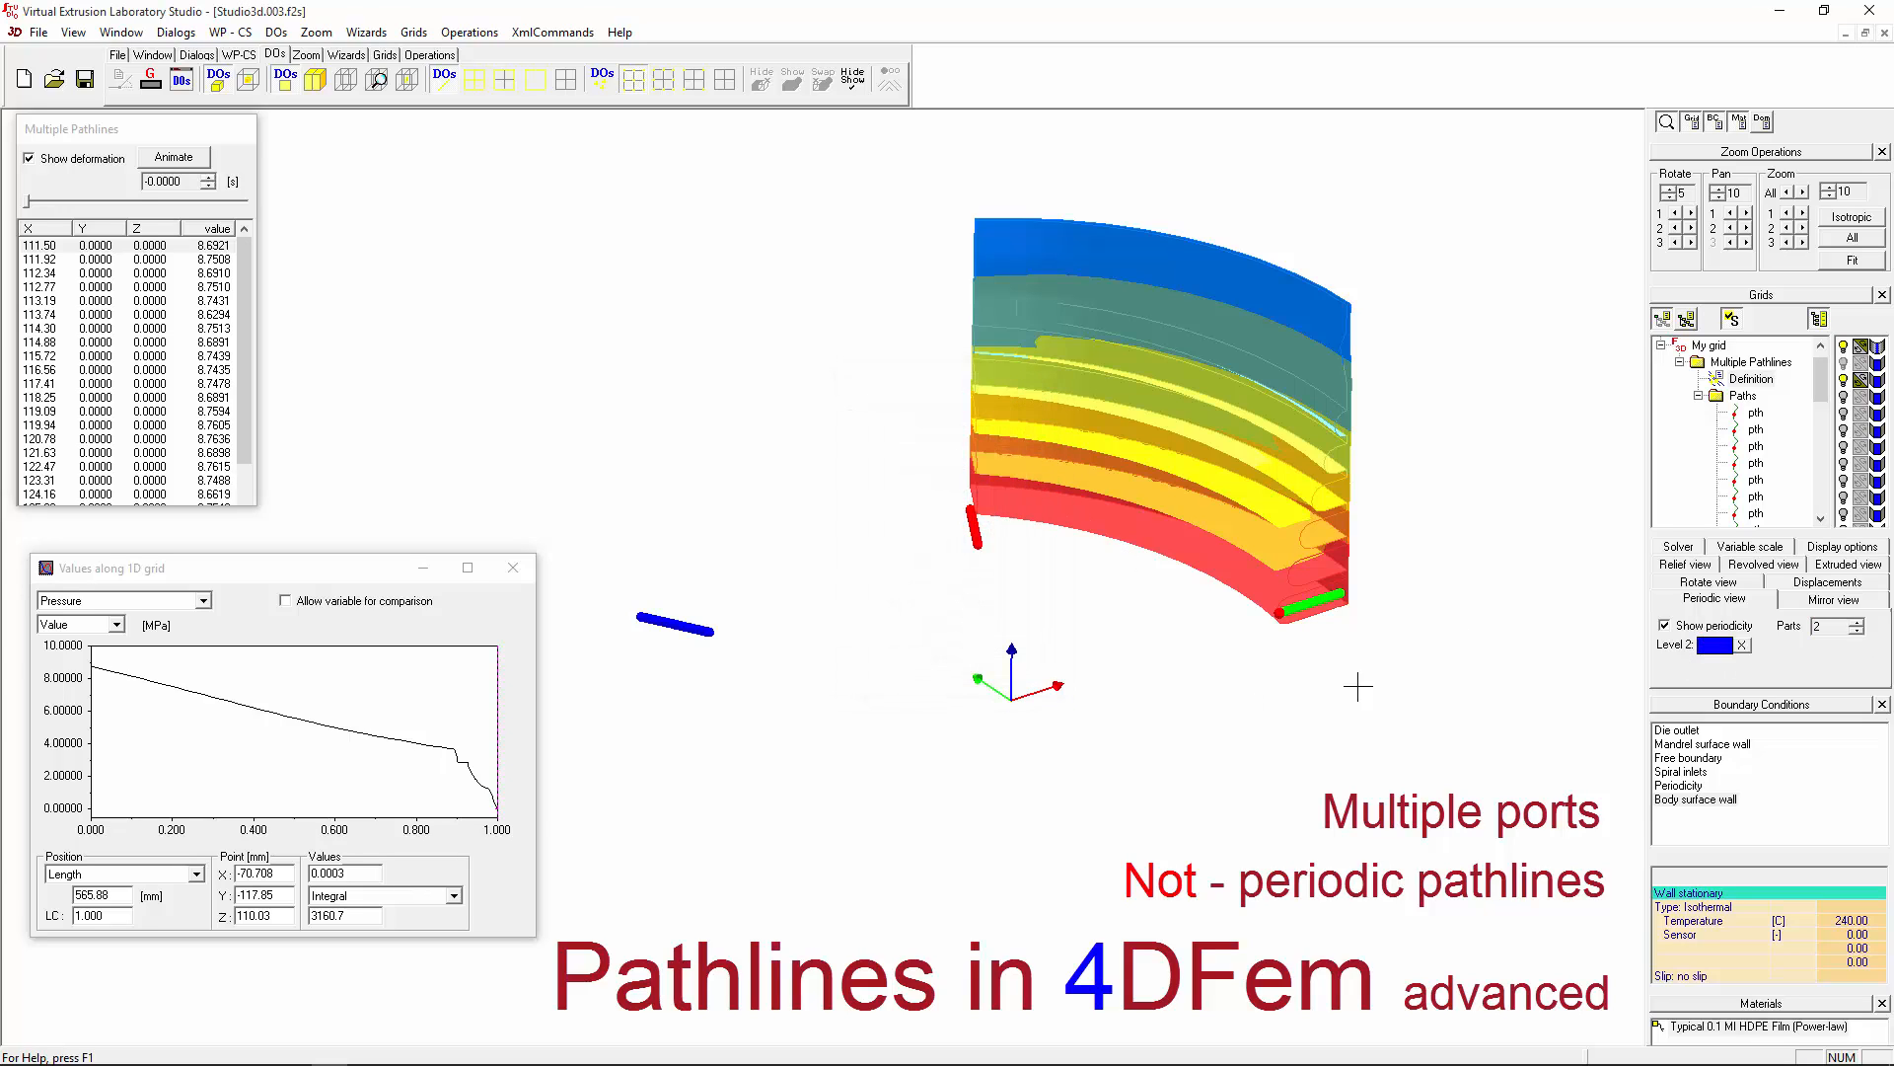
# Step: Set the Definition grid's periodic parts to 5 and the level 5 colour to orange
pyautogui.doubleClick(1830, 632)
pyautogui.write('5')
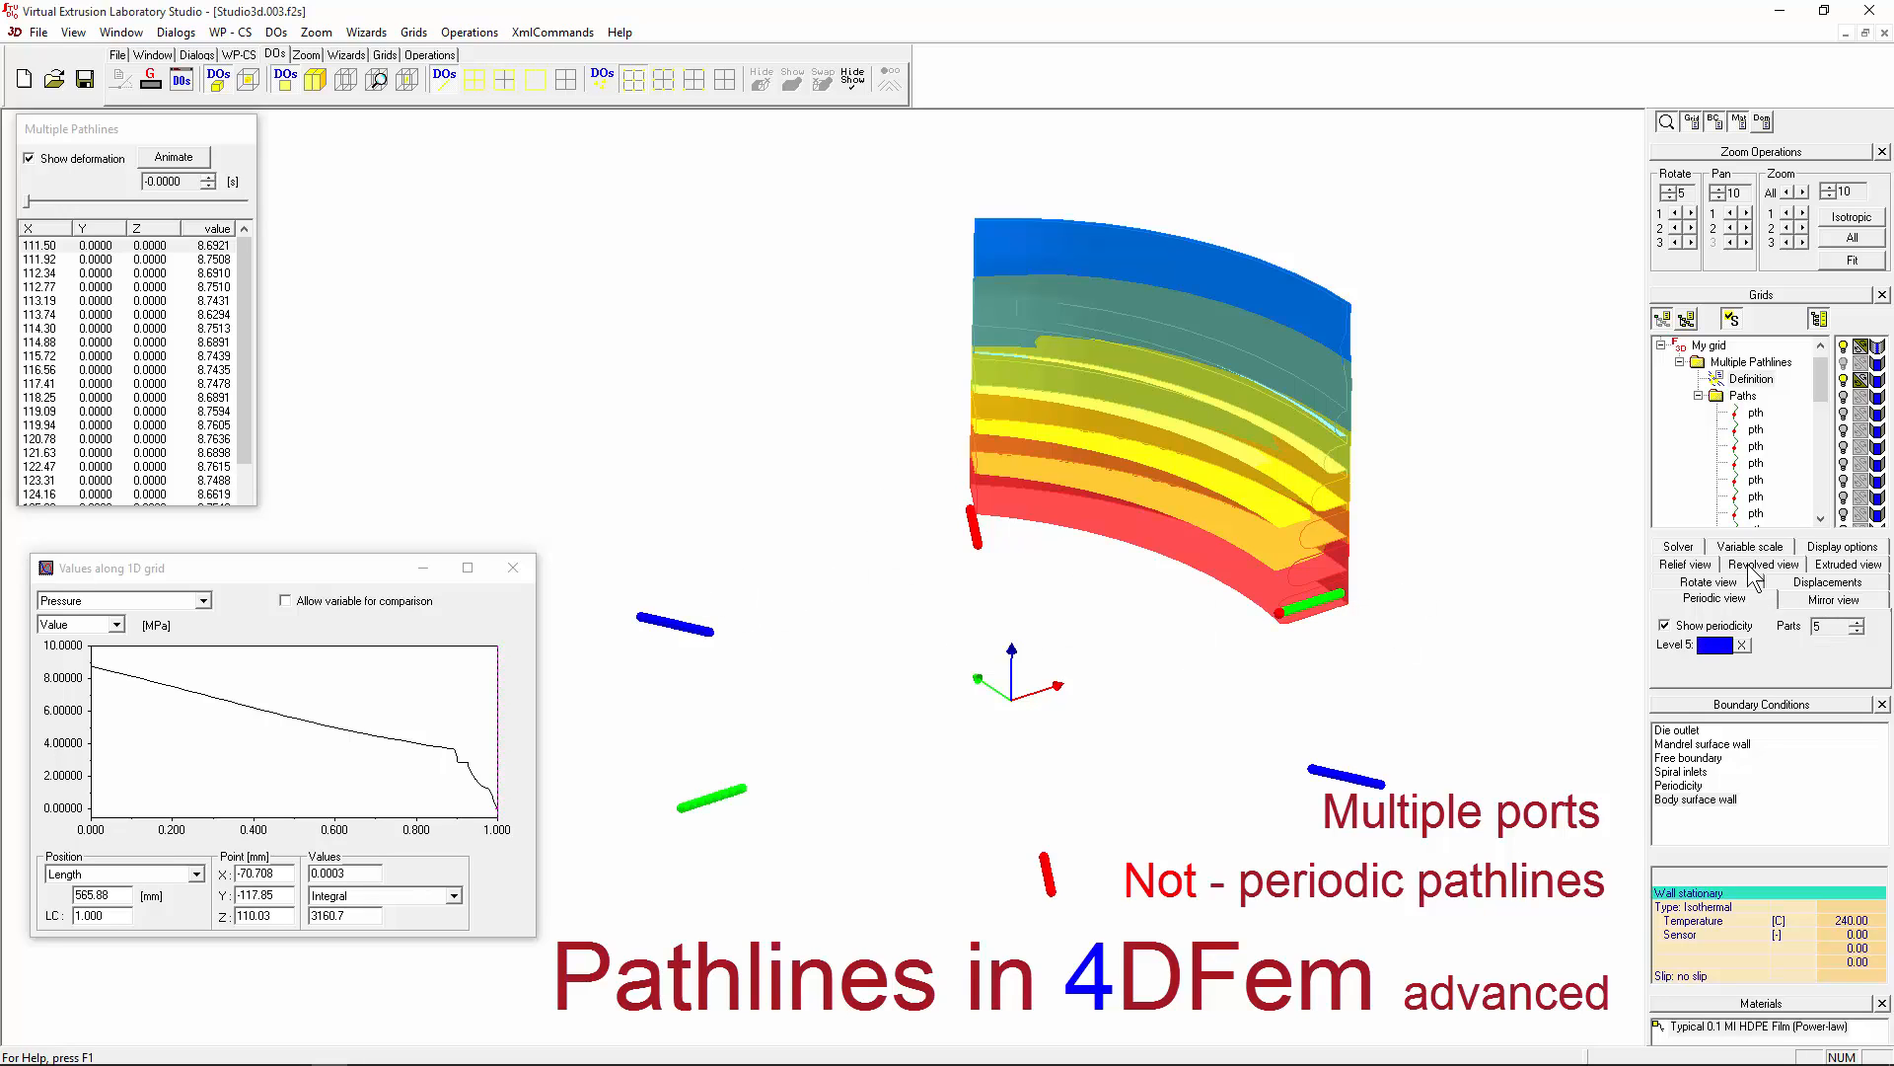
pyautogui.click(1729, 649)
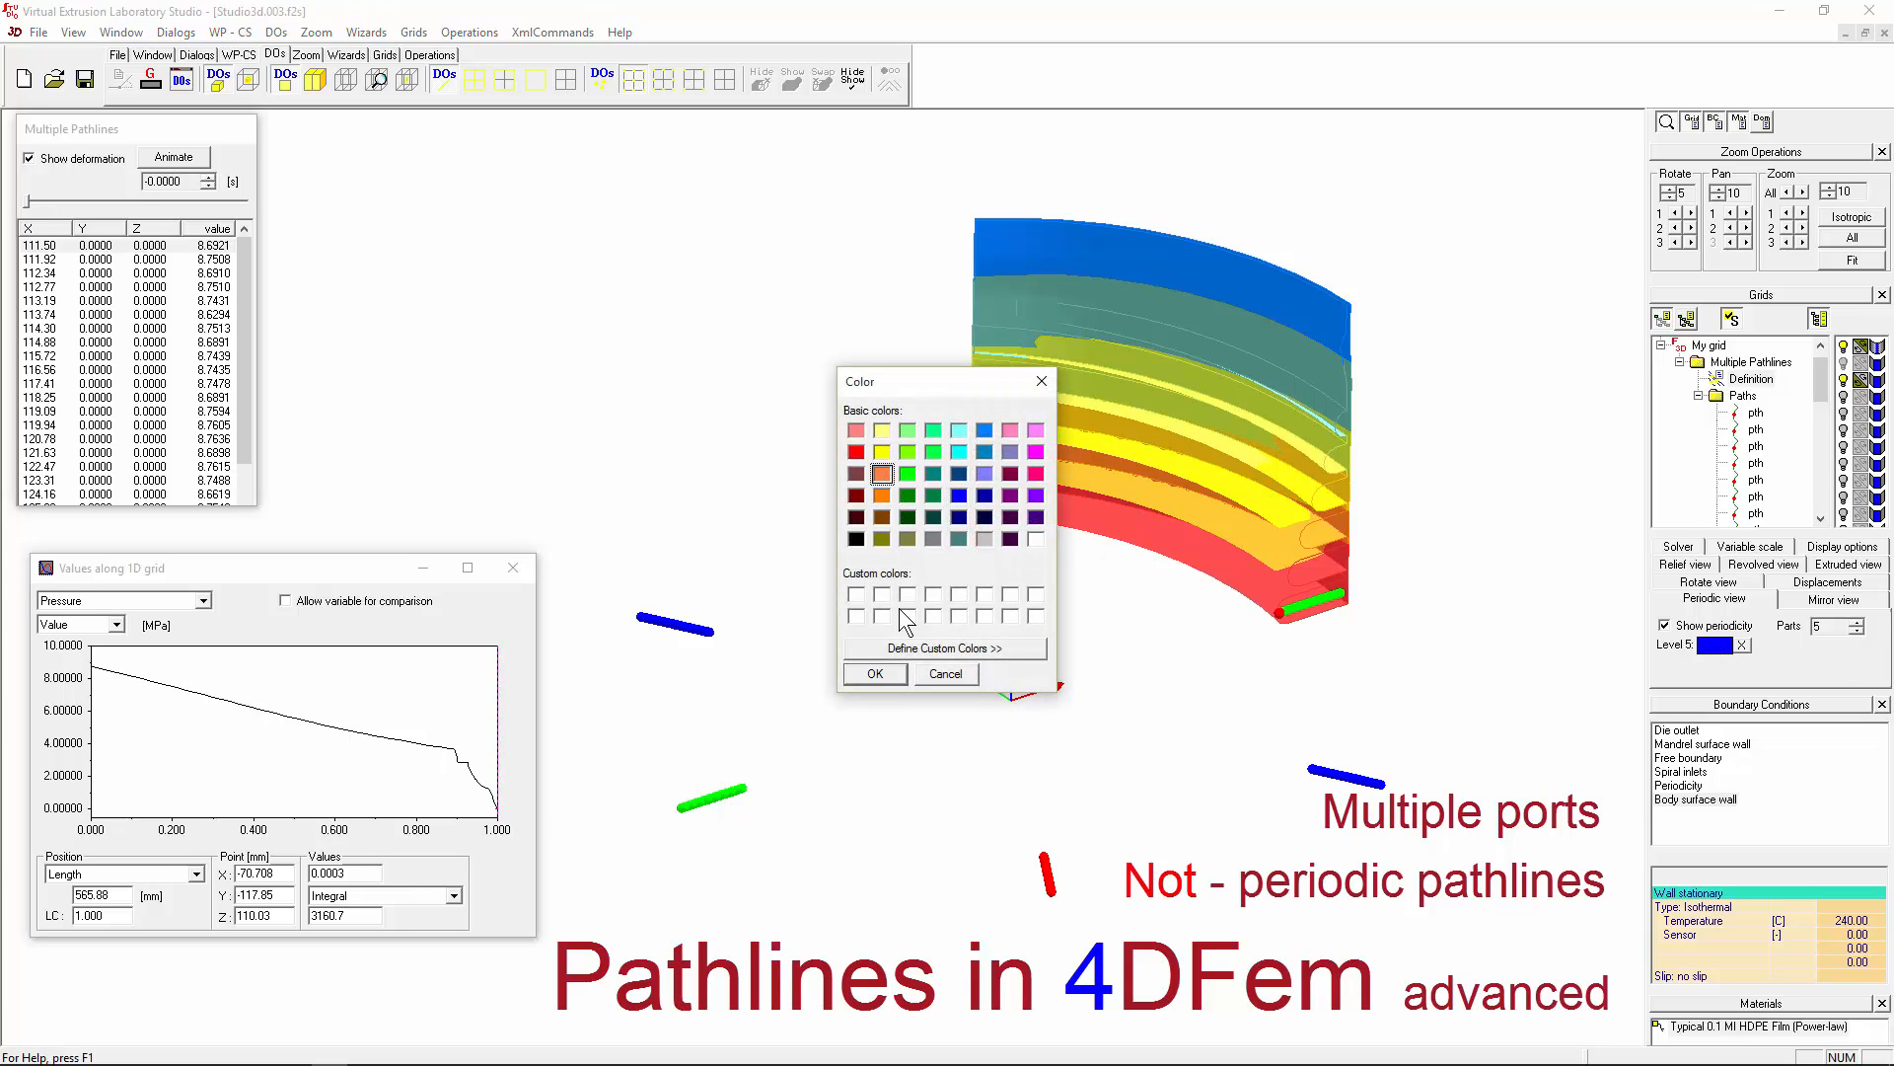
pyautogui.click(875, 673)
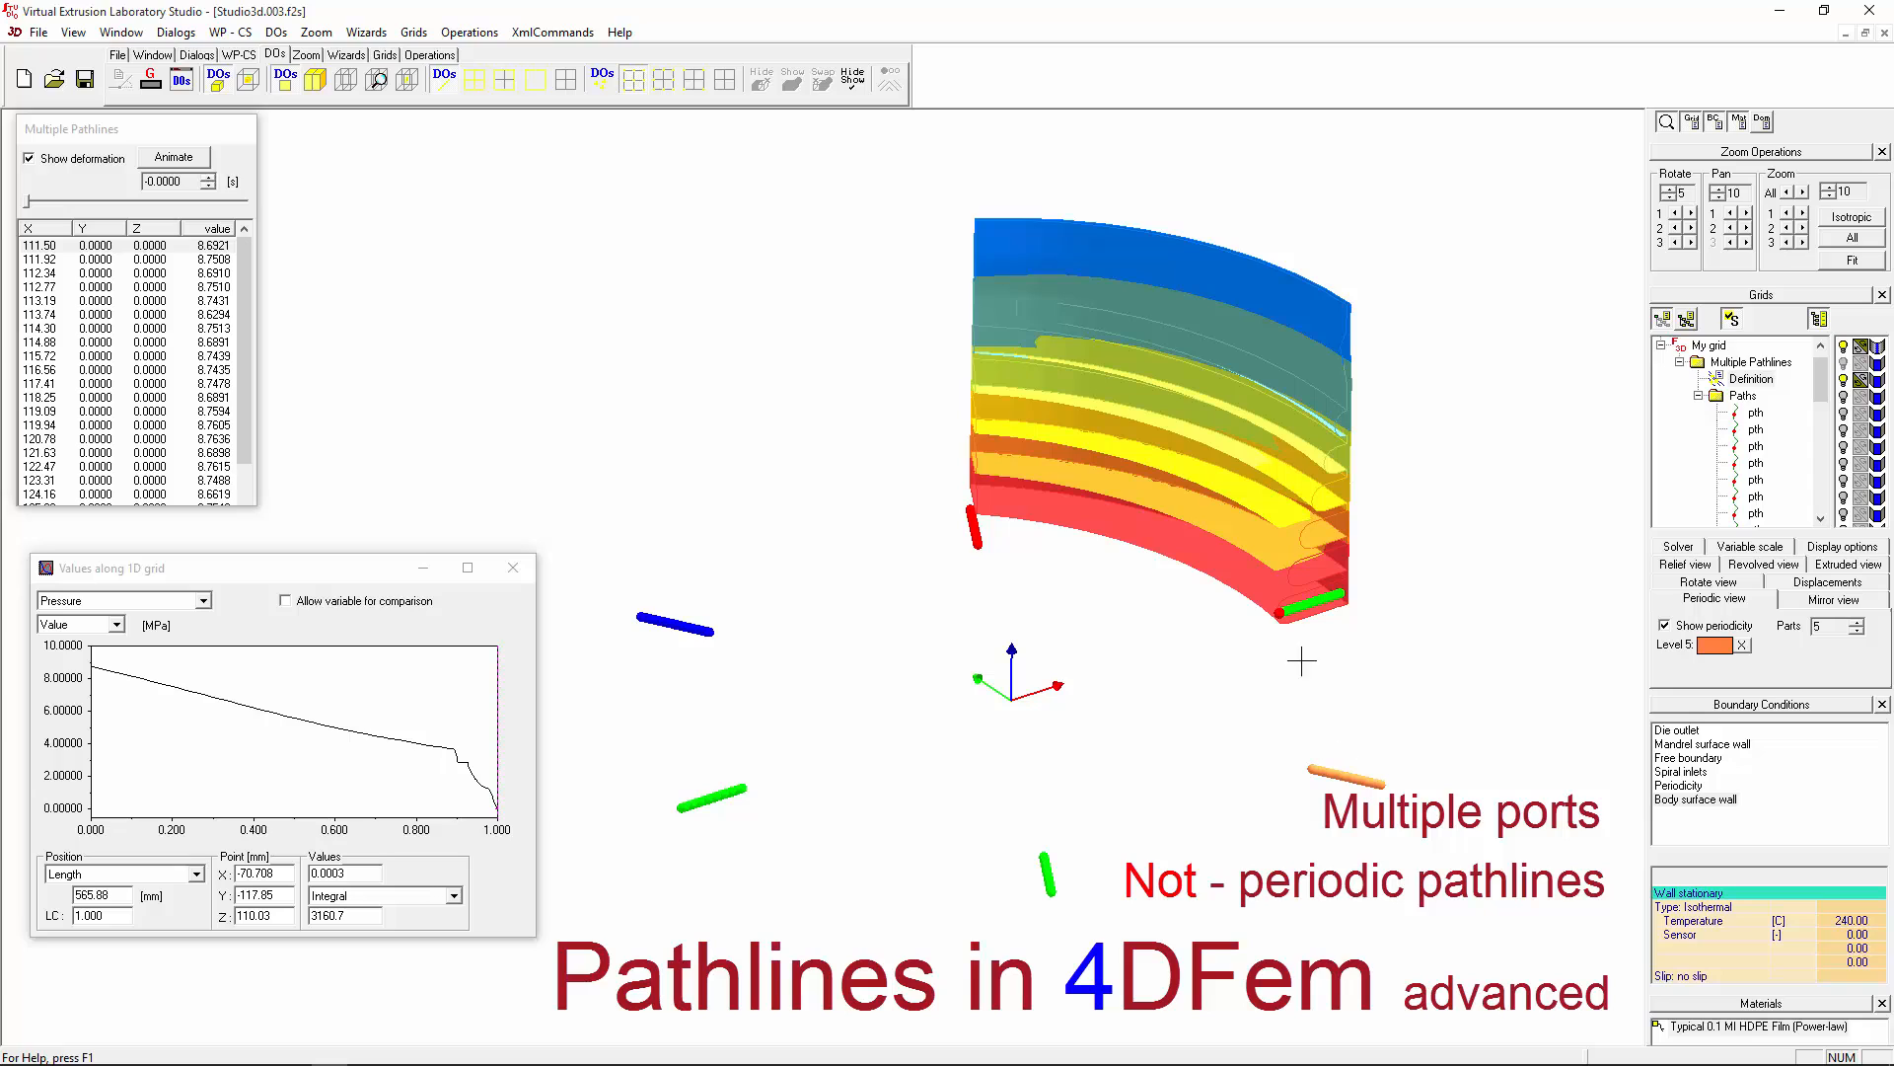
# Step: Reduce the Definition grid to 4 parts, set the level 4 colour to purple and return to 5 parts
pyautogui.click(1856, 631)
pyautogui.click(1717, 646)
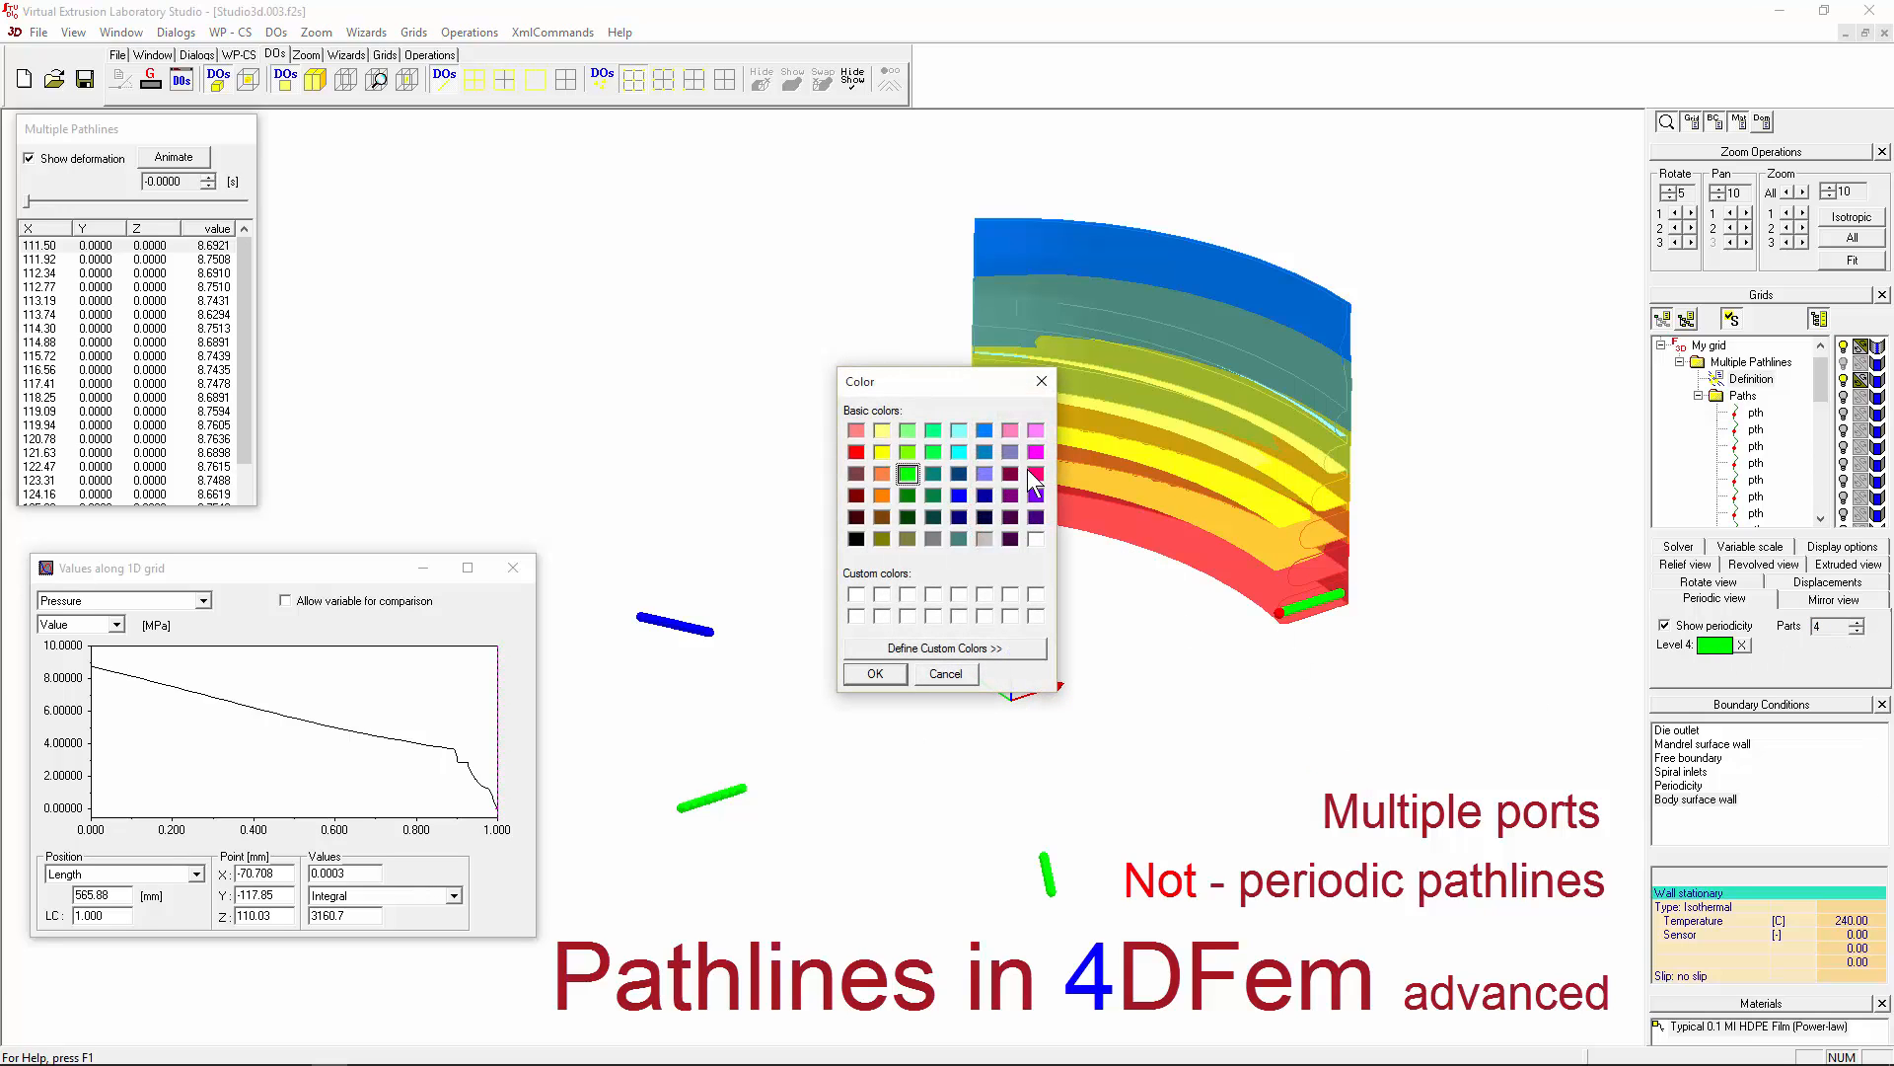
pyautogui.click(1035, 494)
pyautogui.click(875, 673)
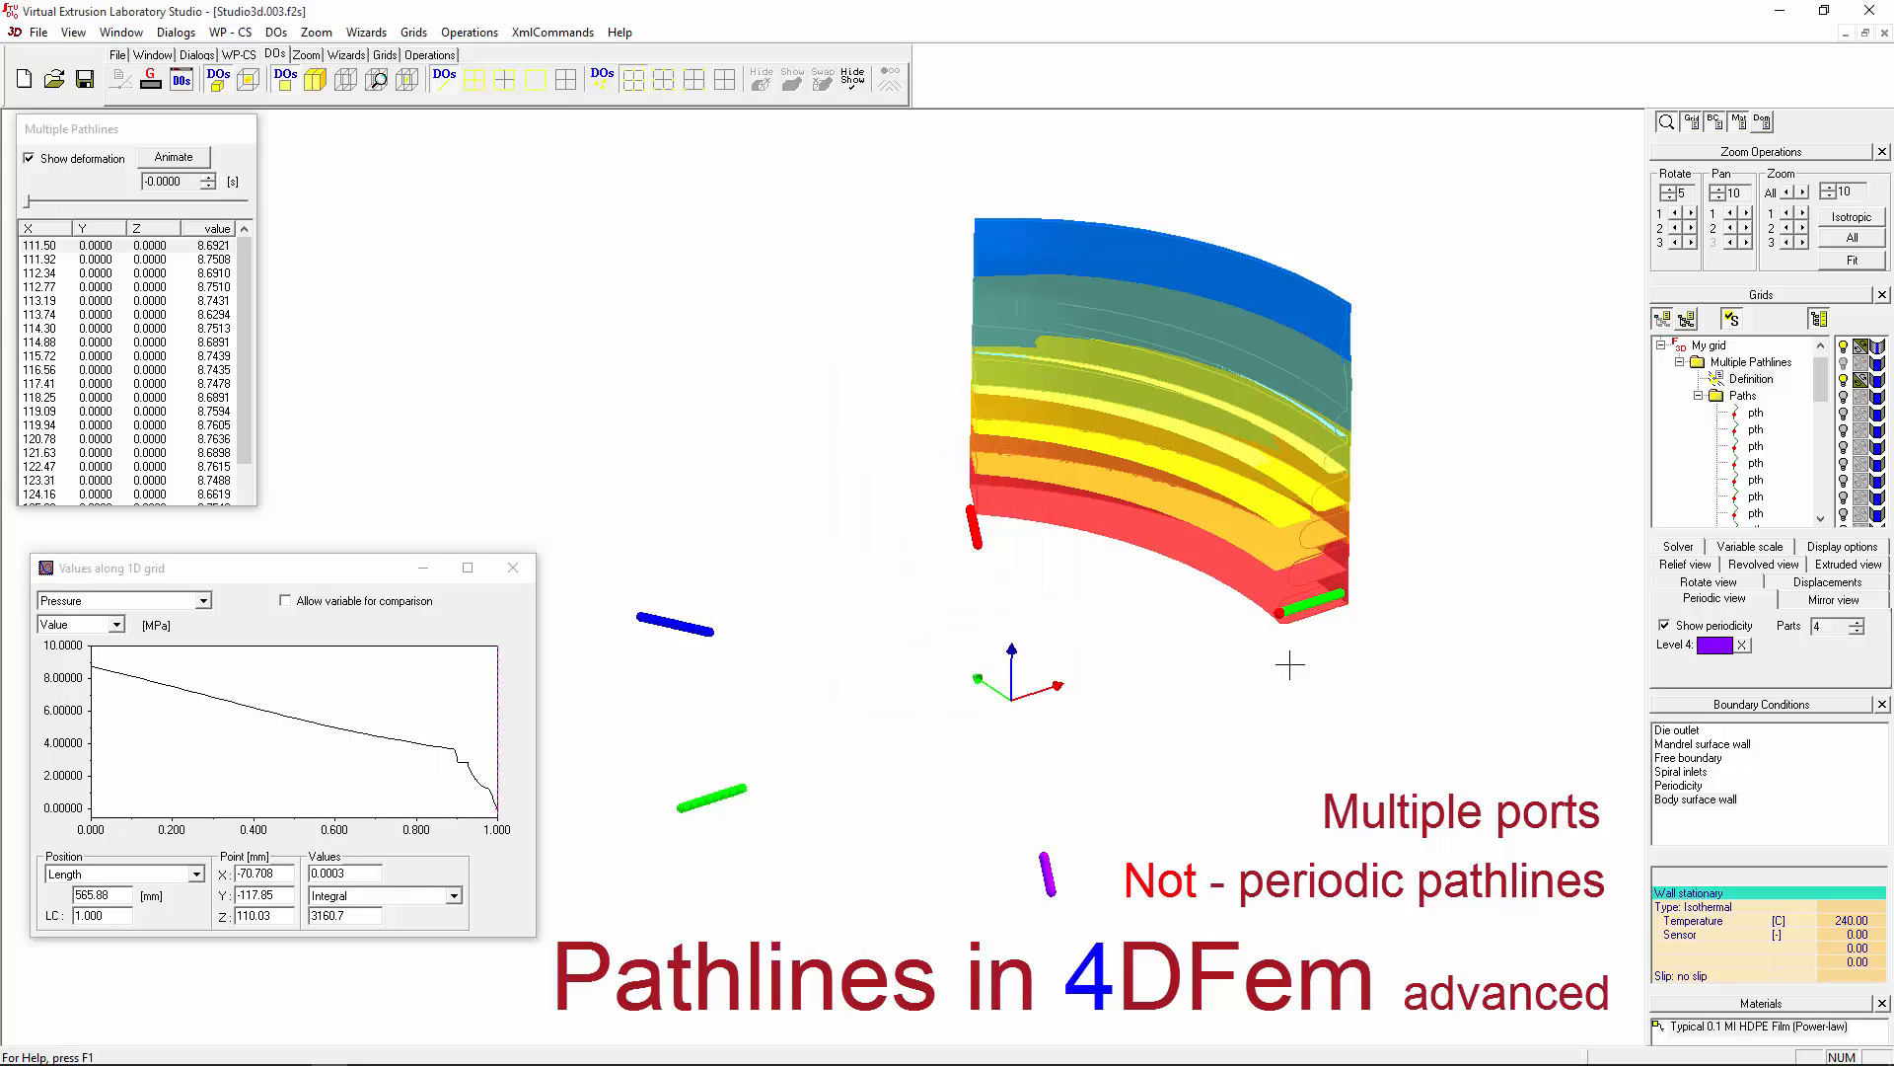
pyautogui.click(1857, 622)
pyautogui.moveTo(1025, 673); pyautogui.dragTo(1028, 700, button='middle')
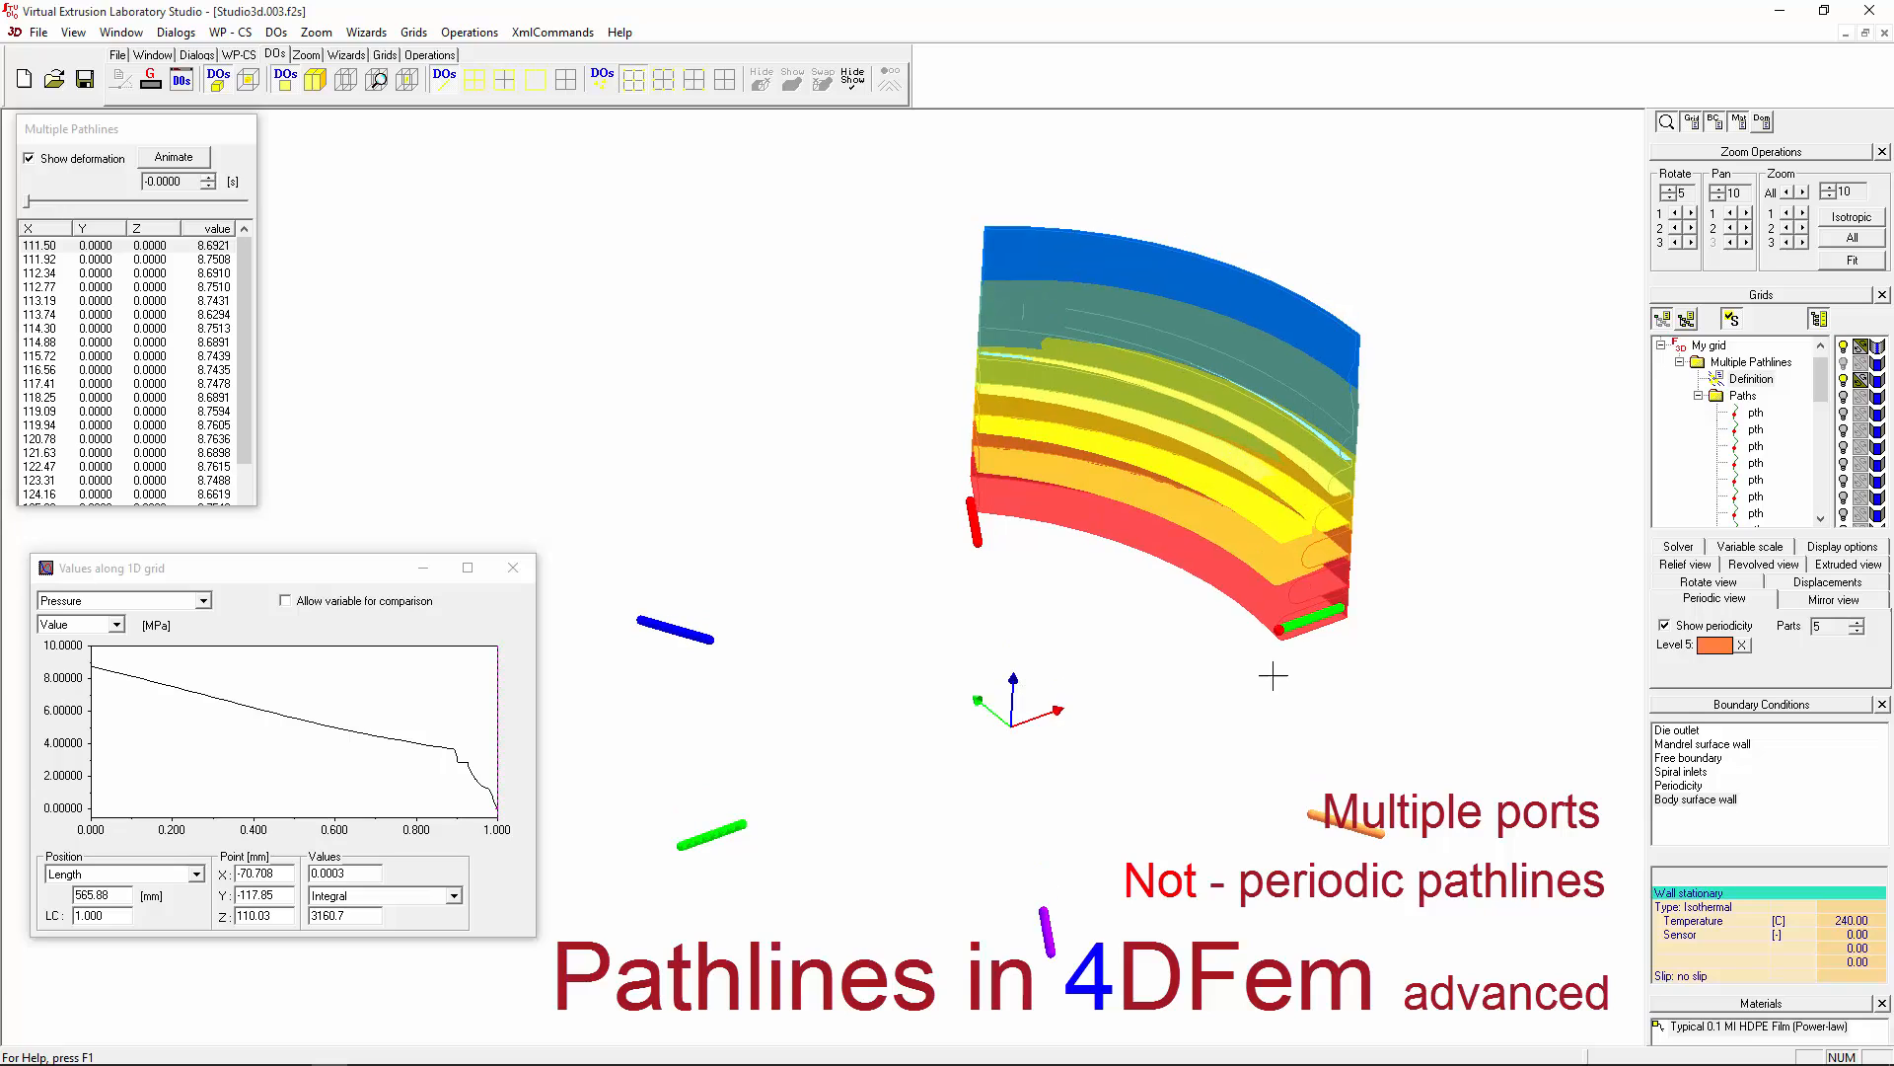
# Step: Clear the Definition grid's level colours, step its parts down and turn off the periodicity display
pyautogui.click(1742, 646)
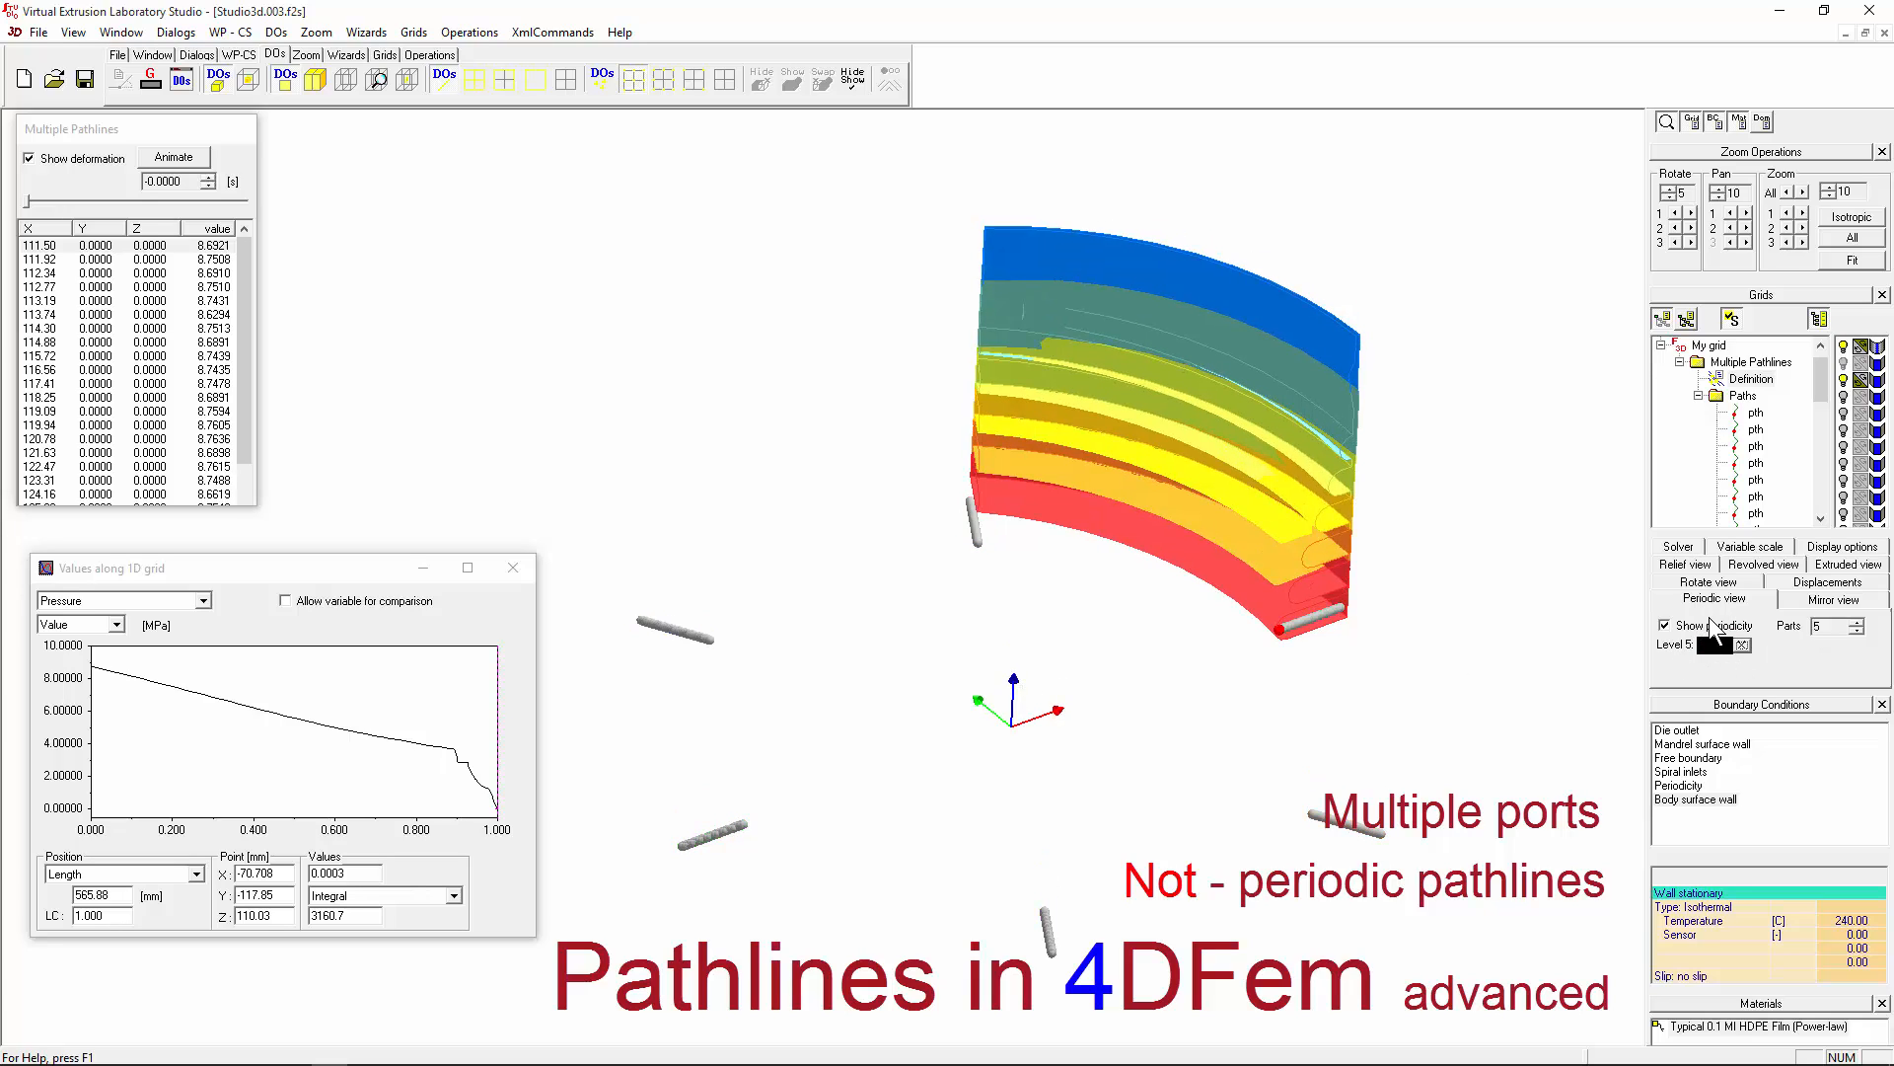
pyautogui.click(1858, 630)
pyautogui.click(1858, 630)
pyautogui.click(1858, 630)
pyautogui.click(1858, 631)
pyautogui.click(1858, 631)
pyautogui.click(1718, 629)
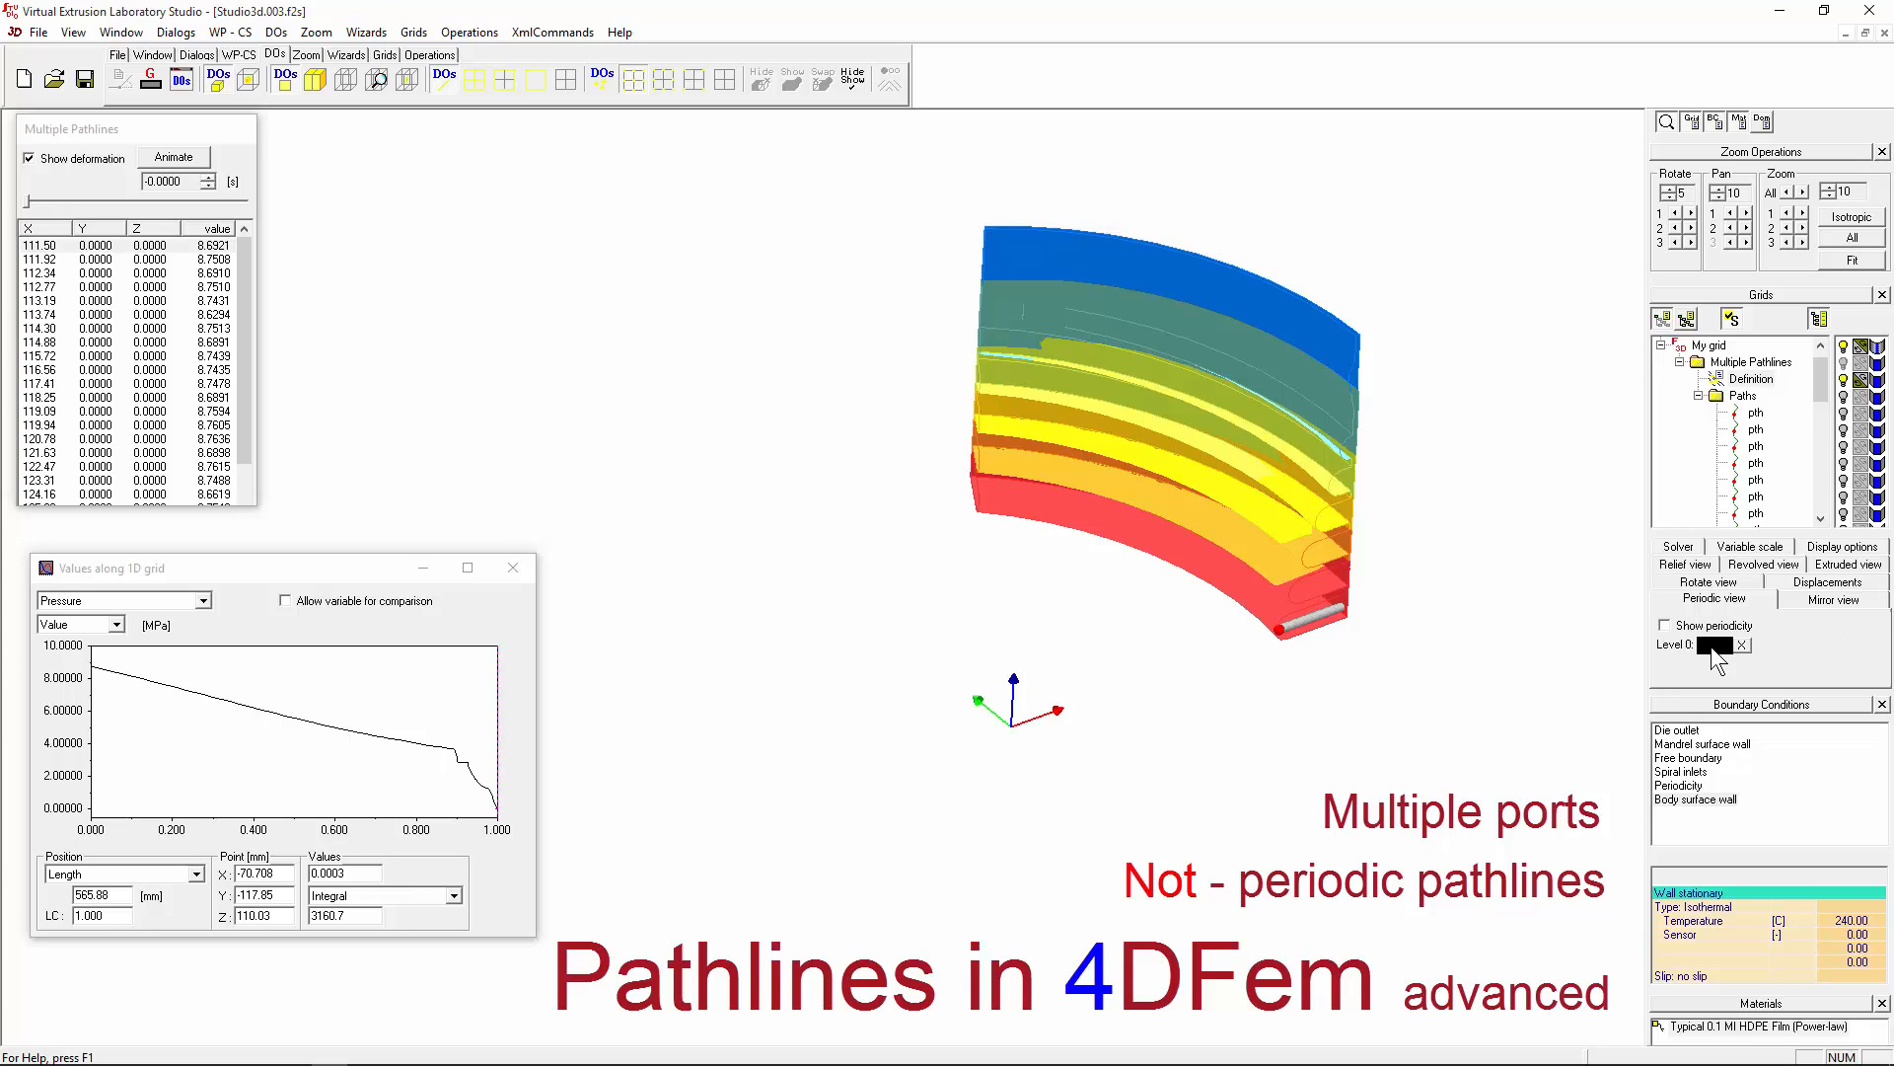
# Step: Set the Definition grid's level 0 colour to green and, with periodicity shown for 1 part, the level 1 colour to red
pyautogui.click(1713, 645)
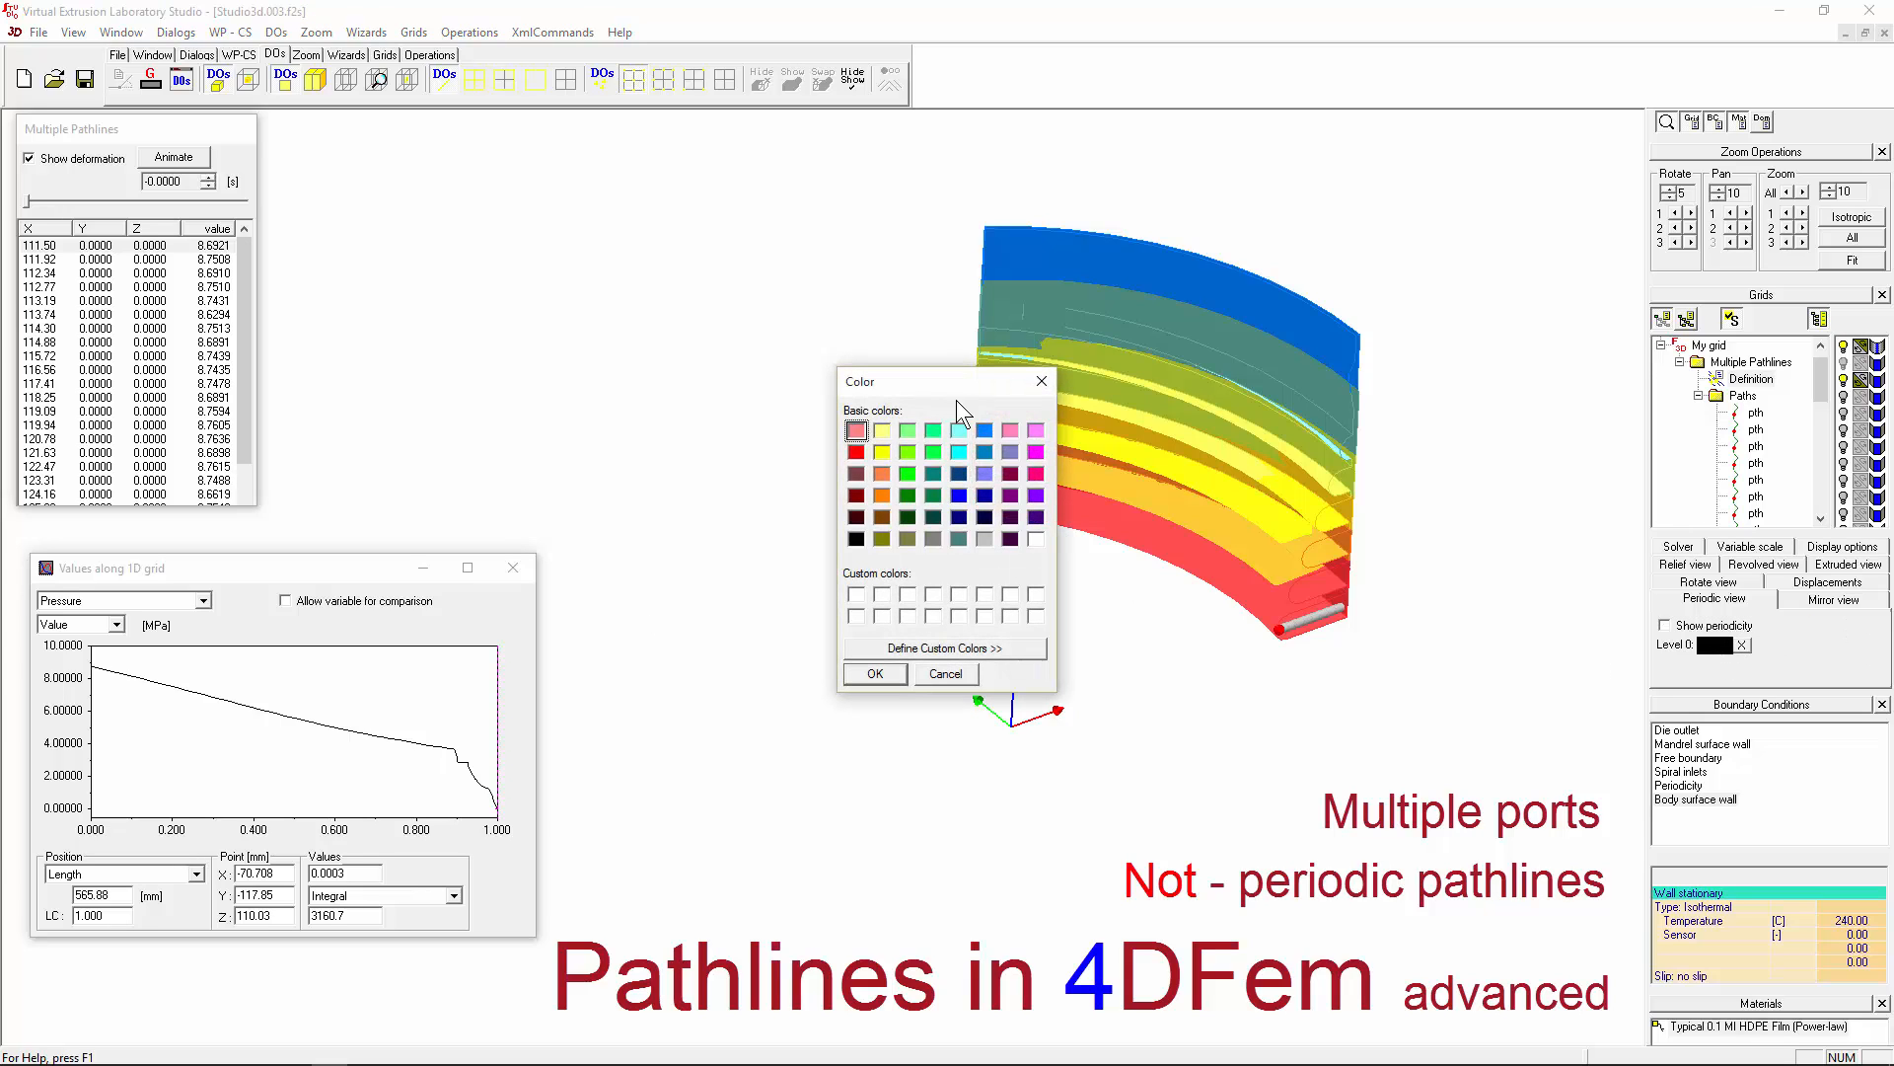
pyautogui.click(899, 677)
pyautogui.click(1720, 623)
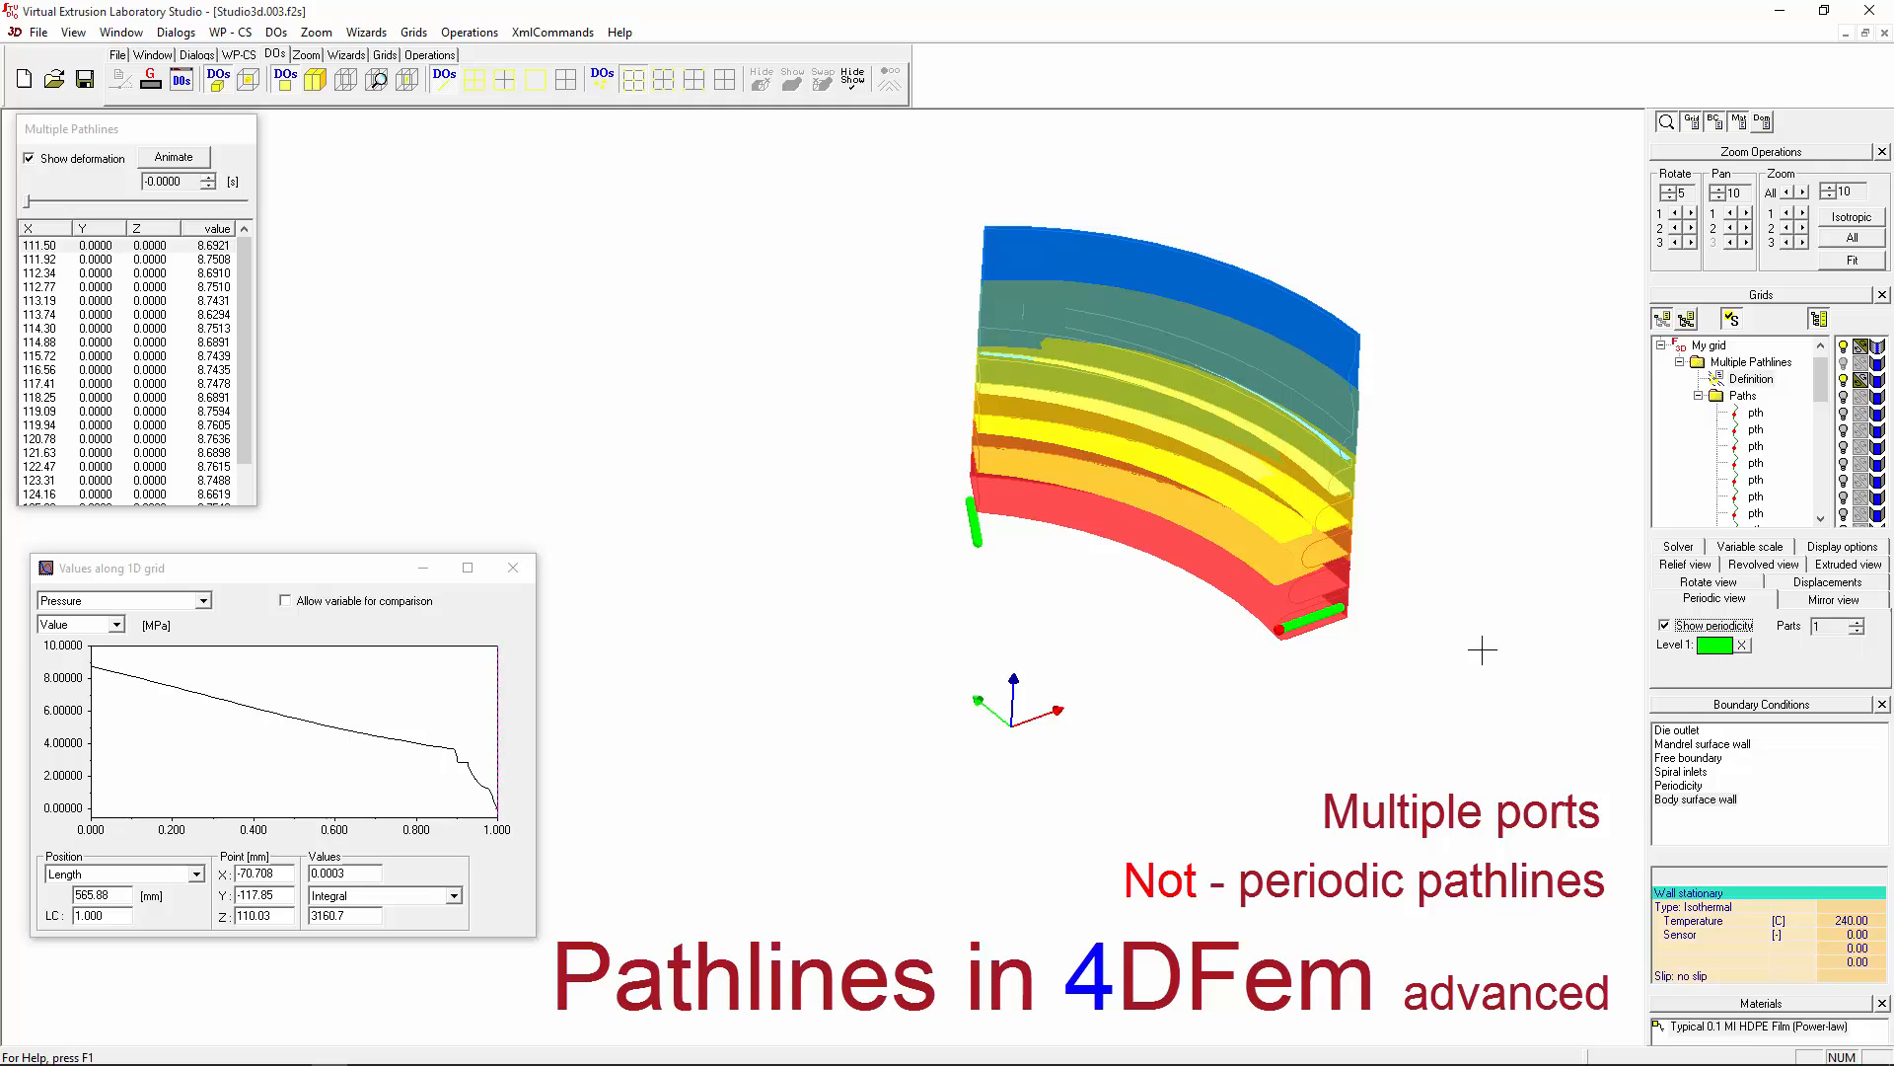
pyautogui.click(1715, 645)
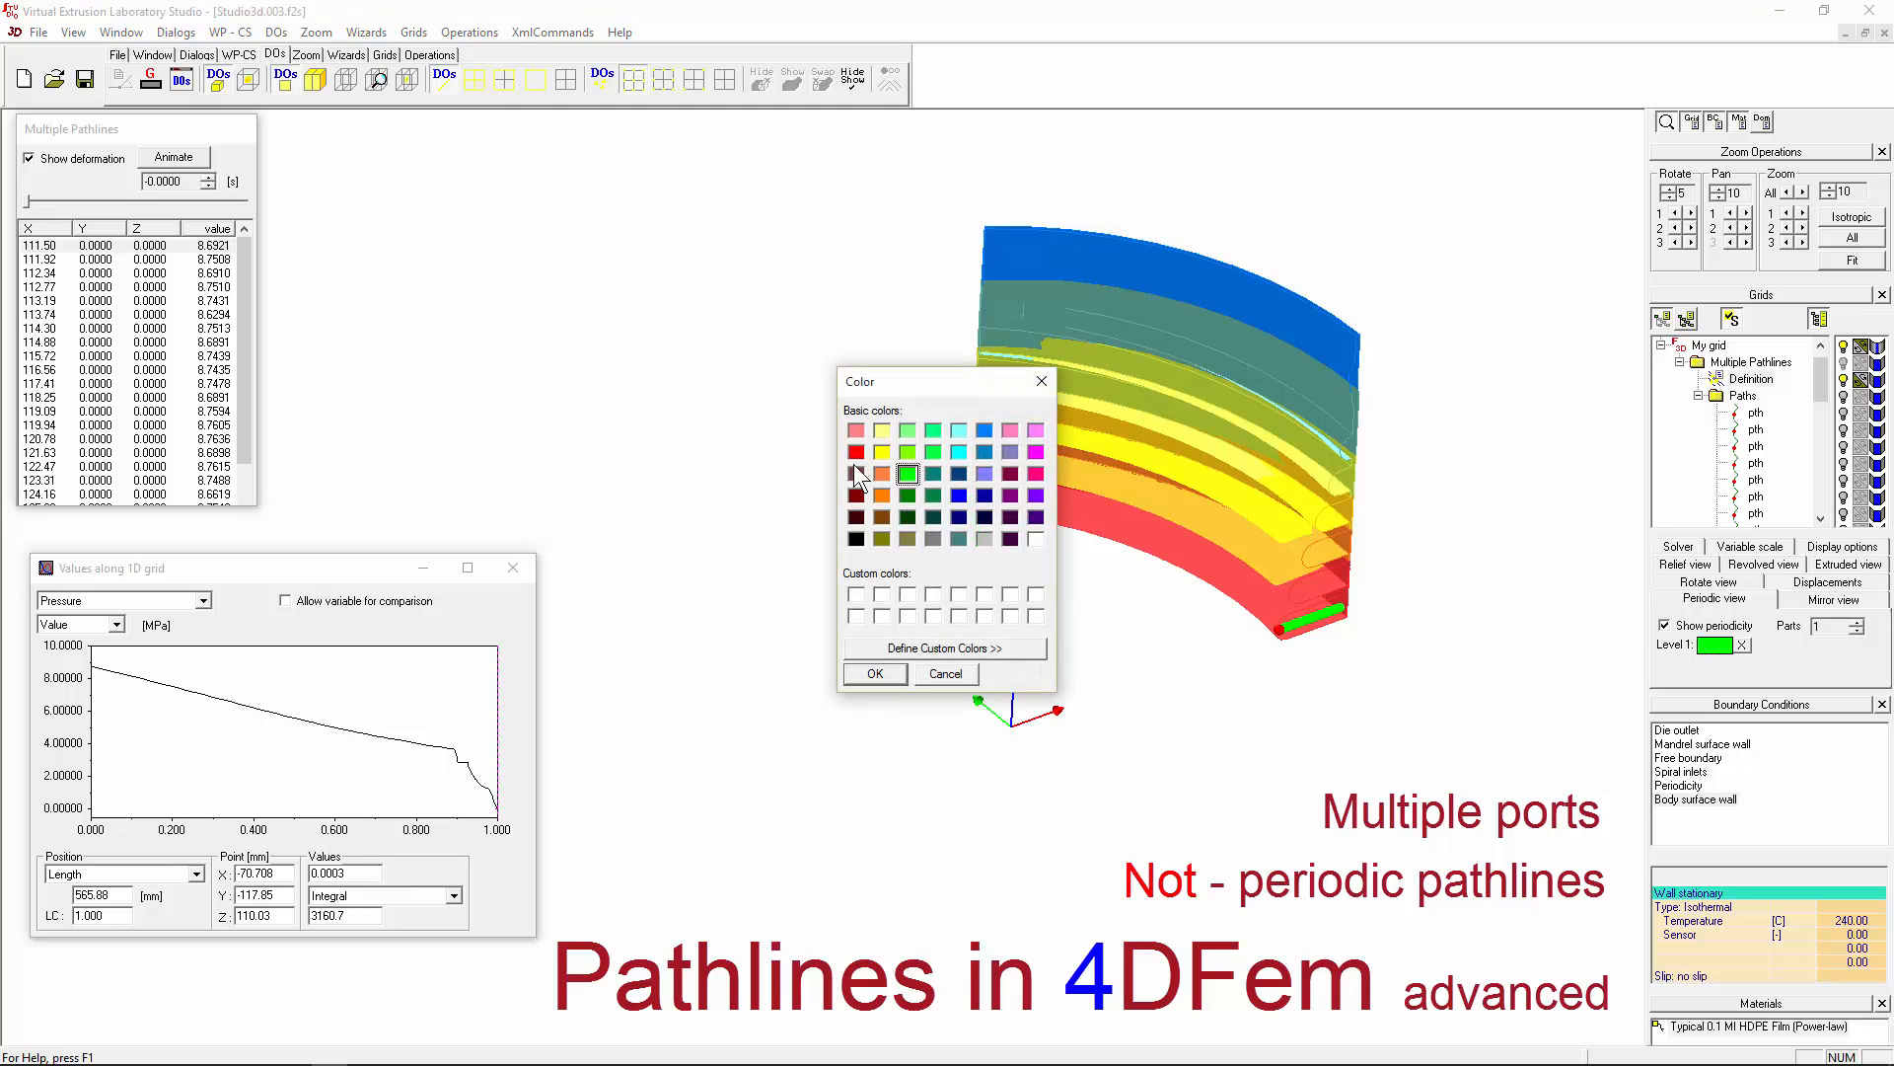
pyautogui.click(895, 664)
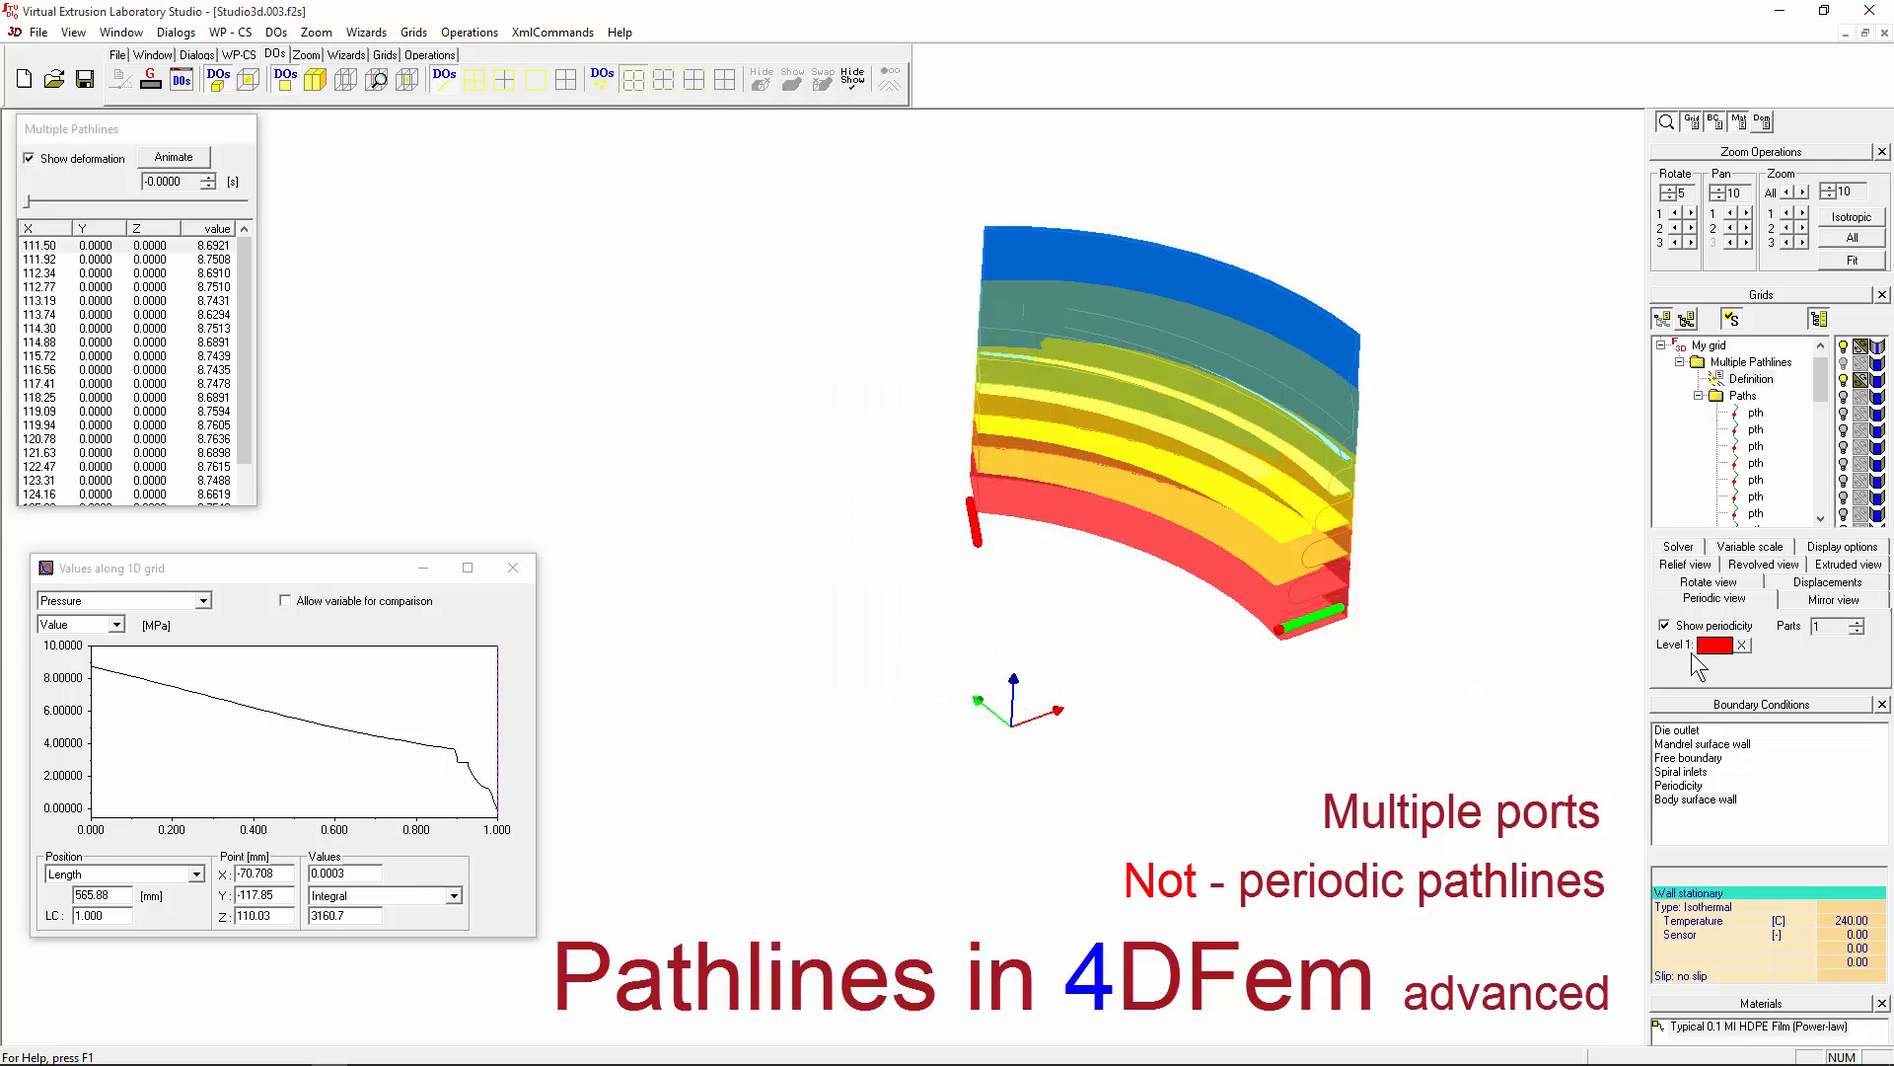
# Step: Set the Definition grid's level 2 colour to blue using 2 parts, and increase the periodic parts to 5
pyautogui.click(1856, 622)
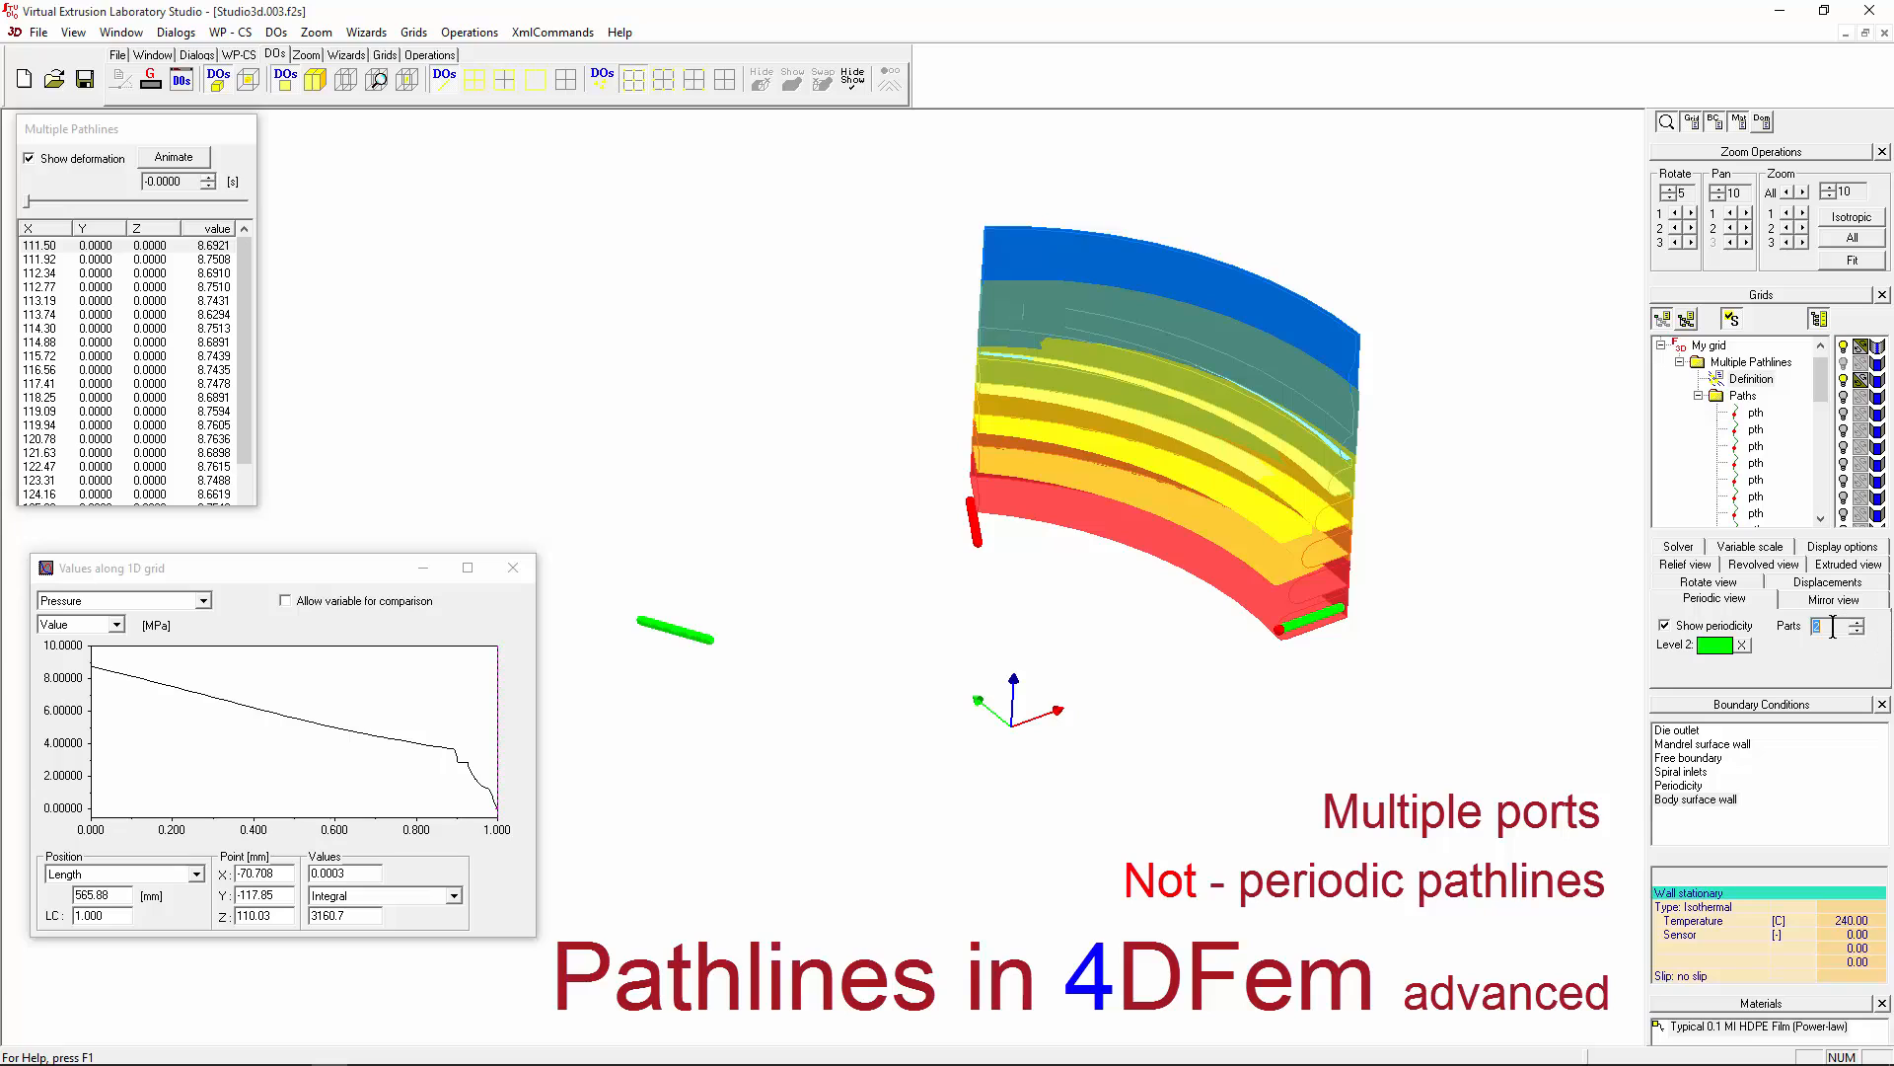
pyautogui.click(1715, 645)
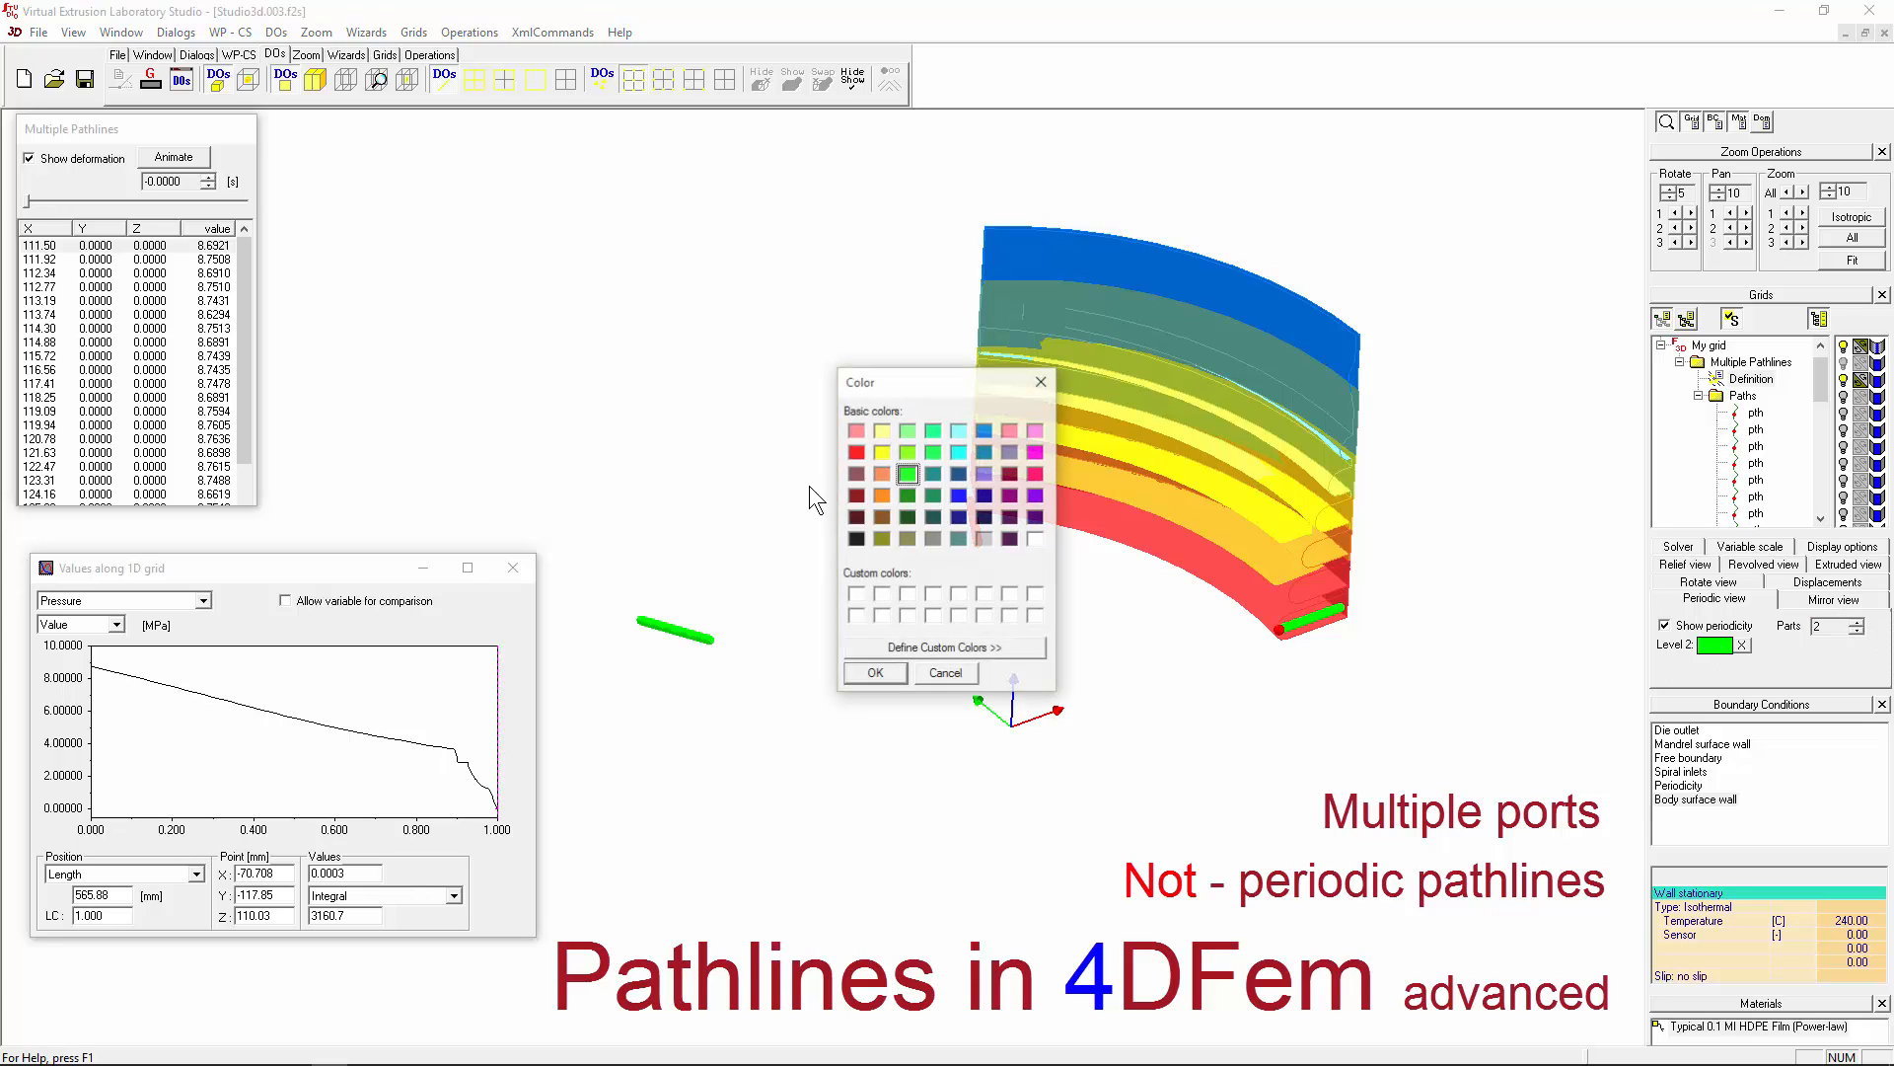
pyautogui.click(959, 495)
pyautogui.click(883, 675)
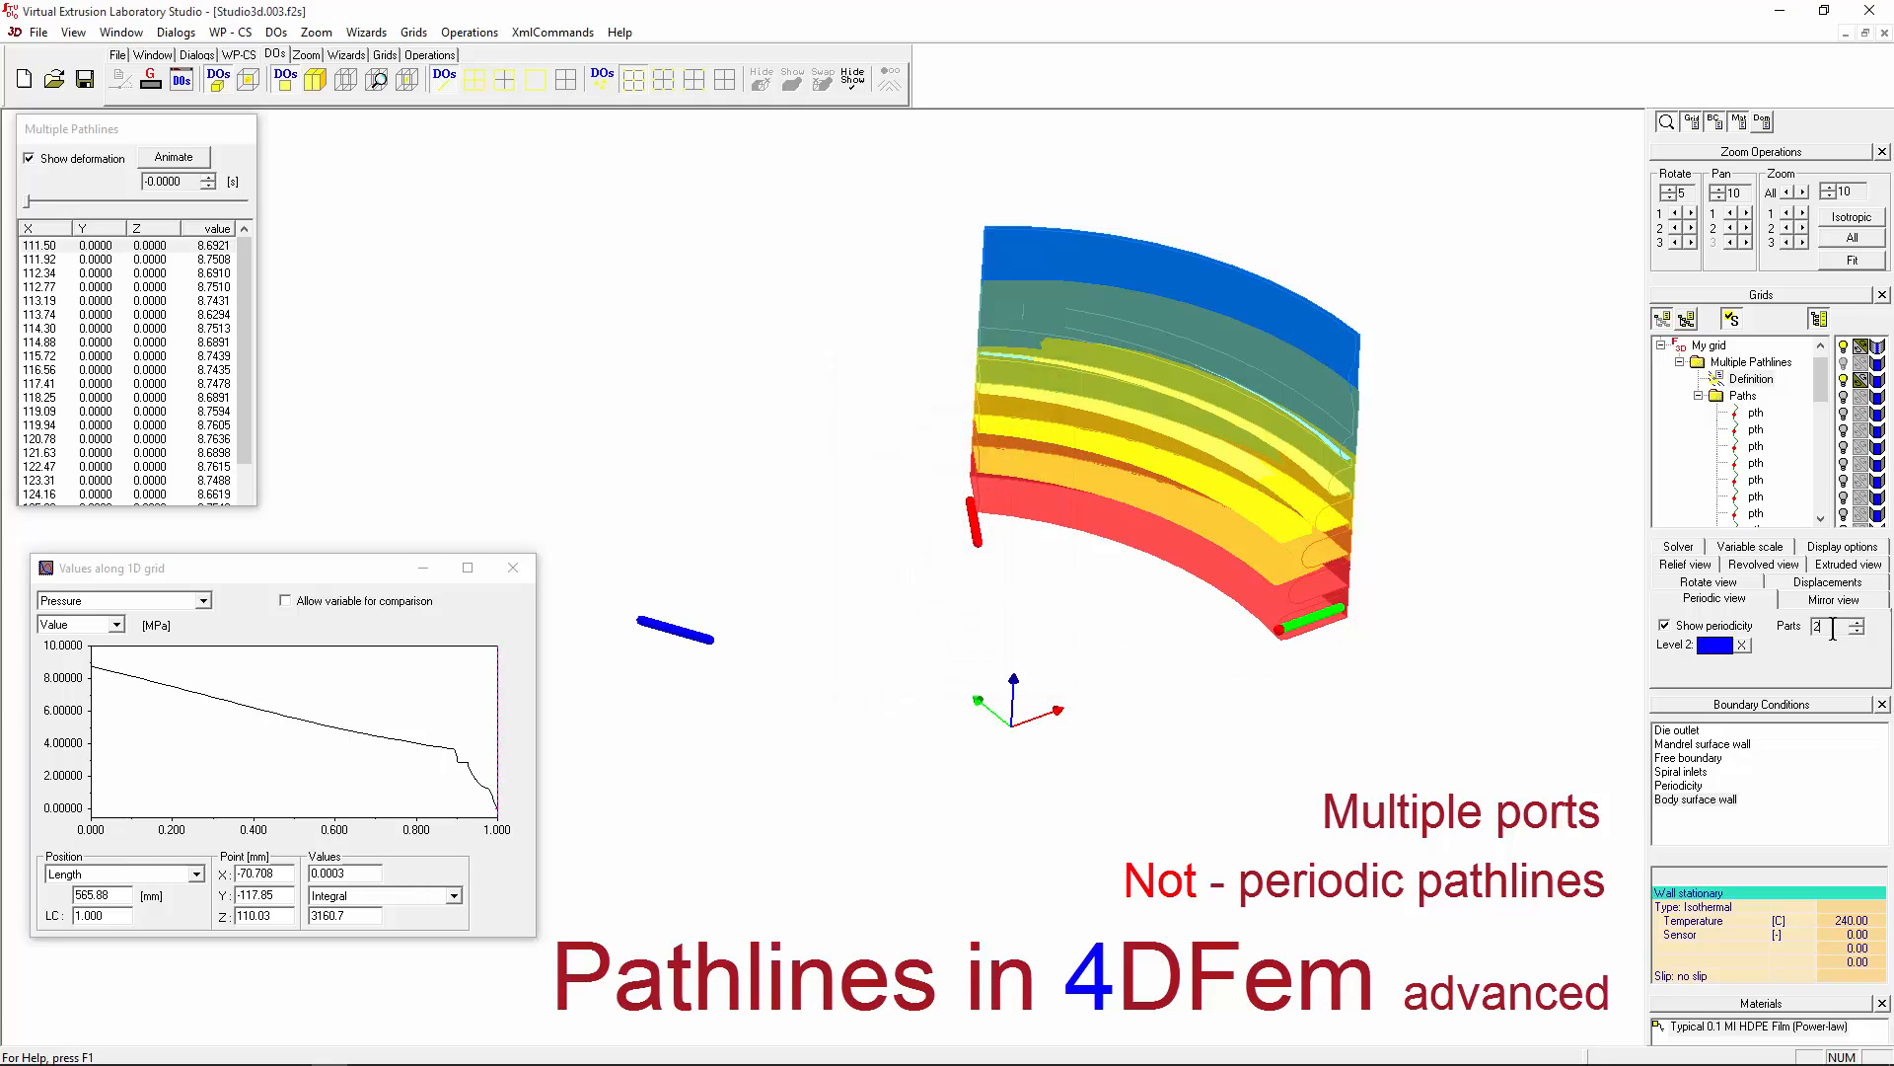
pyautogui.scroll(3, 1836, 627)
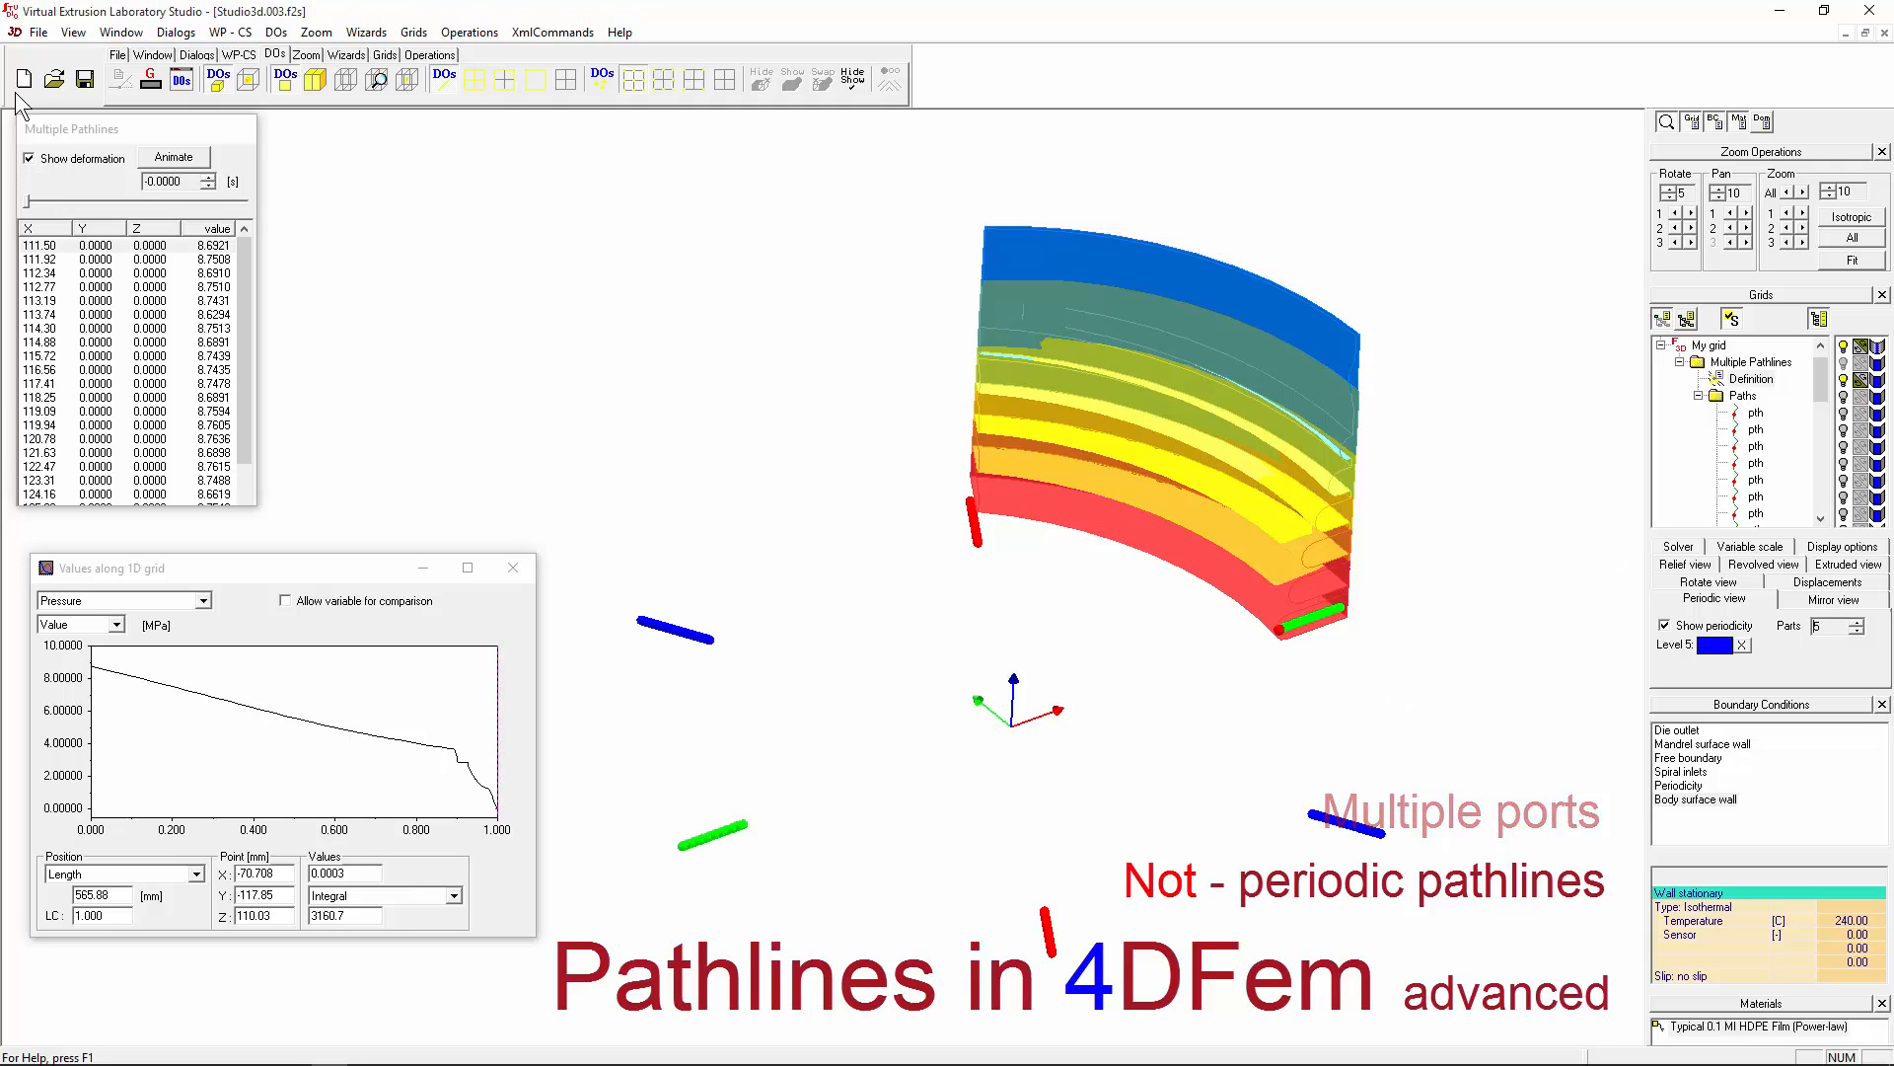
# Step: Advance the multiple pathlines' deformation to 24.449 s and view the resulting layers close up at the die outlet
pyautogui.moveTo(28, 202); pyautogui.dragTo(325, 178)
pyautogui.moveTo(1093, 301); pyautogui.dragTo(1081, 563, button='middle')
pyautogui.scroll(4, 914, 476)
pyautogui.scroll(5, 943, 465)
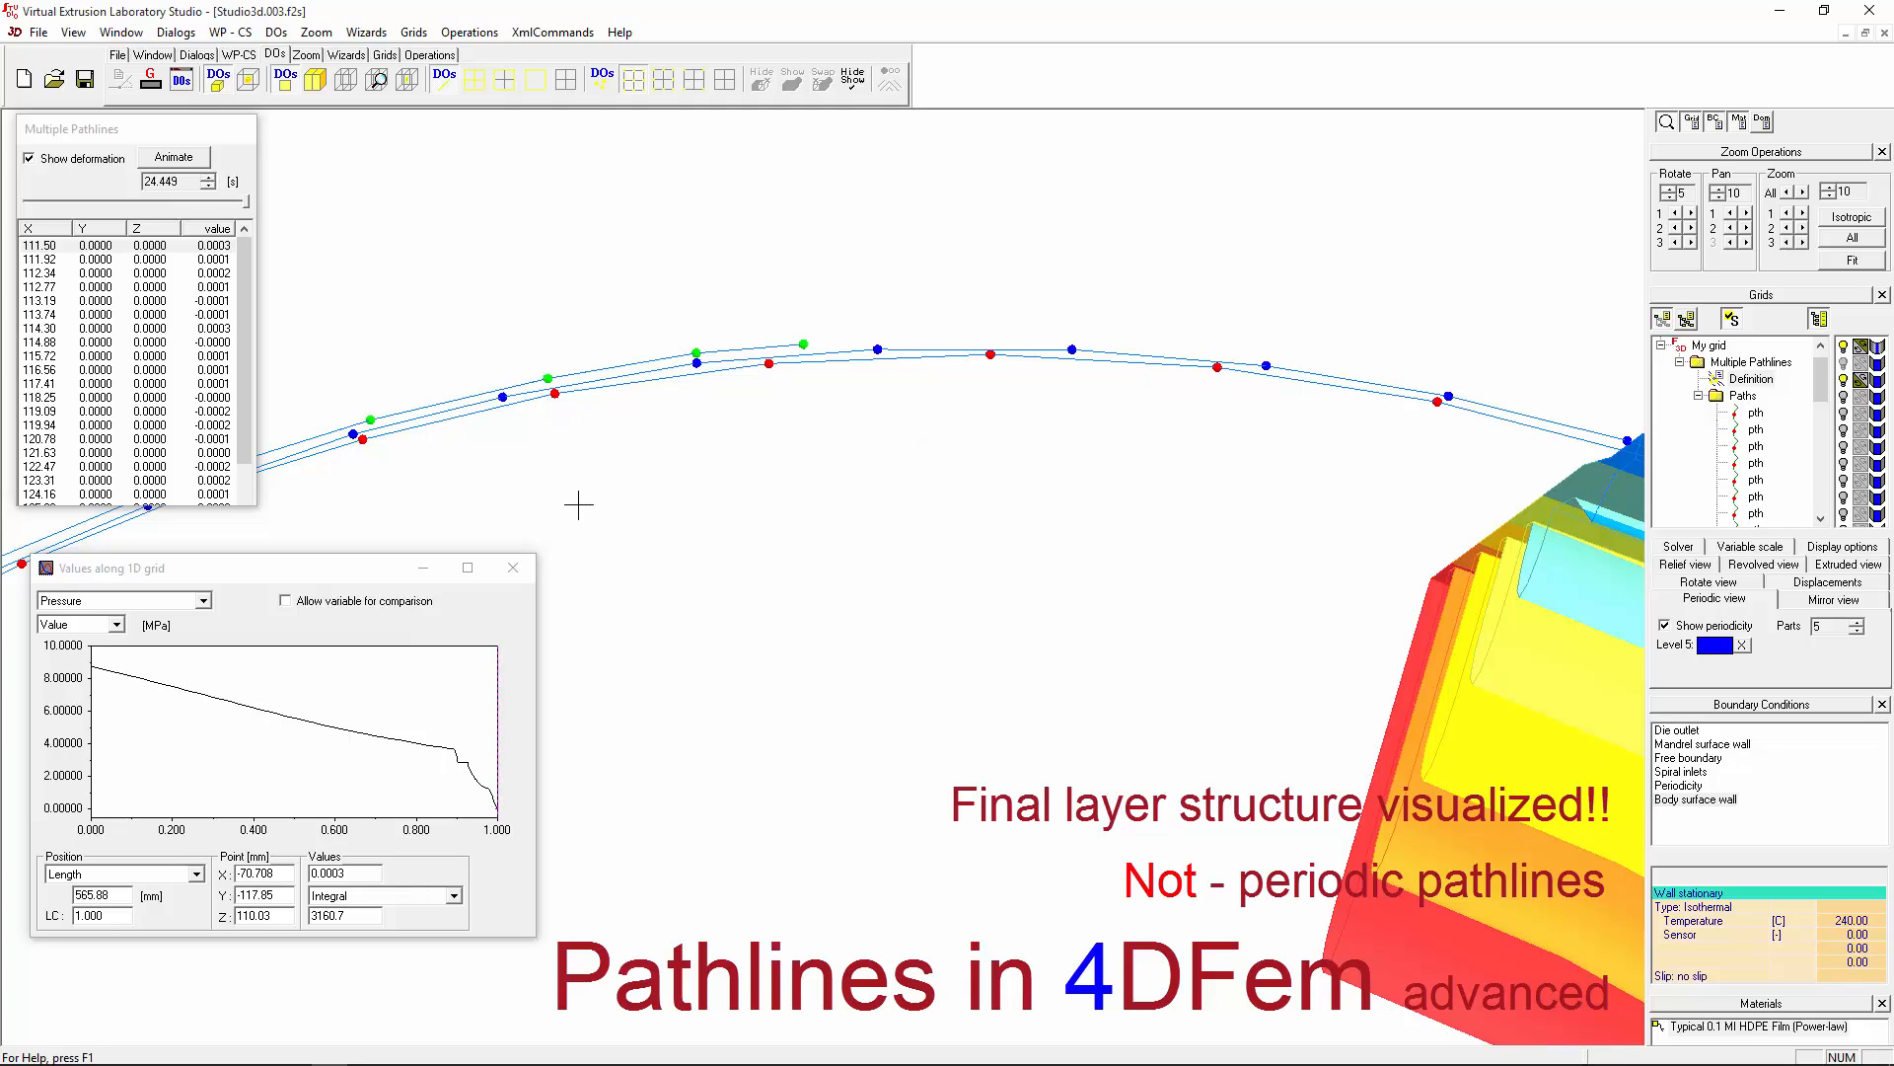
# Step: Make the curves of the Solution 3D display set use a plain colour so the layer lines follow their periodic level colours
pyautogui.click(181, 78)
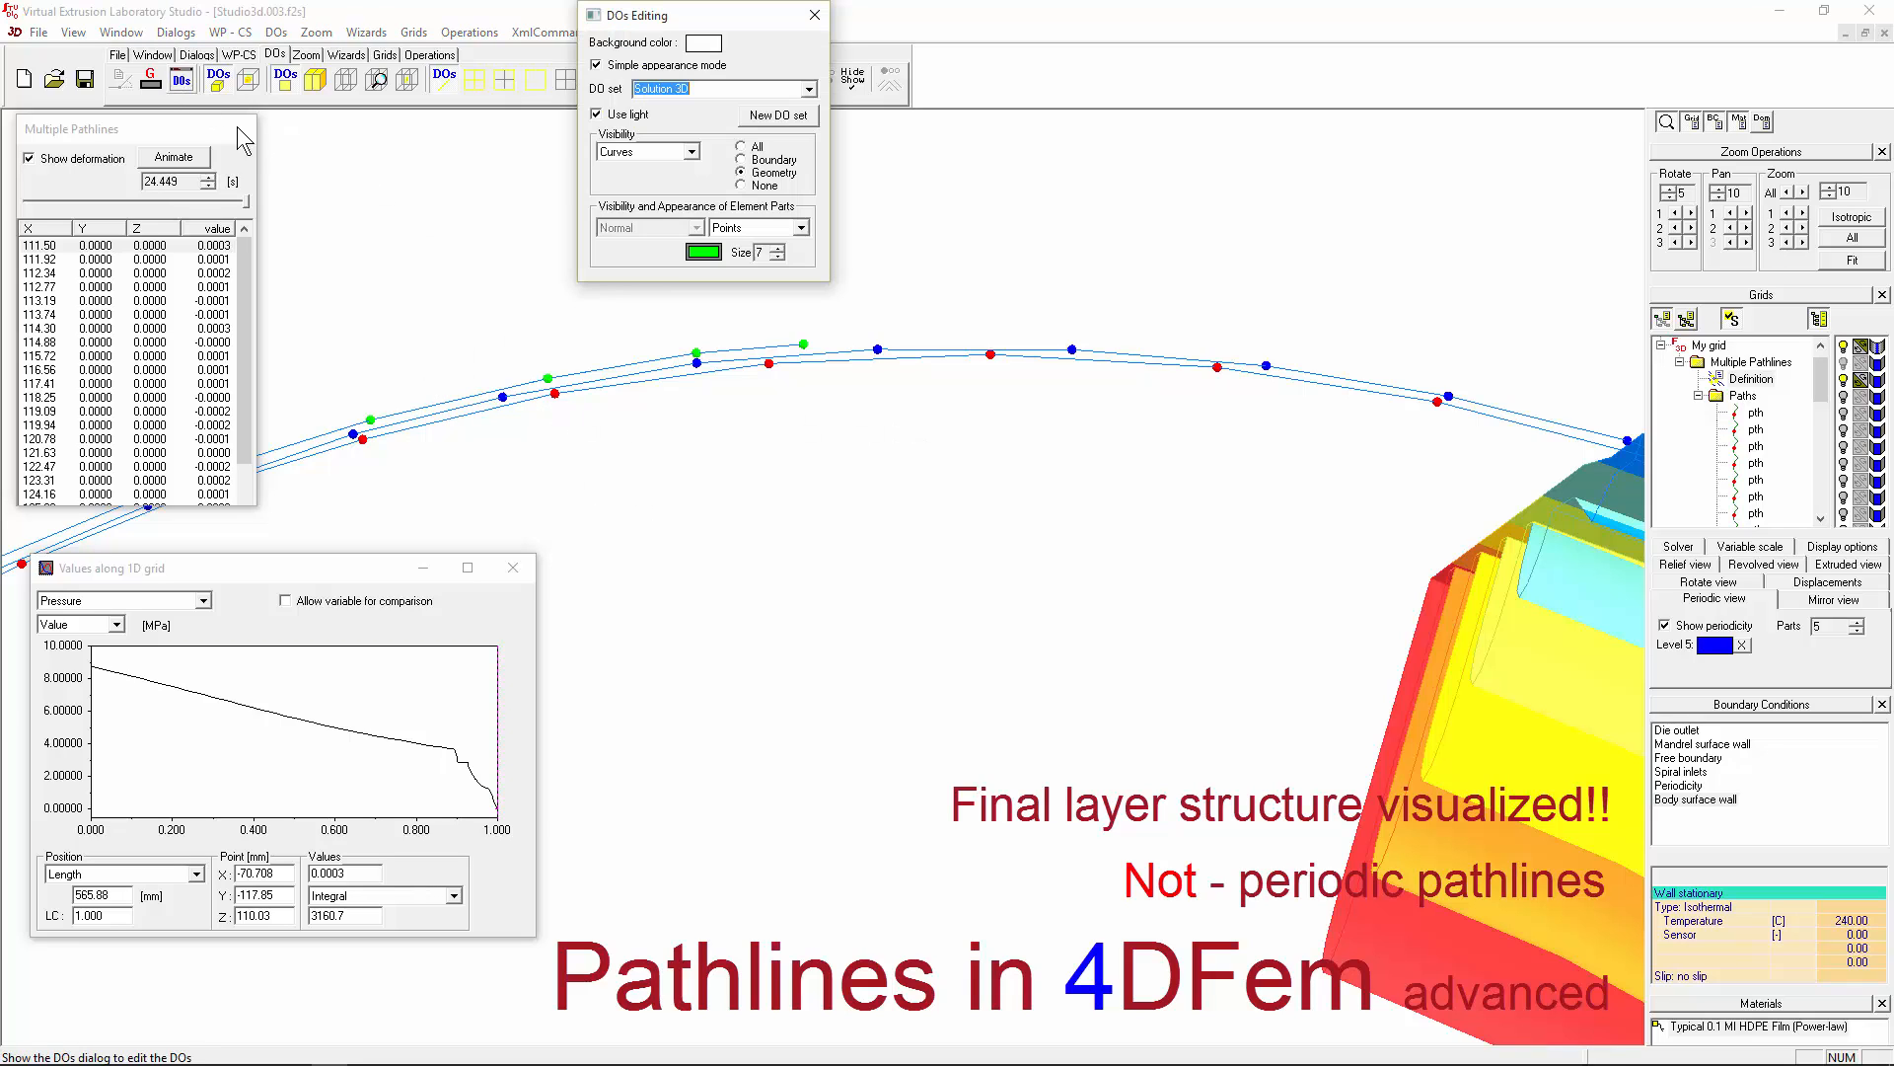
pyautogui.click(730, 228)
pyautogui.click(731, 255)
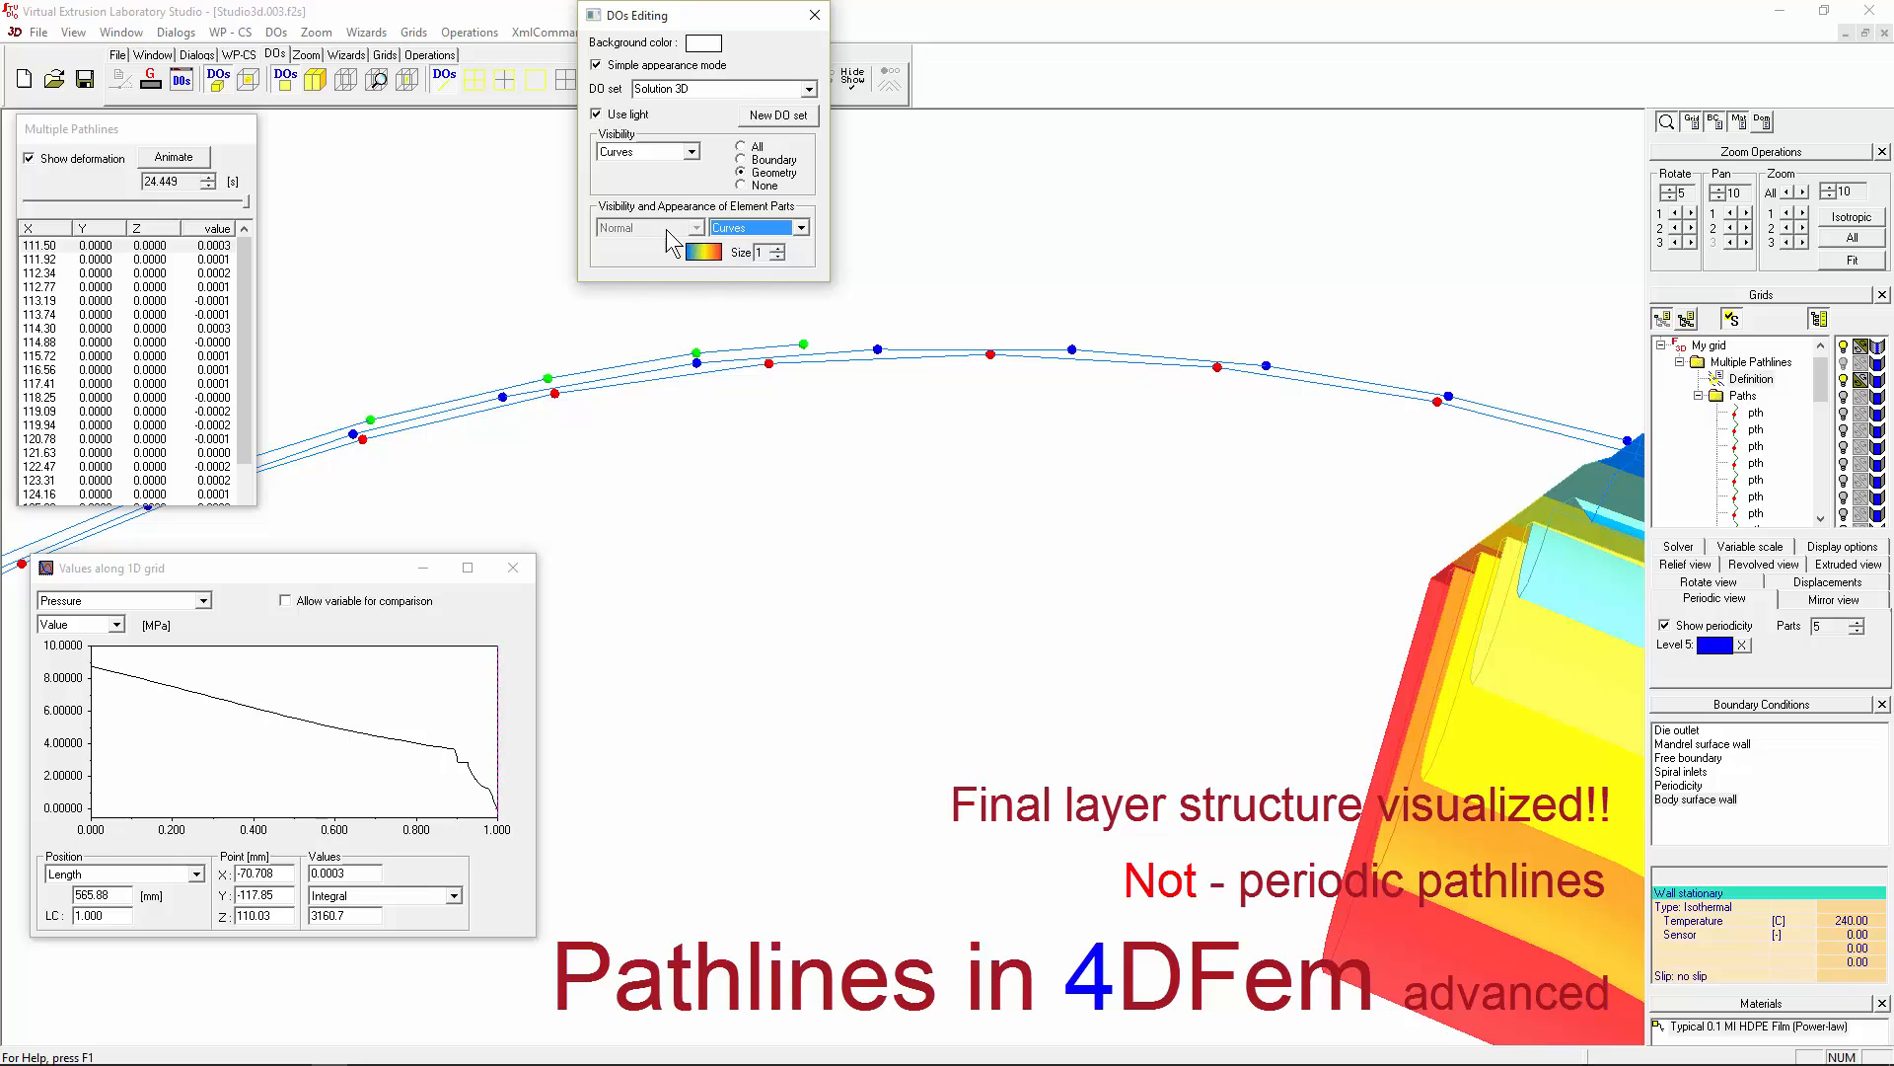
pyautogui.click(701, 253)
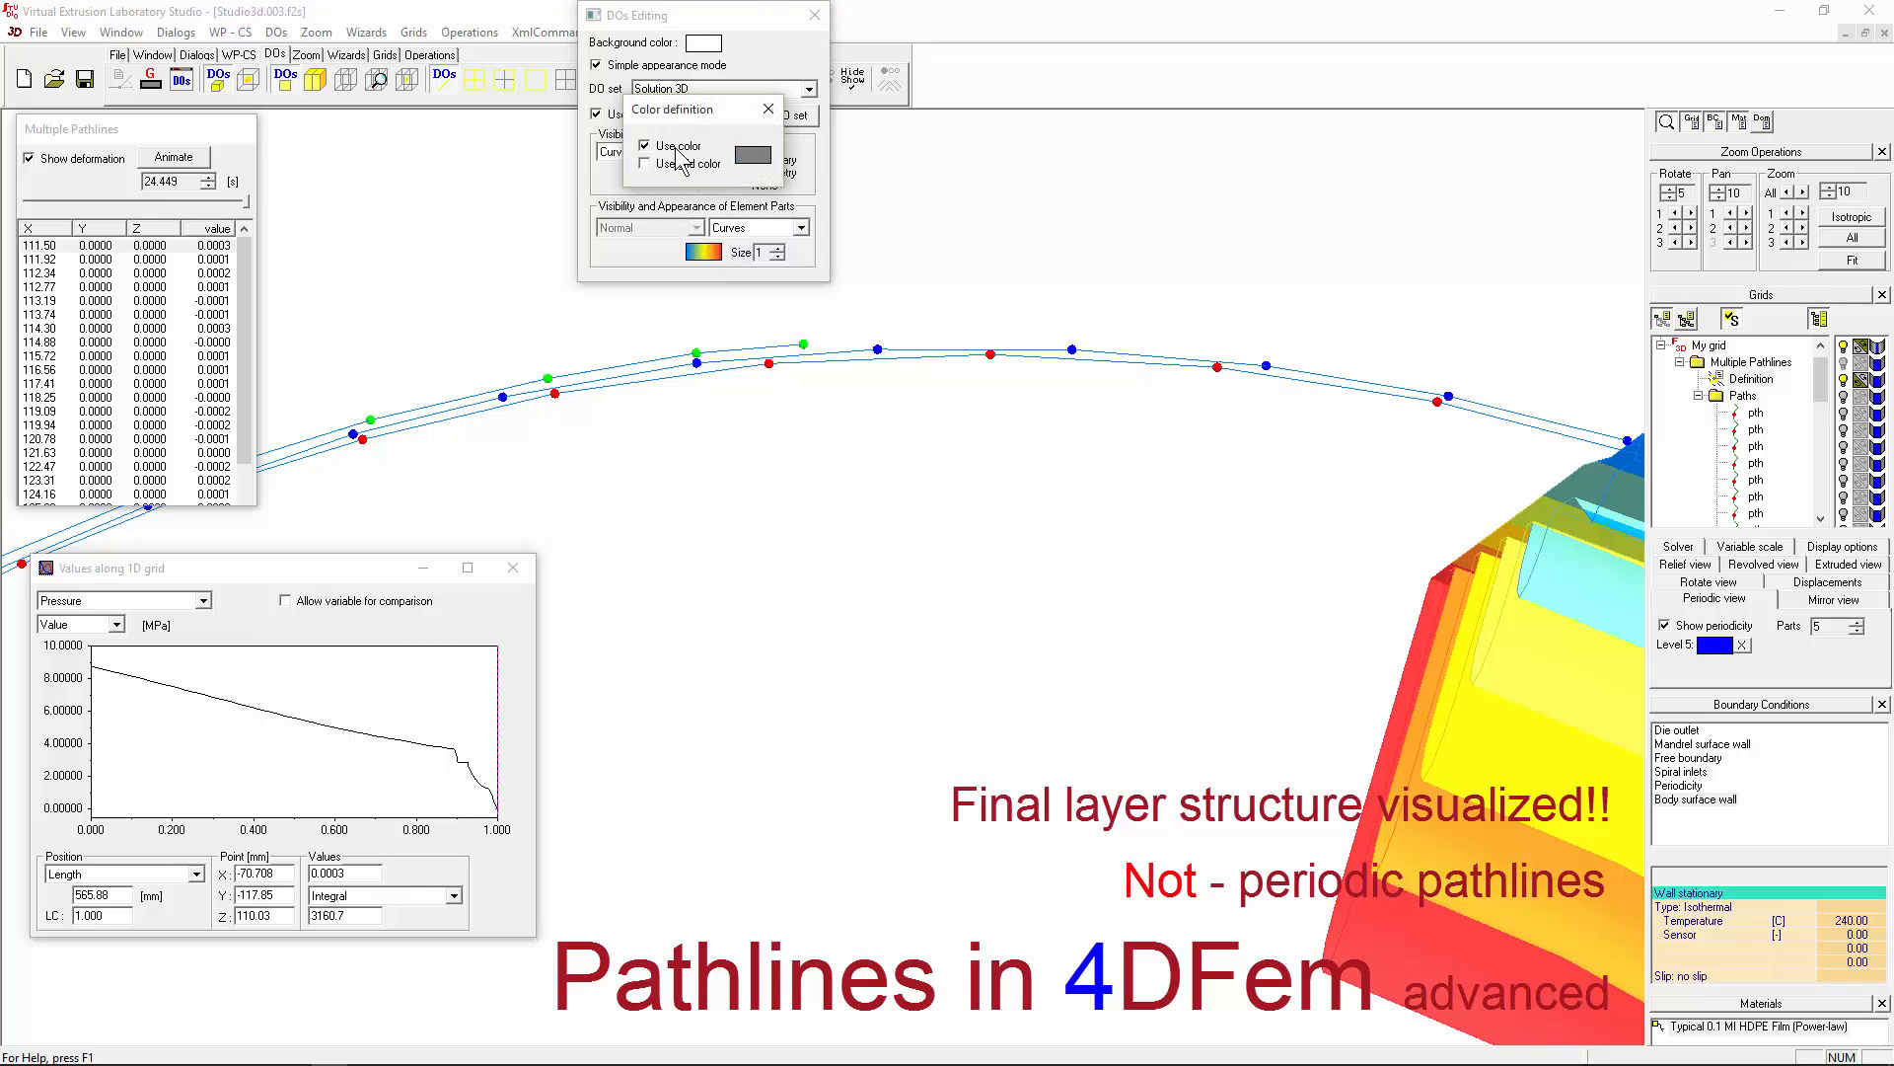
pyautogui.click(753, 154)
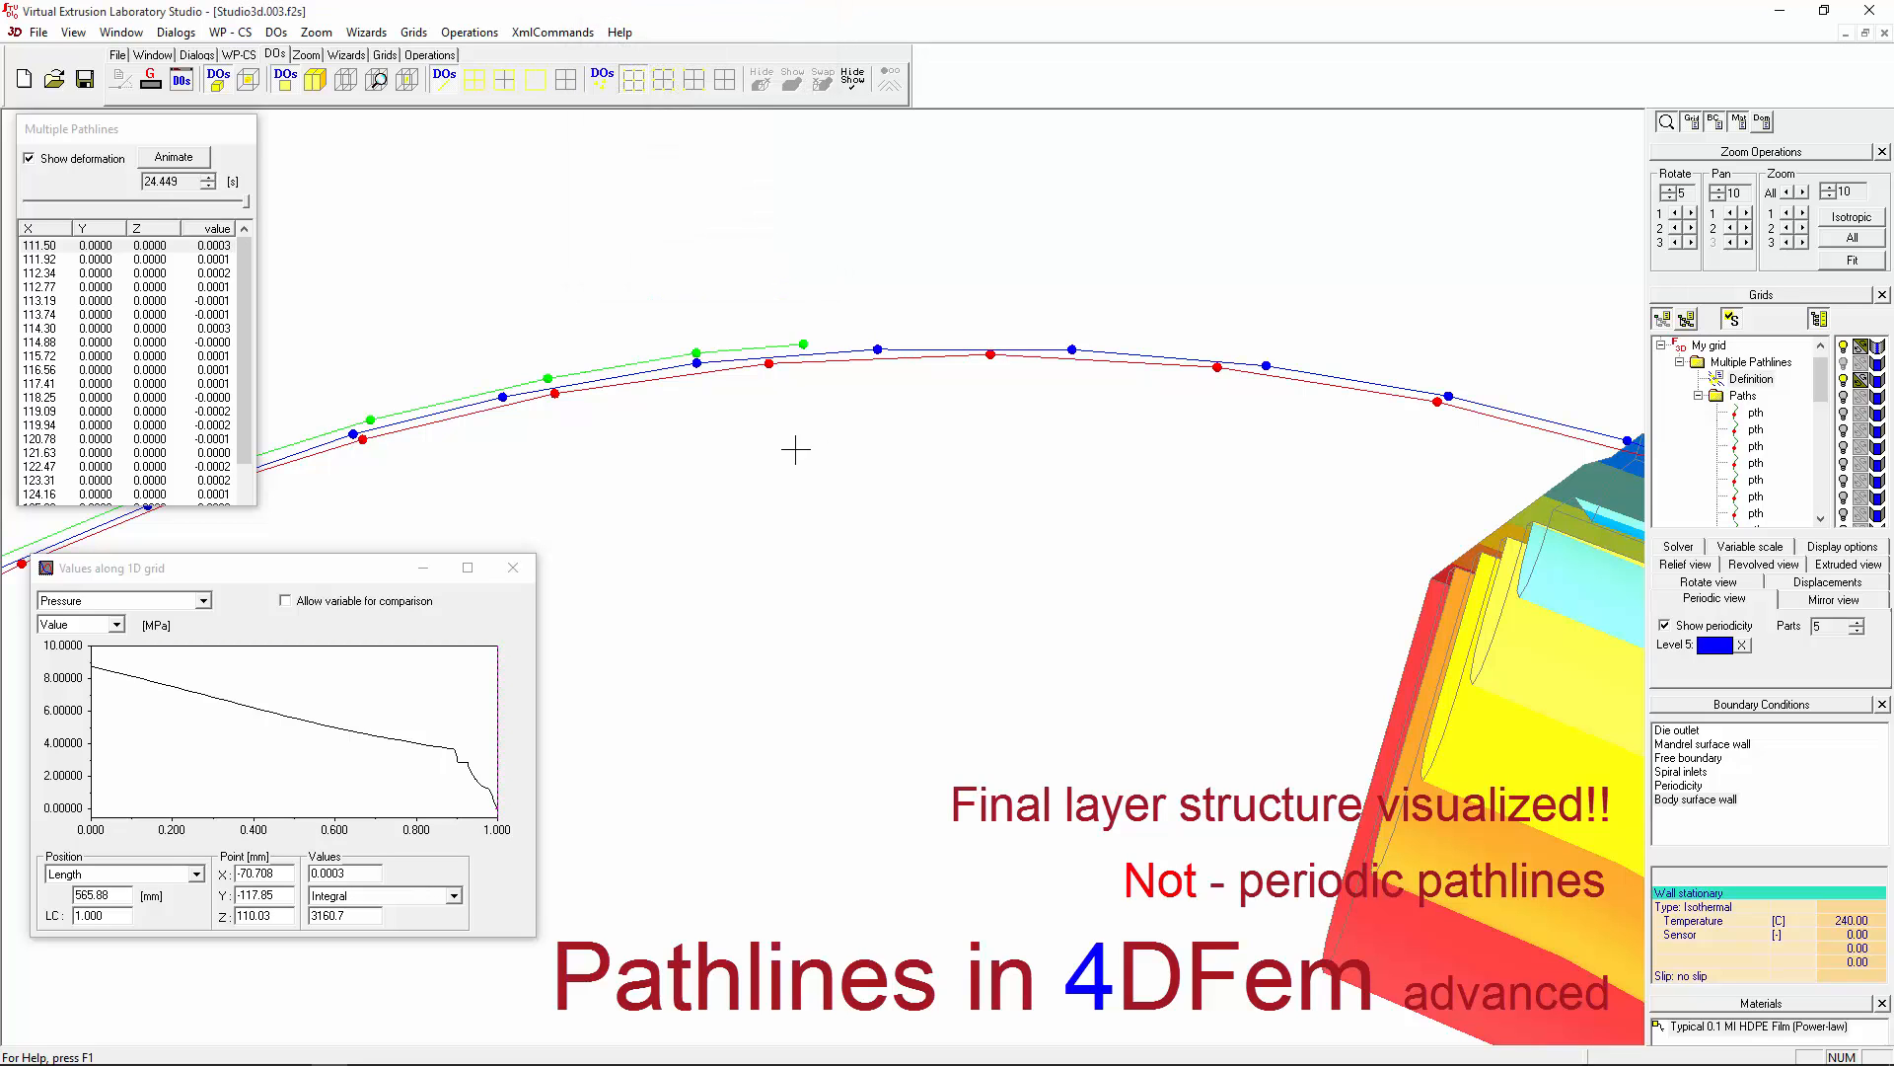
pyautogui.click(815, 14)
pyautogui.scroll(-2, 1173, 418)
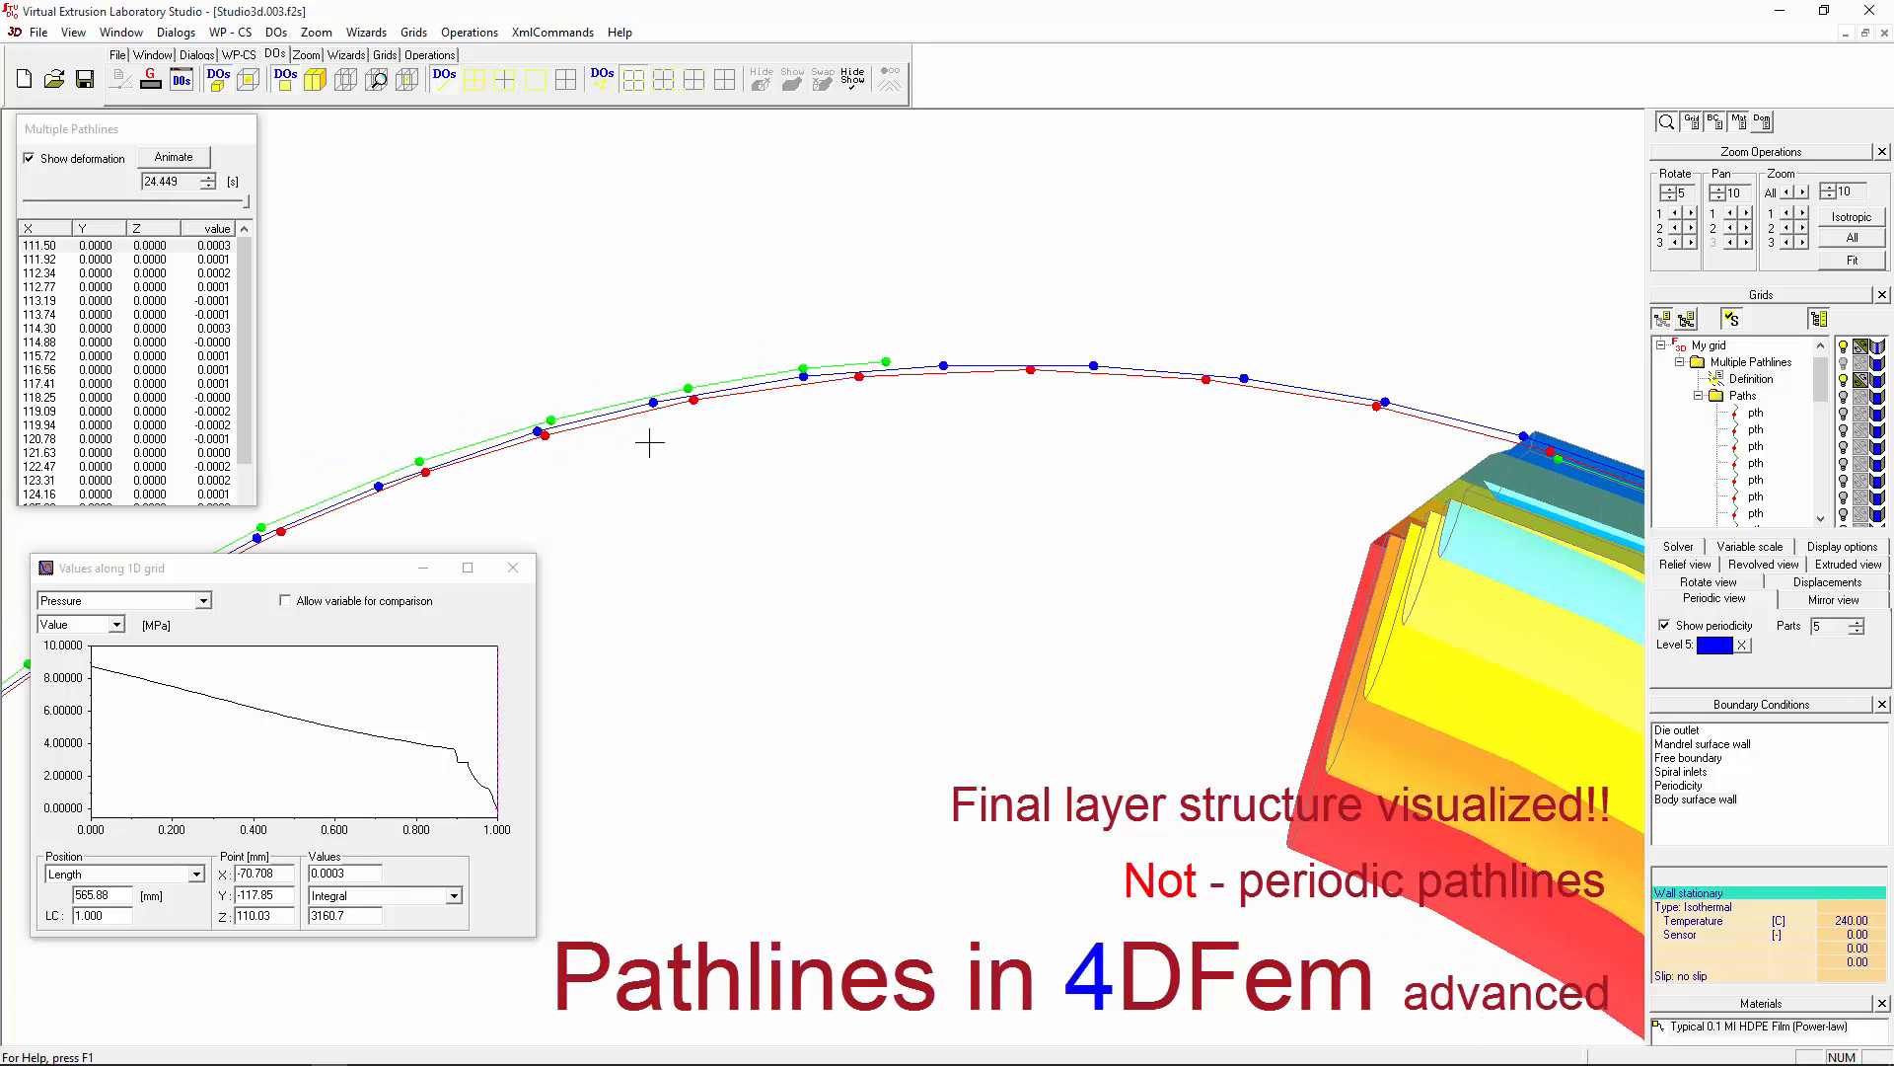
pyautogui.scroll(-1, 1096, 339)
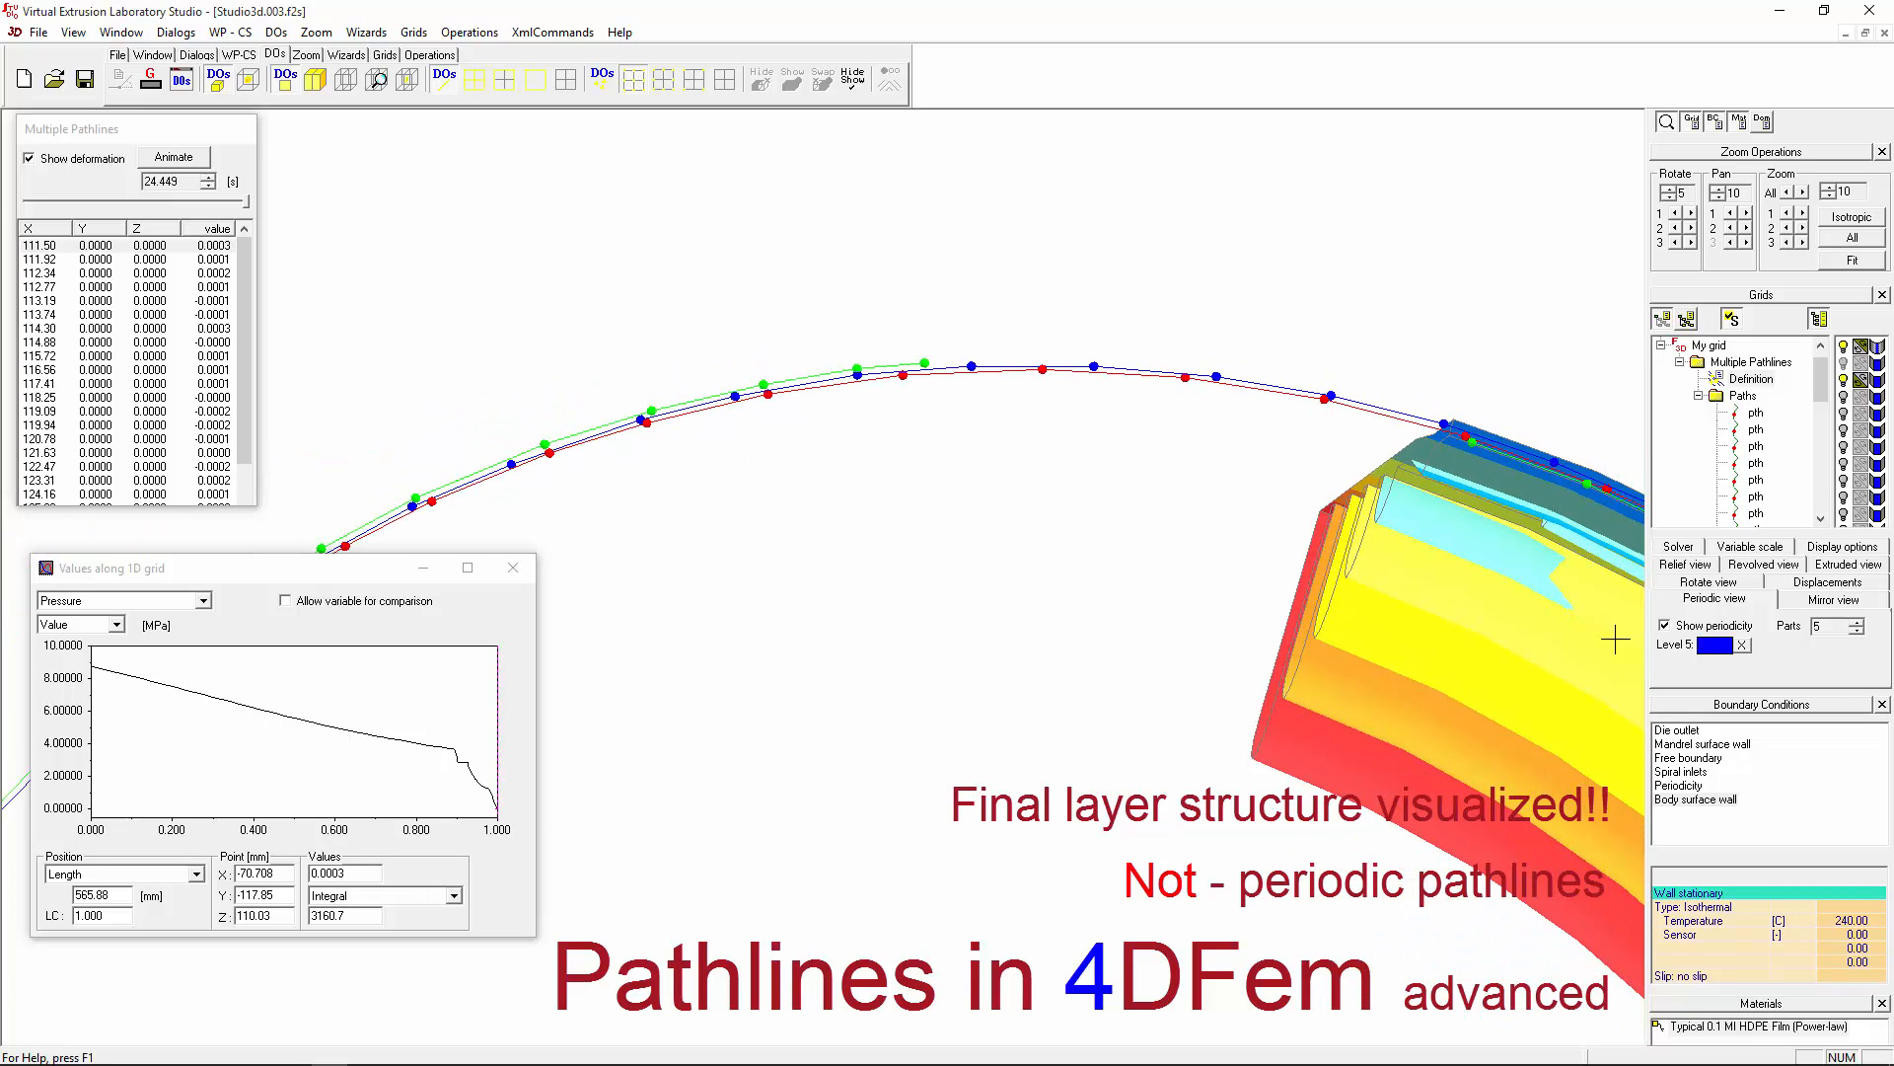
pyautogui.scroll(-5, 1060, 434)
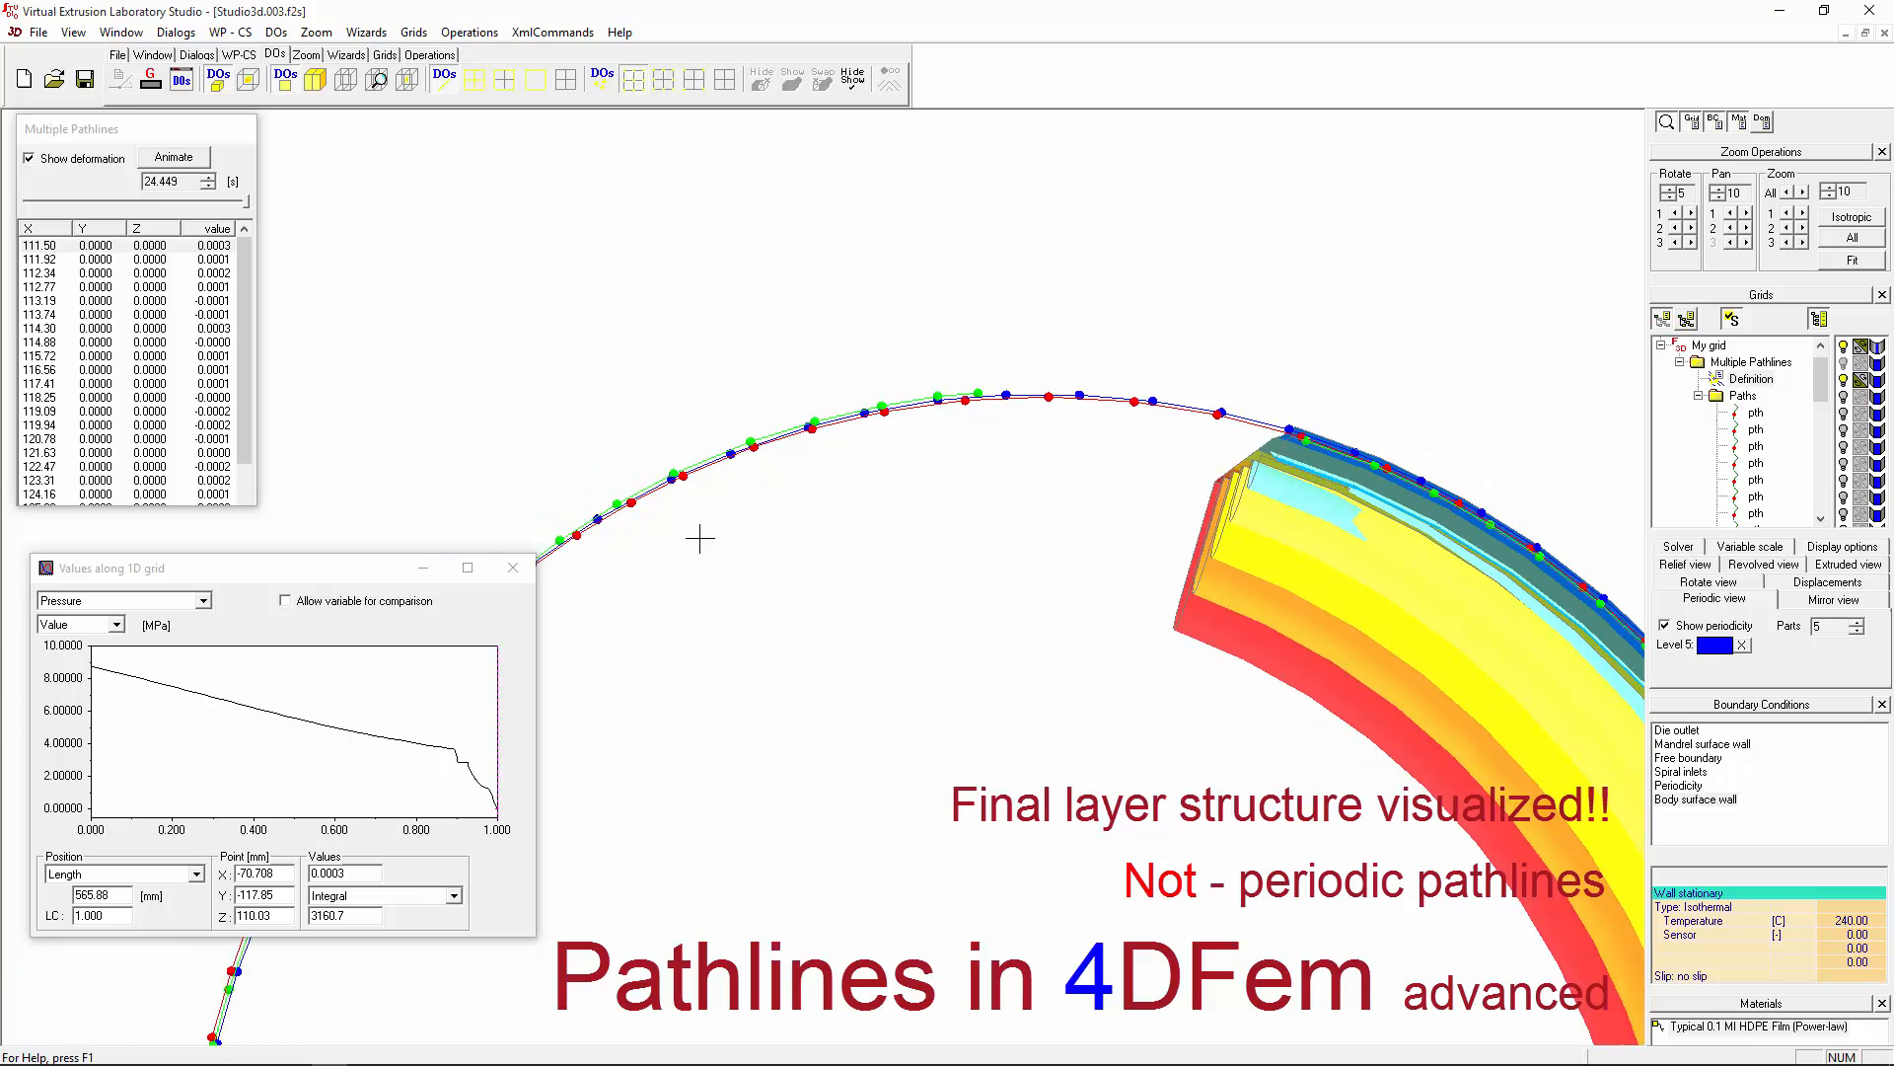
# Step: Hide all points of the Definition grid and examine the red, green and blue layer lines close up along the outlet ring
pyautogui.scroll(7, 700, 532)
pyautogui.scroll(2, 832, 428)
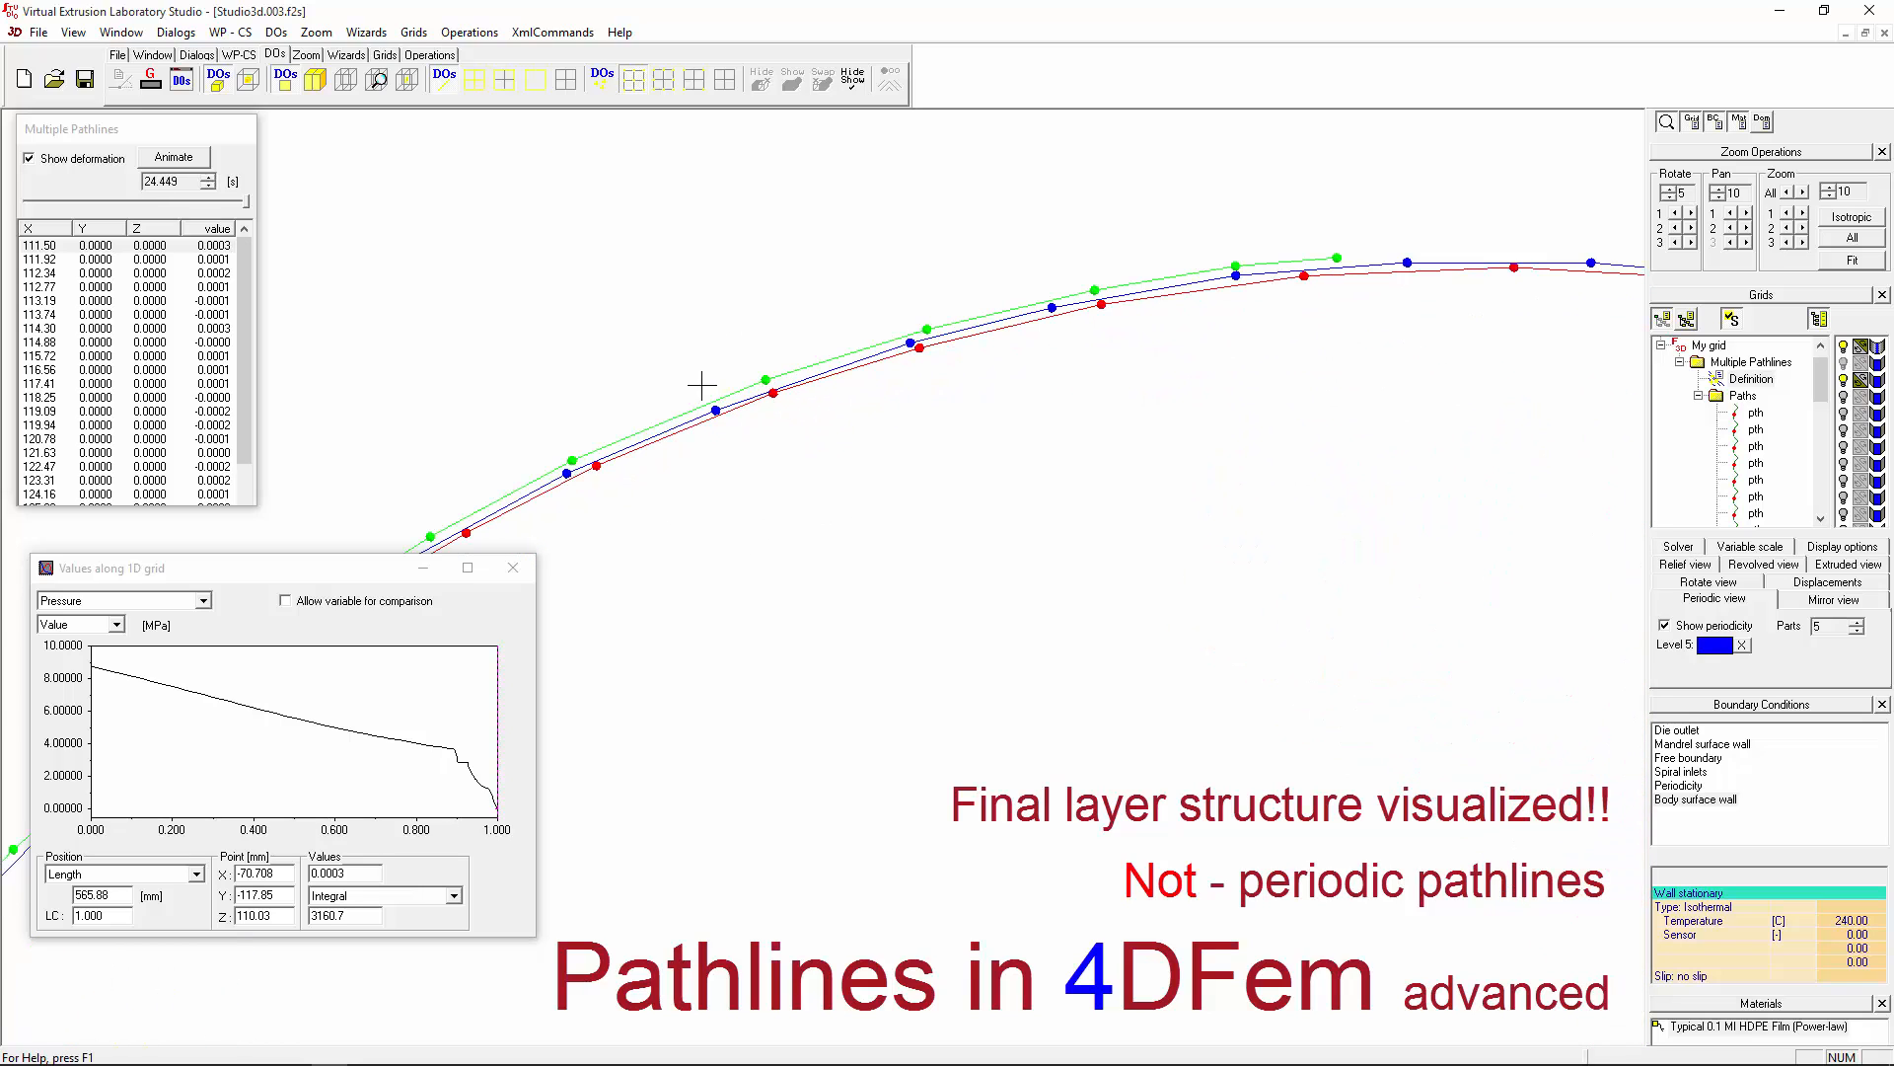
pyautogui.scroll(-3, 1206, 318)
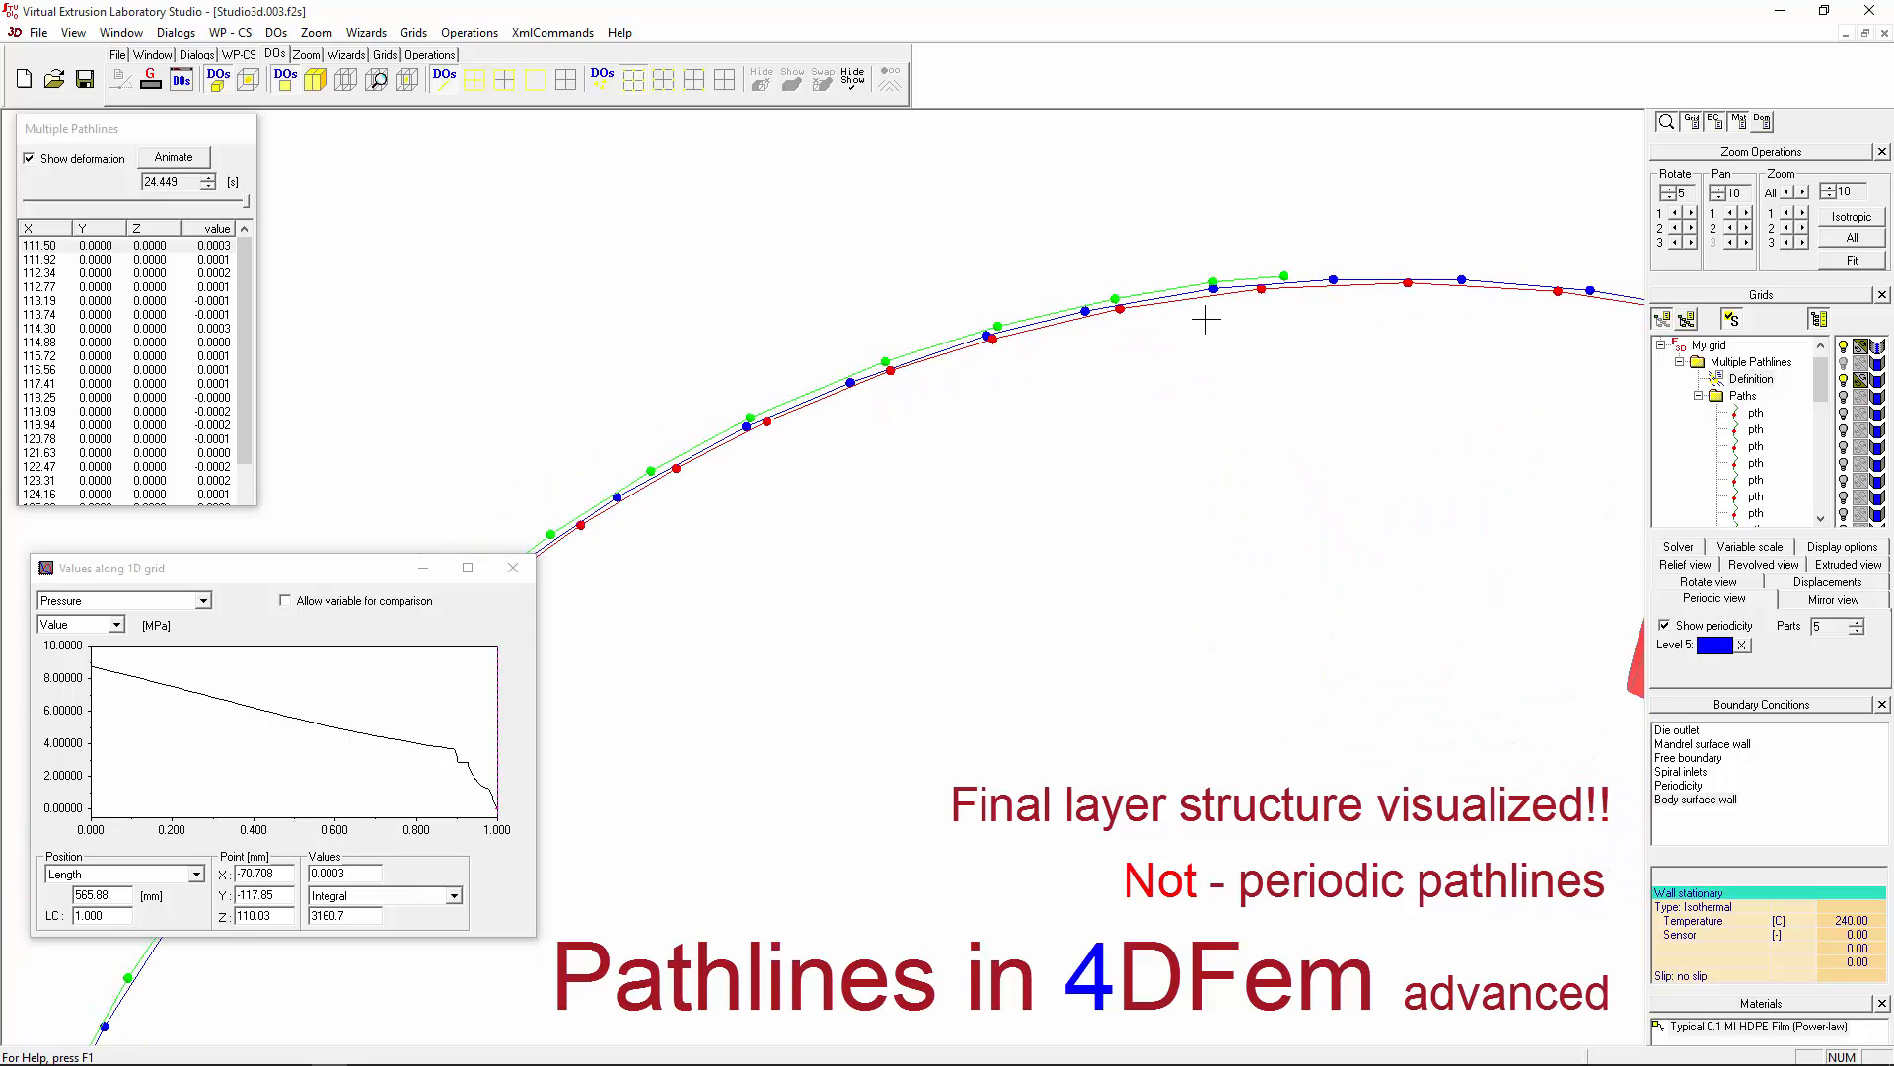
pyautogui.scroll(4, 938, 355)
pyautogui.scroll(2, 938, 356)
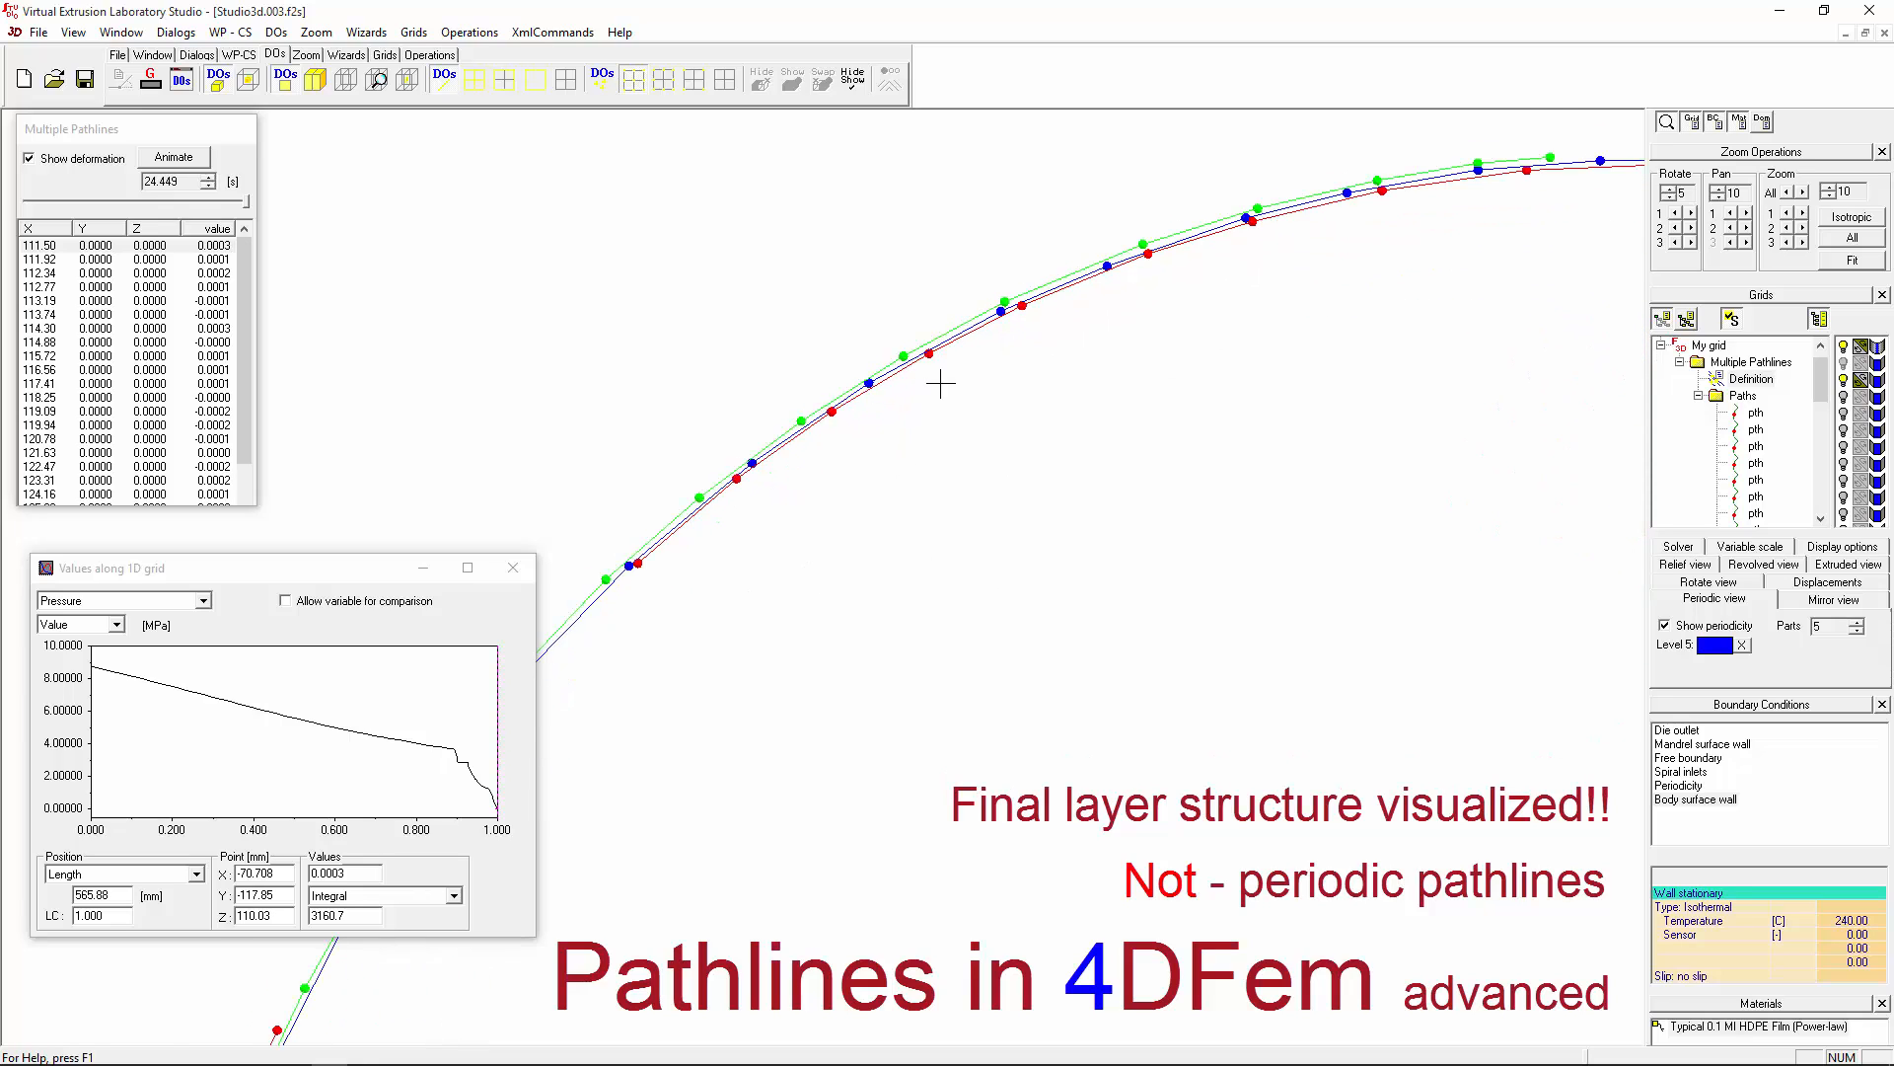
pyautogui.click(726, 83)
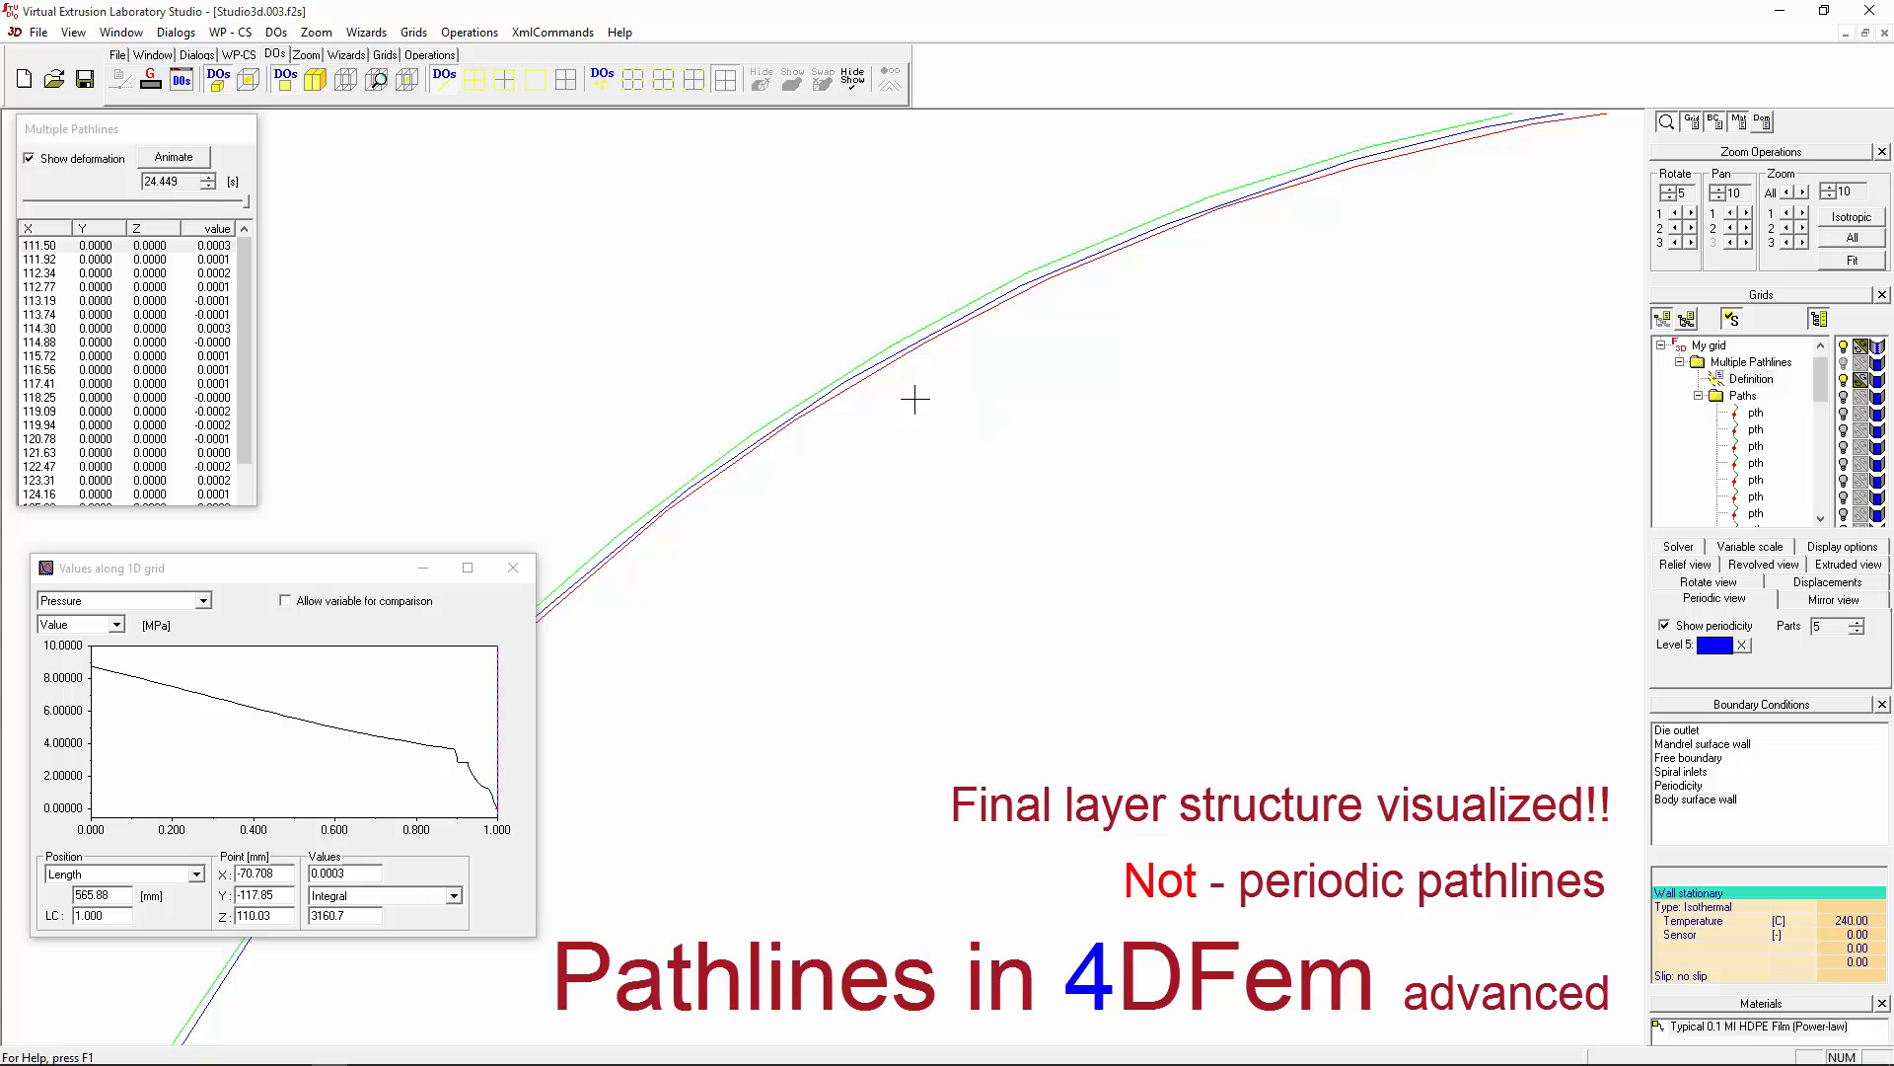
pyautogui.scroll(1, 897, 390)
pyautogui.scroll(-2, 897, 390)
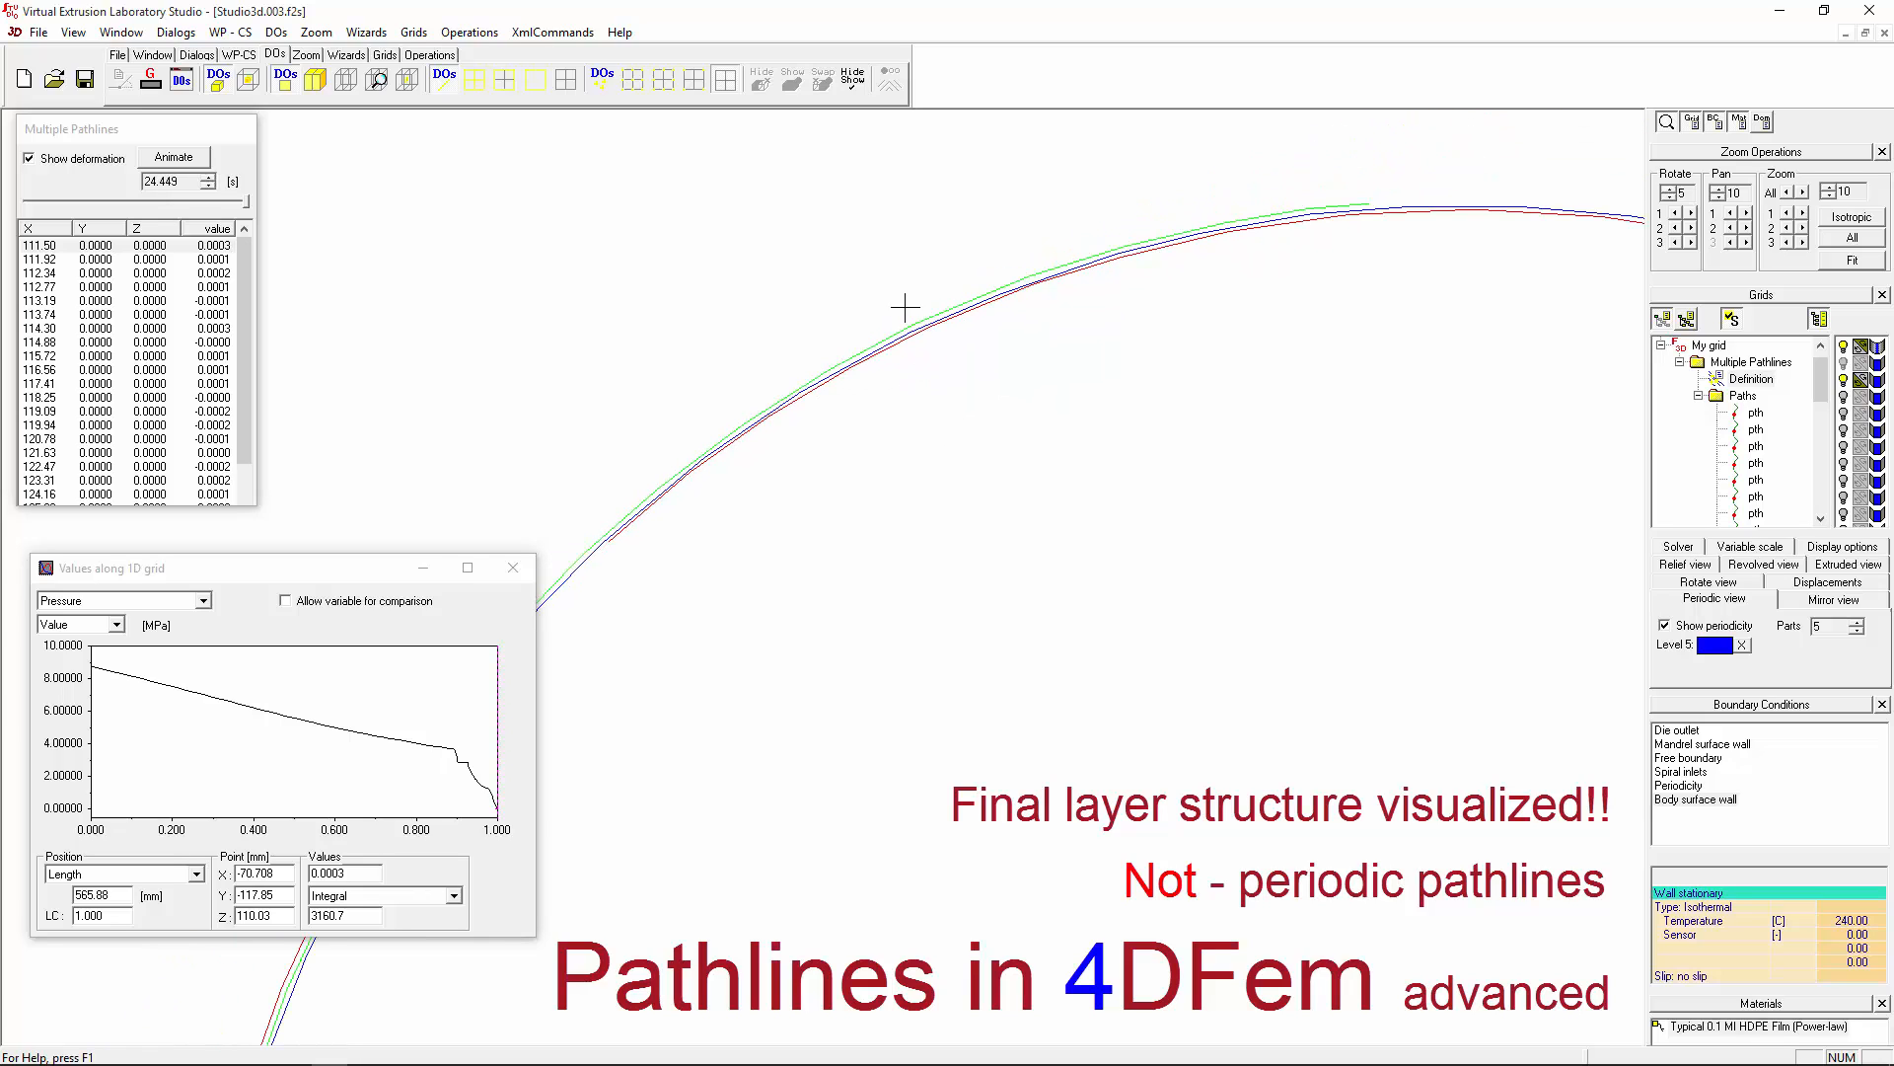
pyautogui.scroll(3, 905, 307)
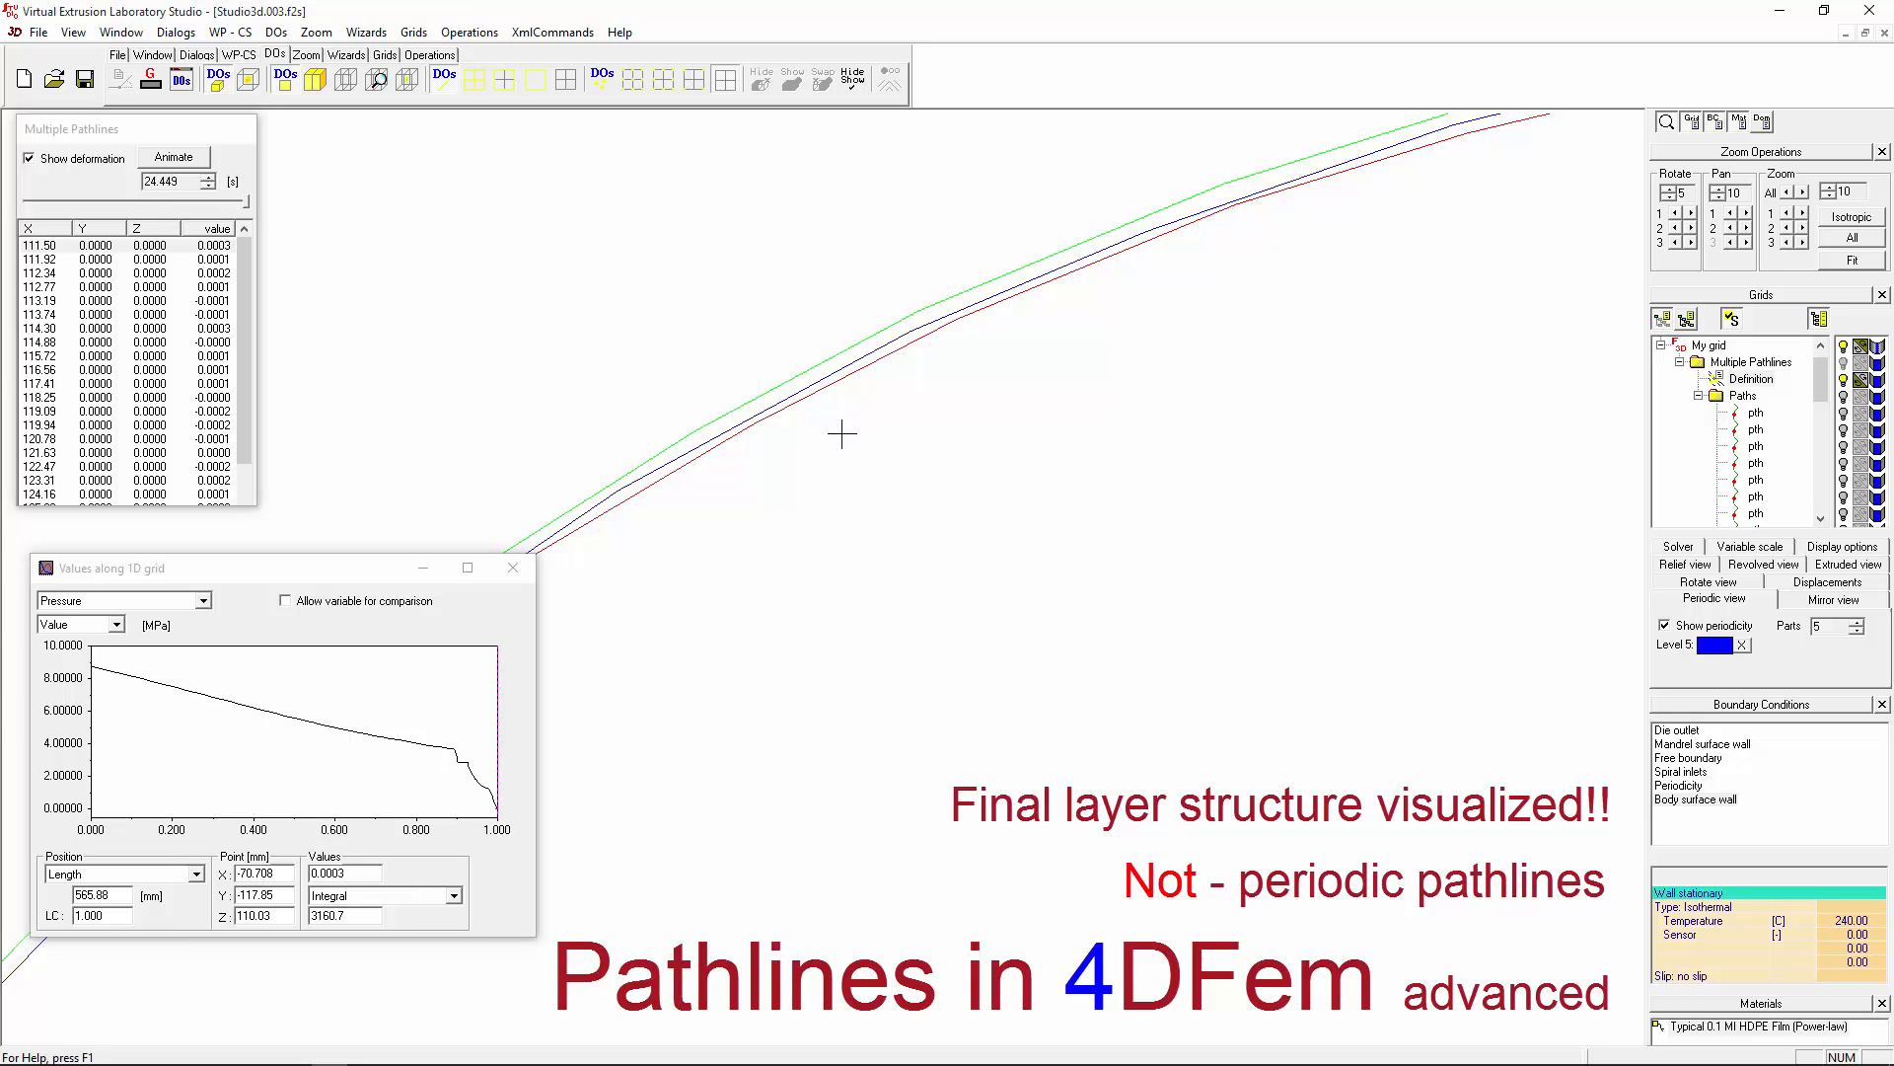
pyautogui.scroll(-4, 808, 419)
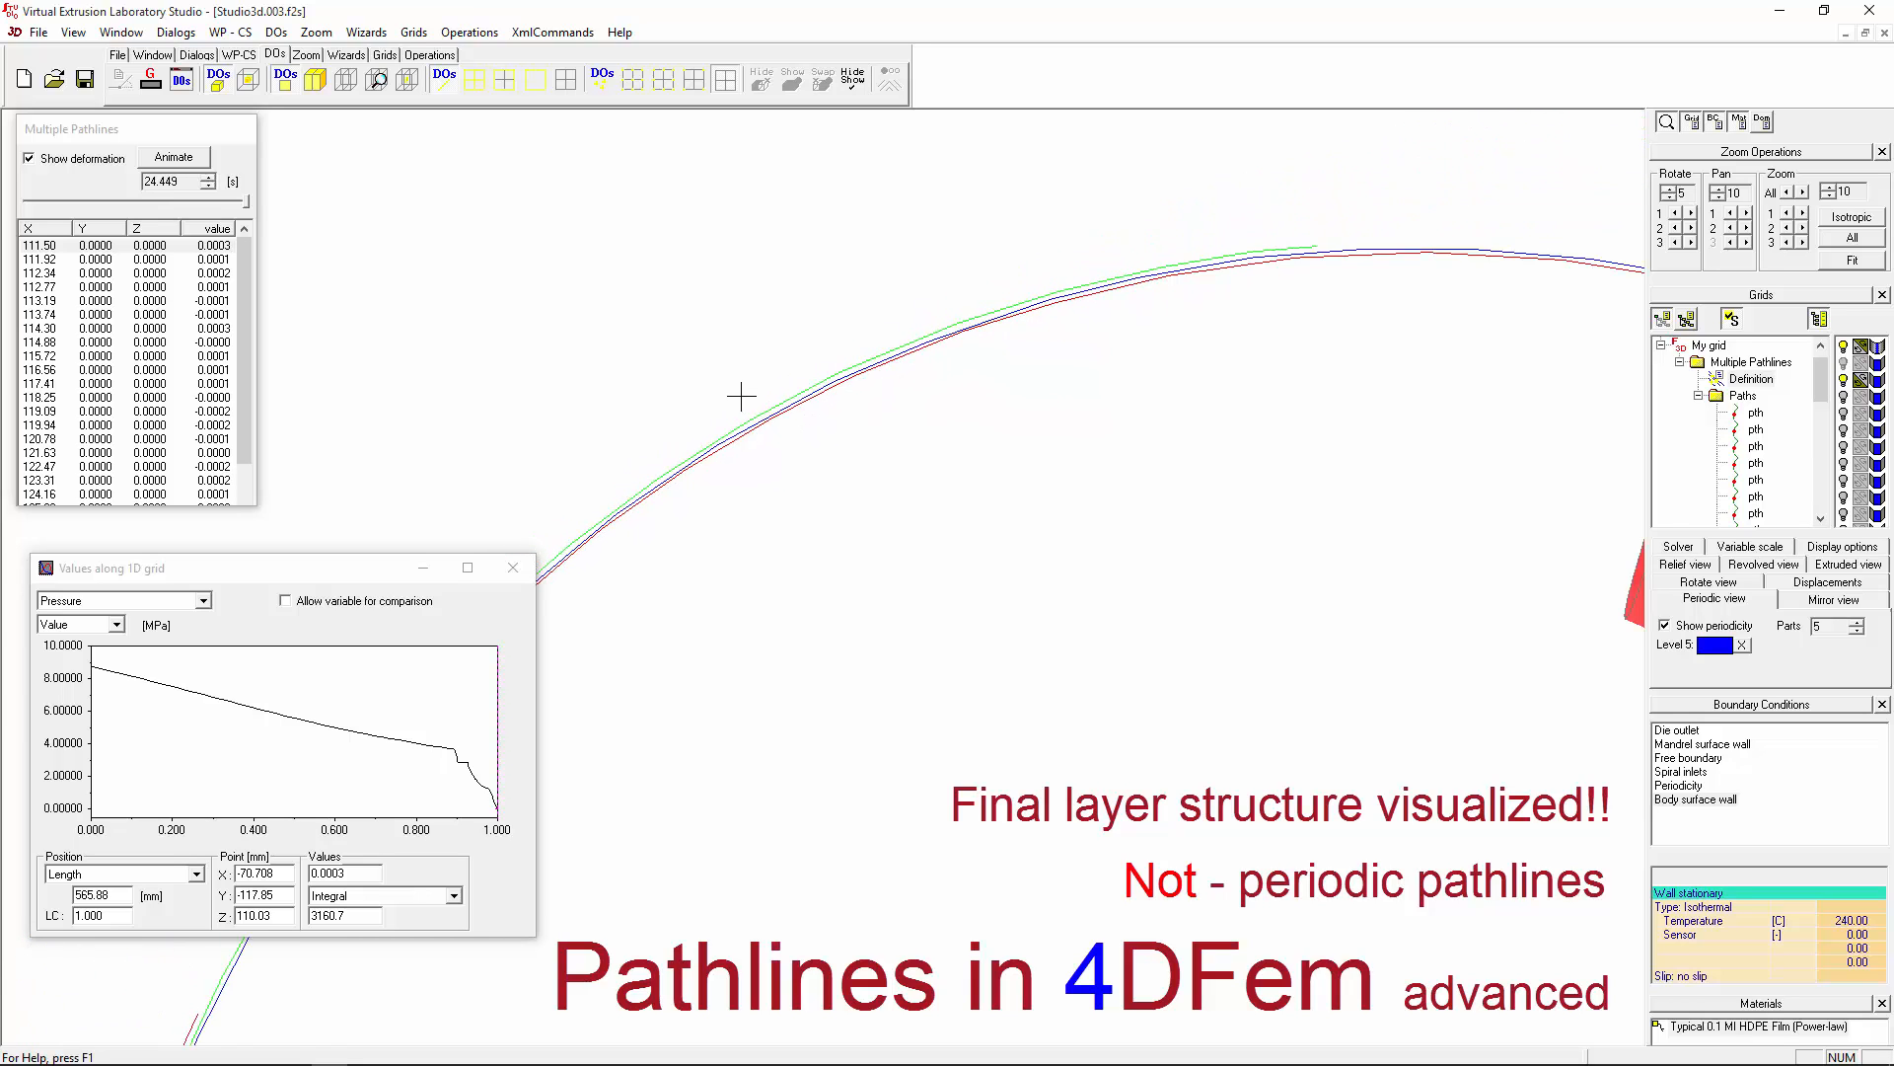
pyautogui.scroll(-4, 741, 397)
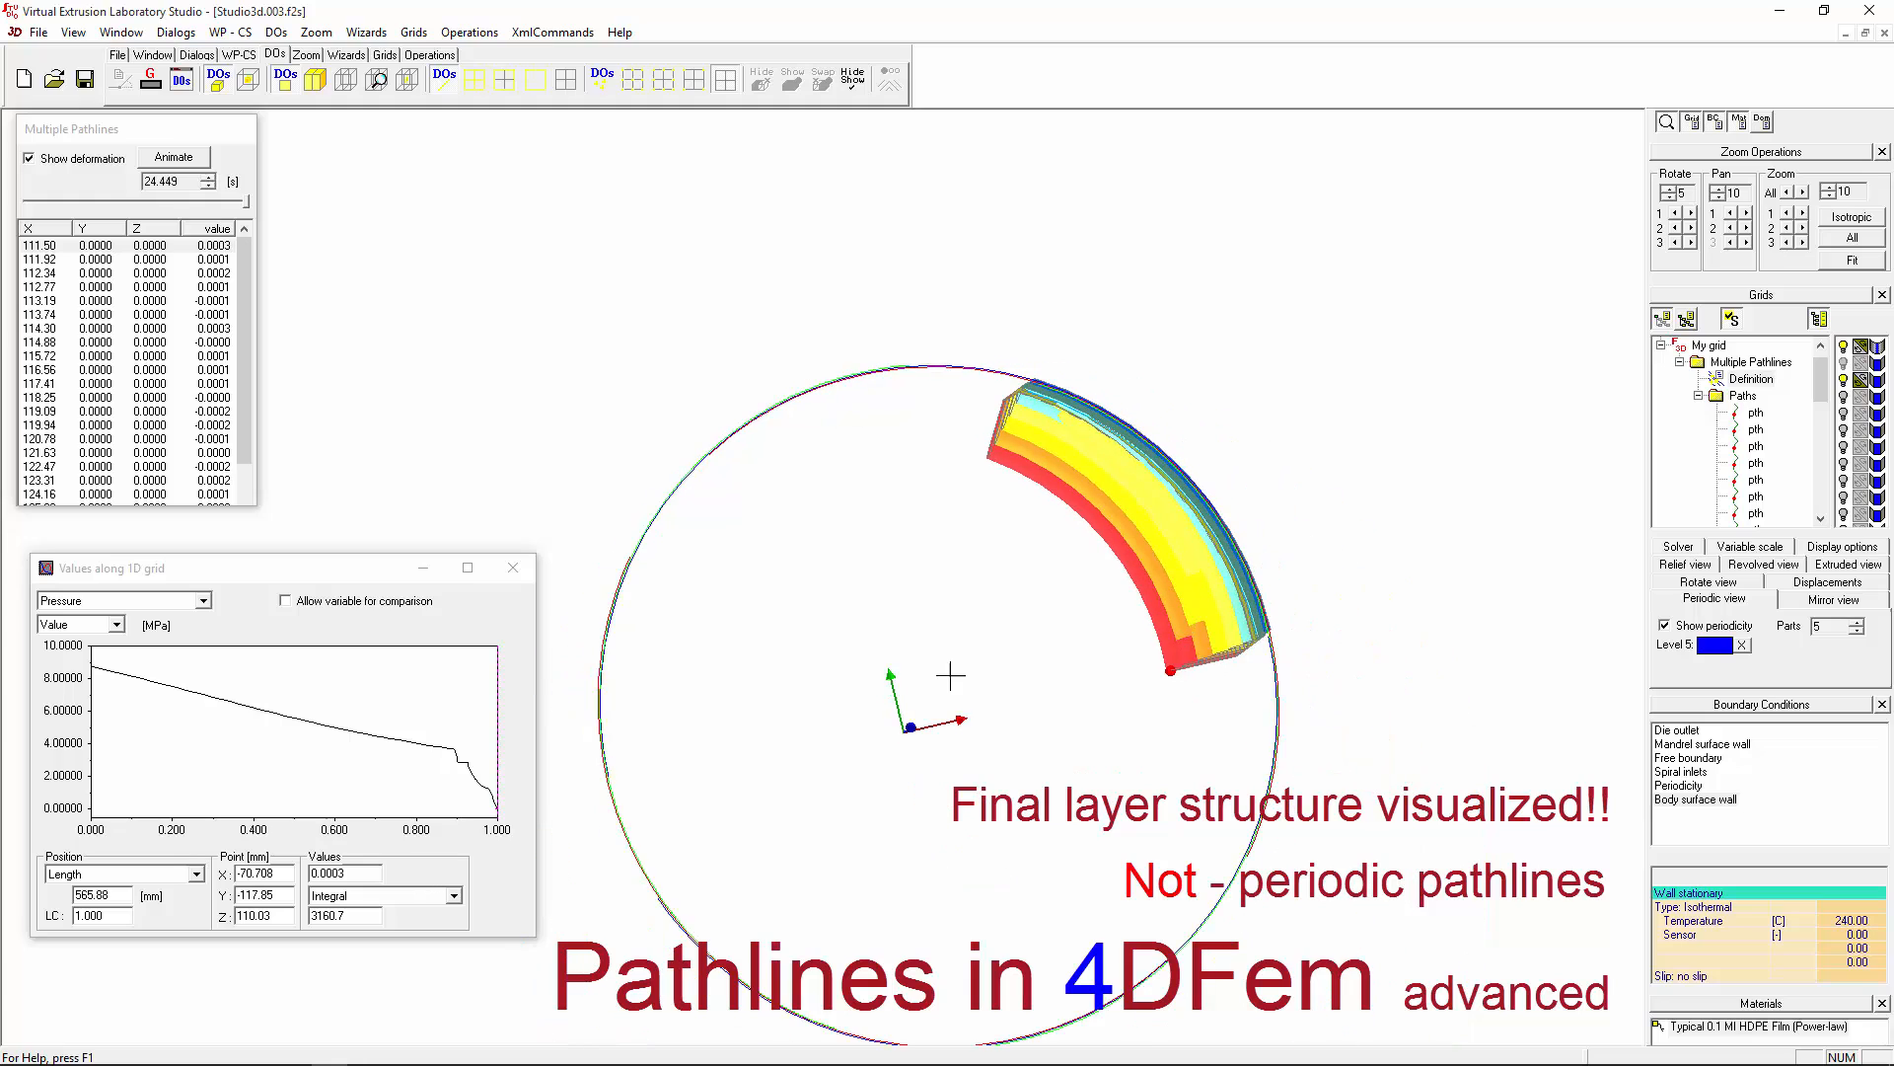
# Step: Step the multiple pathlines' deformation back to 20.293 s and earlier, displaying the seeds as points with all curves hidden
pyautogui.moveTo(992, 666); pyautogui.dragTo(822, 666, button='middle')
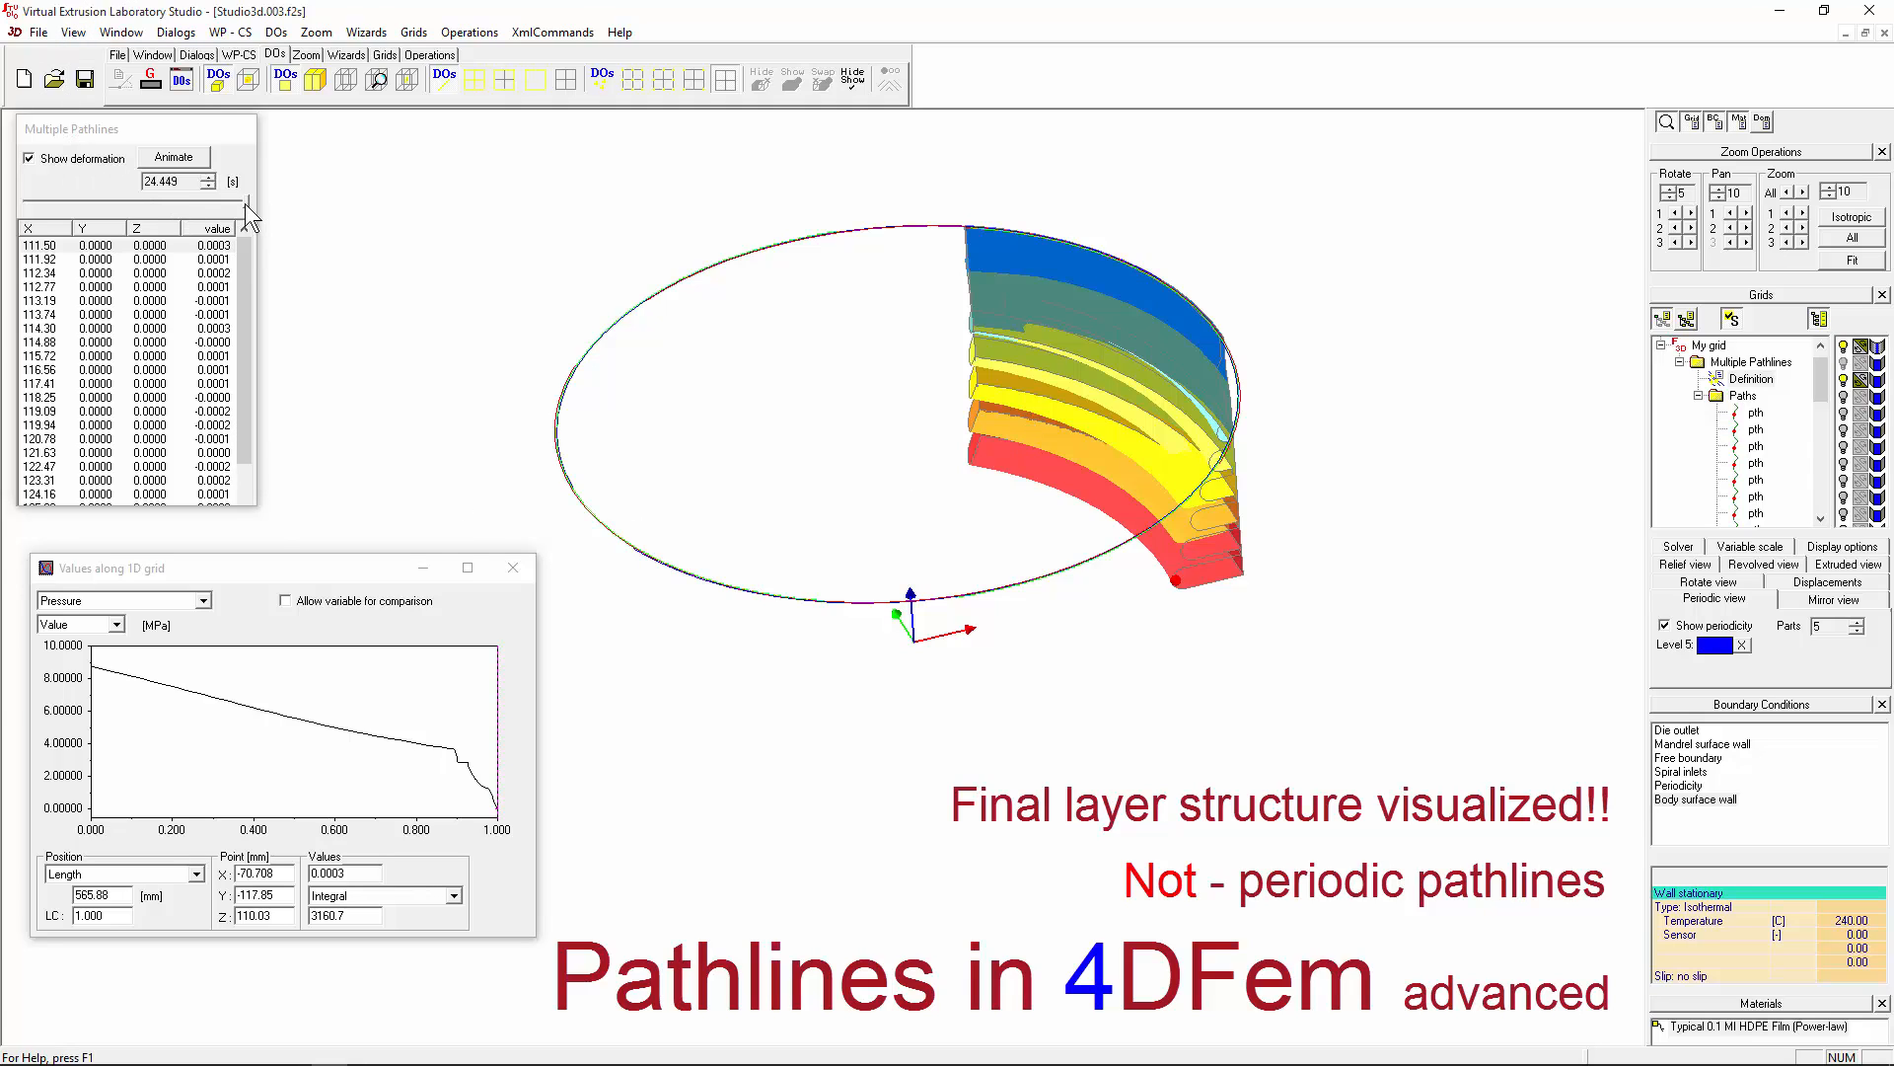
pyautogui.moveTo(246, 202); pyautogui.dragTo(211, 203)
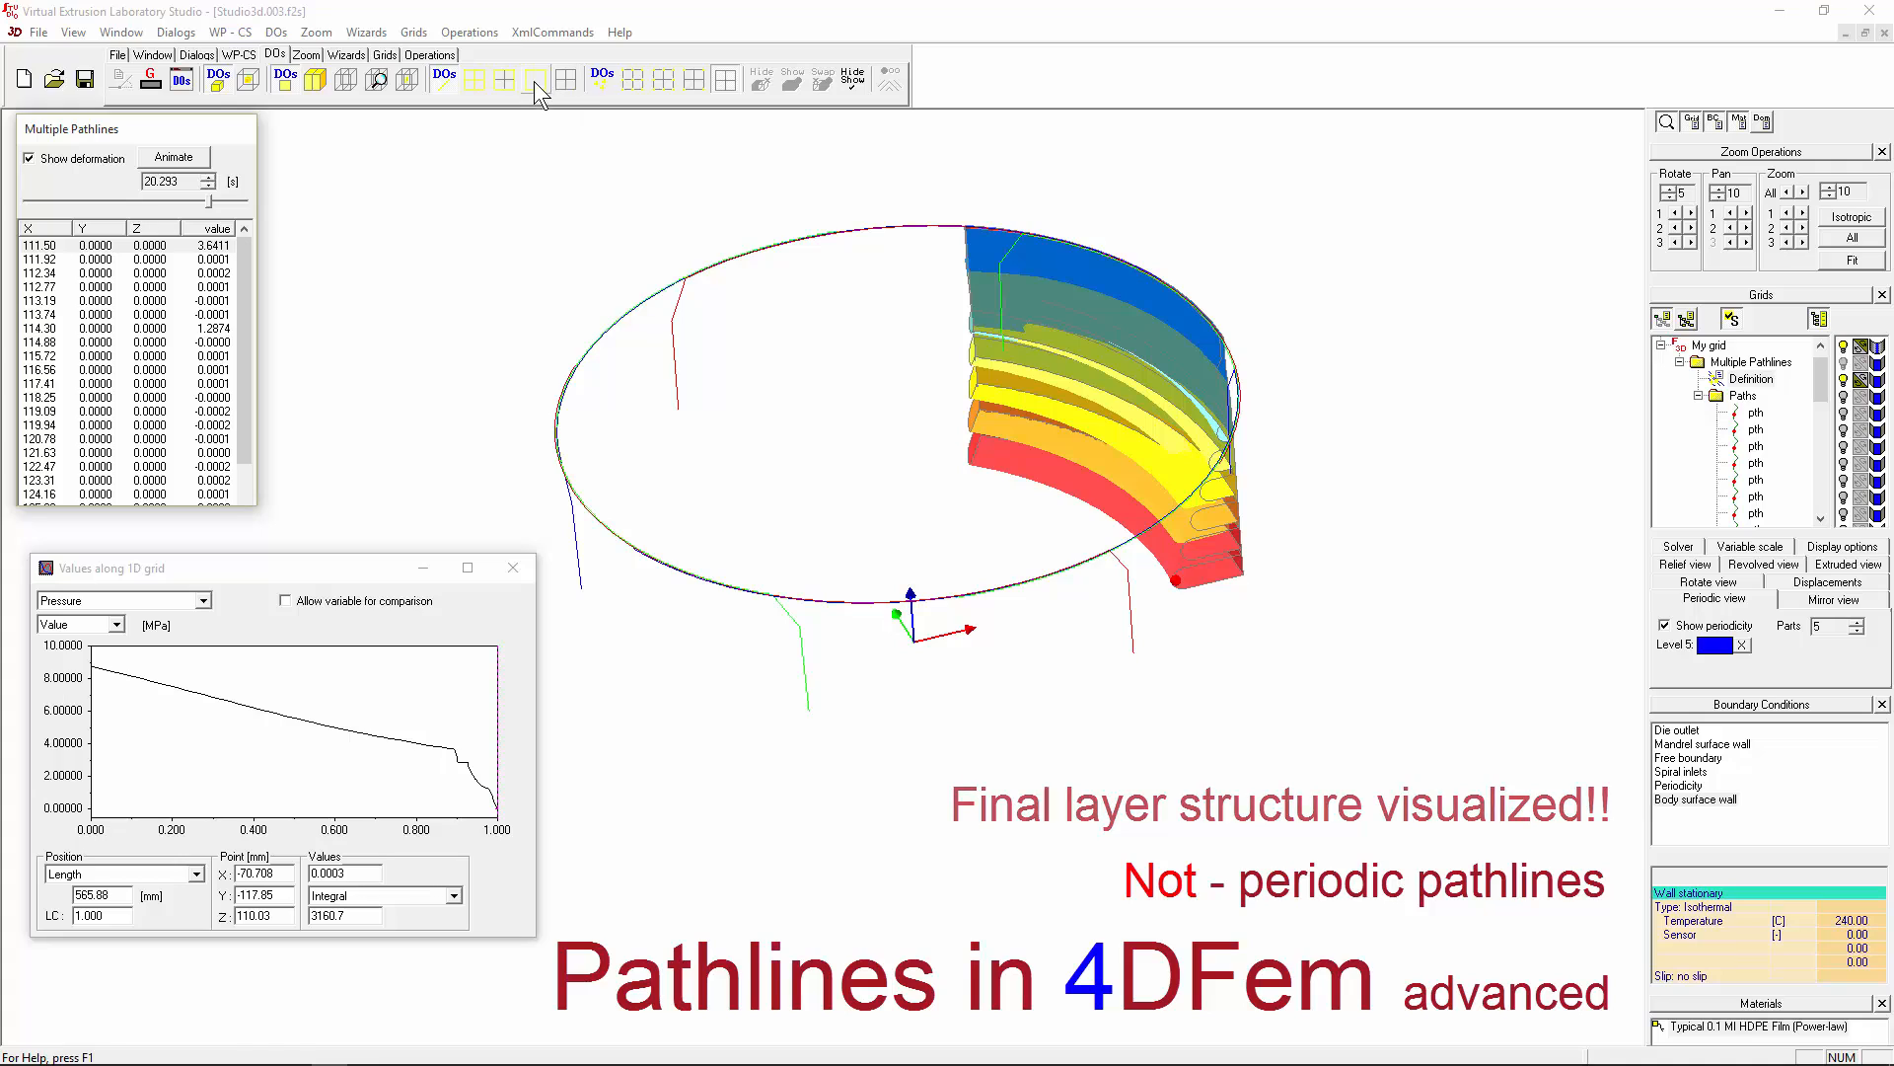
pyautogui.click(570, 81)
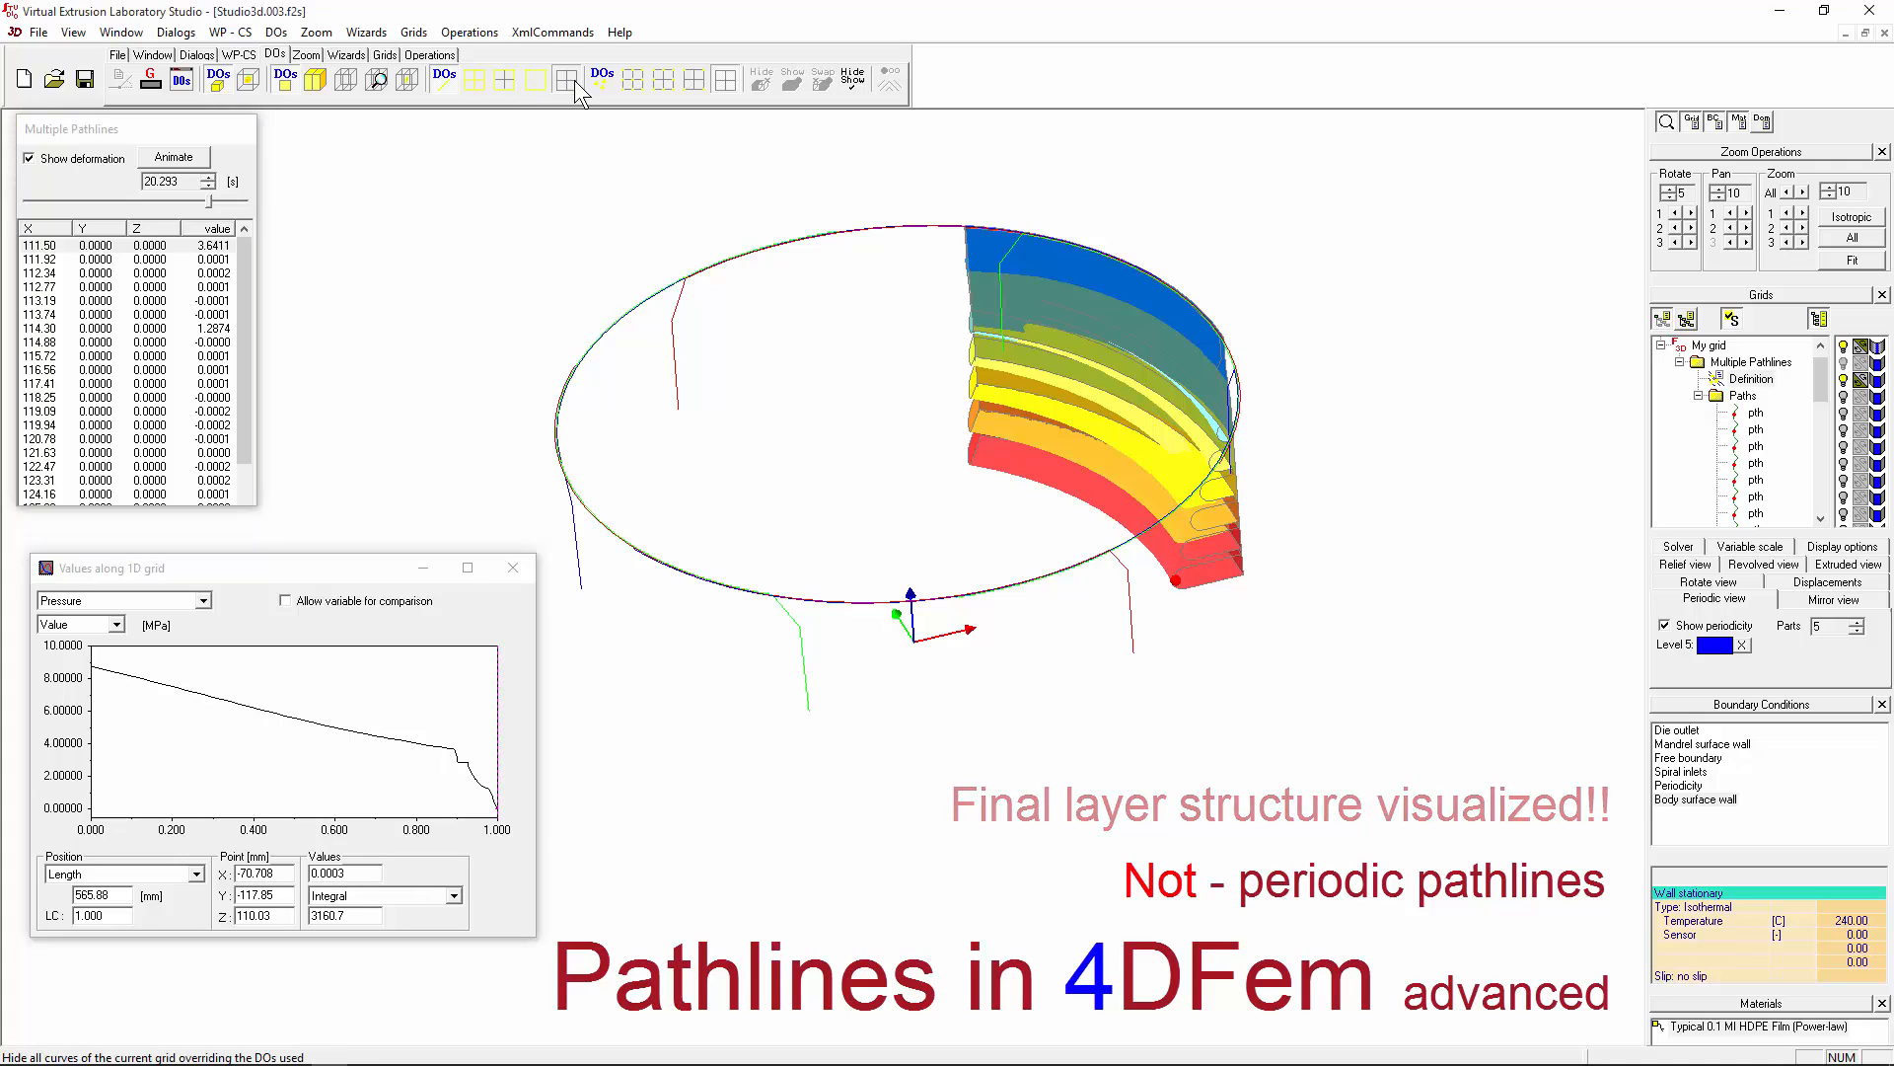
pyautogui.click(635, 80)
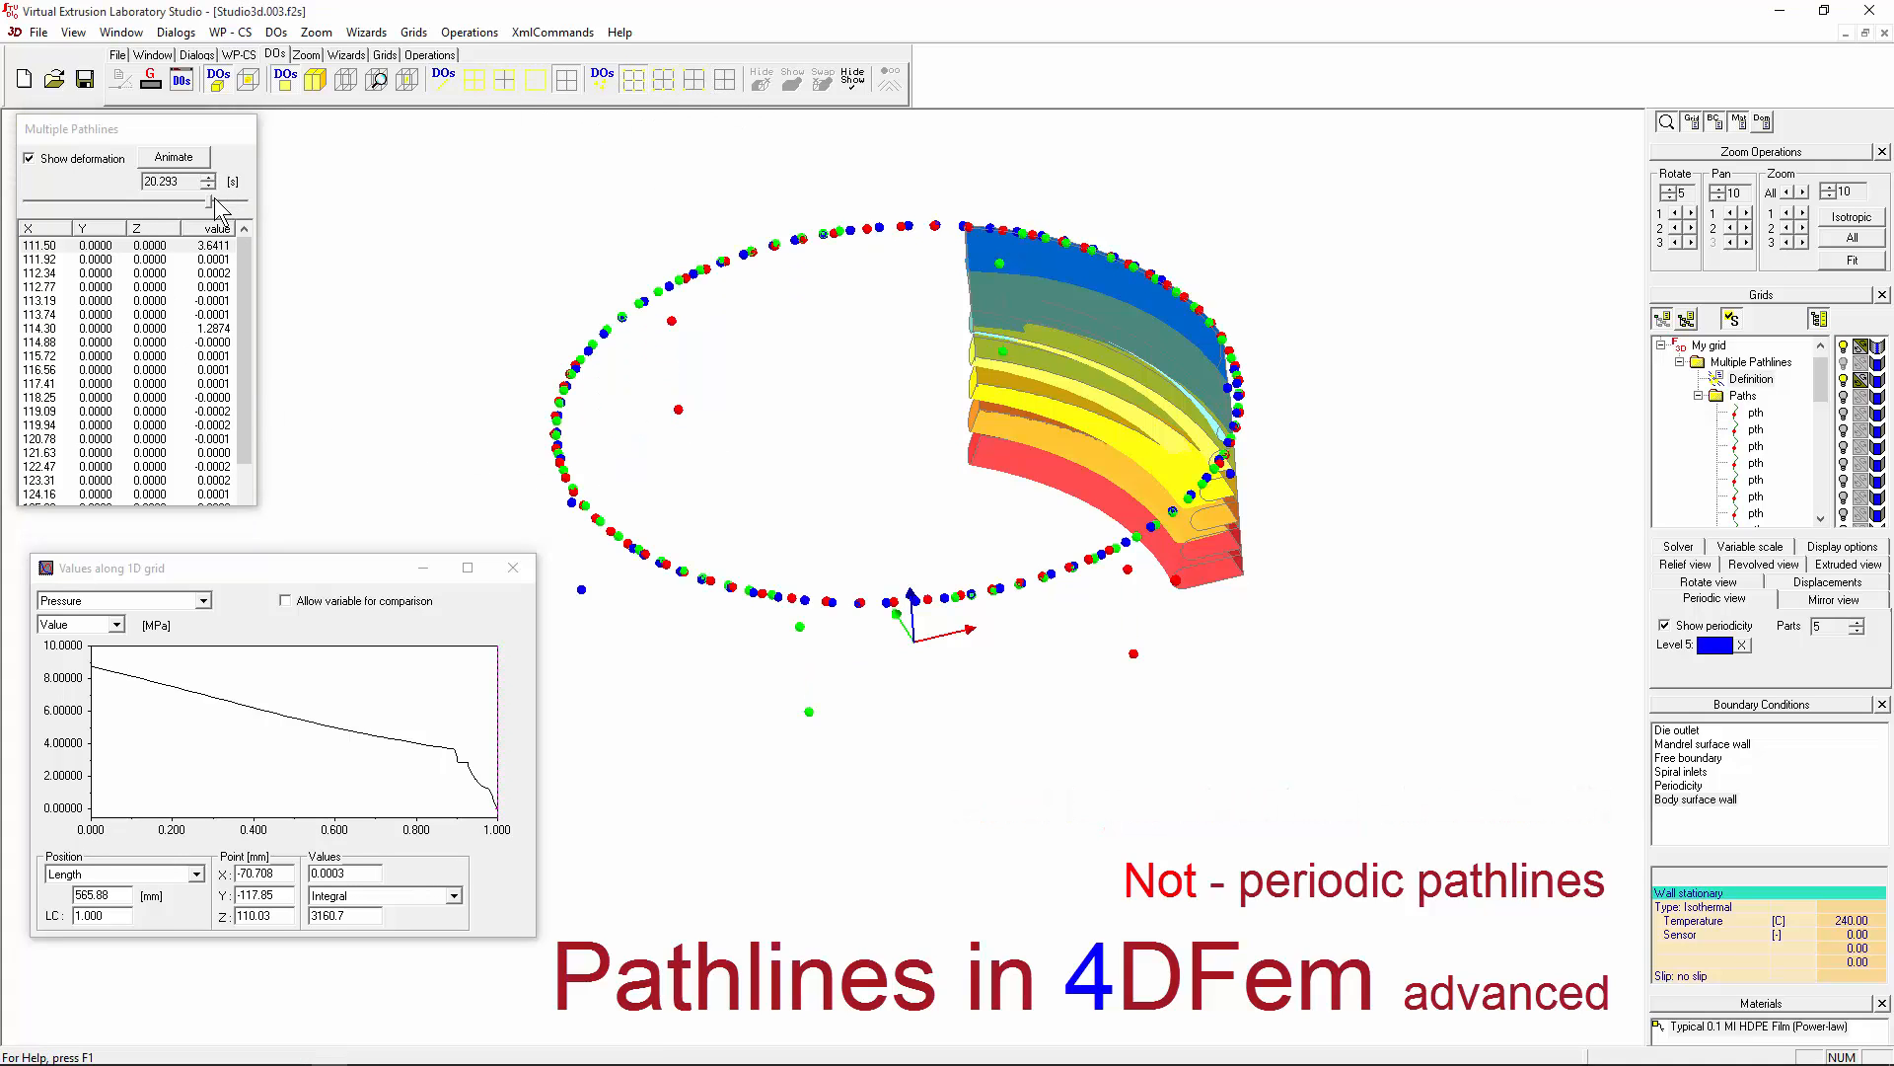
pyautogui.moveTo(209, 202); pyautogui.dragTo(148, 206)
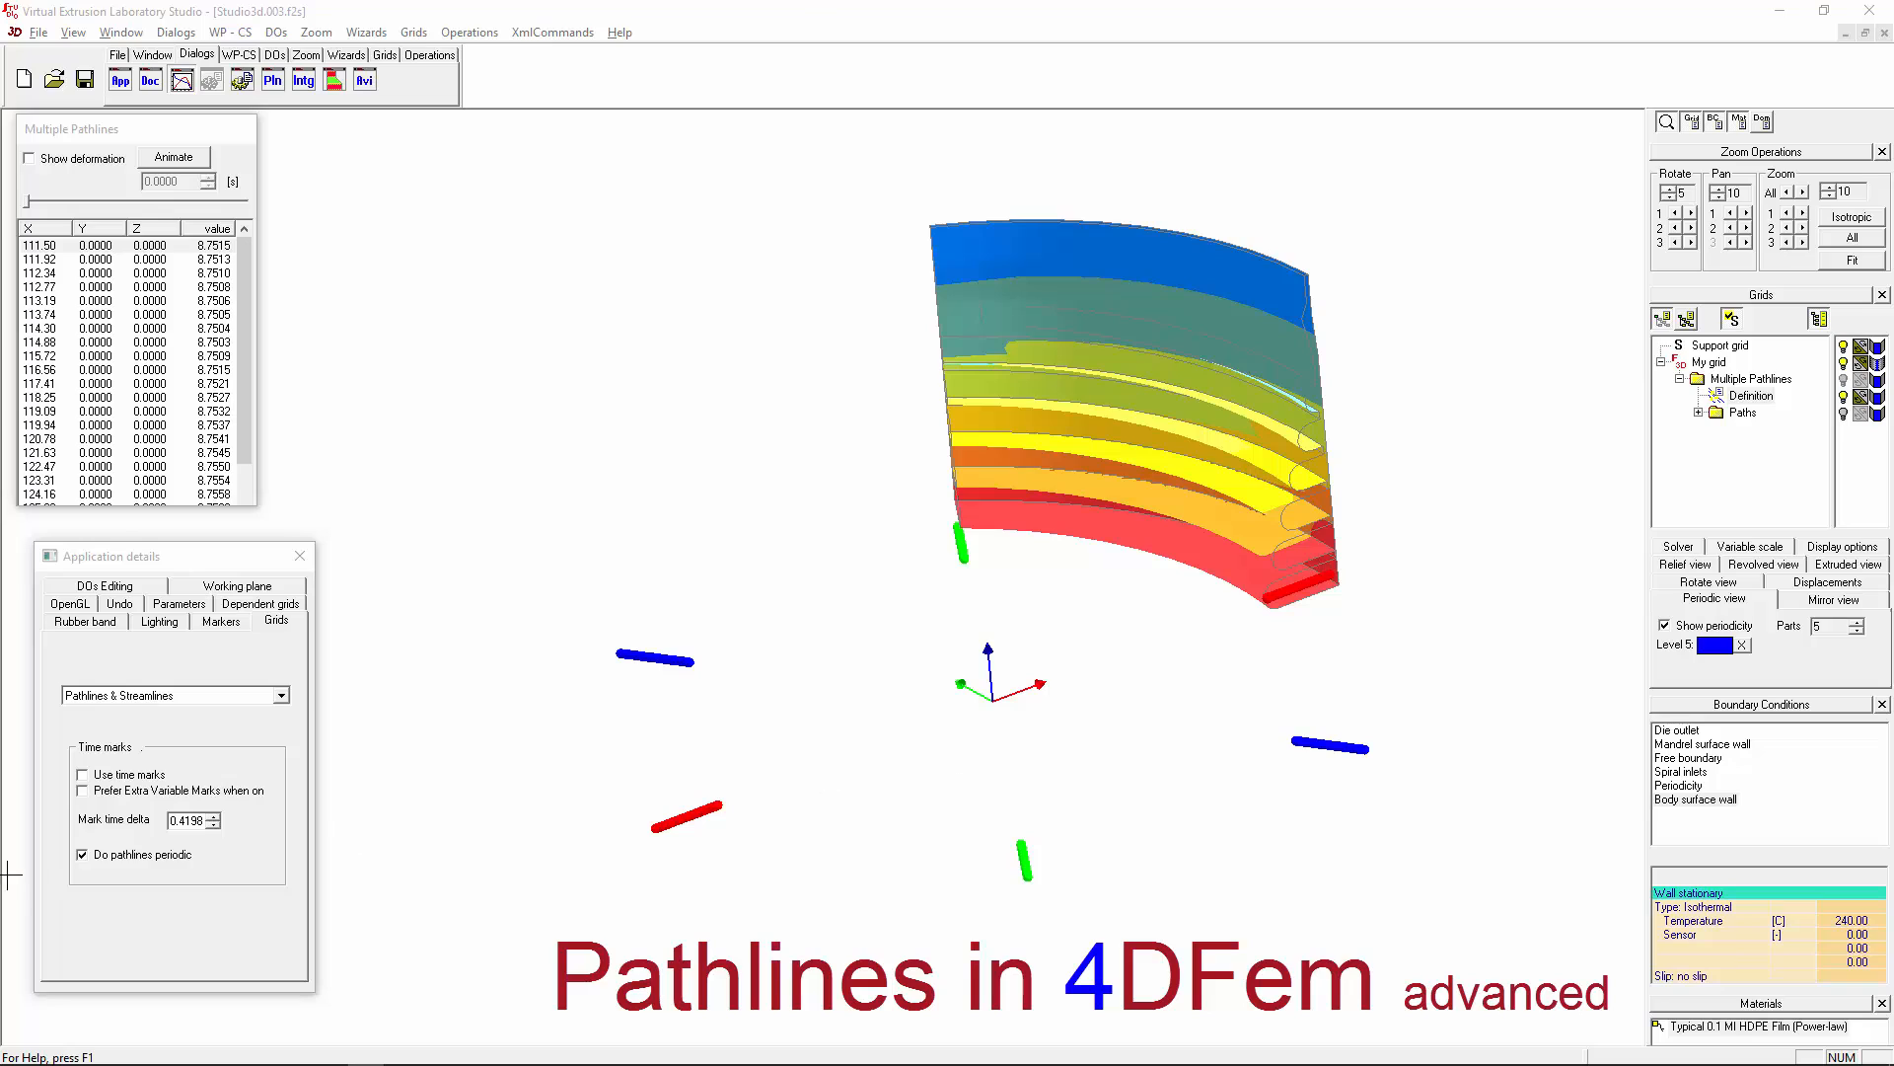
# Step: Display the Paths in the periodic pathlines model and show their periodicity with 5 parts around the die
pyautogui.click(1752, 396)
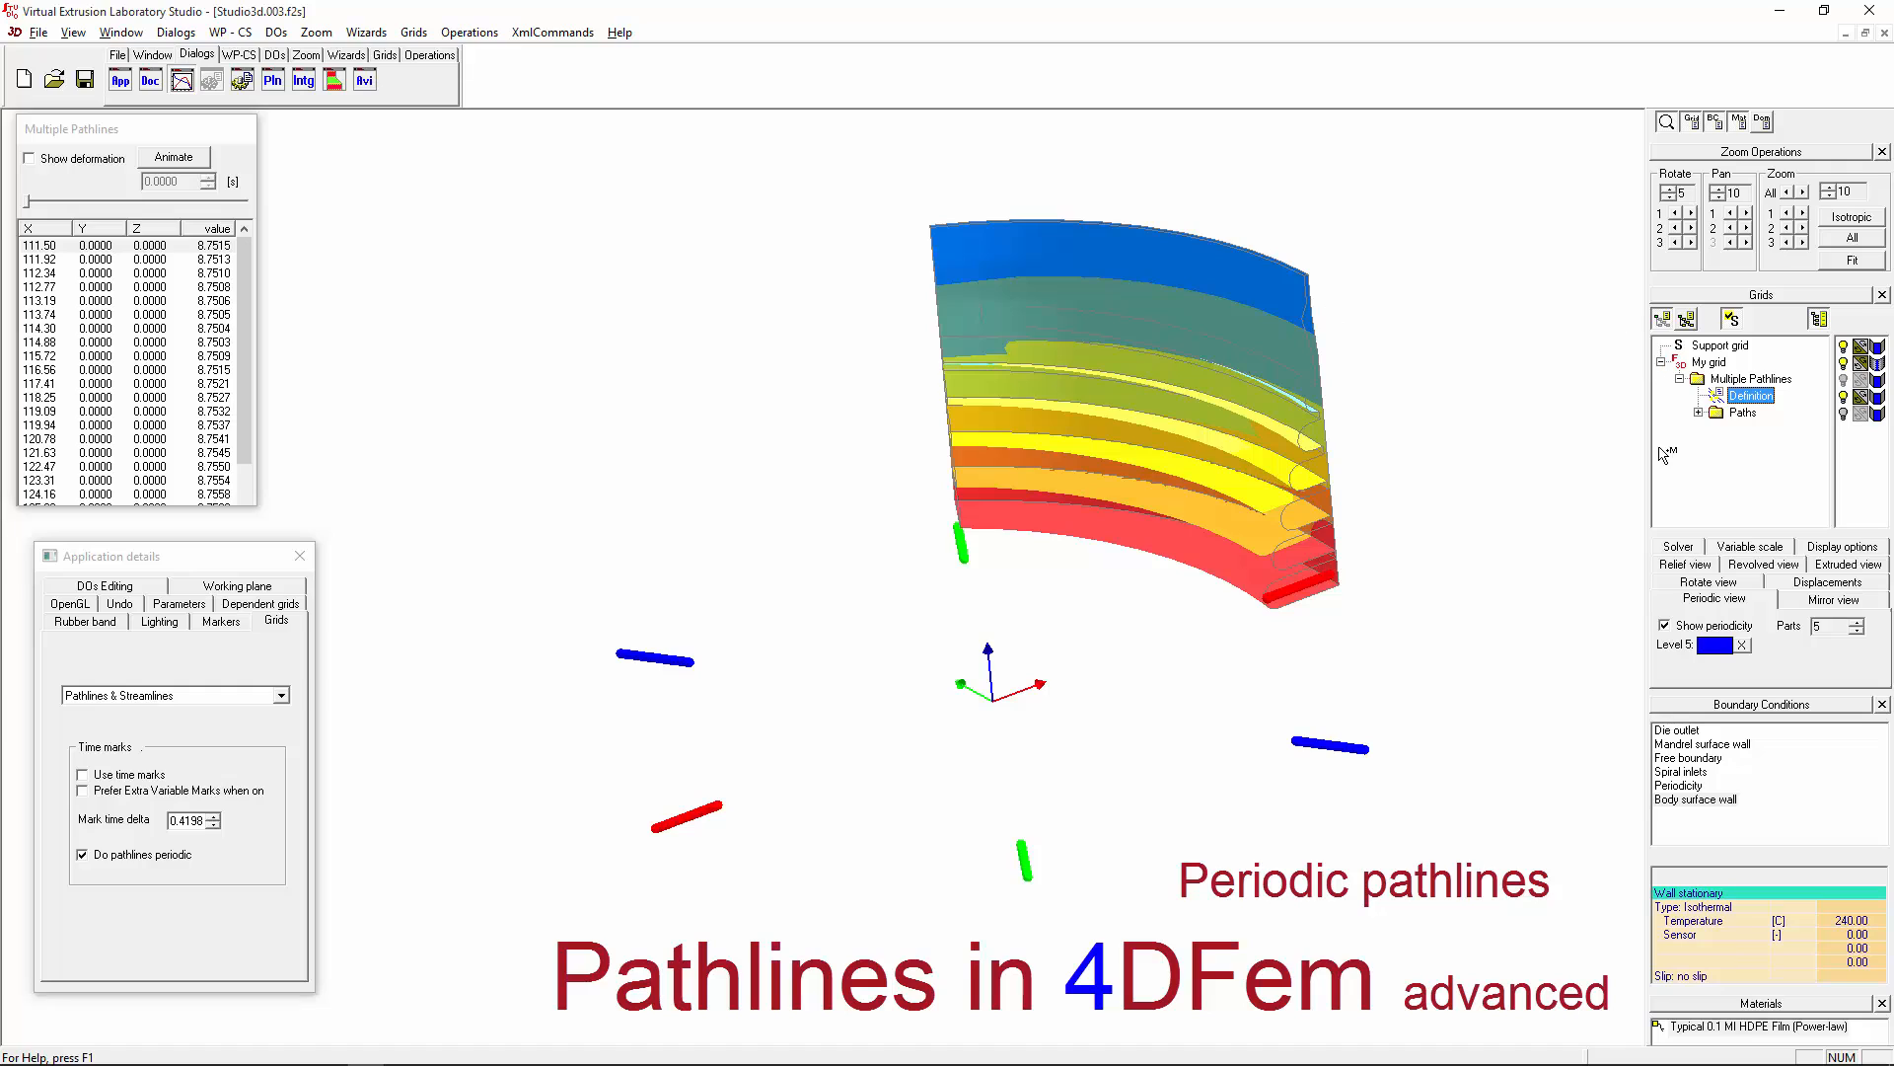
pyautogui.click(1843, 402)
pyautogui.click(1844, 414)
pyautogui.click(1844, 413)
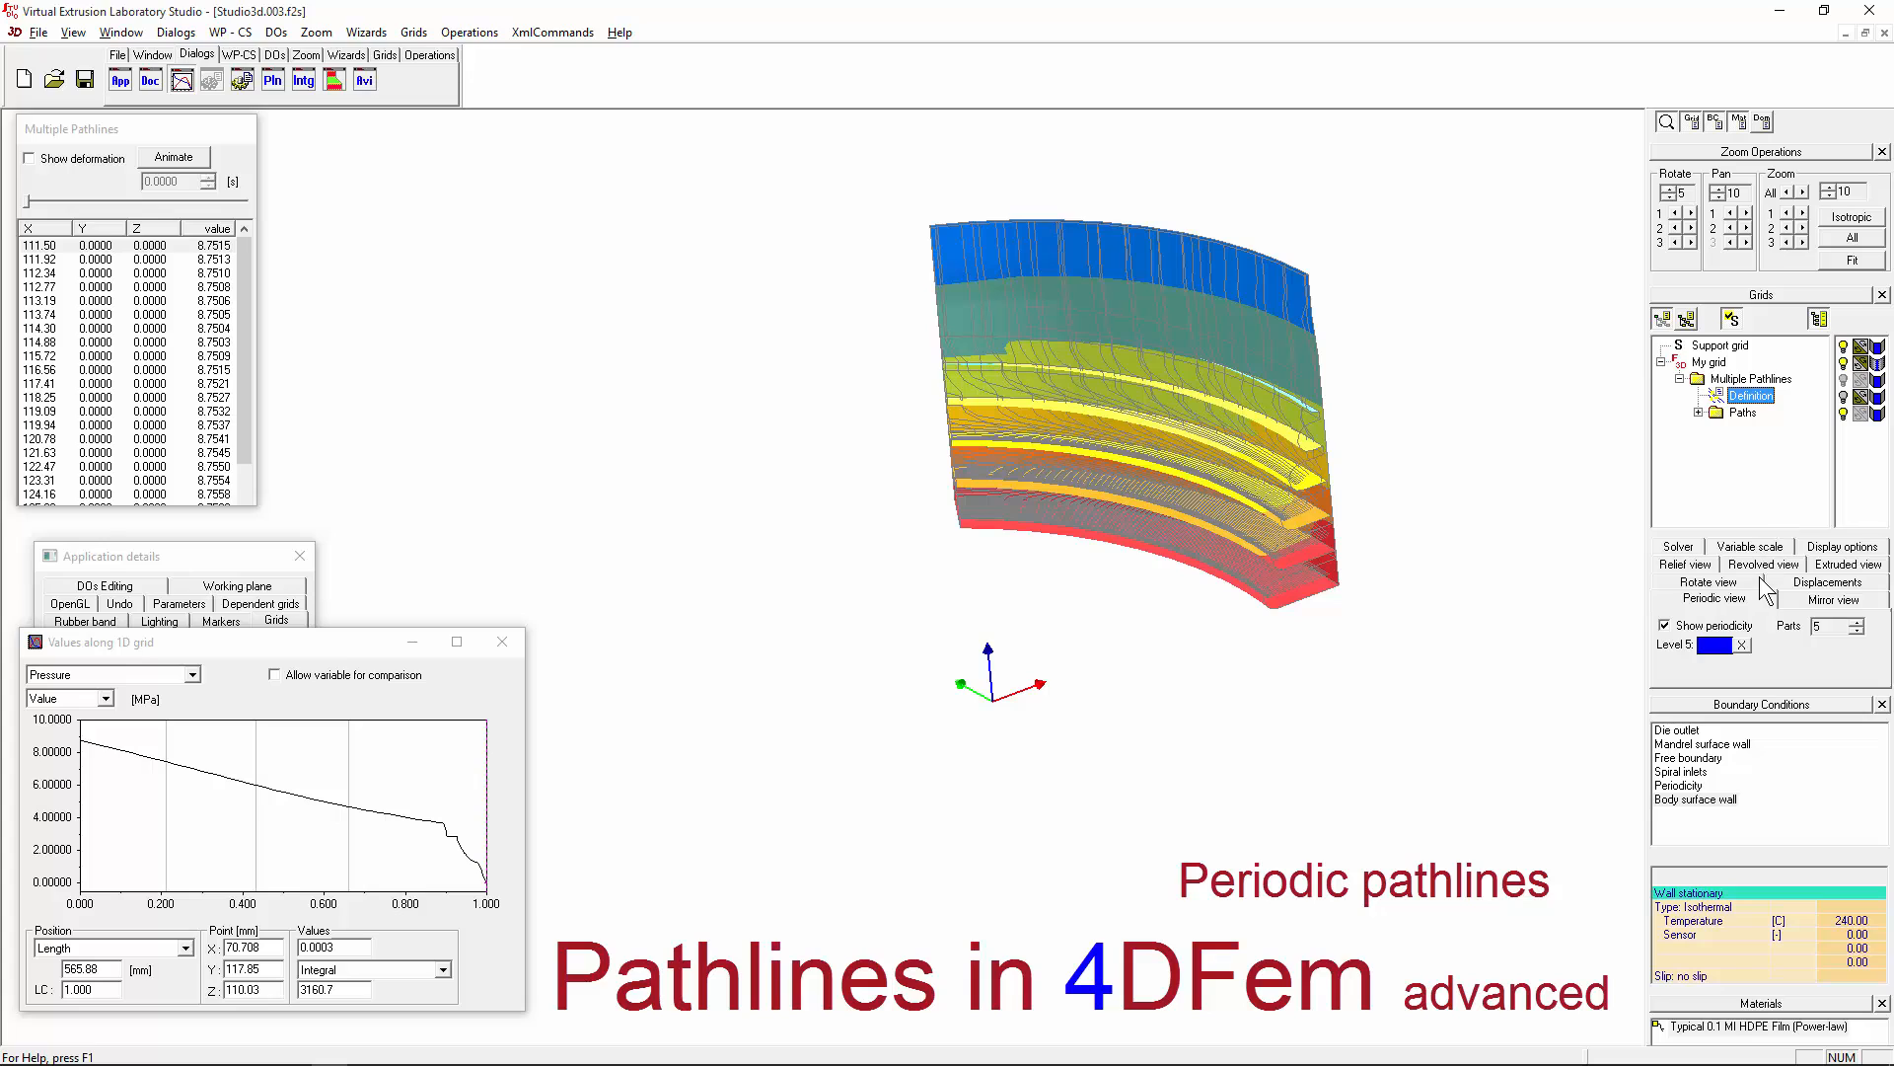
pyautogui.click(1722, 598)
pyautogui.click(1745, 414)
pyautogui.click(1705, 628)
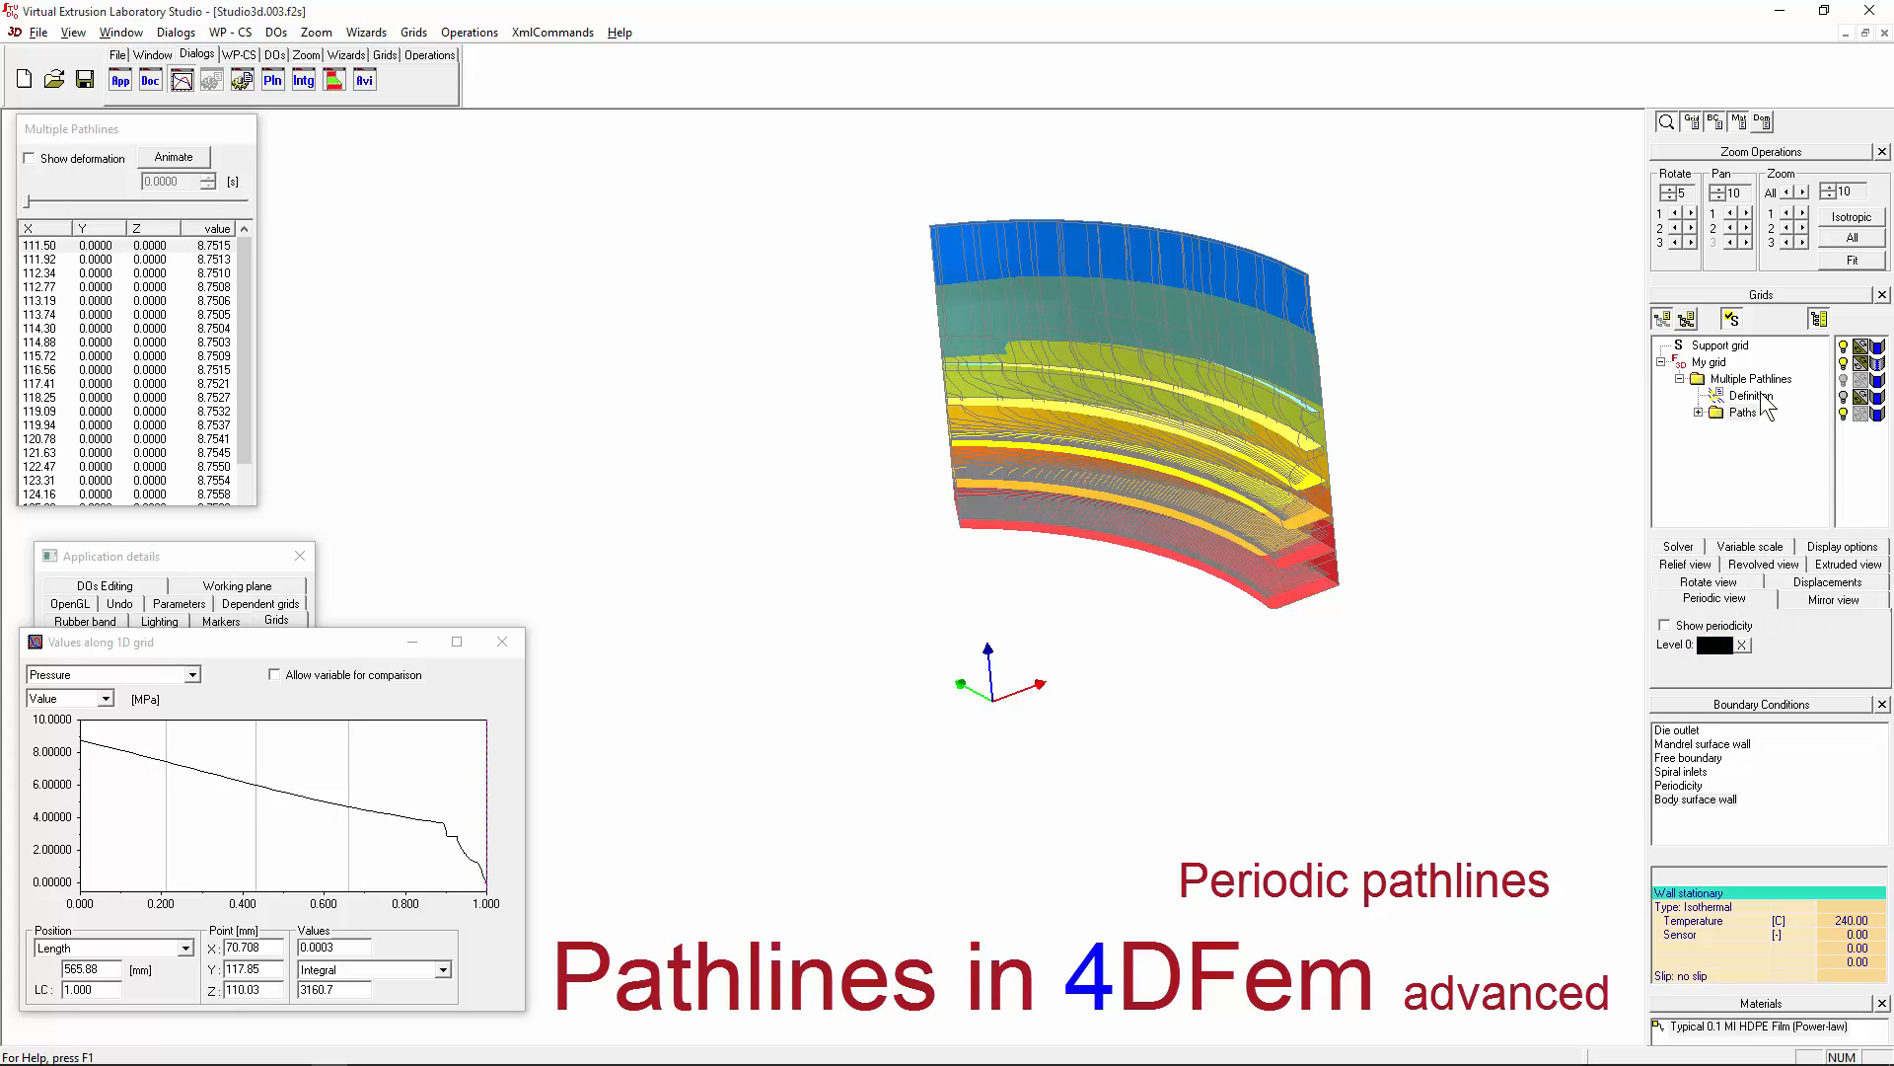
pyautogui.click(1763, 397)
pyautogui.click(1694, 629)
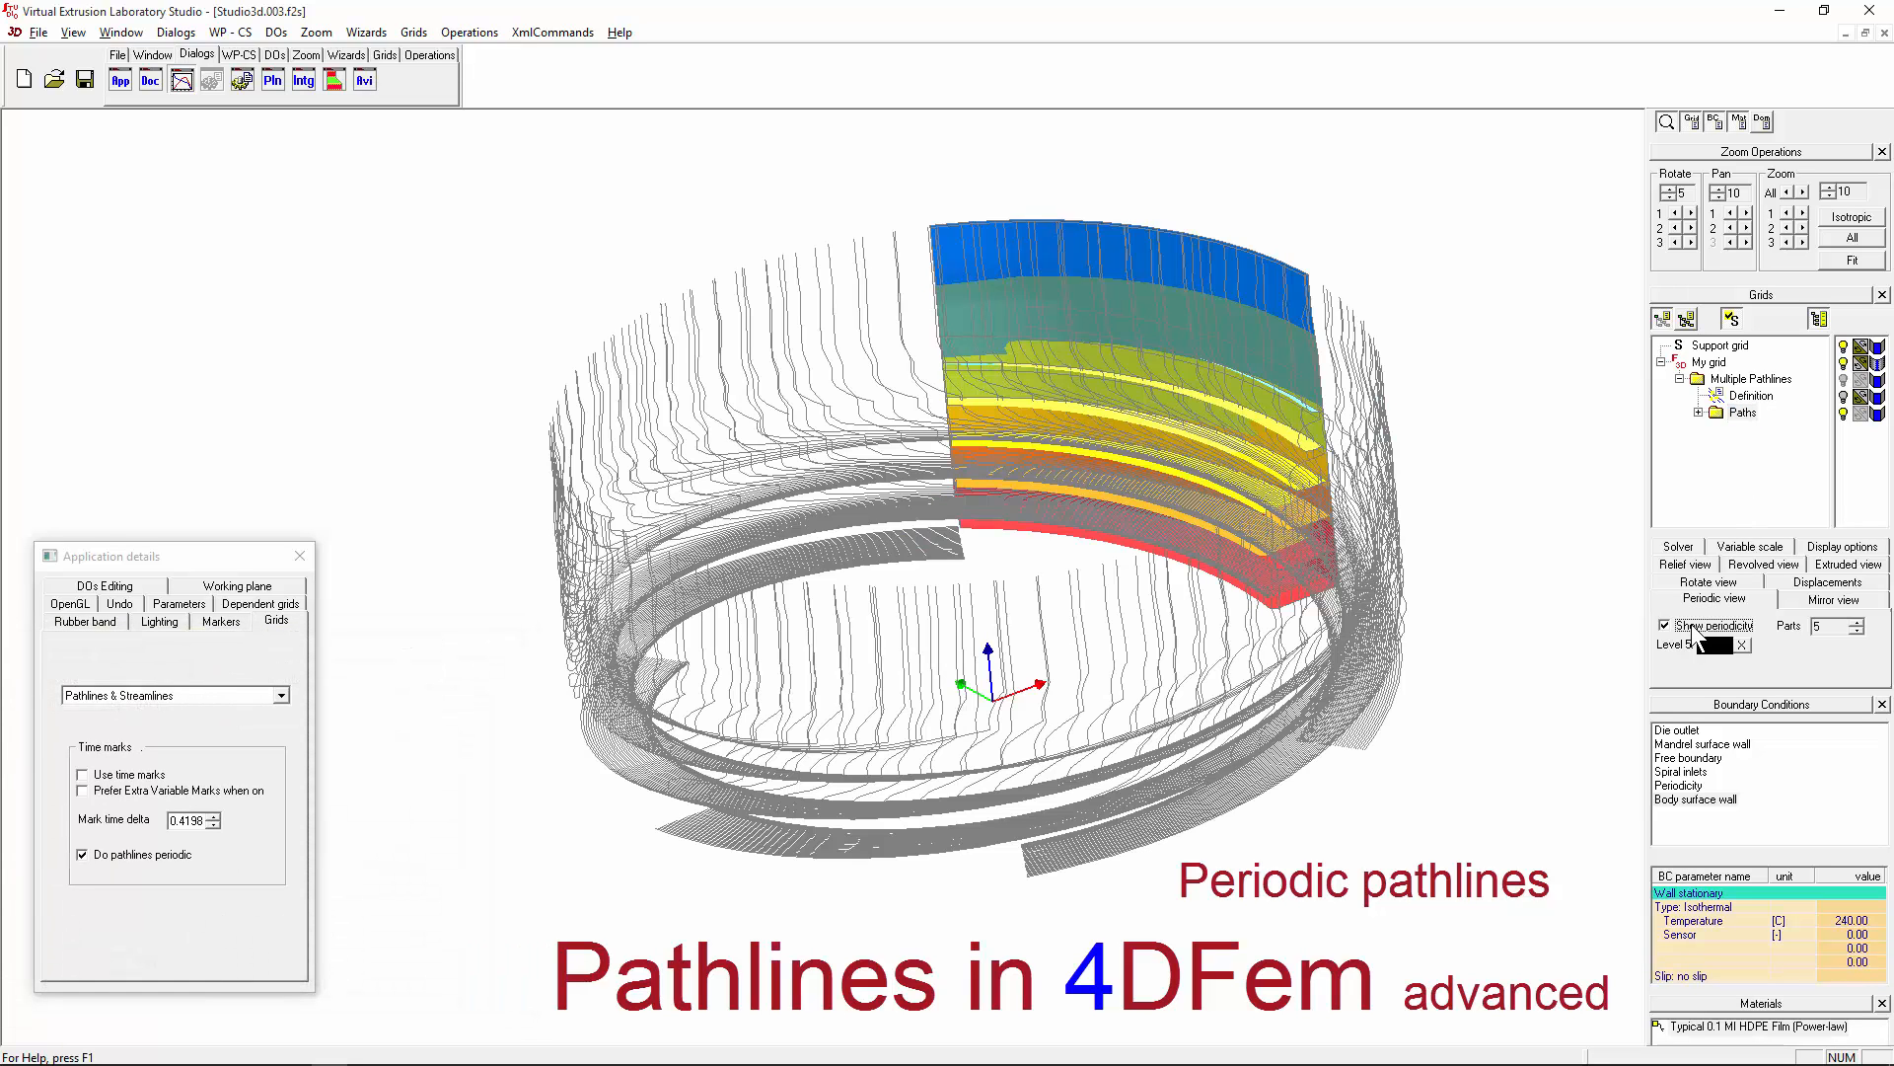
# Step: Turn off the Paths' periodicity, select the Definition grid and hide the Paths again
pyautogui.click(1693, 627)
pyautogui.click(1753, 397)
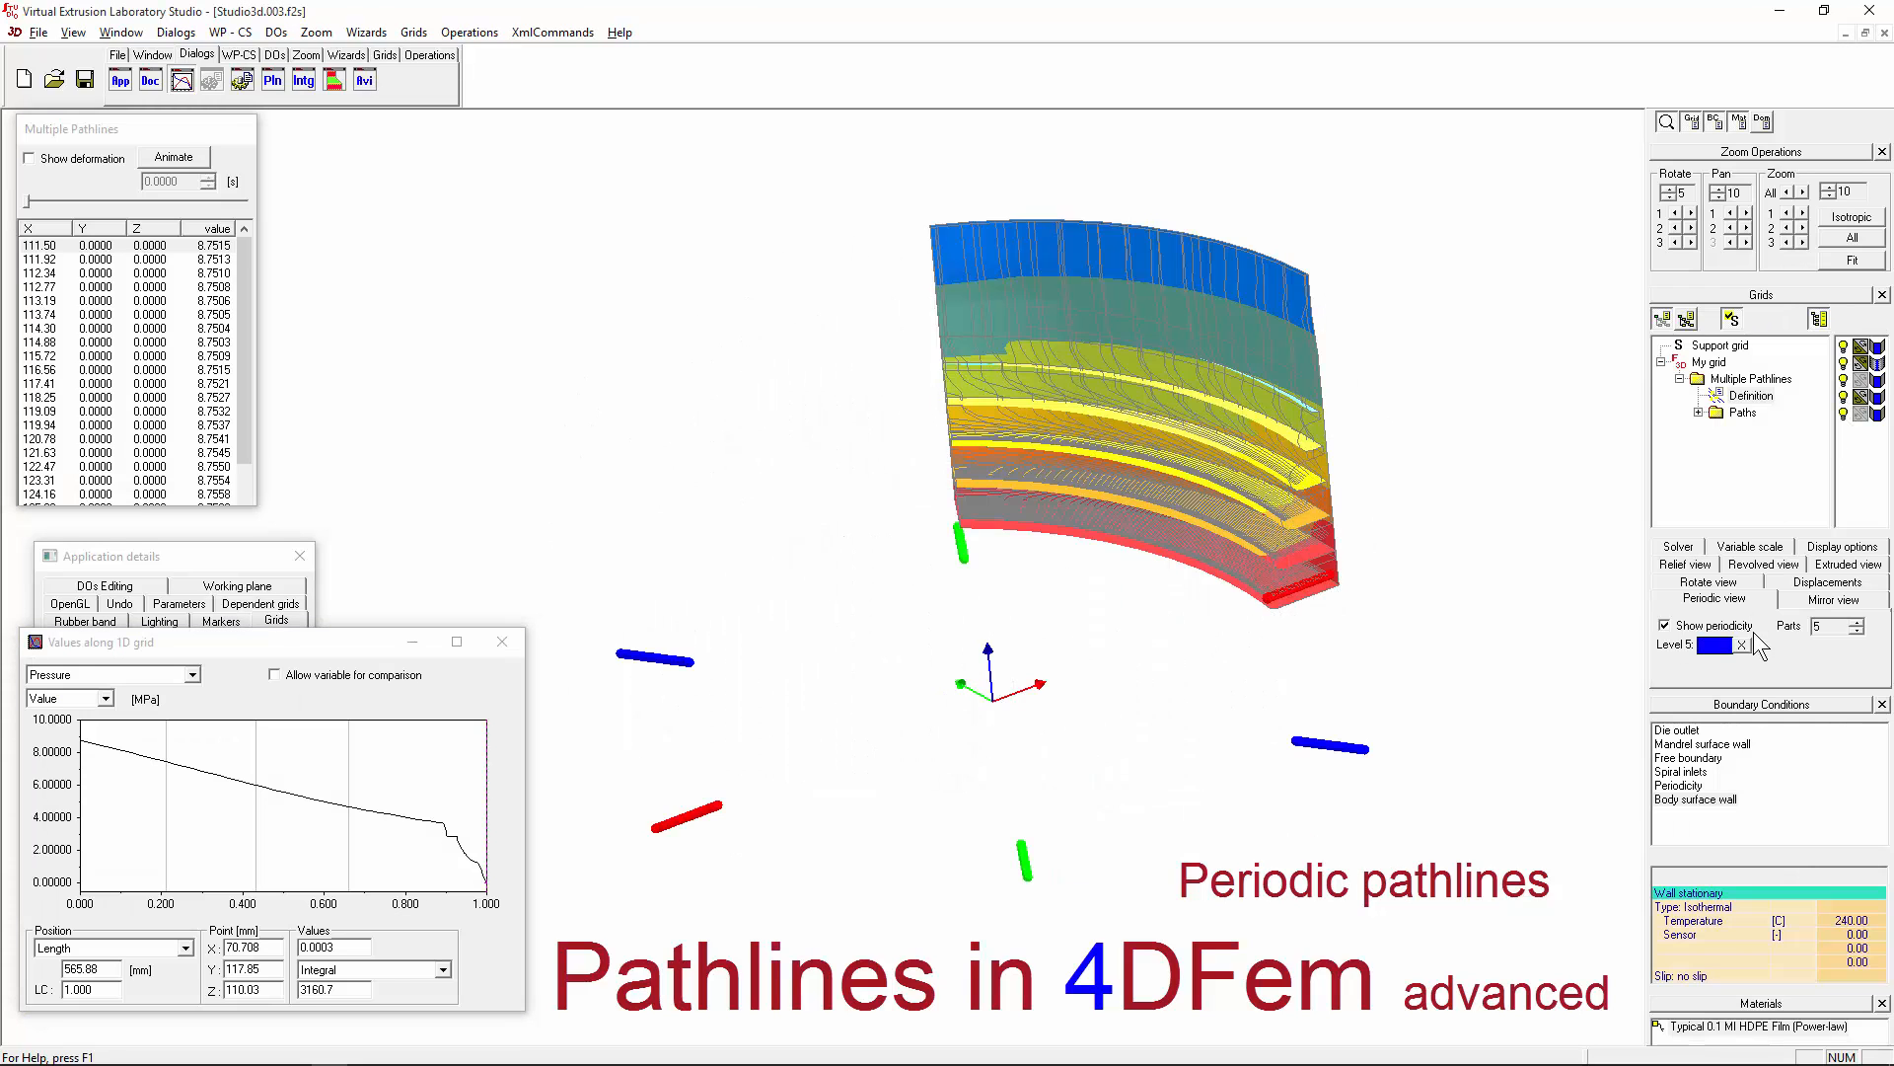
pyautogui.click(1861, 413)
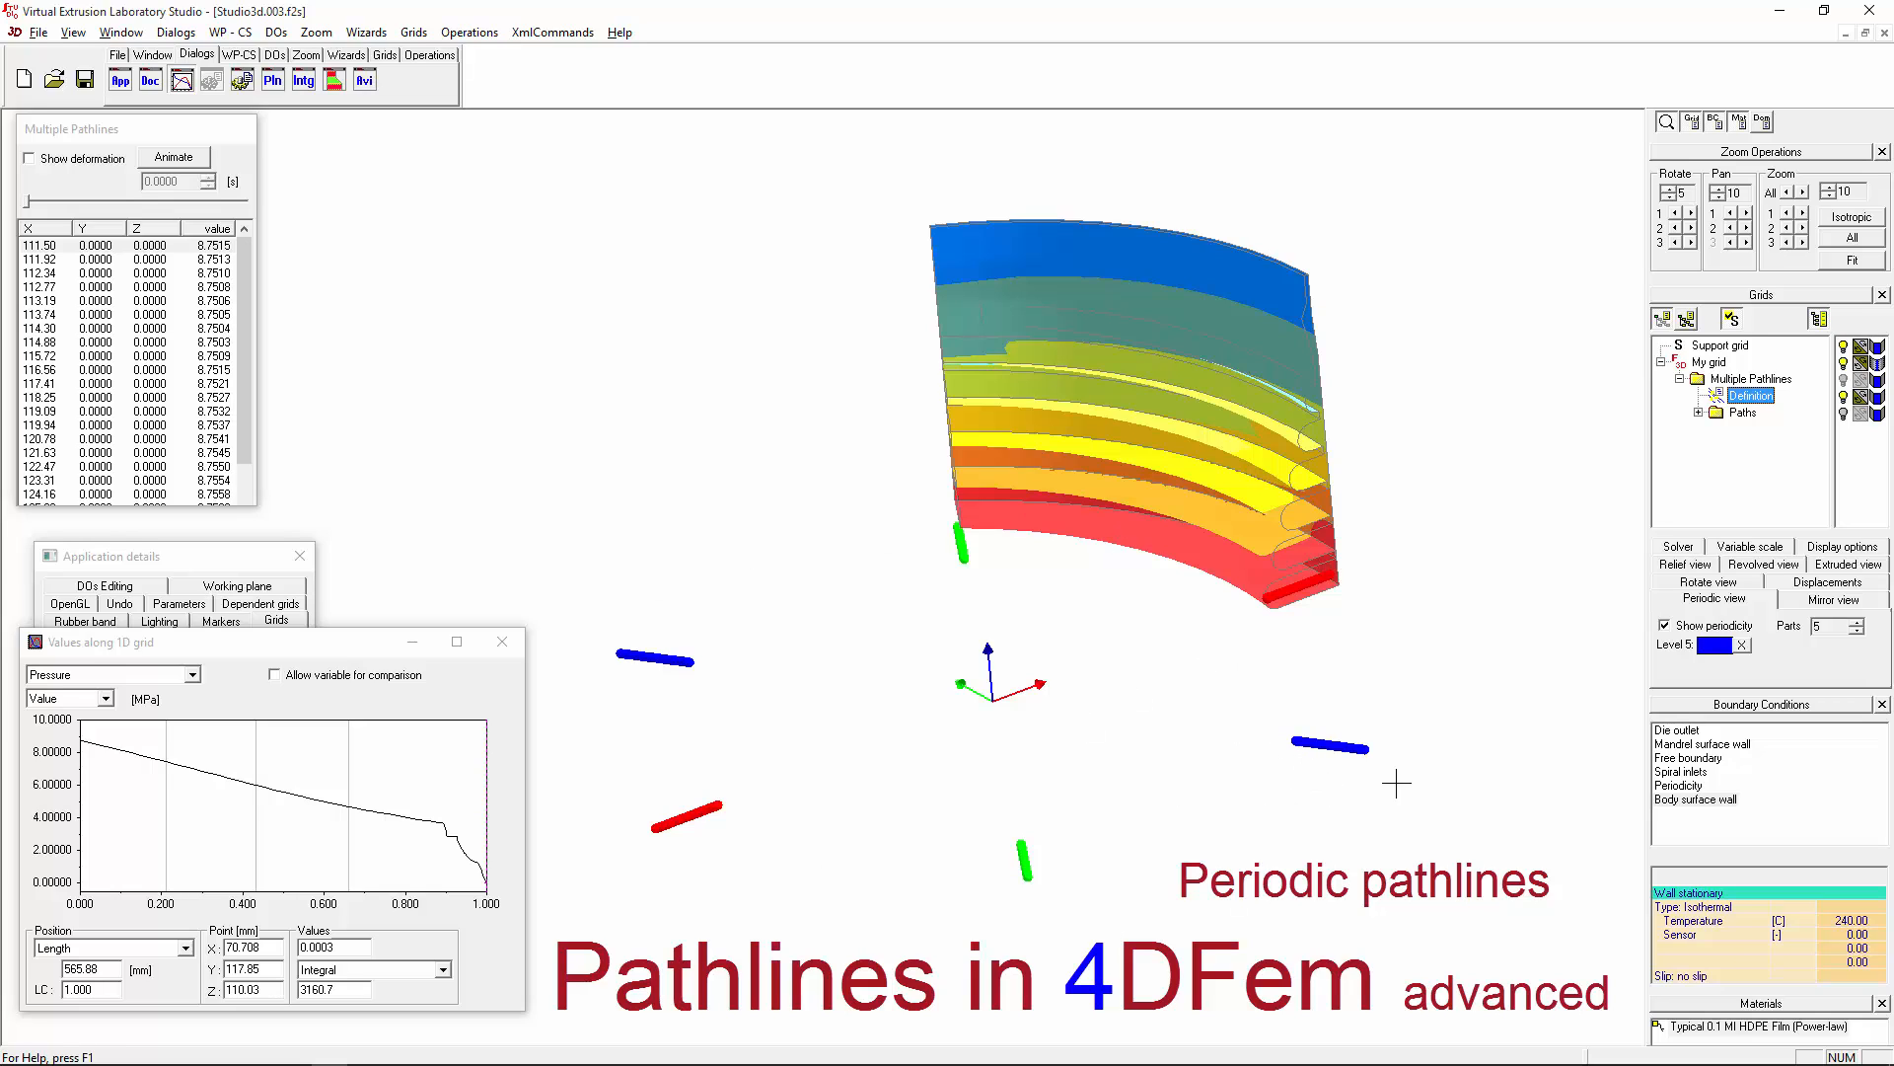
pyautogui.click(493, 643)
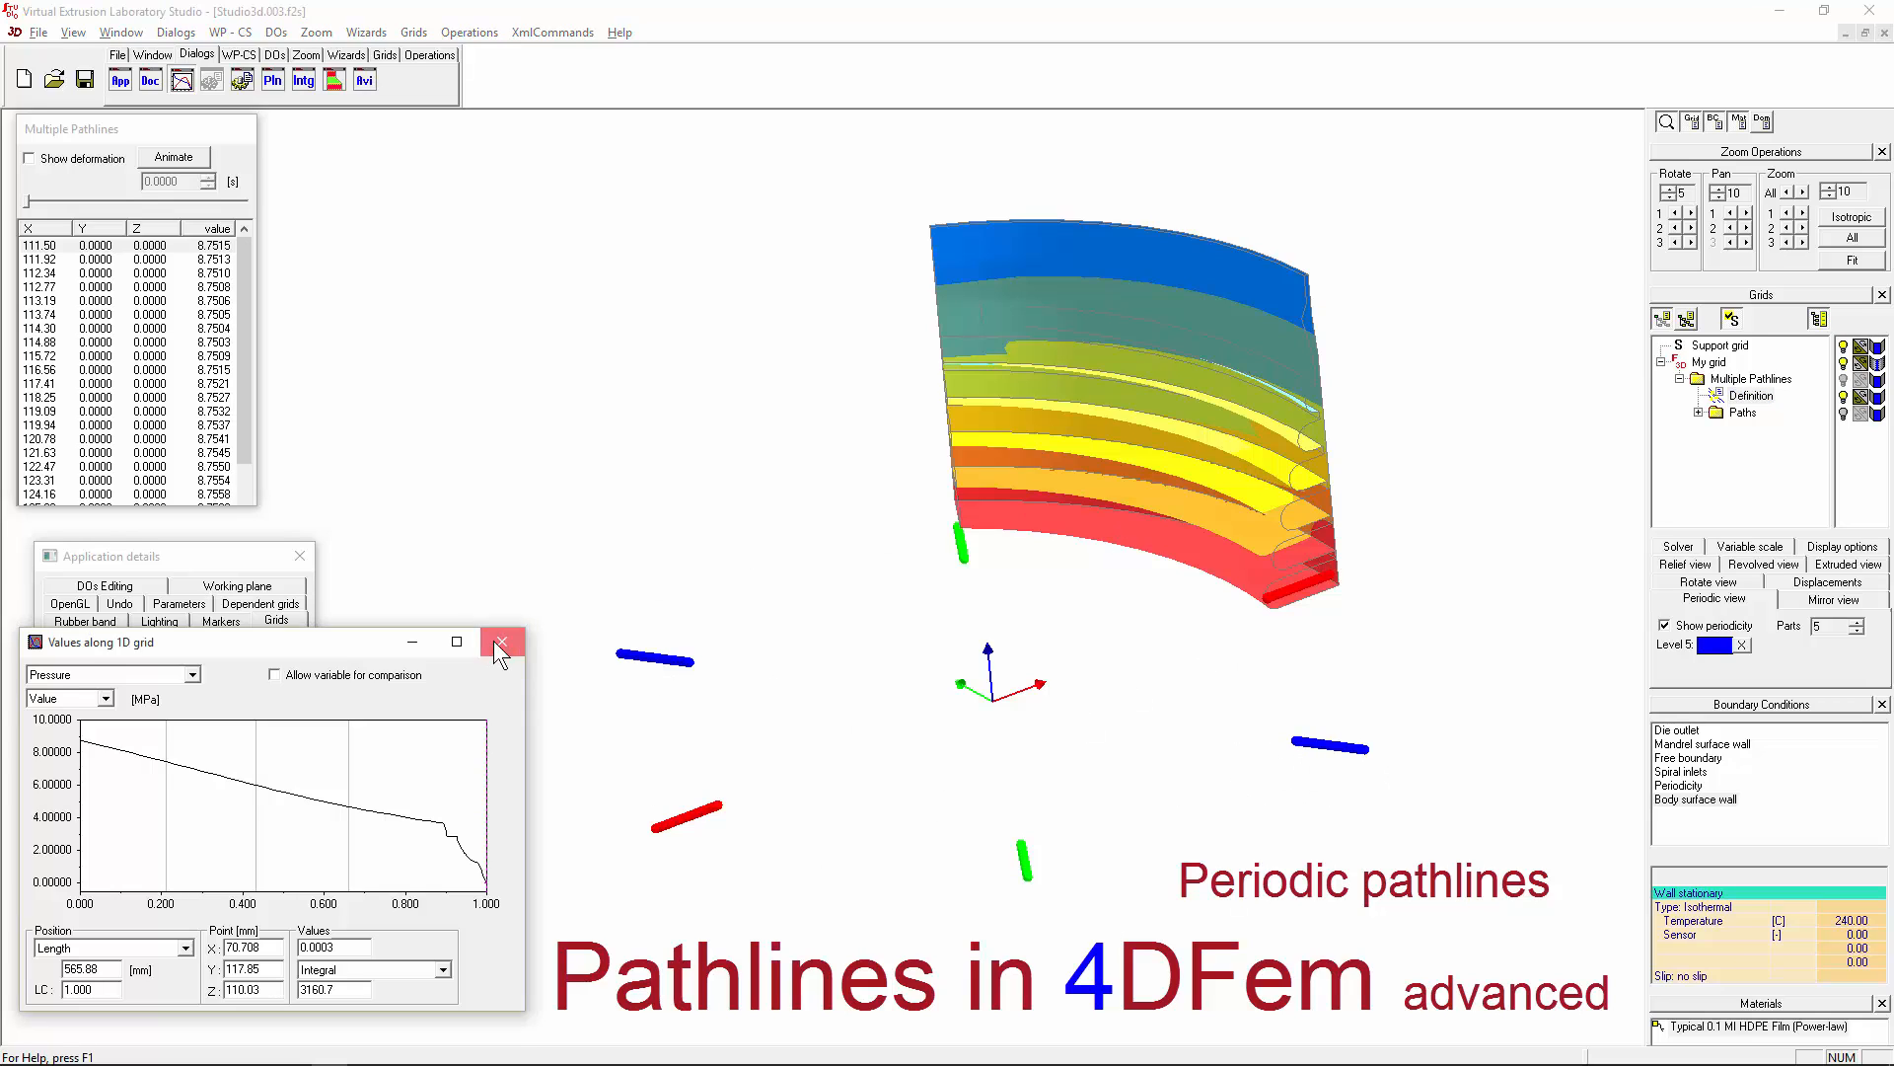
# Step: Show the periodic pathlines' deformation at 2.2004 s and 0.9780 s, and play through the non-periodic deformation for comparison
pyautogui.click(89, 160)
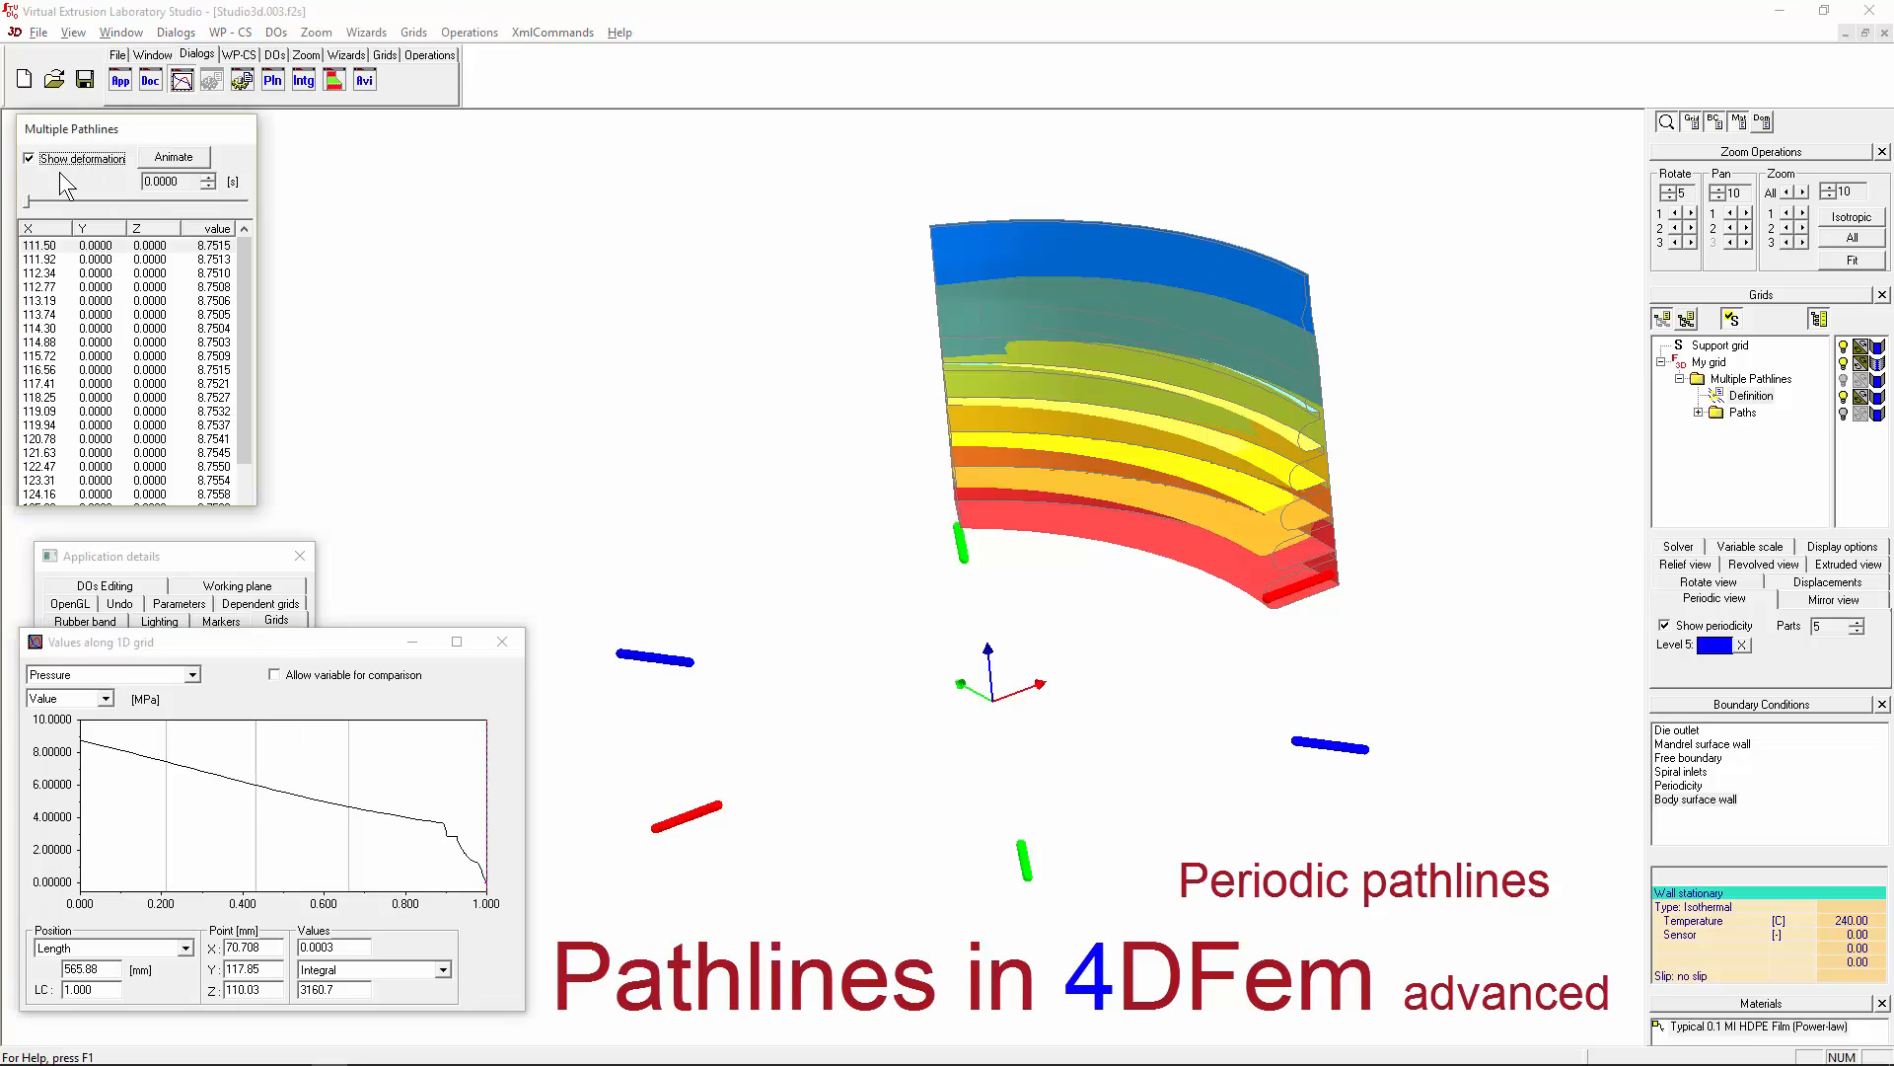
pyautogui.click(28, 203)
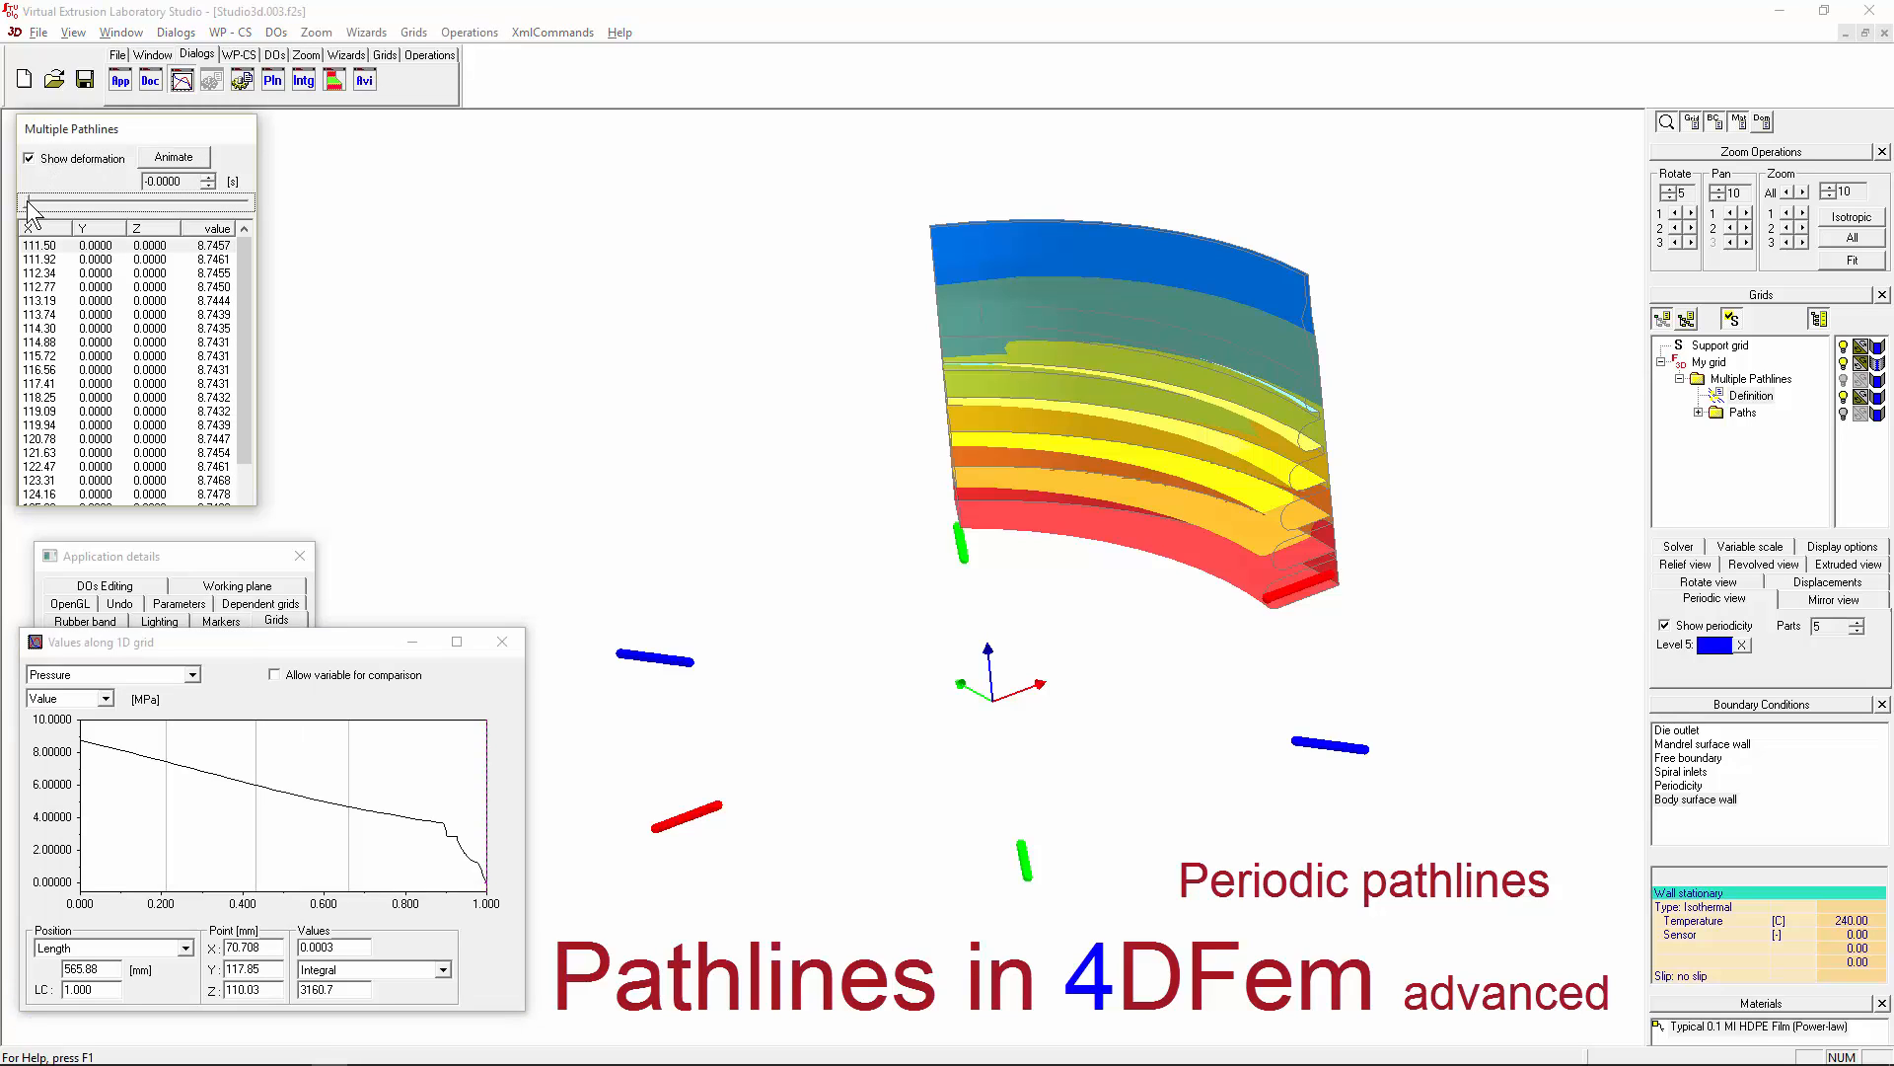
pyautogui.moveTo(28, 200); pyautogui.dragTo(46, 203)
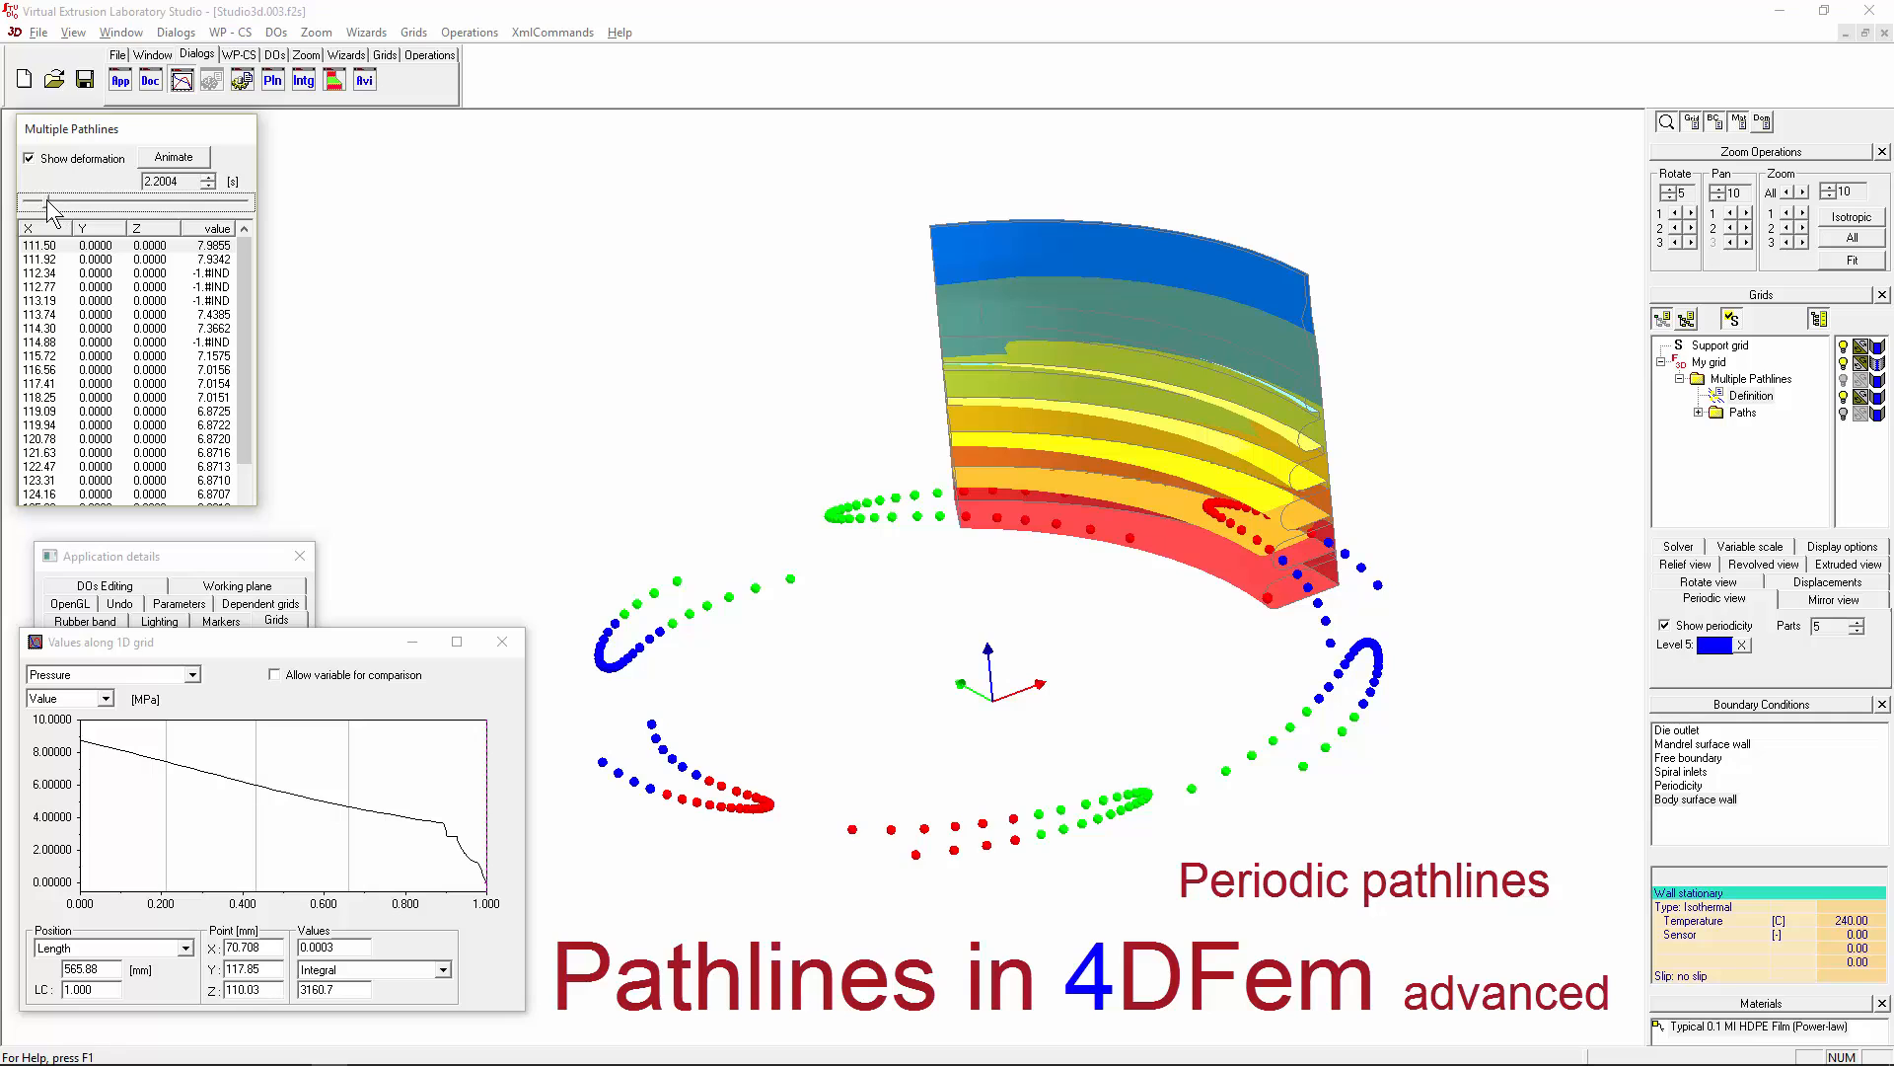
pyautogui.moveTo(48, 200)
pyautogui.mouseDown()
pyautogui.moveTo(124, 200)
pyautogui.moveTo(35, 201)
pyautogui.mouseUp()
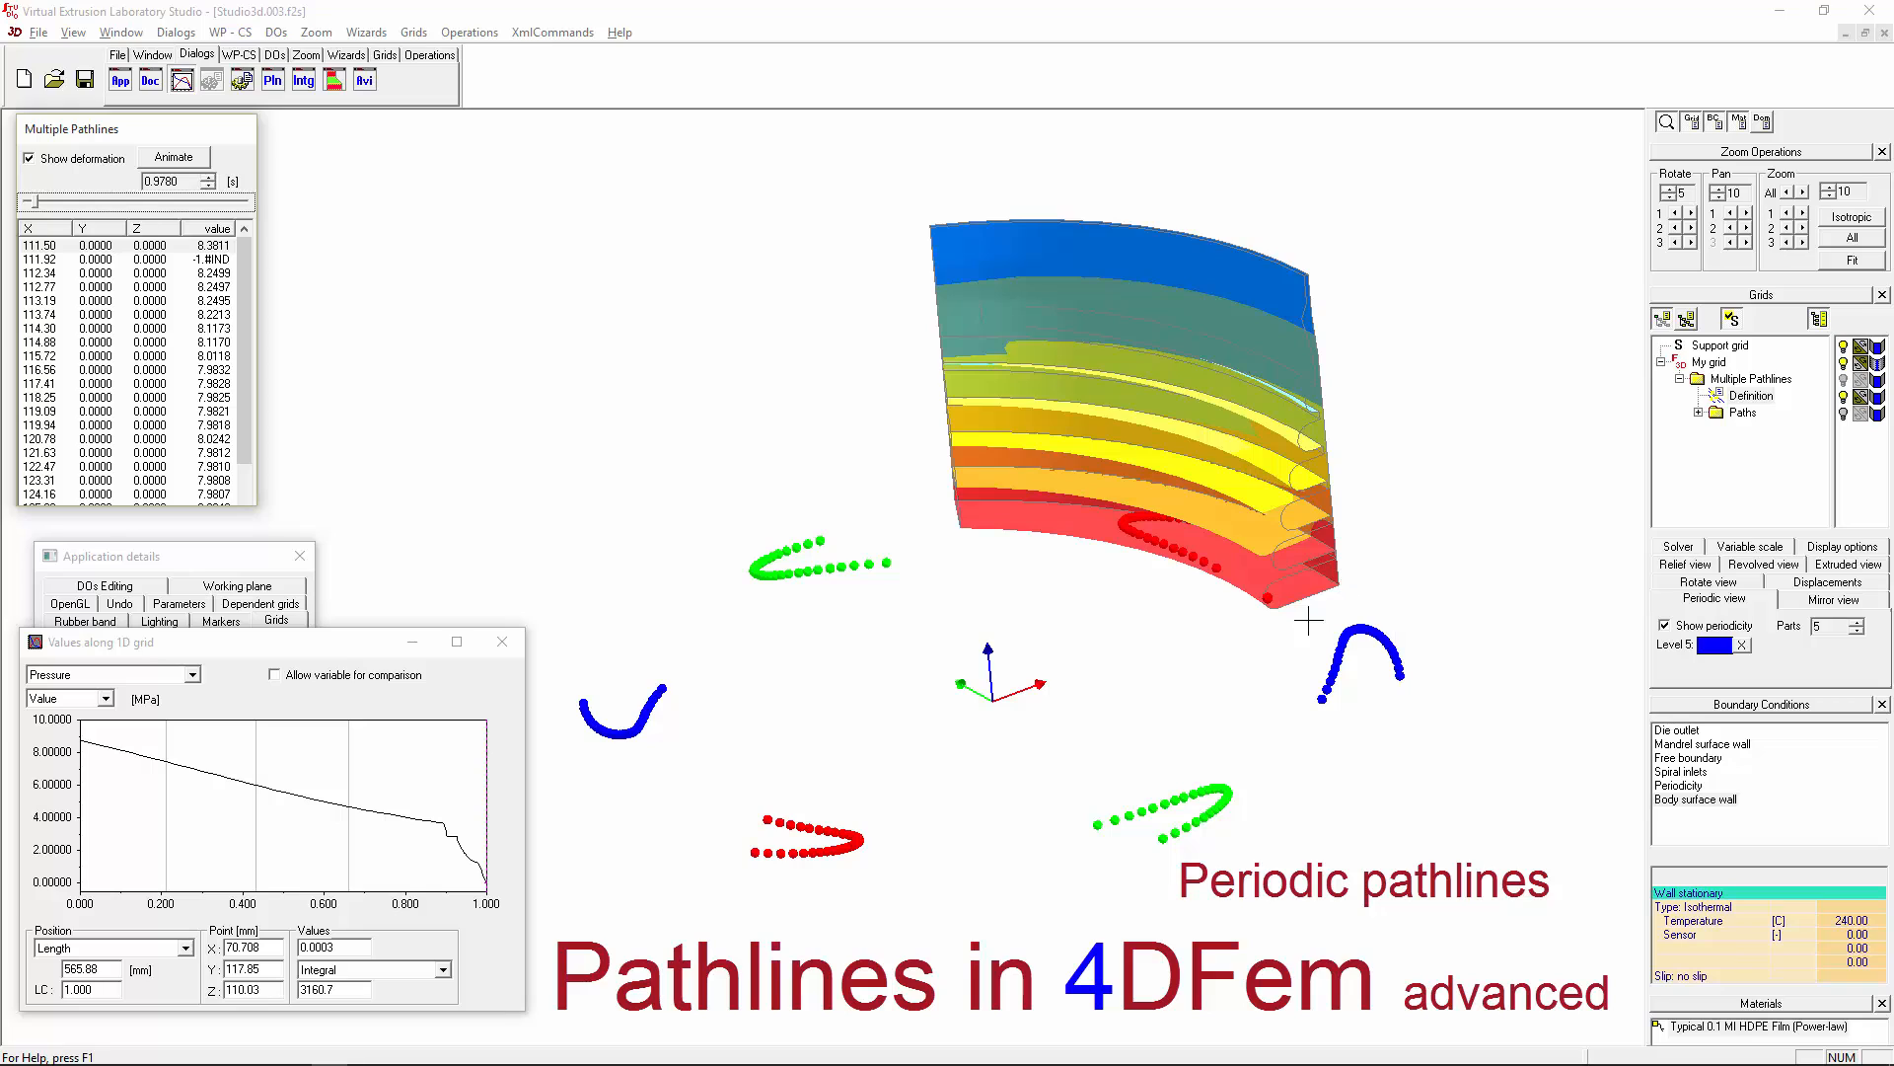
pyautogui.click(502, 642)
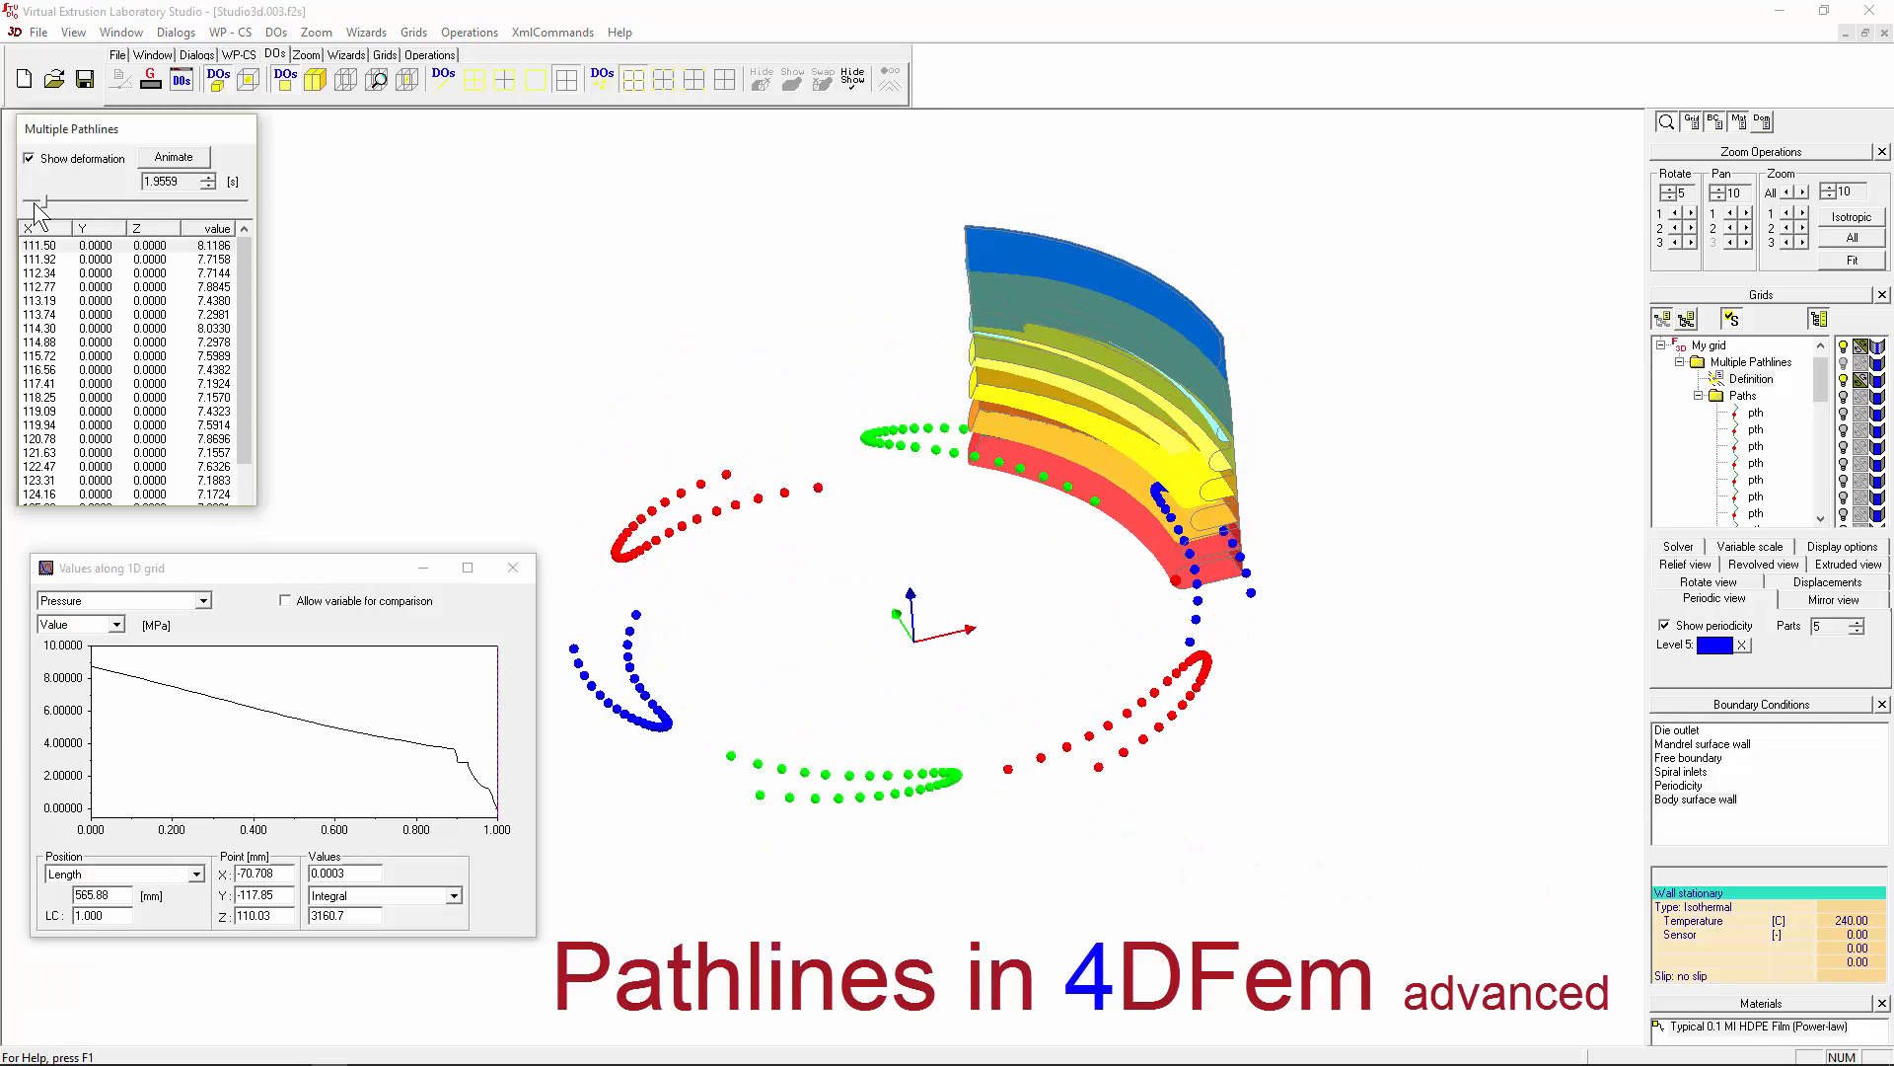
pyautogui.moveTo(27, 201); pyautogui.dragTo(143, 182)
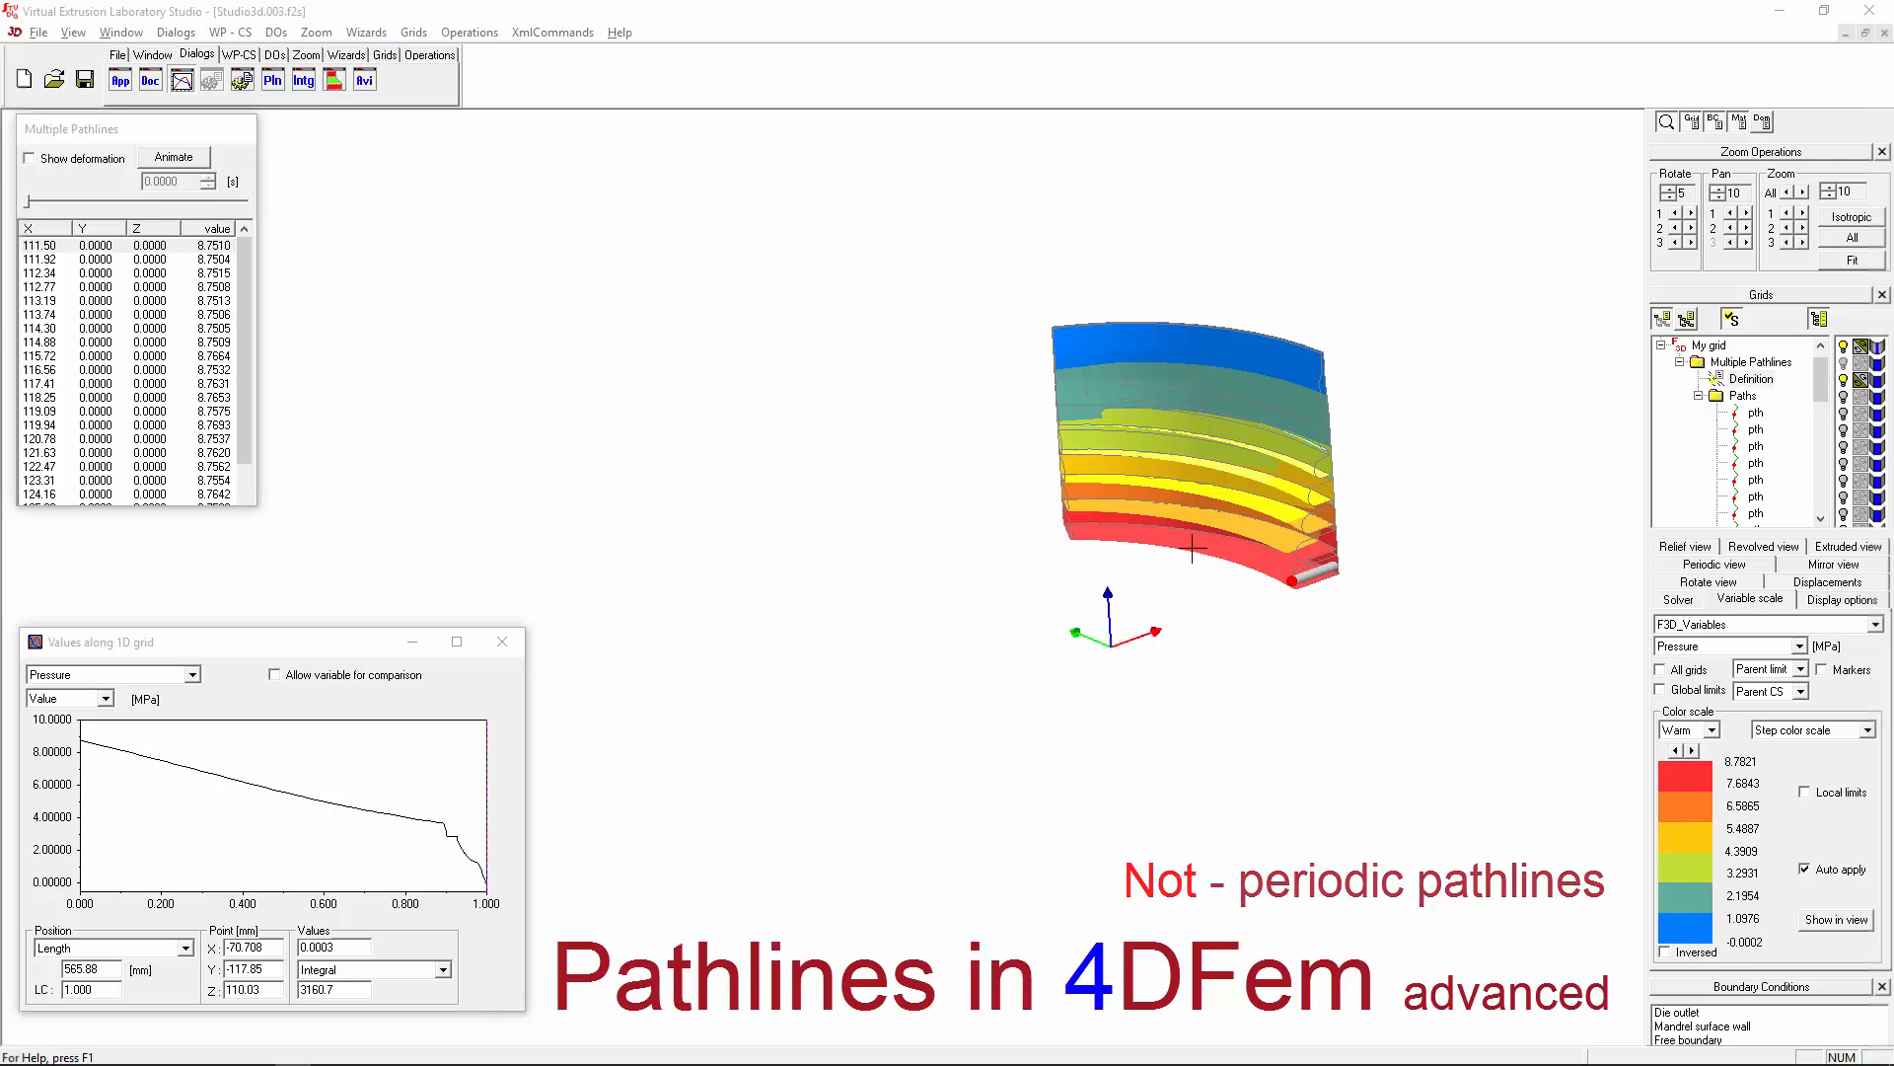
# Step: Show all paths of the non-periodic model, select the third path and trace its pressure curve to the 206.80 mm position
pyautogui.click(1787, 475)
pyautogui.click(1843, 390)
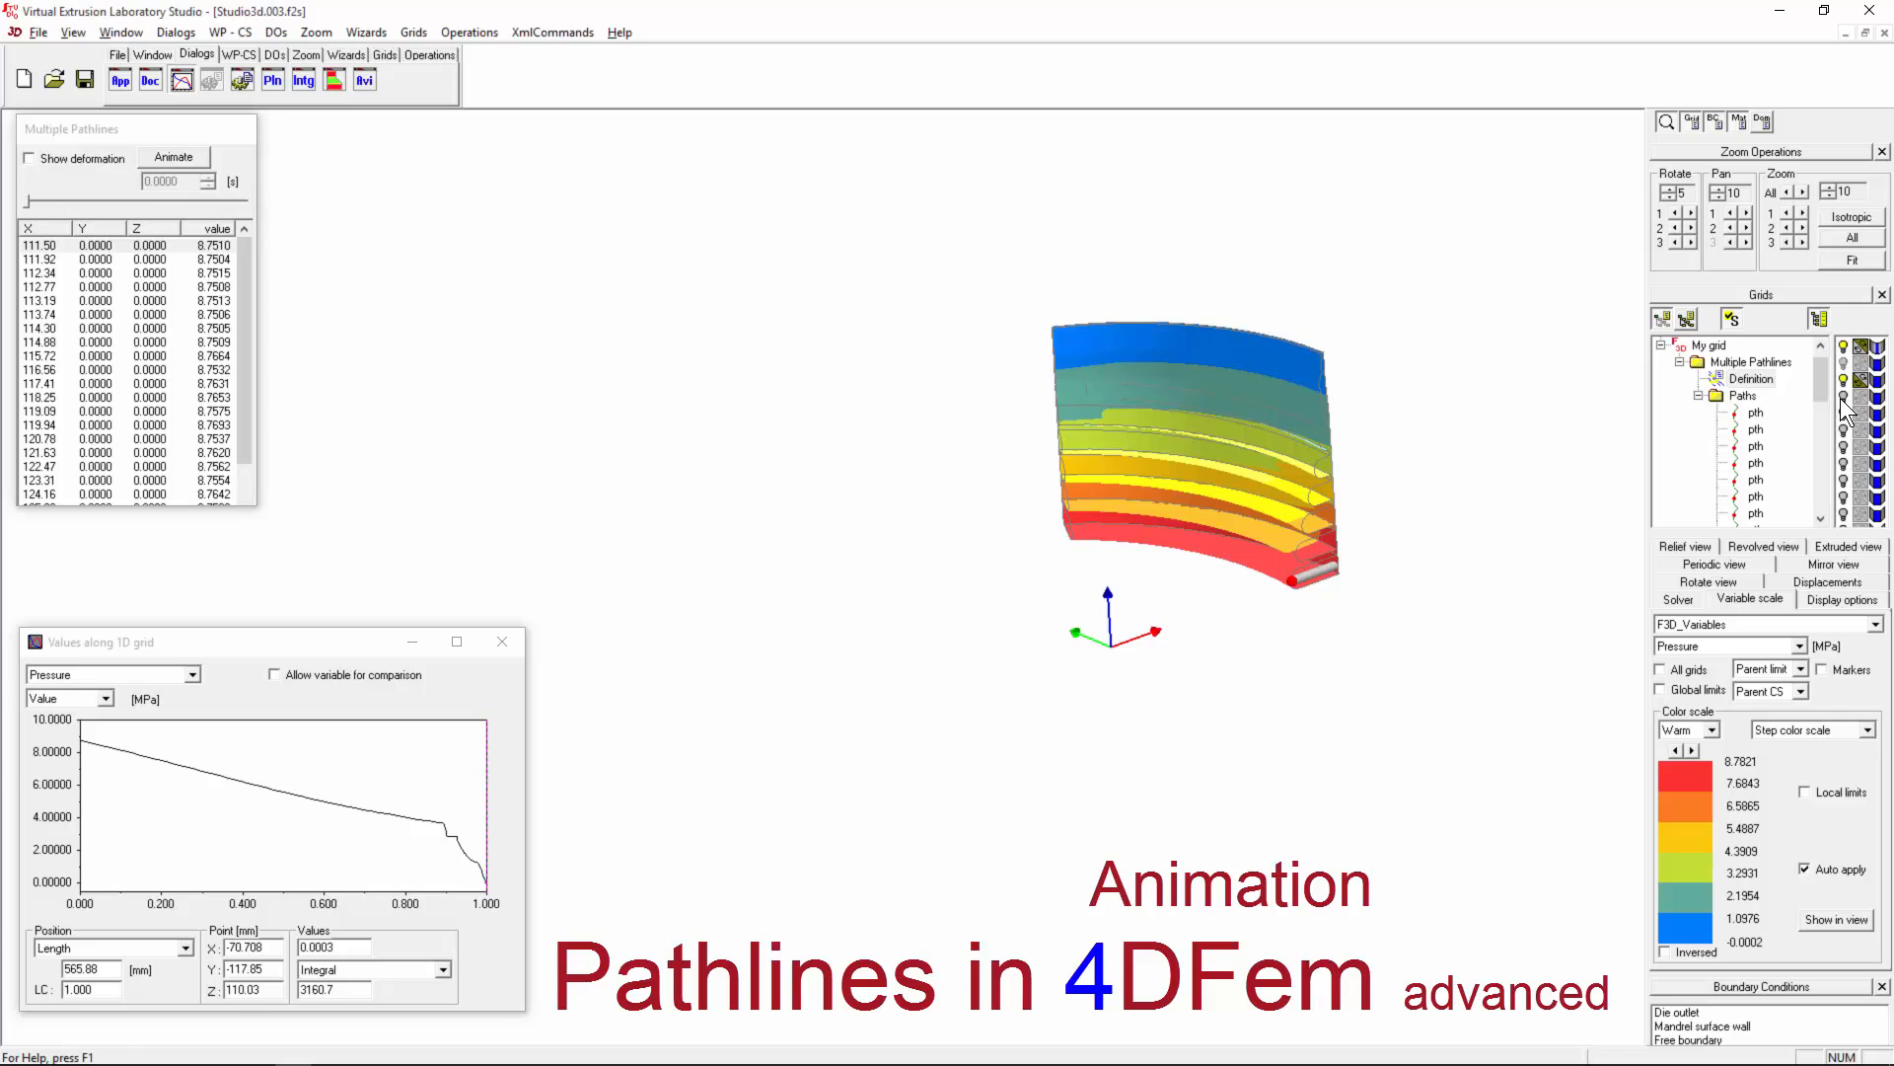
pyautogui.click(1841, 396)
pyautogui.click(1756, 447)
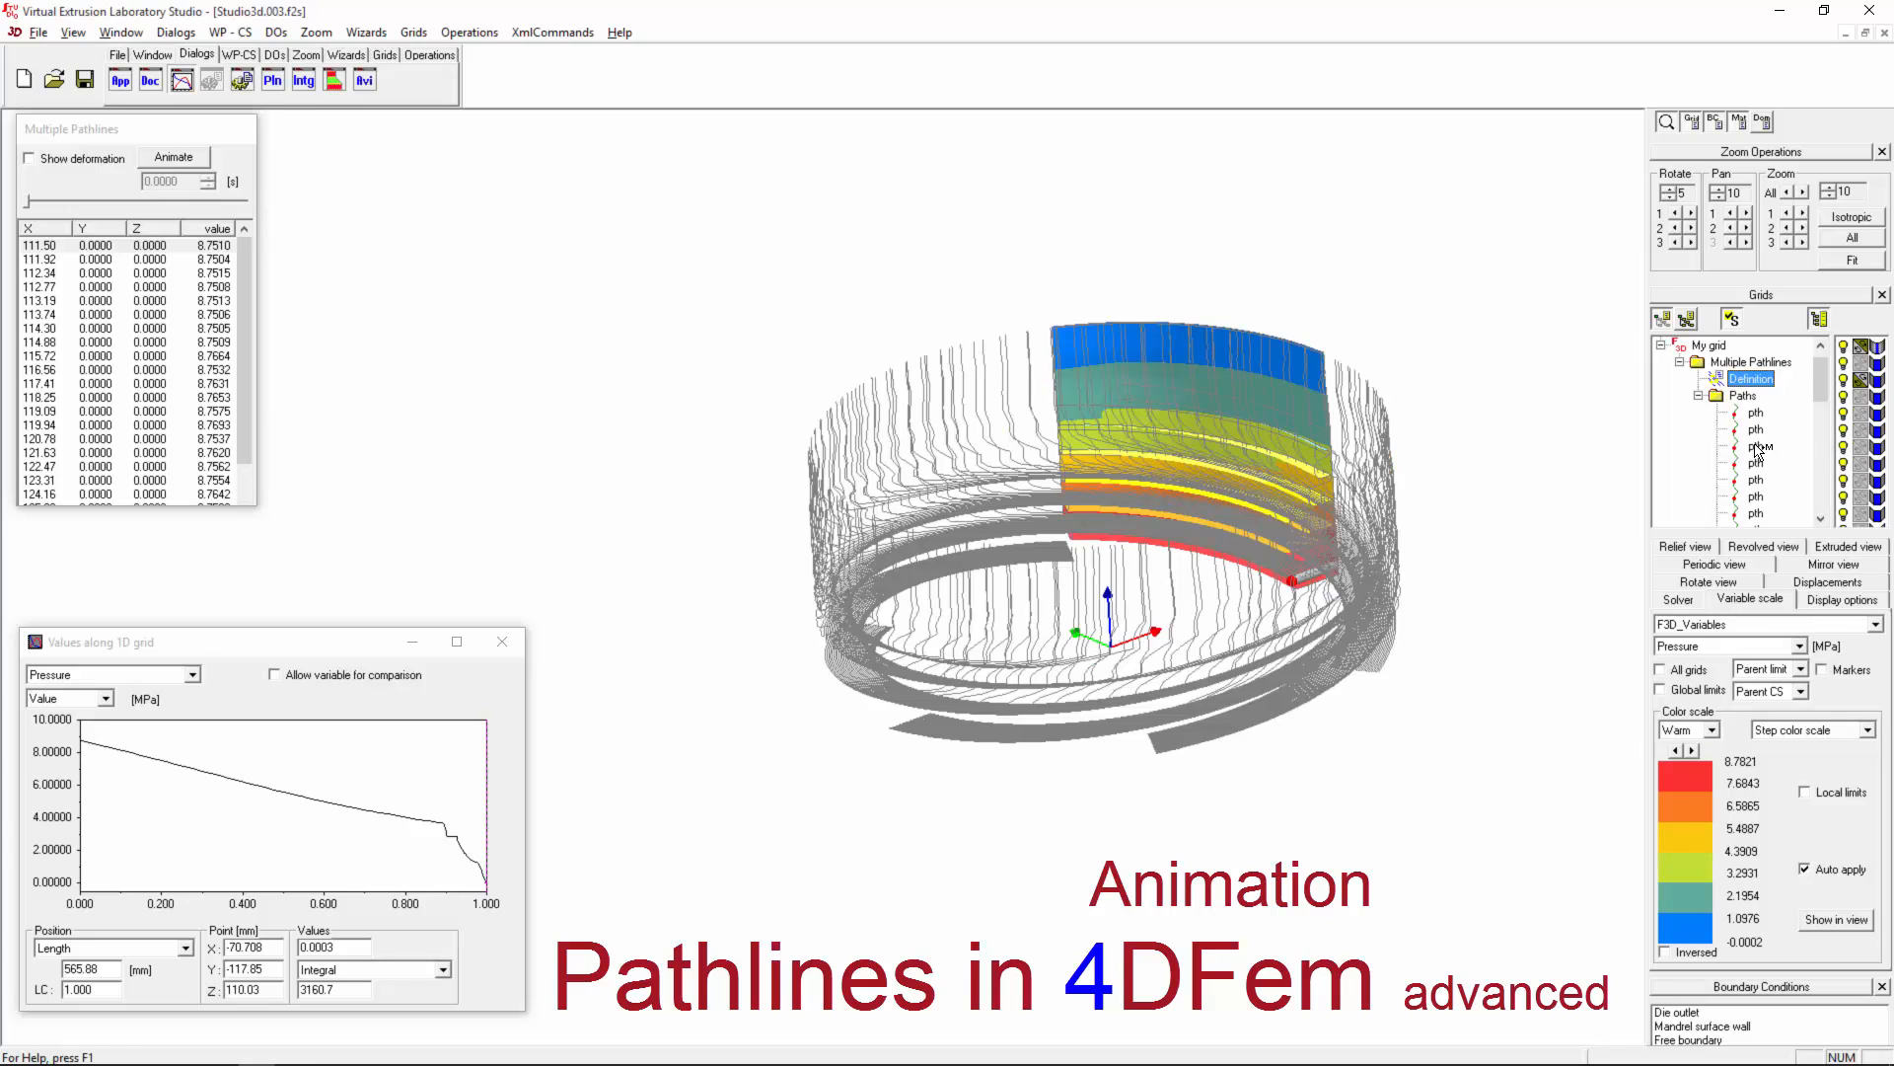
pyautogui.moveTo(296, 819); pyautogui.dragTo(496, 772)
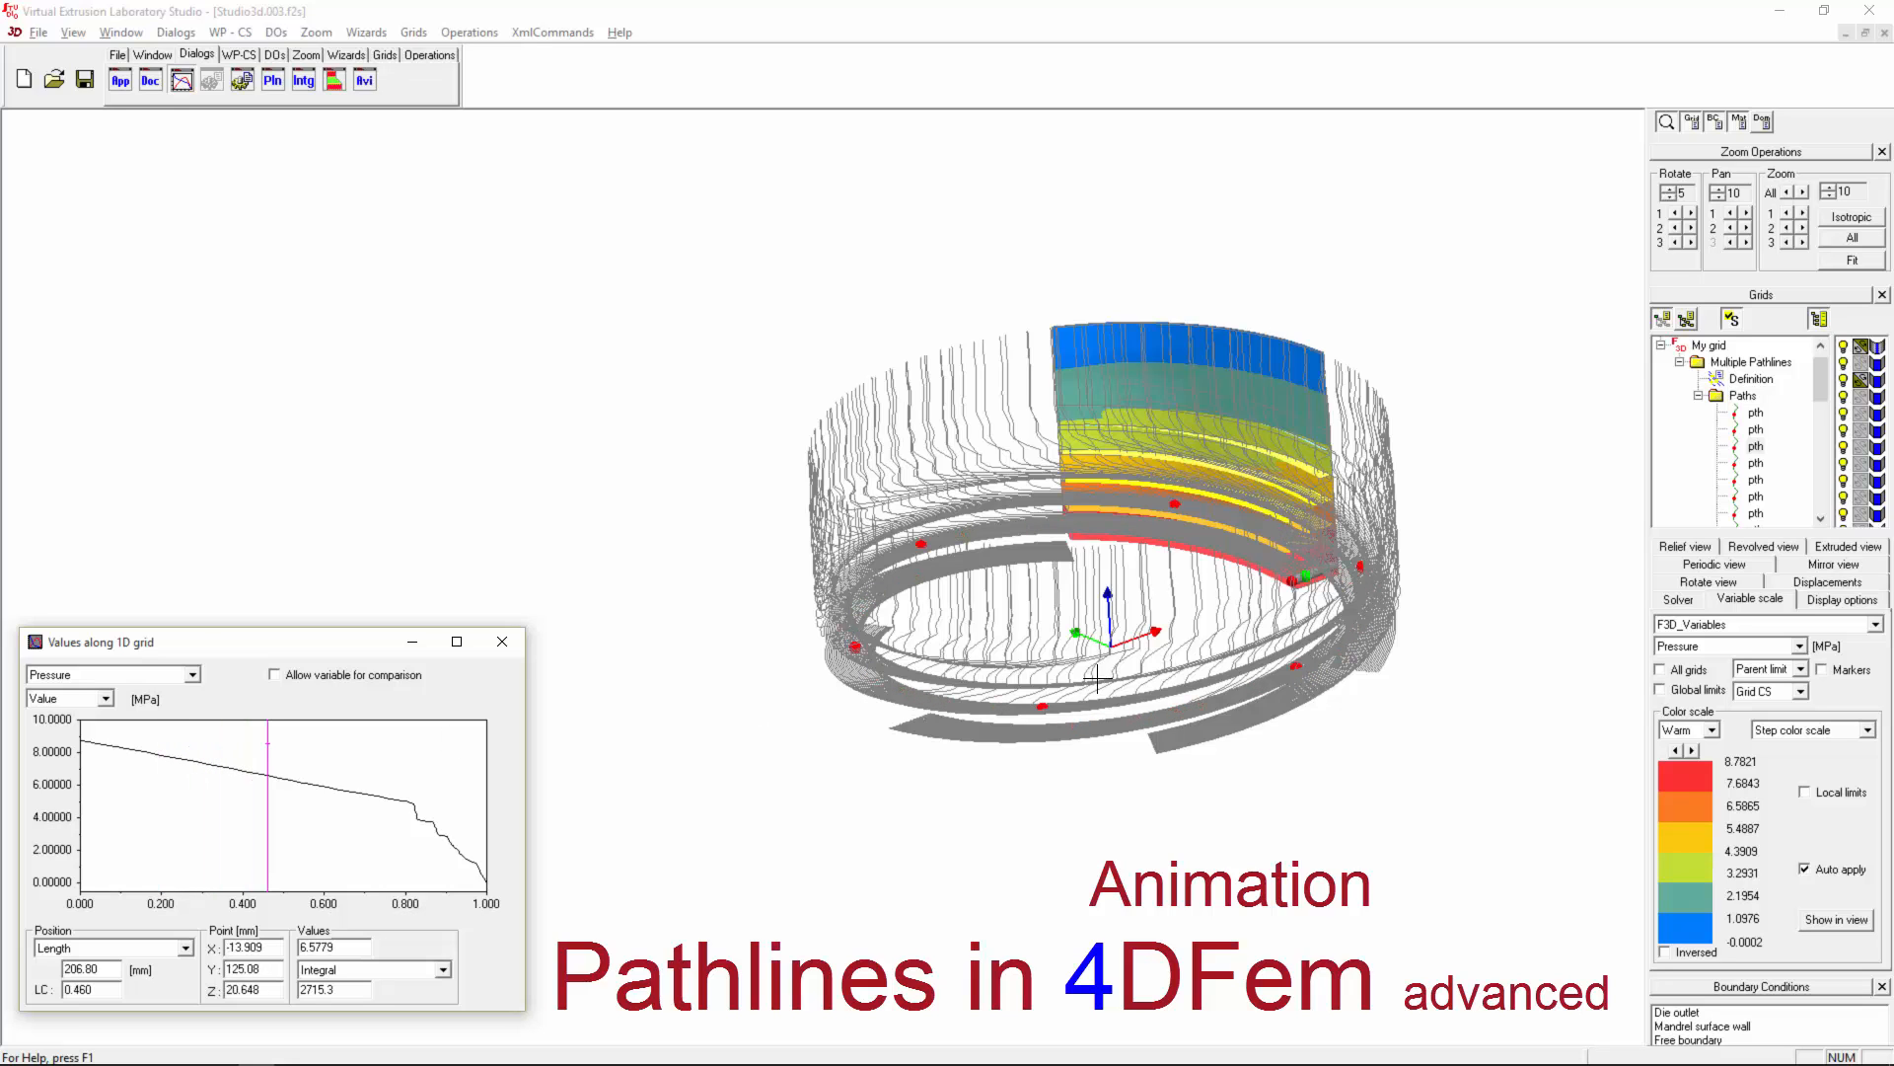
pyautogui.moveTo(1111, 505); pyautogui.dragTo(1261, 509)
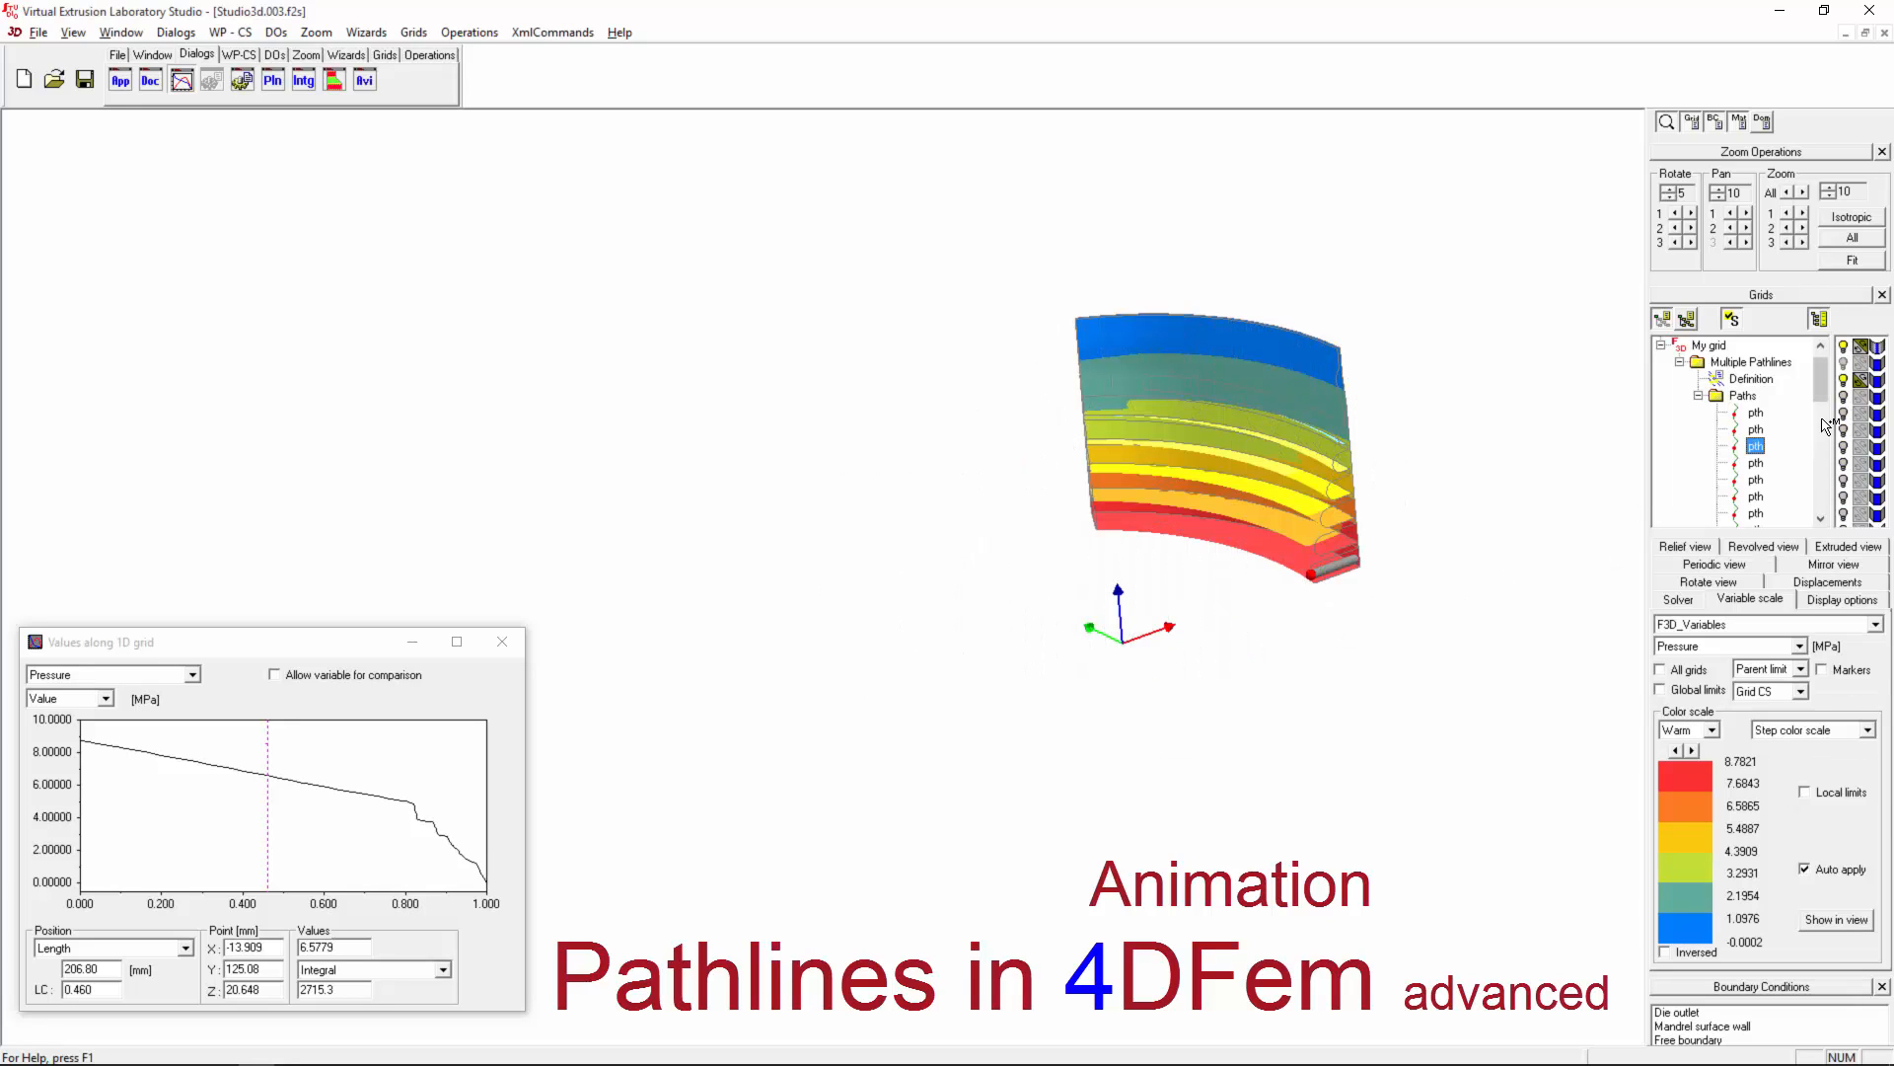
# Step: Select the Definition grid, show its pathline deformation, advance it to 5.8678 s and return it to the start
pyautogui.doubleClick(1753, 379)
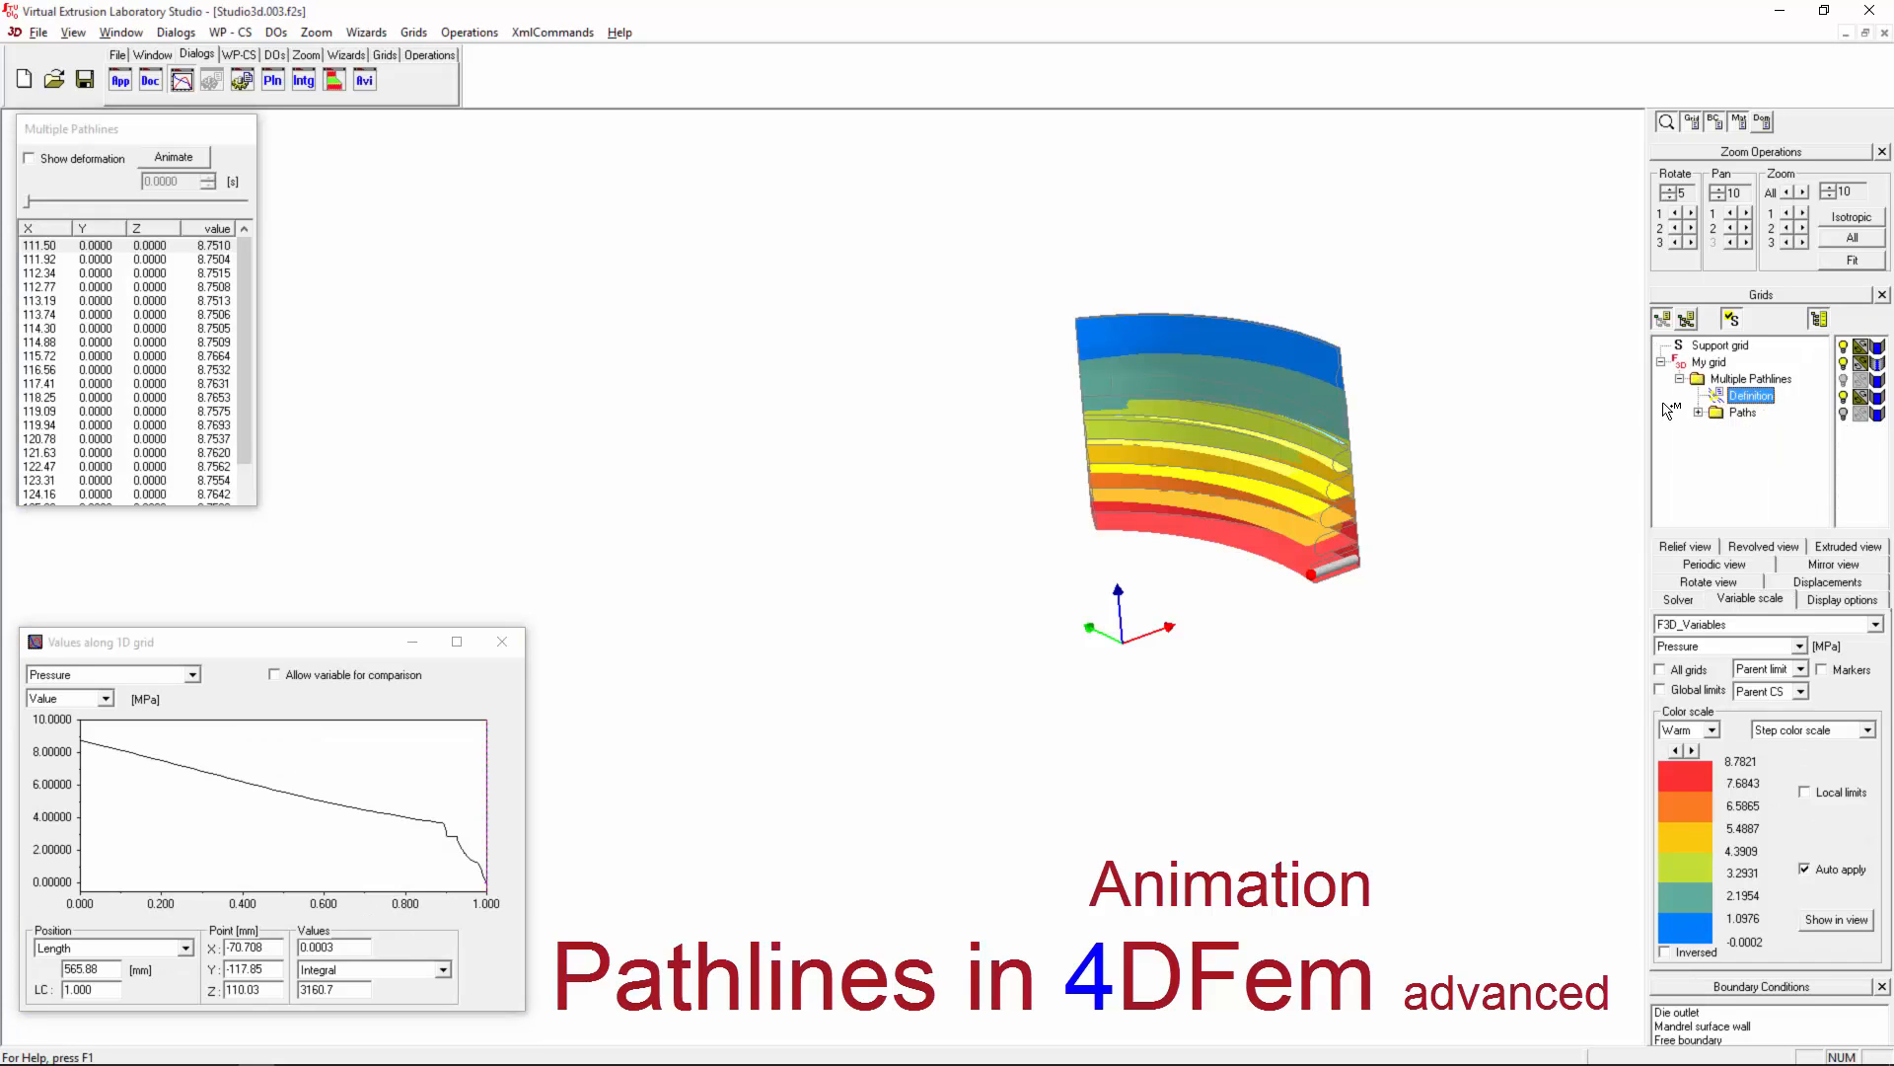
pyautogui.moveTo(1220, 537); pyautogui.dragTo(1252, 524, button='middle')
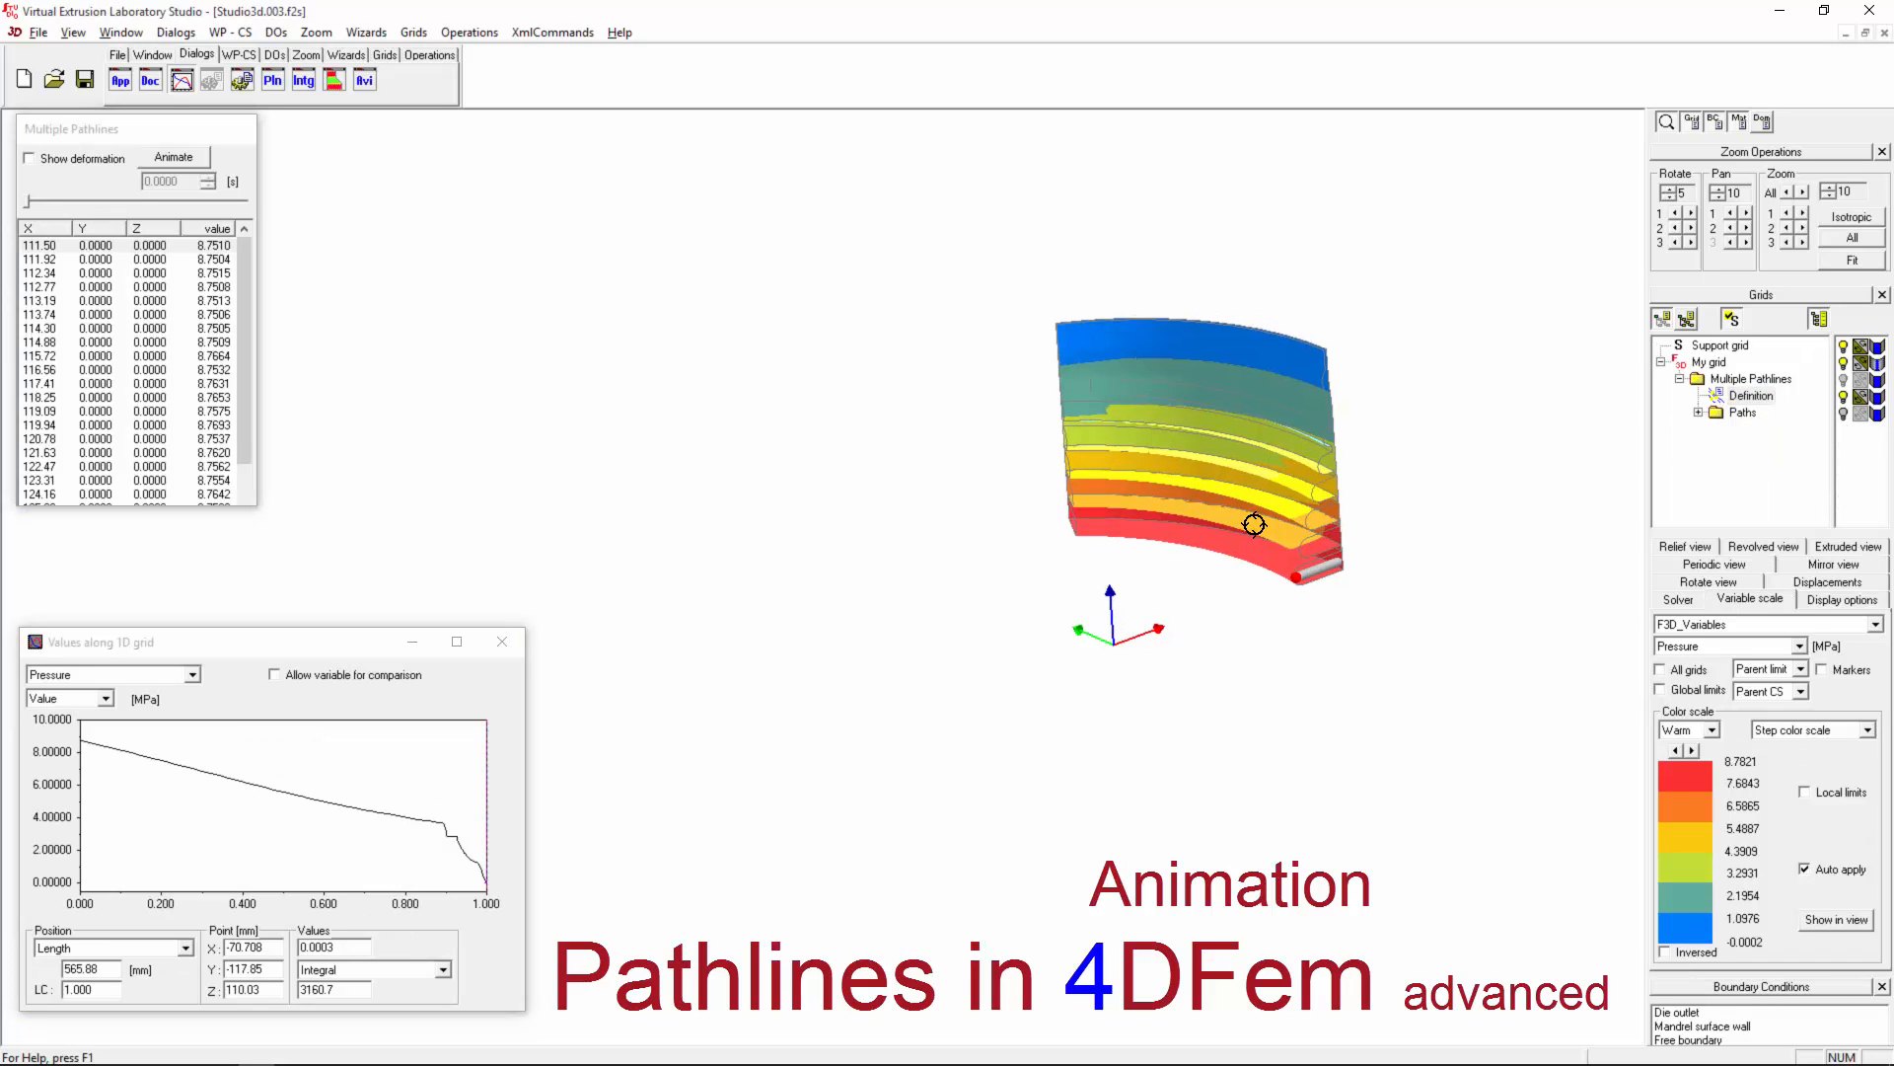
pyautogui.click(56, 161)
pyautogui.moveTo(28, 200)
pyautogui.mouseDown()
pyautogui.moveTo(105, 198)
pyautogui.moveTo(31, 199)
pyautogui.mouseUp()
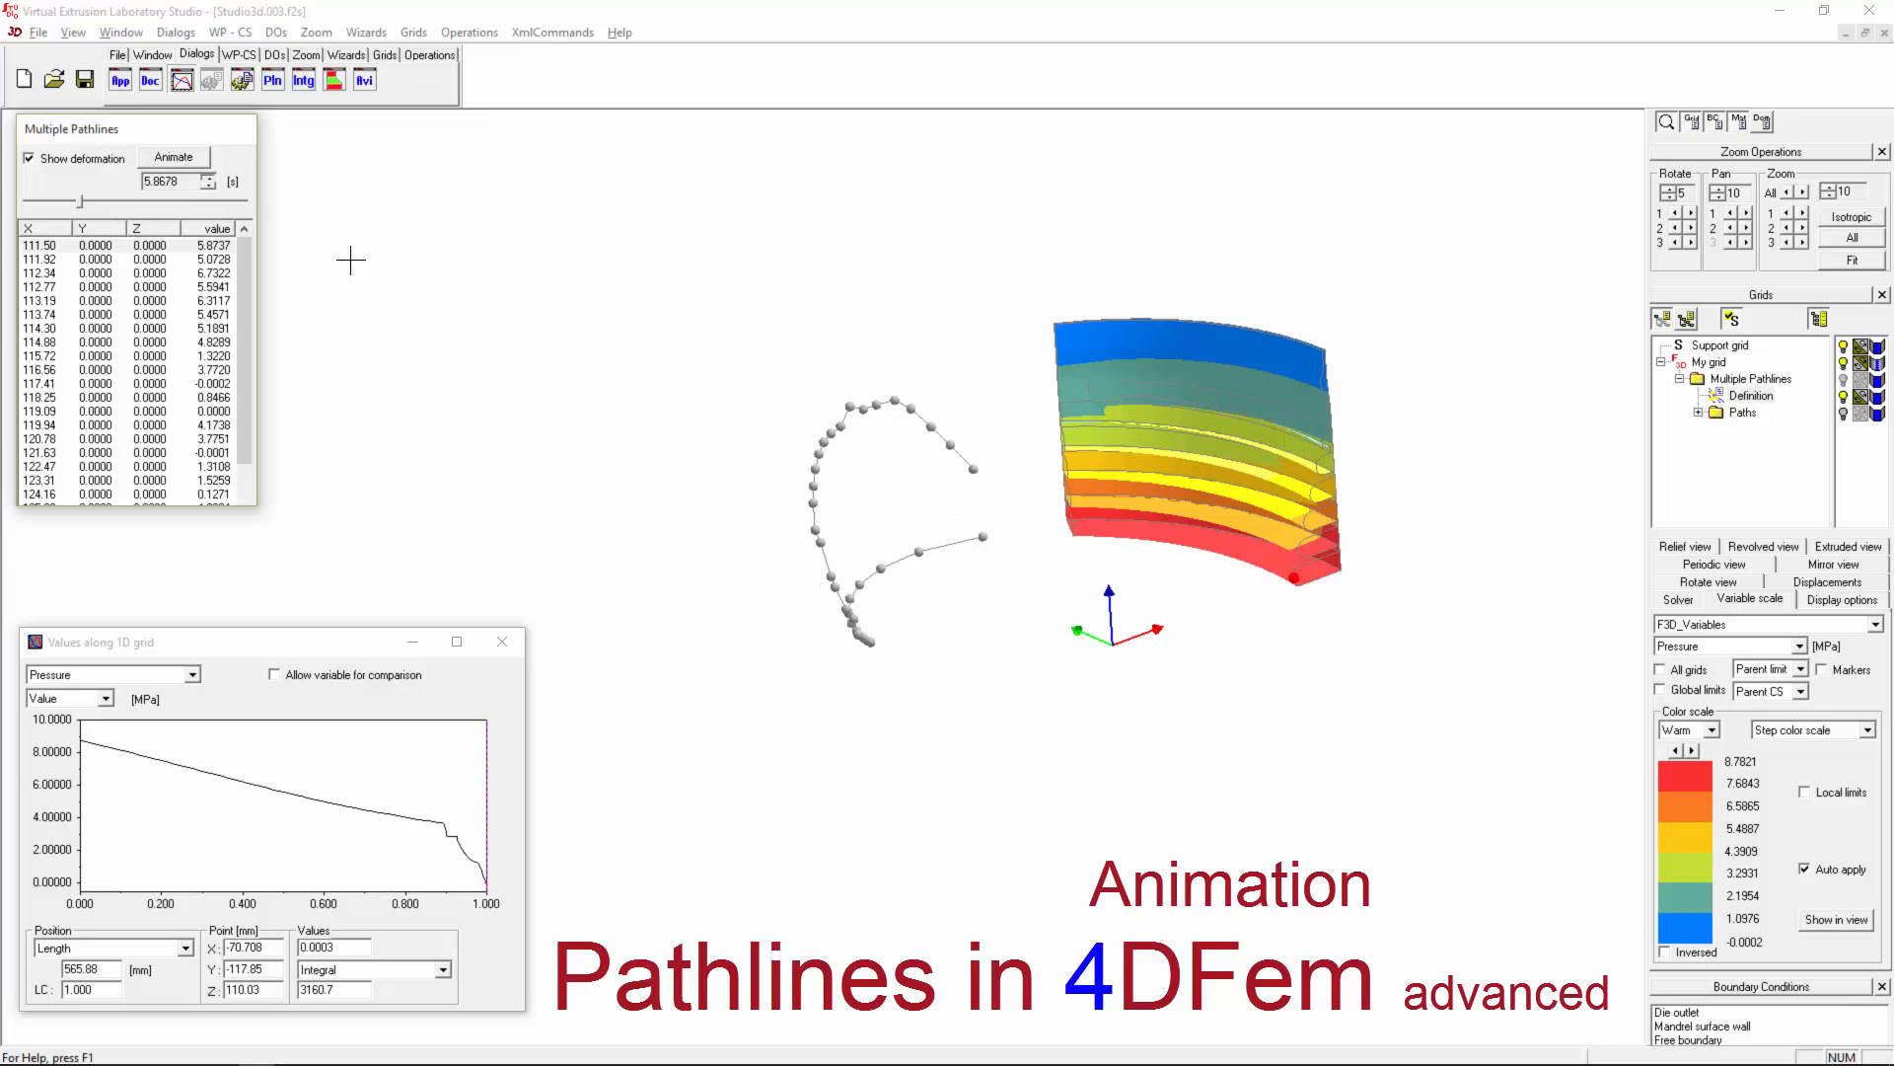
pyautogui.click(1740, 460)
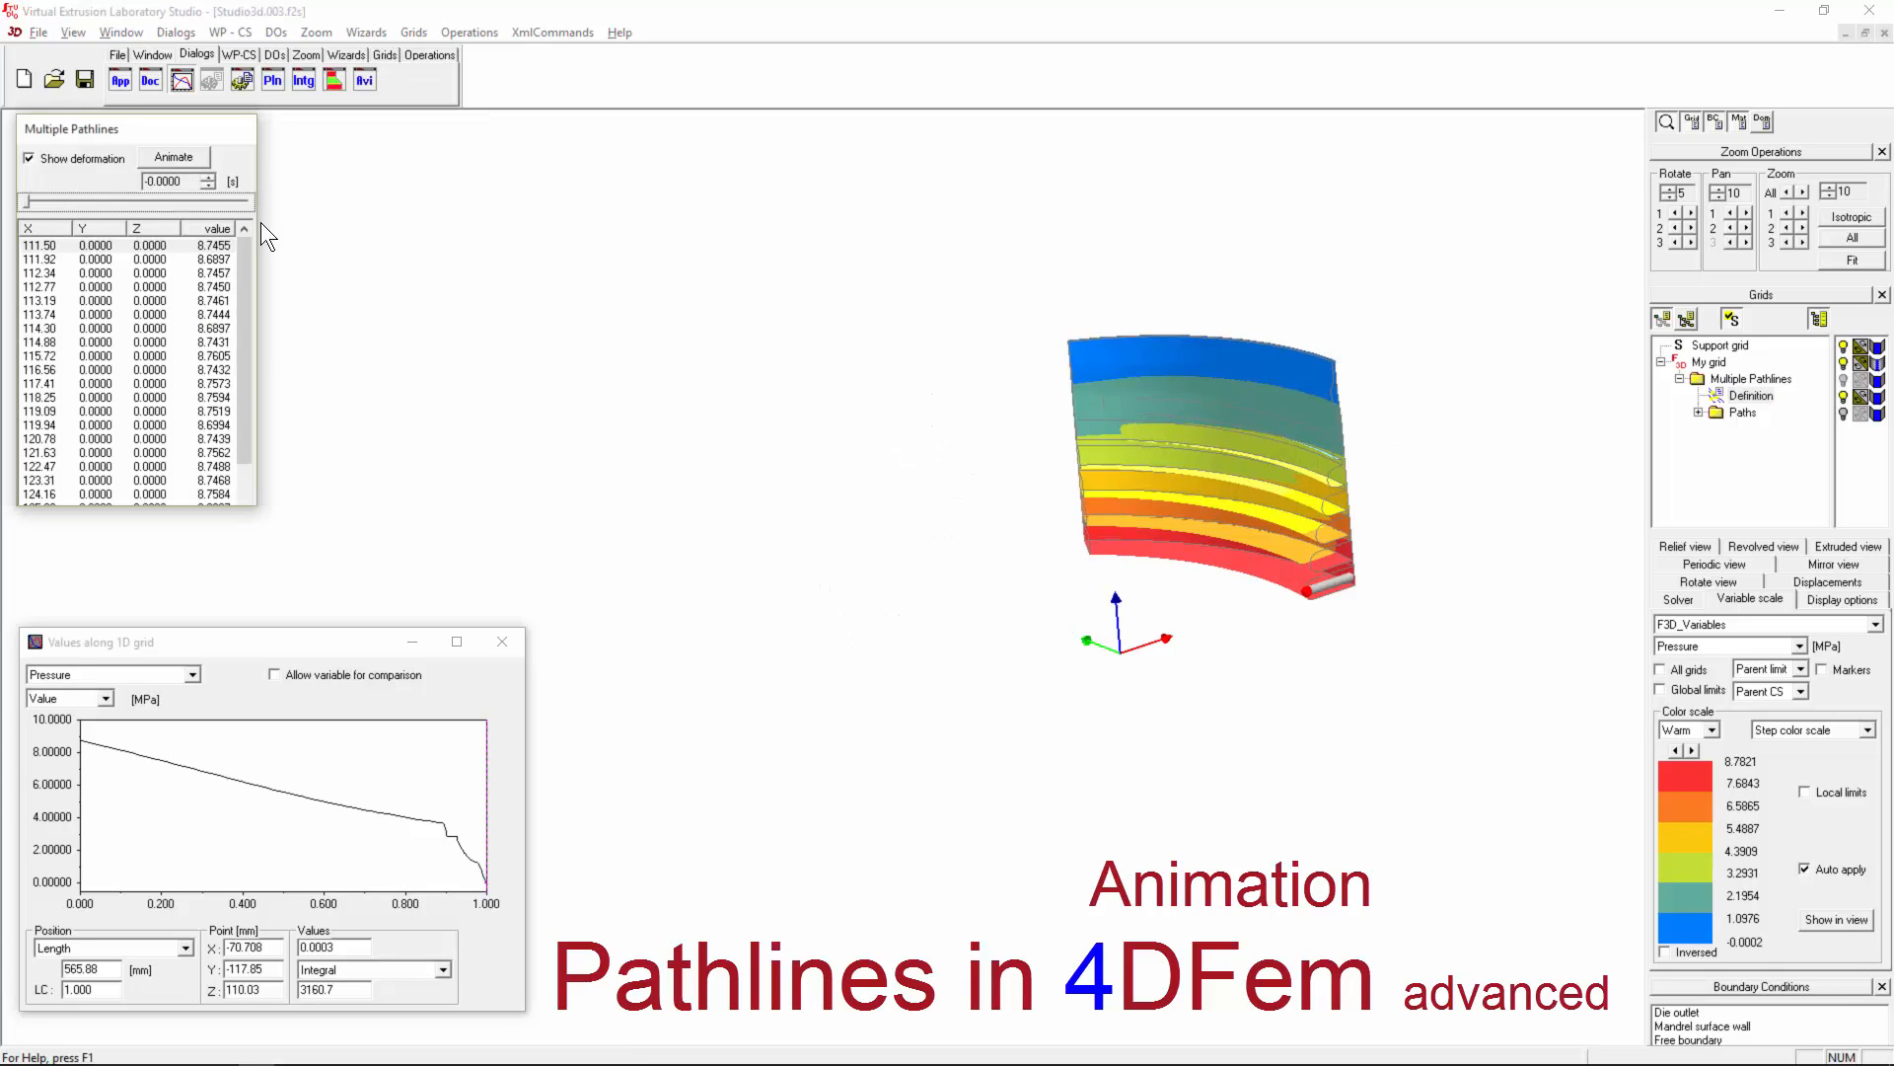
pyautogui.click(1095, 483)
pyautogui.moveTo(1096, 484)
pyautogui.mouseDown(button='middle')
pyautogui.moveTo(1062, 474)
pyautogui.moveTo(1098, 476)
pyautogui.mouseUp(button='middle')
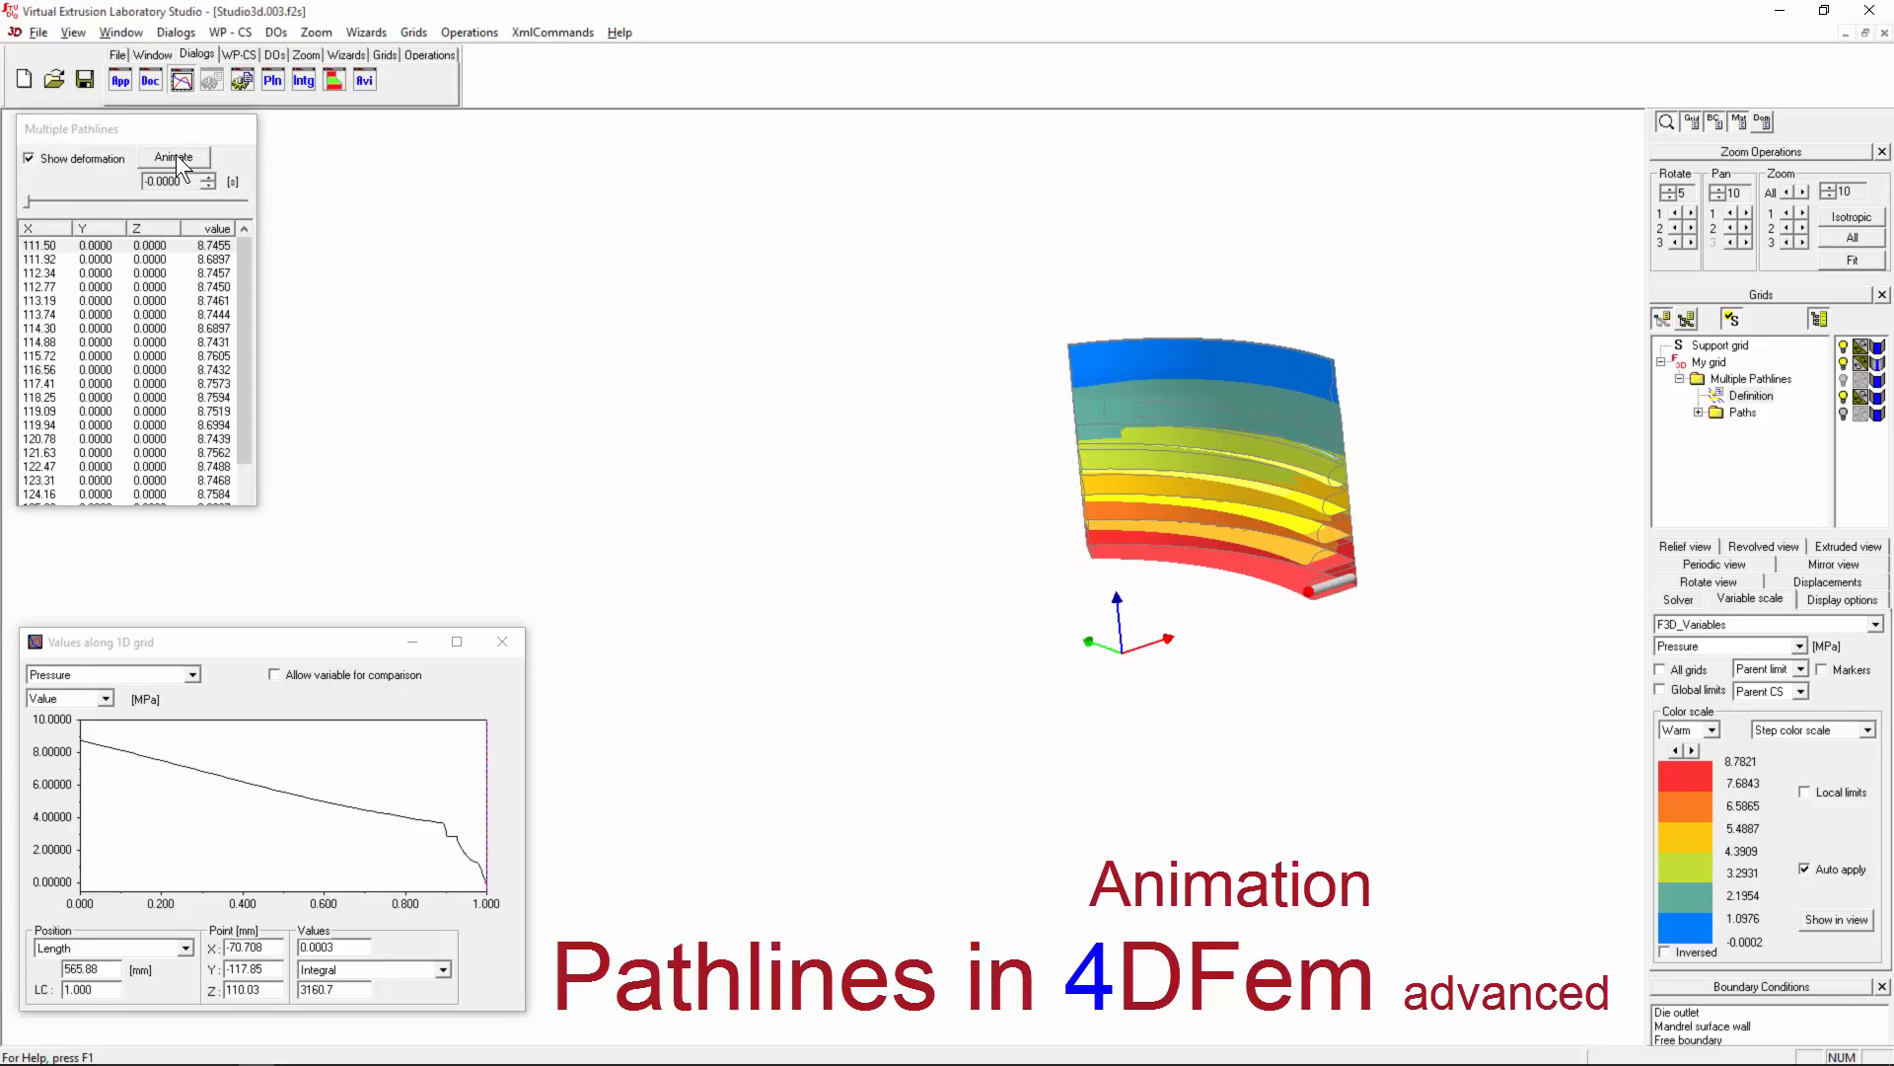
pyautogui.click(148, 156)
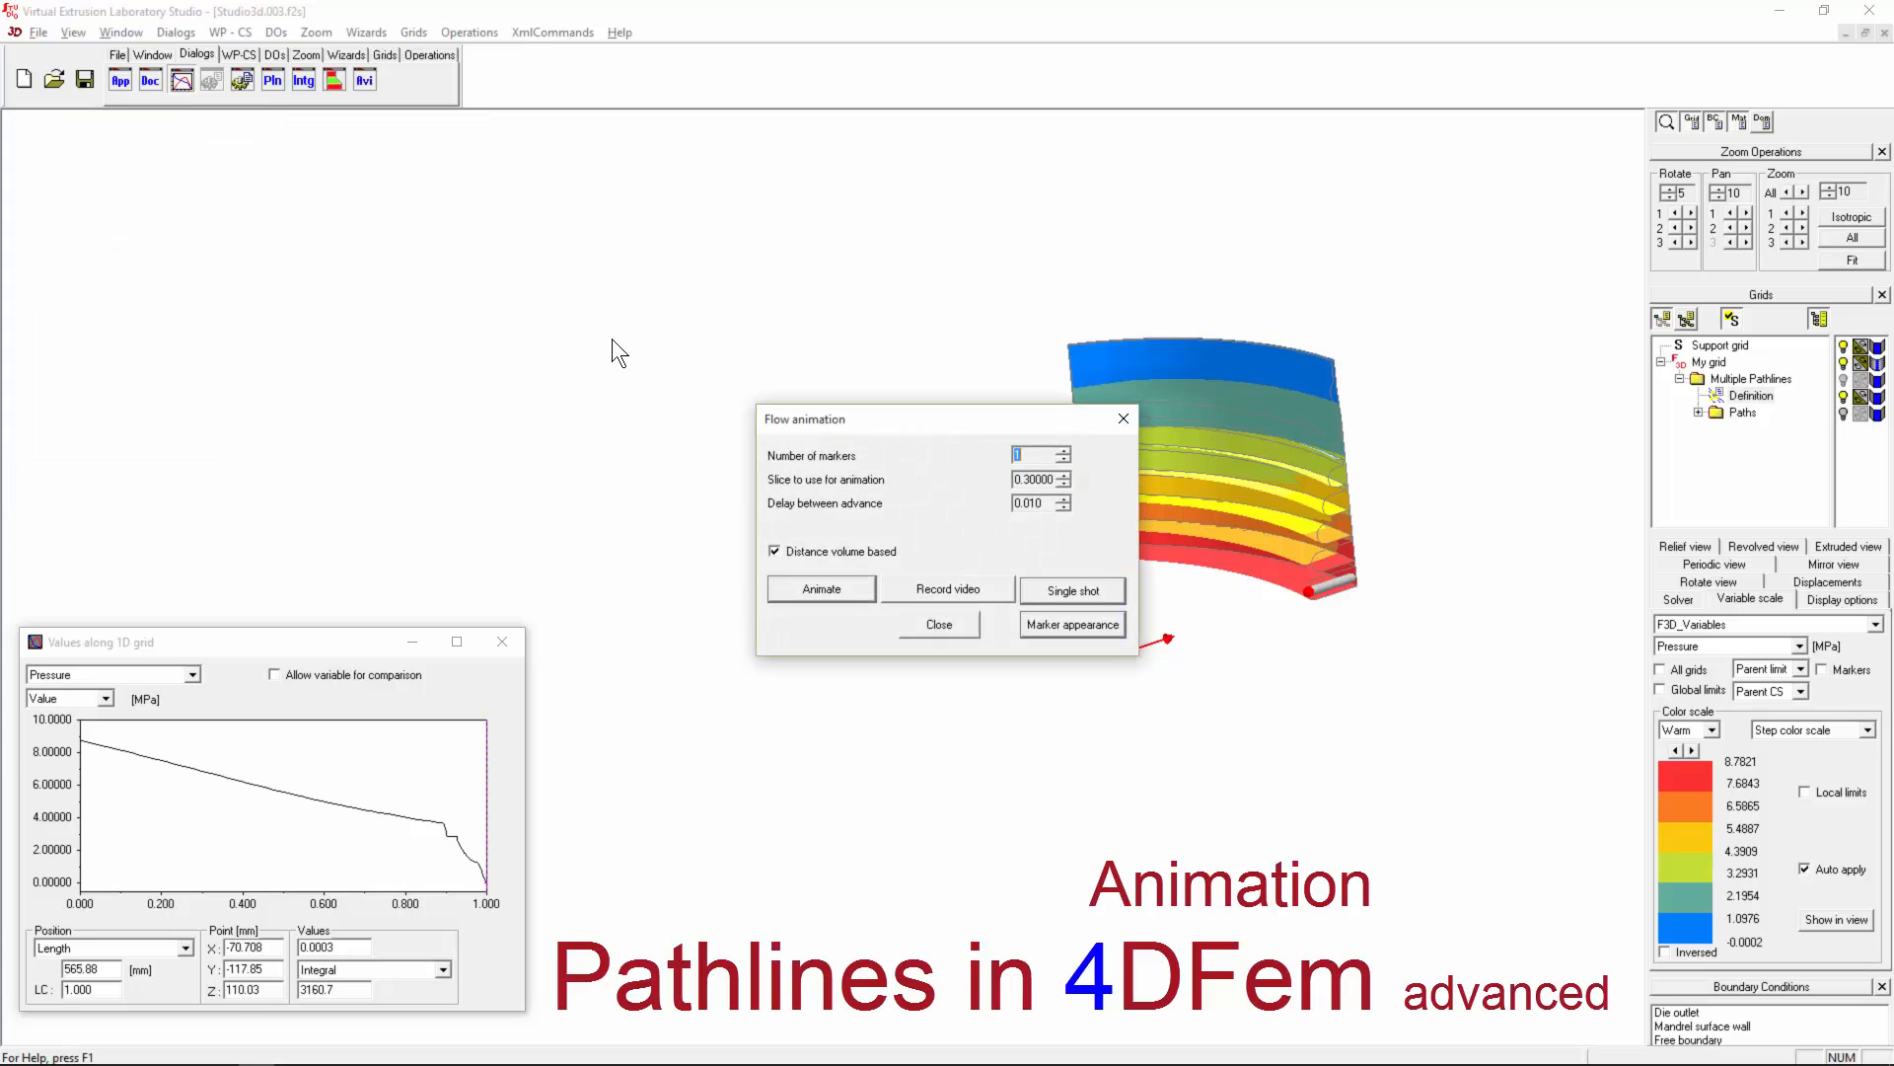
pyautogui.moveTo(892, 409); pyautogui.dragTo(358, 216)
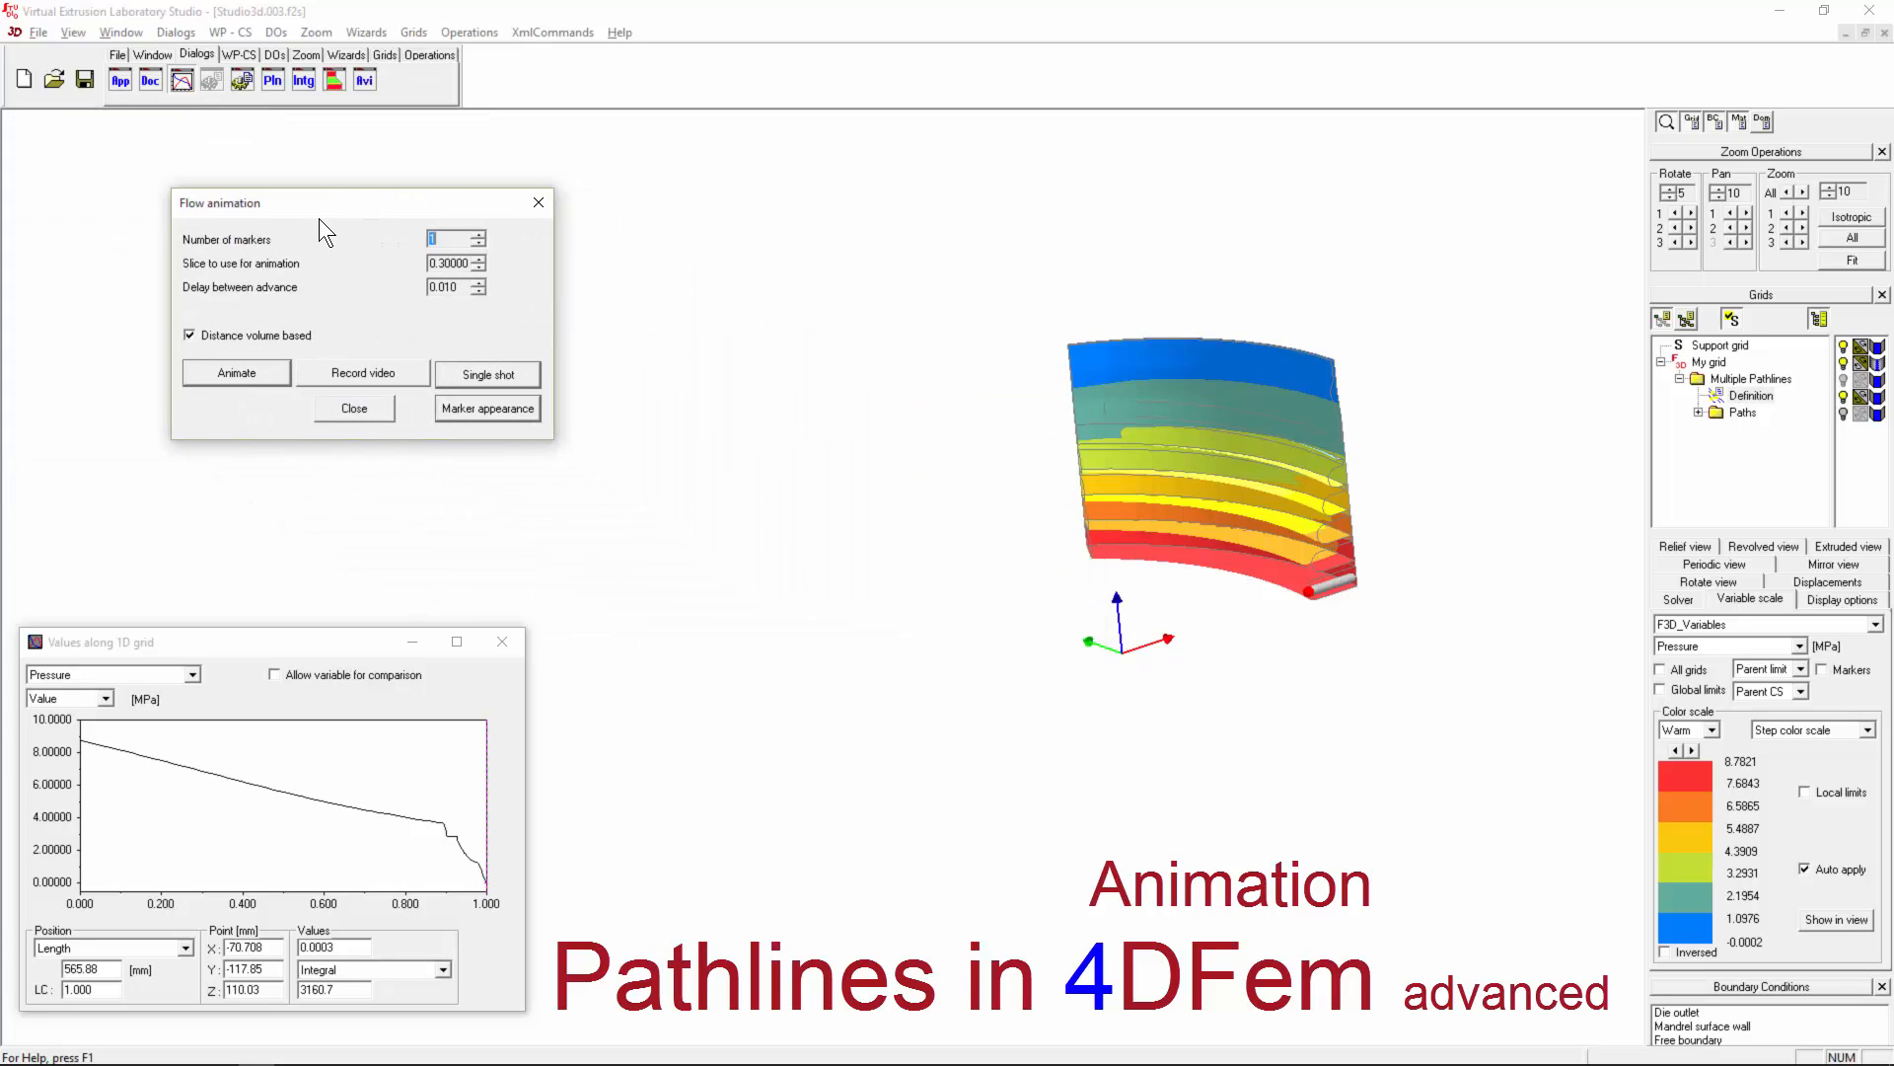
pyautogui.moveTo(334, 224); pyautogui.dragTo(393, 226)
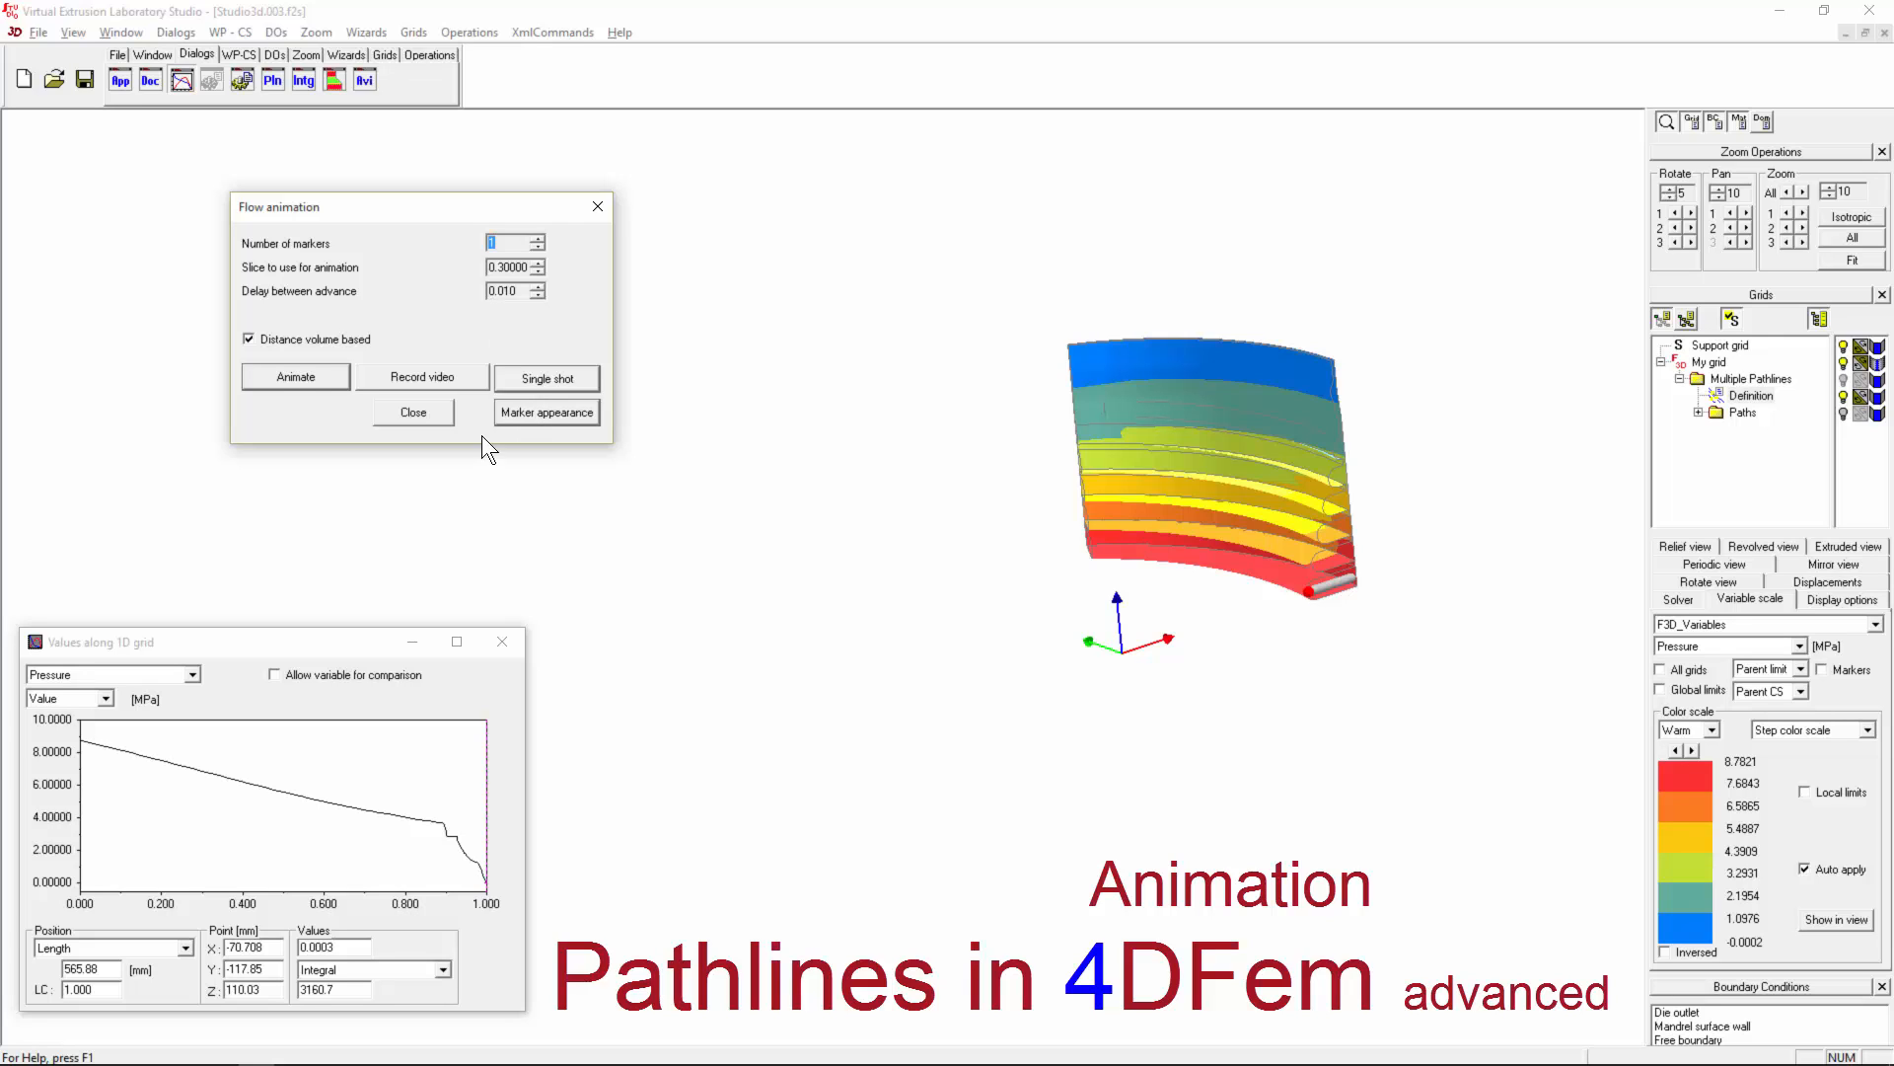
pyautogui.click(432, 407)
# Step: Bring up the flow animation settings for the seed and fire a single shot of its points along the pathlines
pyautogui.moveTo(1332, 464); pyautogui.dragTo(1184, 483, button='middle')
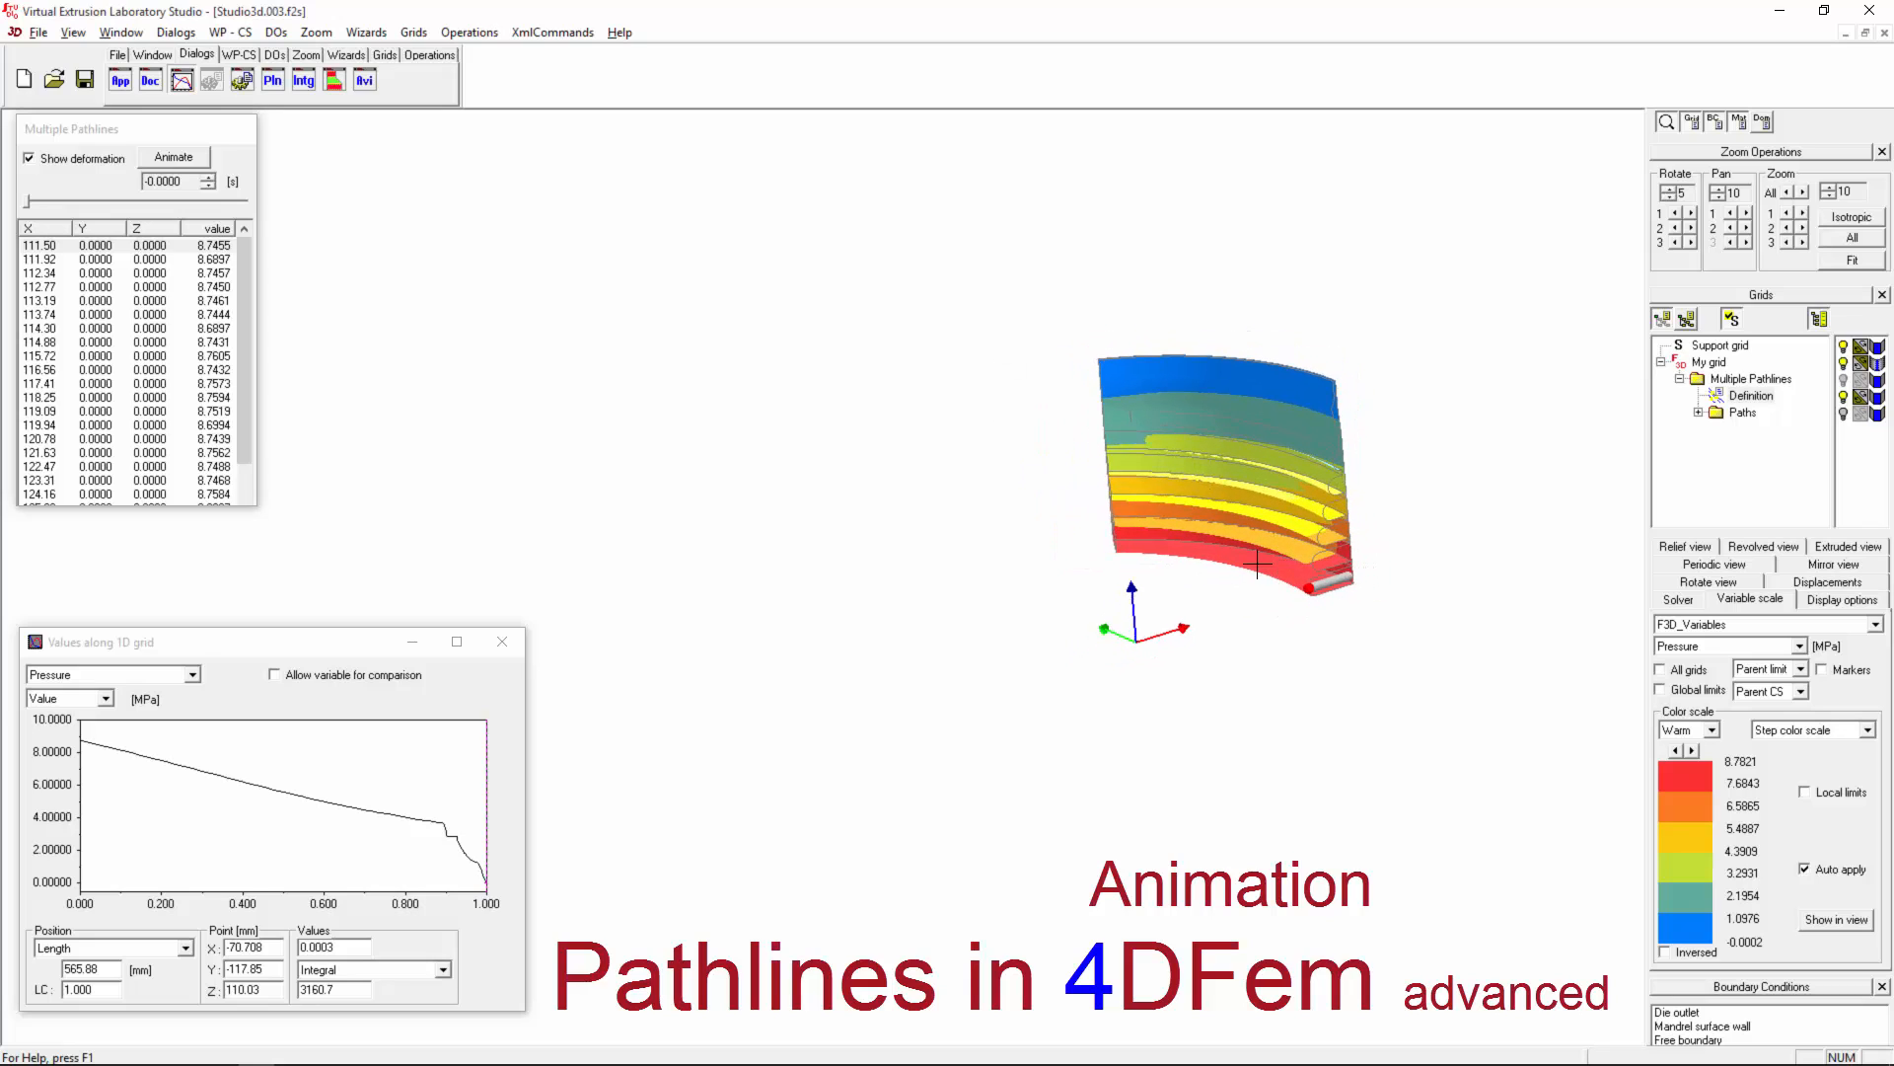
pyautogui.scroll(2, 1344, 609)
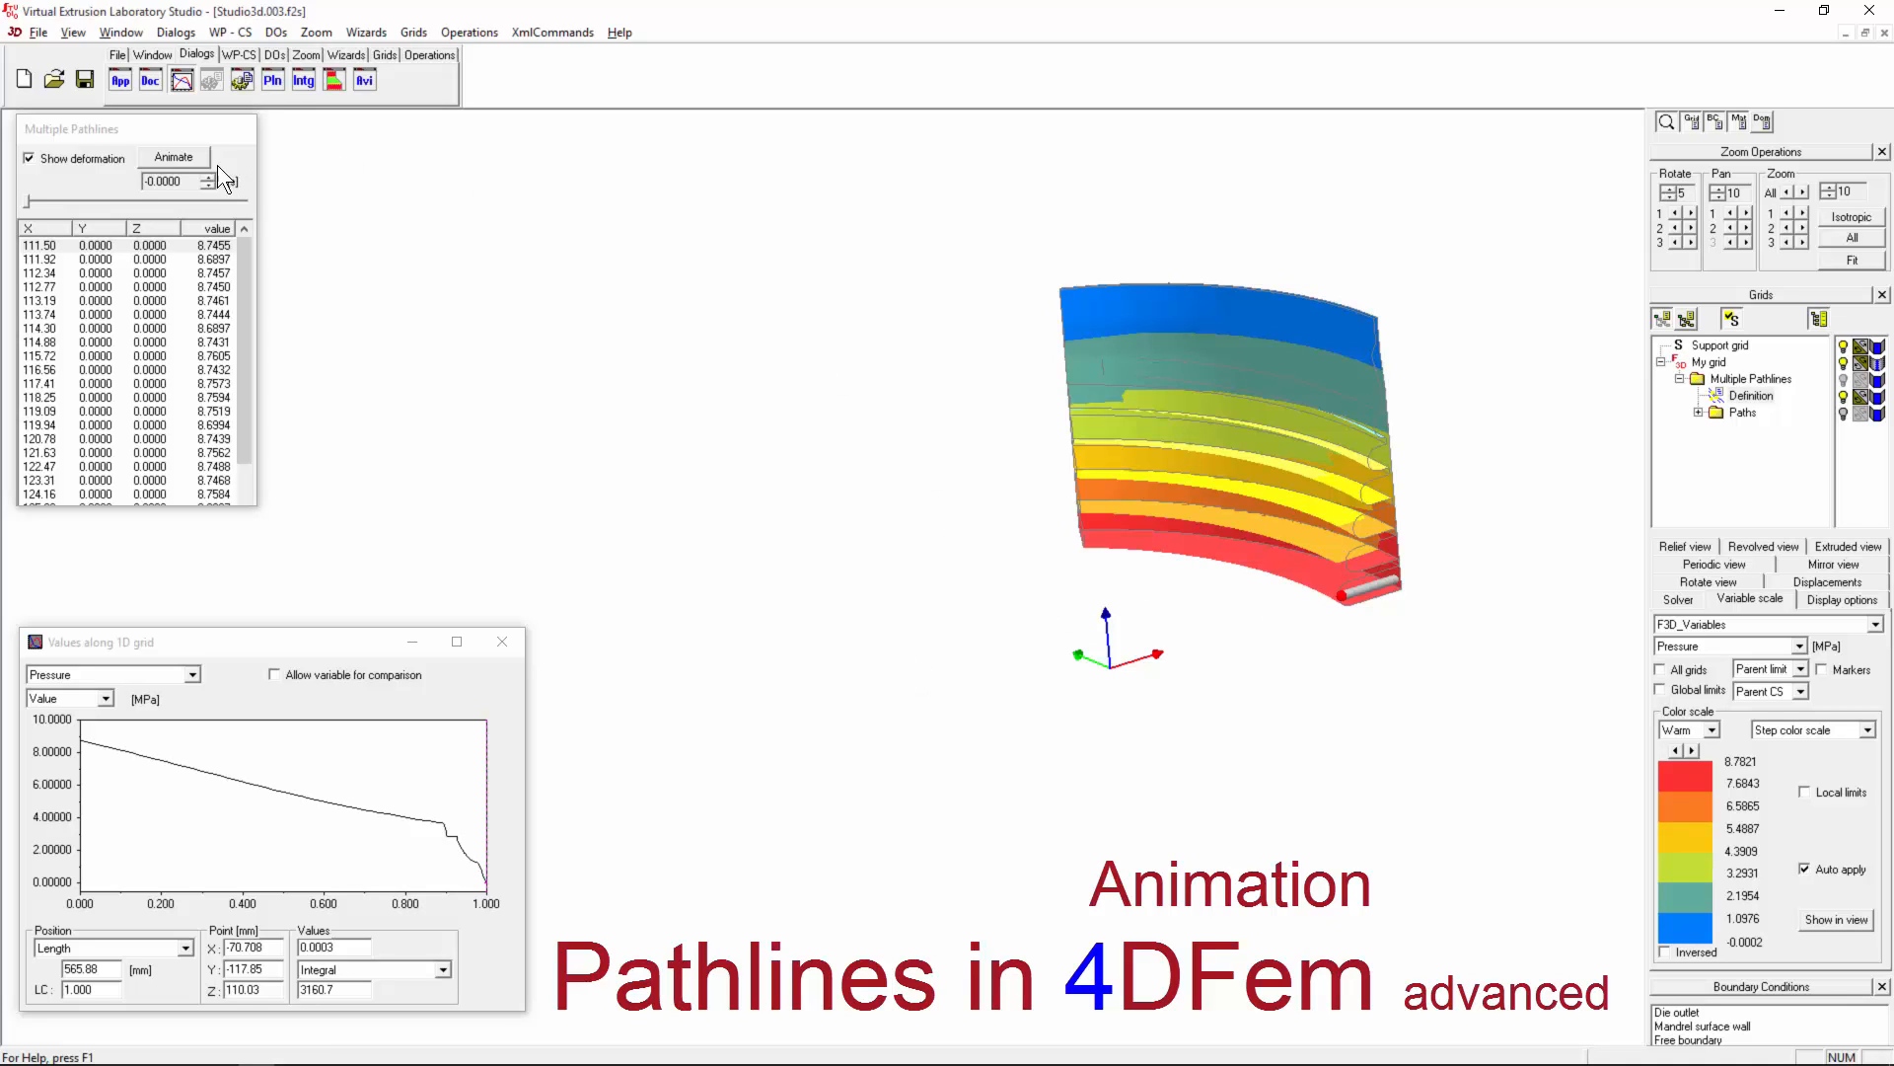
pyautogui.click(173, 157)
pyautogui.moveTo(839, 418); pyautogui.dragTo(134, 199)
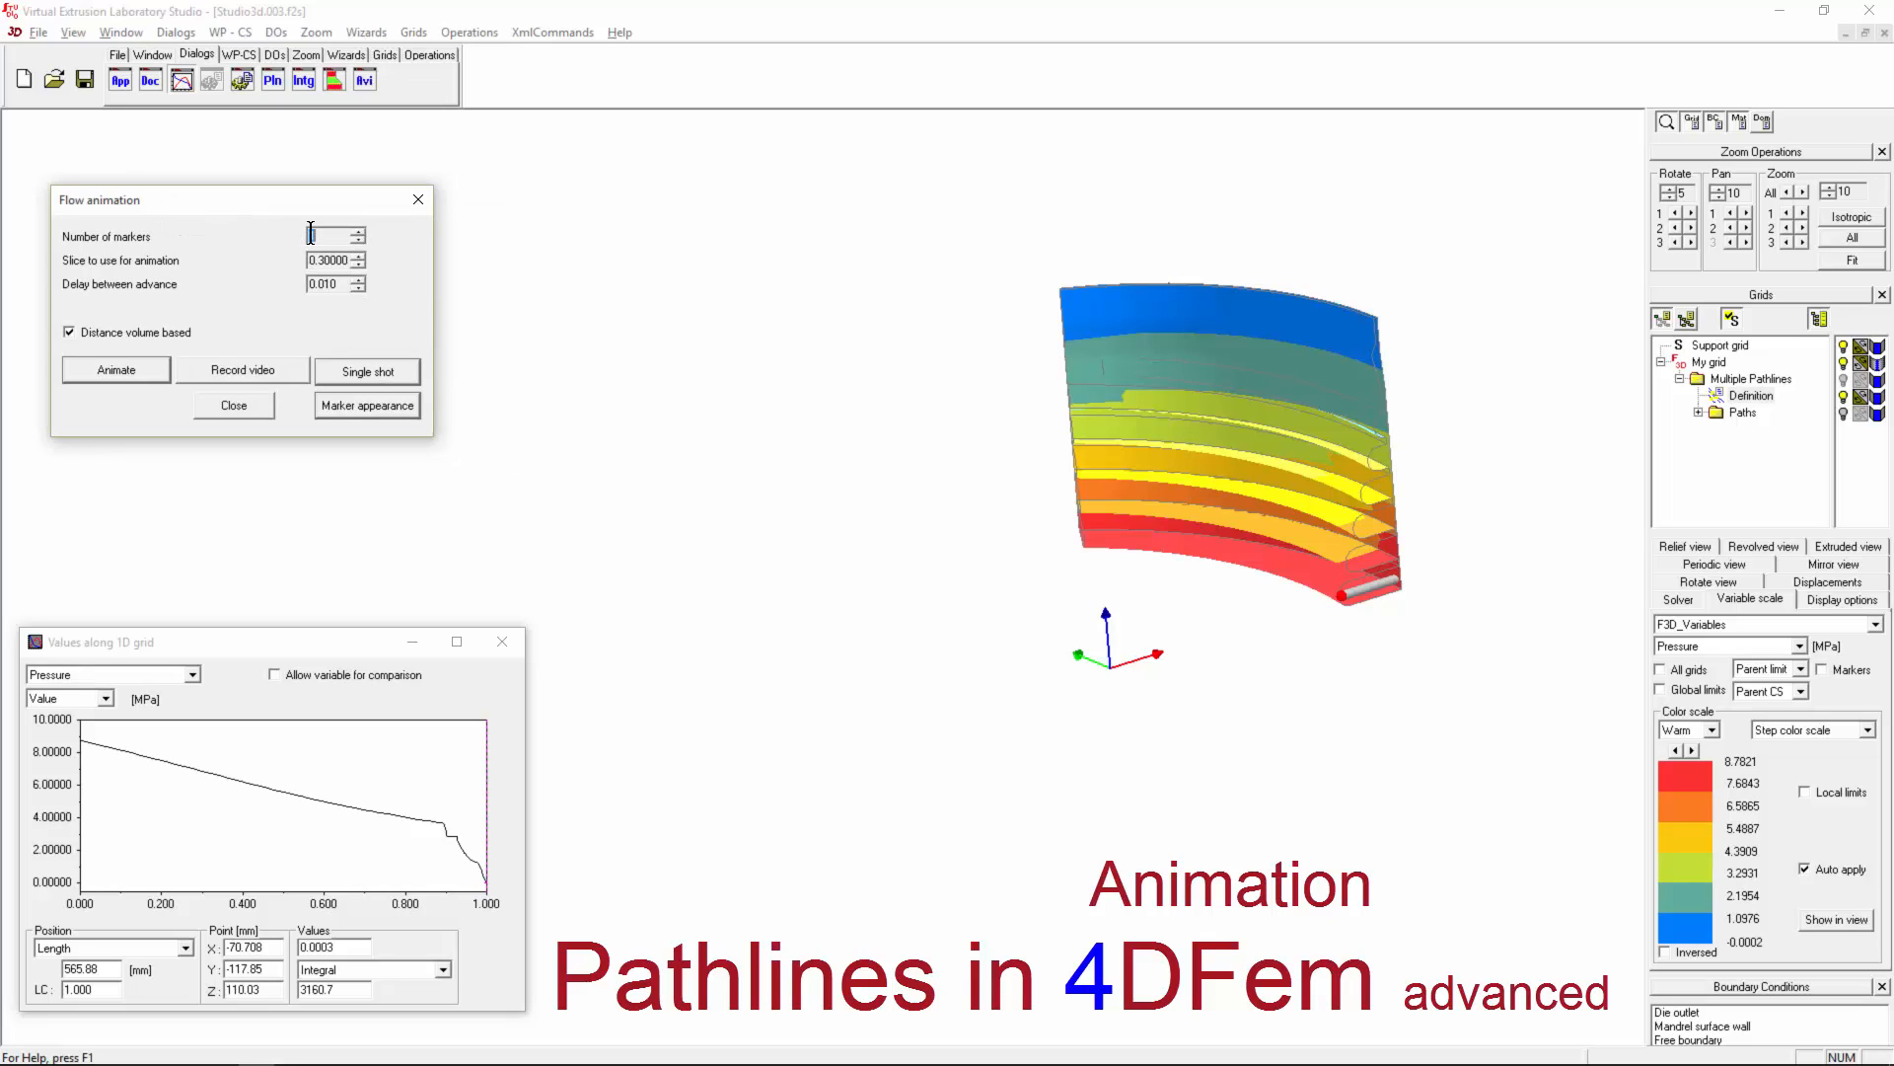
pyautogui.click(334, 261)
pyautogui.click(367, 369)
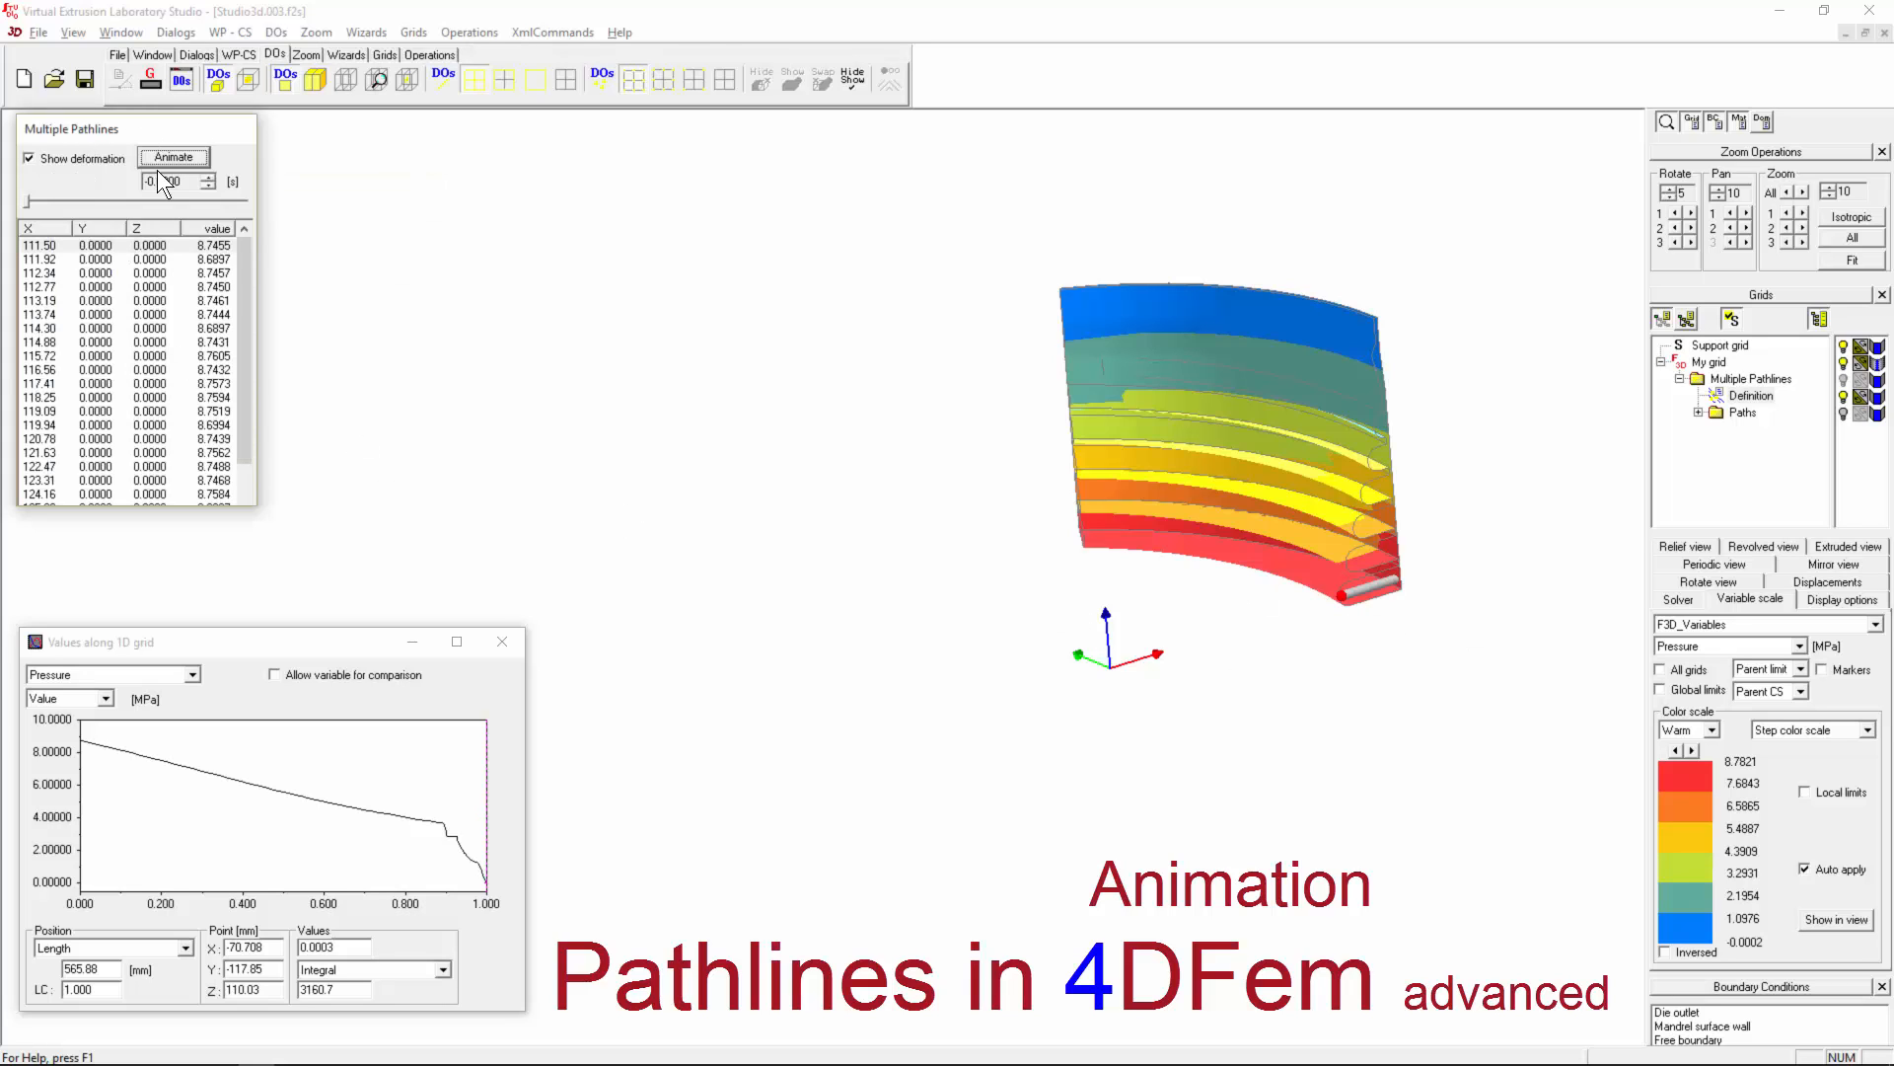
# Step: Run single-shot flow animations of the seed points with one marker and an animation slice of 0.08
pyautogui.click(170, 160)
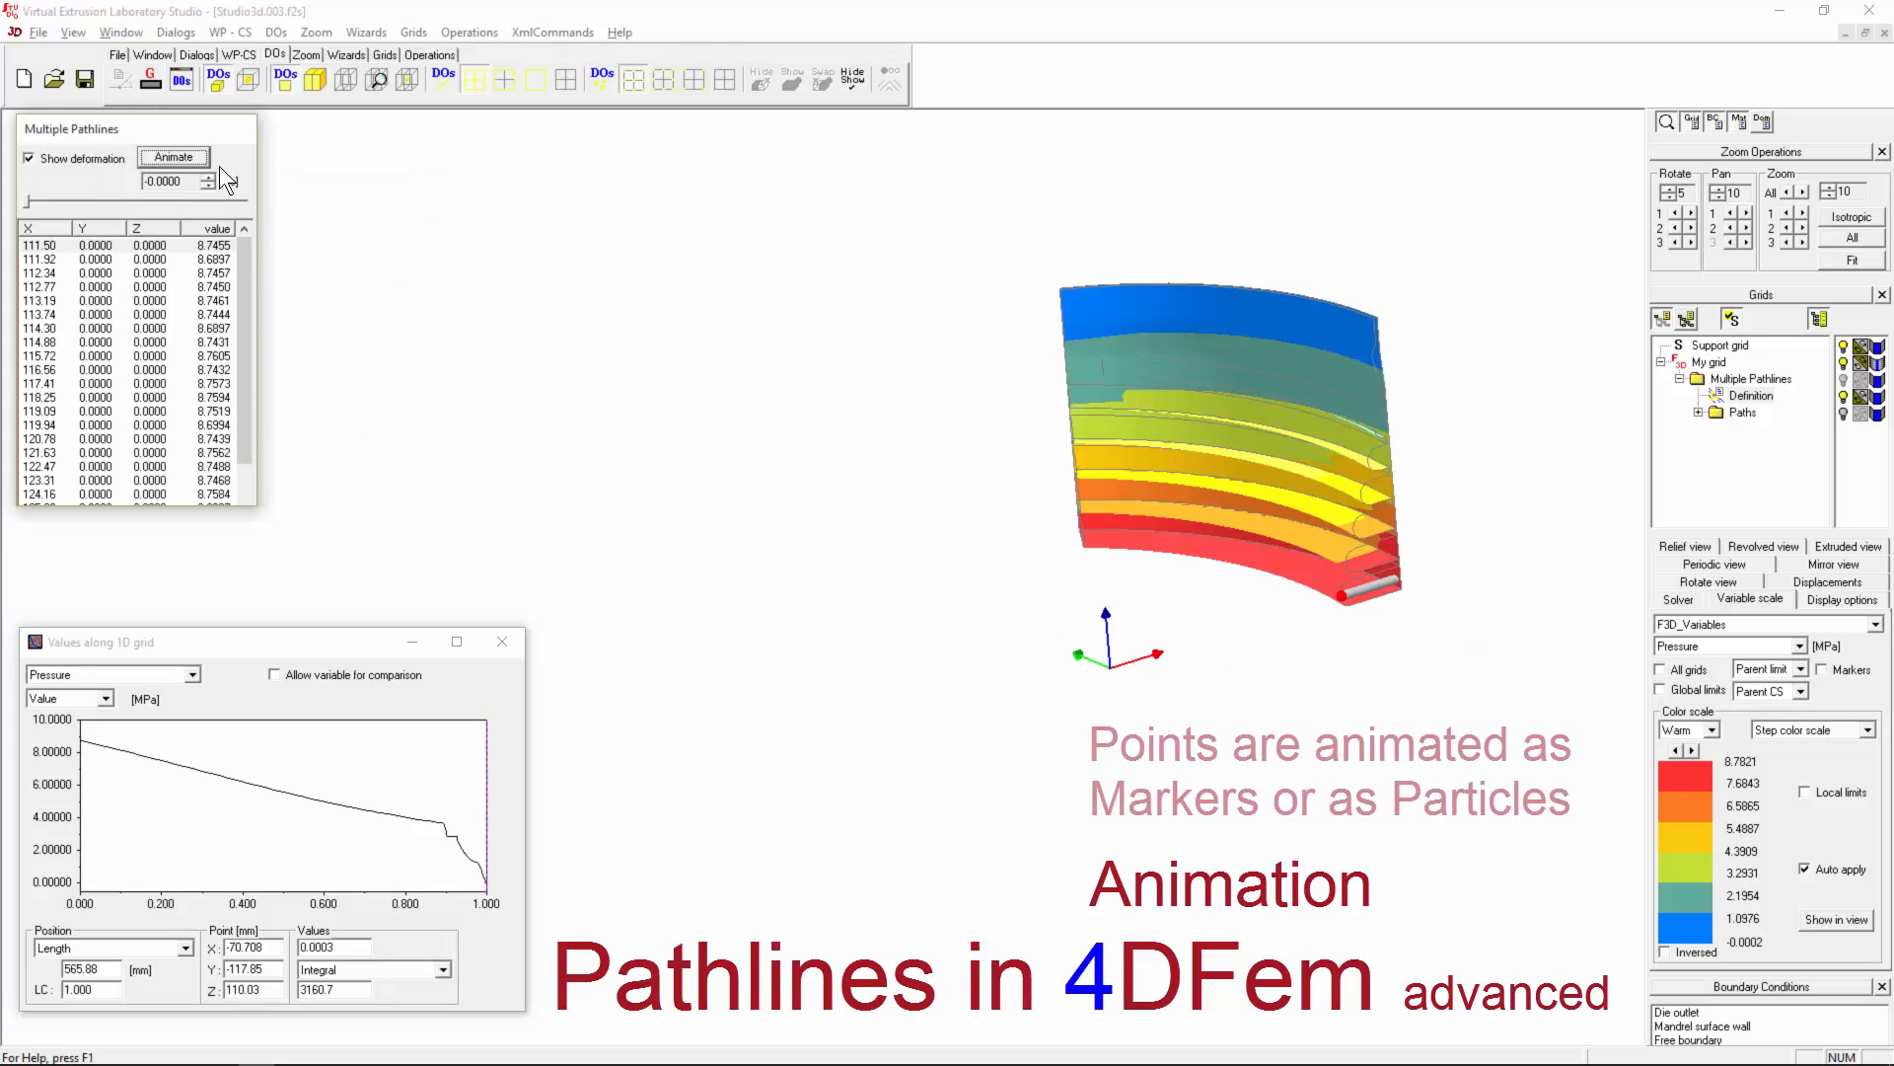
pyautogui.moveTo(880, 416); pyautogui.dragTo(185, 158)
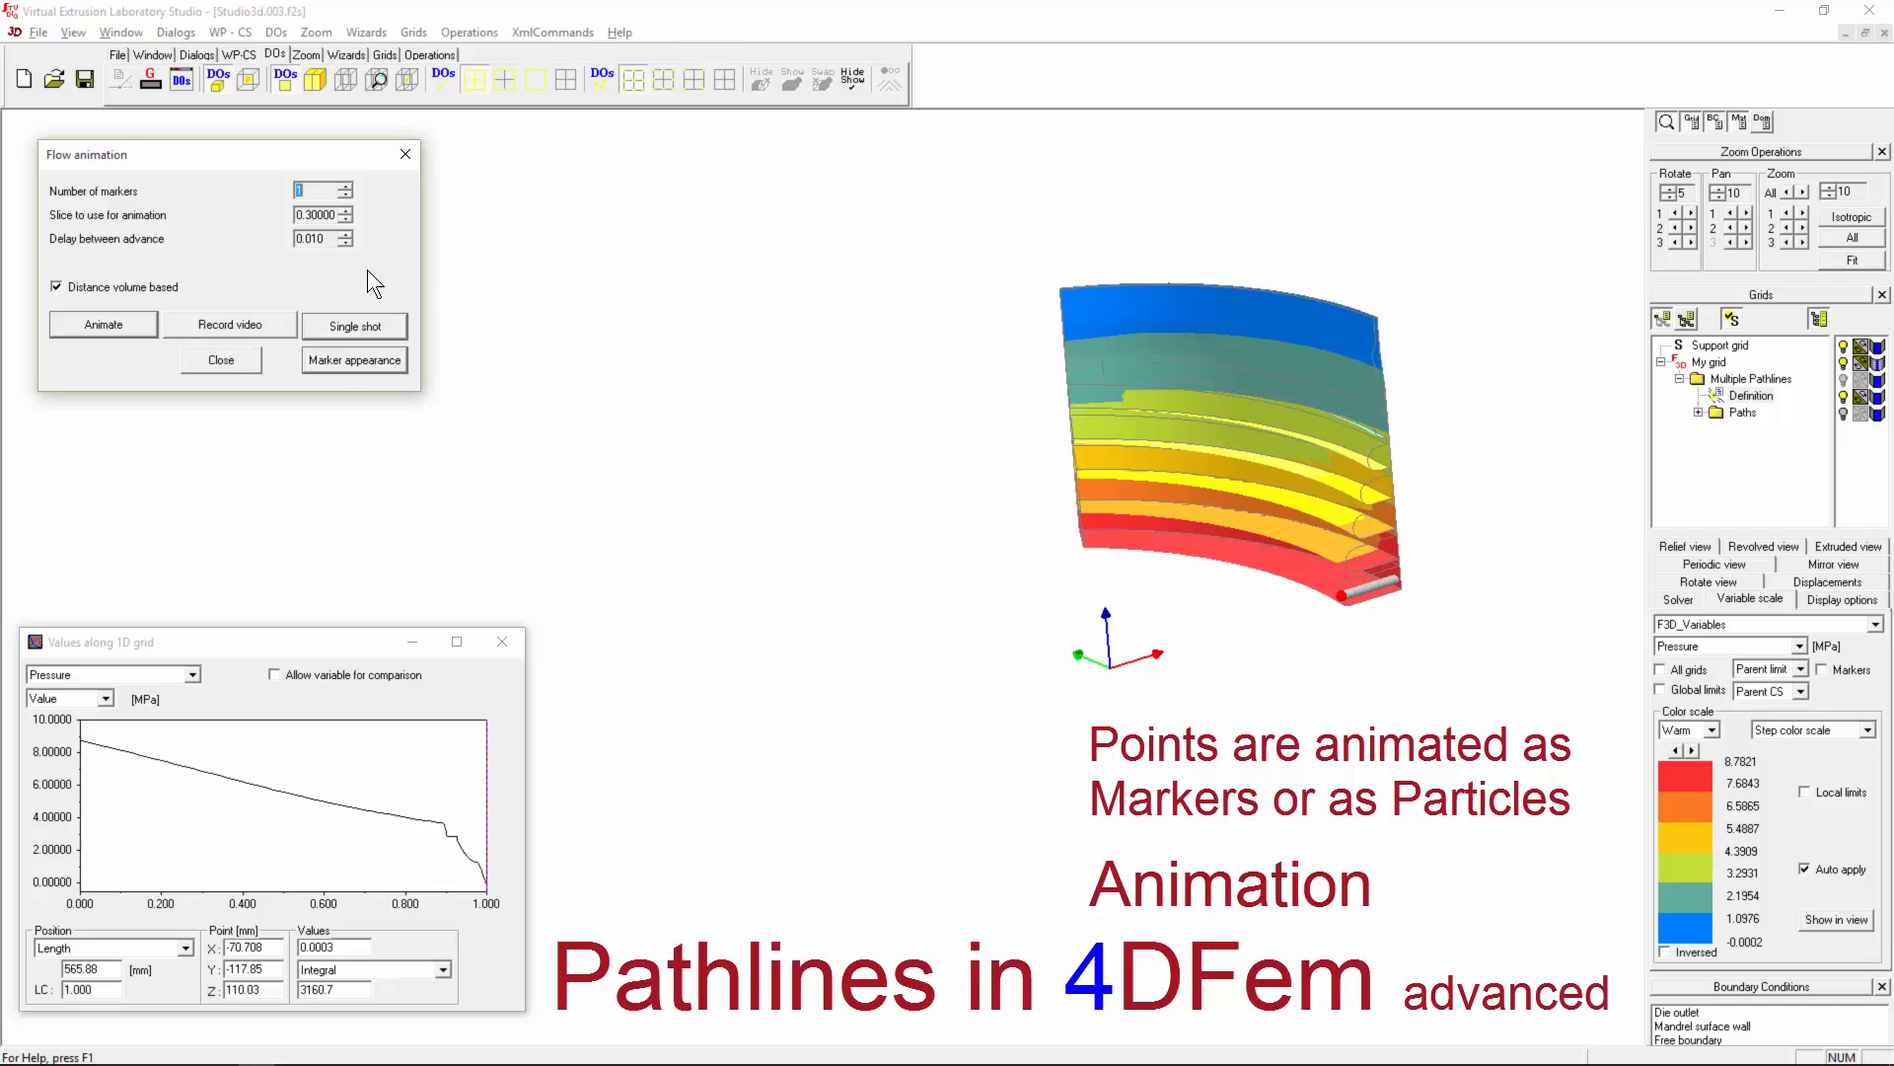
pyautogui.click(359, 324)
pyautogui.click(358, 328)
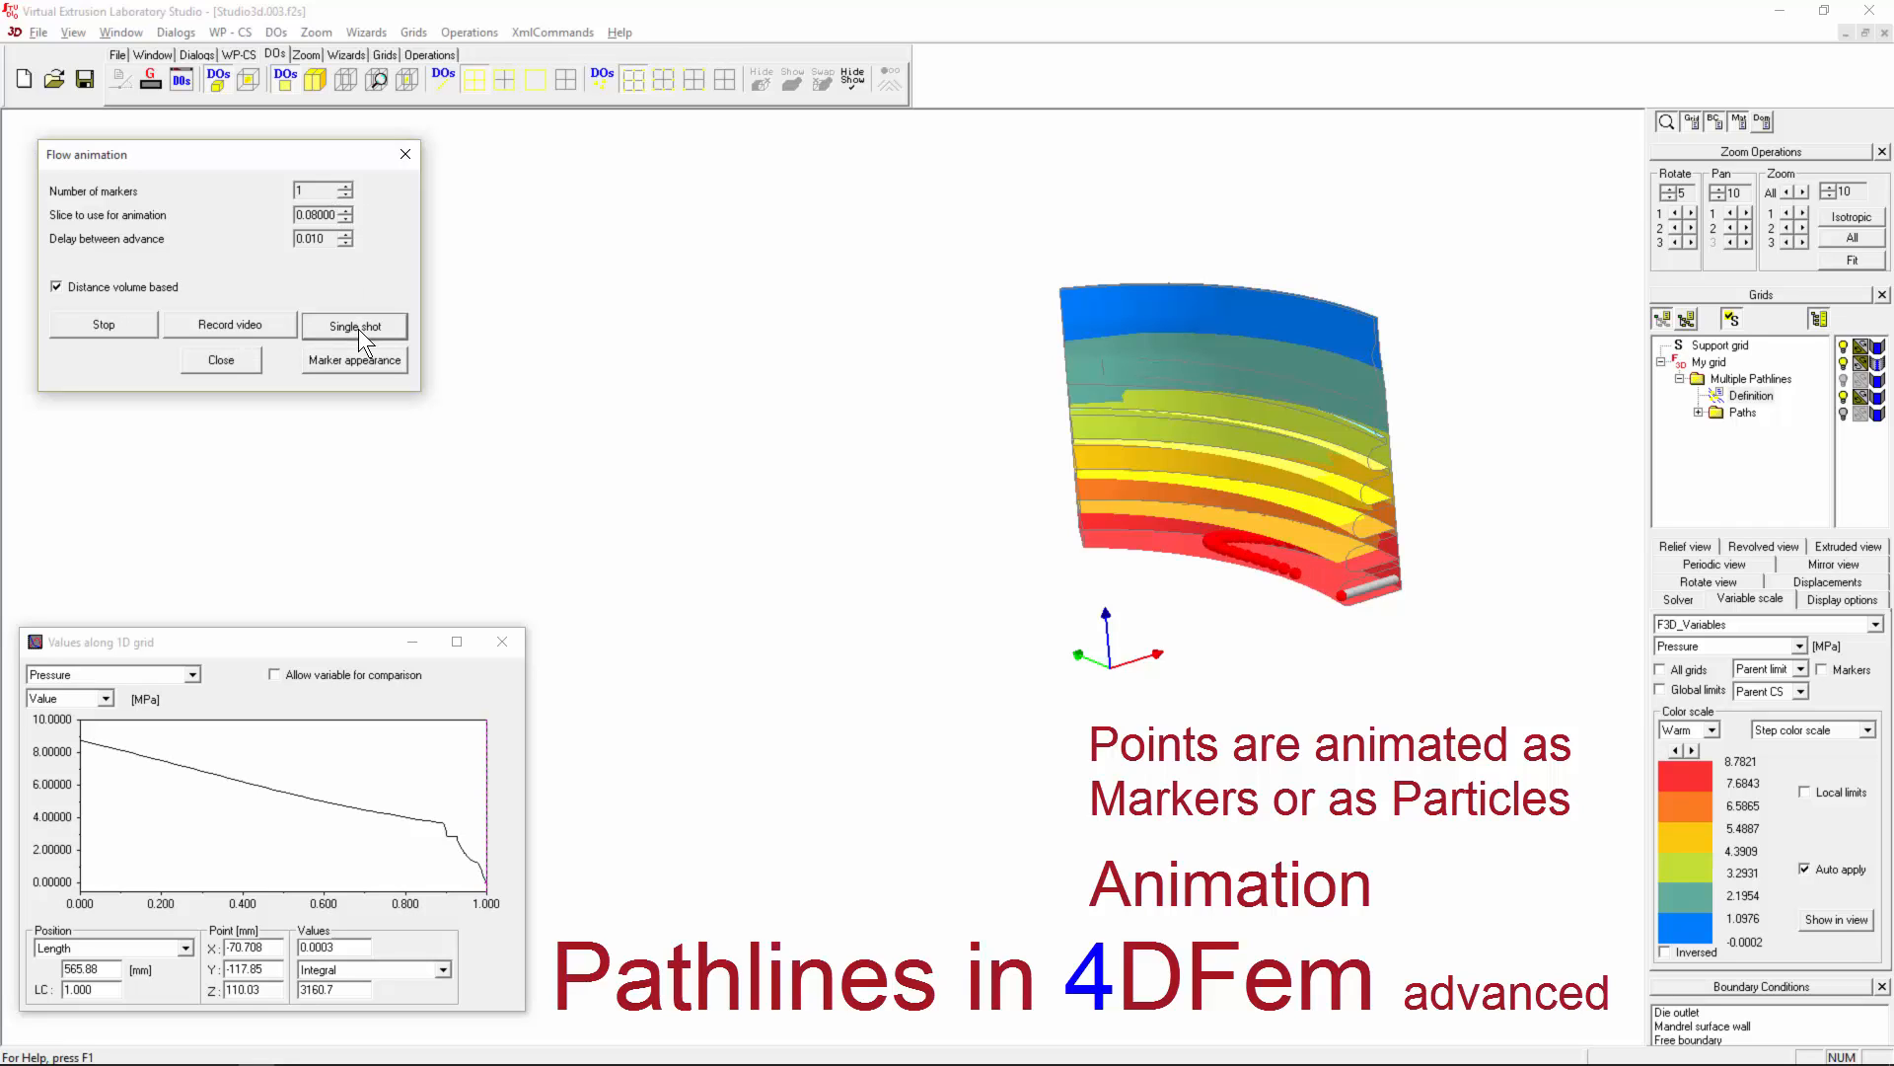
# Step: Set the animation slice to 0.05, restart the flow animation as a single shot and stop it
pyautogui.doubleClick(327, 217)
pyautogui.write('0.05')
pyautogui.click(112, 329)
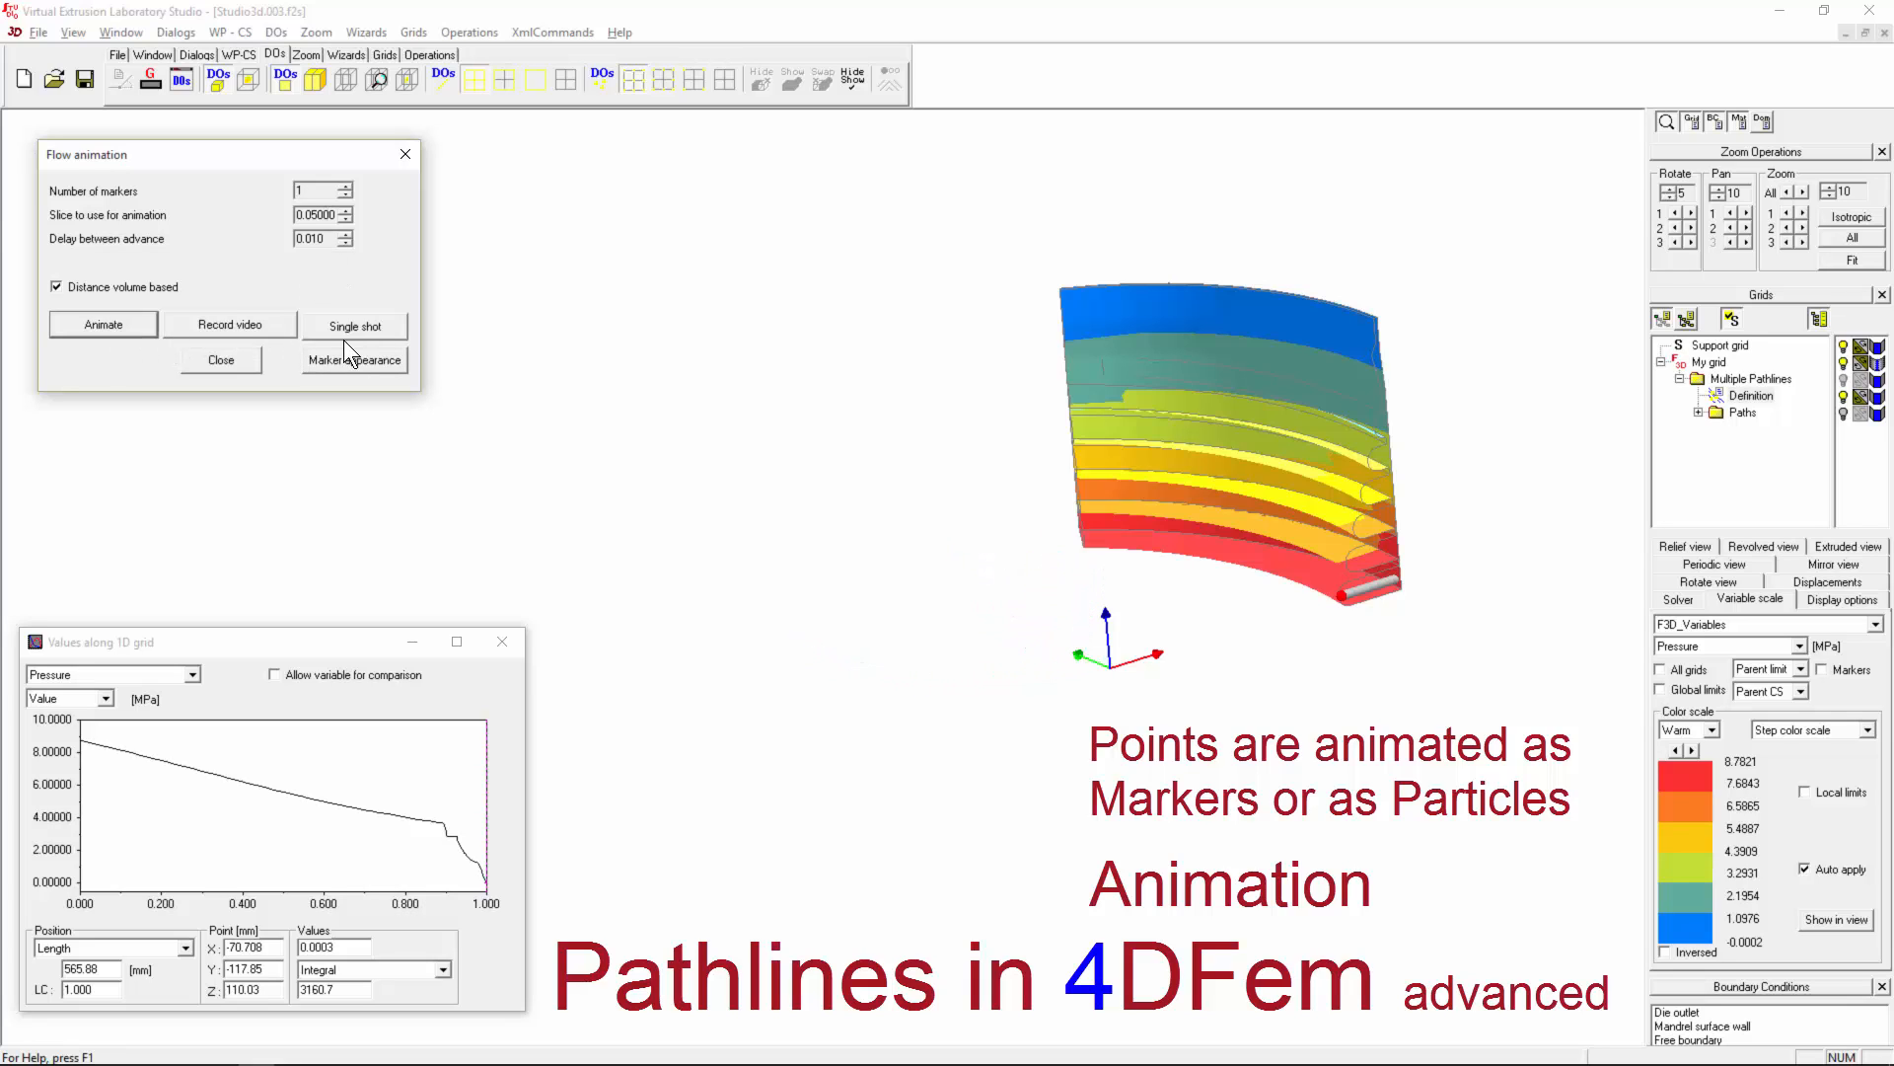
pyautogui.click(353, 322)
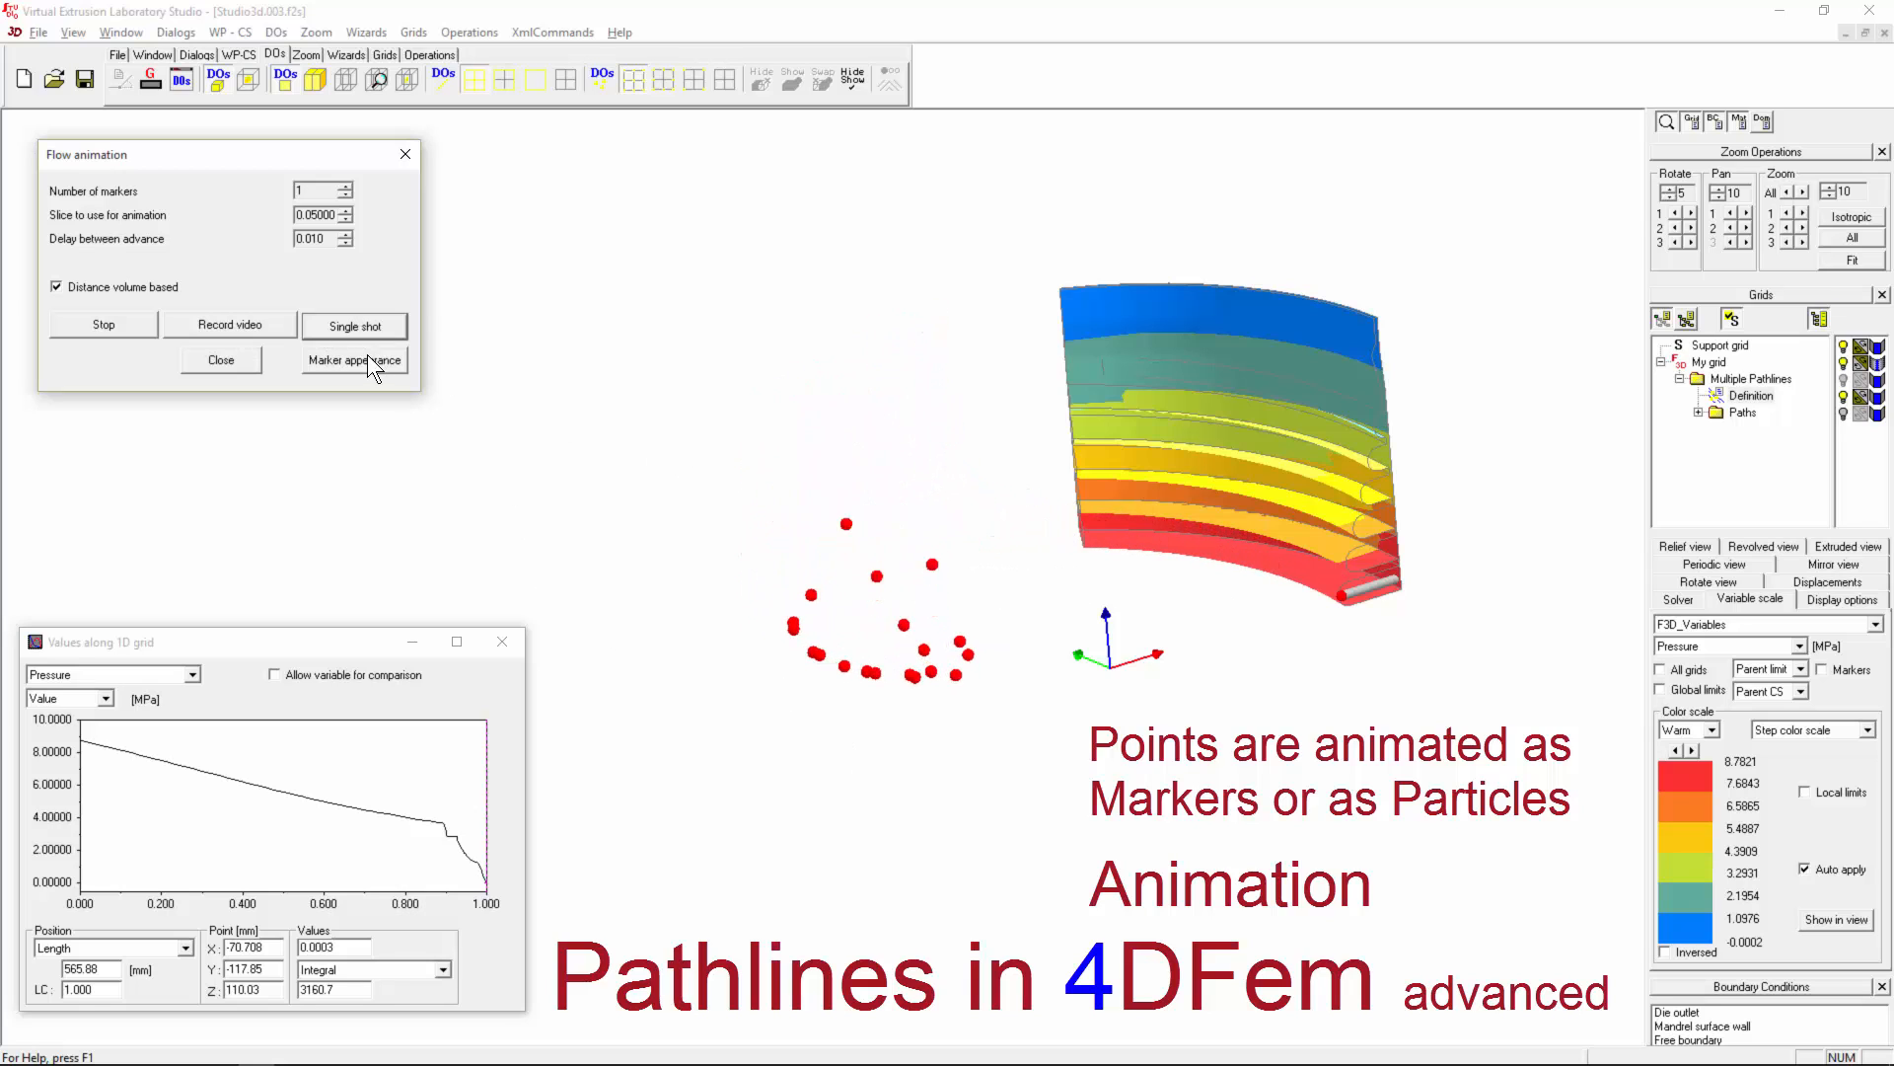
pyautogui.click(128, 320)
# Step: Set the number of markers to 9, play the continuous flow animation, then stop it and close its settings
pyautogui.click(332, 189)
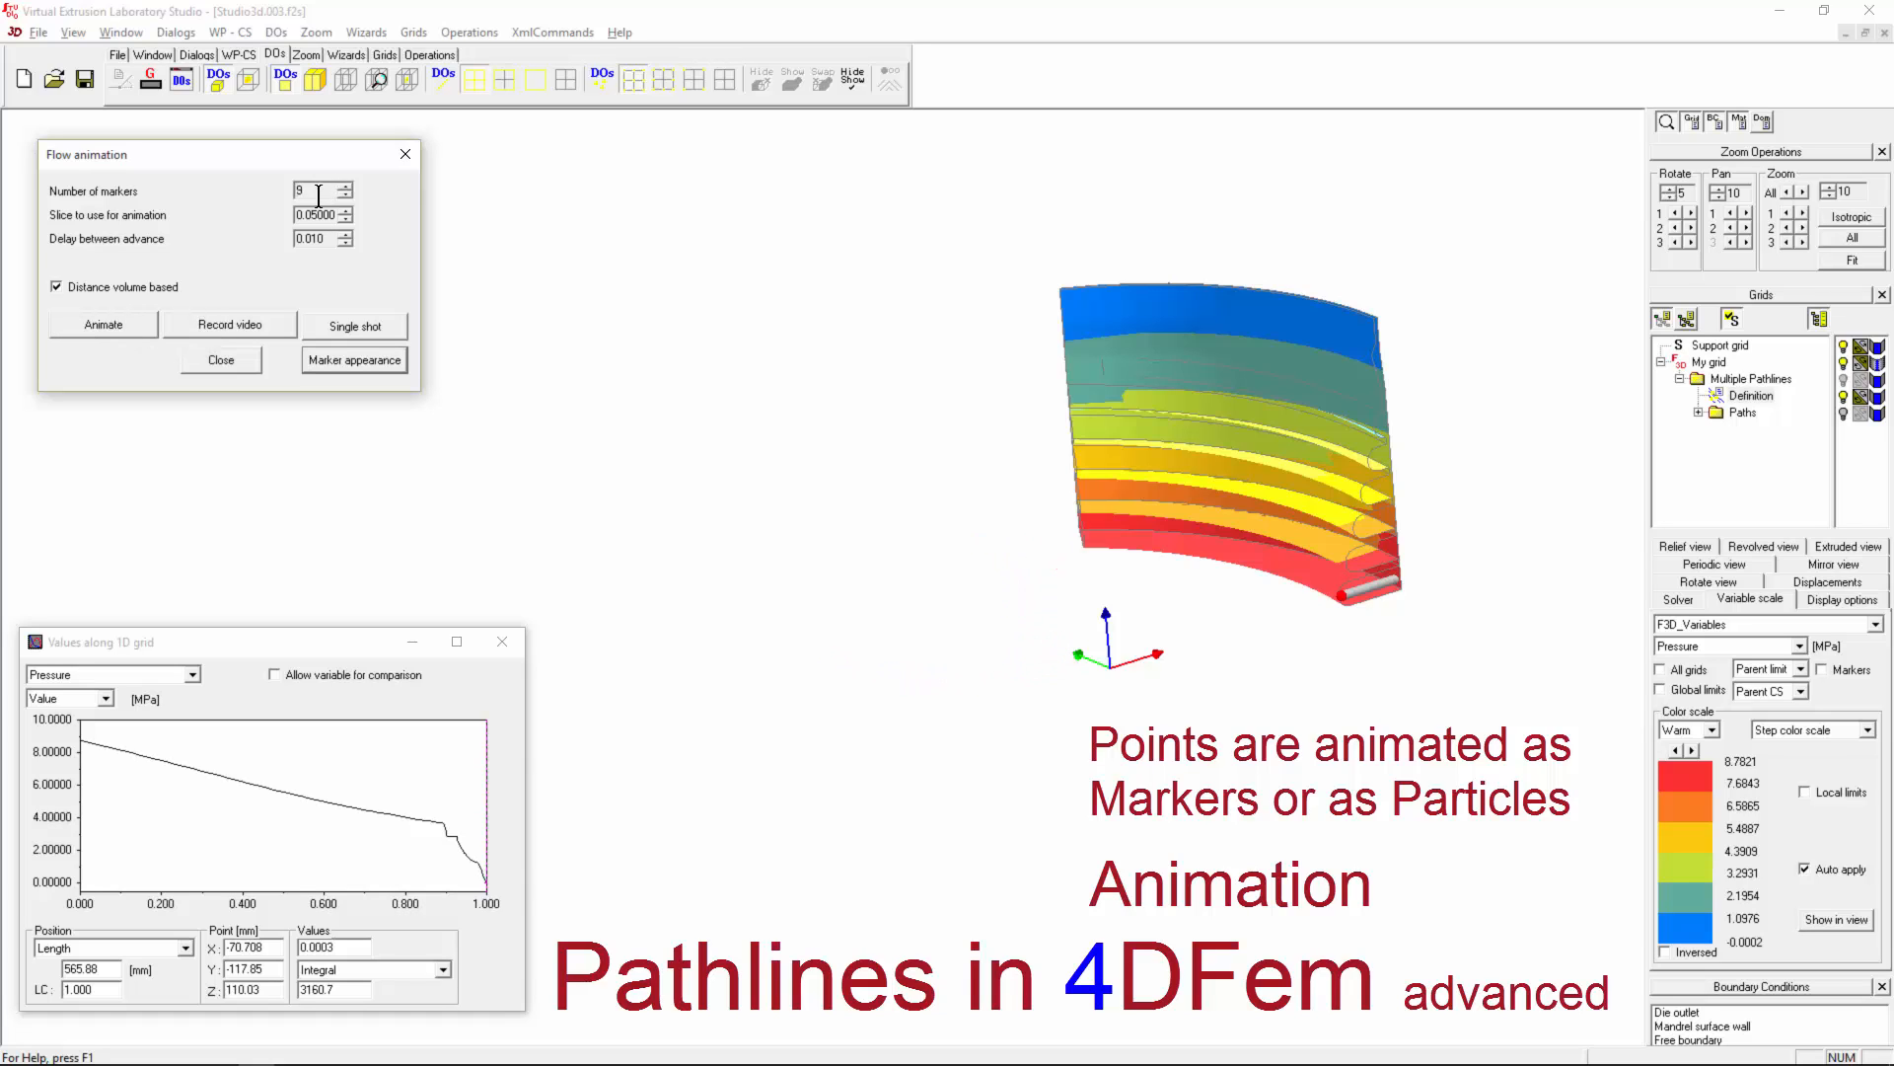
pyautogui.click(115, 328)
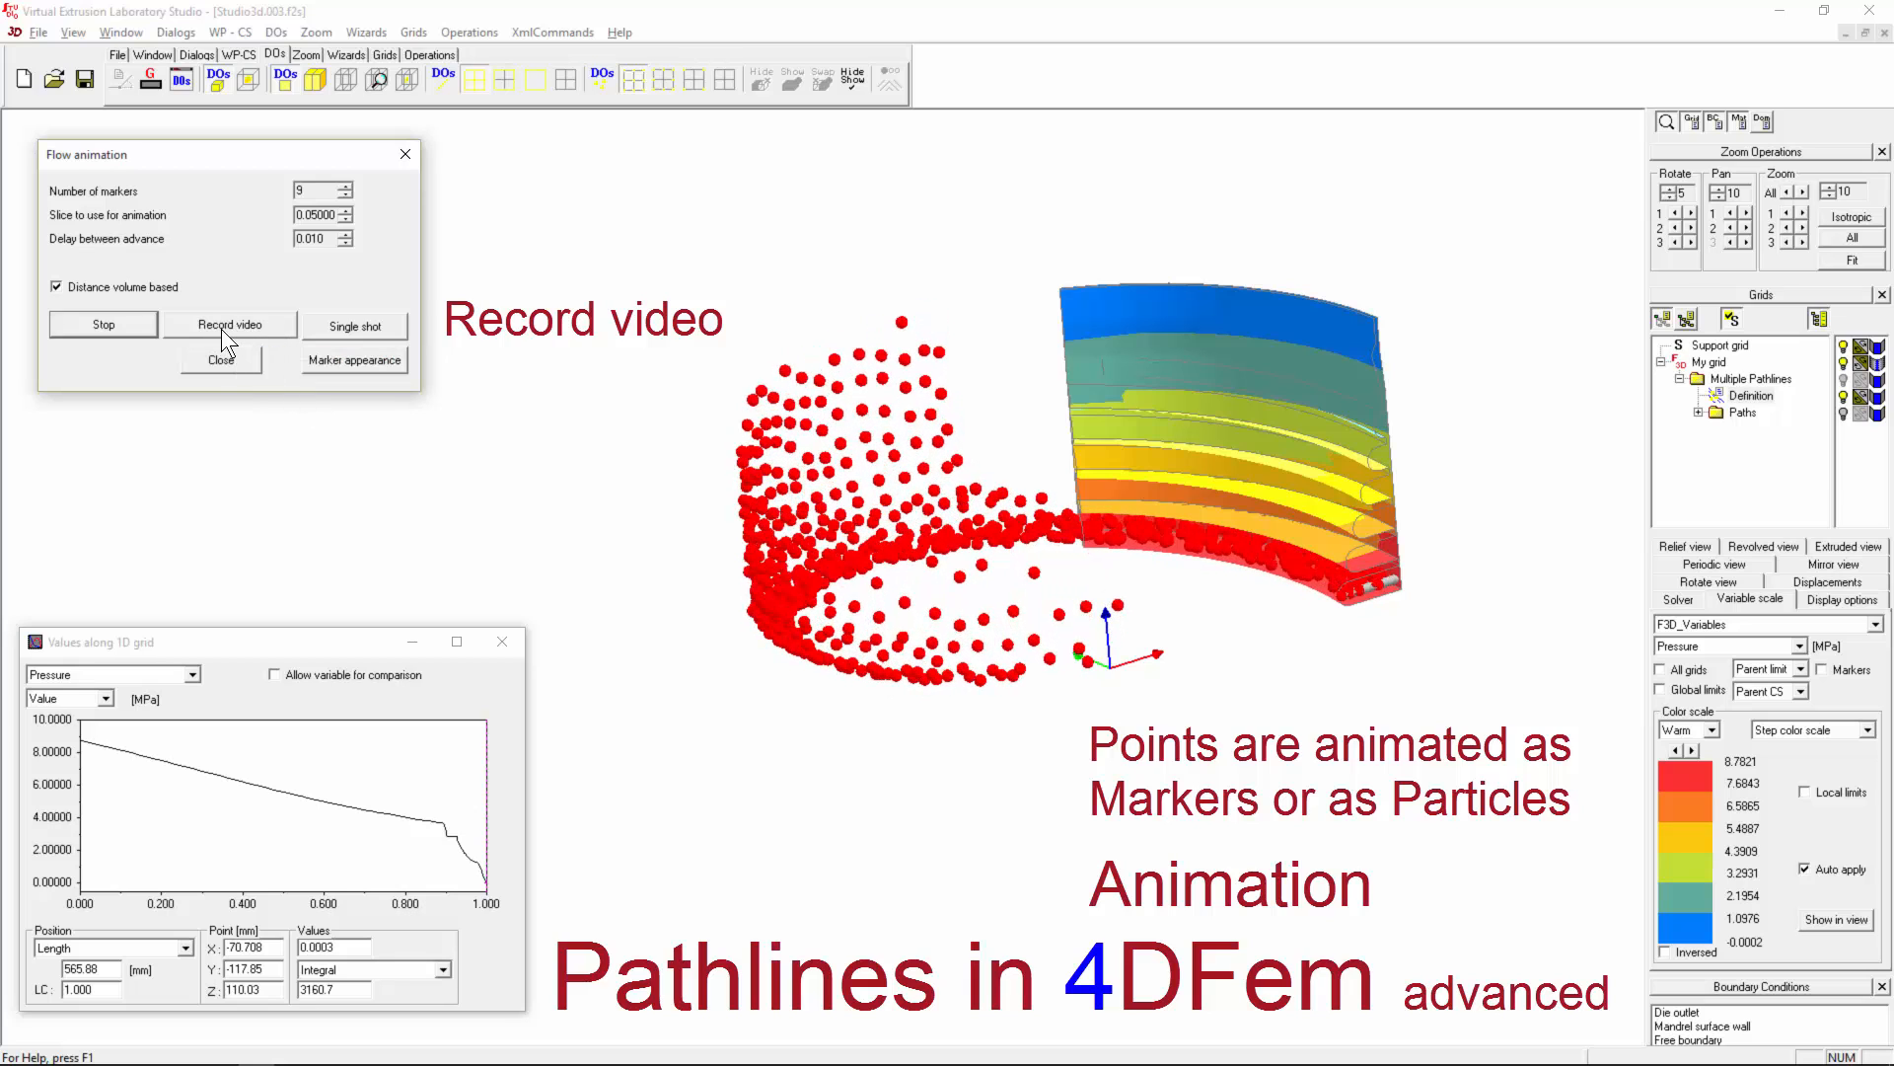
pyautogui.click(91, 324)
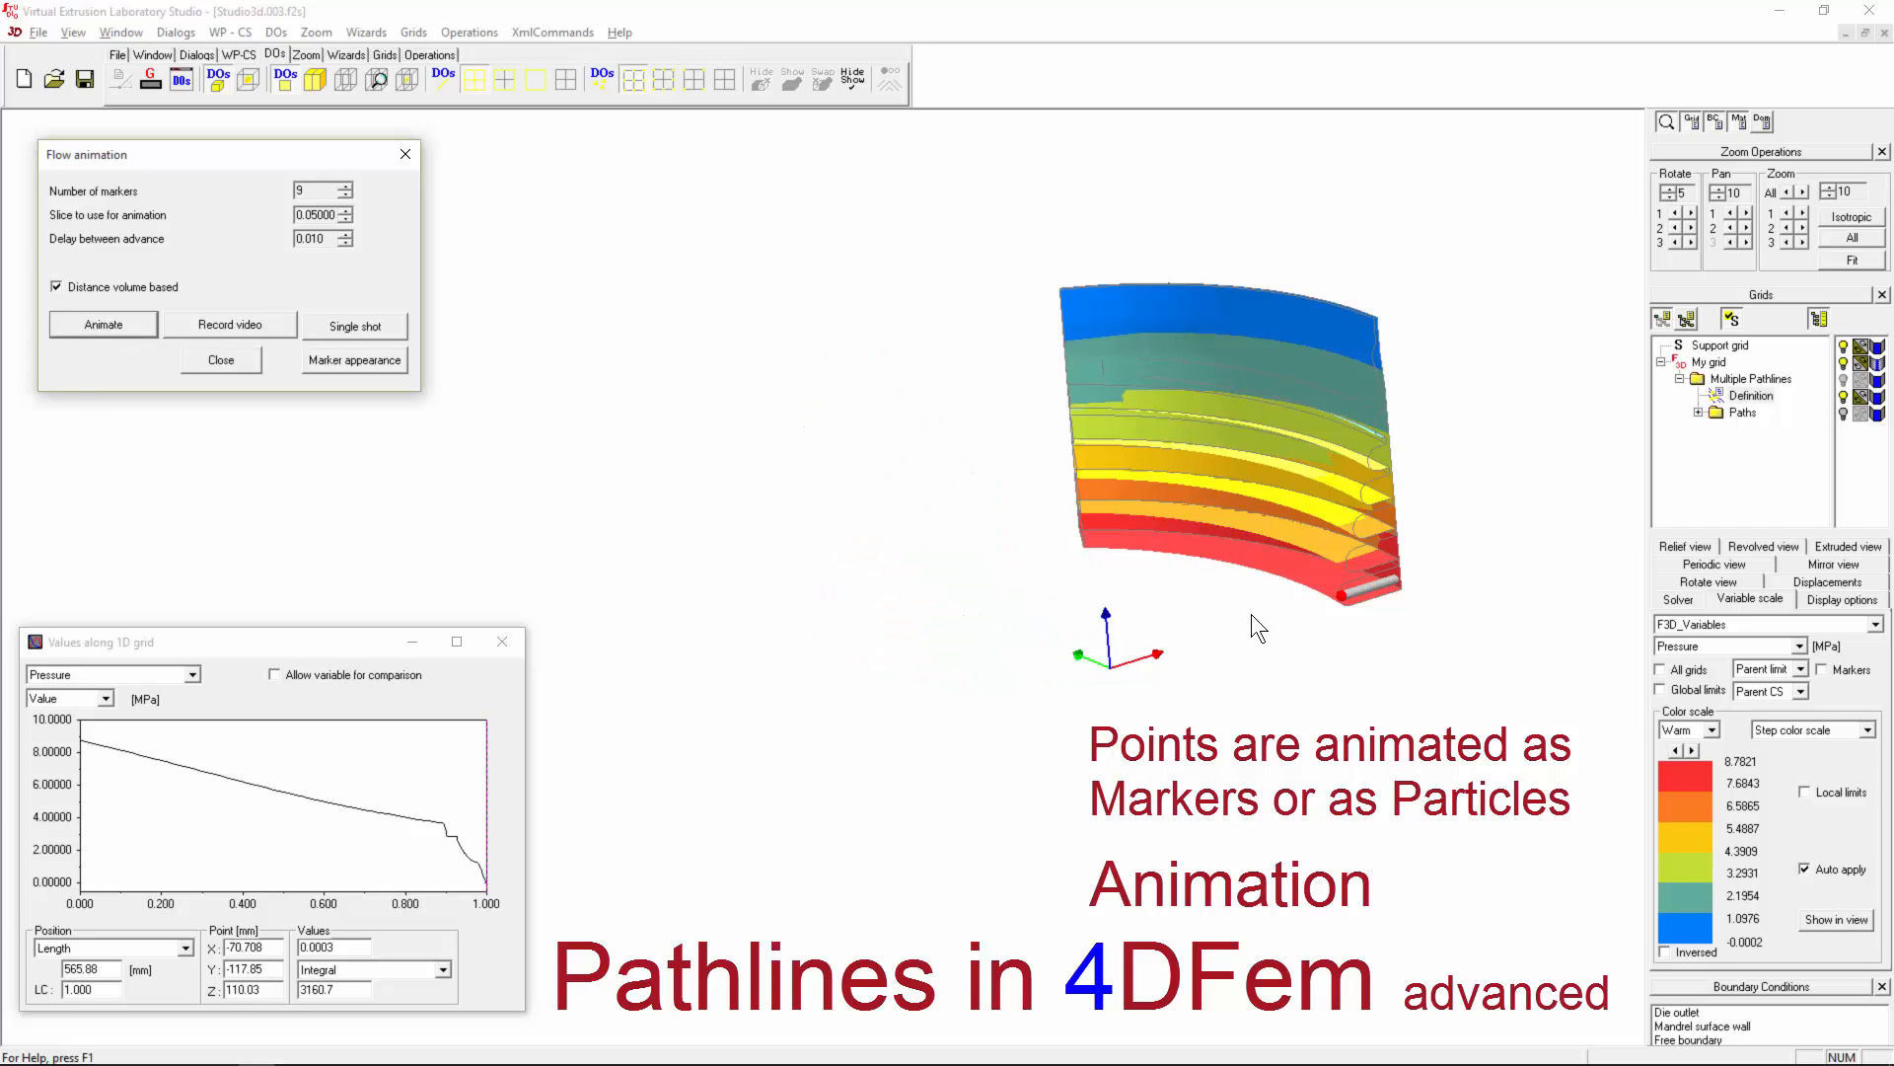
pyautogui.click(250, 363)
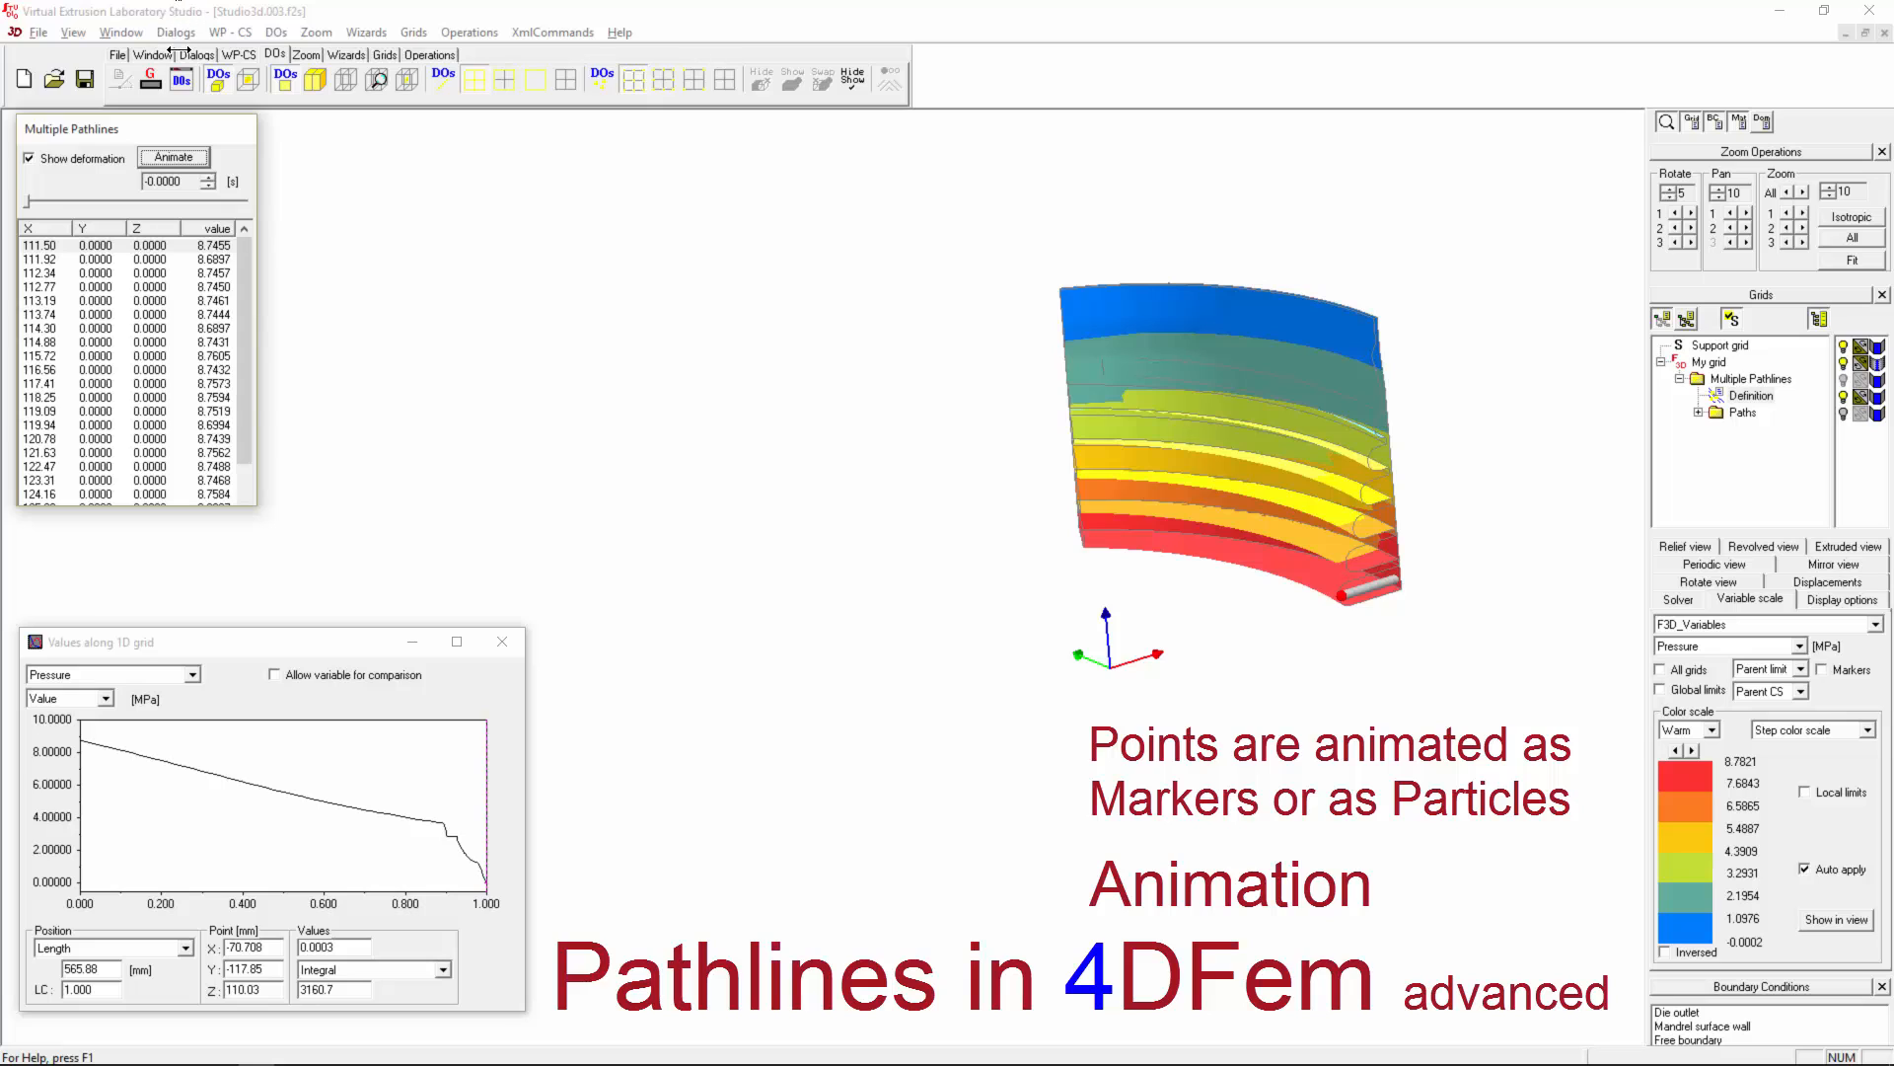
# Step: Display velocity magnitude and set the application's markers to particles only, using scalar balls of 4 pixels
pyautogui.click(196, 55)
pyautogui.click(120, 80)
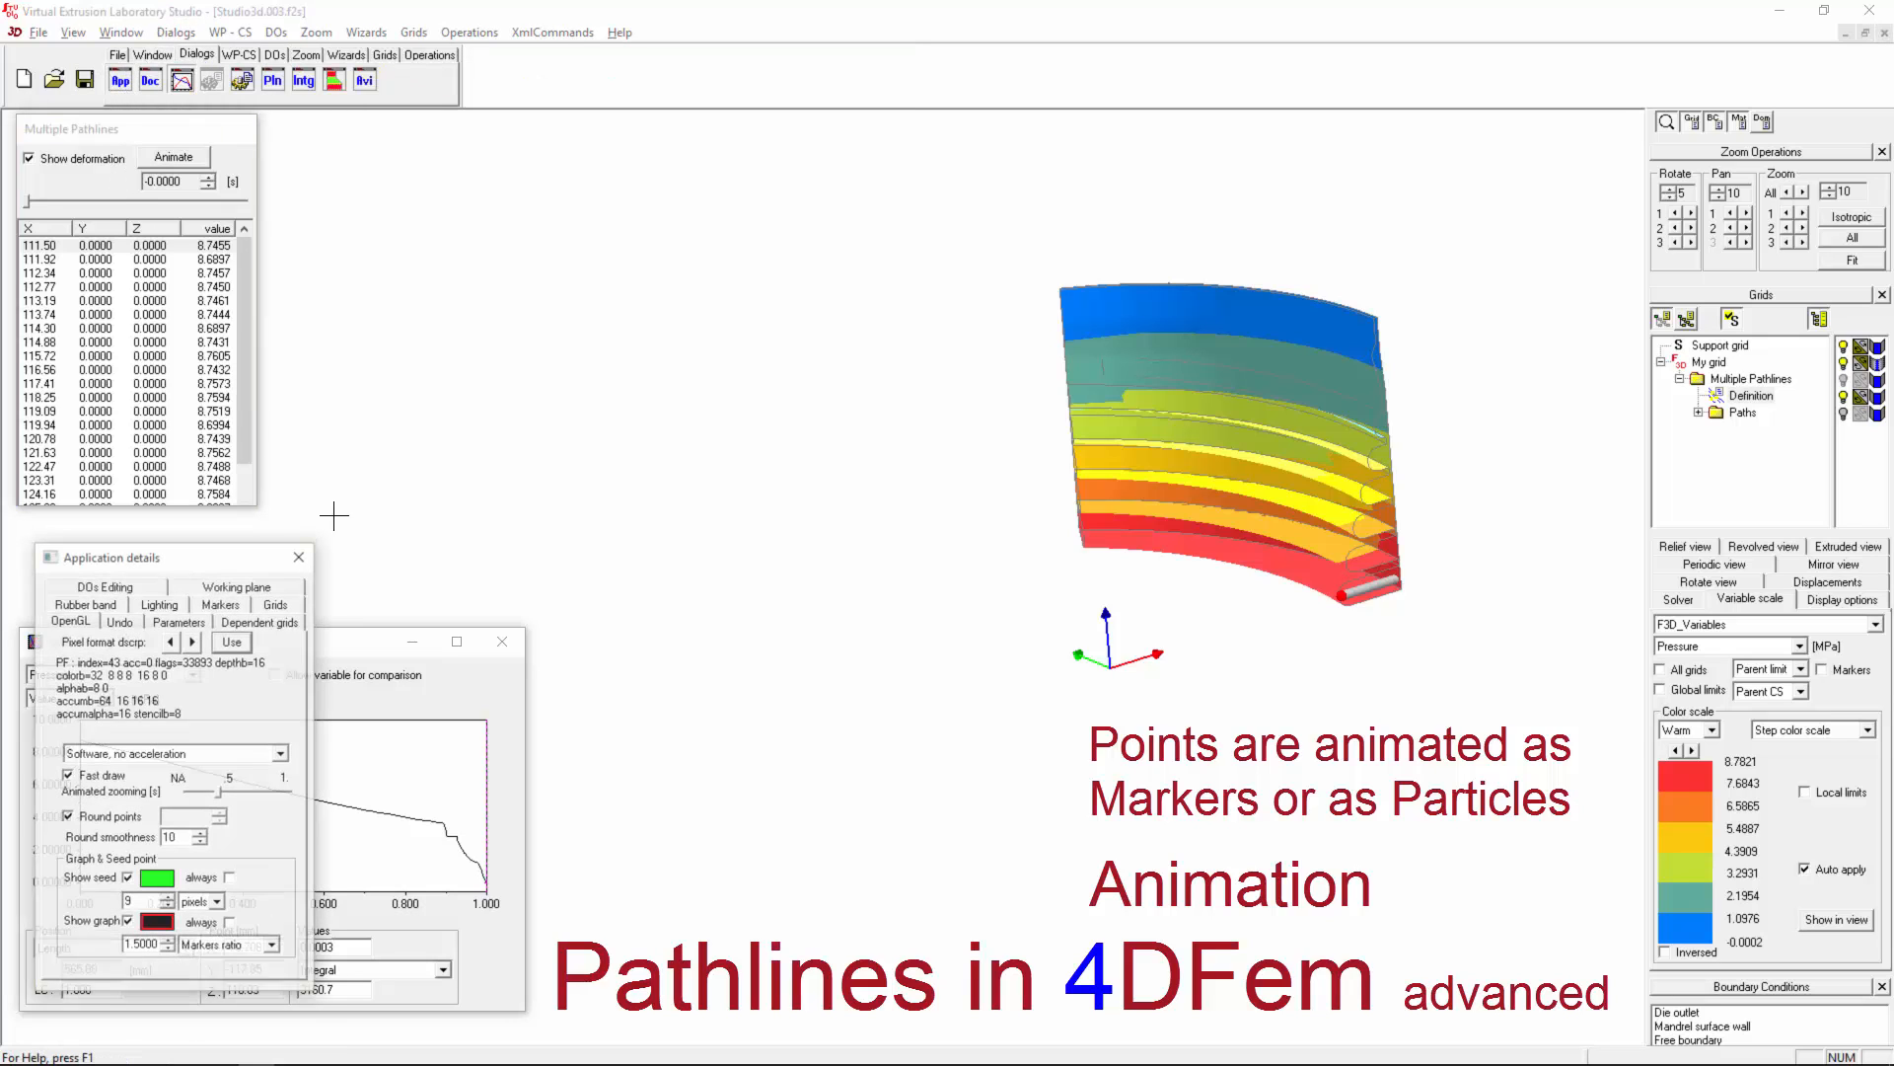
pyautogui.moveTo(204, 545); pyautogui.dragTo(203, 518)
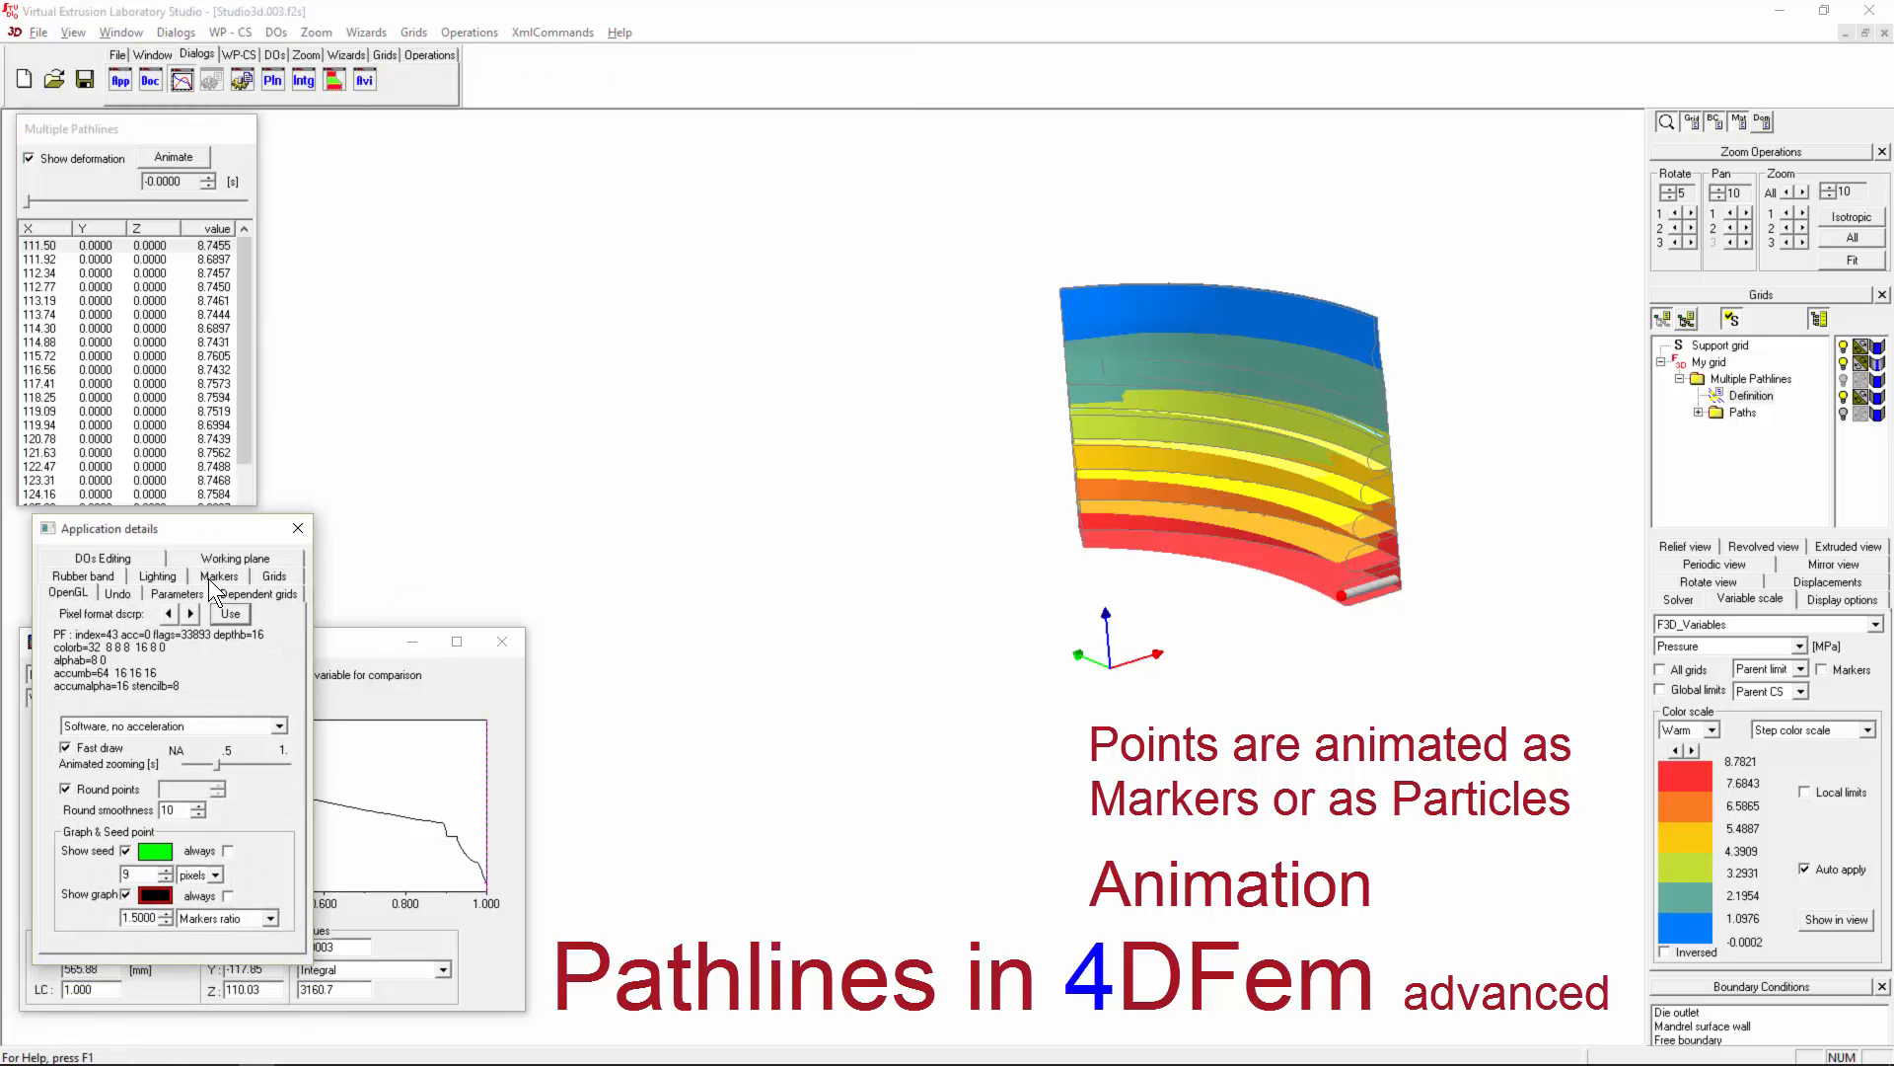
pyautogui.click(212, 578)
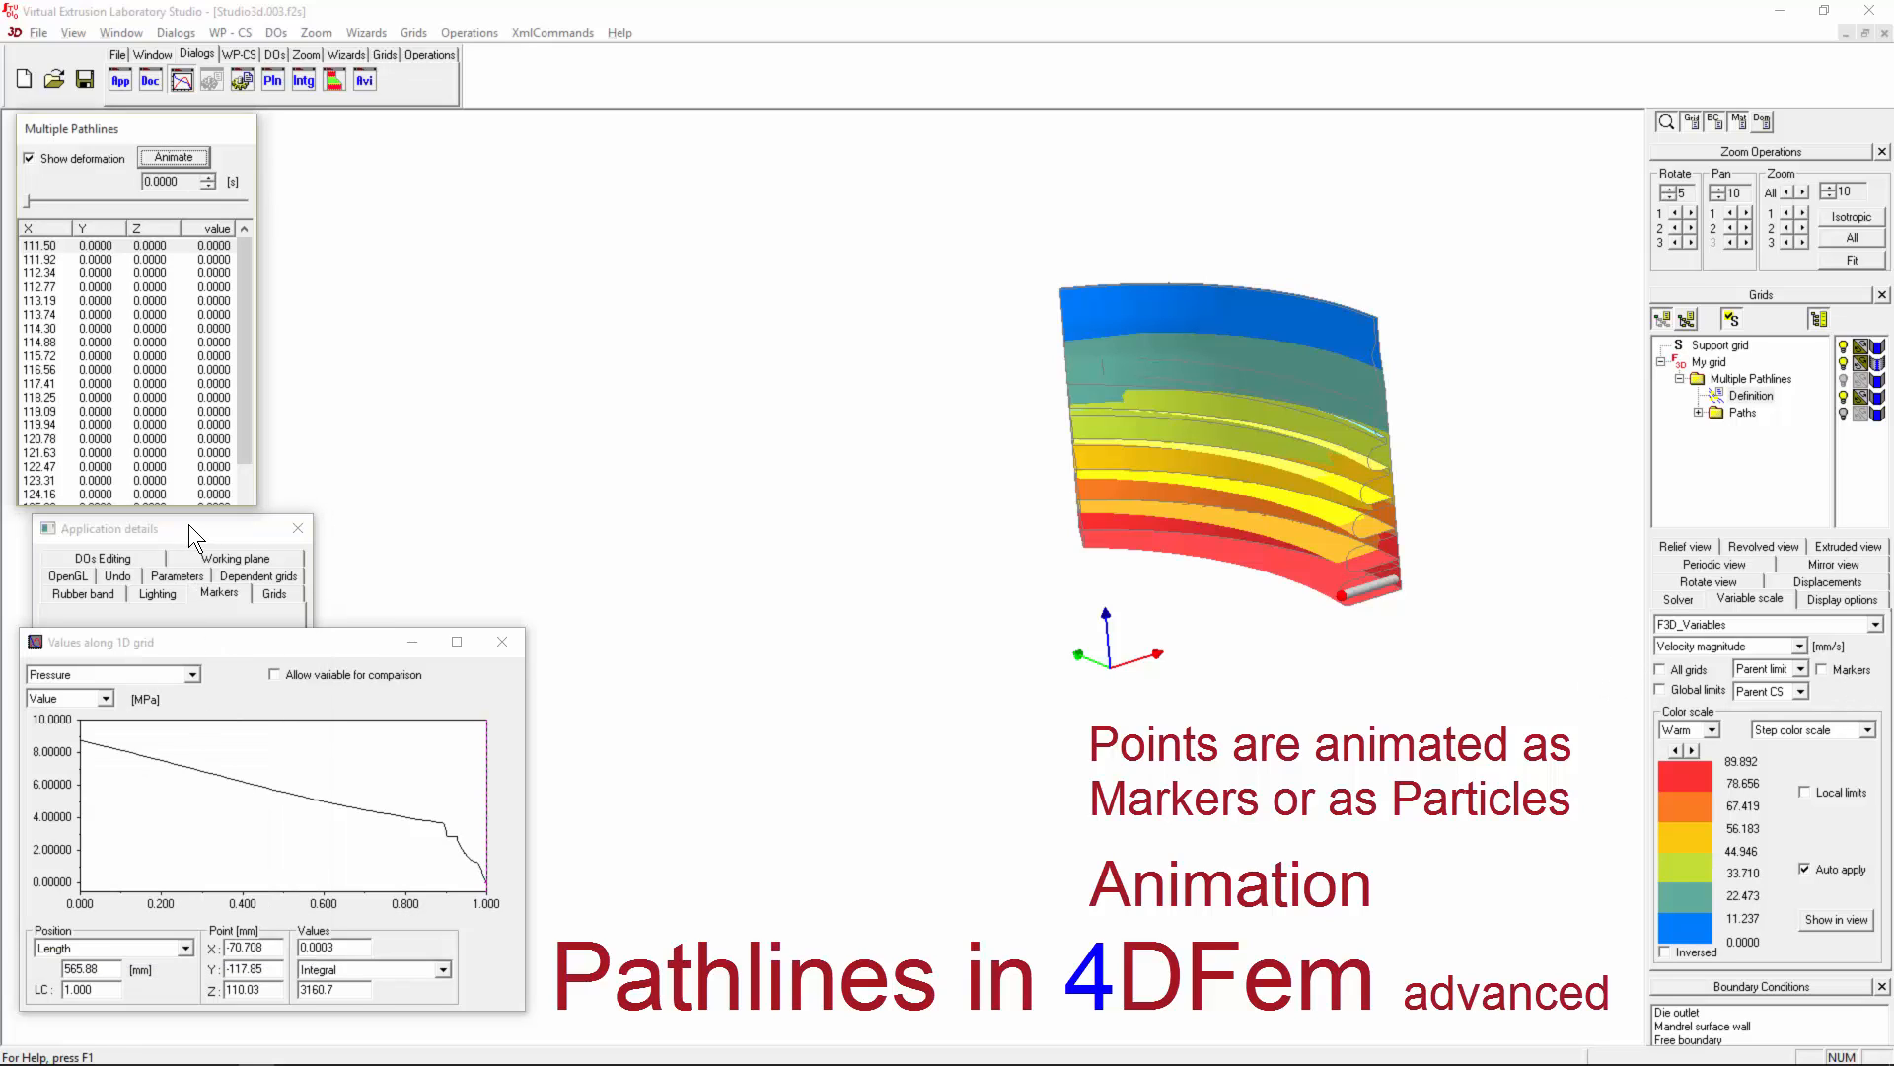
pyautogui.click(190, 528)
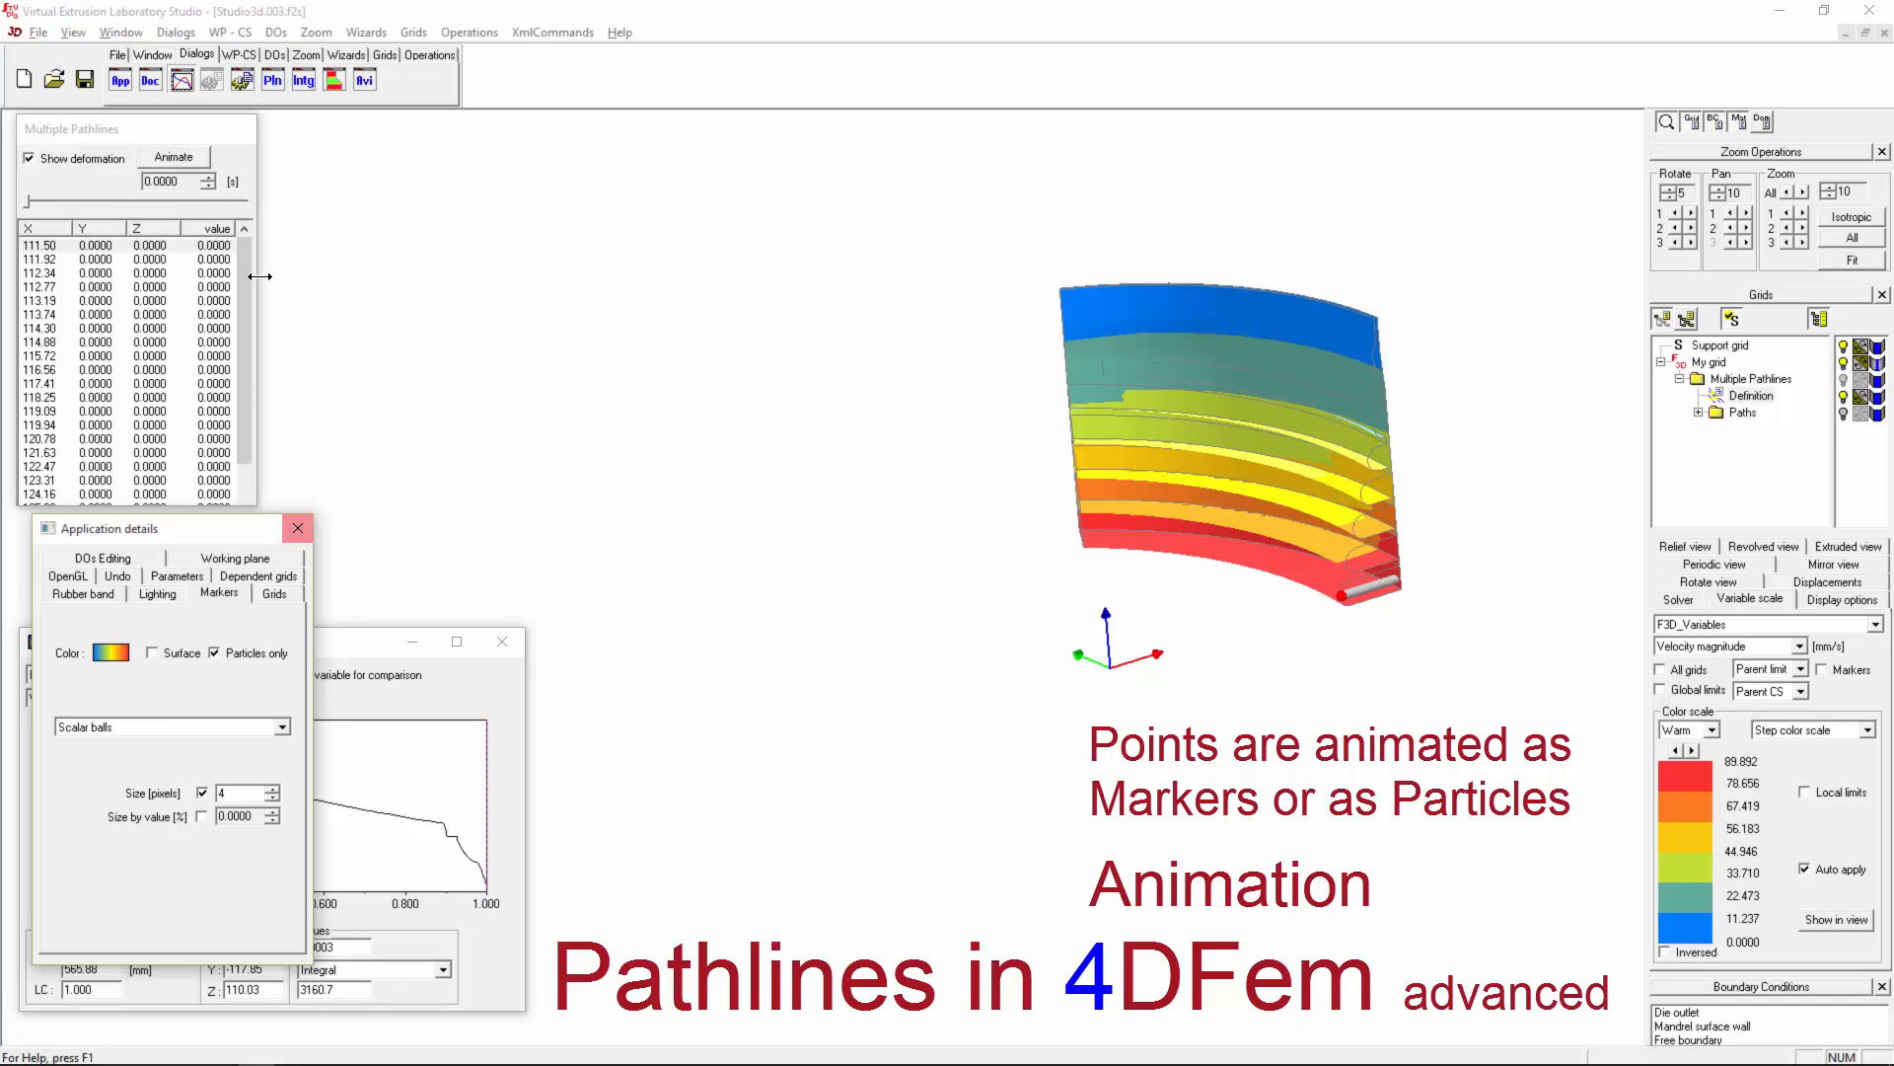
# Step: Play the flow animation with the seed points shown as small particles, then stop it and close its settings
pyautogui.click(188, 160)
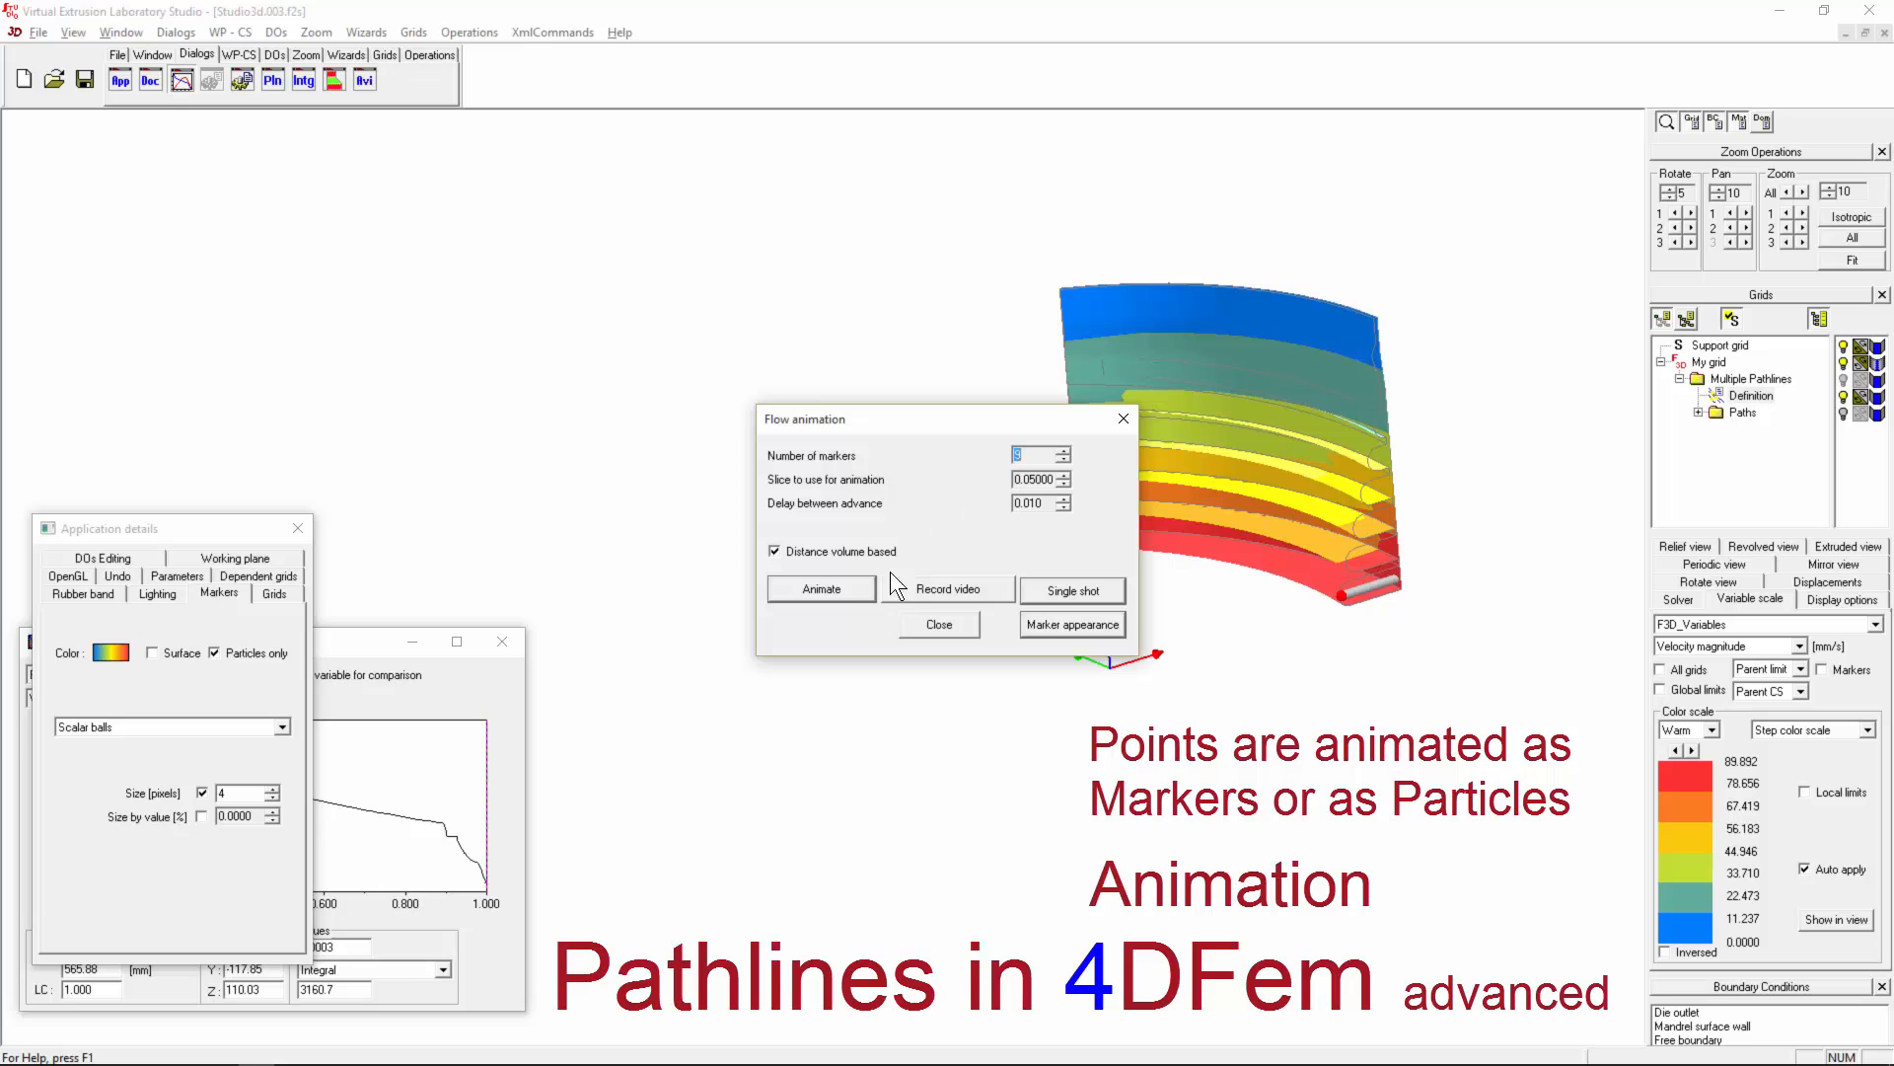
pyautogui.moveTo(941, 419); pyautogui.dragTo(277, 170)
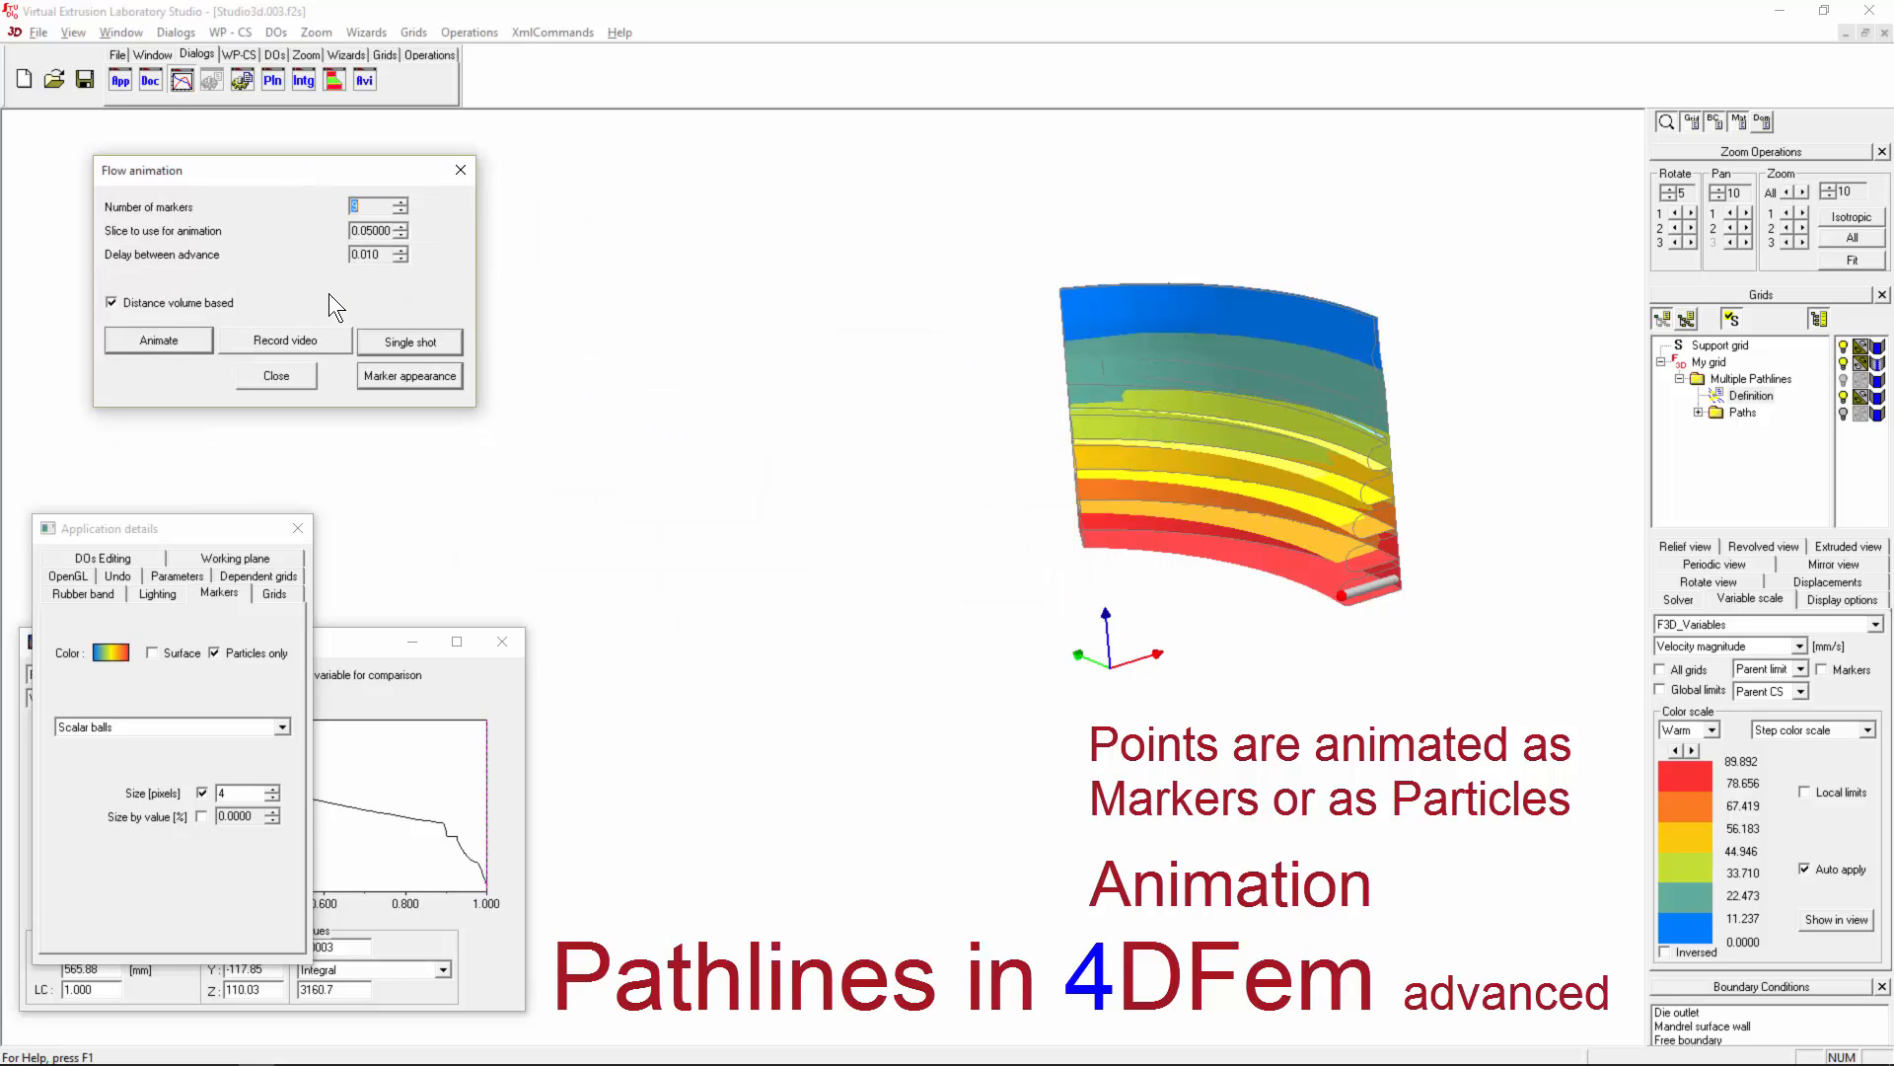
pyautogui.click(201, 342)
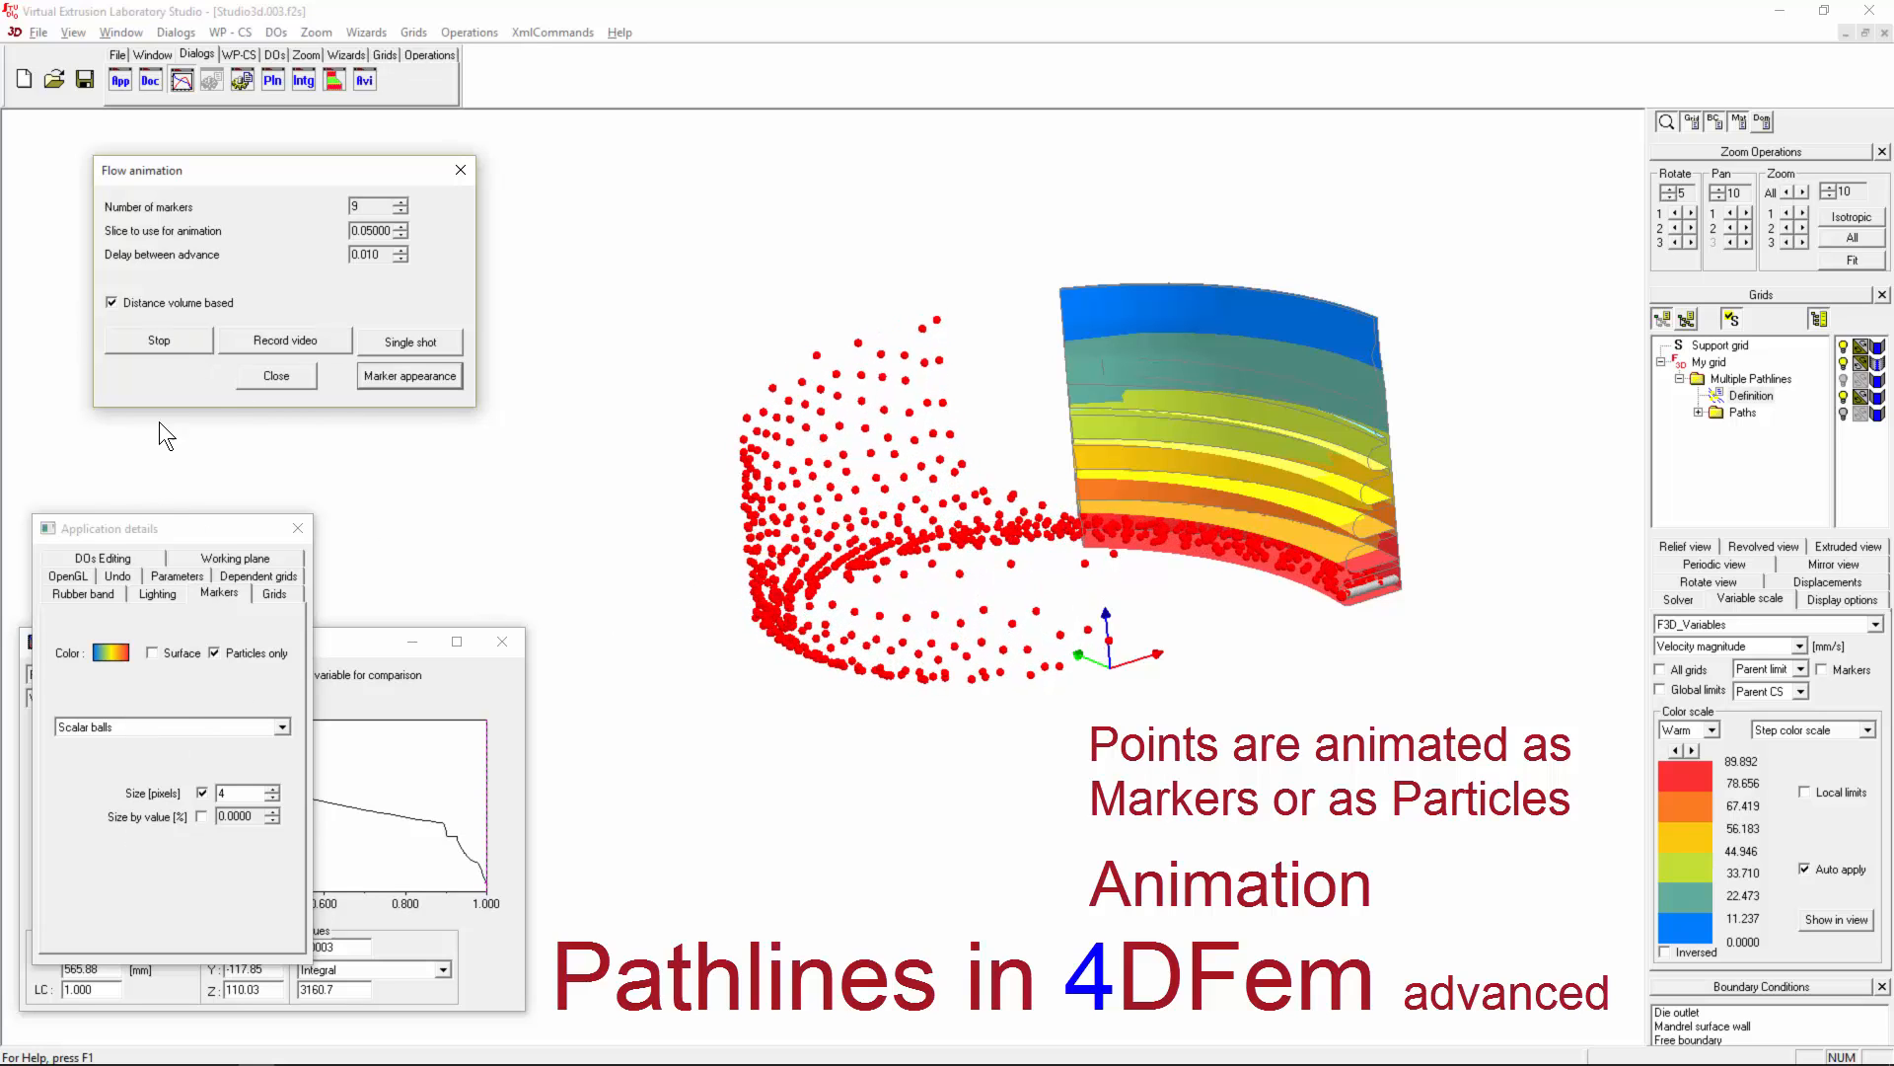
pyautogui.click(181, 343)
pyautogui.click(276, 372)
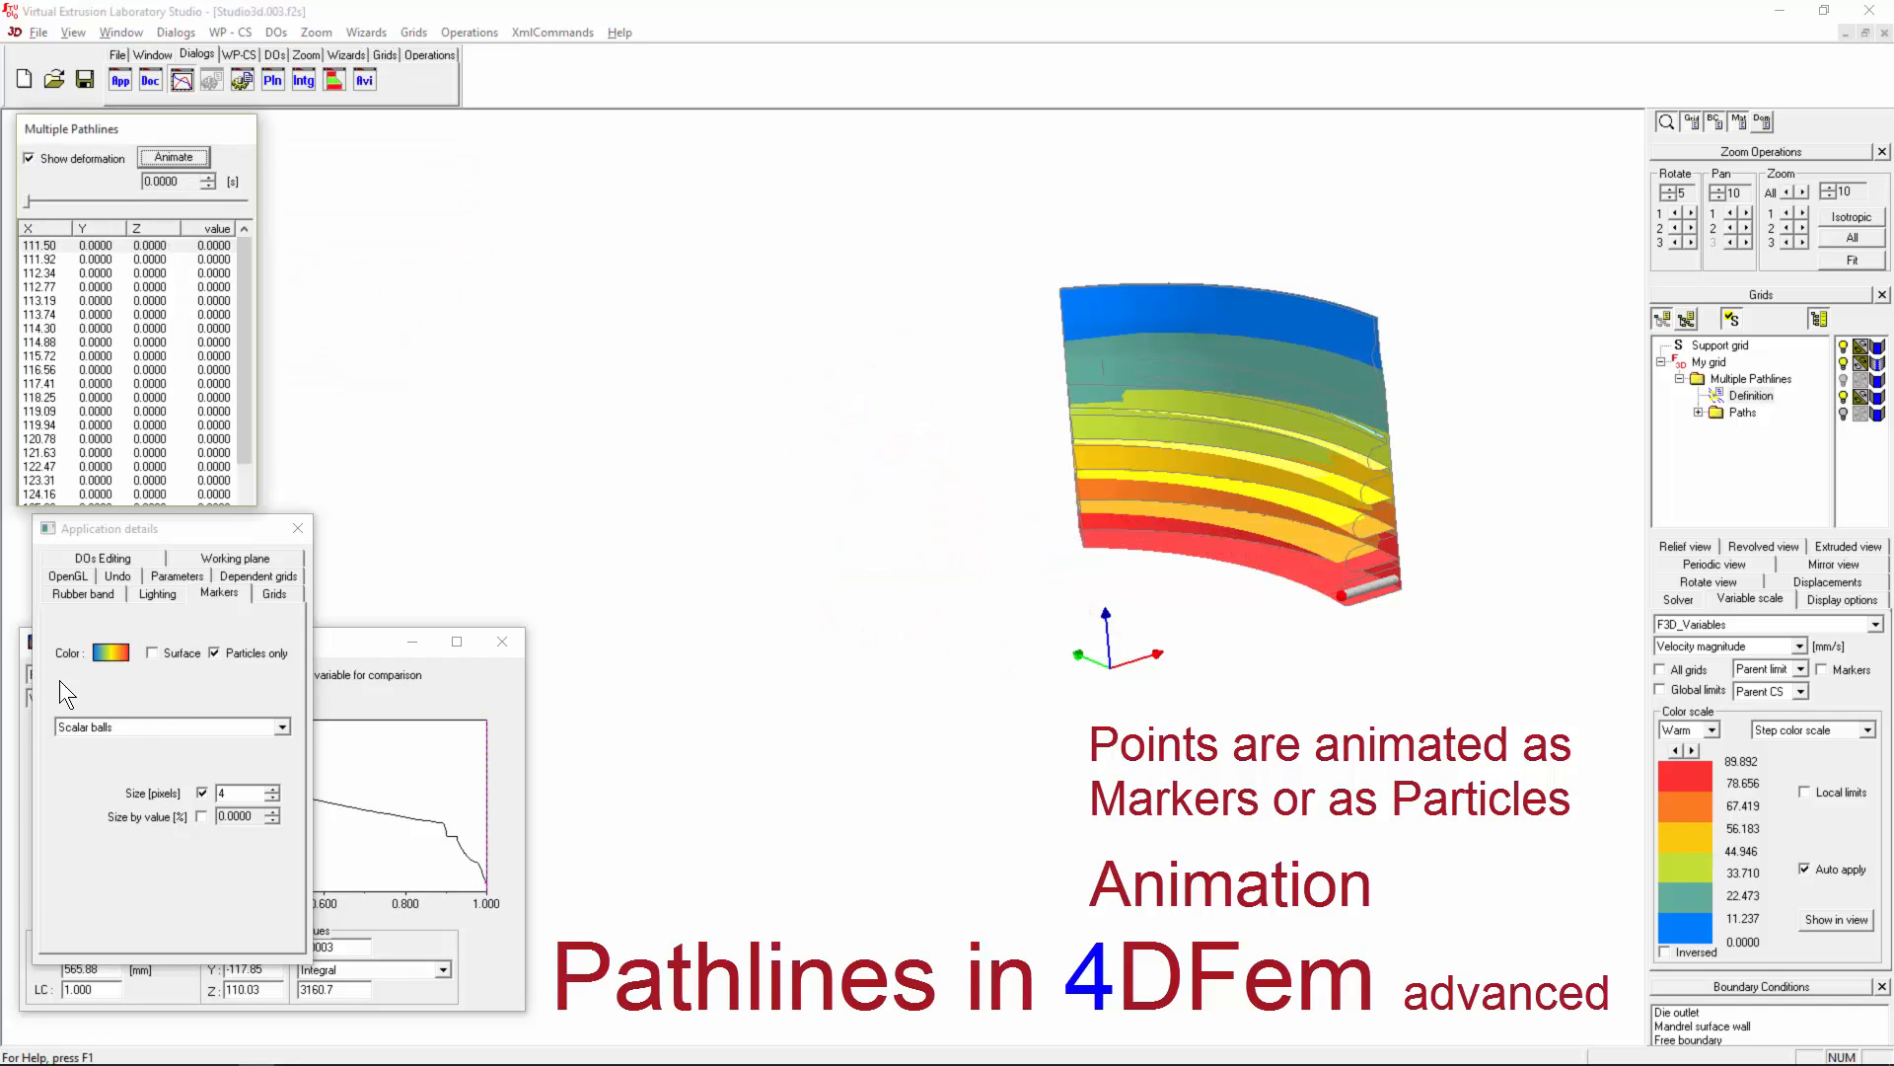
# Step: Turn off the particles-only marker option and play the flow animation with arrow markers, stopping and closing it when viewed
pyautogui.click(241, 652)
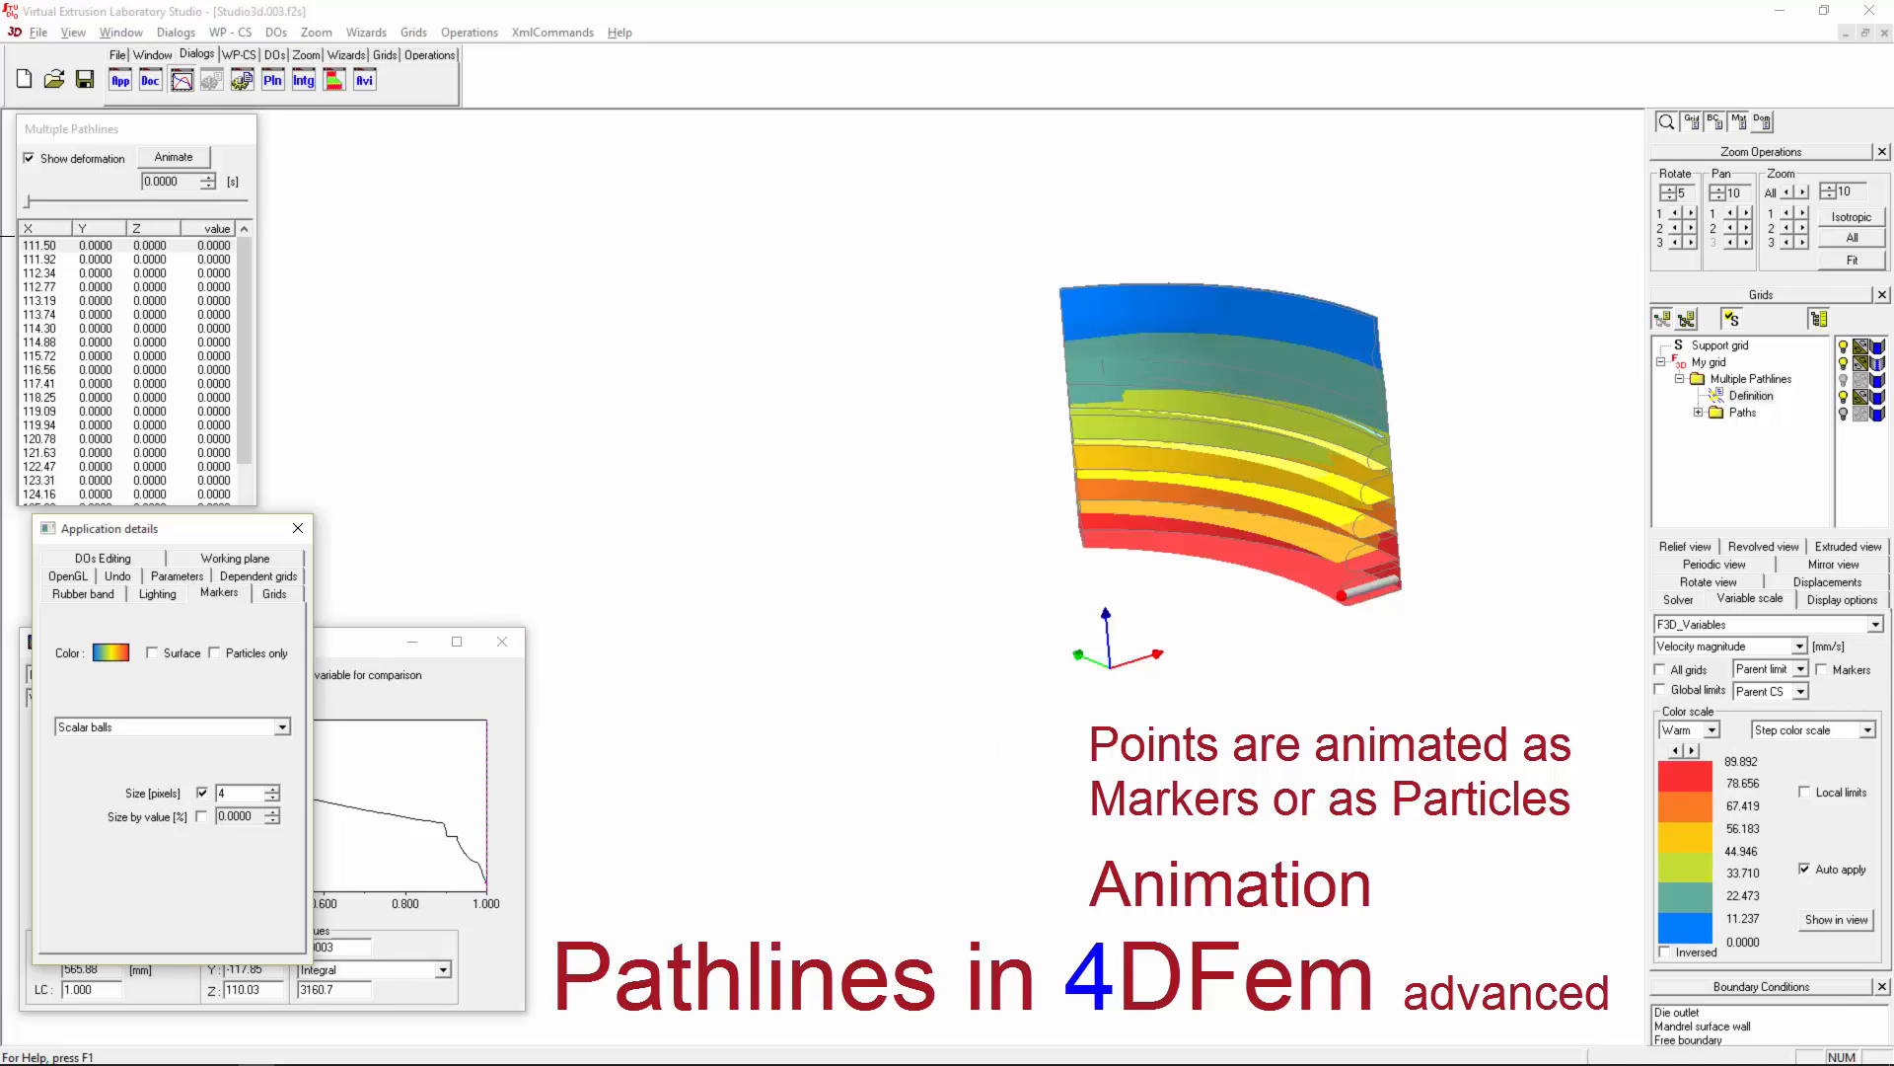
pyautogui.click(173, 157)
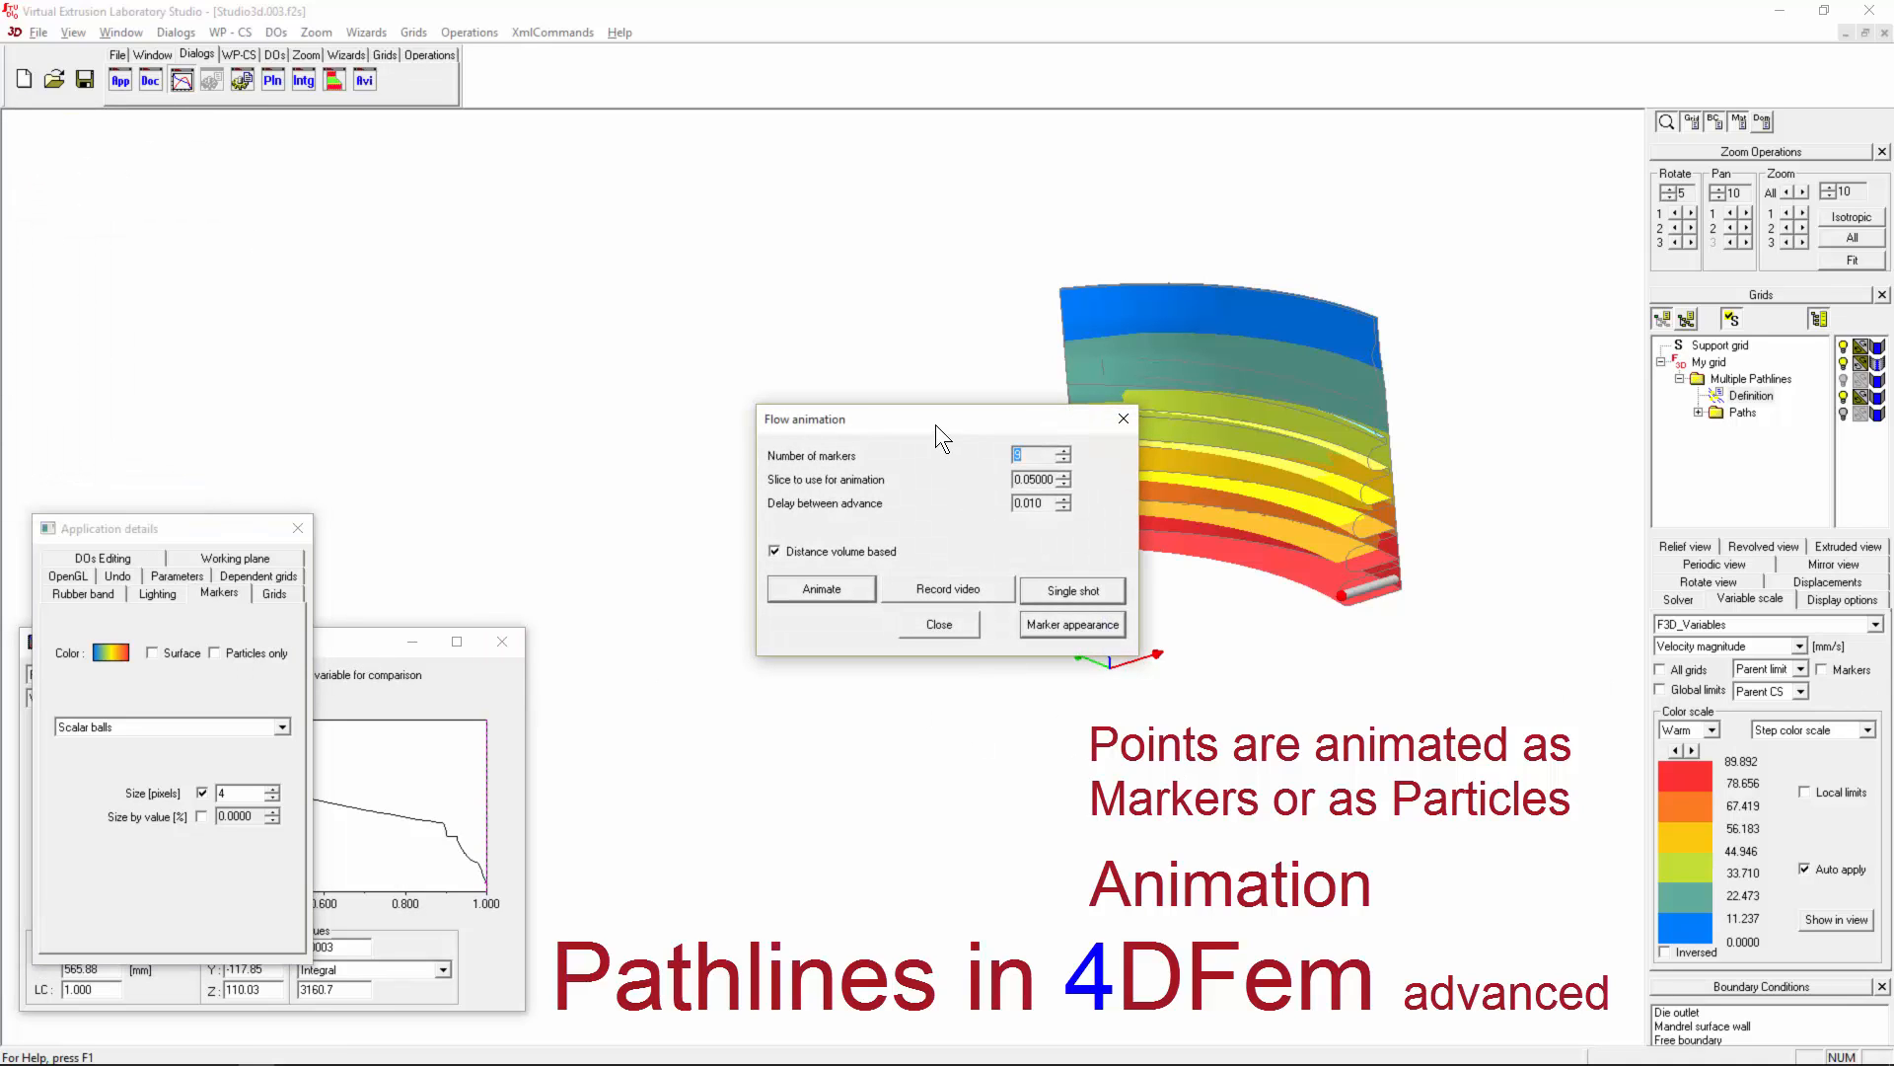
pyautogui.moveTo(936, 424); pyautogui.dragTo(253, 177)
pyautogui.click(164, 335)
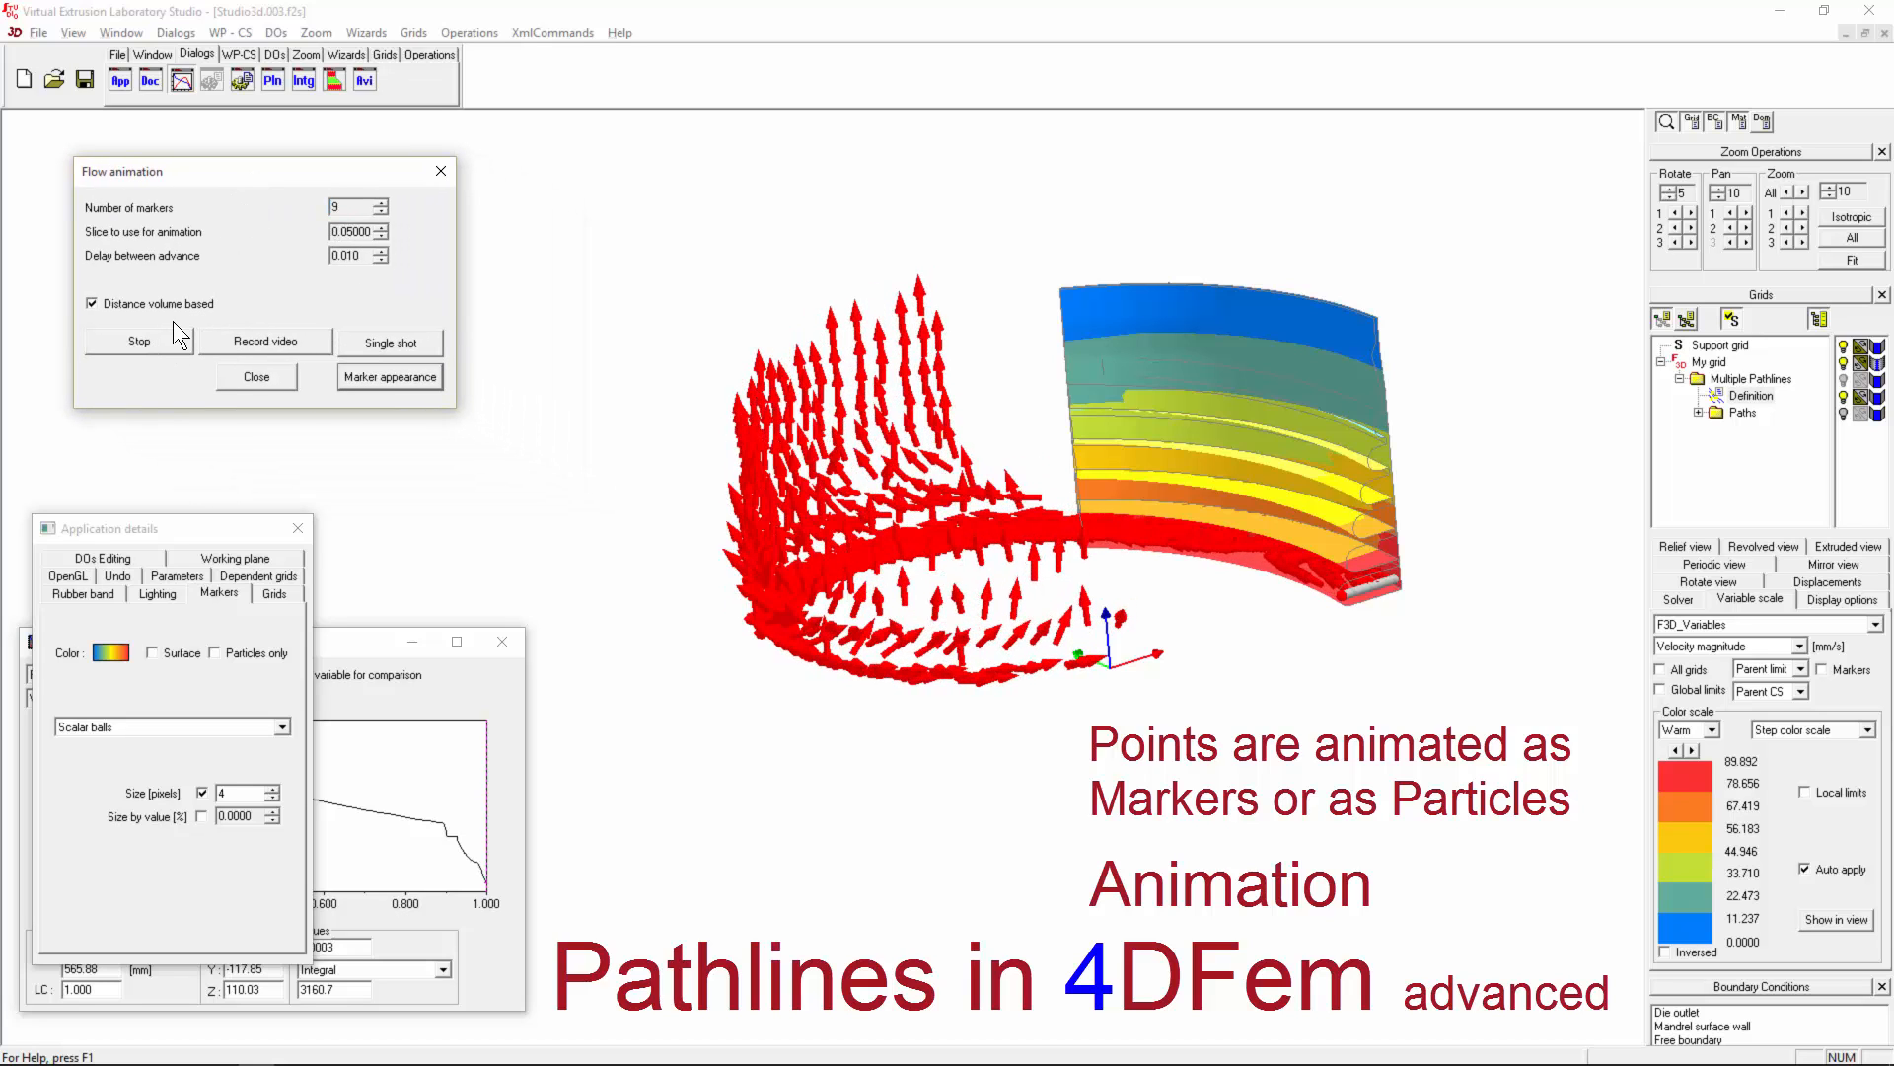
pyautogui.click(168, 335)
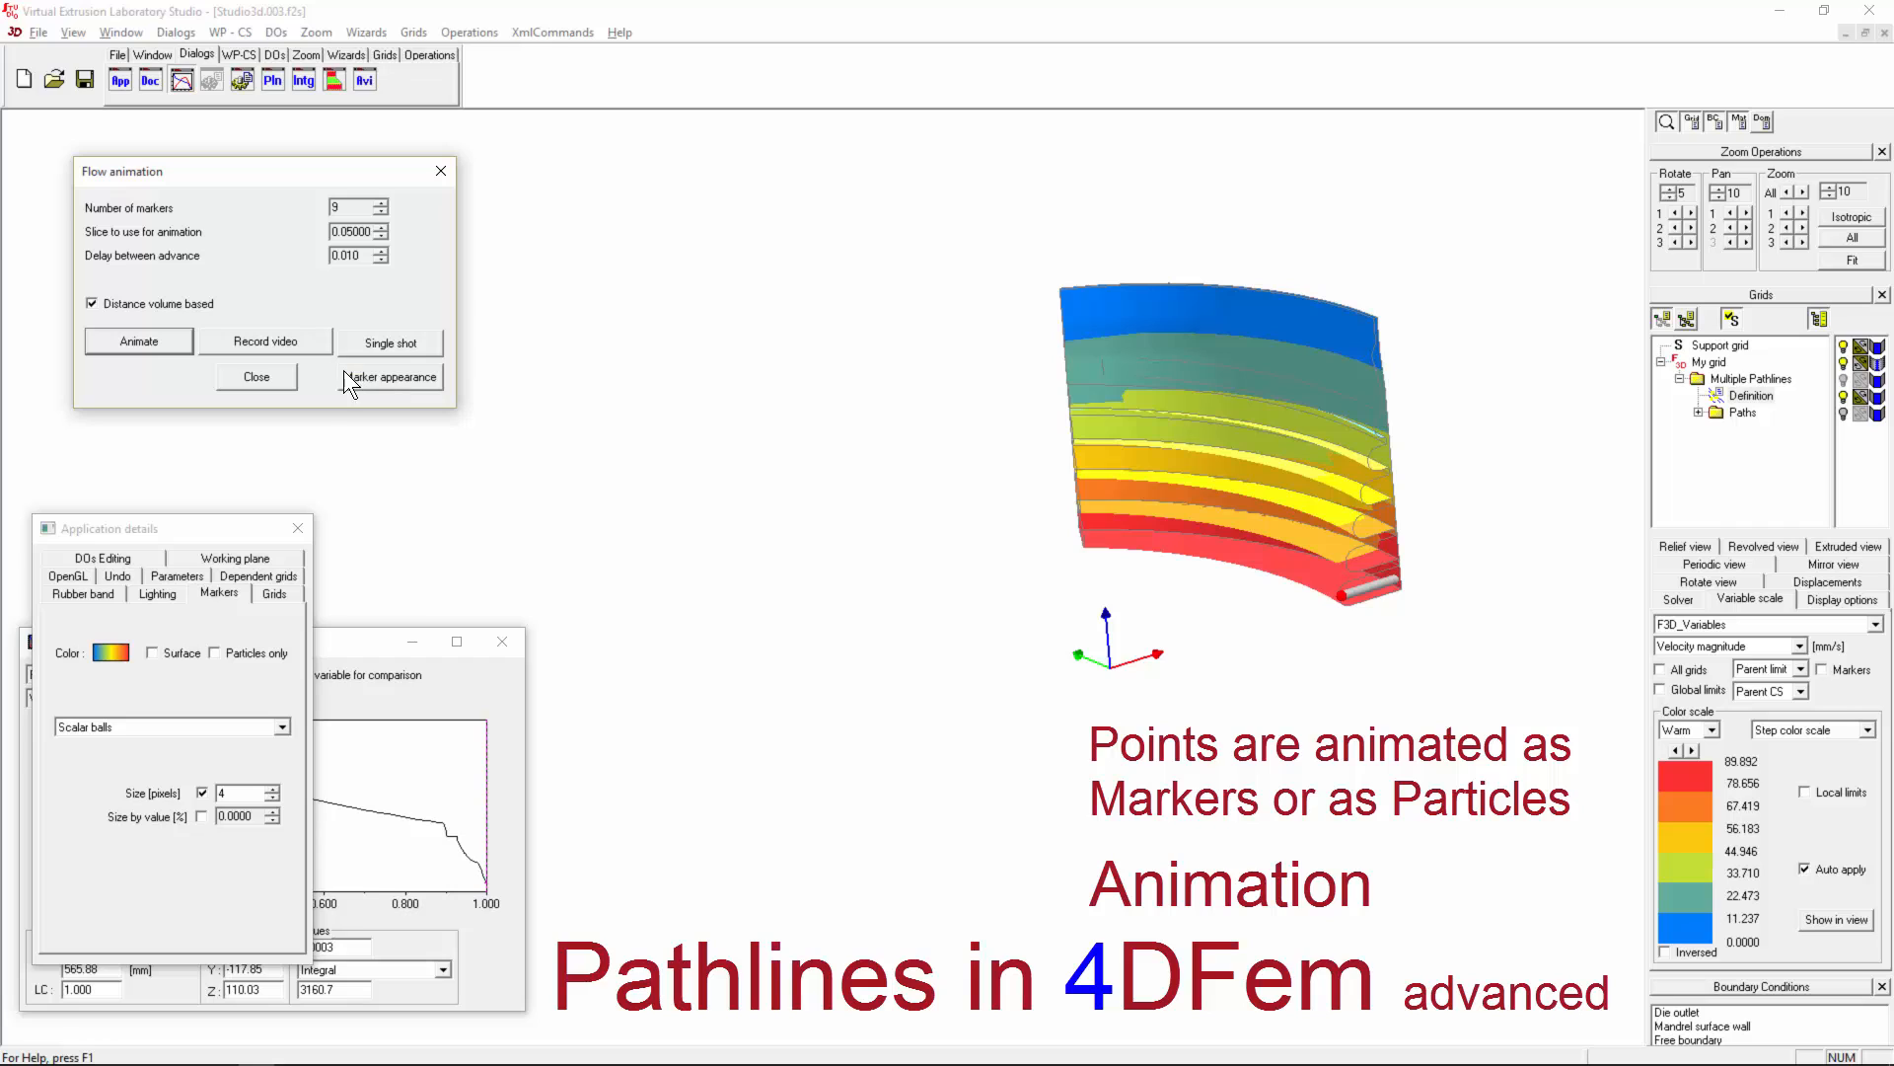
pyautogui.click(275, 375)
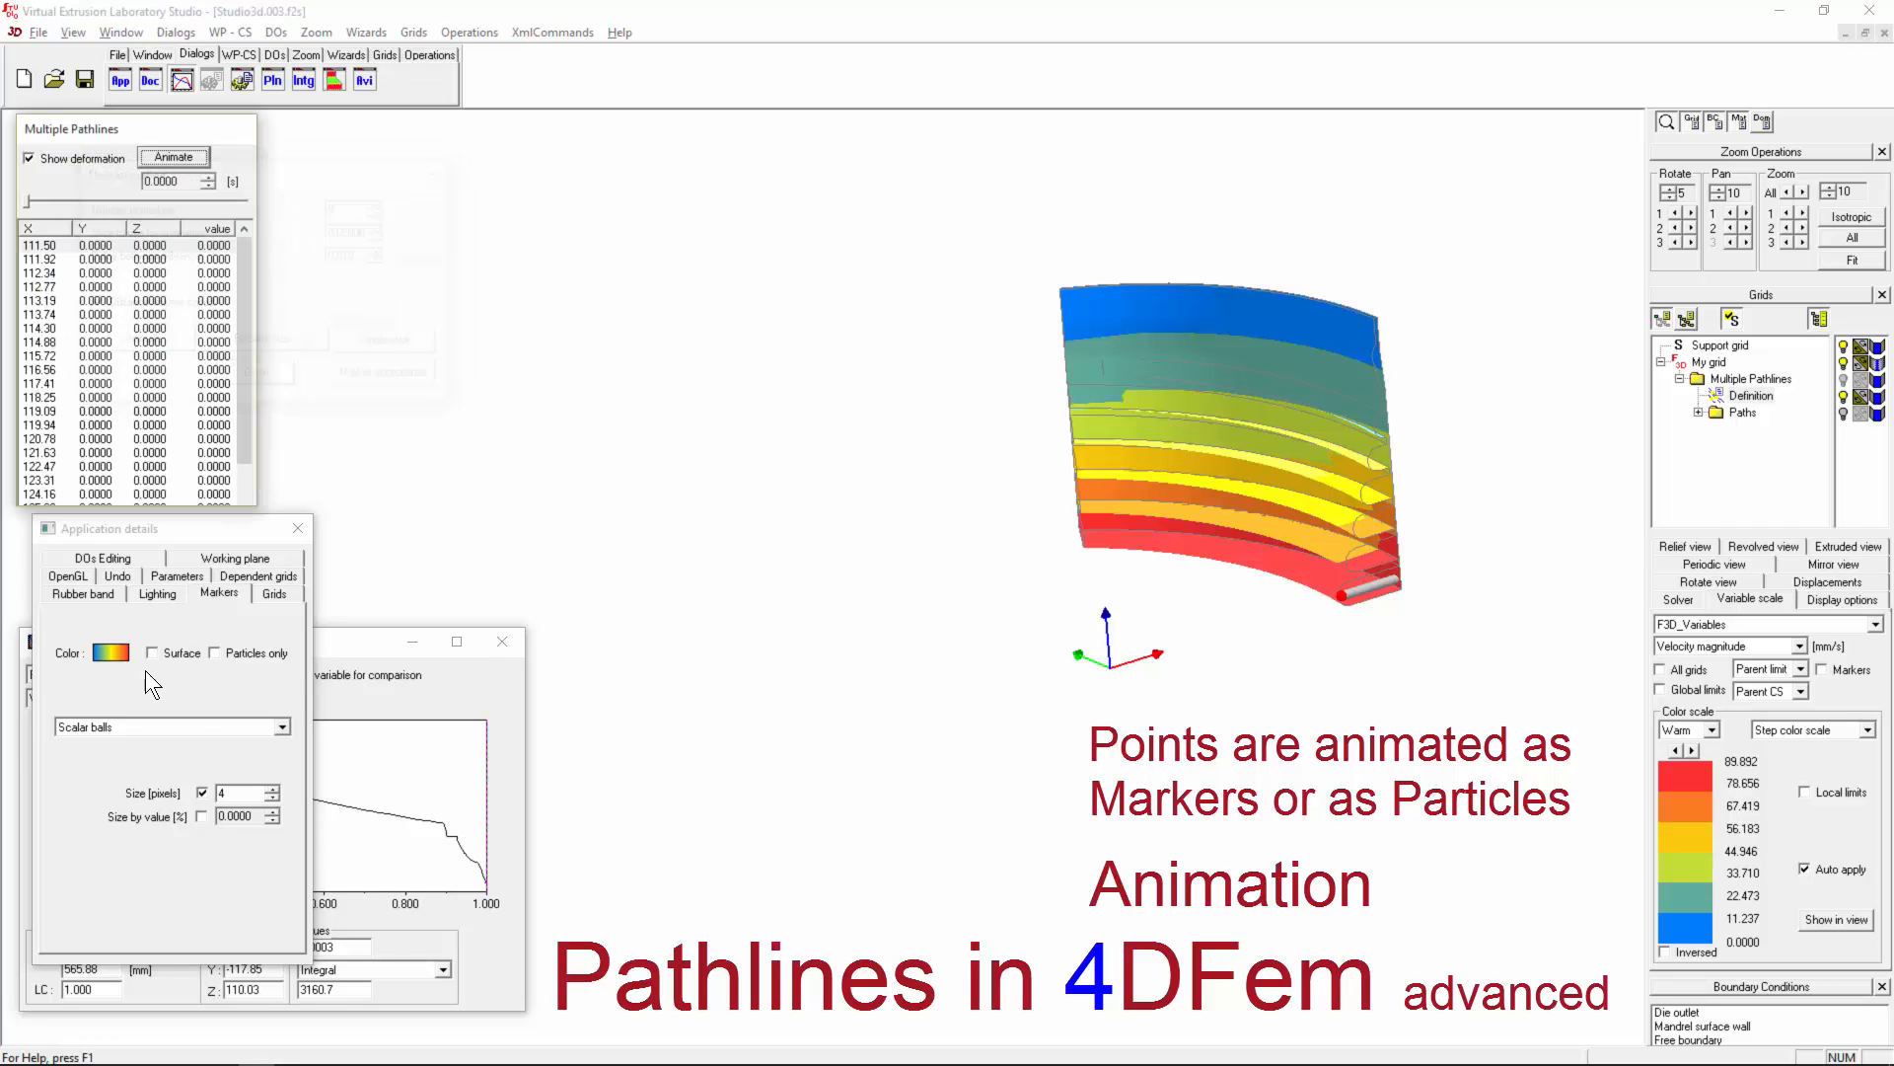
# Step: Switch the marker settings to vector marks and enable scaling of the arrows by value
pyautogui.click(167, 728)
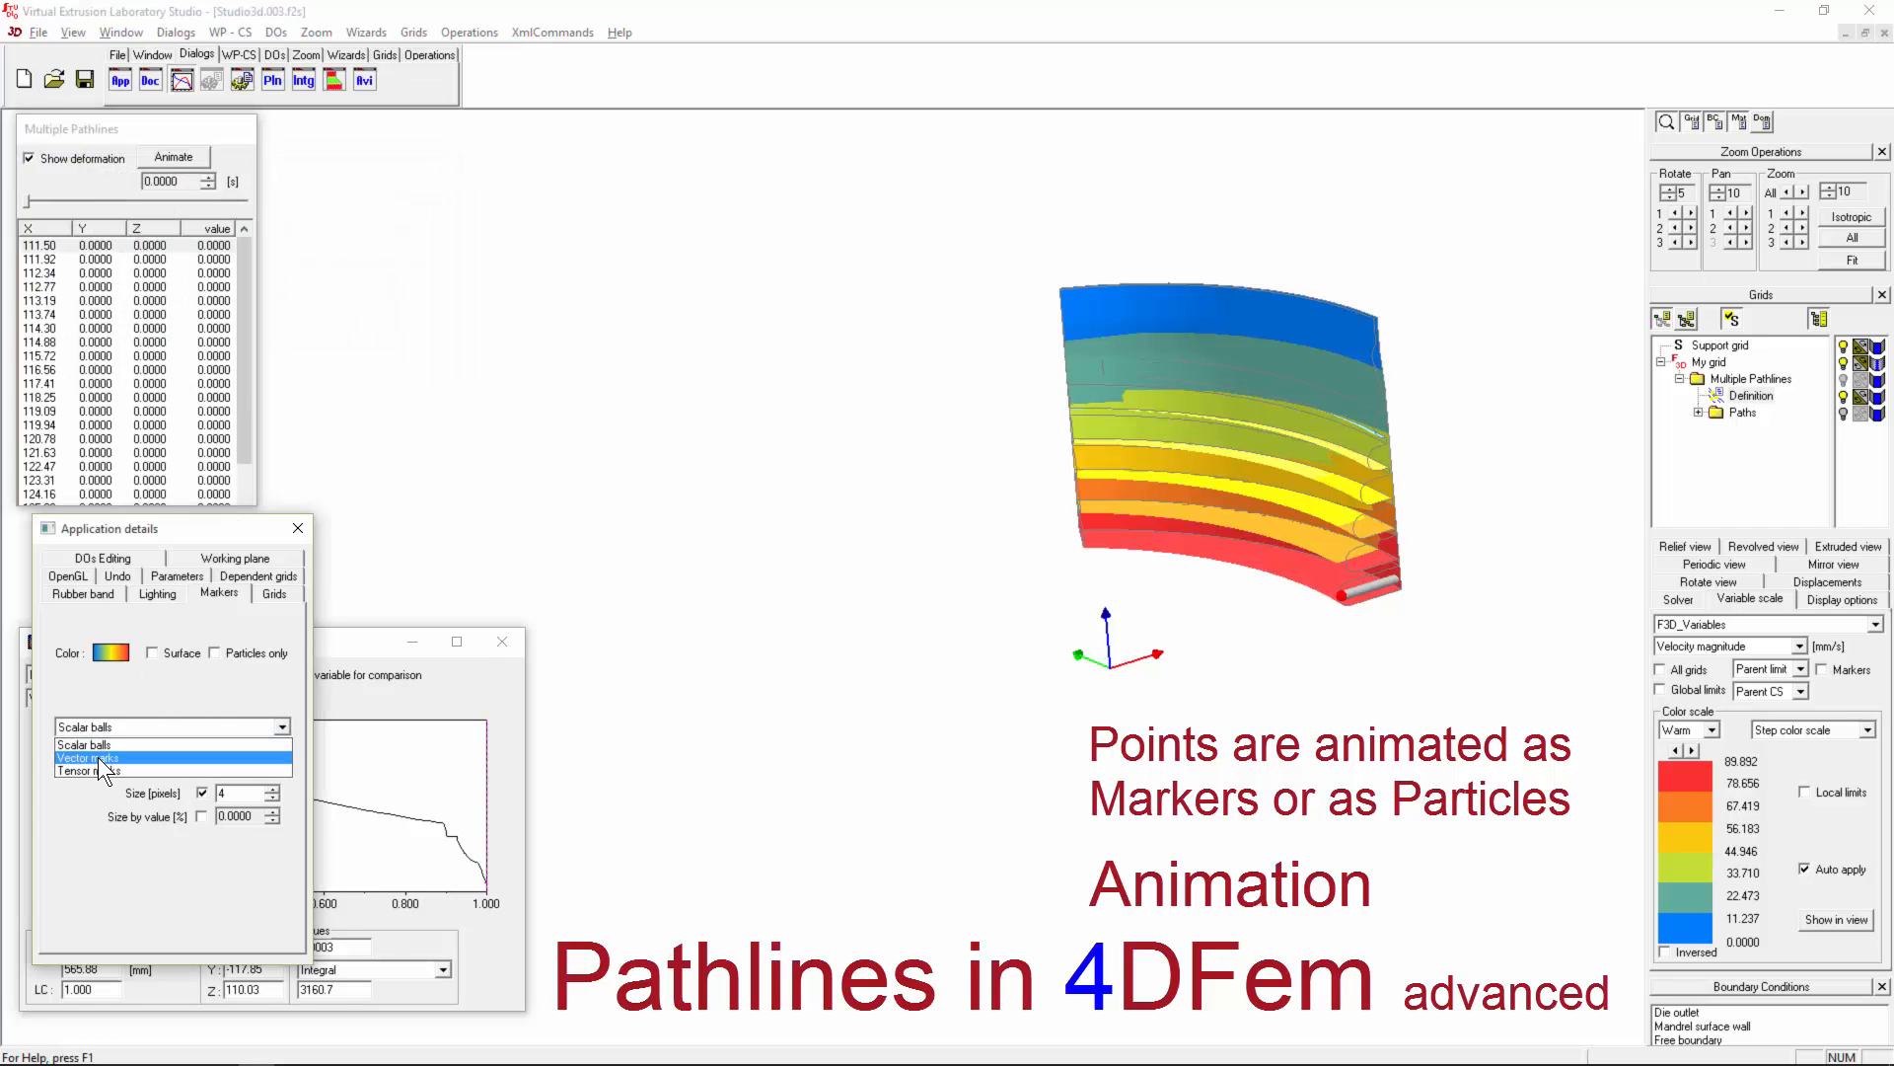
pyautogui.click(98, 755)
pyautogui.click(203, 778)
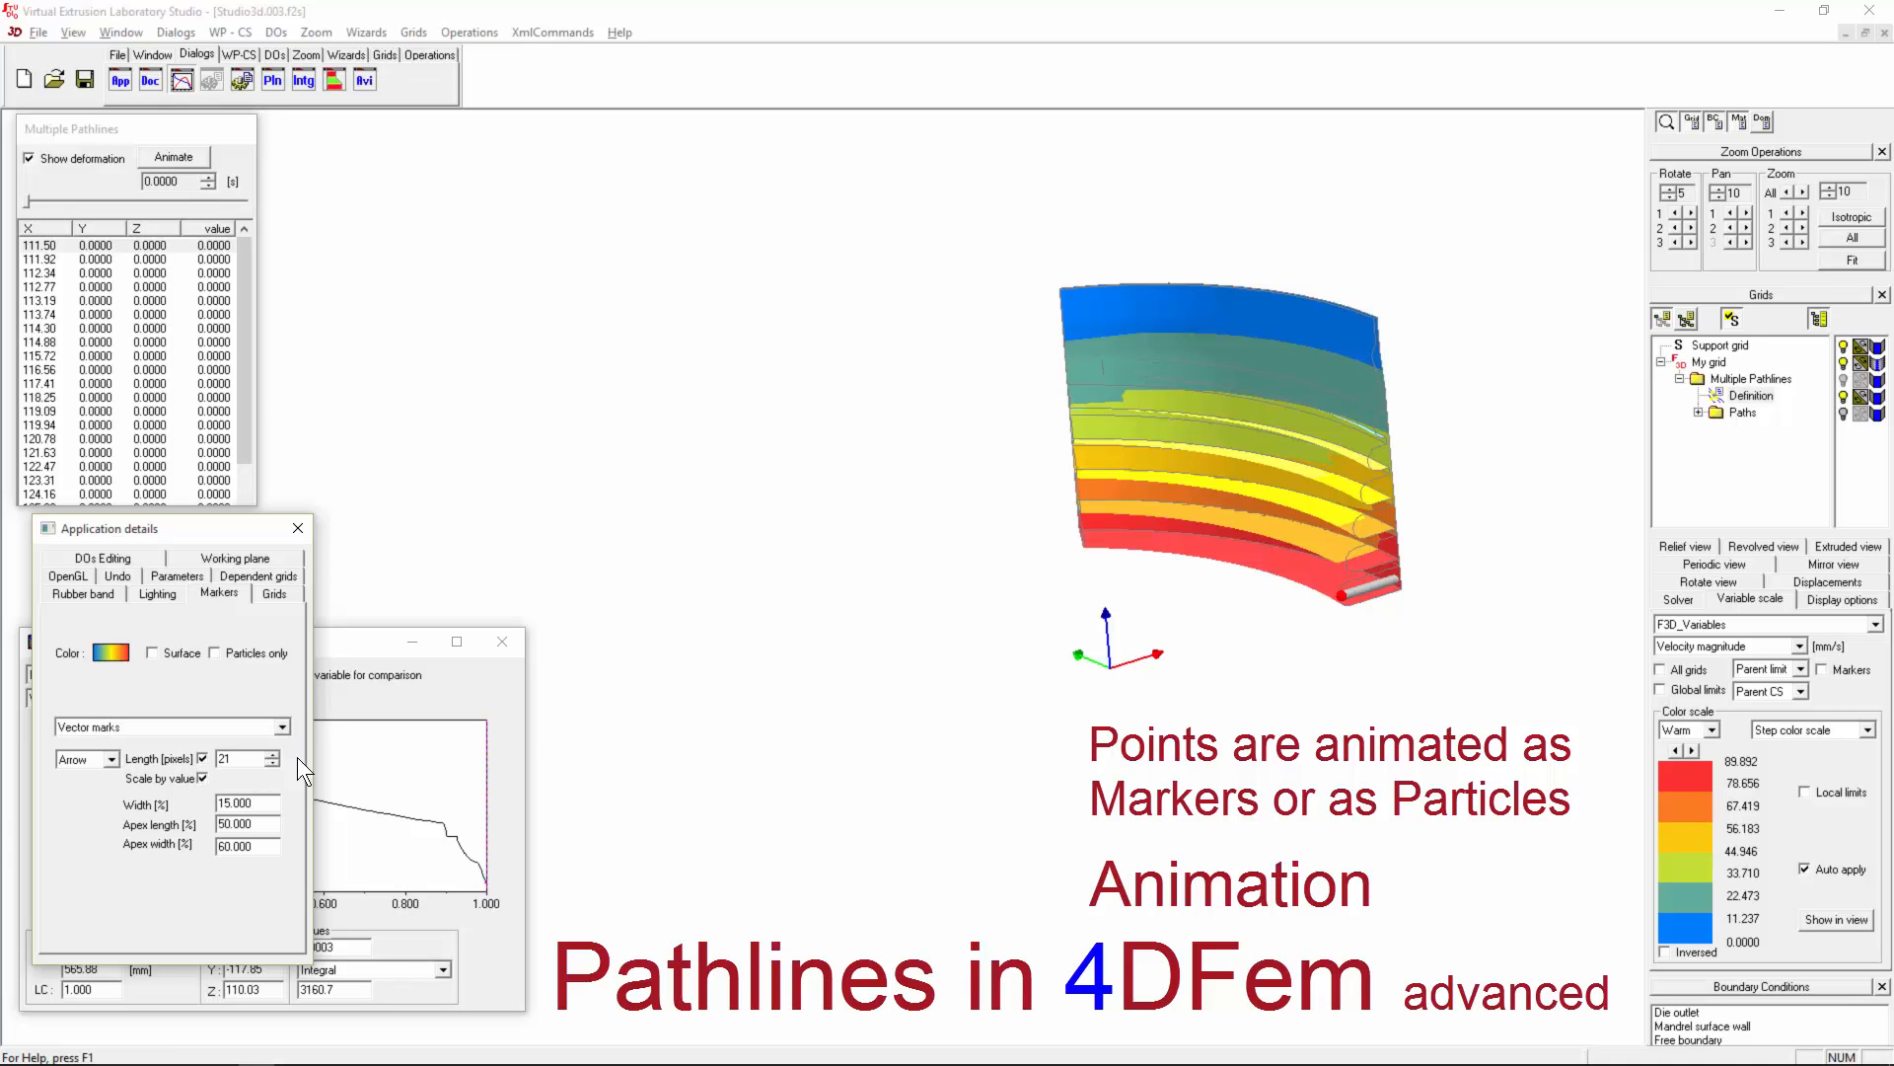
# Step: Play the flow animation with the value-scaled arrows, then stop it and close its settings
pyautogui.click(178, 163)
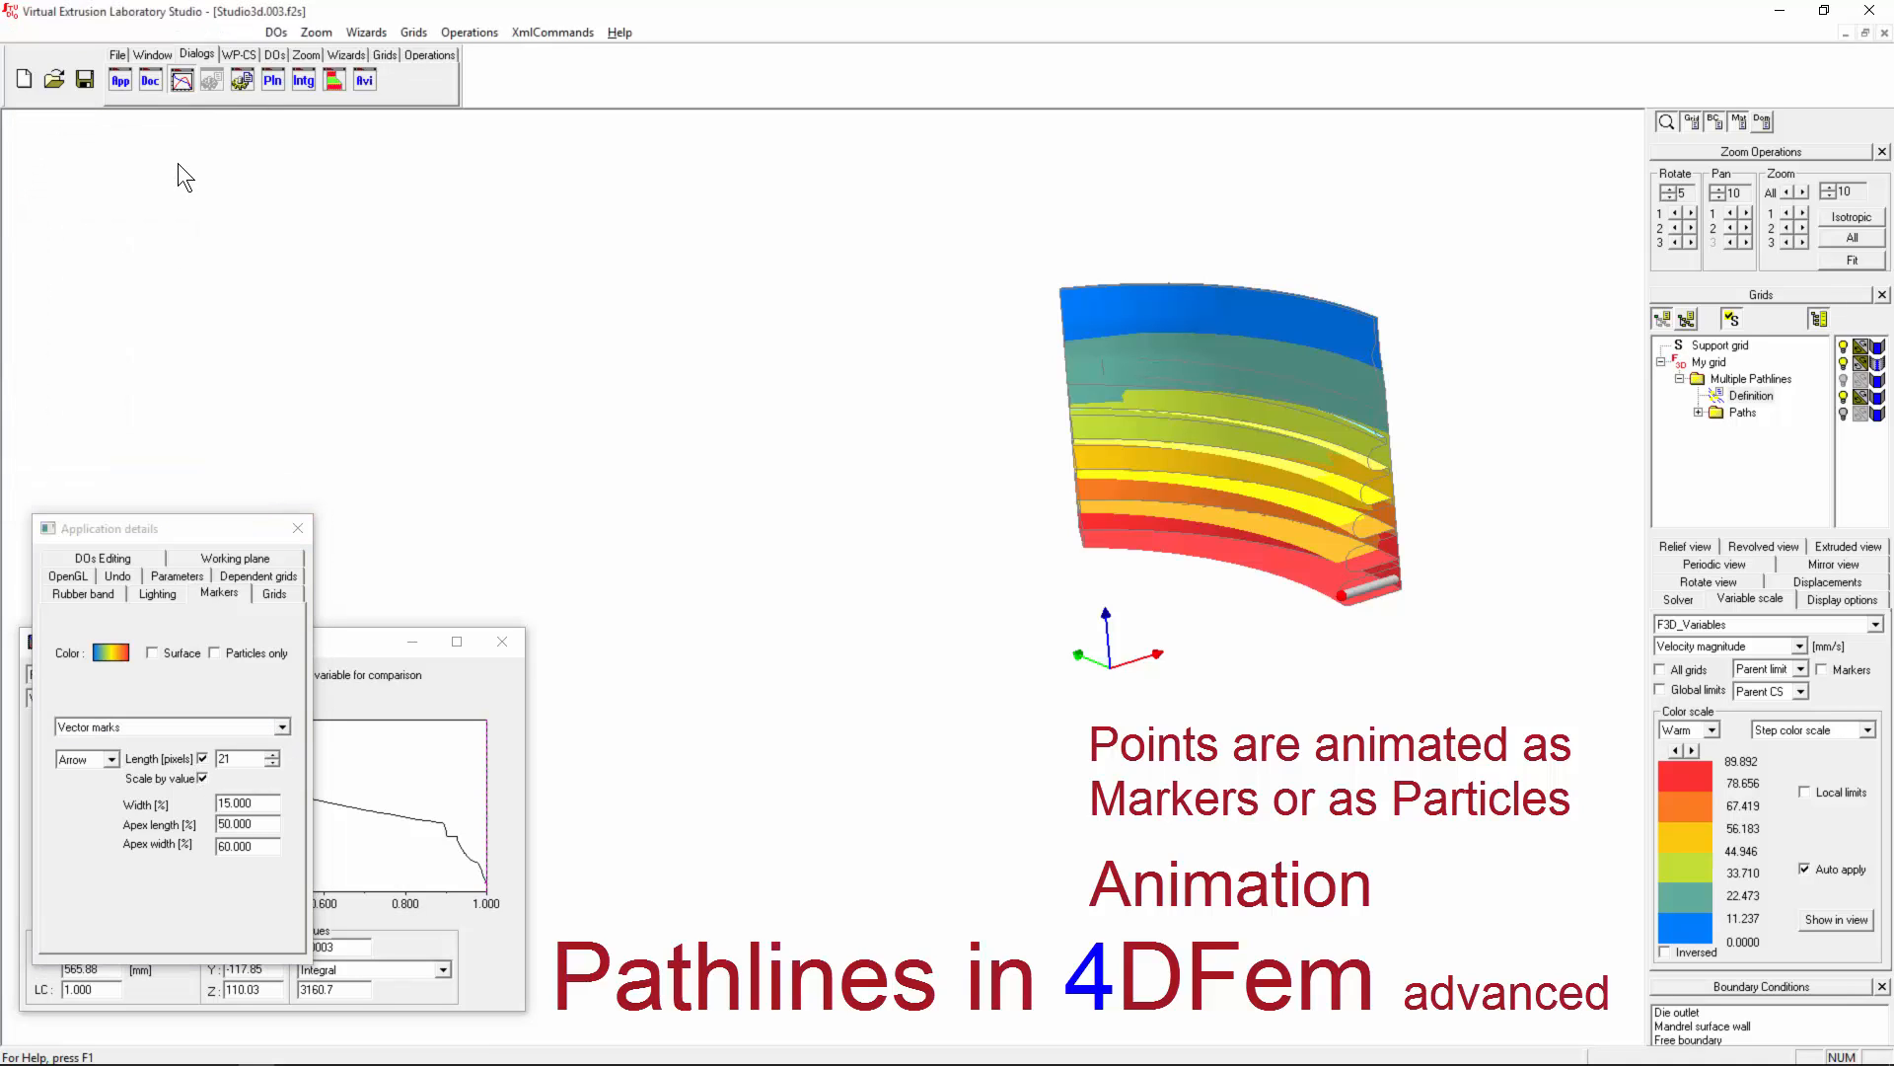
pyautogui.moveTo(862, 431); pyautogui.dragTo(242, 187)
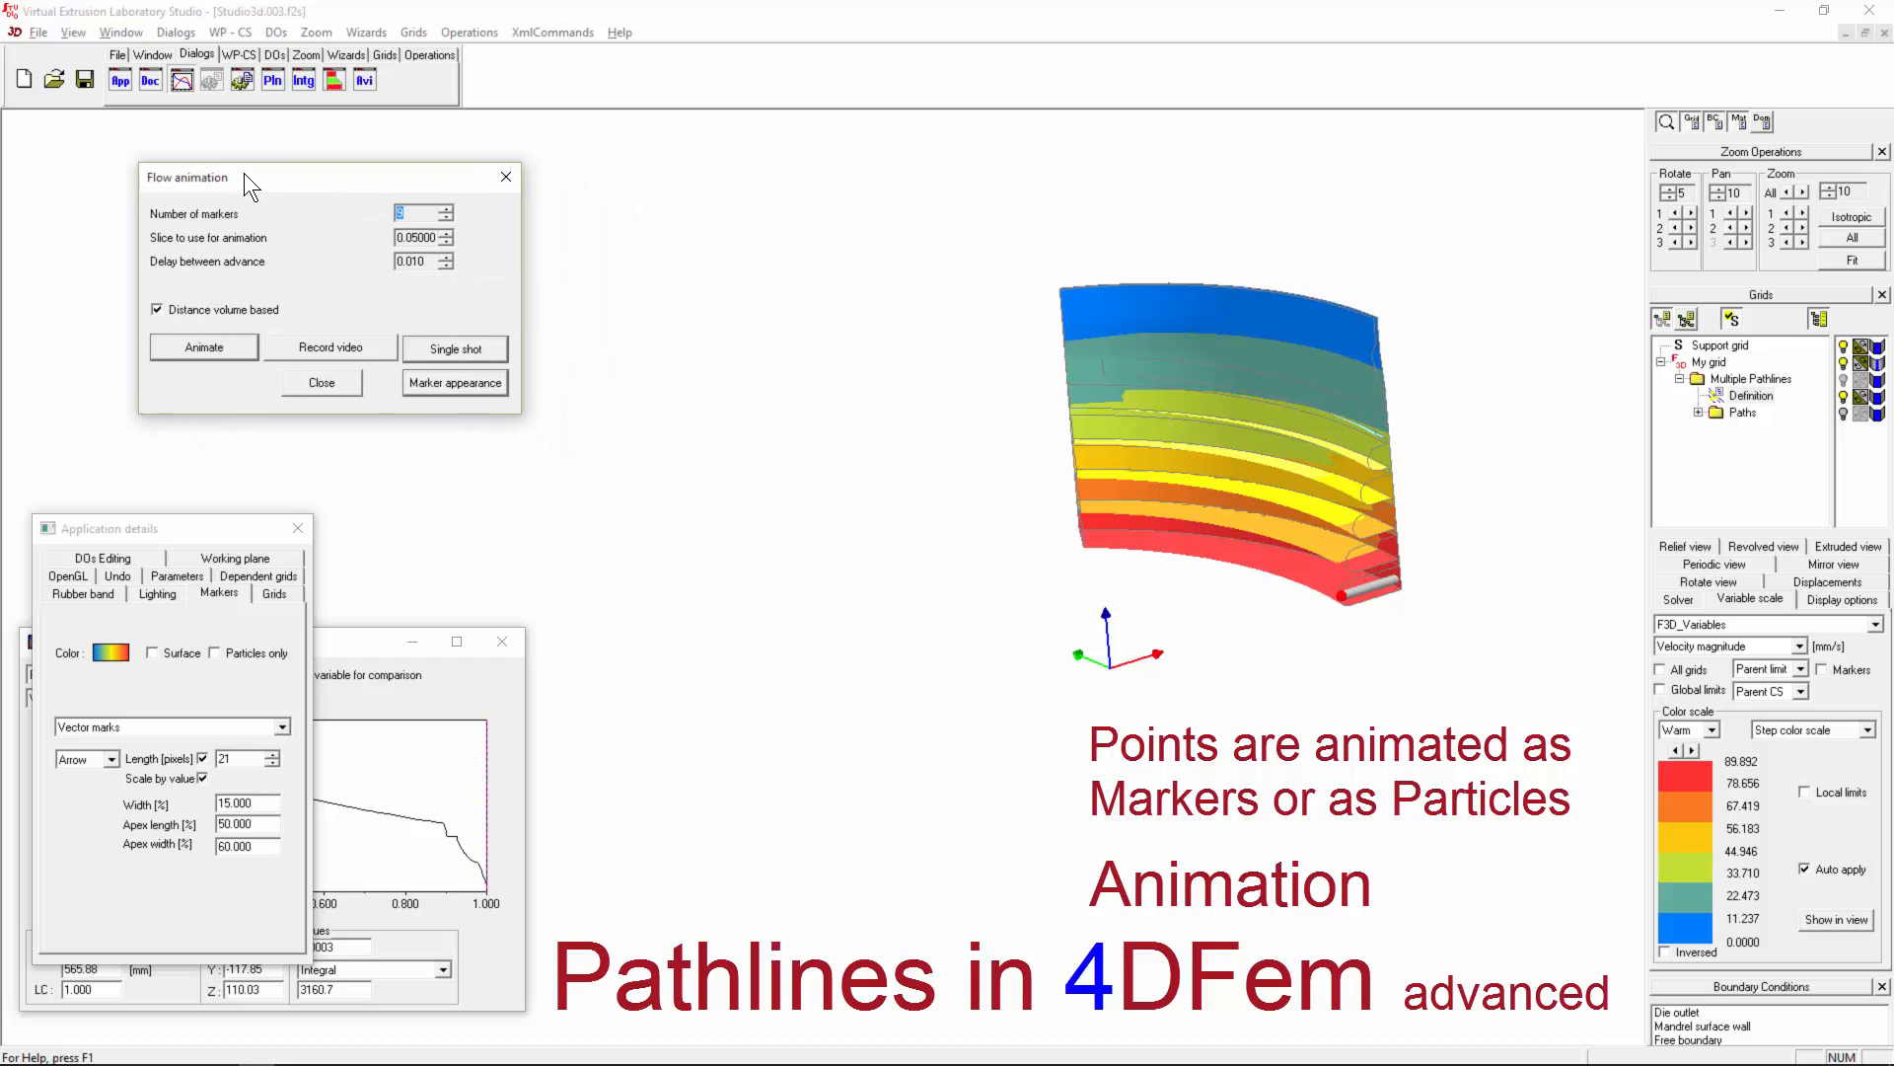
pyautogui.click(225, 347)
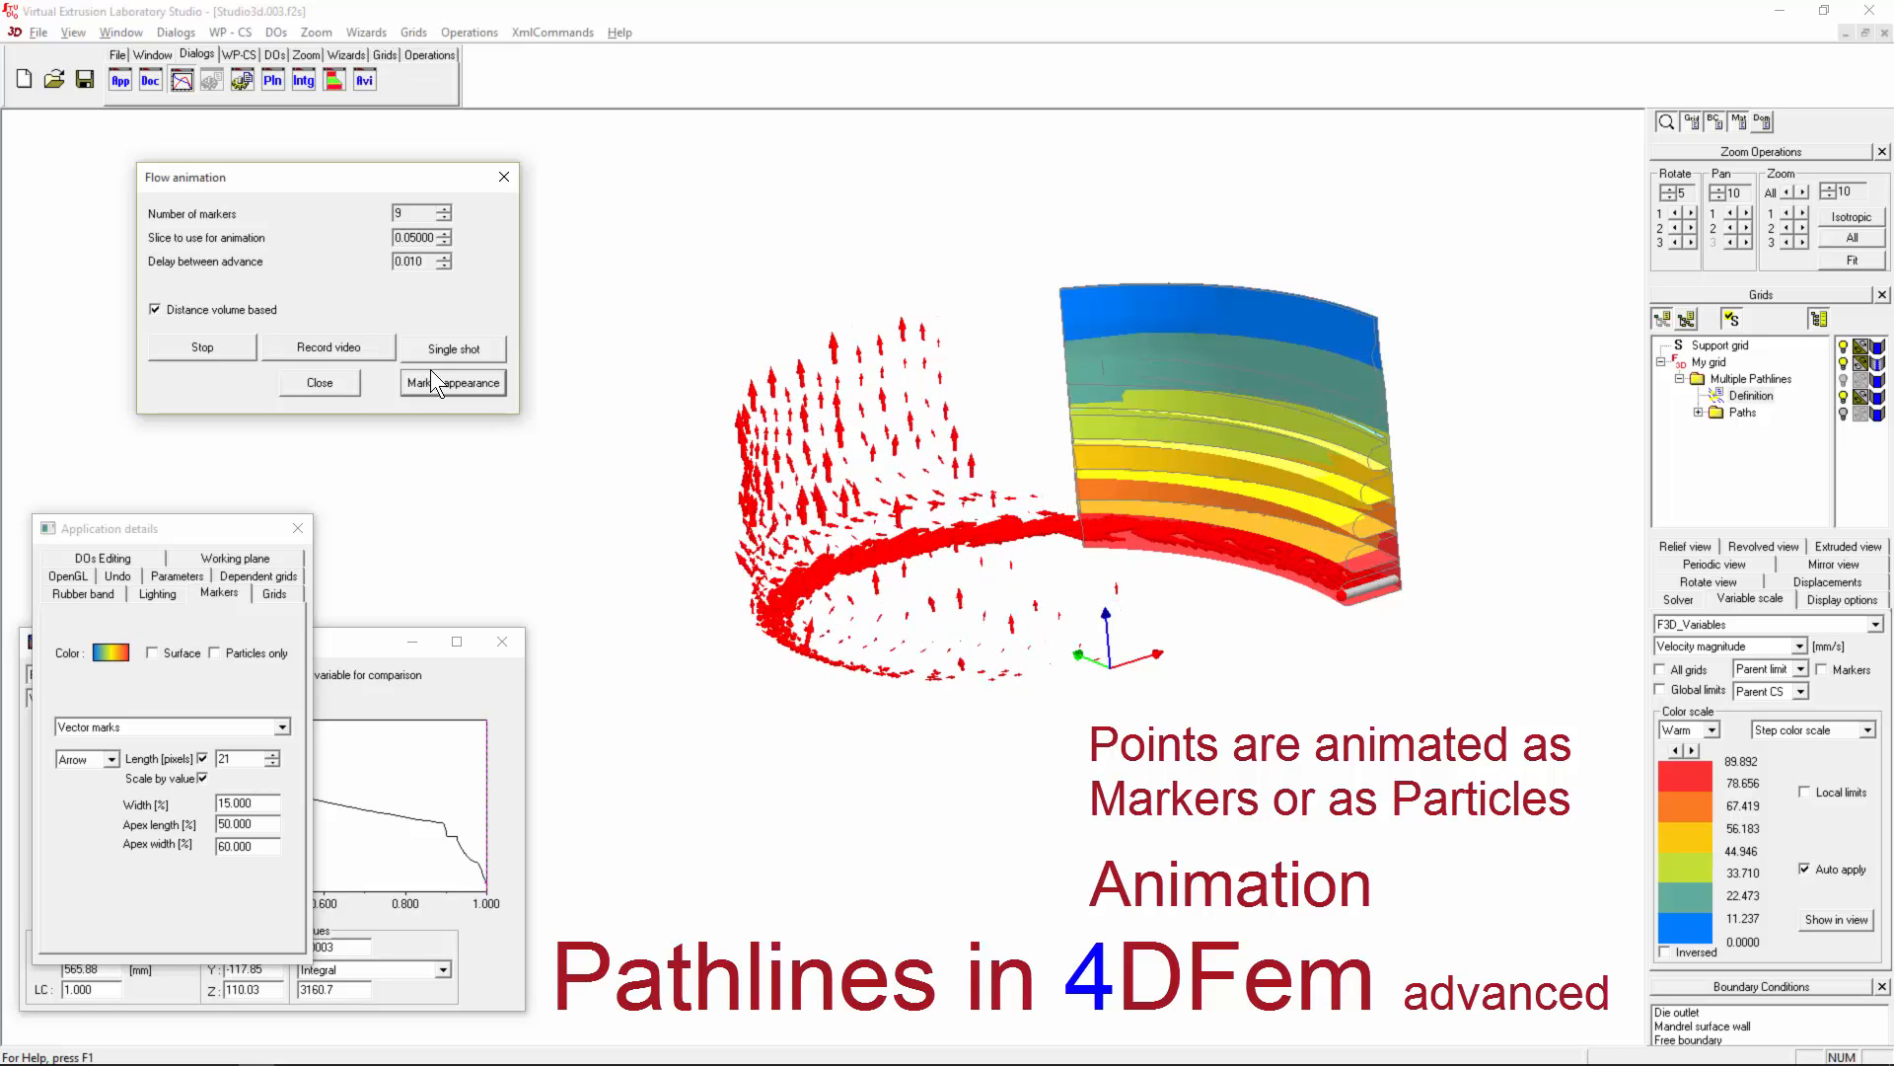
pyautogui.click(196, 343)
pyautogui.click(314, 383)
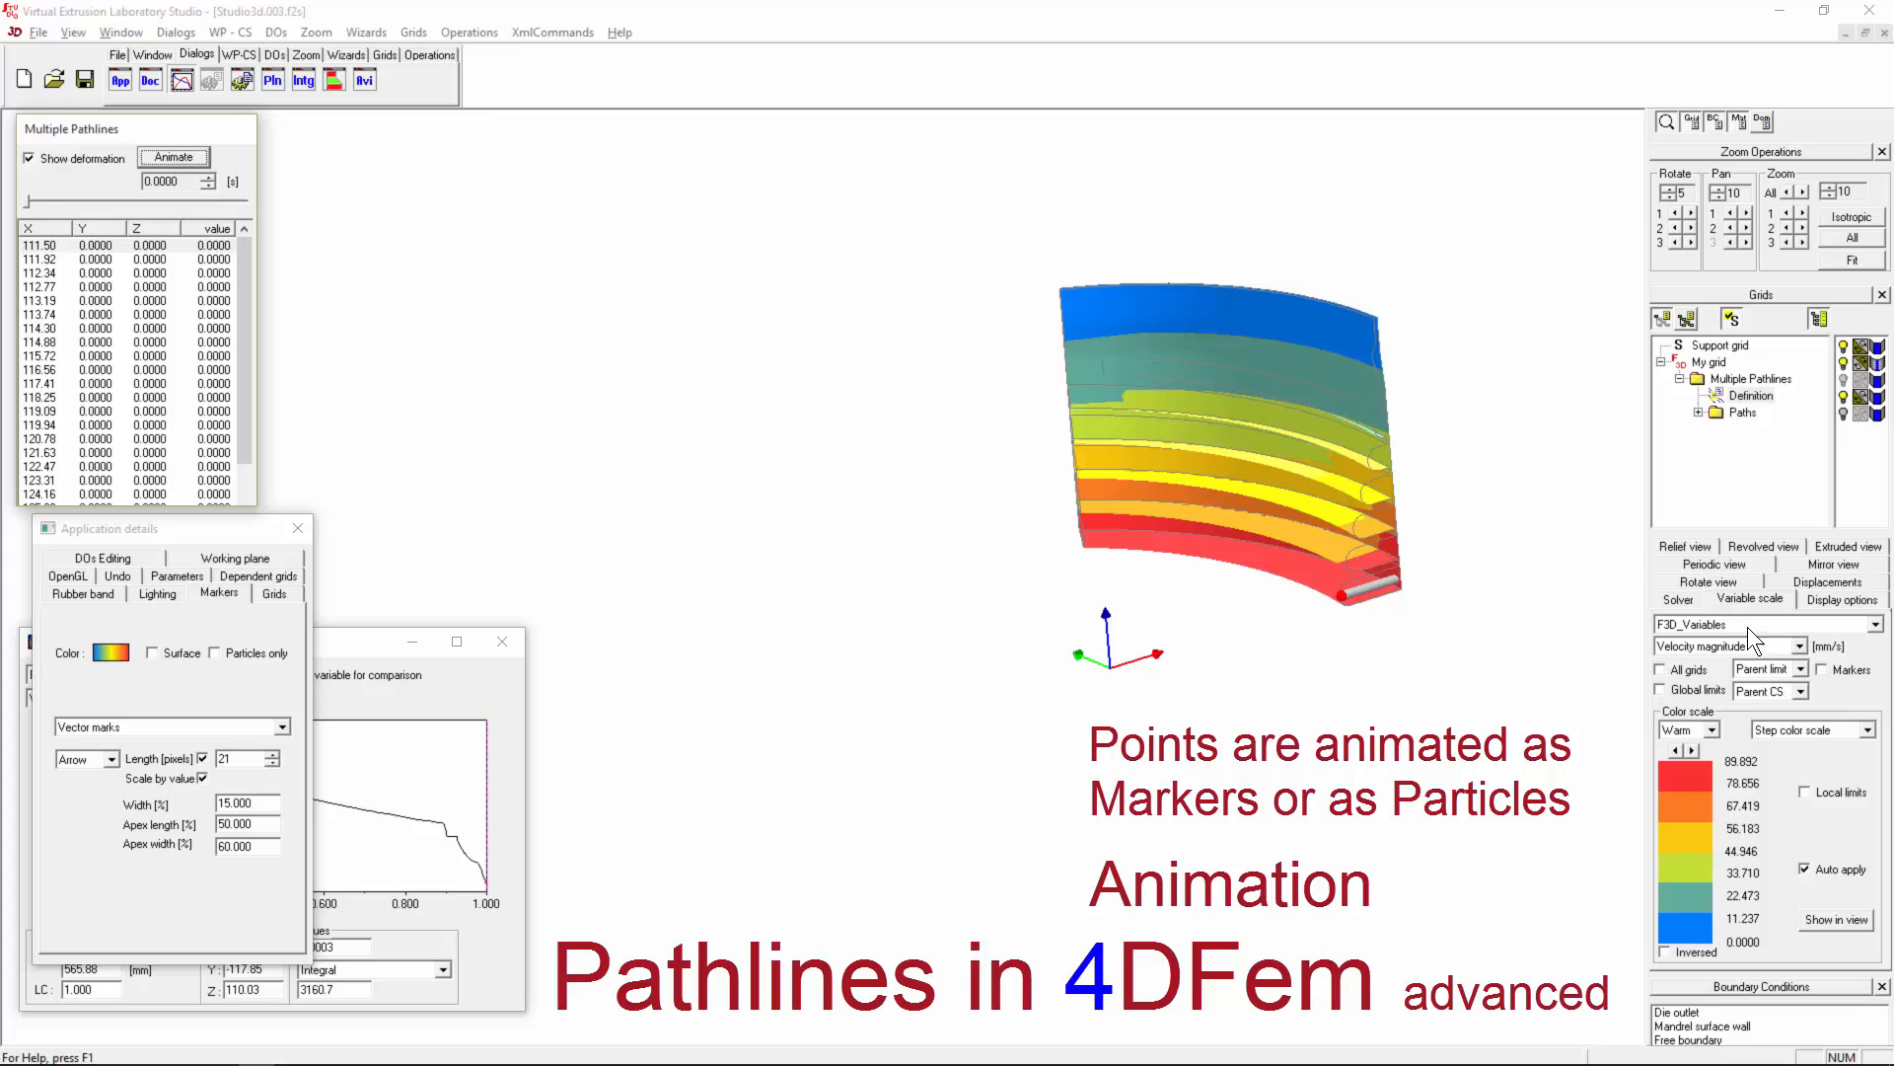
# Step: Set the level 0 periodic view colour of the multiple pathlines definition to green
pyautogui.click(1751, 395)
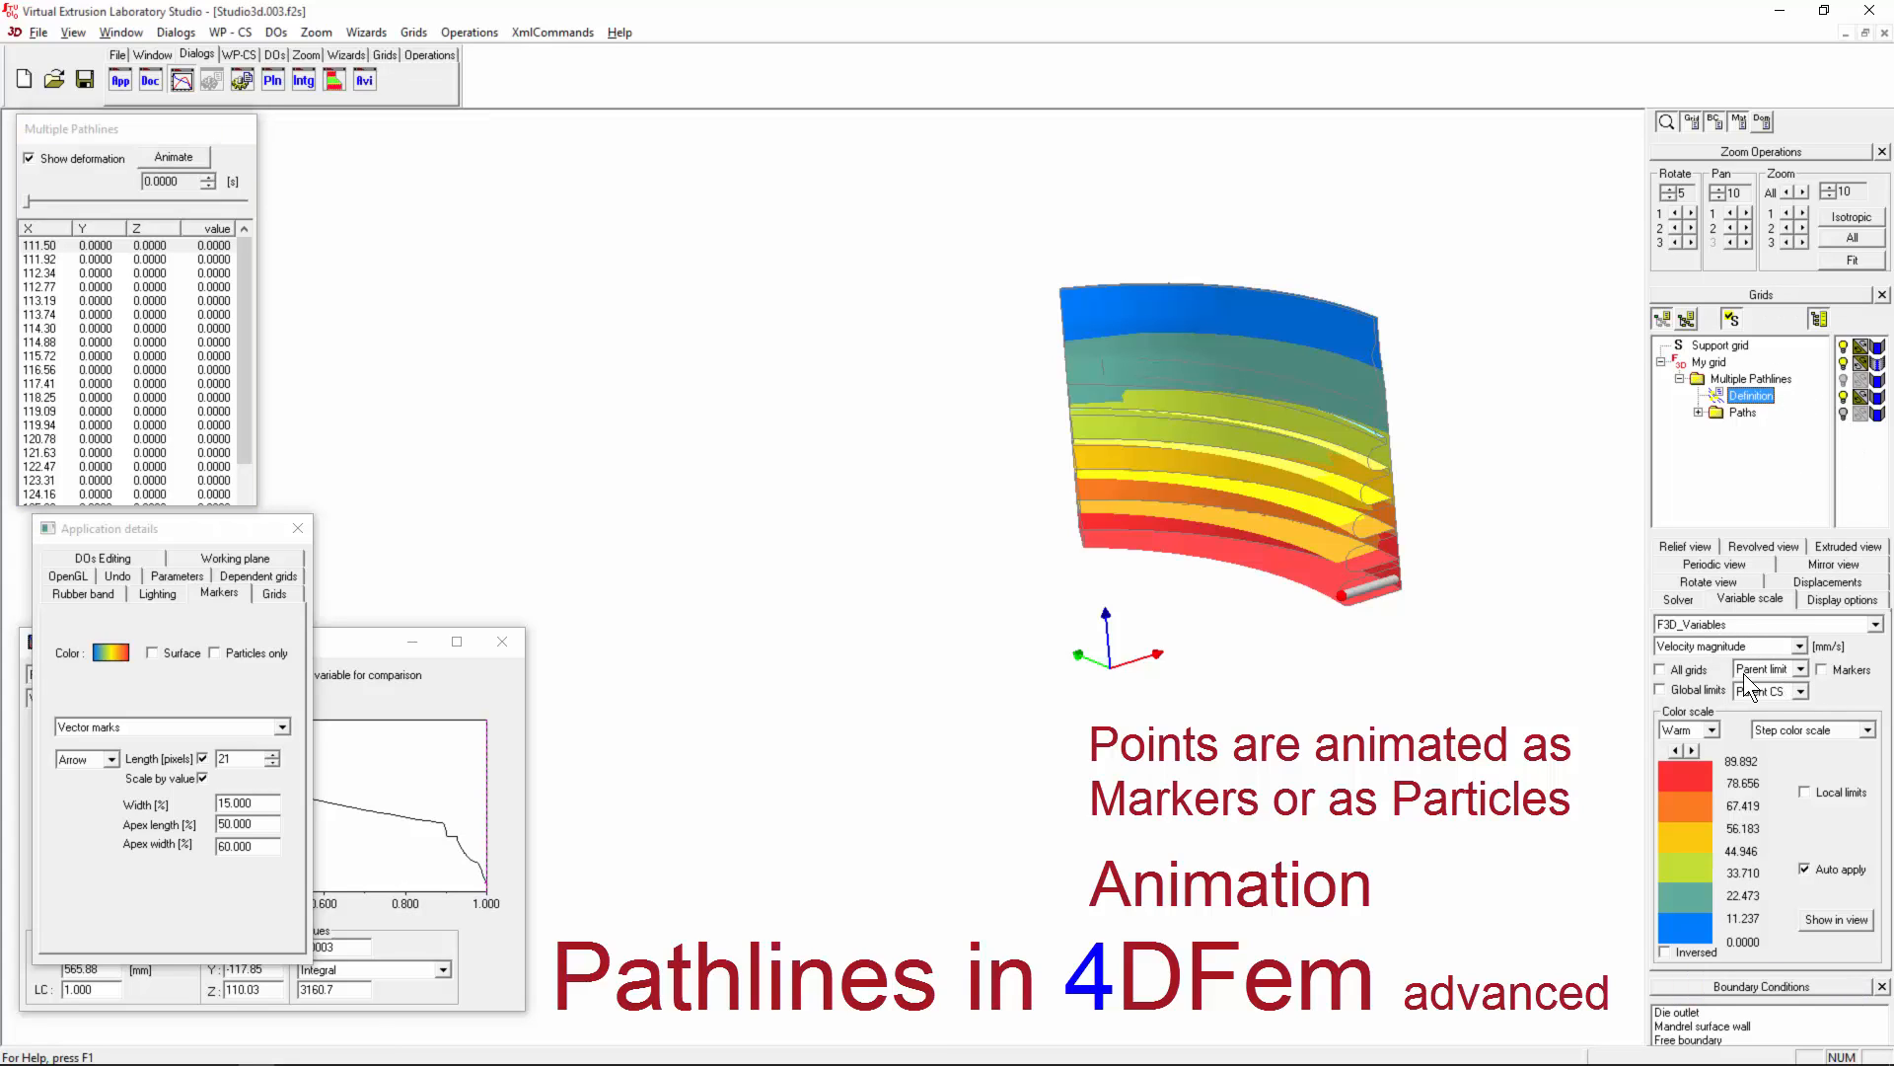
pyautogui.click(1737, 566)
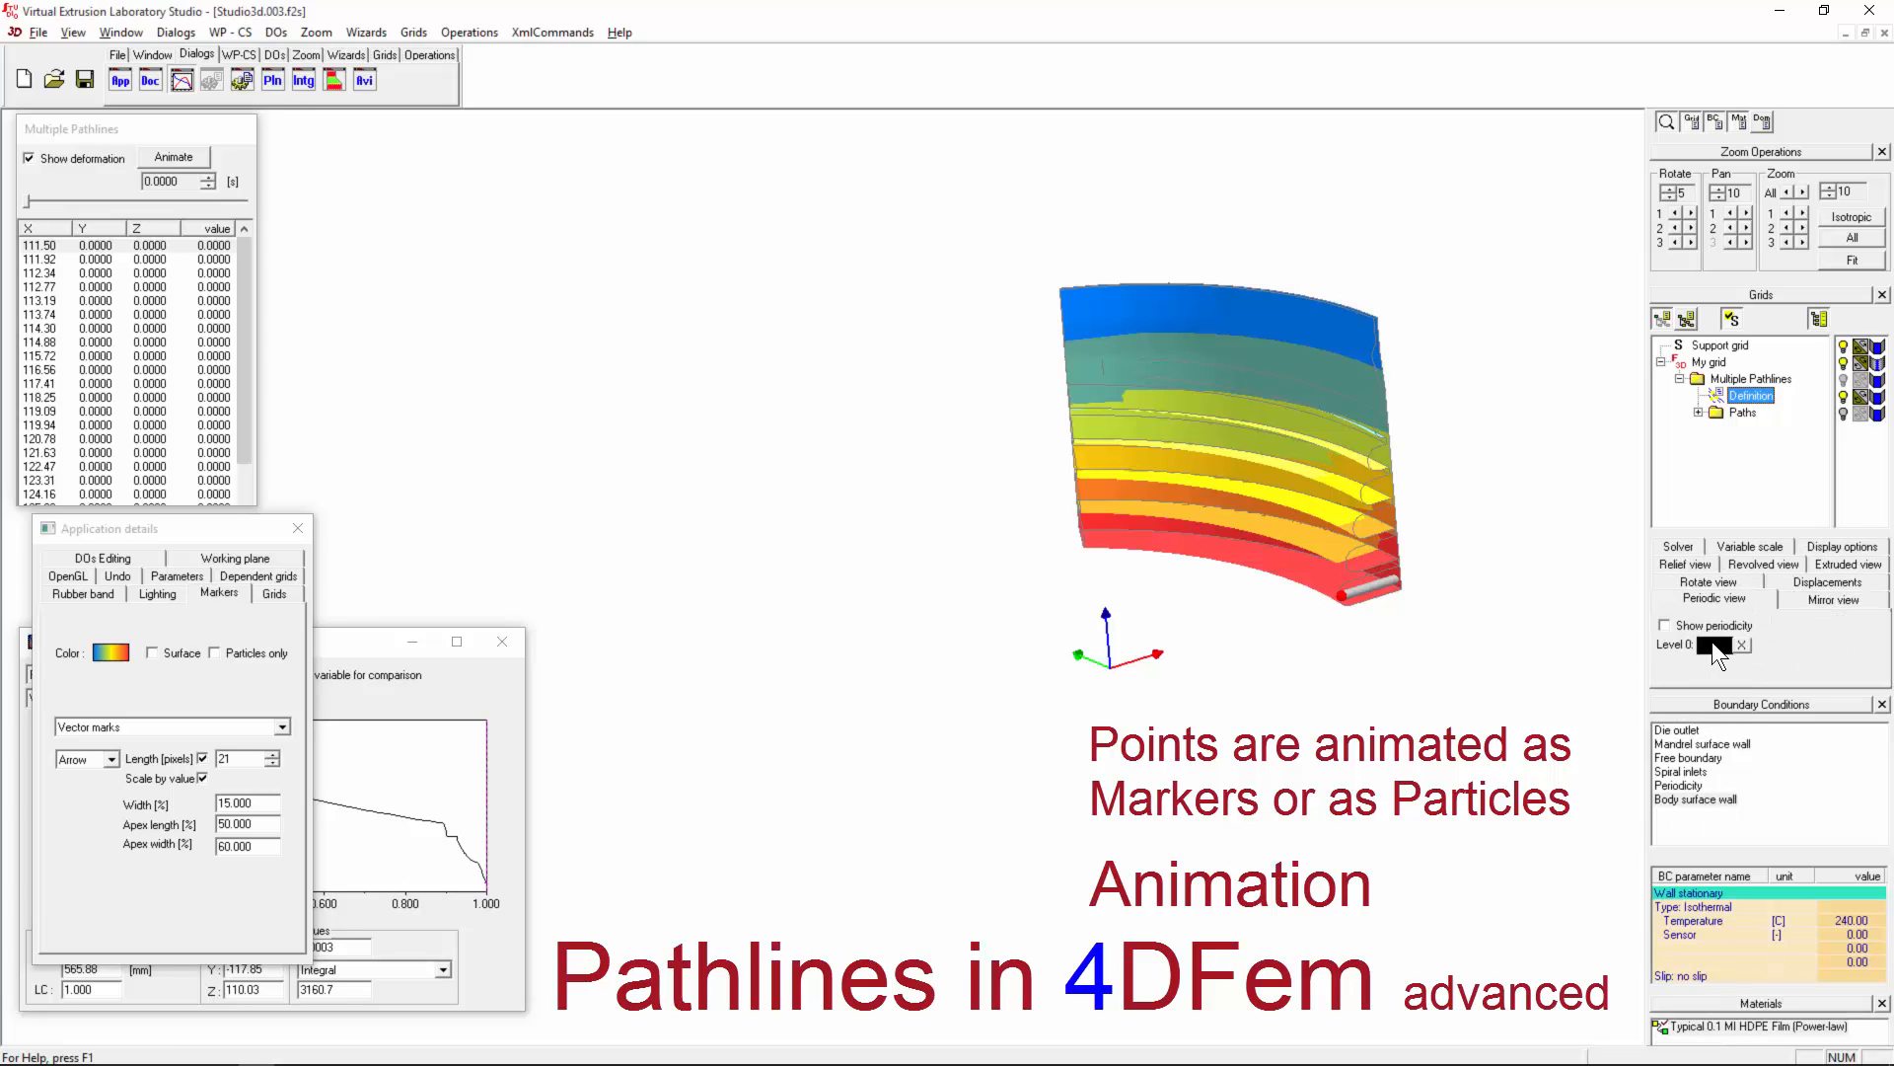
pyautogui.click(1713, 641)
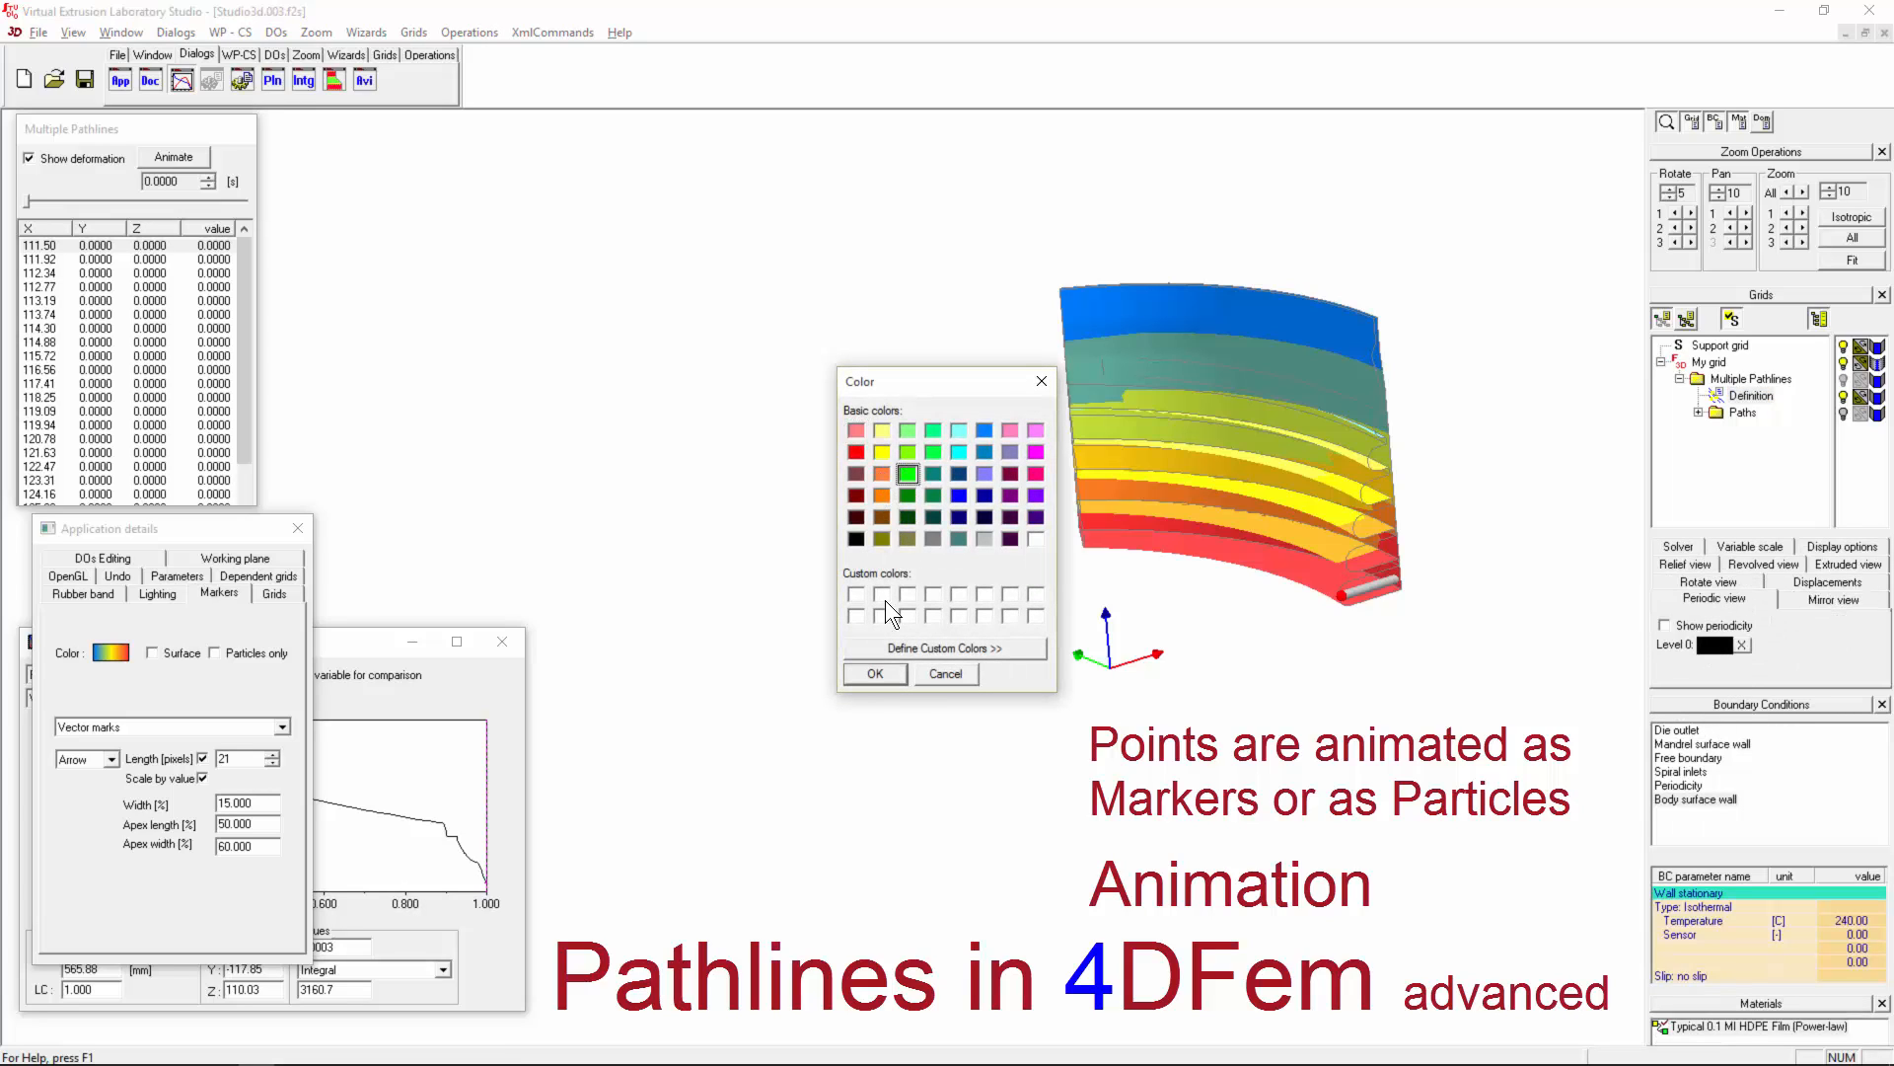
pyautogui.click(875, 673)
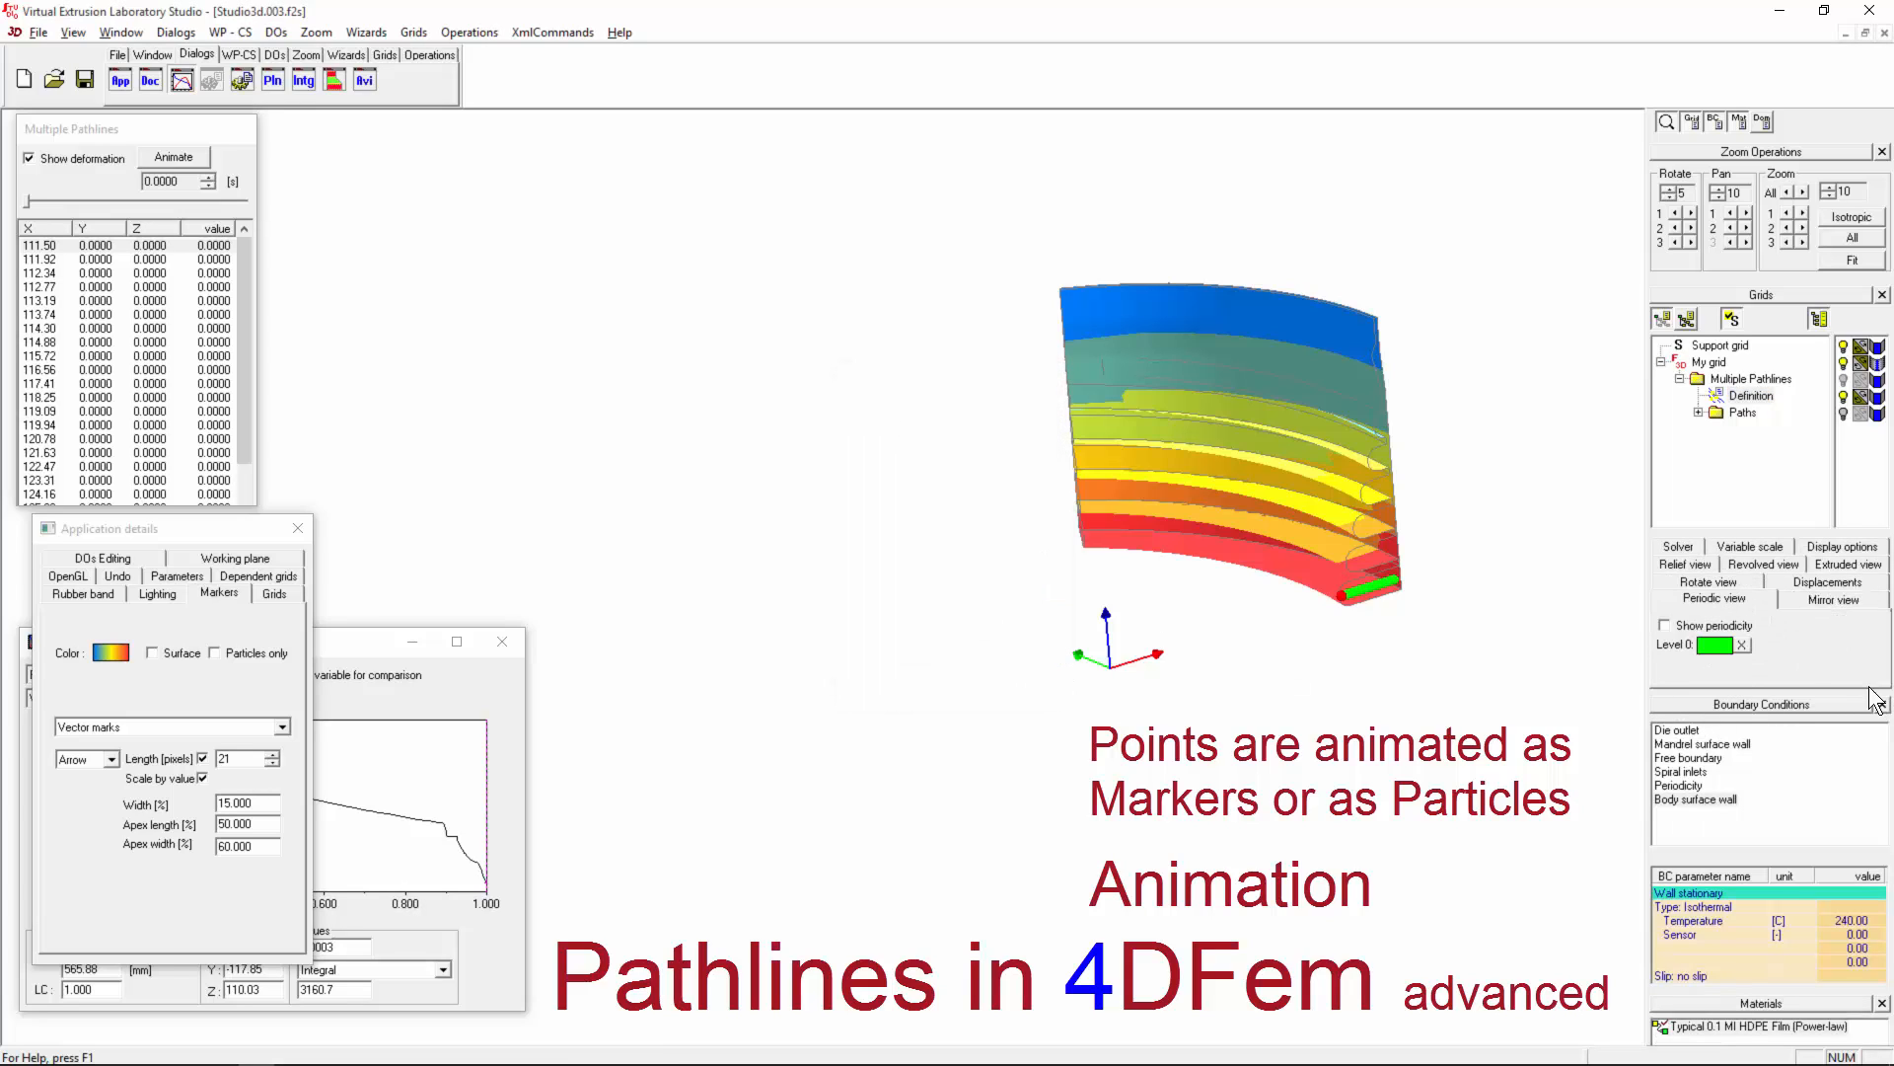
# Step: Enable the periodicity display for the definition with 1 part and set the level 1 colour to red
pyautogui.click(1705, 625)
pyautogui.doubleClick(1826, 628)
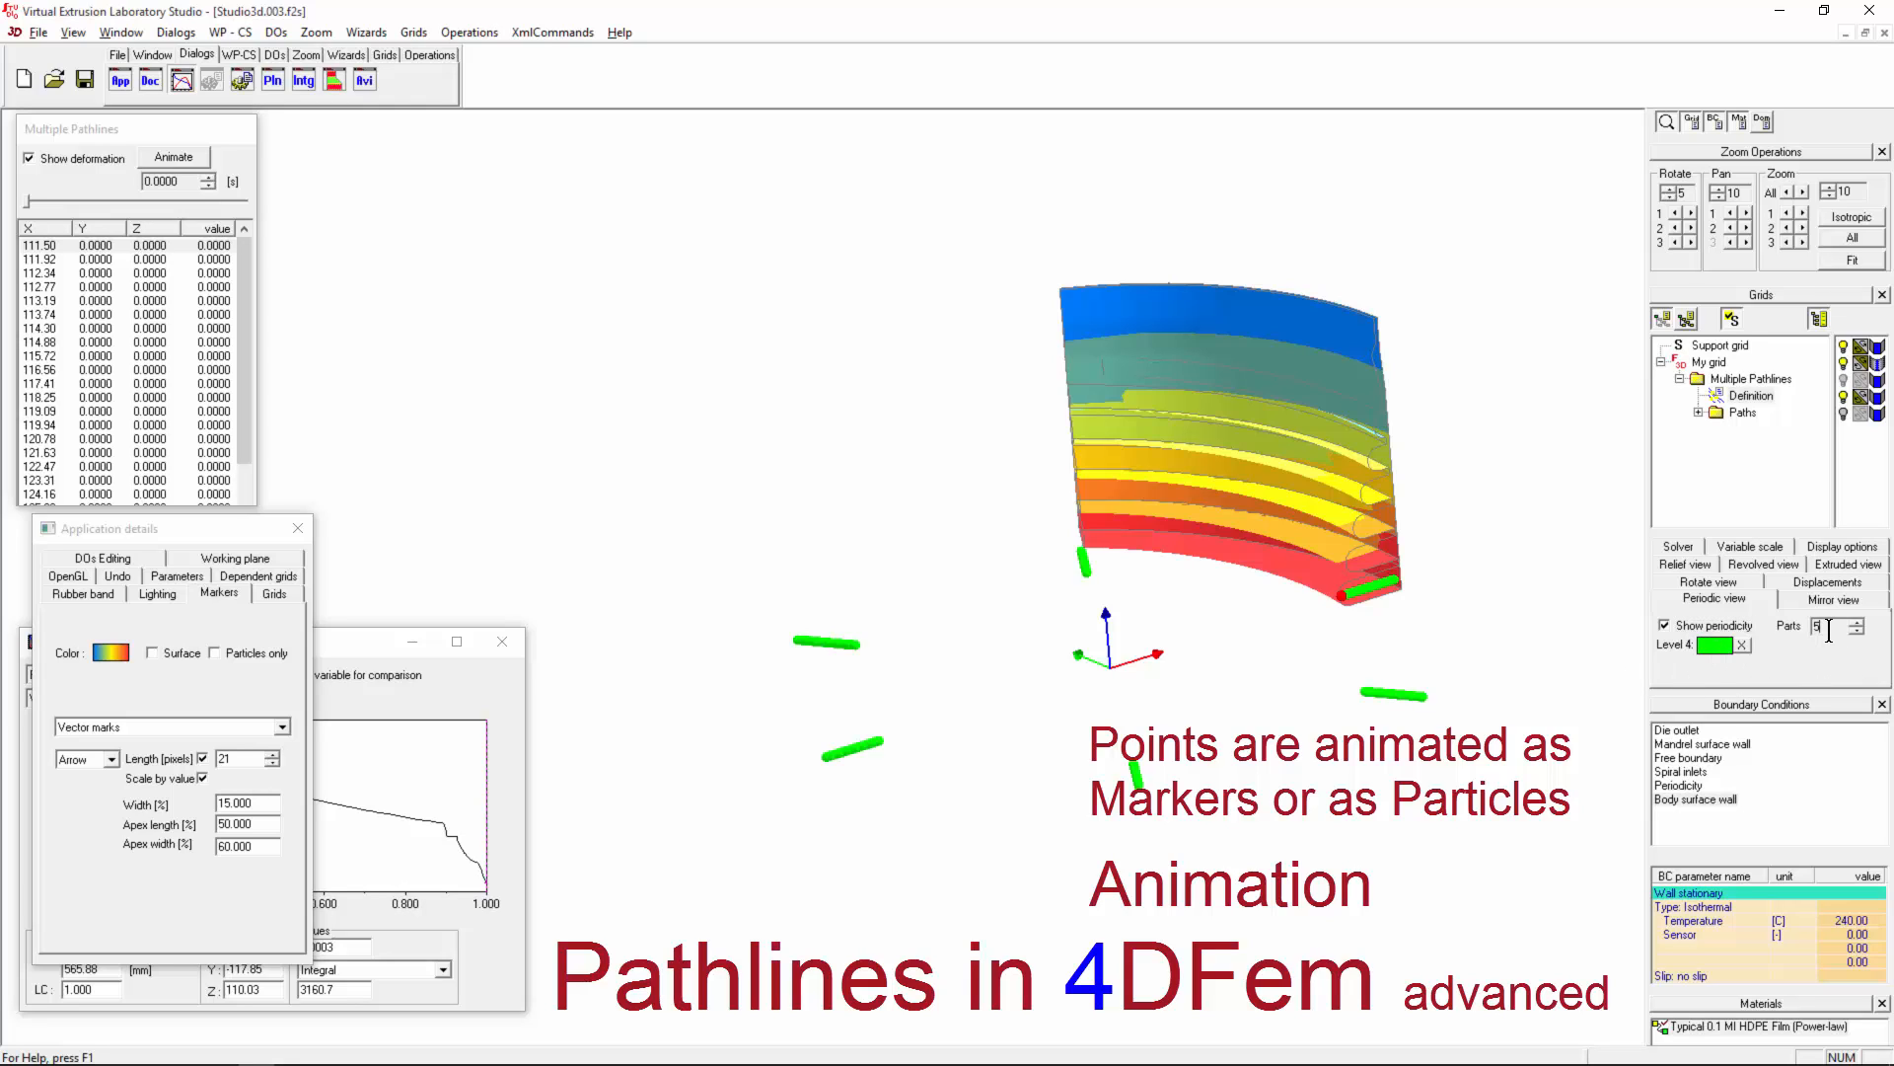
pyautogui.write('1')
pyautogui.click(1713, 647)
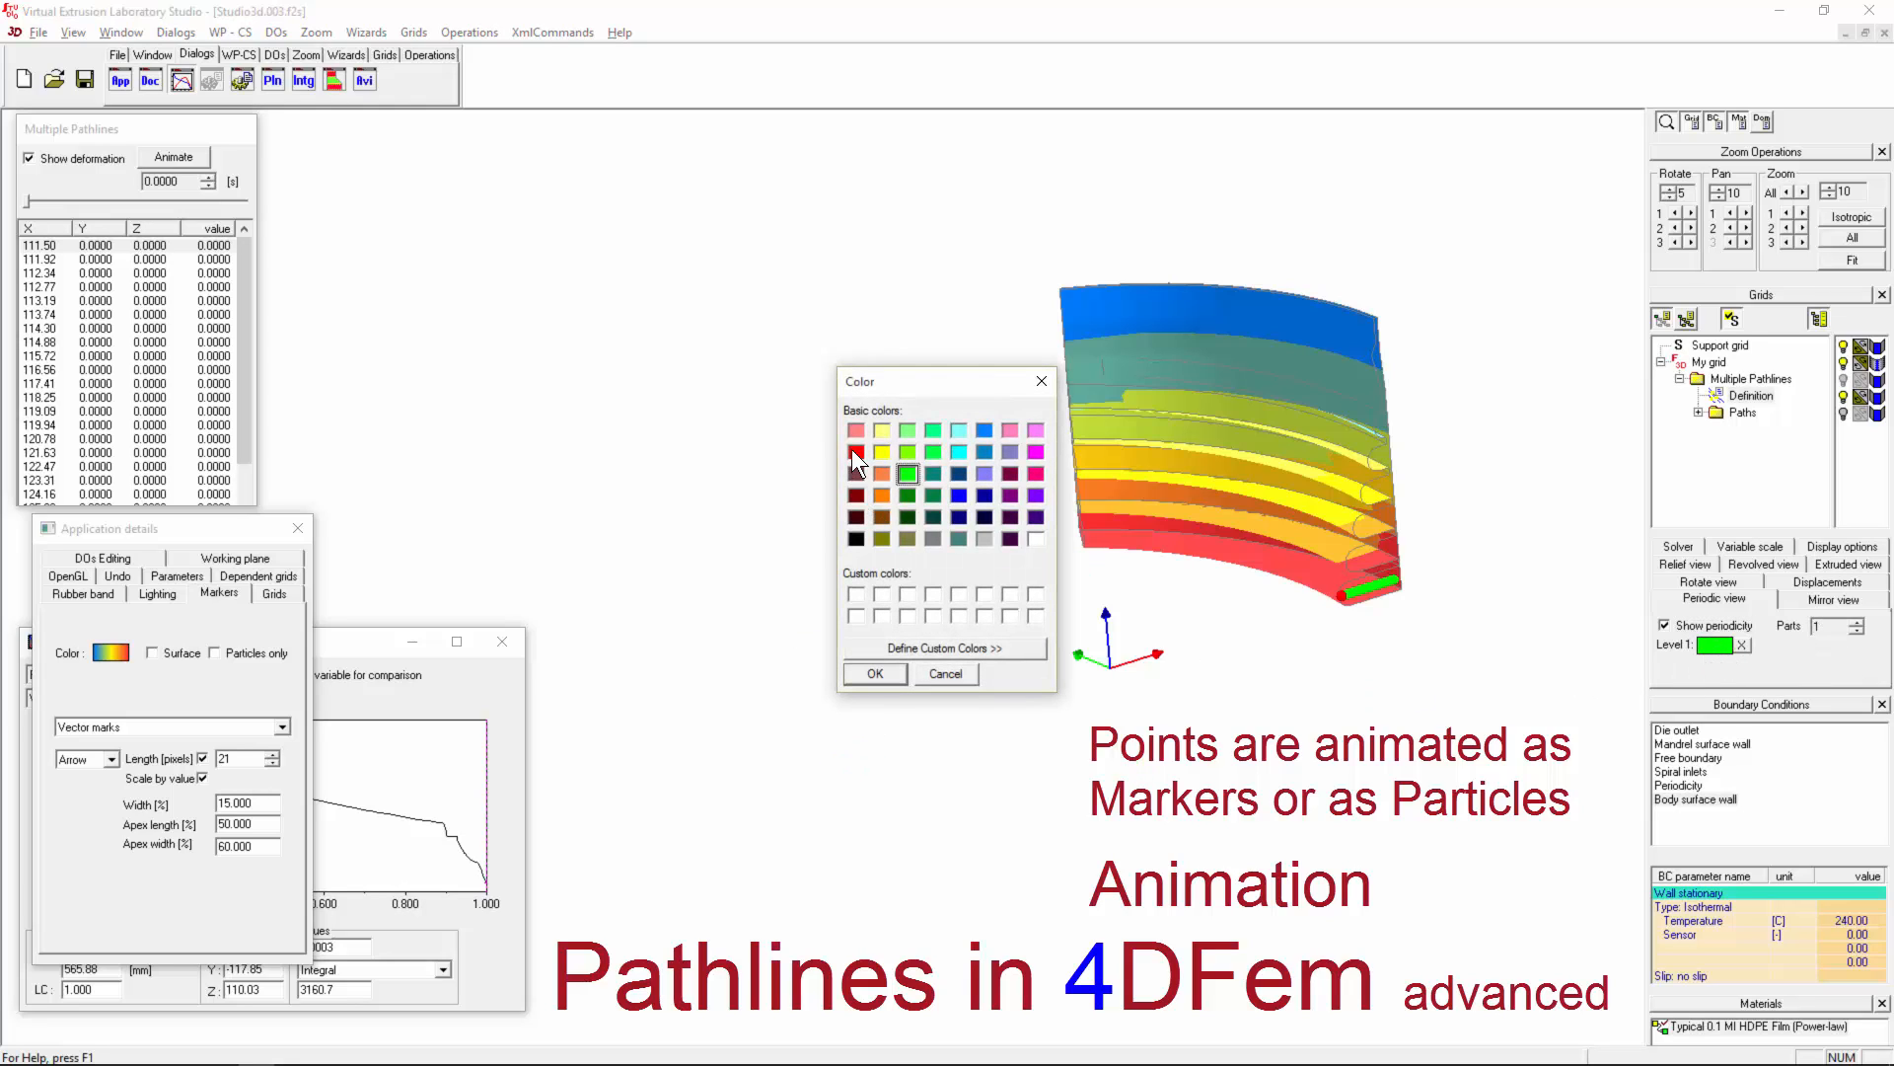
pyautogui.click(855, 452)
pyautogui.click(875, 673)
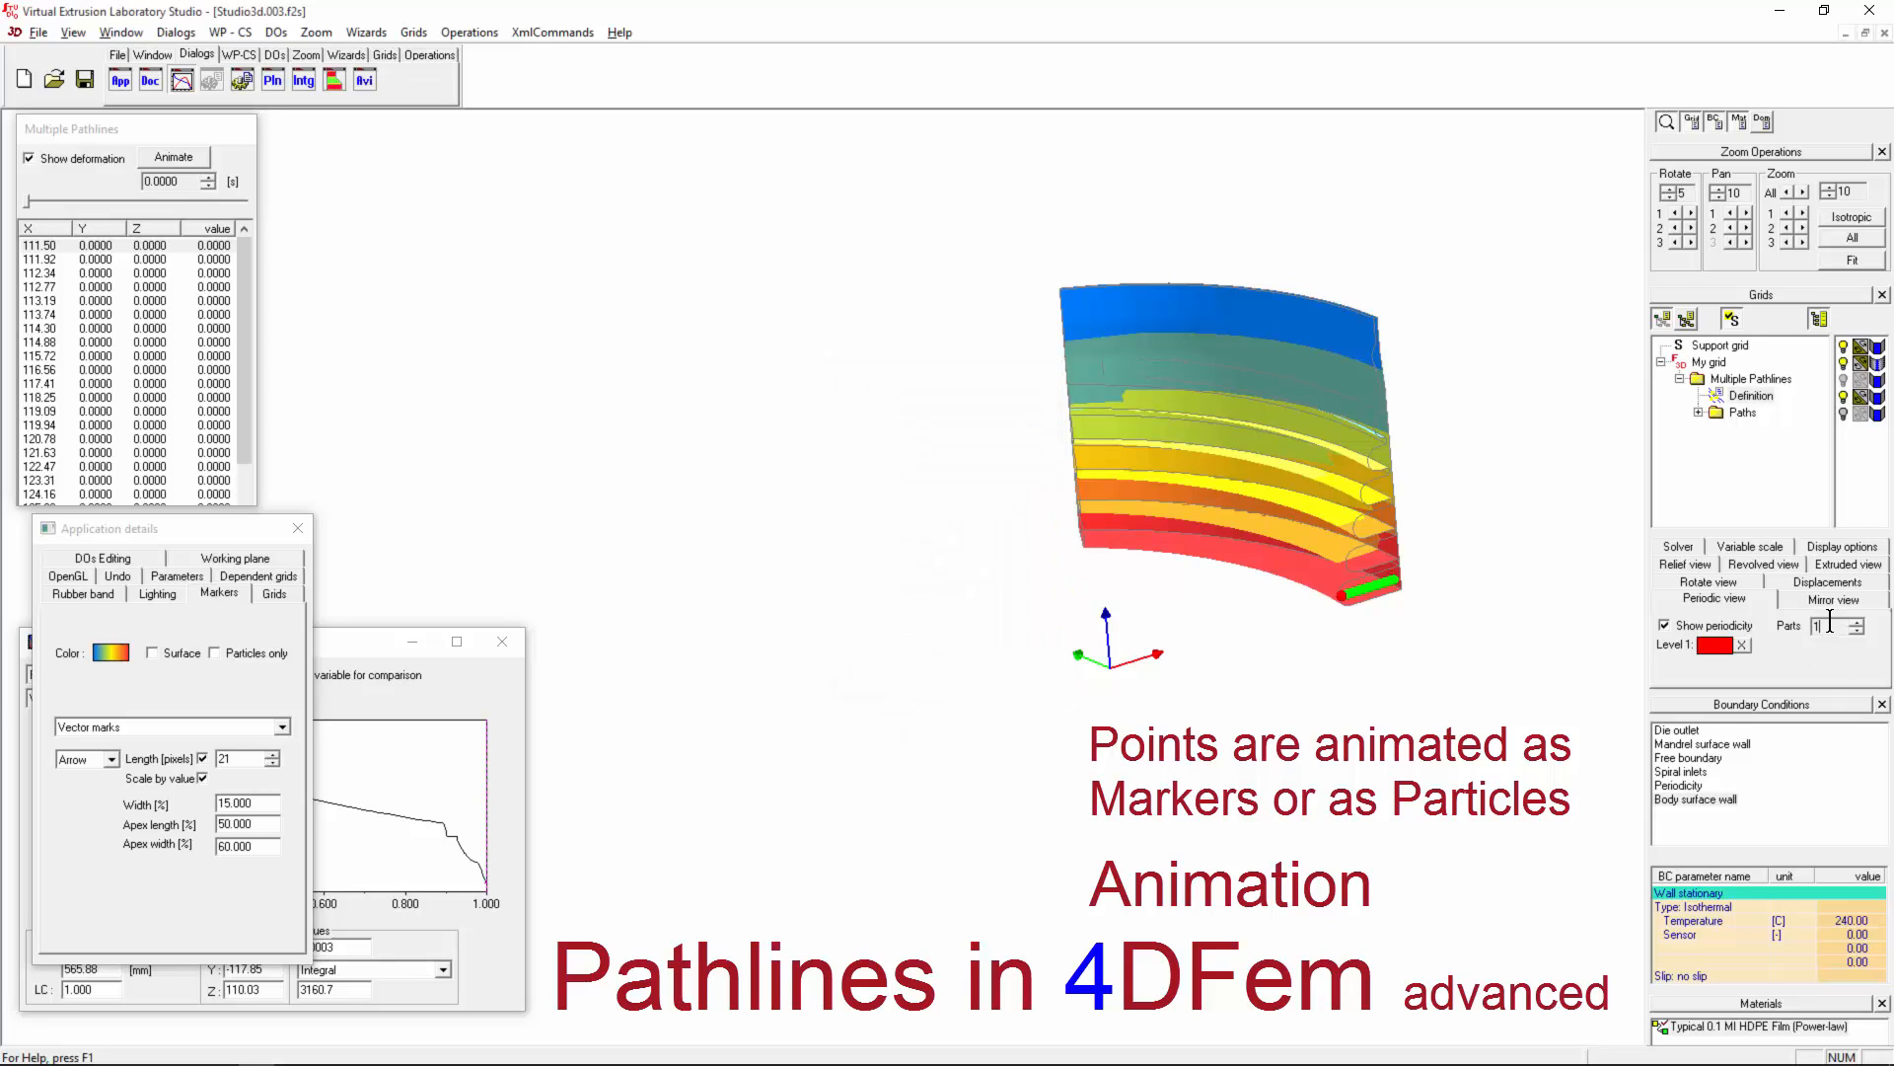
# Step: Increase the periodic parts to 2, set the level 2 colour to blue, and raise the part count to 5
pyautogui.scroll(2, 1831, 622)
pyautogui.scroll(-1, 1831, 621)
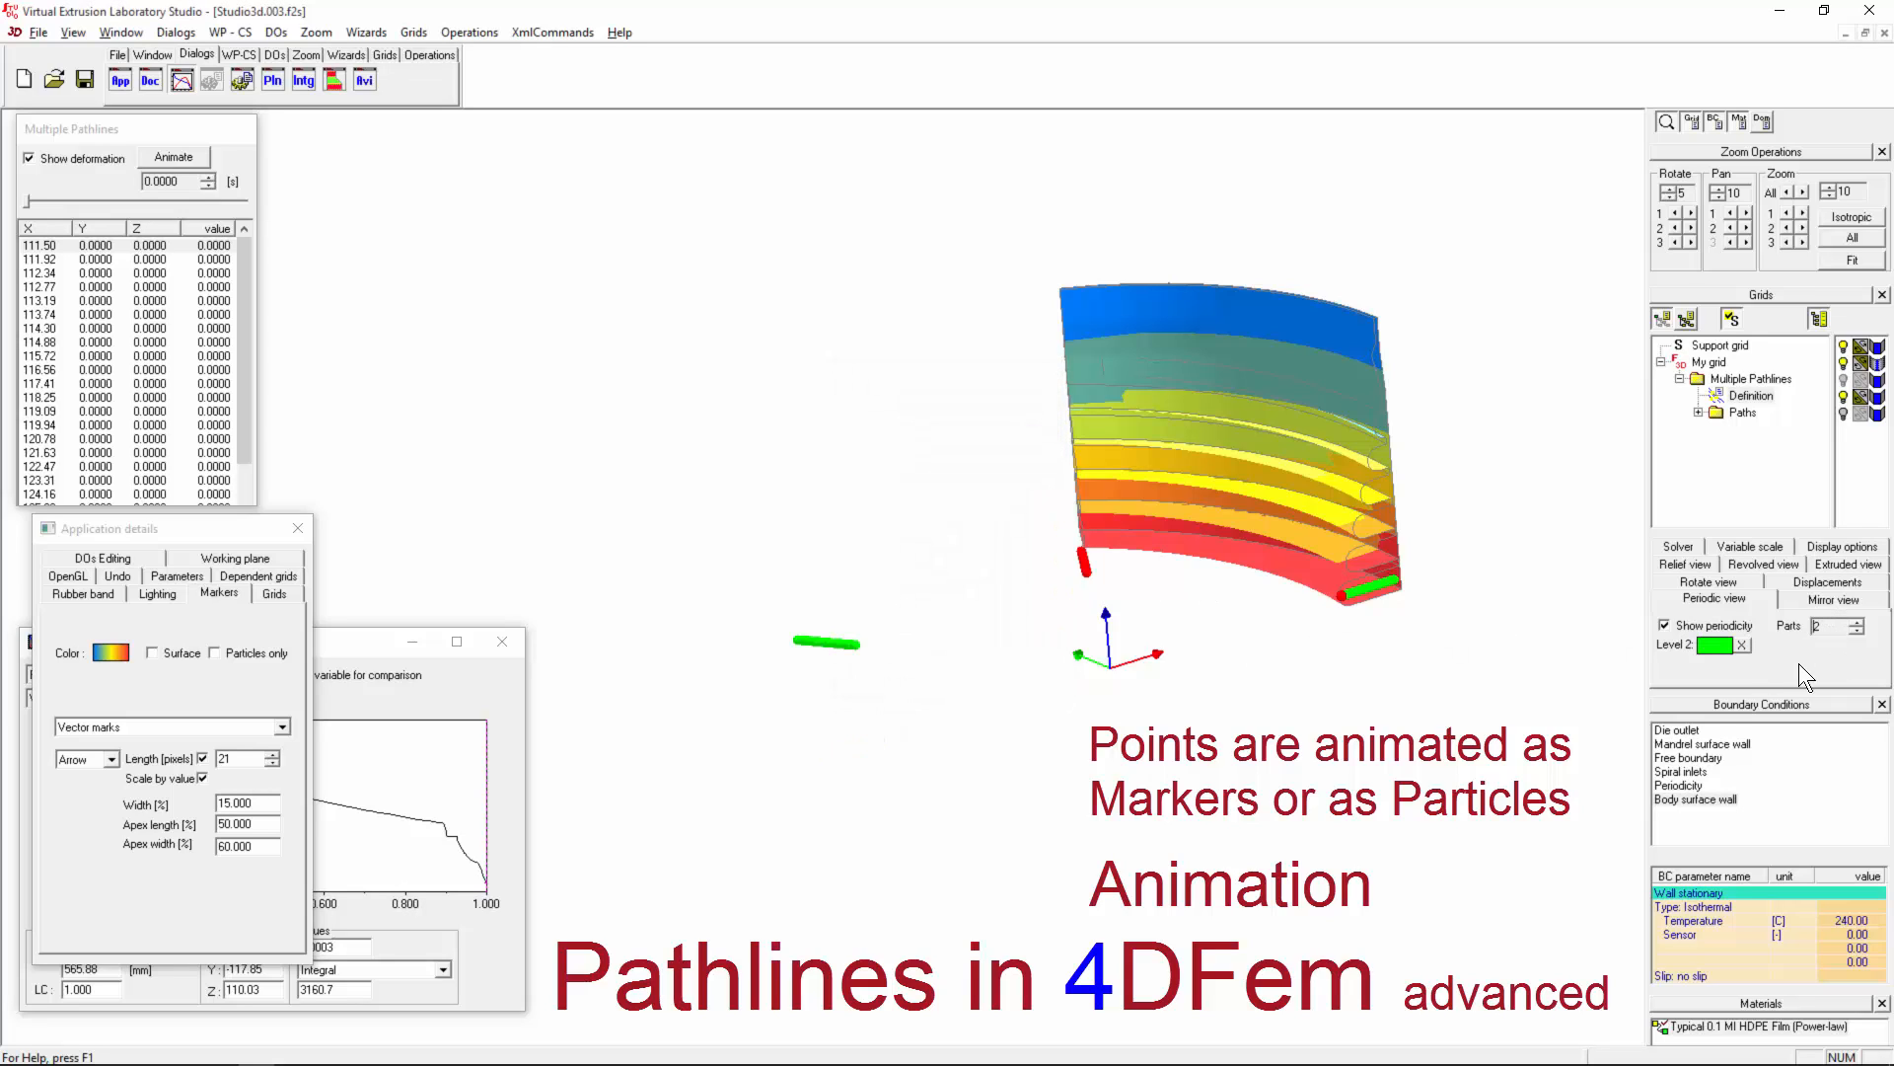
pyautogui.click(1715, 645)
pyautogui.click(959, 495)
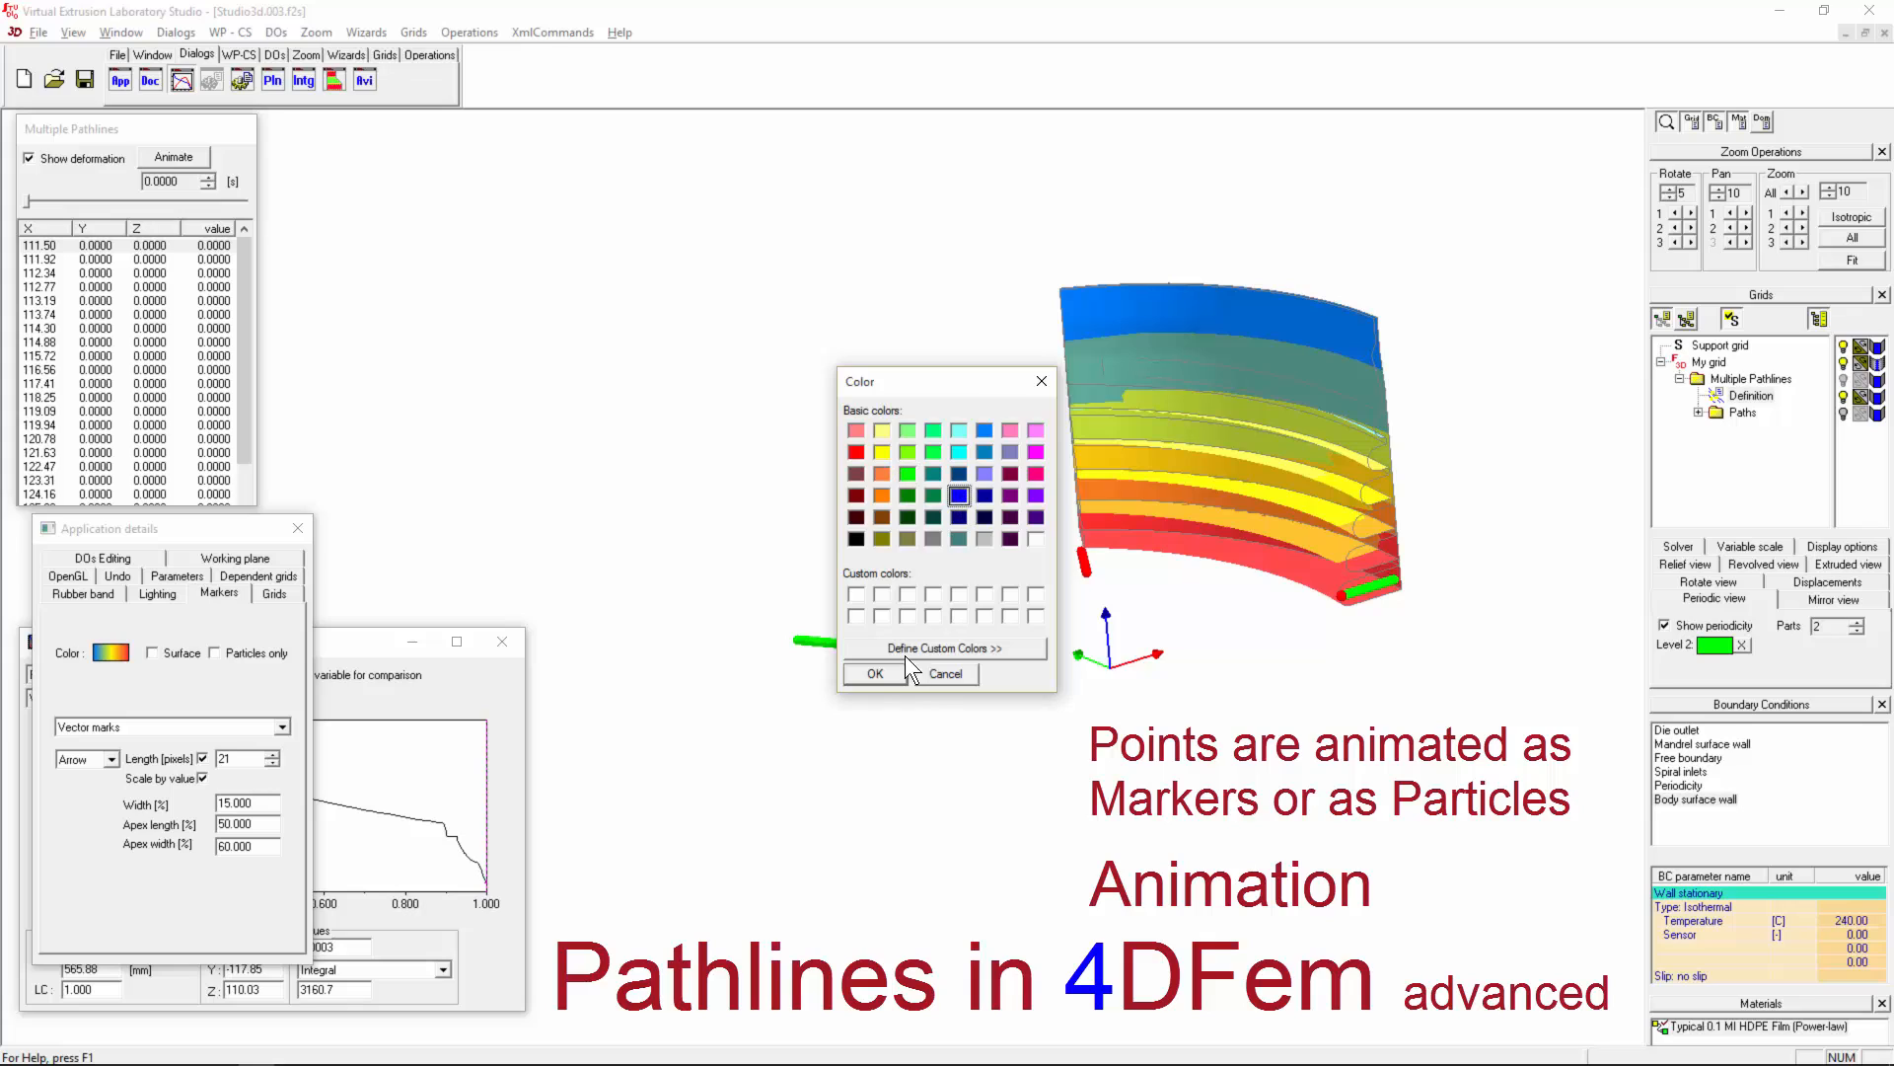
pyautogui.click(875, 673)
pyautogui.scroll(3, 1823, 628)
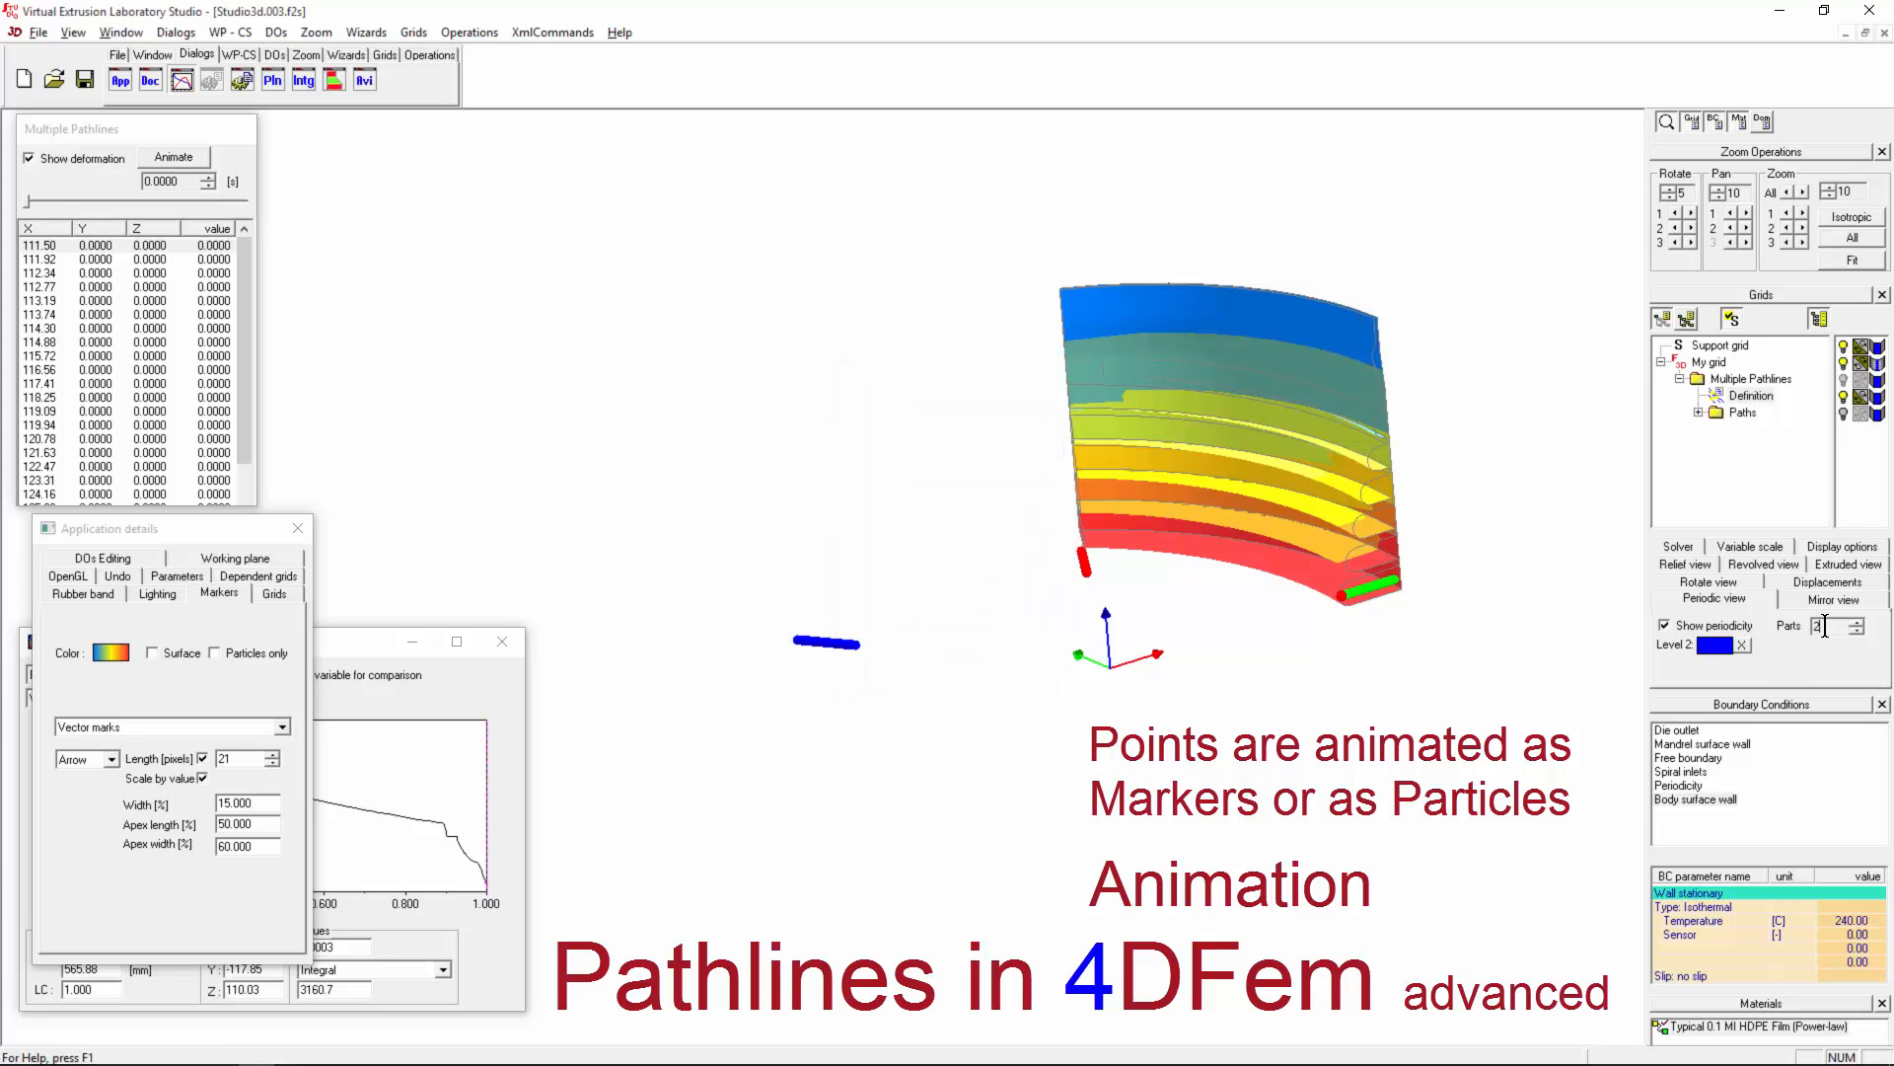
# Step: Hide the definition's seed tubes and all curves of the current grid, overriding the DOs used
pyautogui.click(276, 54)
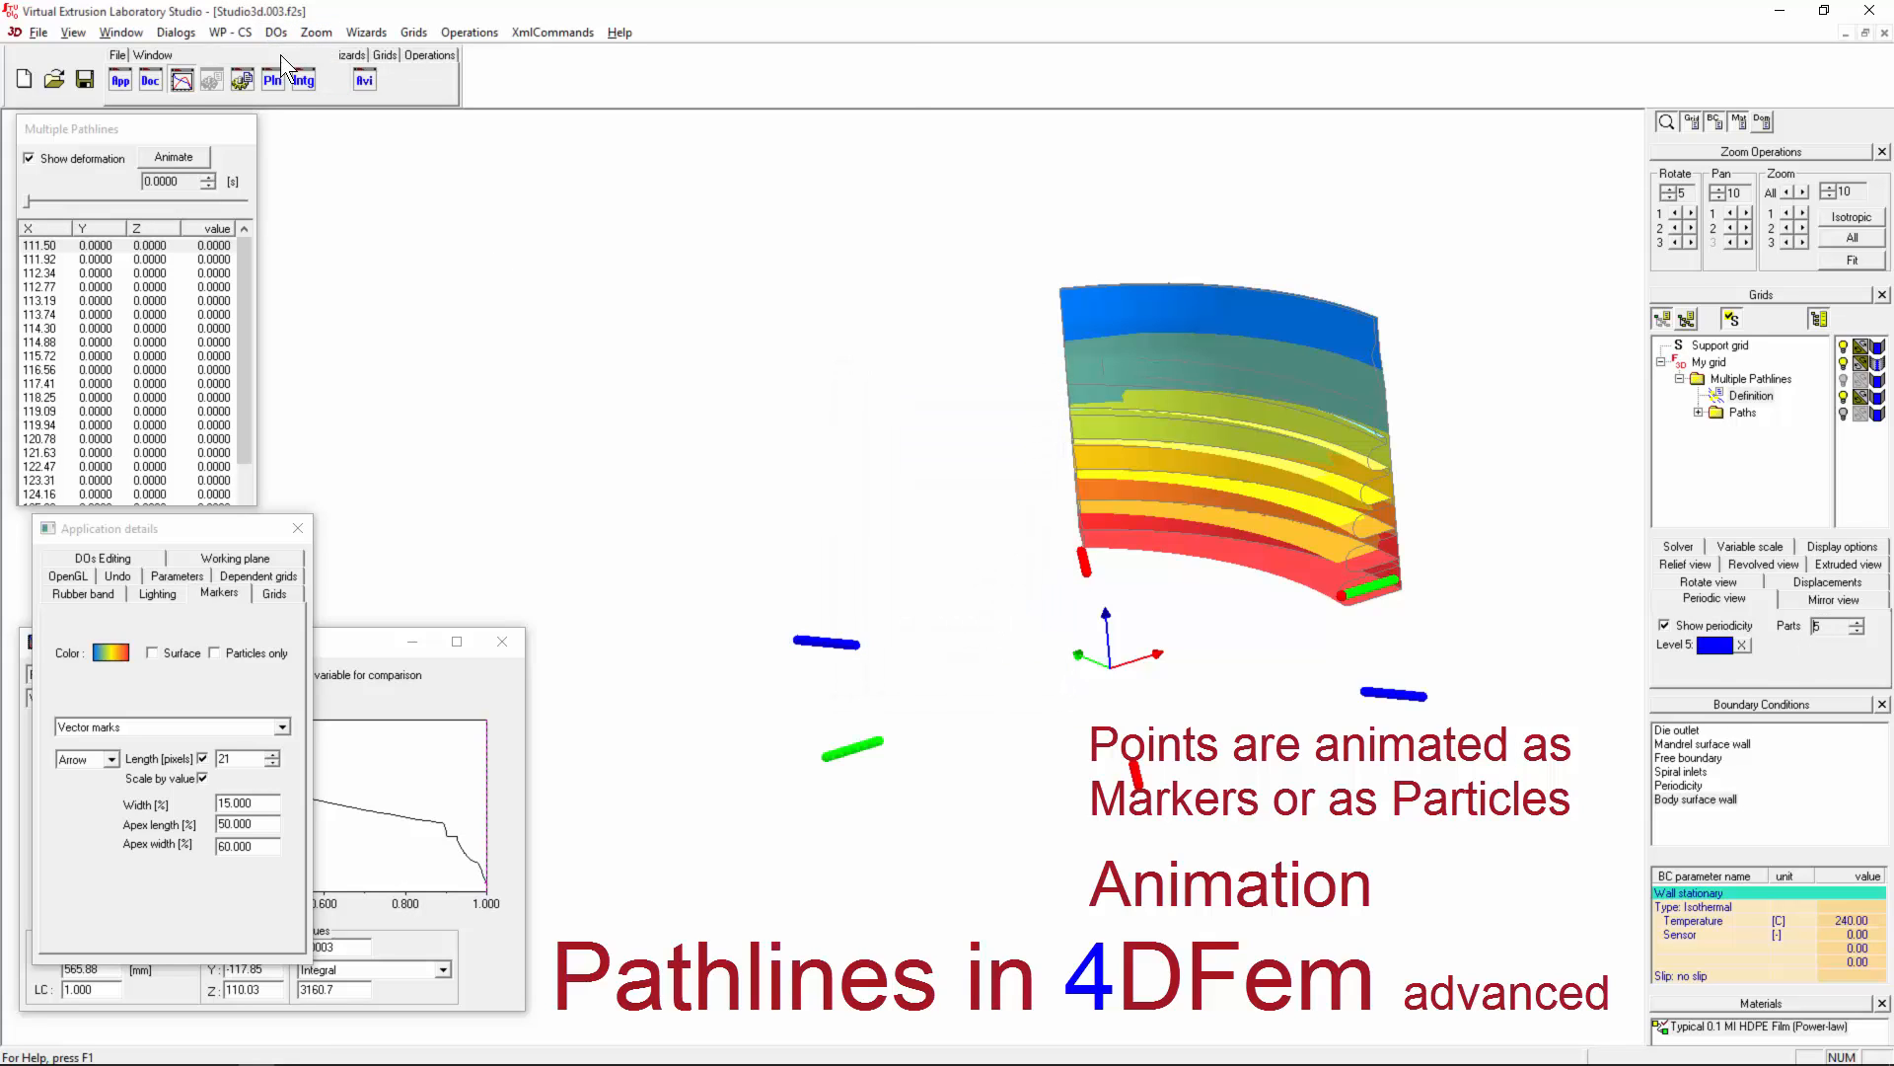
pyautogui.click(726, 81)
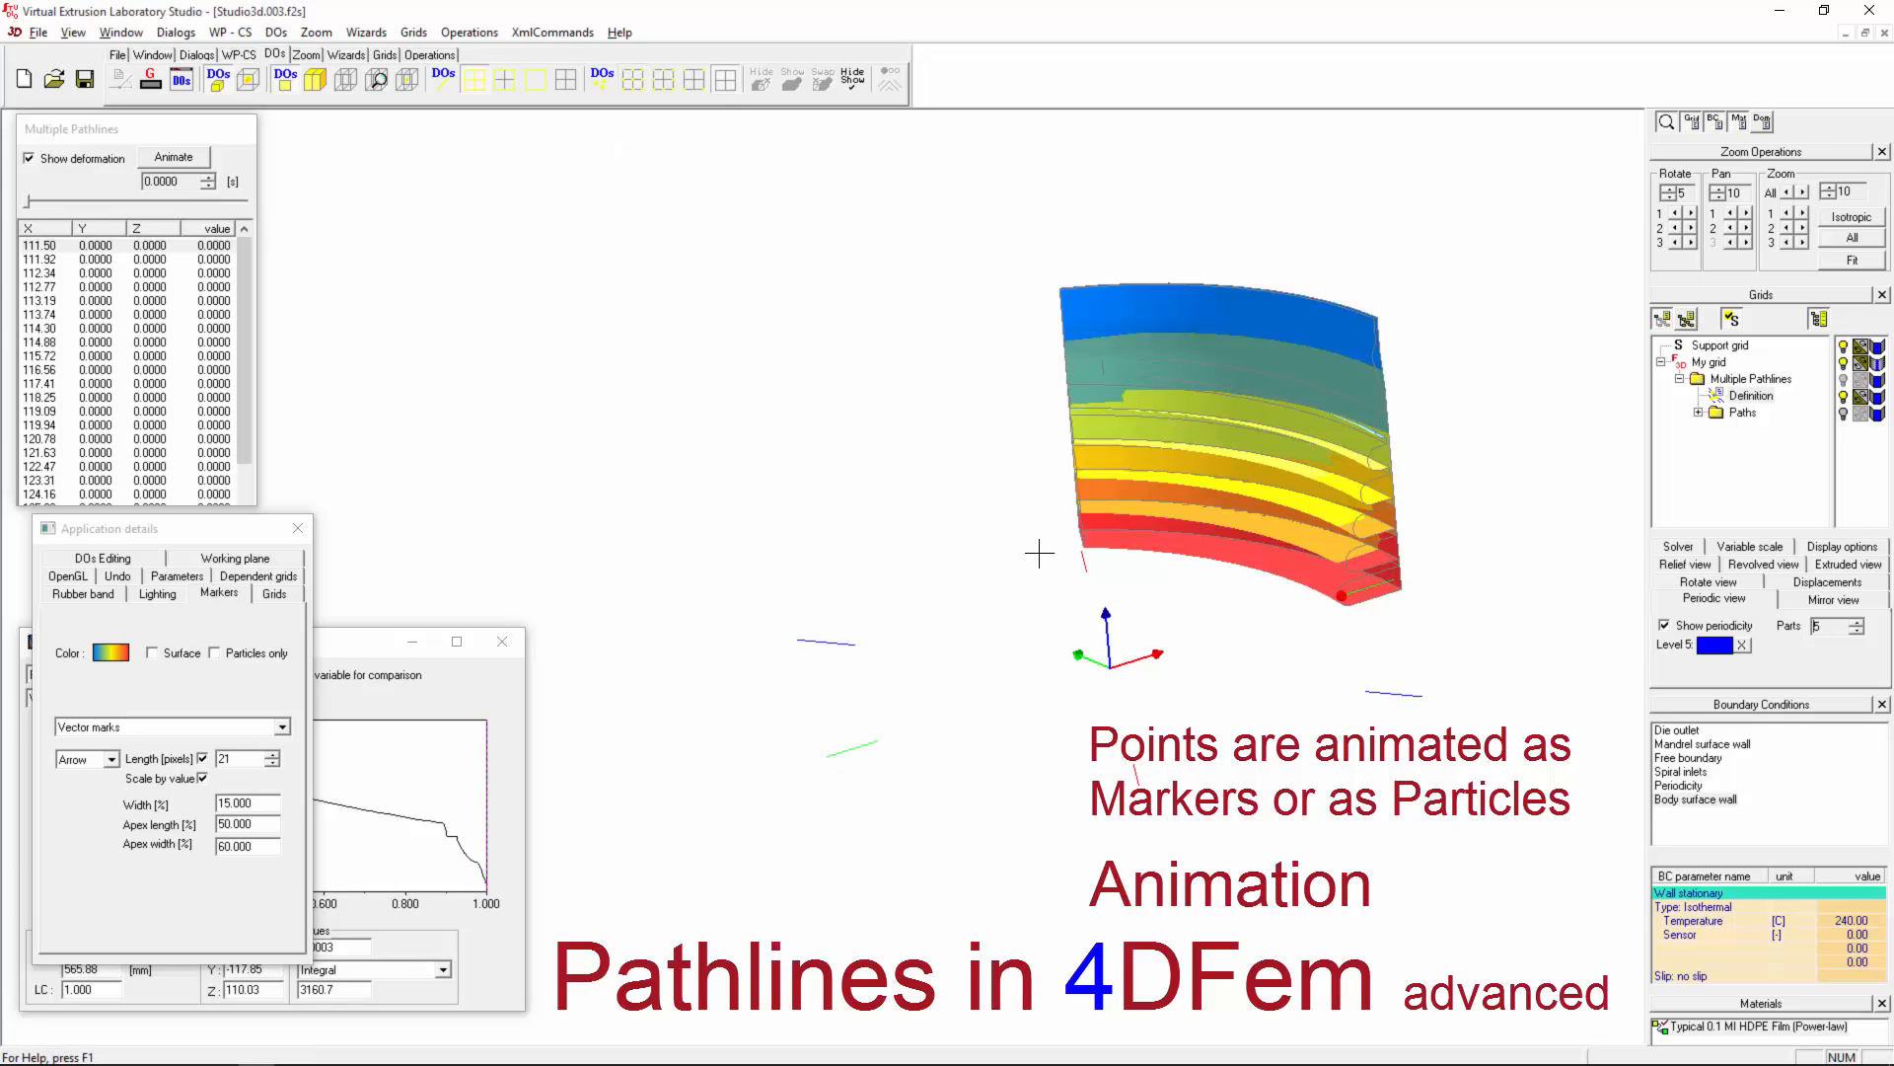
pyautogui.click(567, 80)
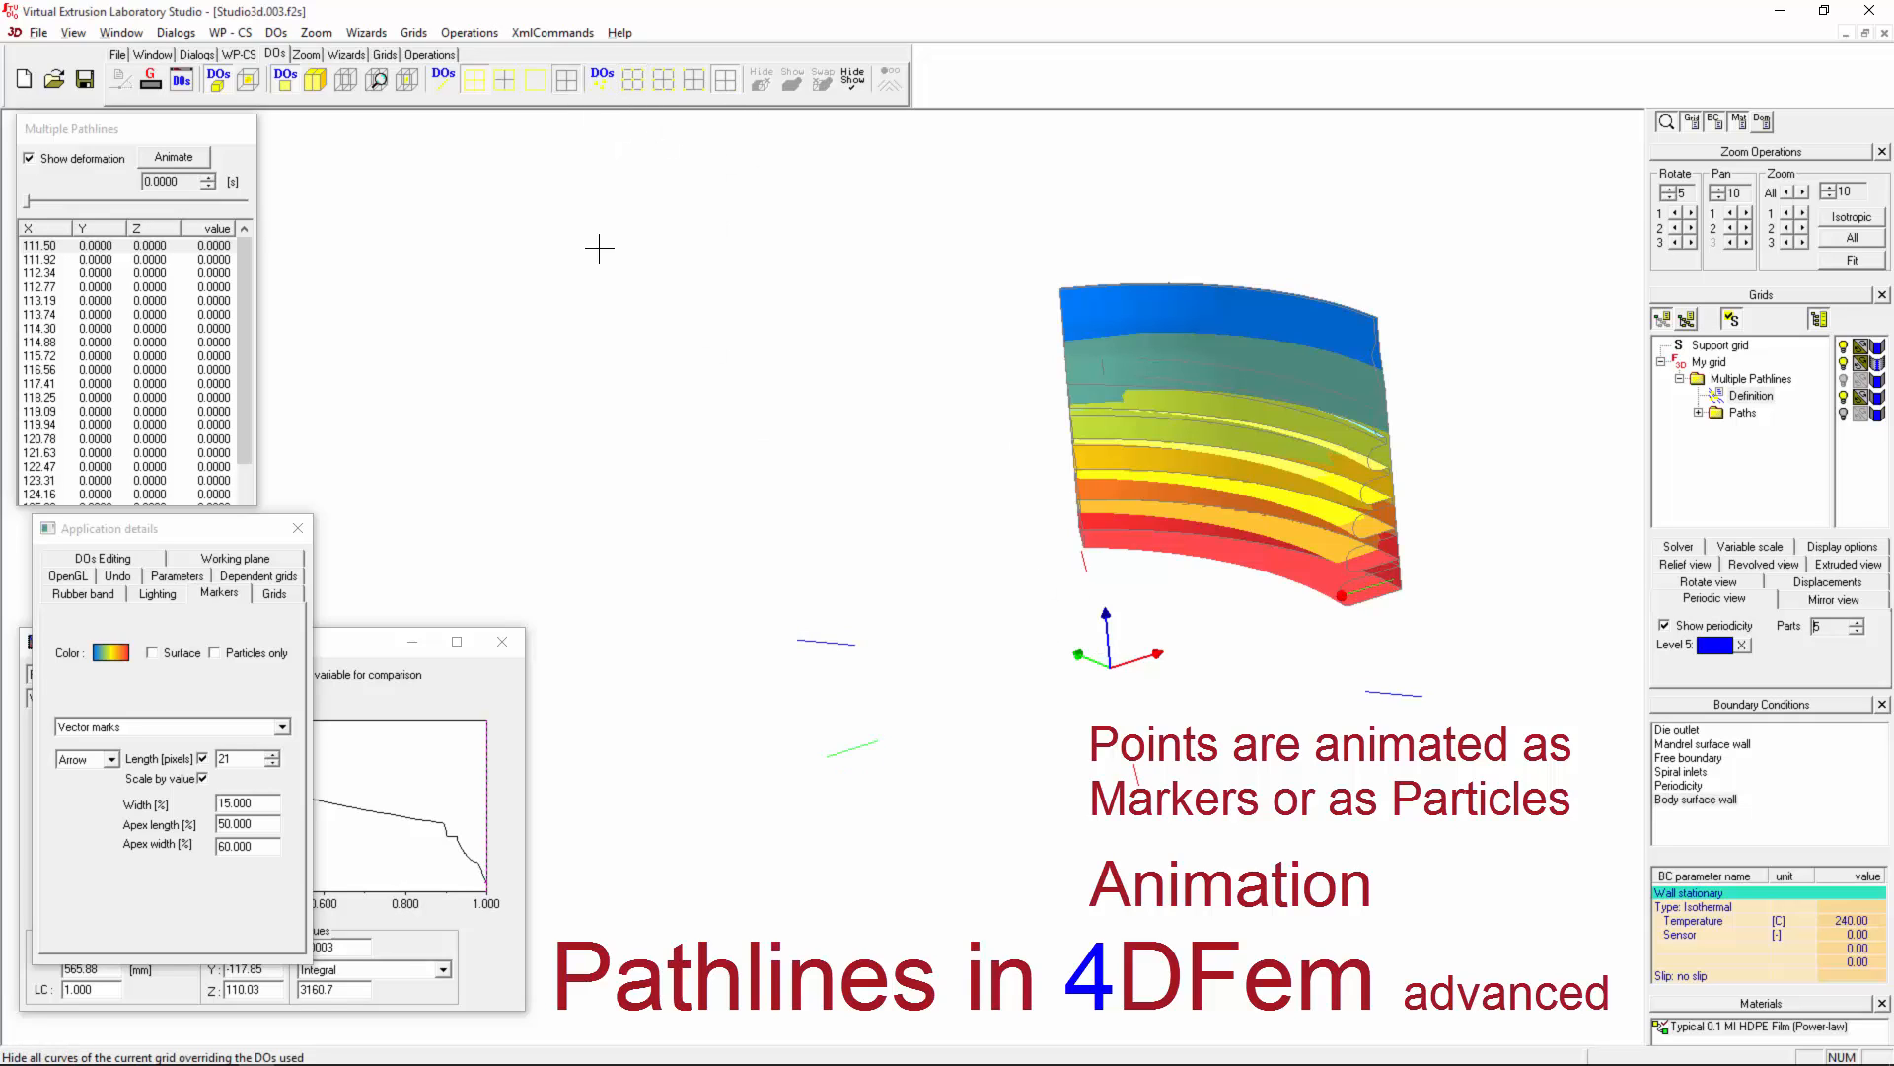
# Step: Play the flow animation with the periodic arrow markers coloured by level, then stop it and close its settings
pyautogui.click(174, 164)
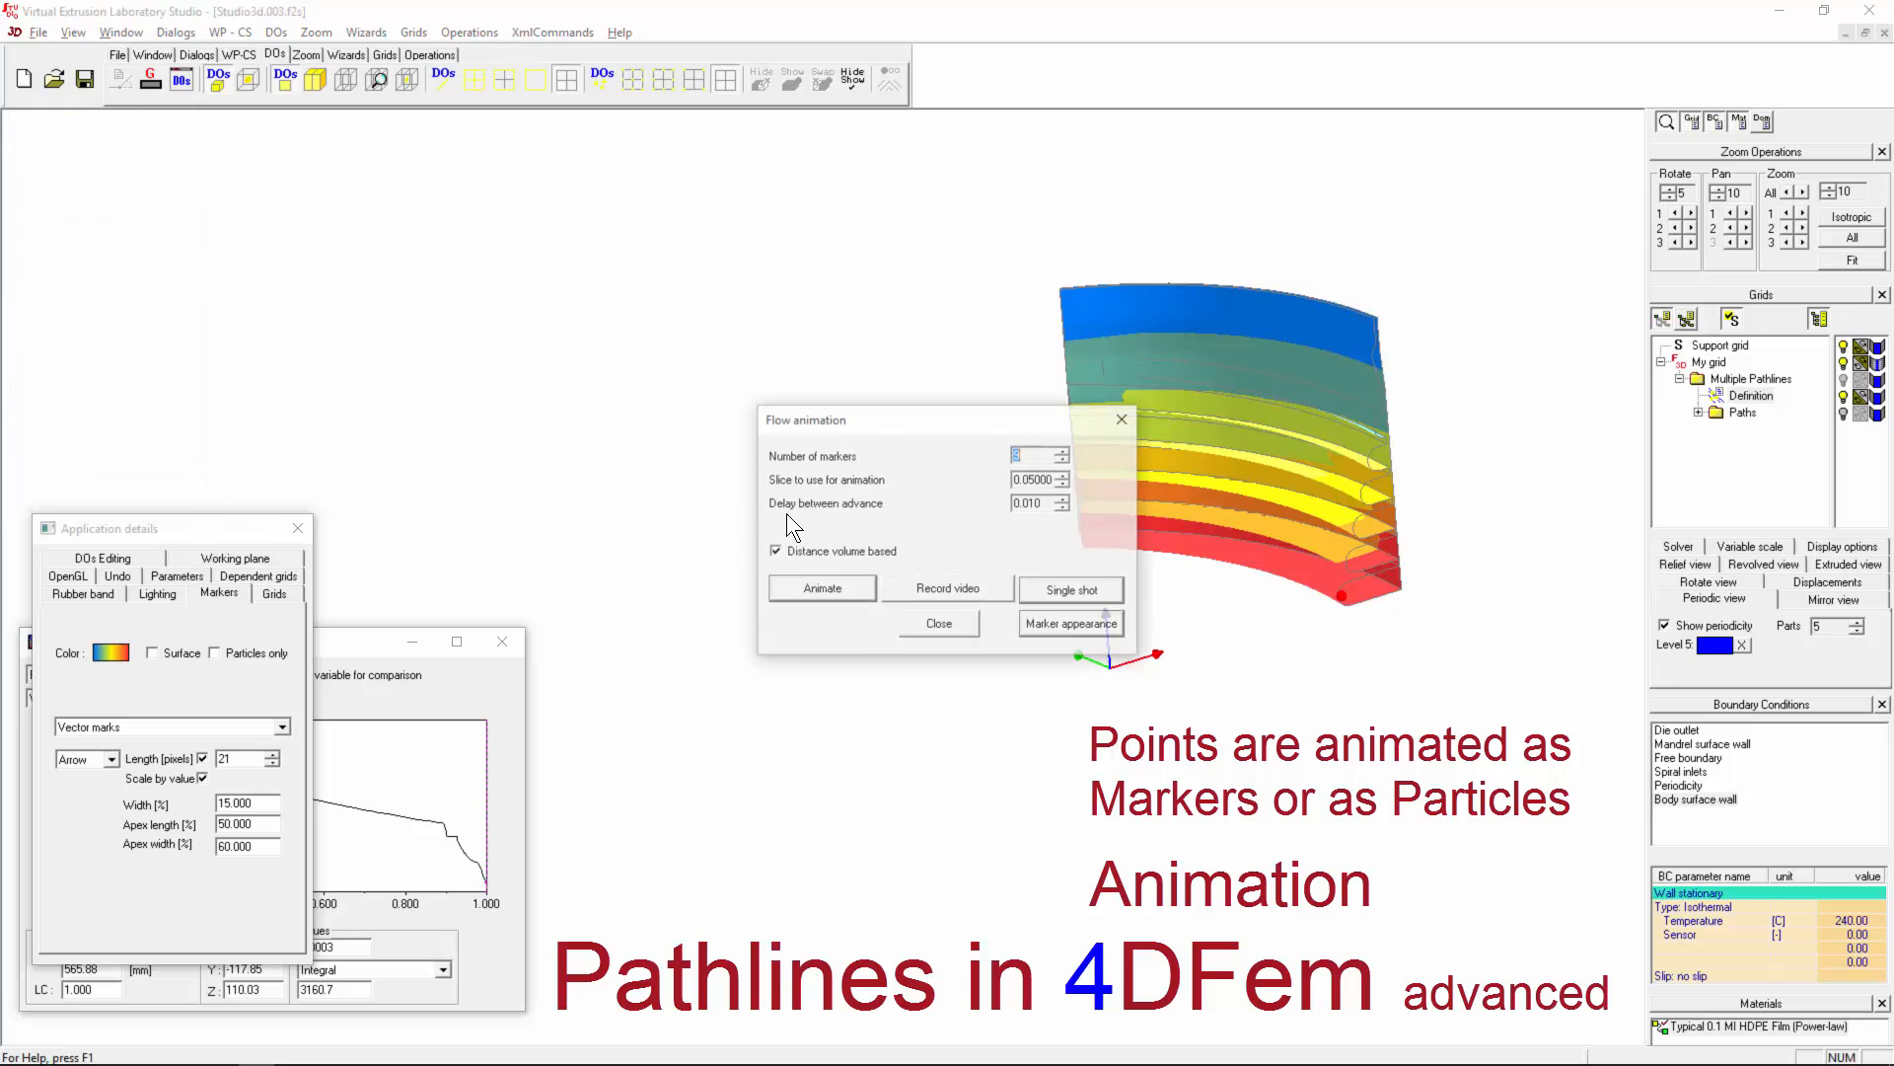
pyautogui.moveTo(937, 407); pyautogui.dragTo(234, 158)
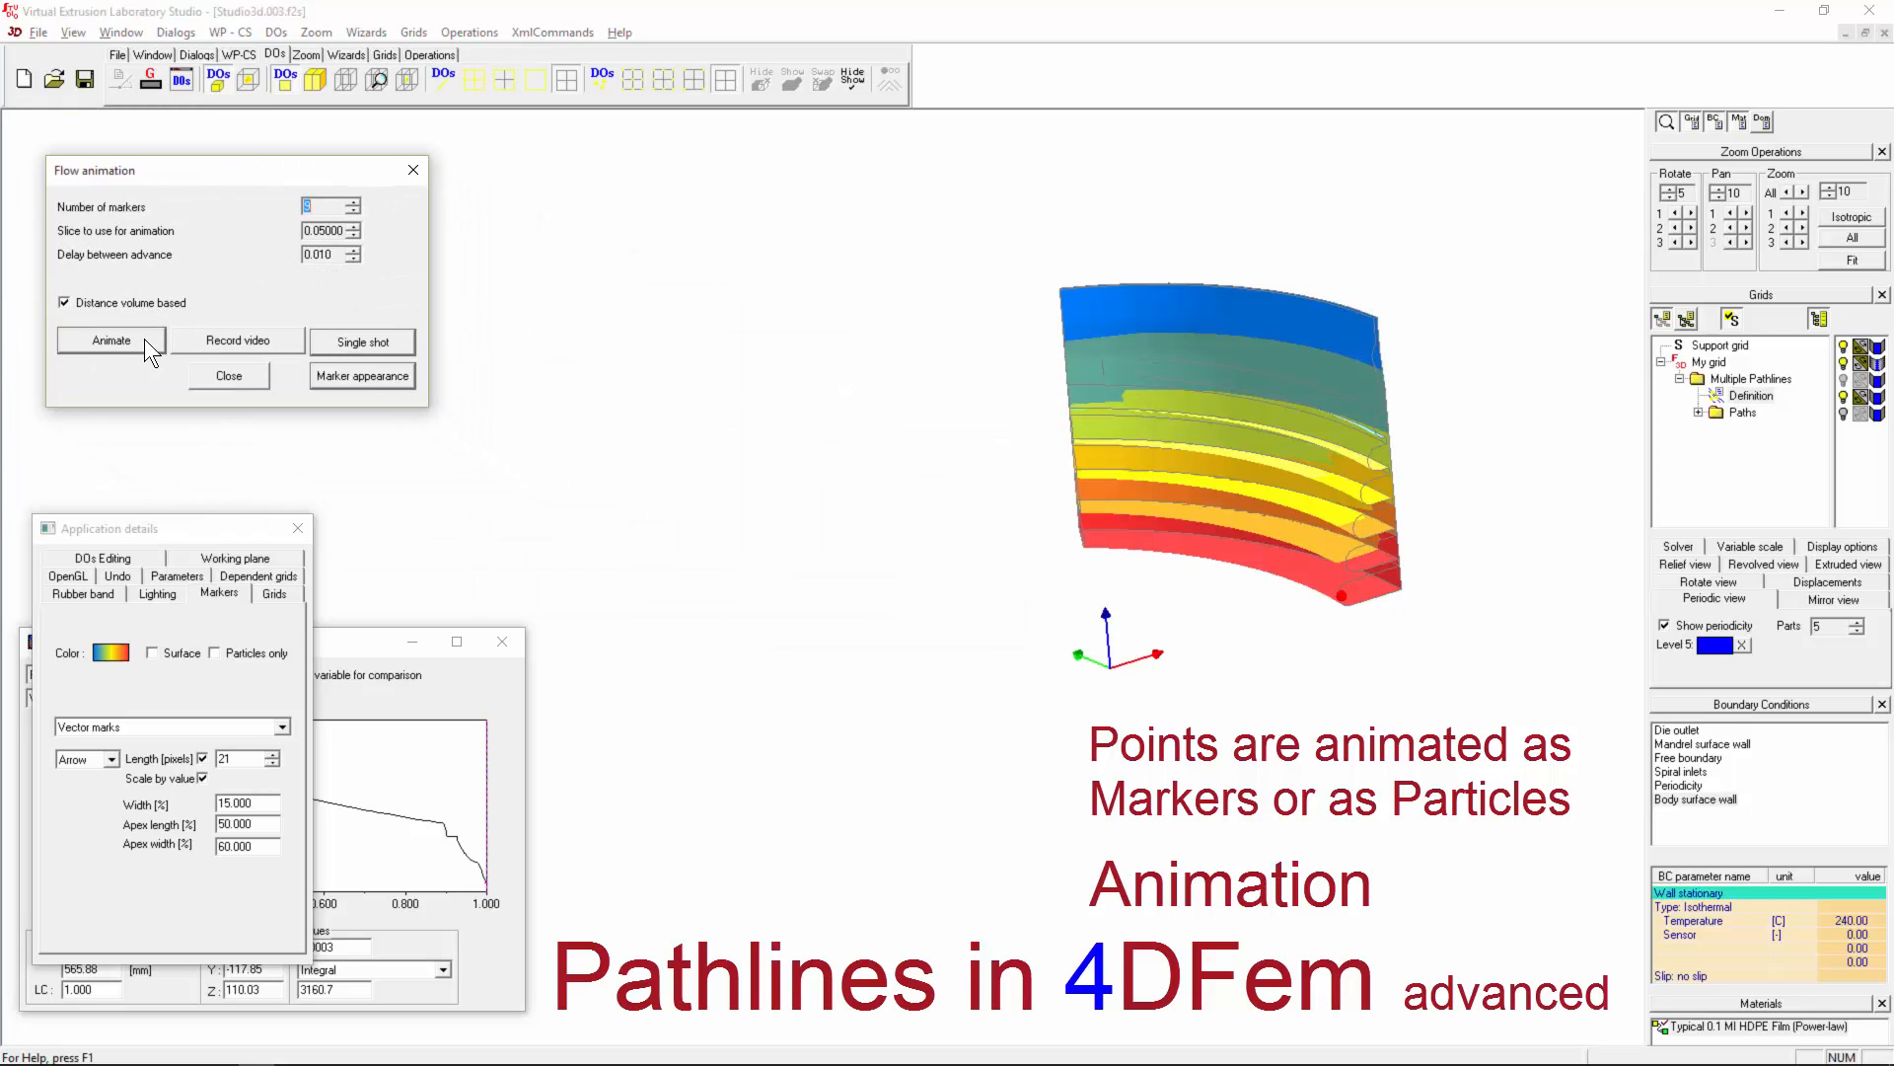
pyautogui.click(139, 342)
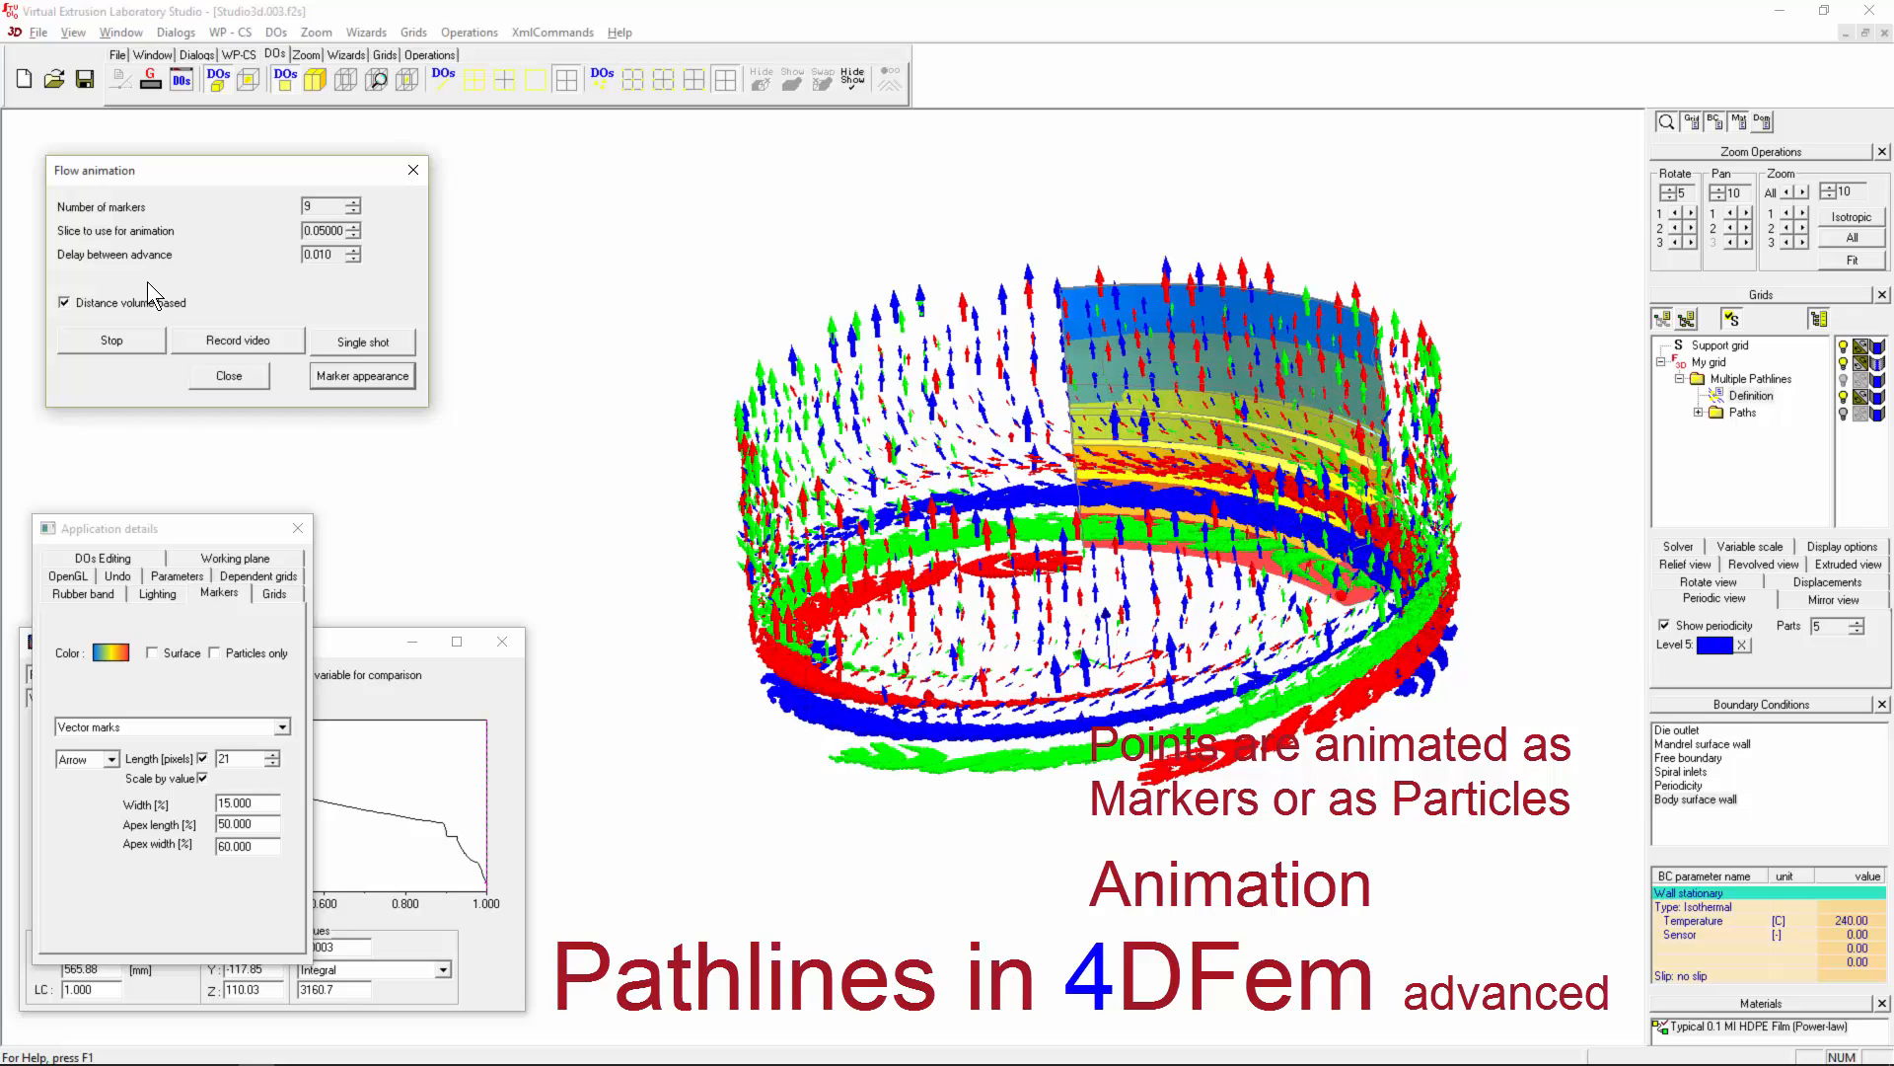
pyautogui.click(138, 336)
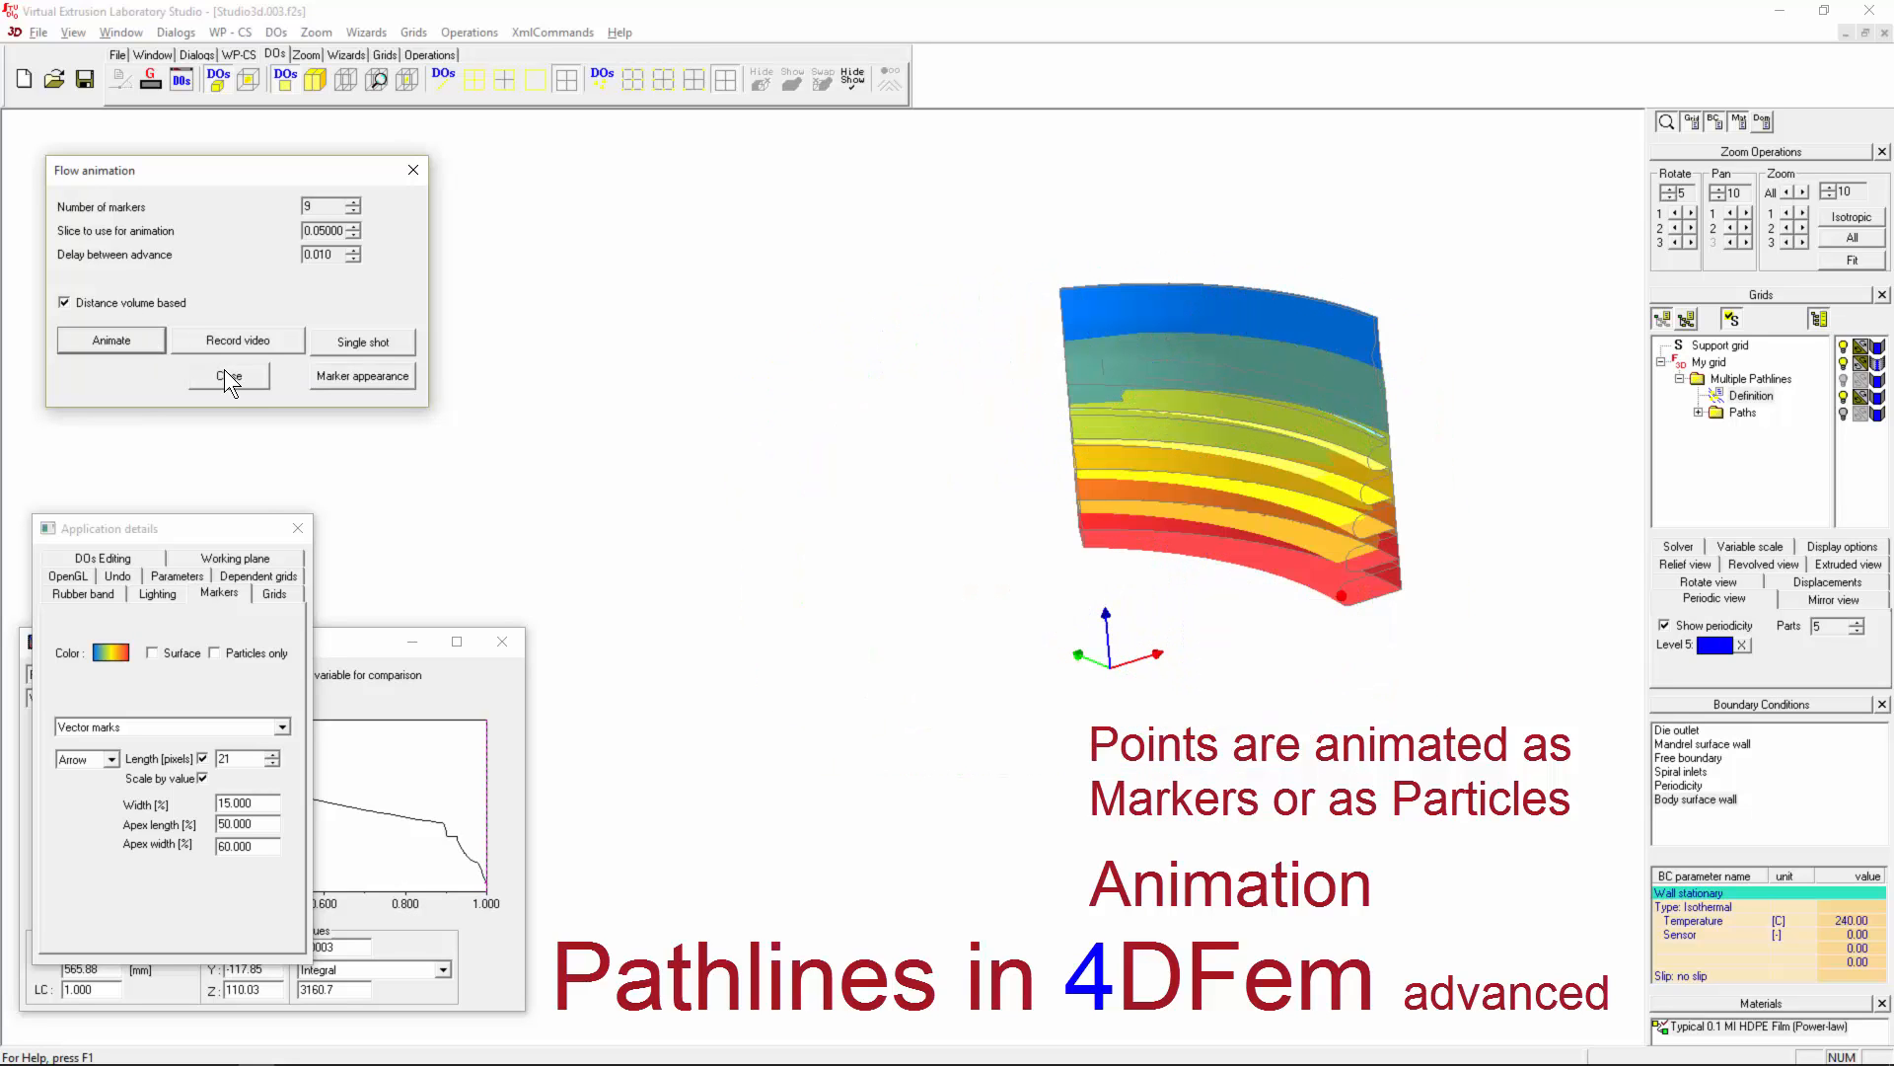
pyautogui.click(226, 373)
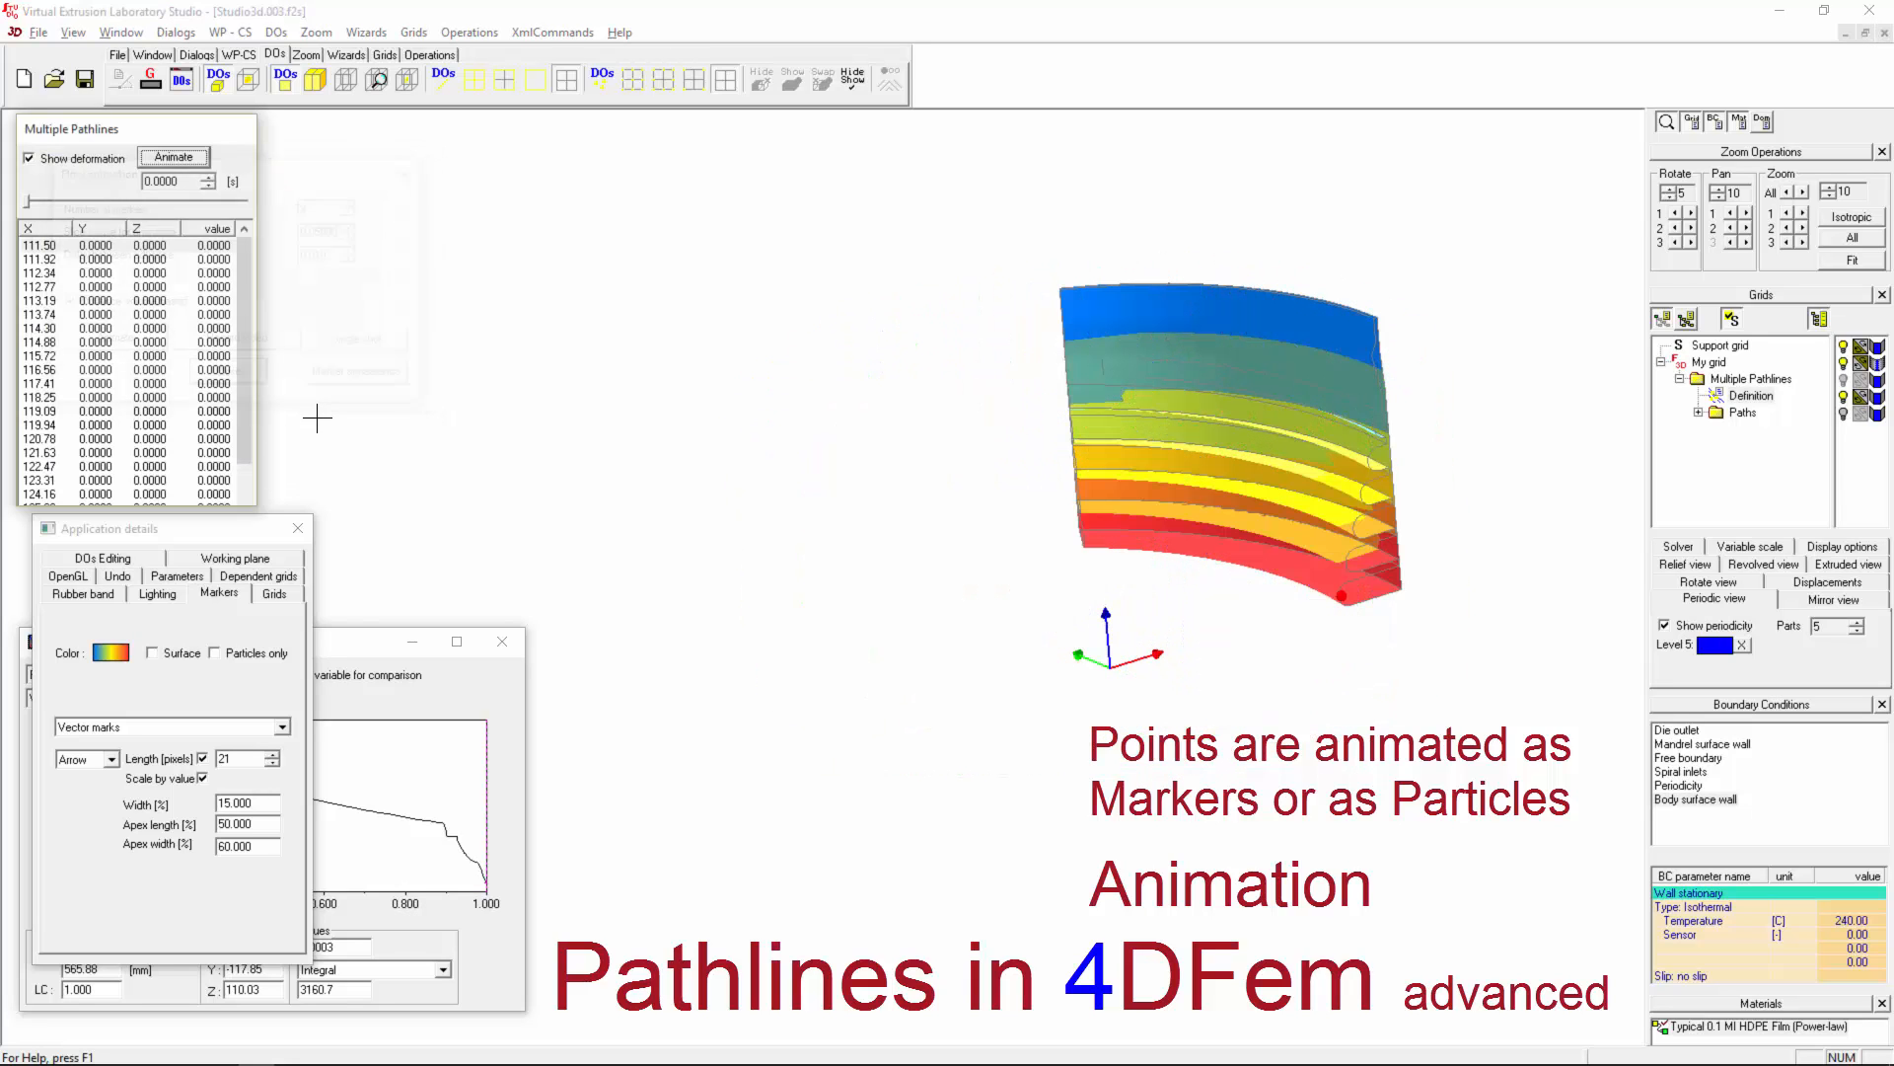
# Step: Turn on the particles-only marker option and start the flow animation of the periodic pathlines
pyautogui.click(231, 655)
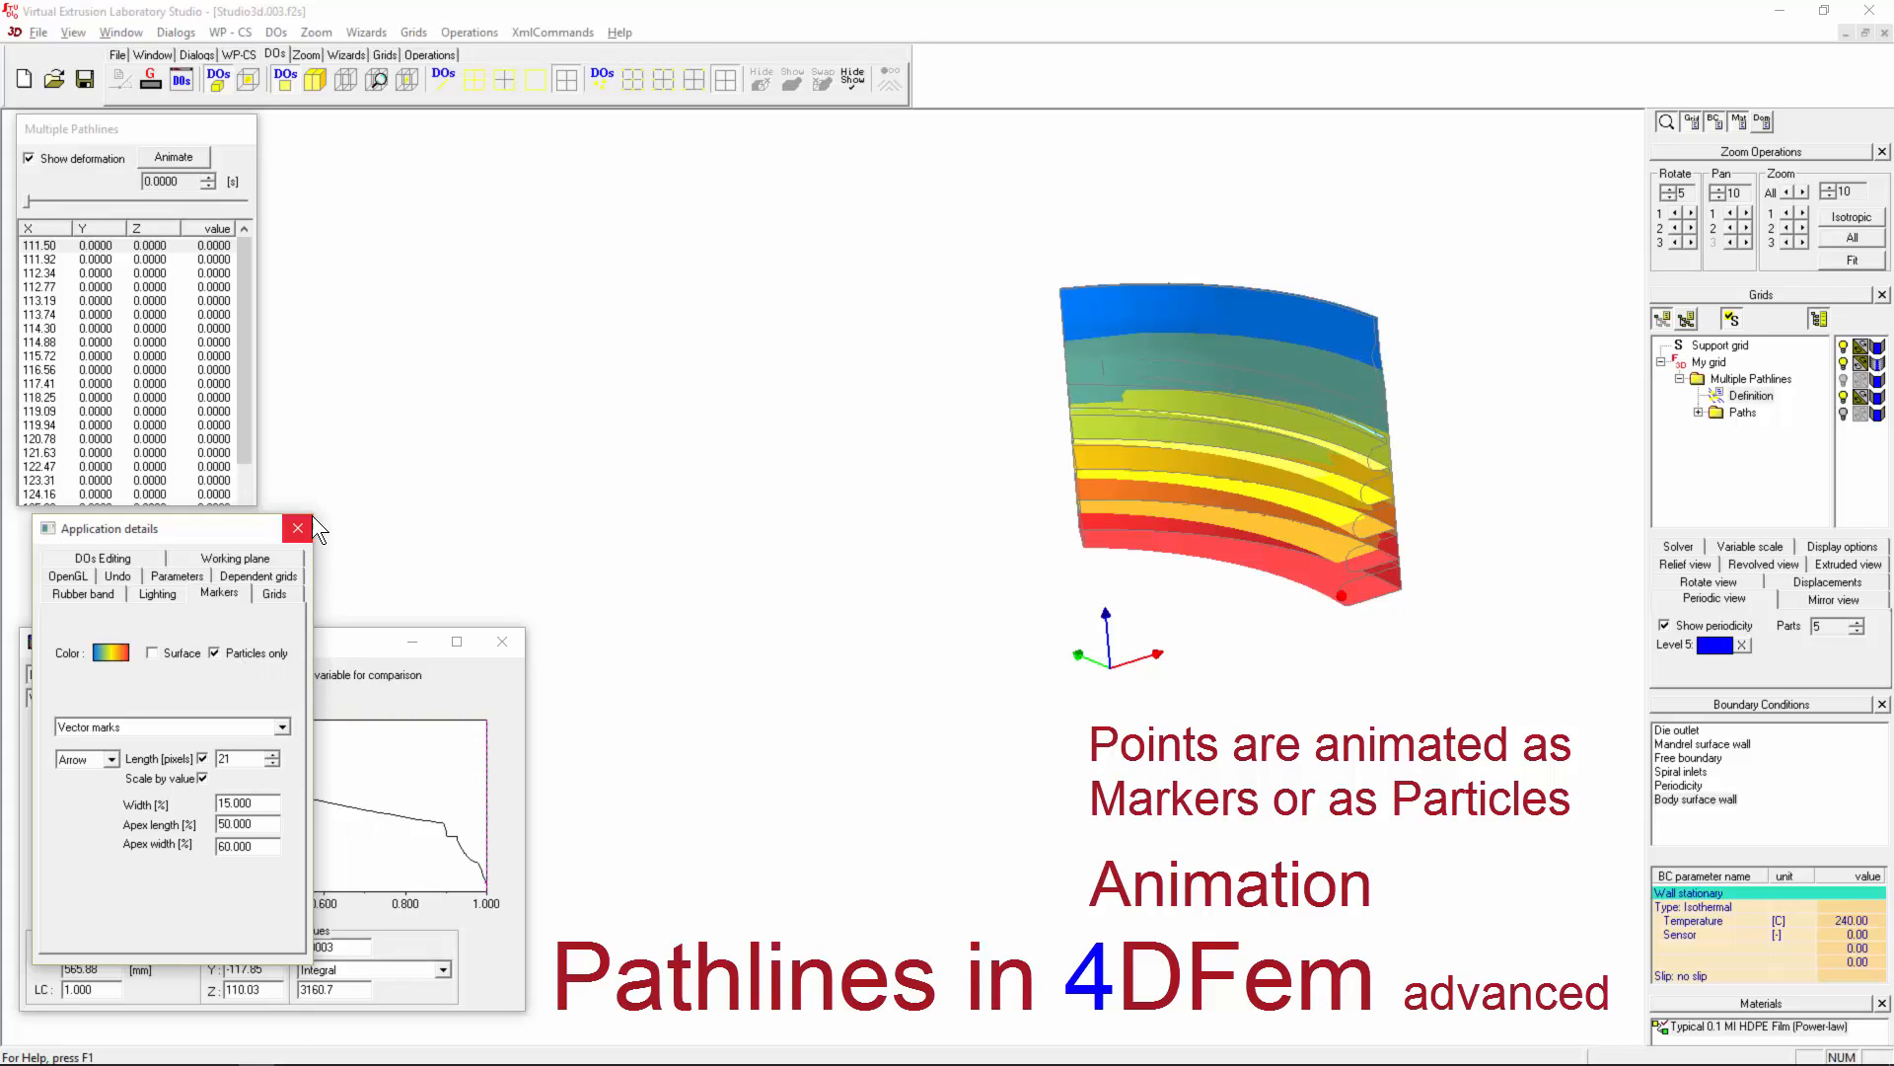
pyautogui.click(182, 154)
pyautogui.moveTo(851, 422); pyautogui.dragTo(79, 139)
pyautogui.click(314, 312)
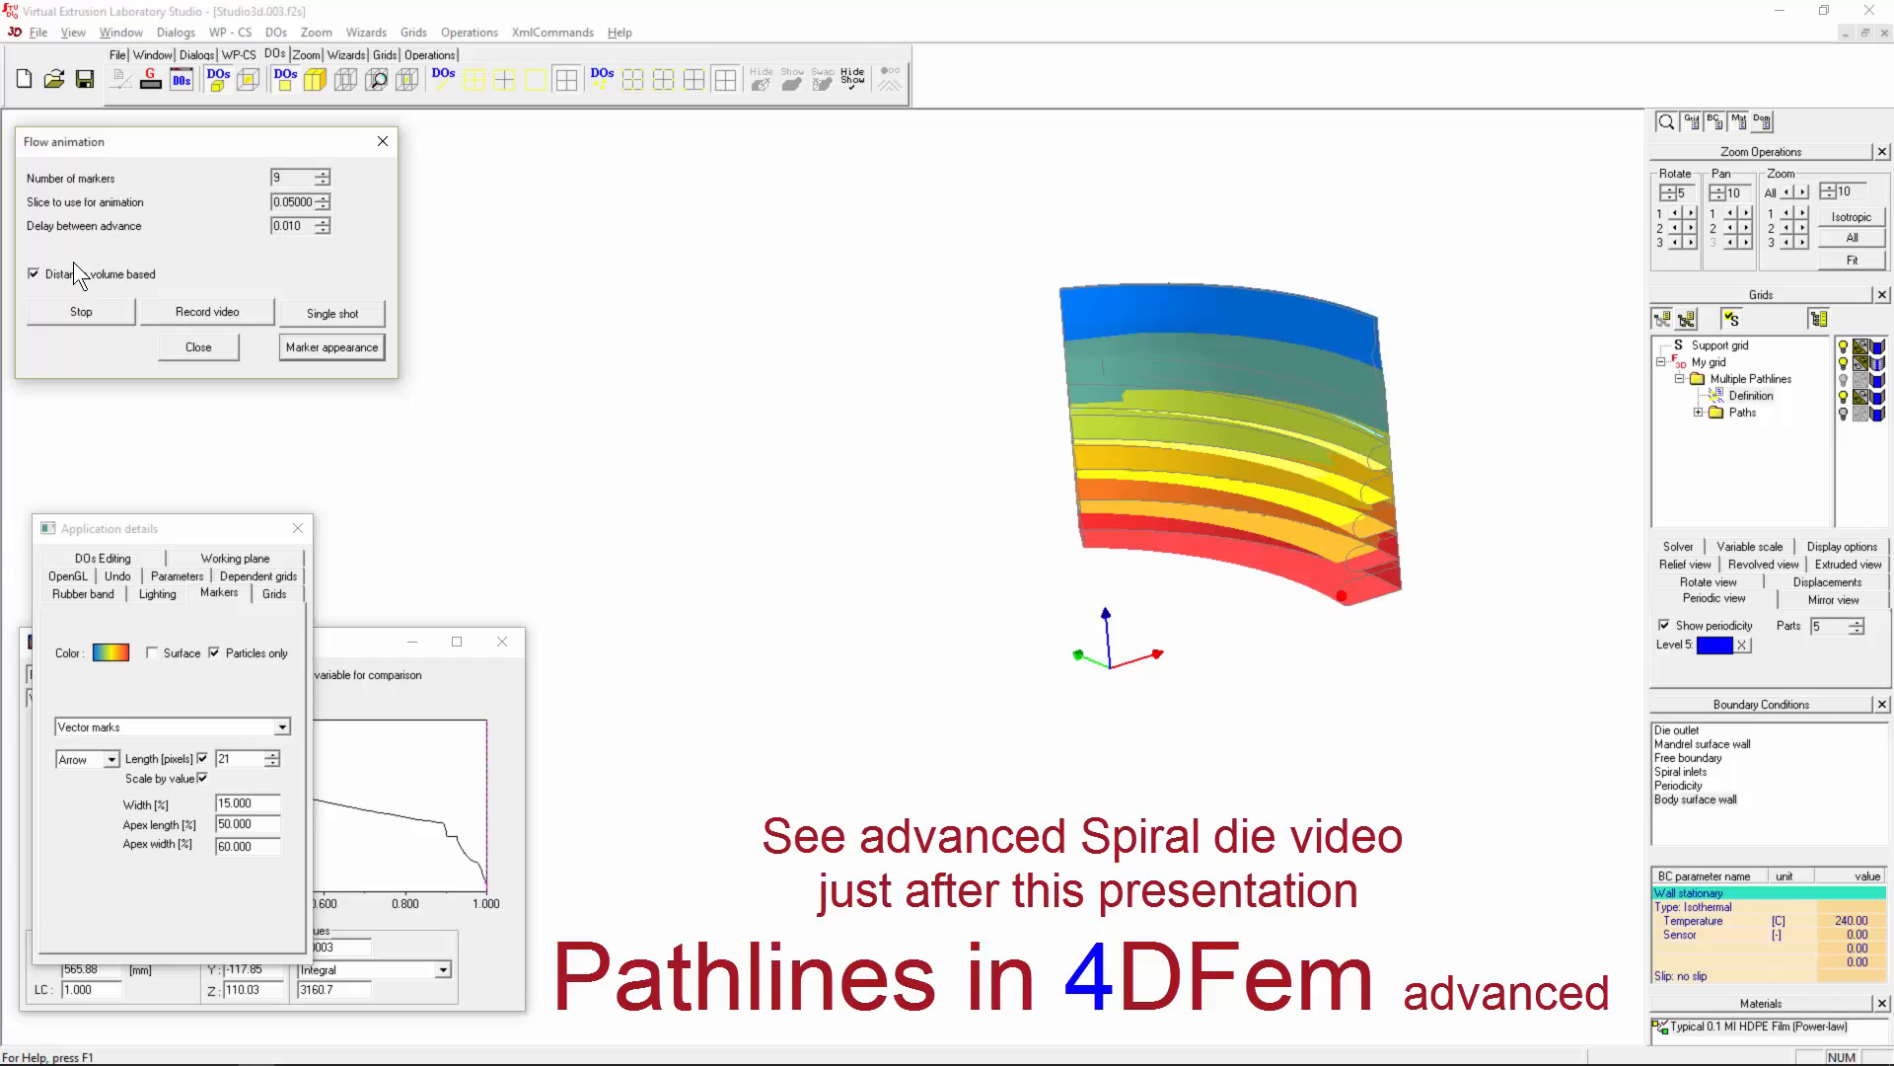
# Step: Reduce the animation slice to 0.009 while viewing the particle flow, then close the flow animation settings
pyautogui.click(292, 205)
pyautogui.click(109, 312)
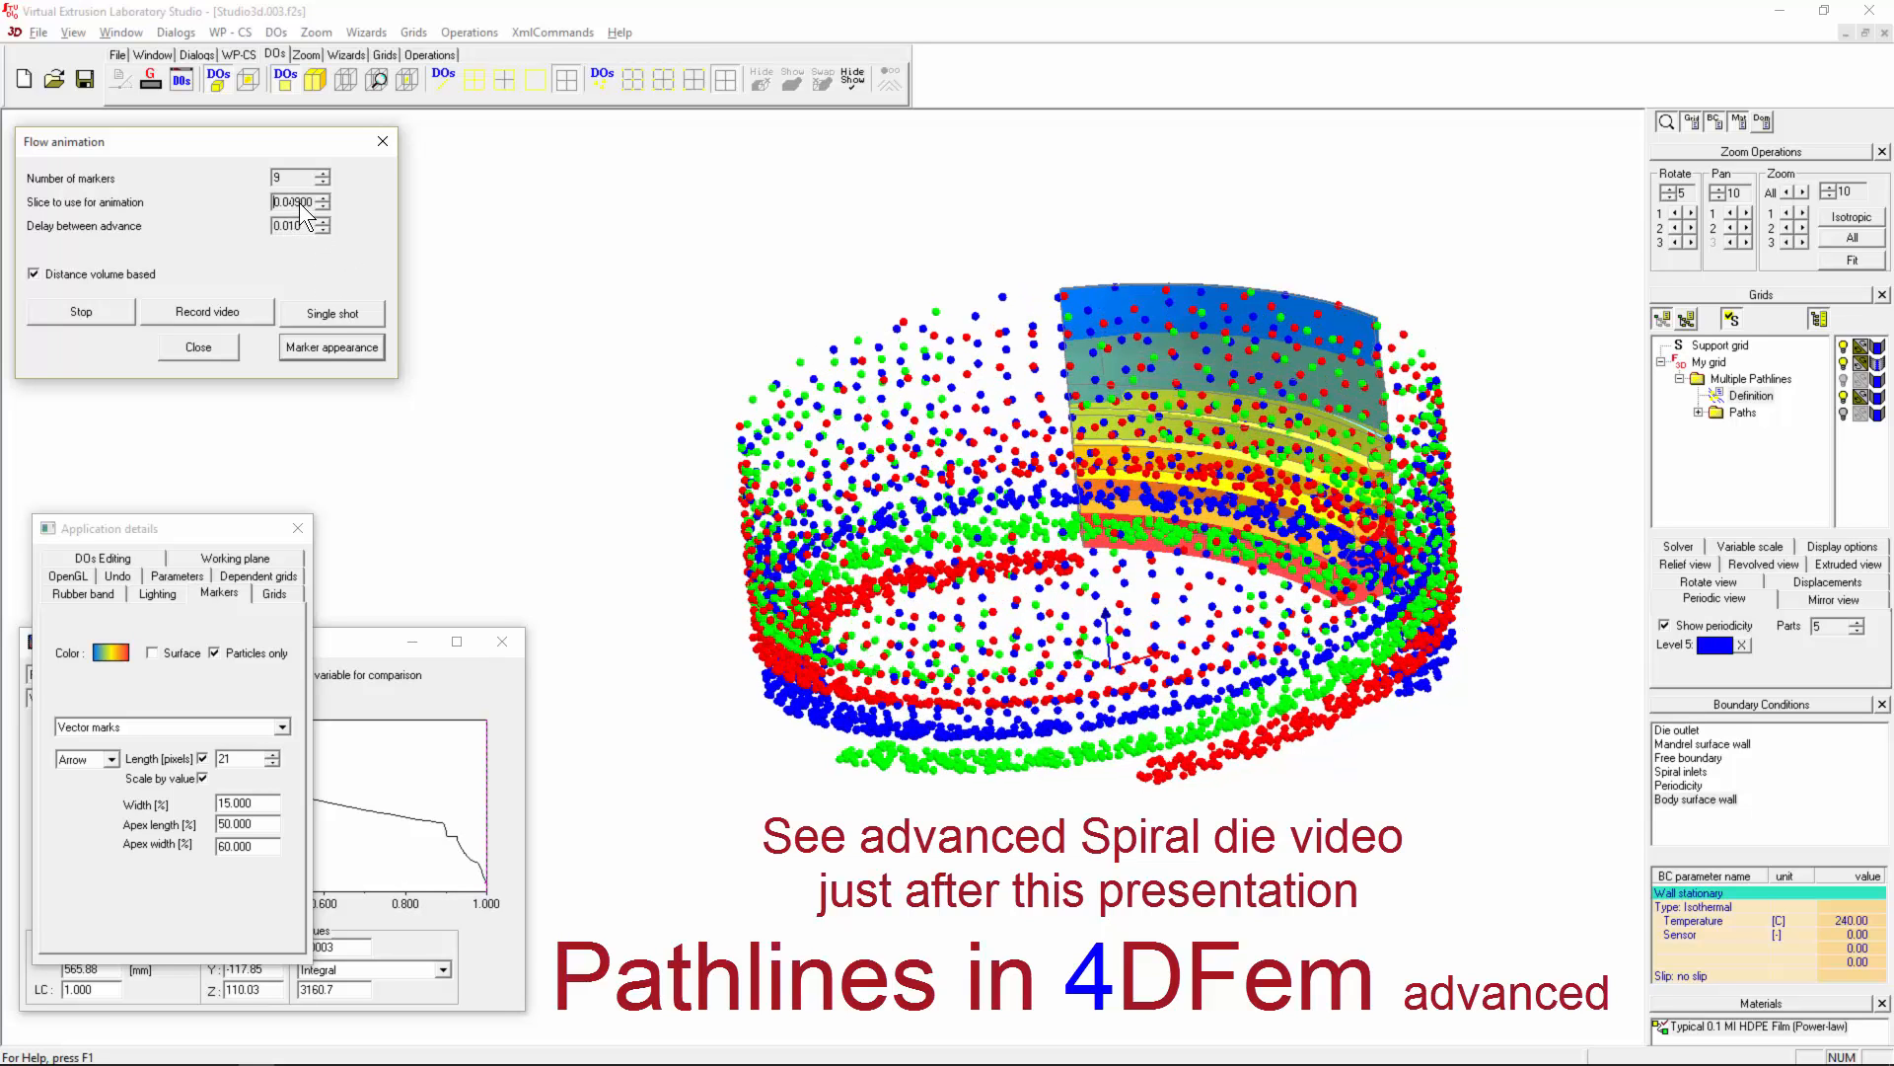
pyautogui.scroll(-4, 299, 203)
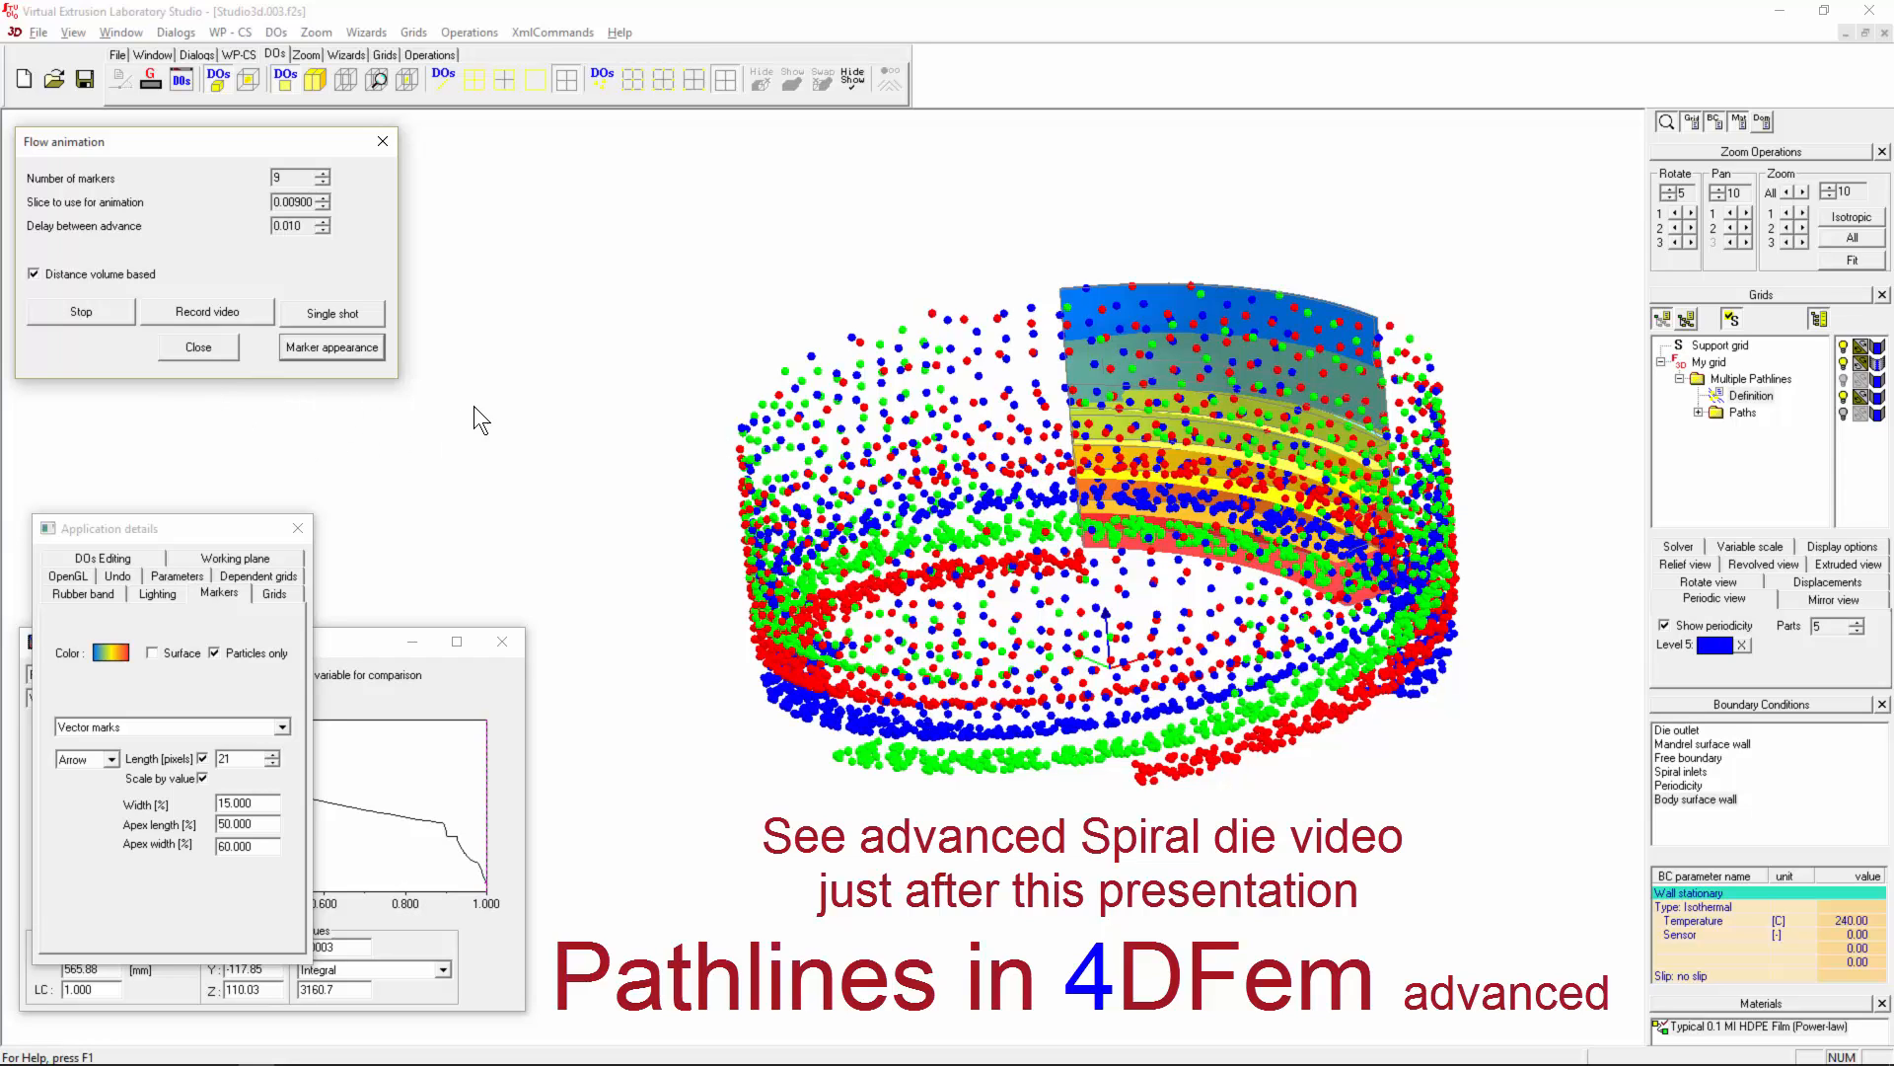
pyautogui.click(212, 350)
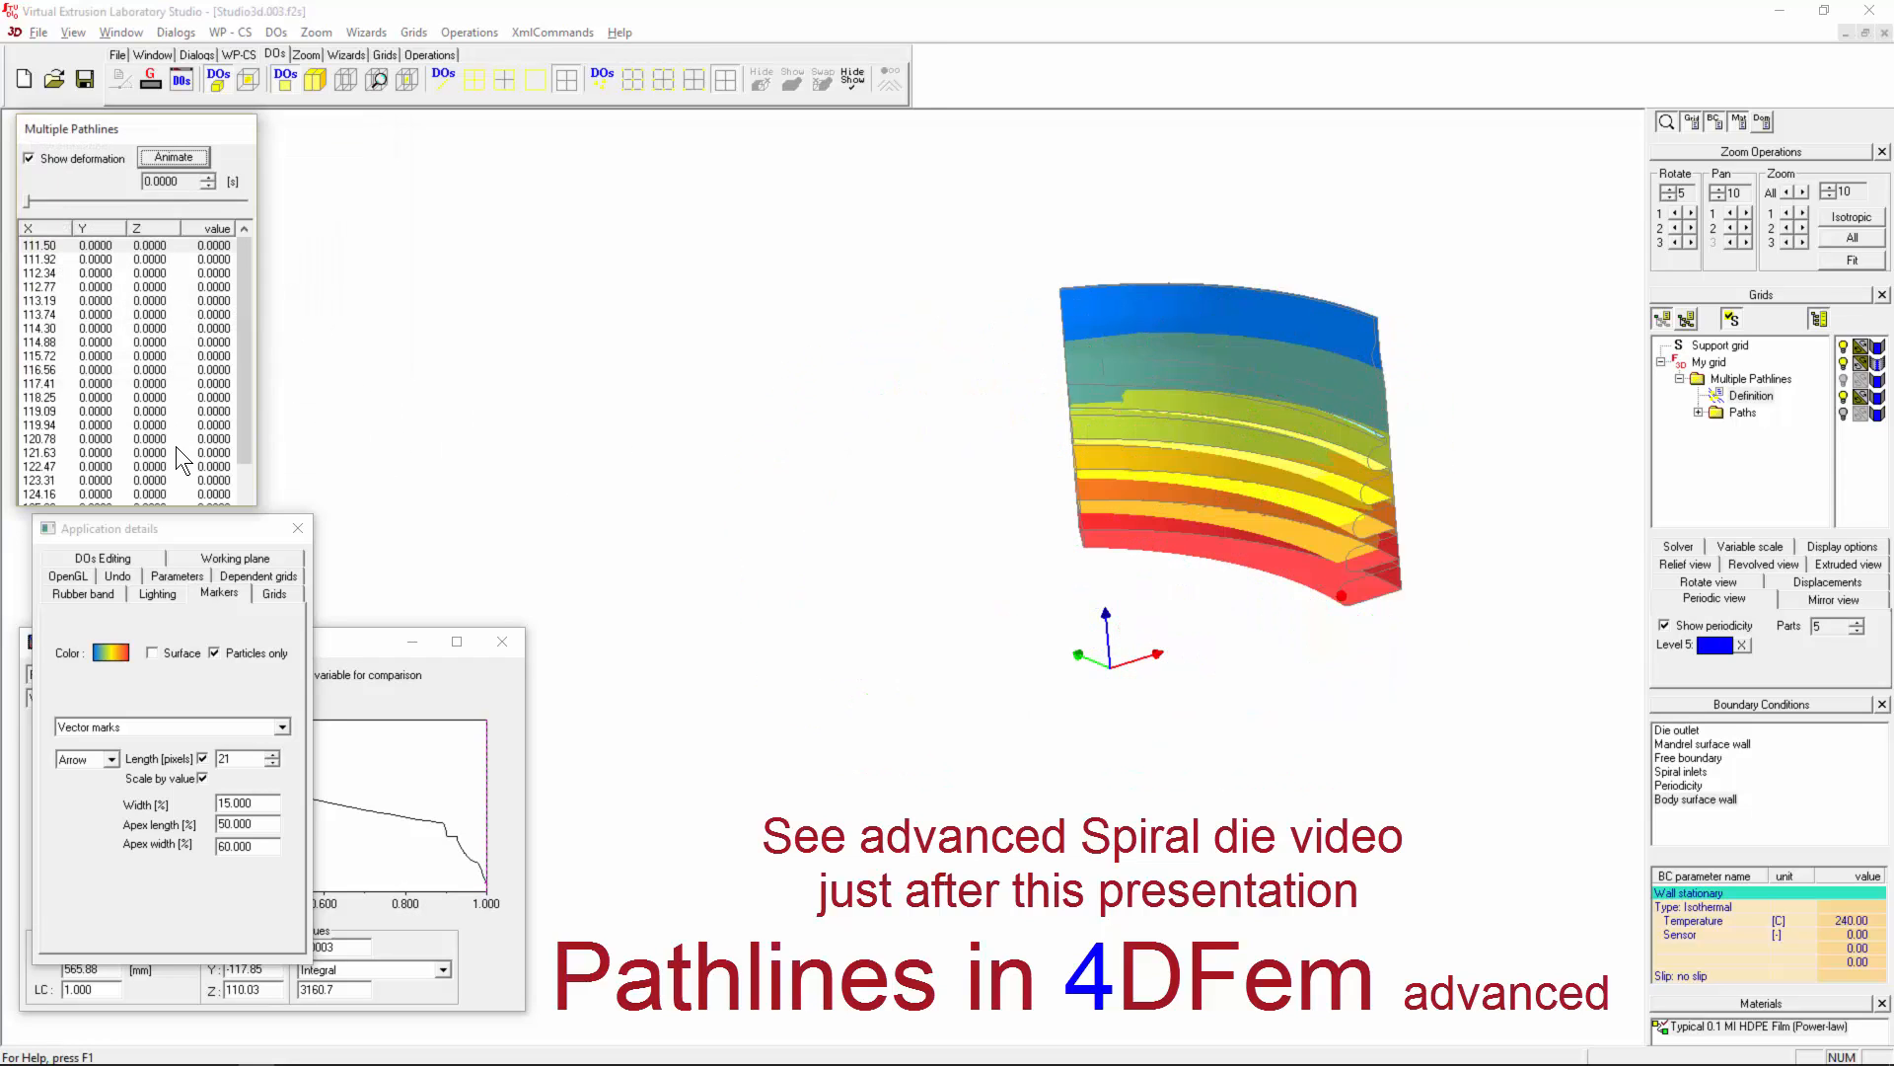